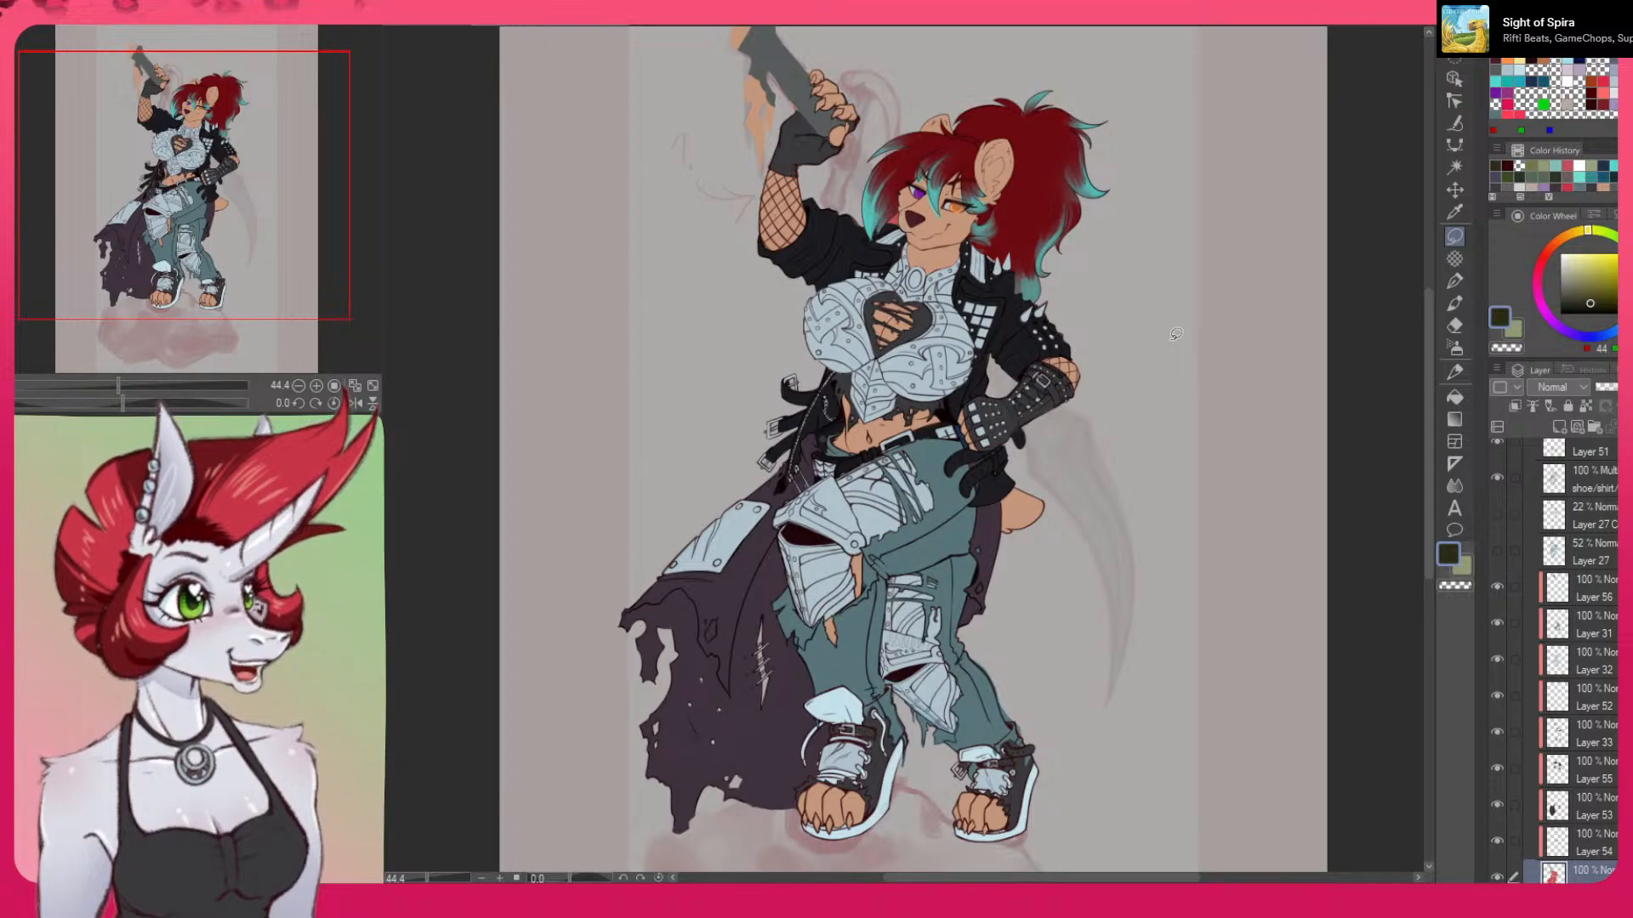
# Examine the standing armored character illustration up close, from the raised arm and head down to the shoes
pyautogui.scroll(1, 893, 184)
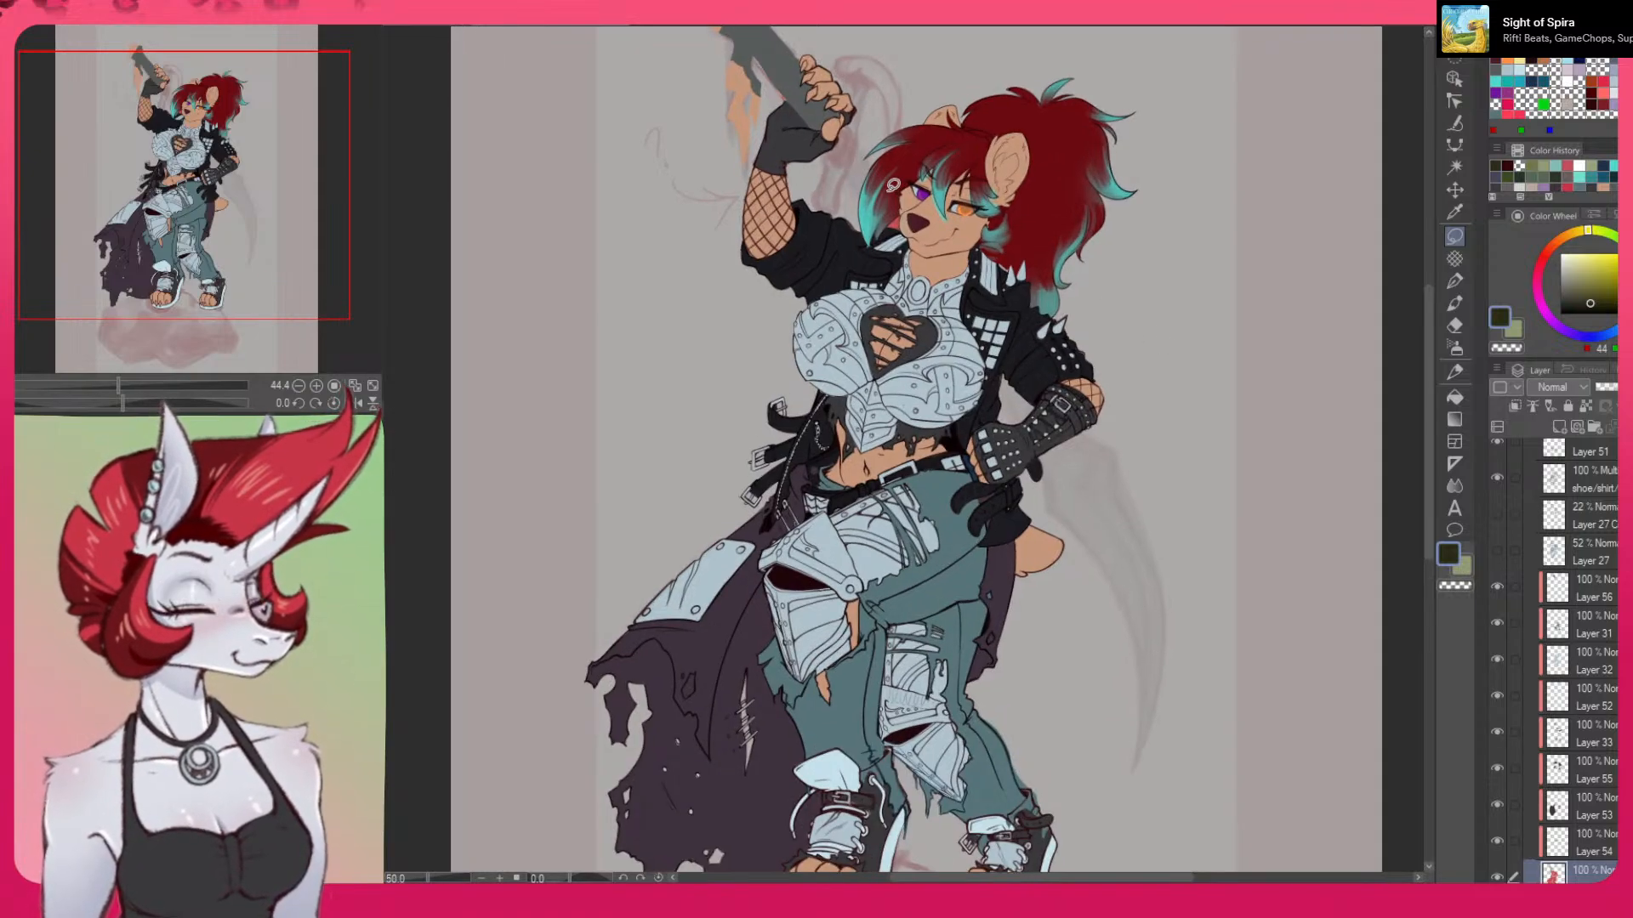
pyautogui.scroll(1, 893, 185)
pyautogui.moveTo(1282, 287); pyautogui.dragTo(1309, 445)
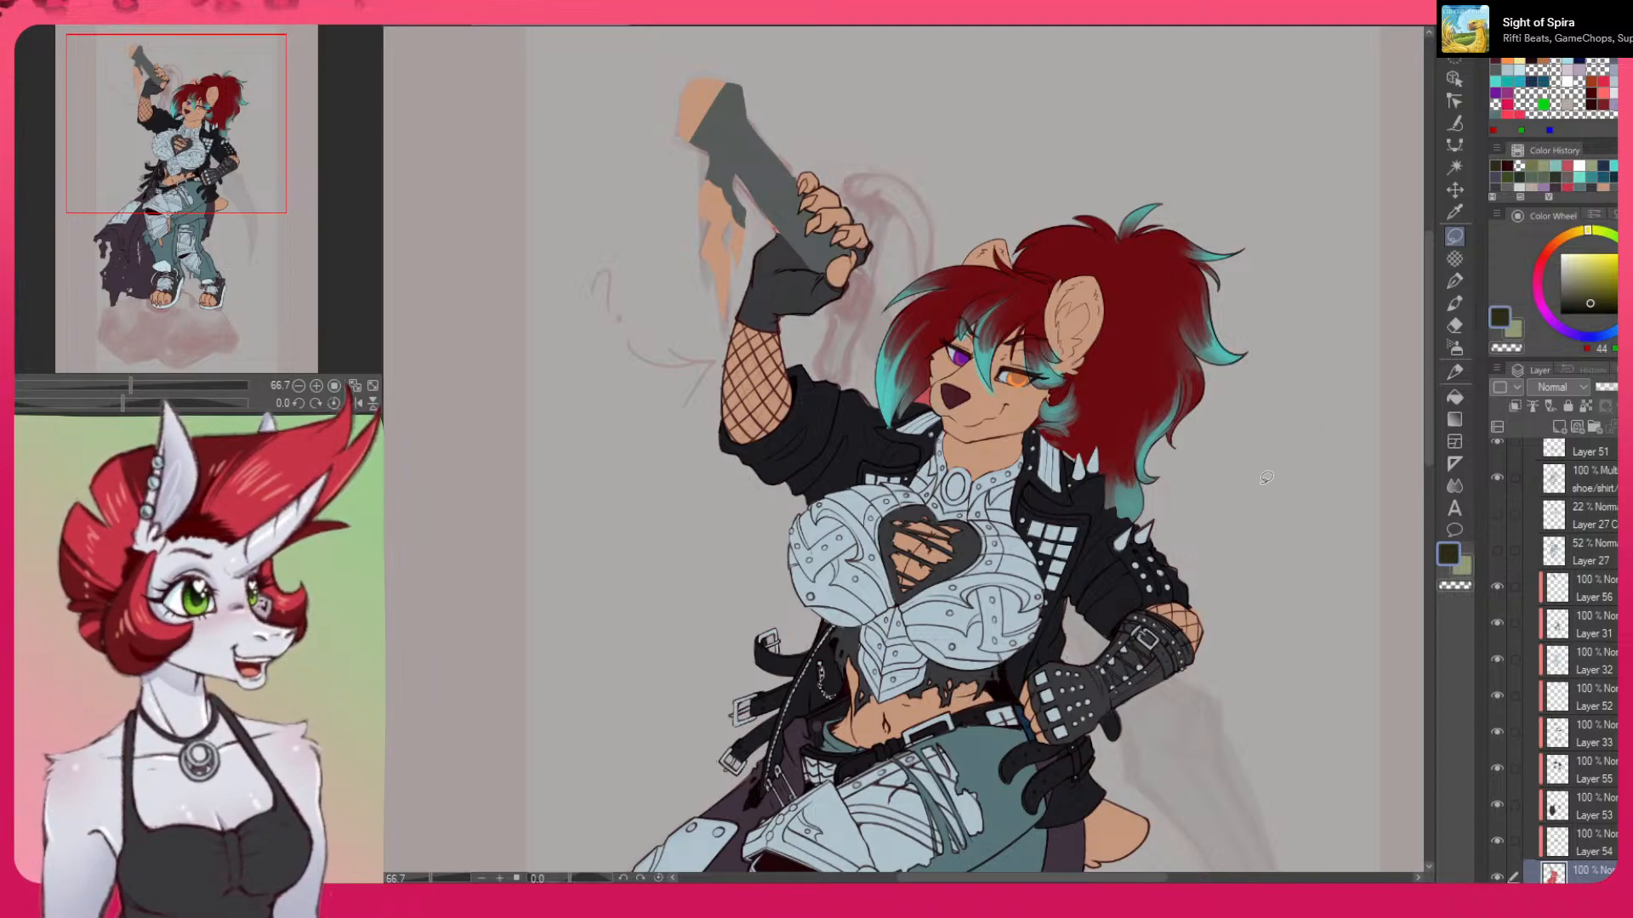
pyautogui.scroll(1, 1061, 165)
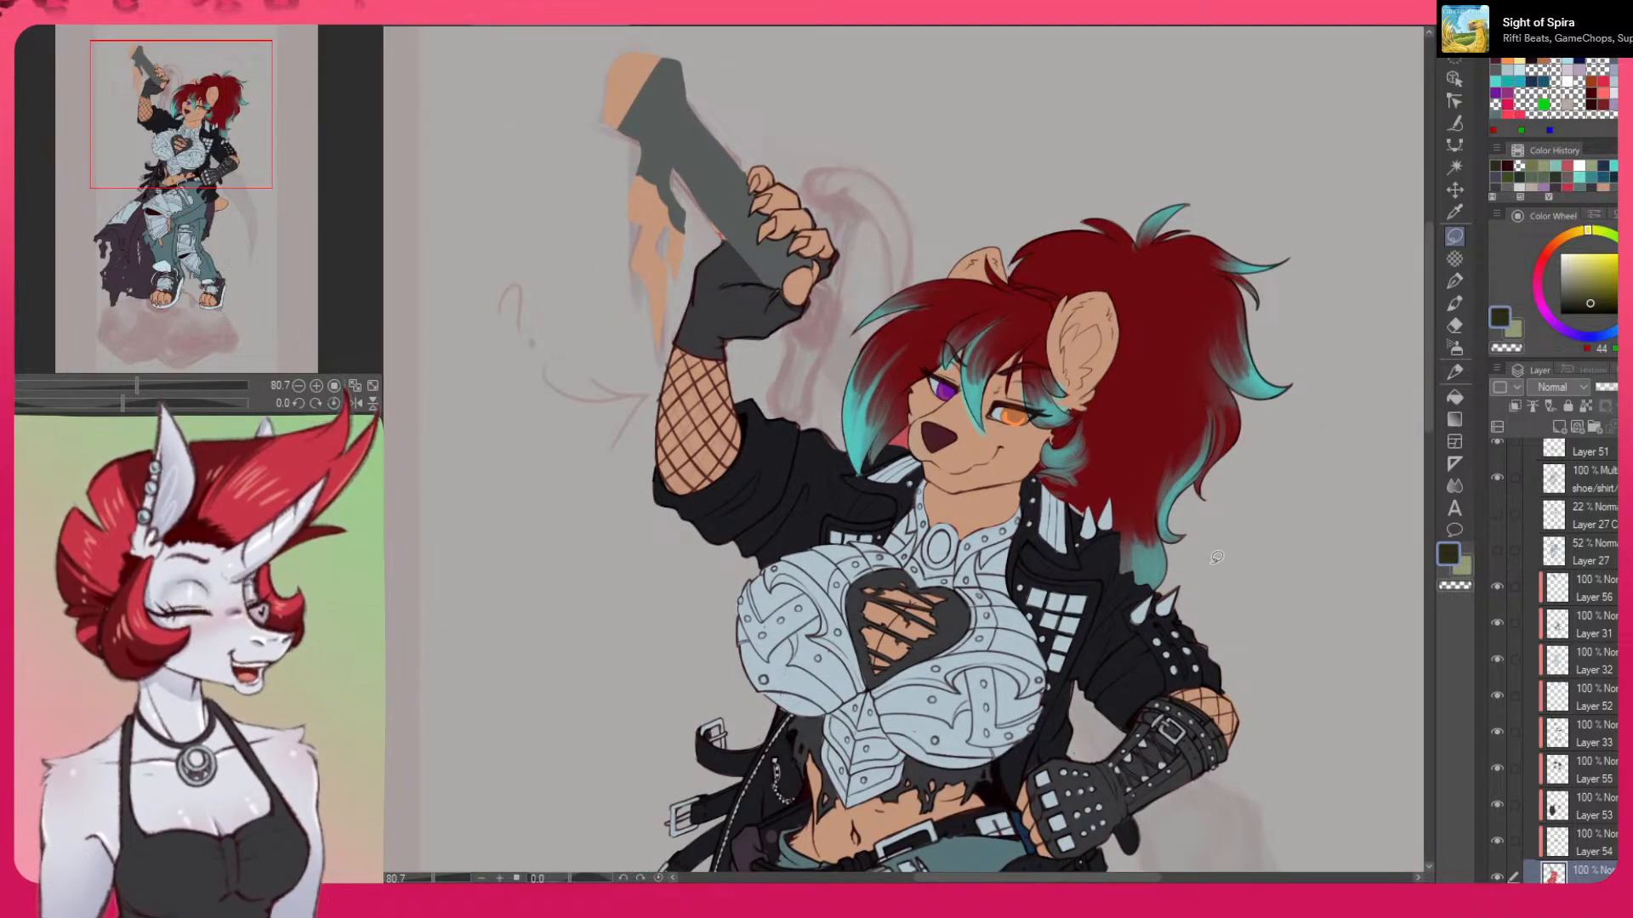
pyautogui.moveTo(1284, 648); pyautogui.dragTo(1272, 380)
pyautogui.moveTo(1253, 667); pyautogui.dragTo(1307, 483)
pyautogui.moveTo(1271, 647); pyautogui.dragTo(1289, 493)
pyautogui.moveTo(1302, 620); pyautogui.dragTo(1290, 488)
pyautogui.scroll(-1, 1296, 486)
pyautogui.scroll(-3, 1297, 483)
pyautogui.moveTo(1365, 342)
pyautogui.mouseDown()
pyautogui.moveTo(1206, 462)
pyautogui.moveTo(1214, 536)
pyautogui.moveTo(1185, 656)
pyautogui.moveTo(1199, 667)
pyautogui.mouseUp()
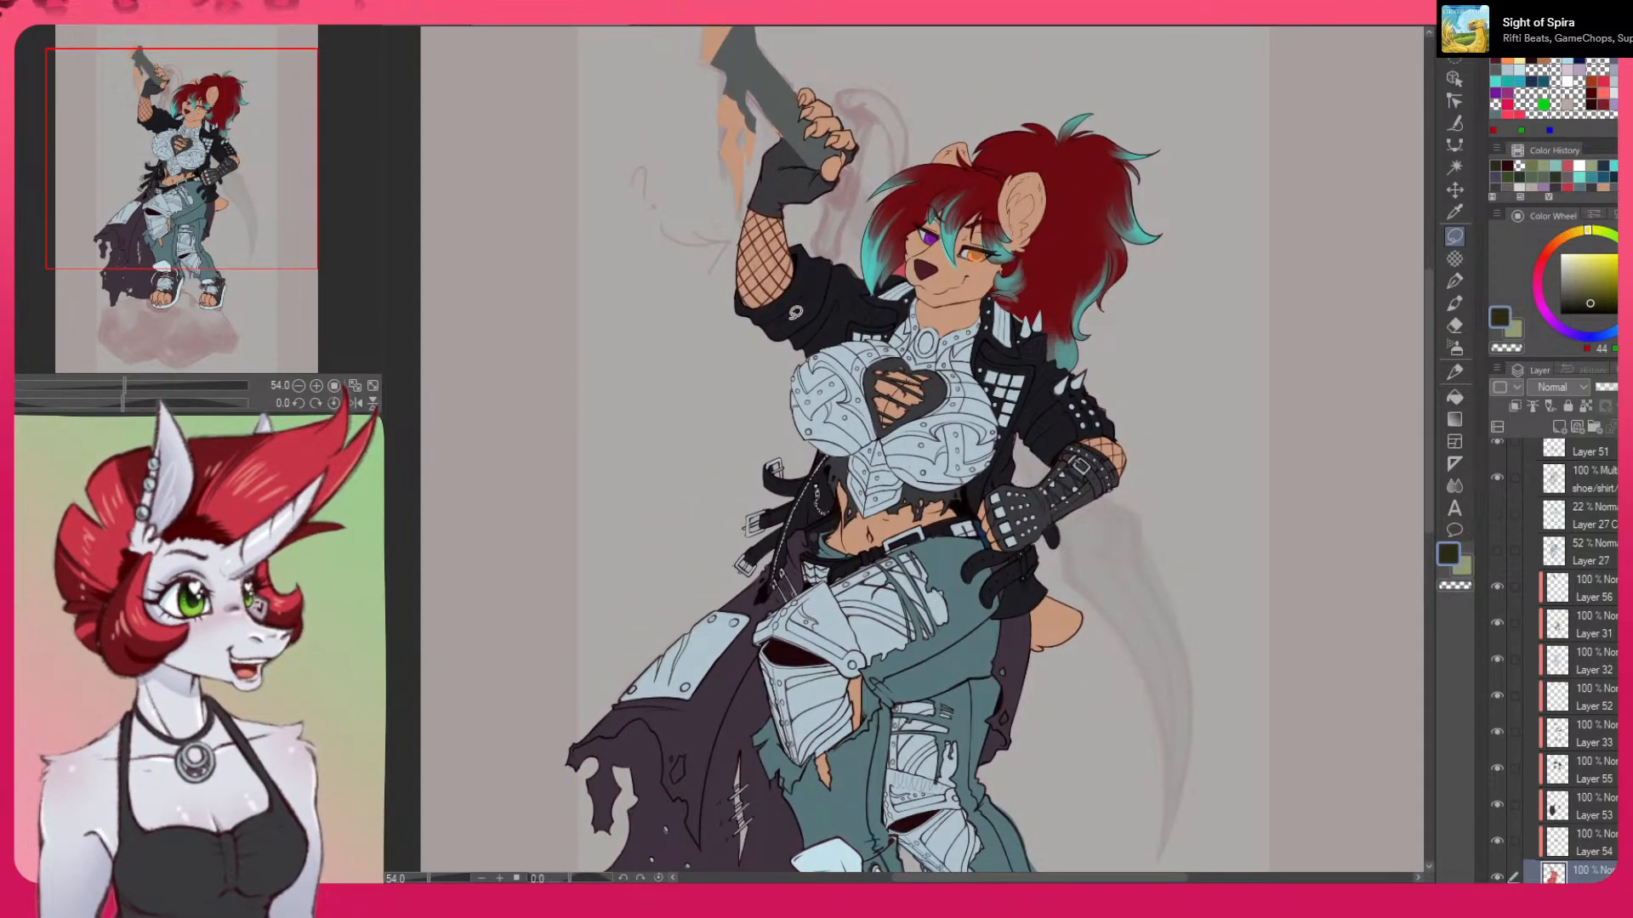
pyautogui.scroll(-1, 899, 361)
pyautogui.moveTo(1045, 625); pyautogui.dragTo(1048, 544)
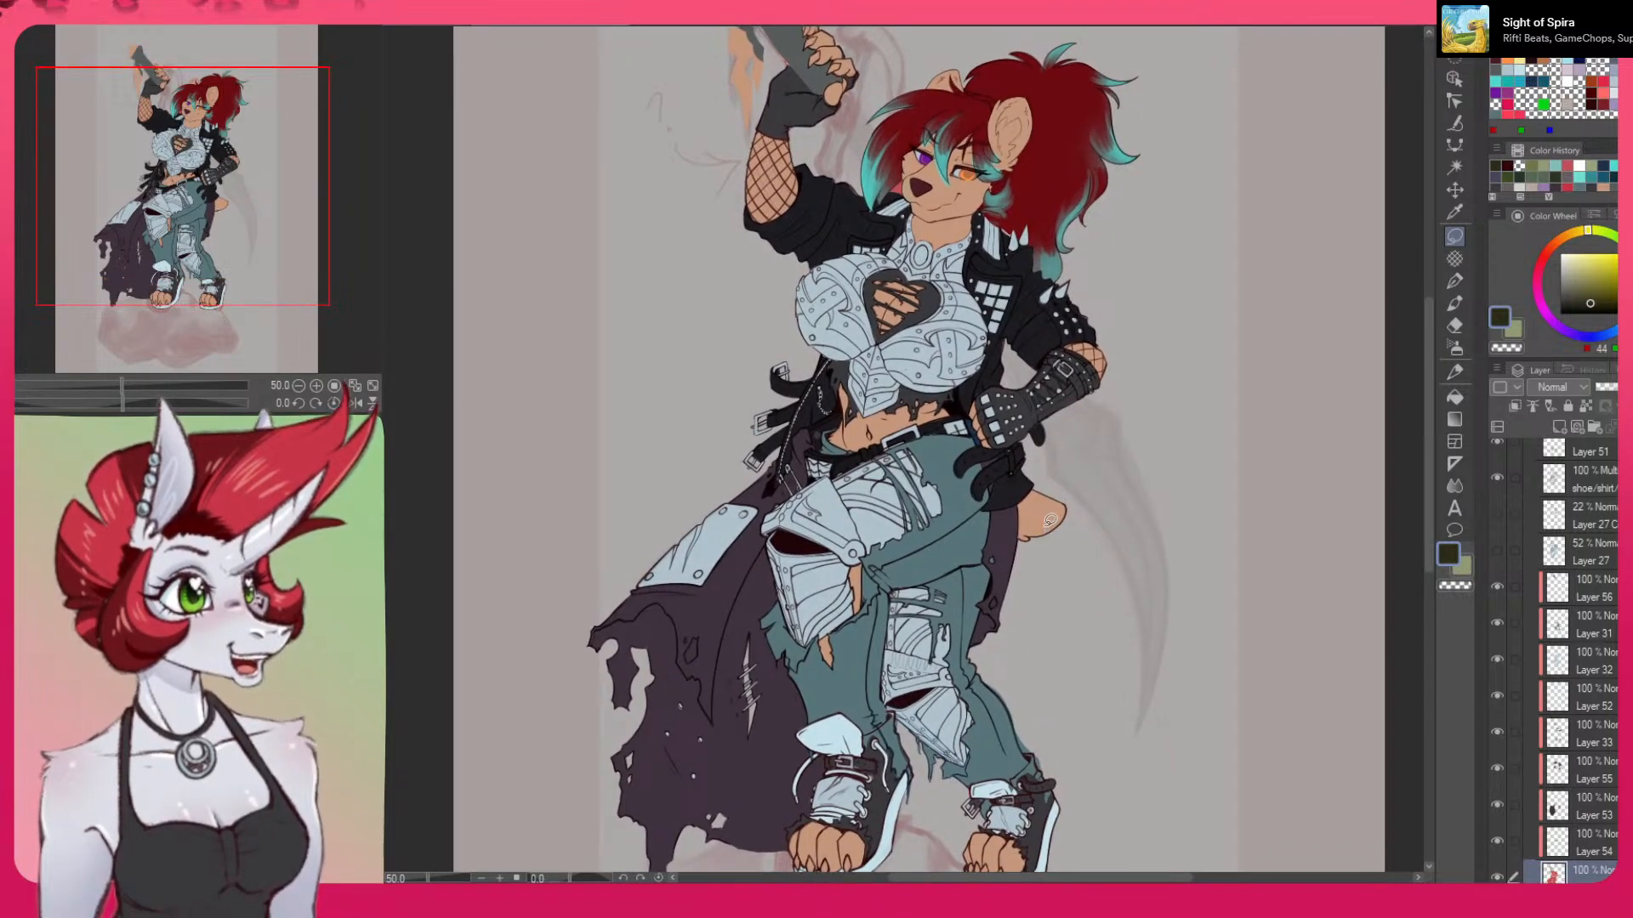
pyautogui.scroll(-1, 1049, 519)
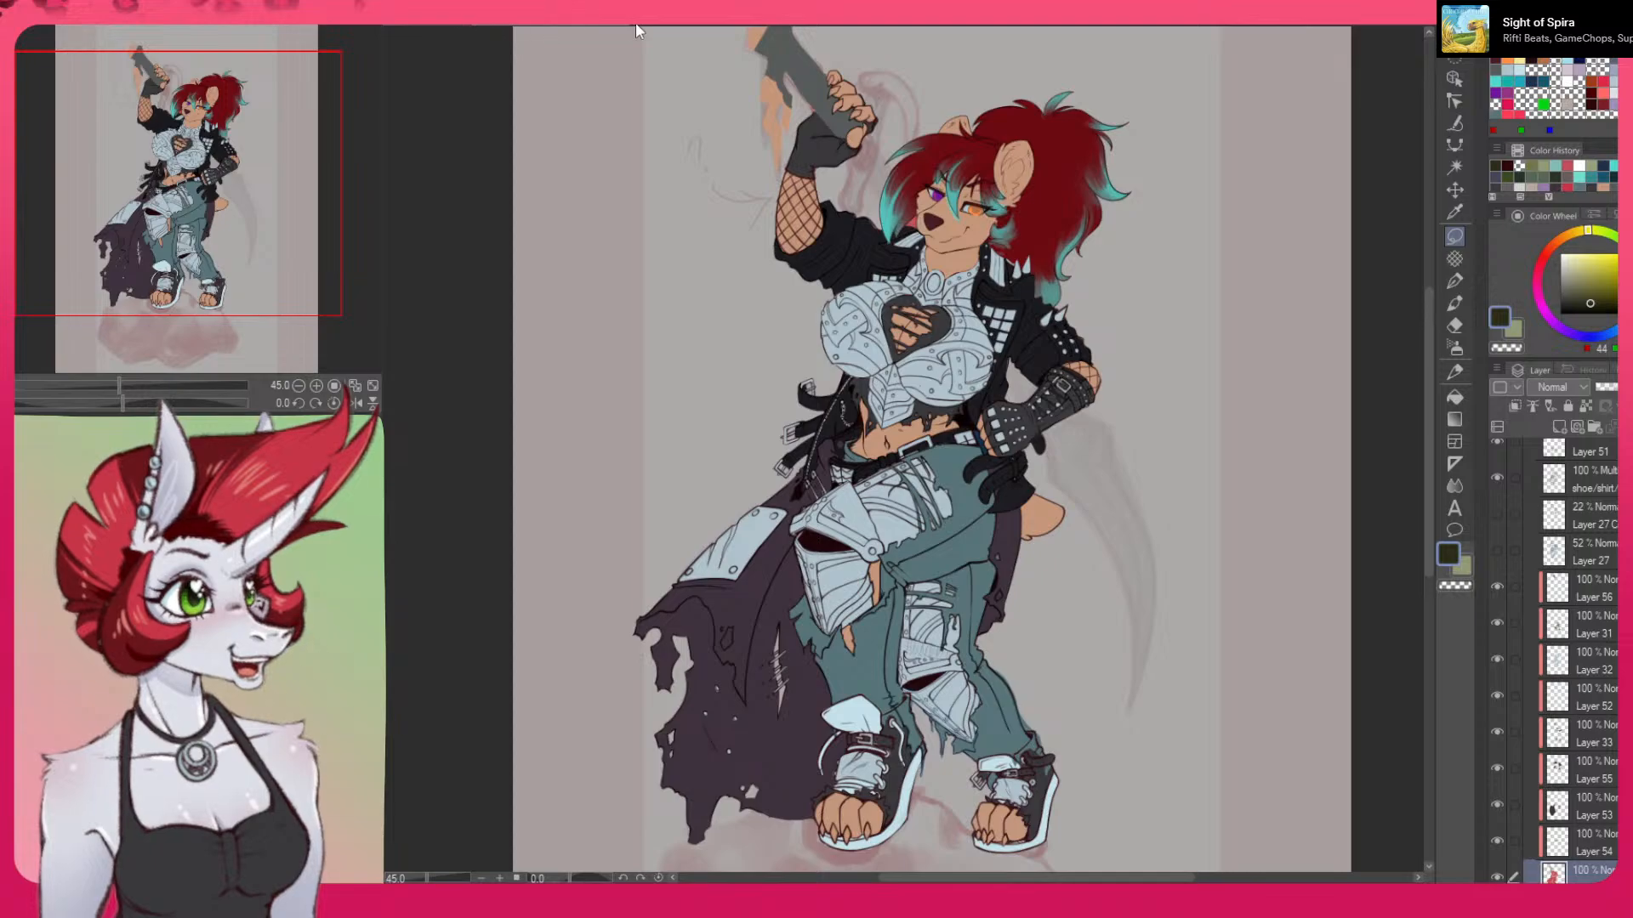
# Switch to the framed unicorn card drawing and hide its Horse layer folder
pyautogui.click(599, 23)
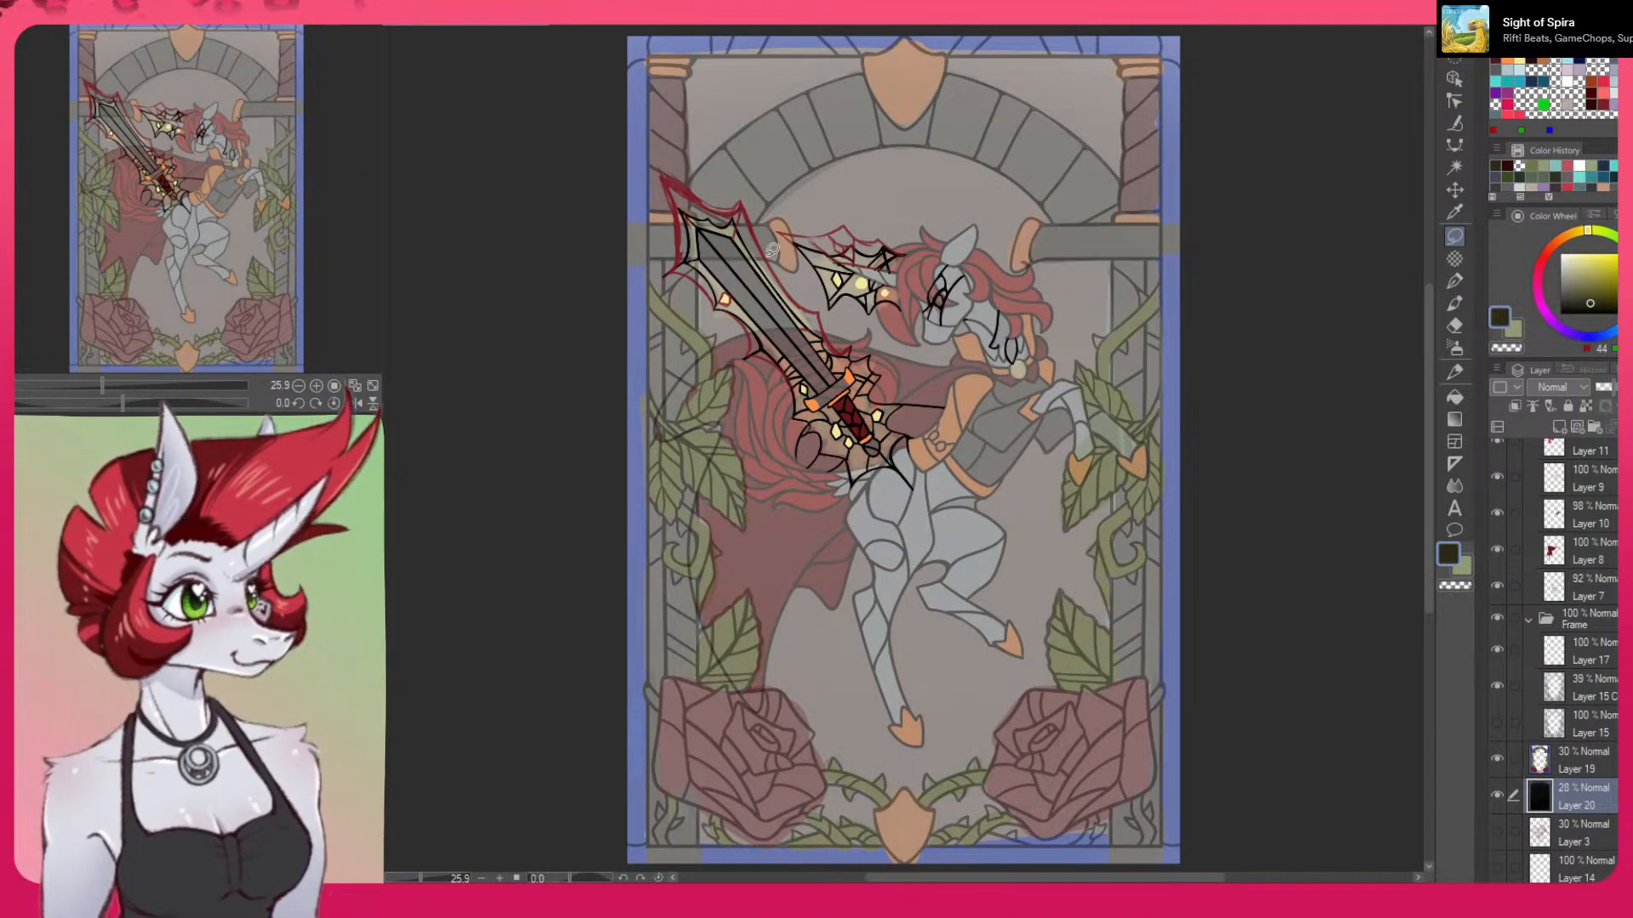
pyautogui.scroll(4, 1568, 724)
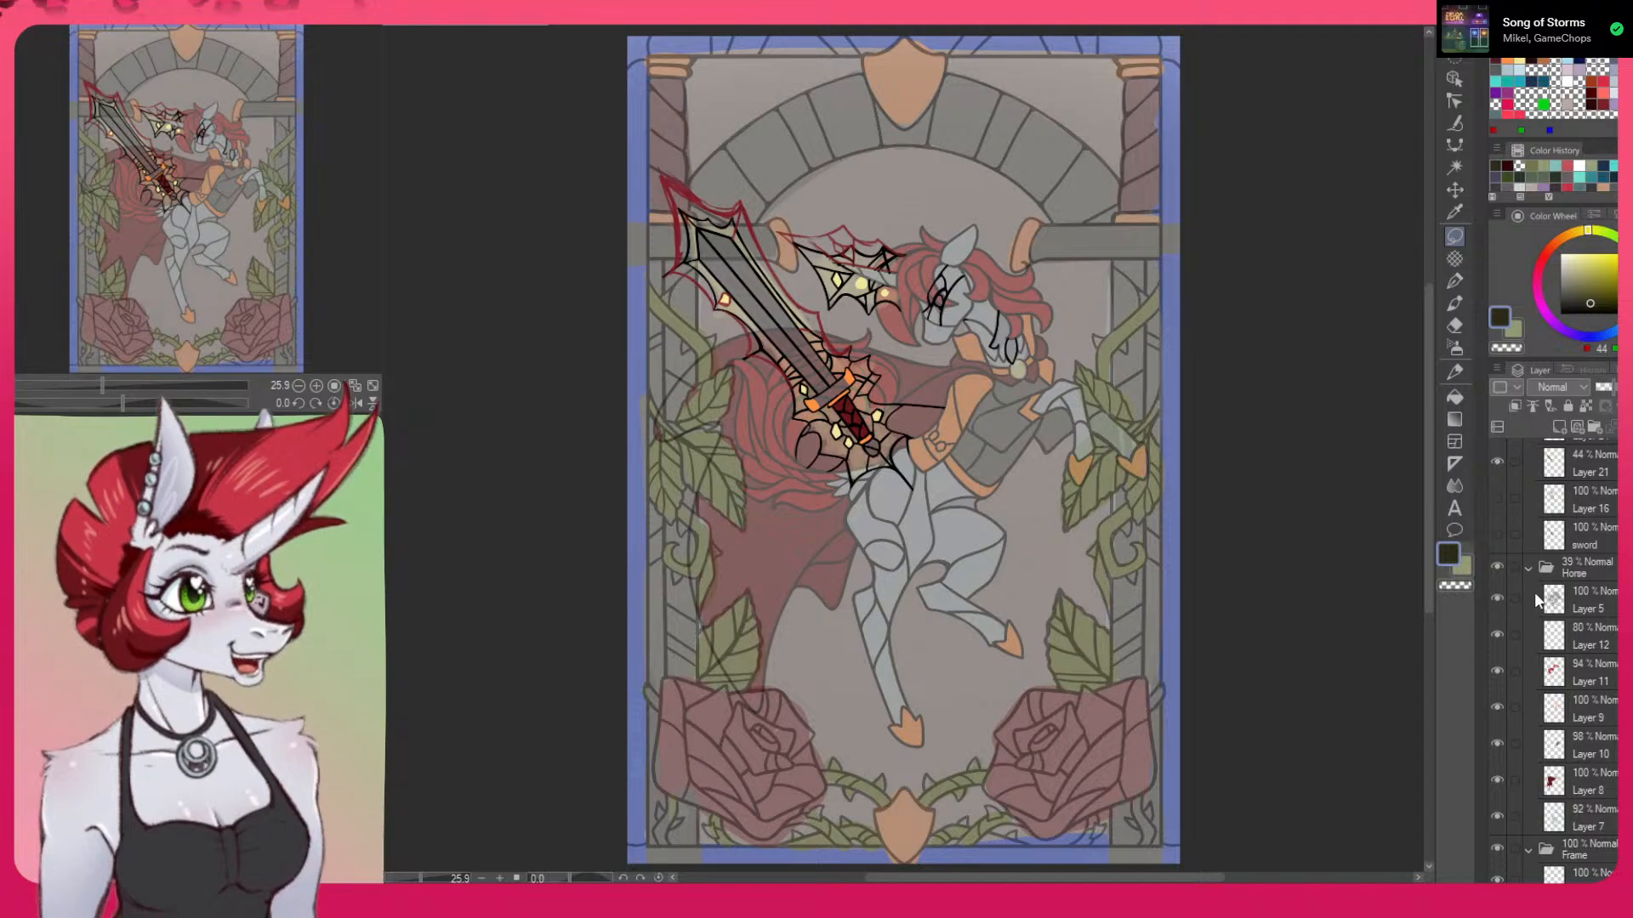
pyautogui.click(1496, 567)
pyautogui.click(1495, 566)
pyautogui.click(1496, 566)
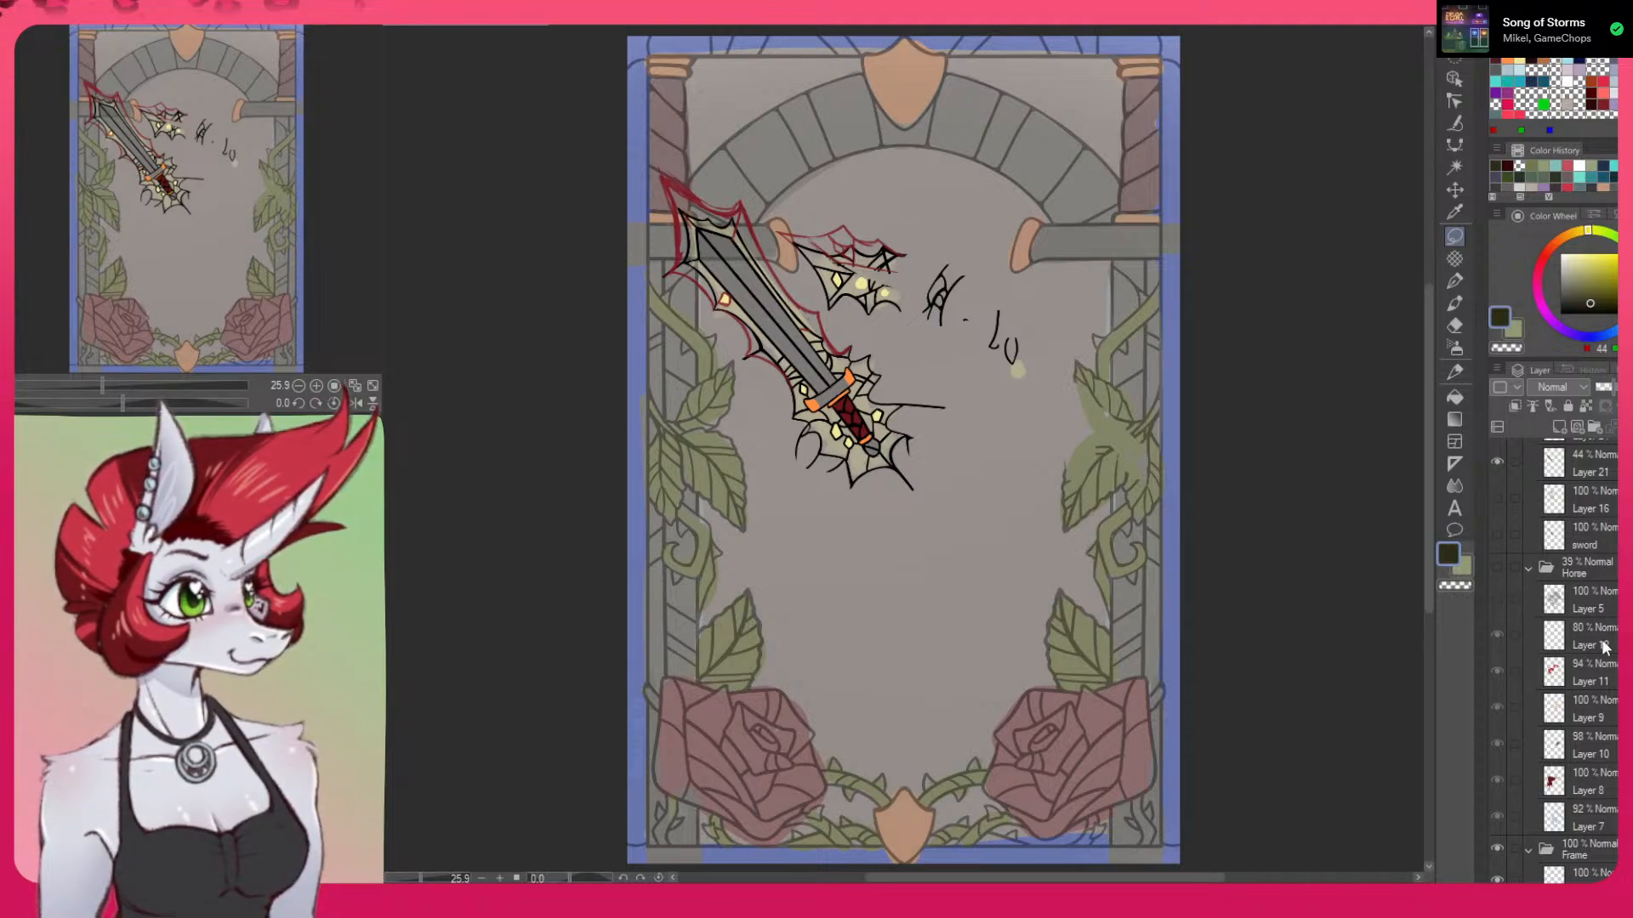
# Toggle the visibility of Layer 25 and Layer 22 in the sword folder to compare the line art each one holds
pyautogui.scroll(3, 1554, 660)
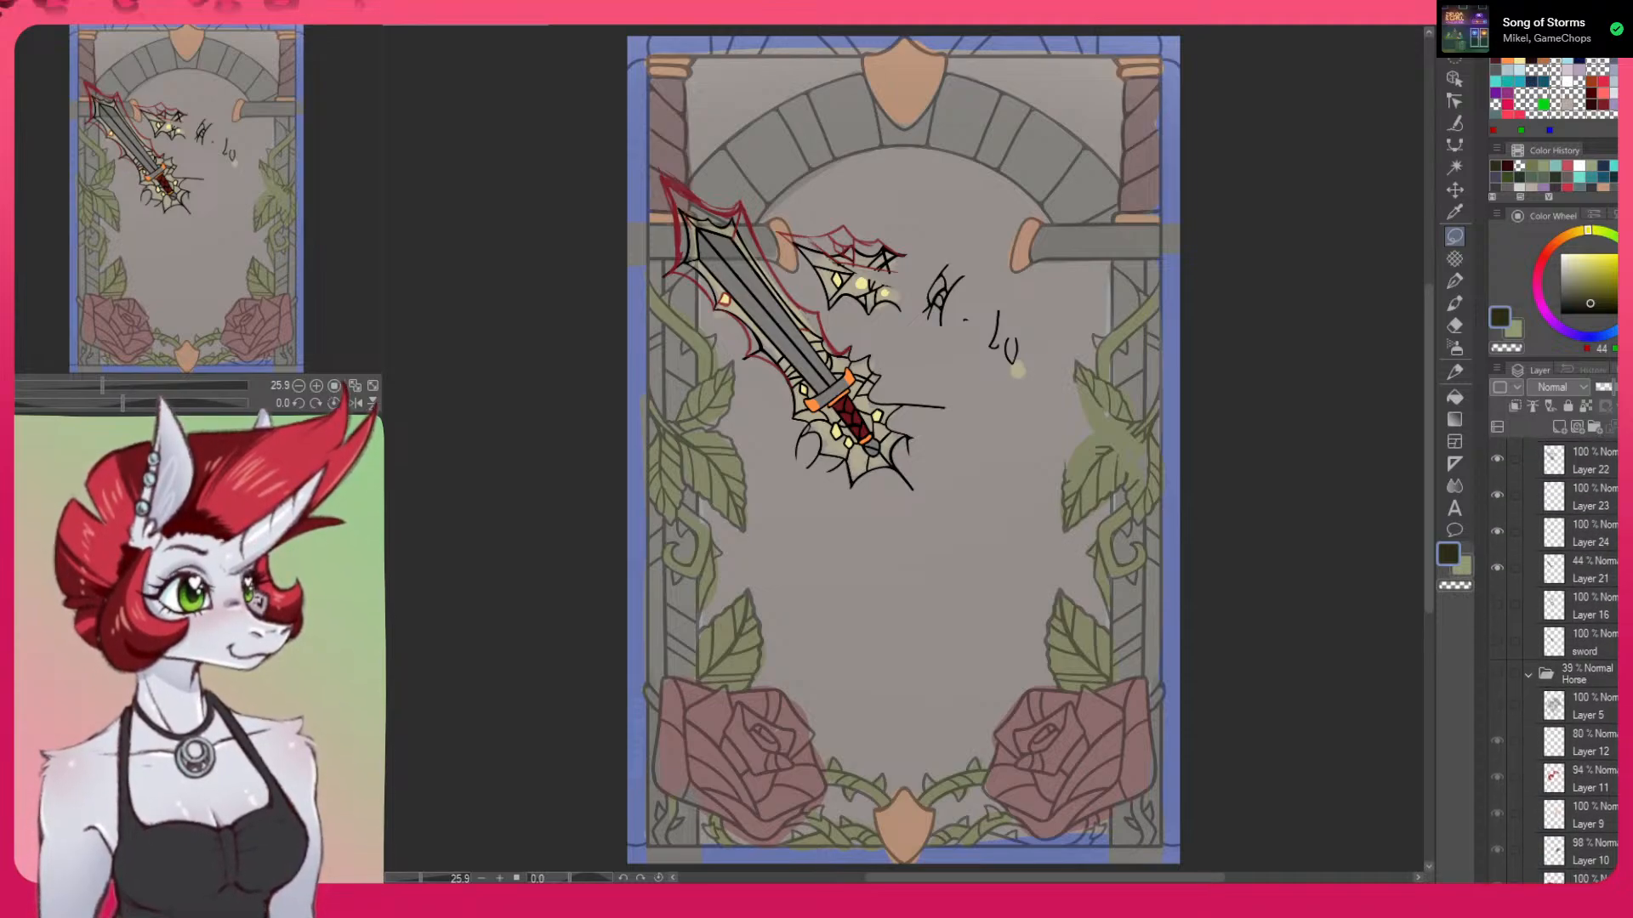
pyautogui.click(1495, 476)
pyautogui.click(1493, 476)
pyautogui.click(1493, 476)
pyautogui.click(1493, 476)
pyautogui.click(1497, 509)
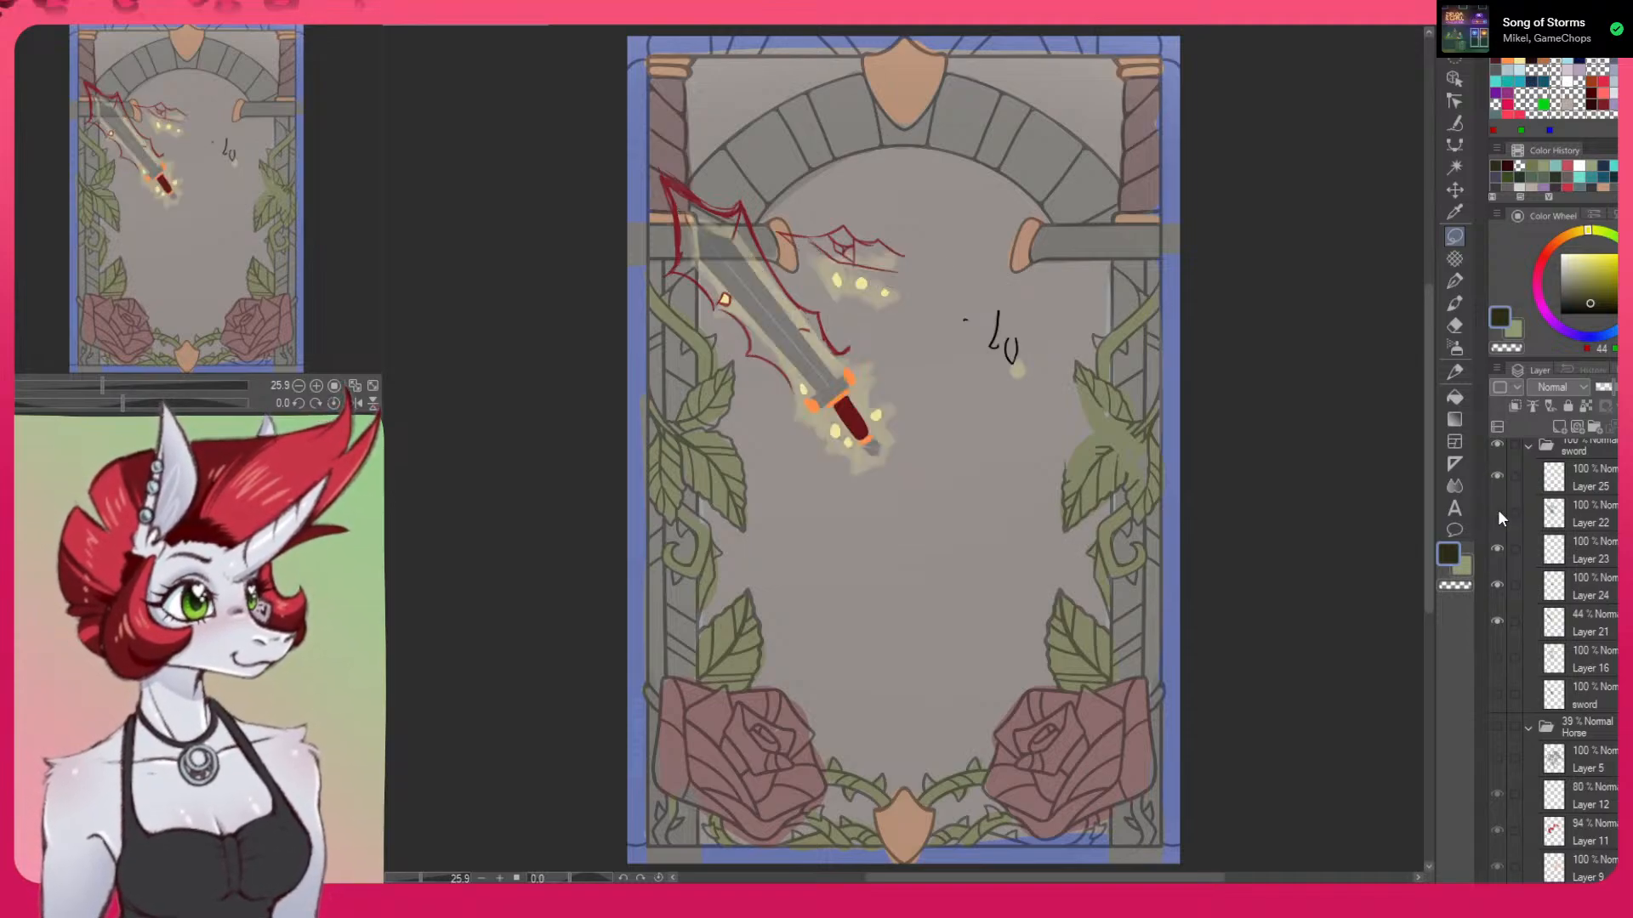
pyautogui.click(1497, 508)
pyautogui.click(1498, 508)
pyautogui.click(1497, 508)
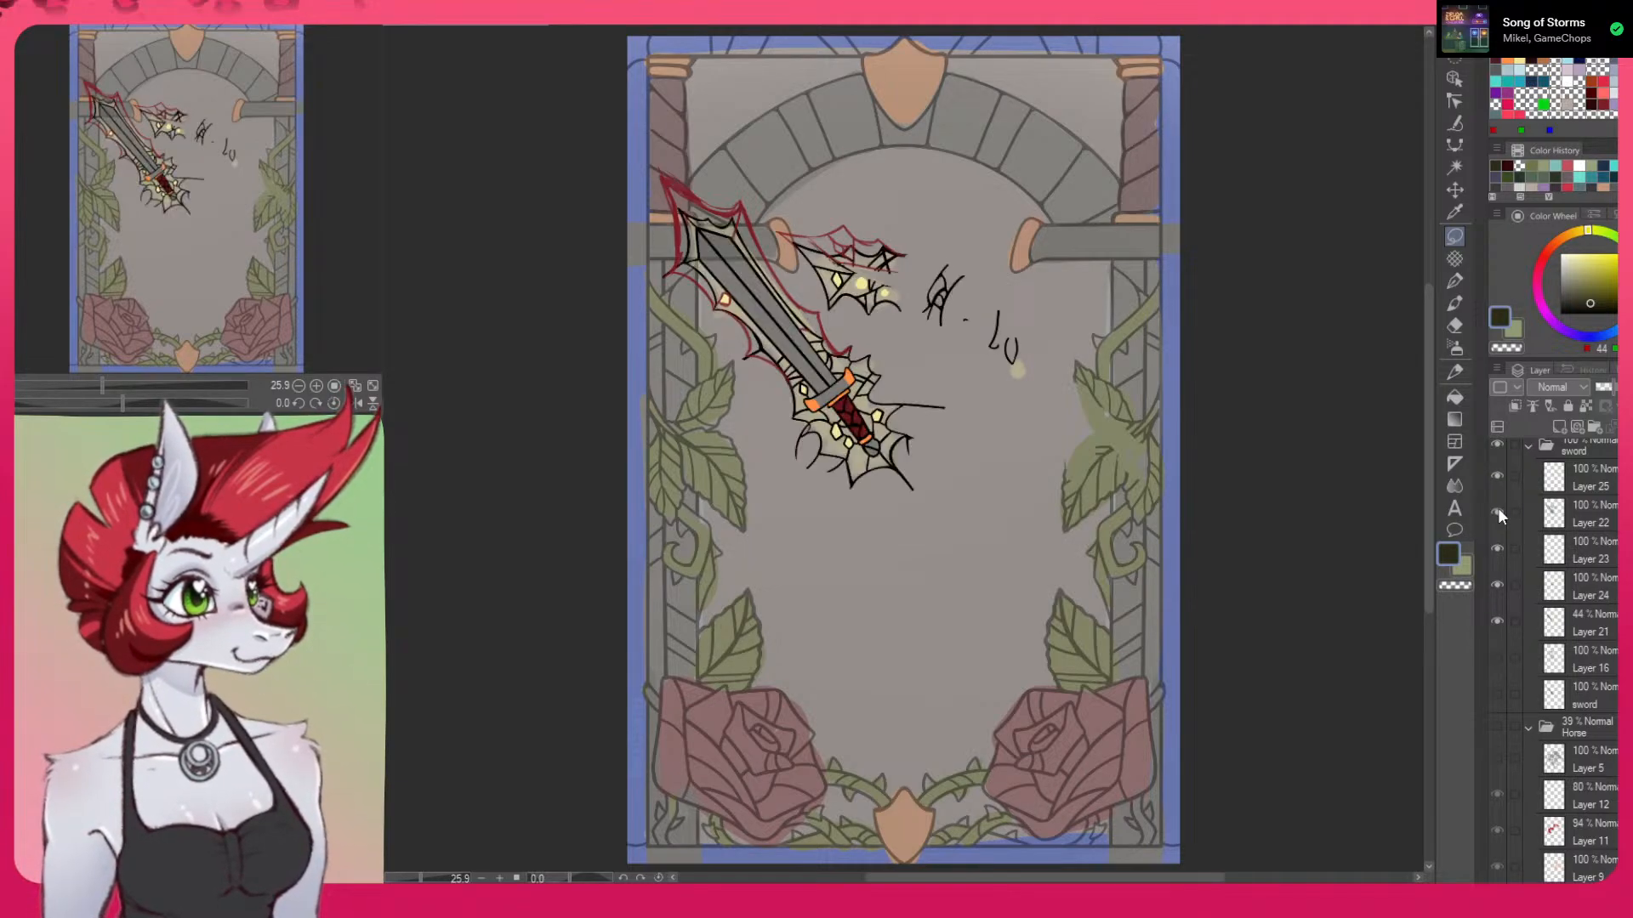
pyautogui.click(1497, 509)
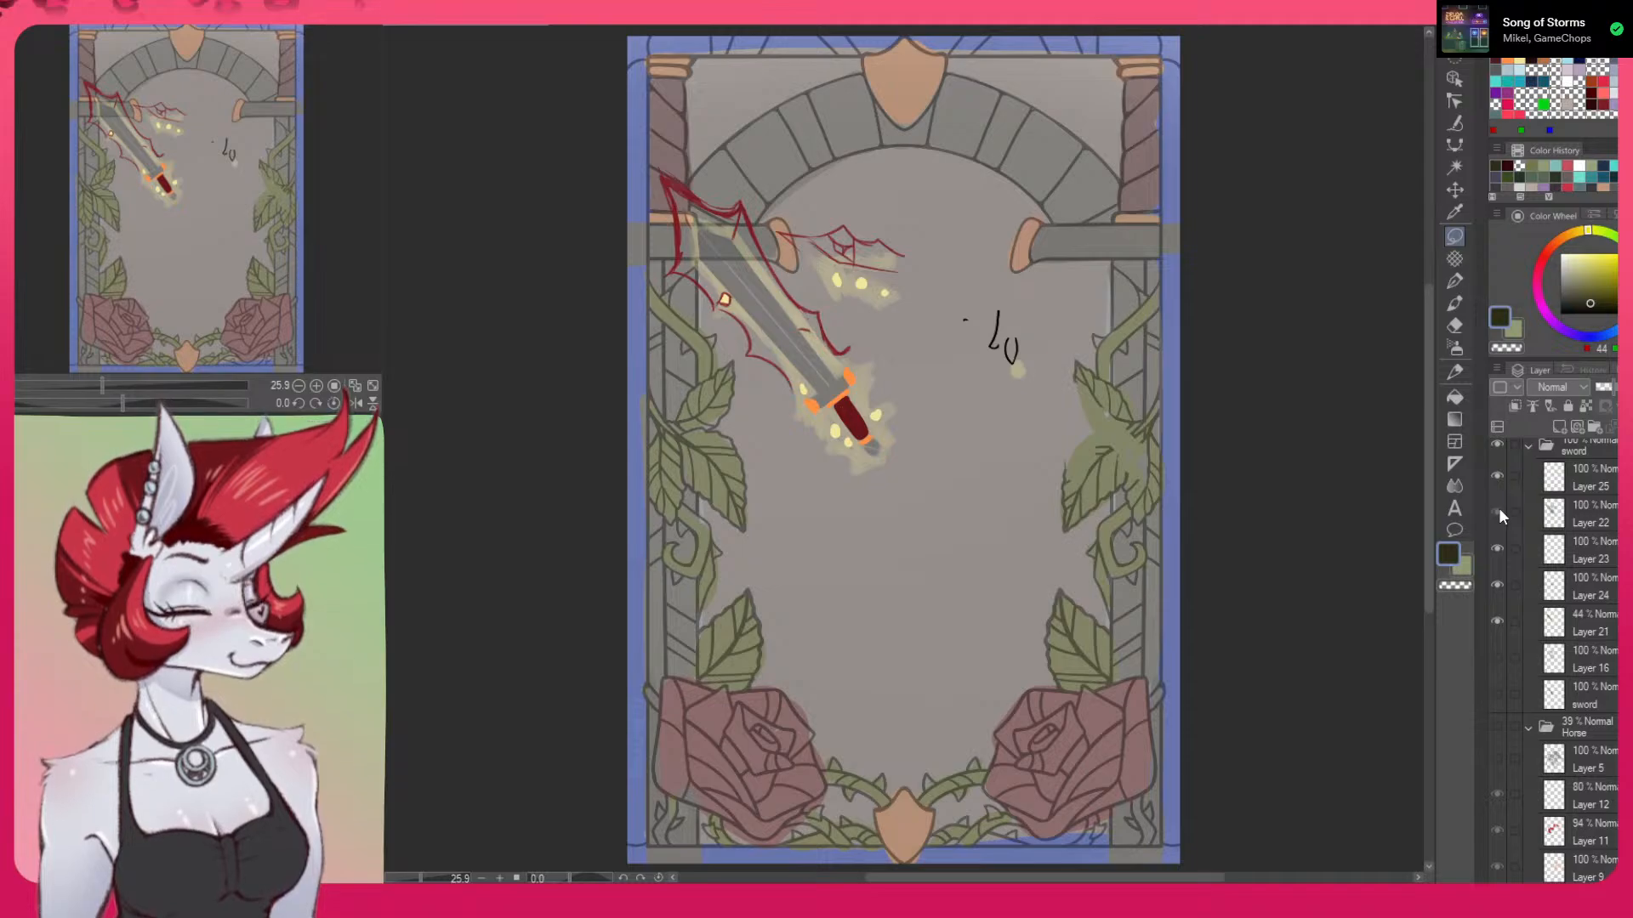
pyautogui.click(1497, 508)
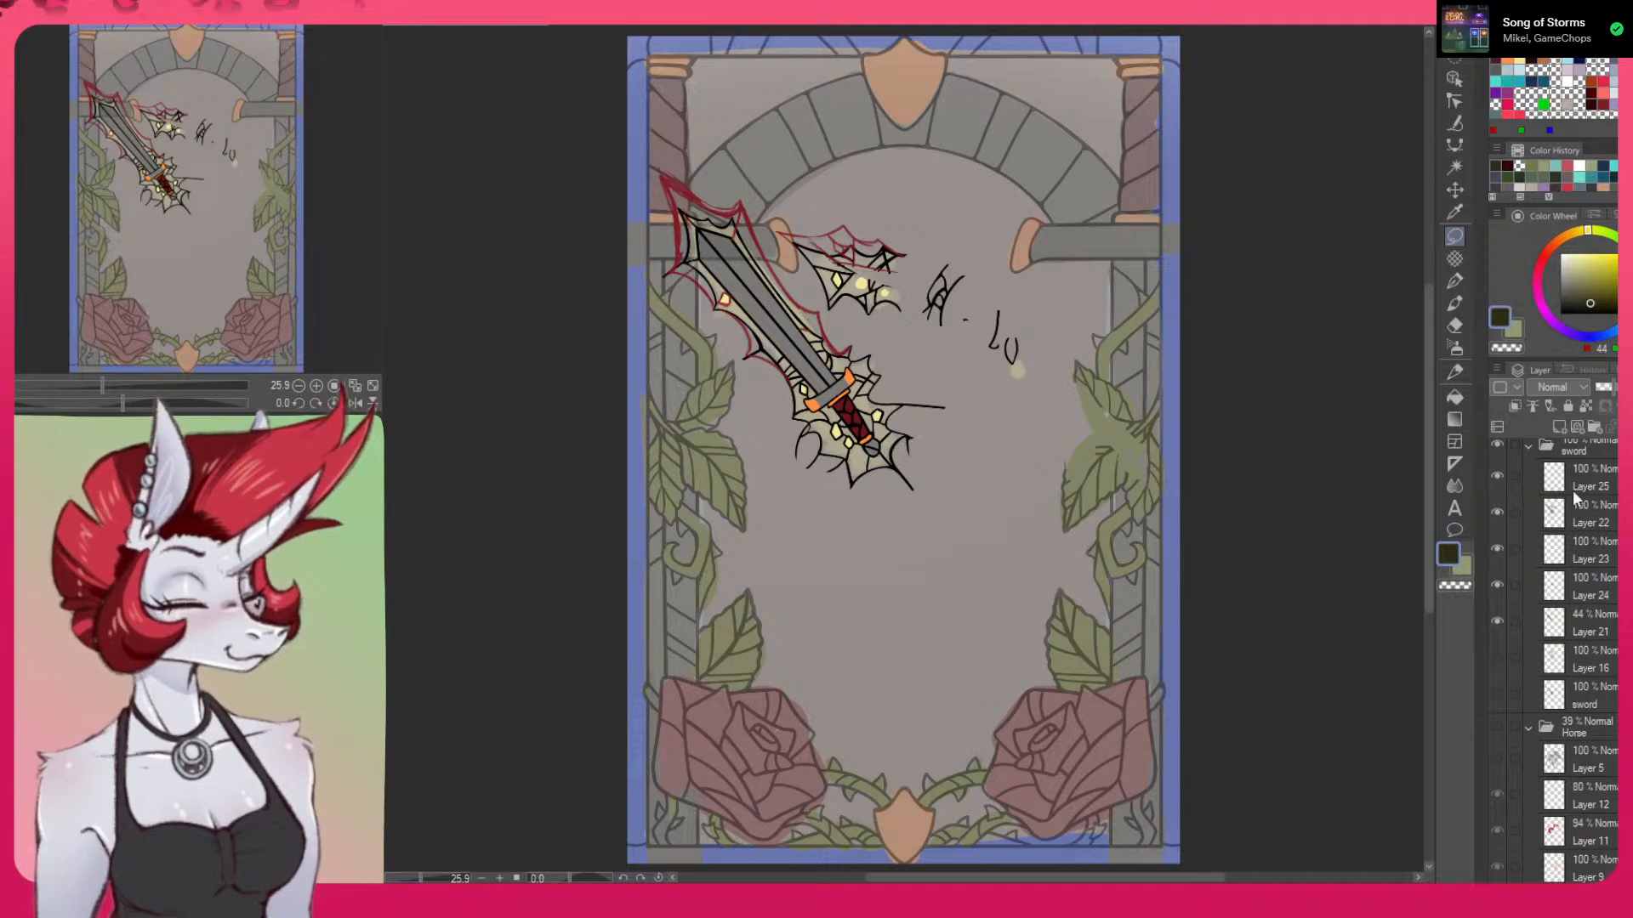
pyautogui.click(1496, 510)
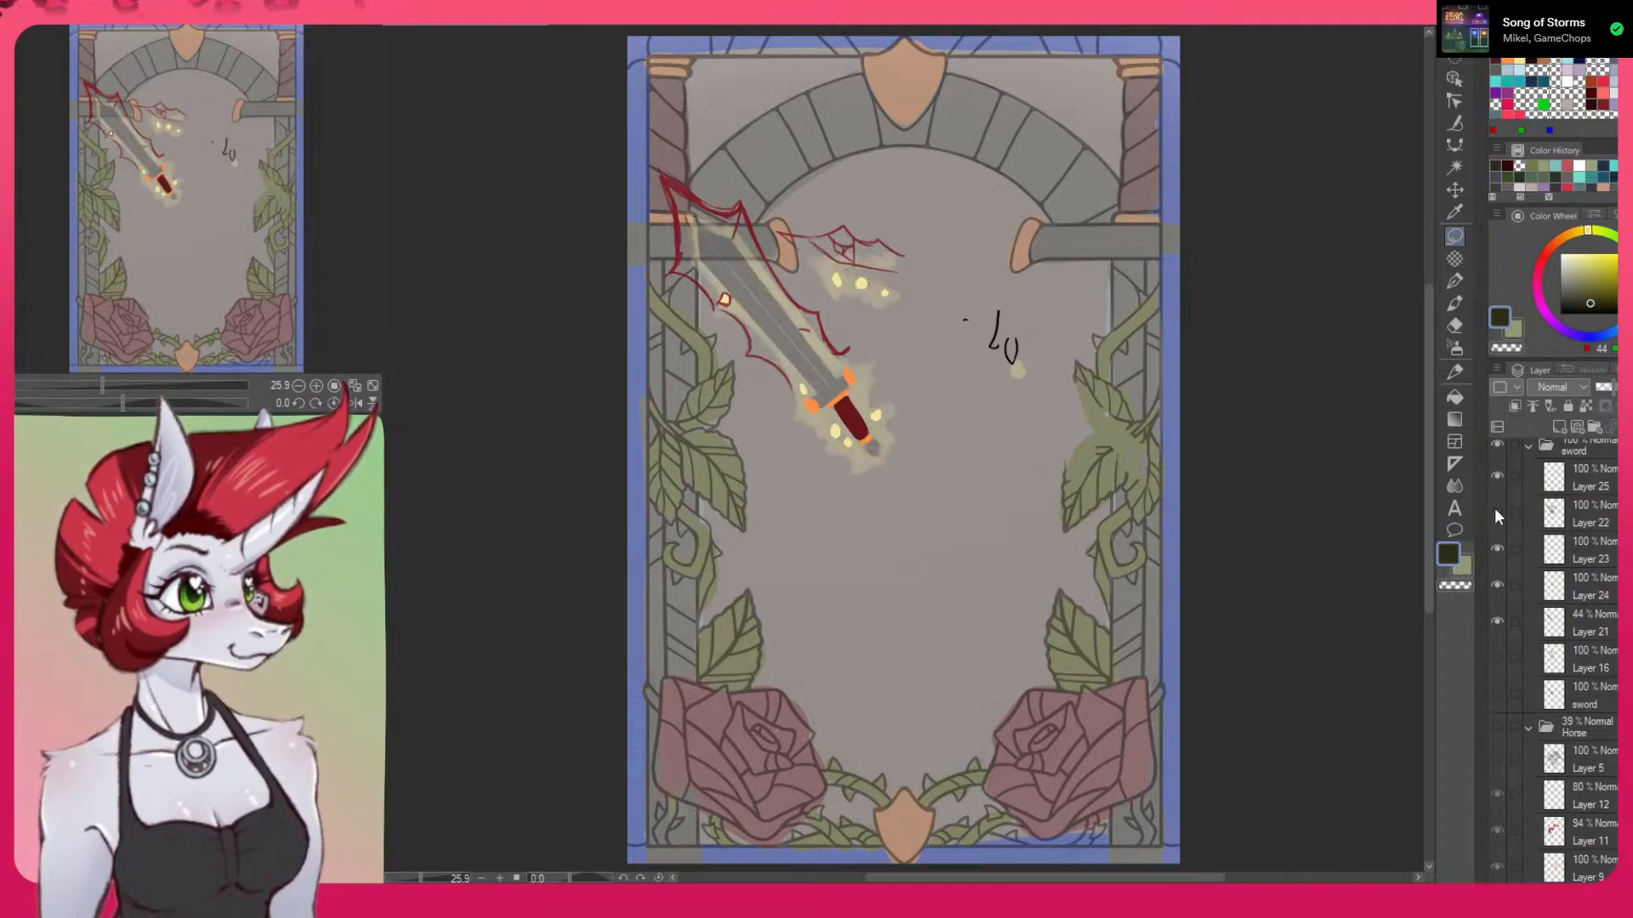
pyautogui.click(1496, 513)
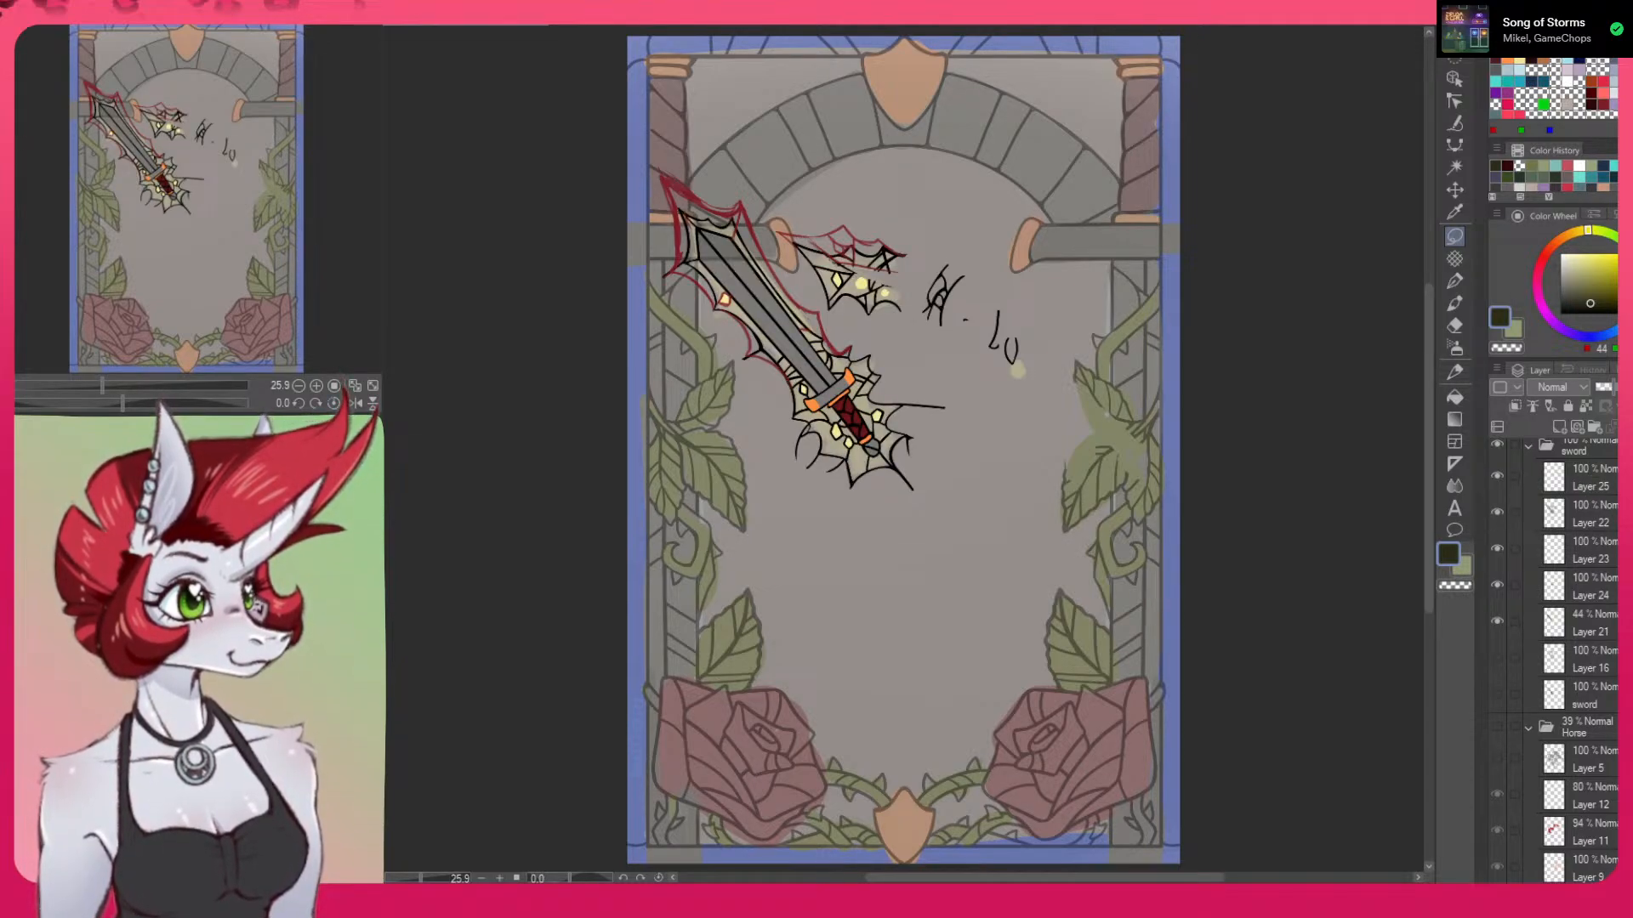
# Lower the opacity of the topmost layer, which holds the red web sketch around the sword, to 45%
pyautogui.scroll(3, 1565, 553)
pyautogui.click(1603, 456)
pyautogui.moveTo(1629, 387); pyautogui.dragTo(1610, 386)
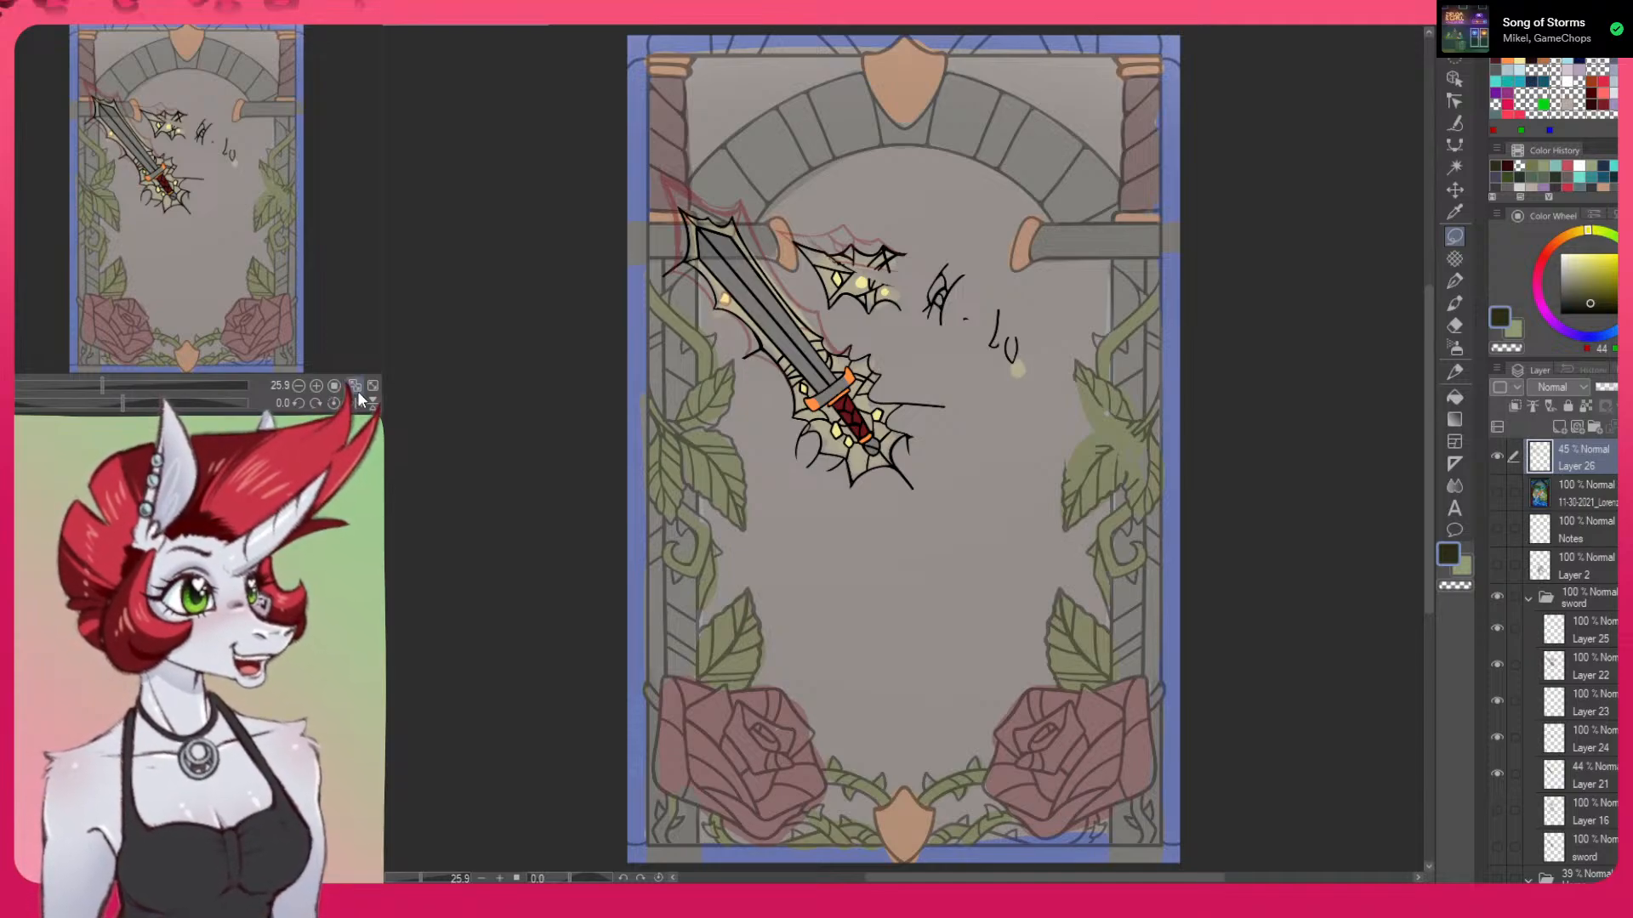
pyautogui.click(1497, 457)
pyautogui.click(1496, 456)
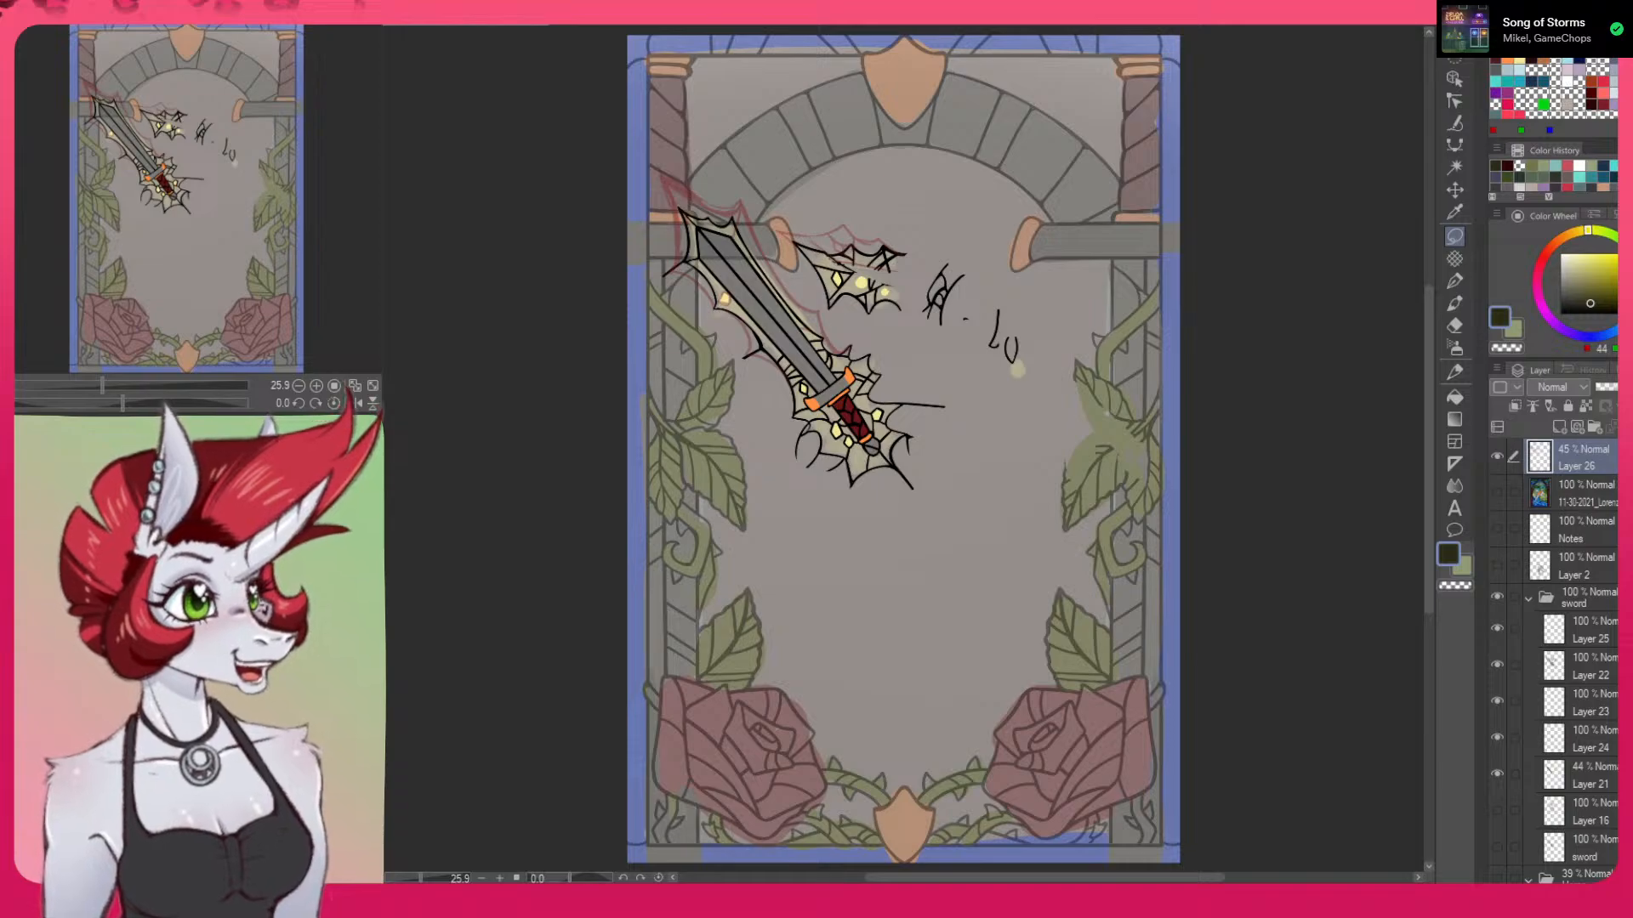
# Reduce the opacity of Layer 22, the black web line art in the sword folder, to 58%
pyautogui.scroll(-3, 1499, 485)
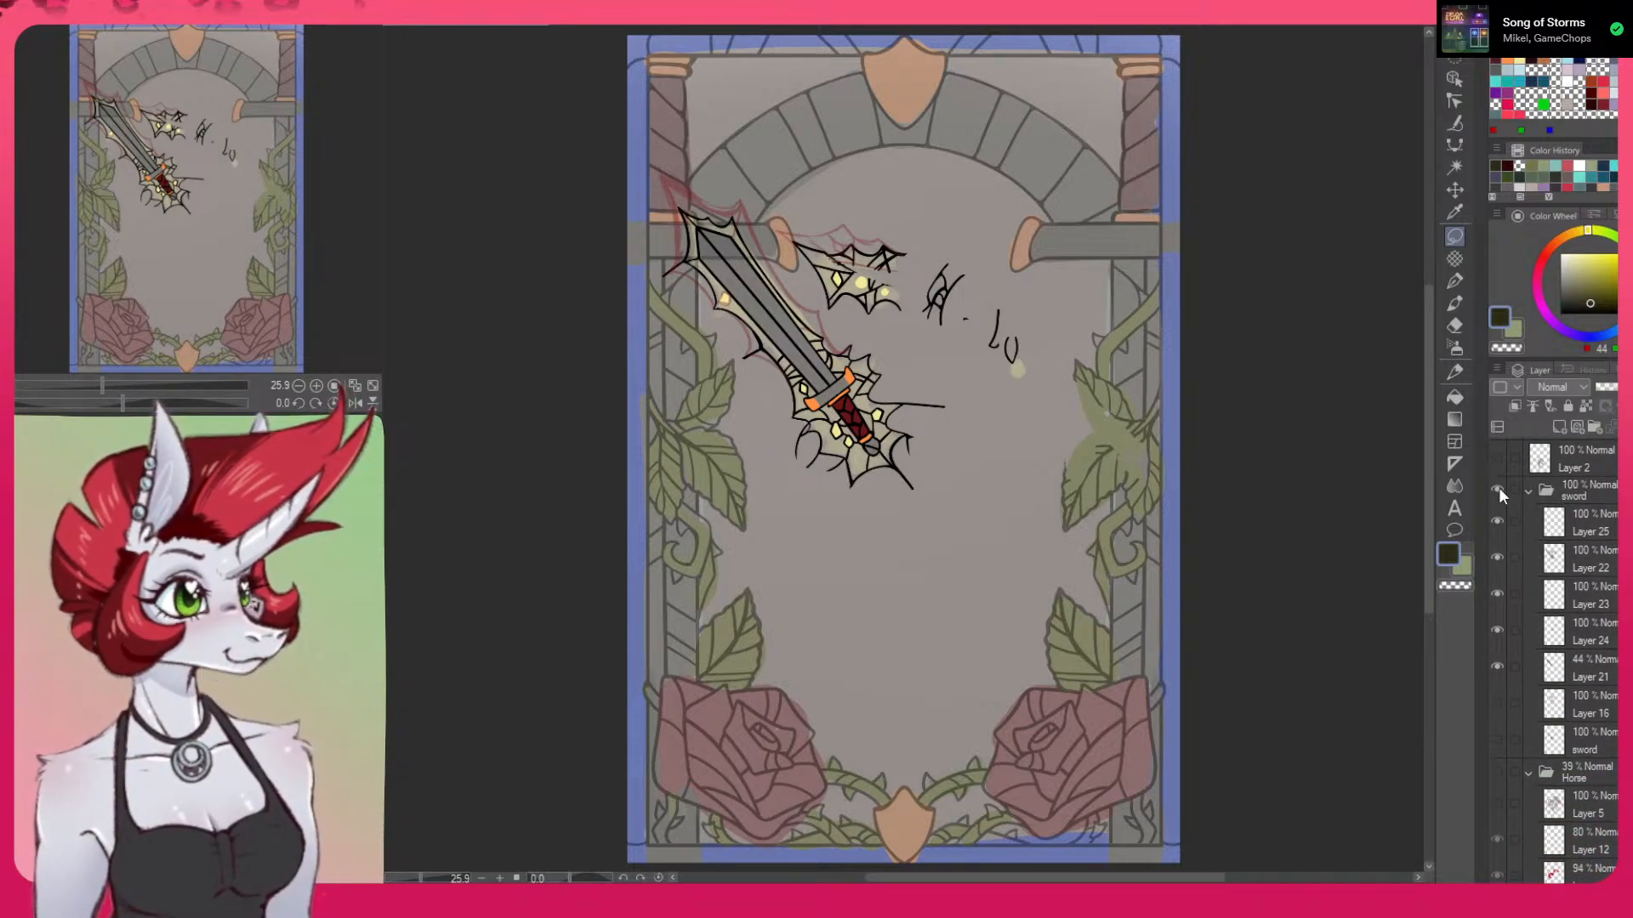
pyautogui.click(1497, 488)
pyautogui.click(1496, 490)
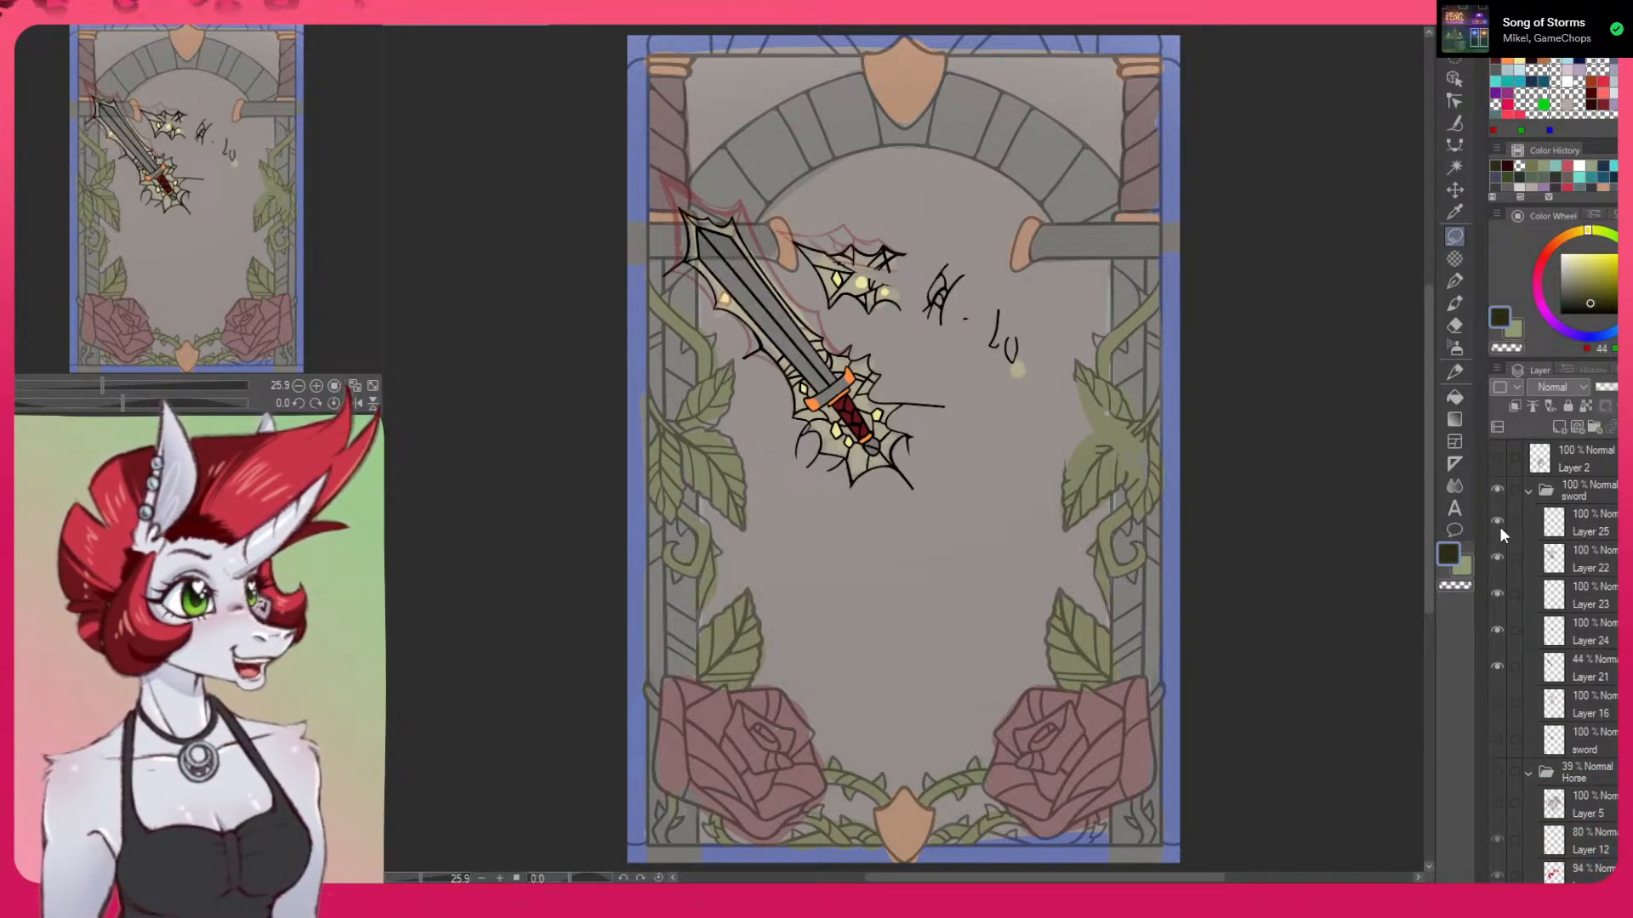
pyautogui.click(1497, 556)
pyautogui.click(1497, 553)
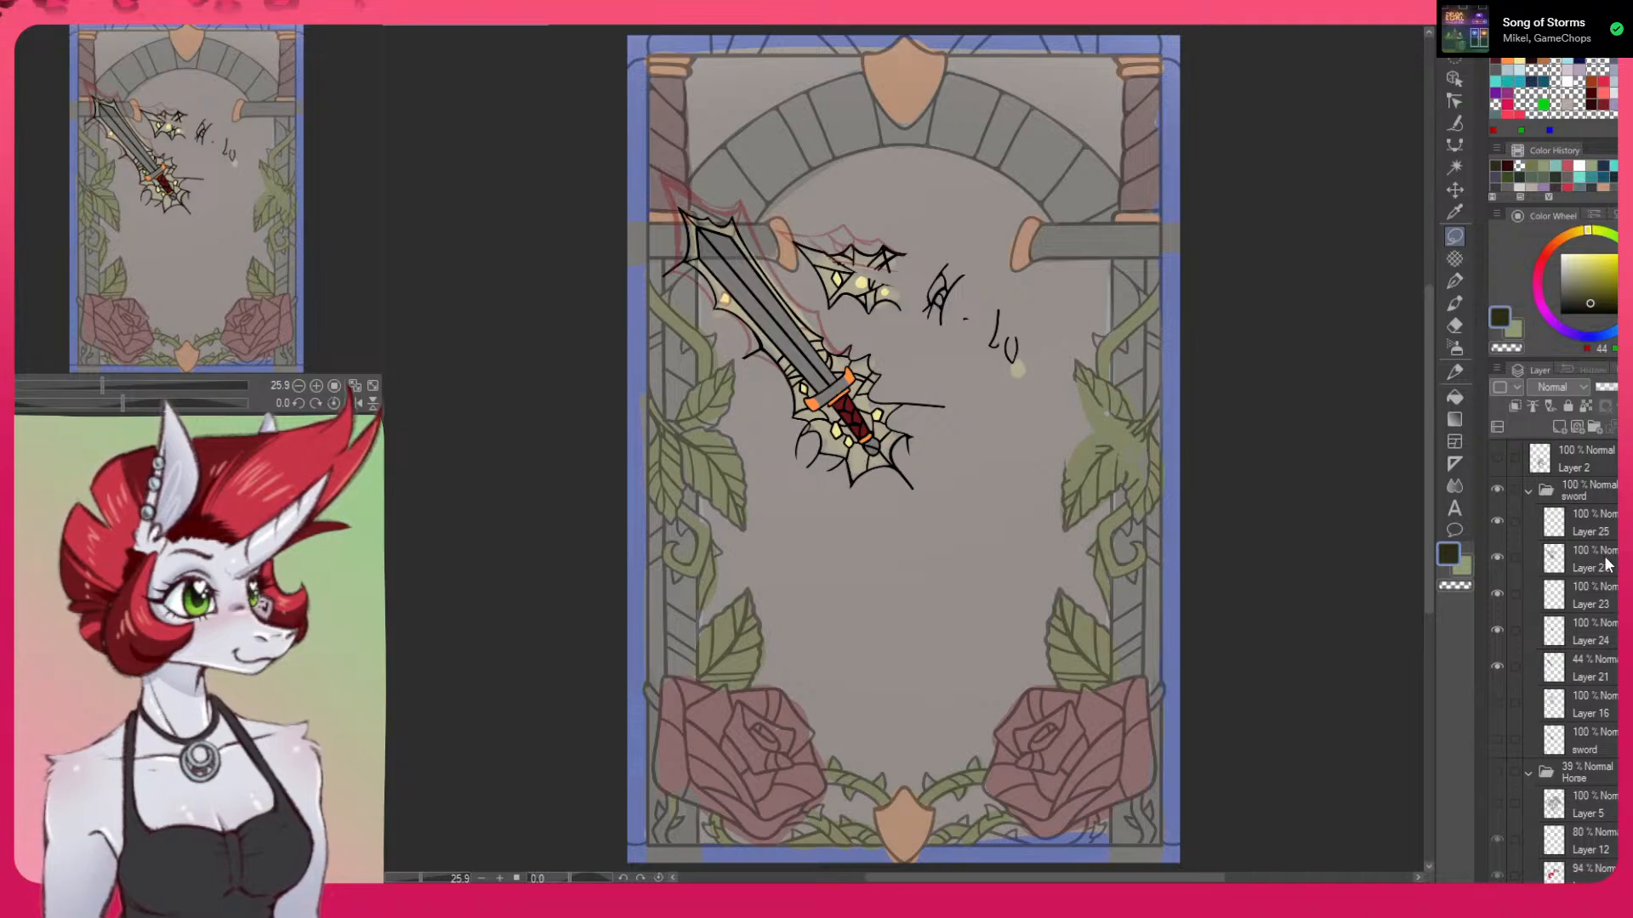
pyautogui.click(1568, 559)
pyautogui.moveTo(1616, 387); pyautogui.dragTo(1607, 387)
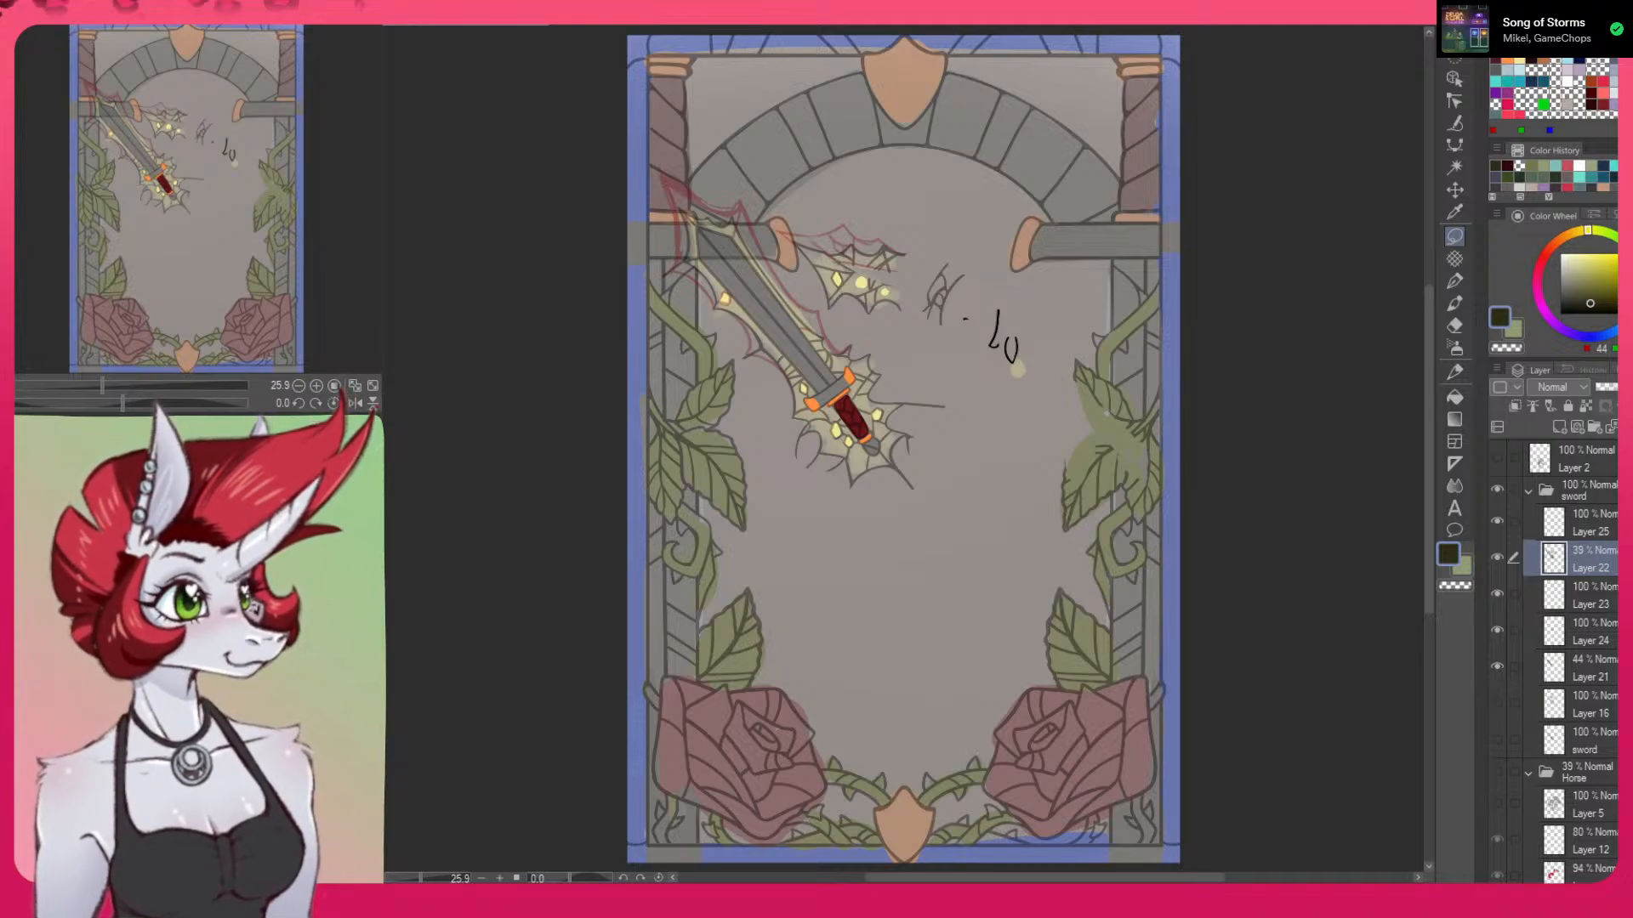
pyautogui.click(1496, 557)
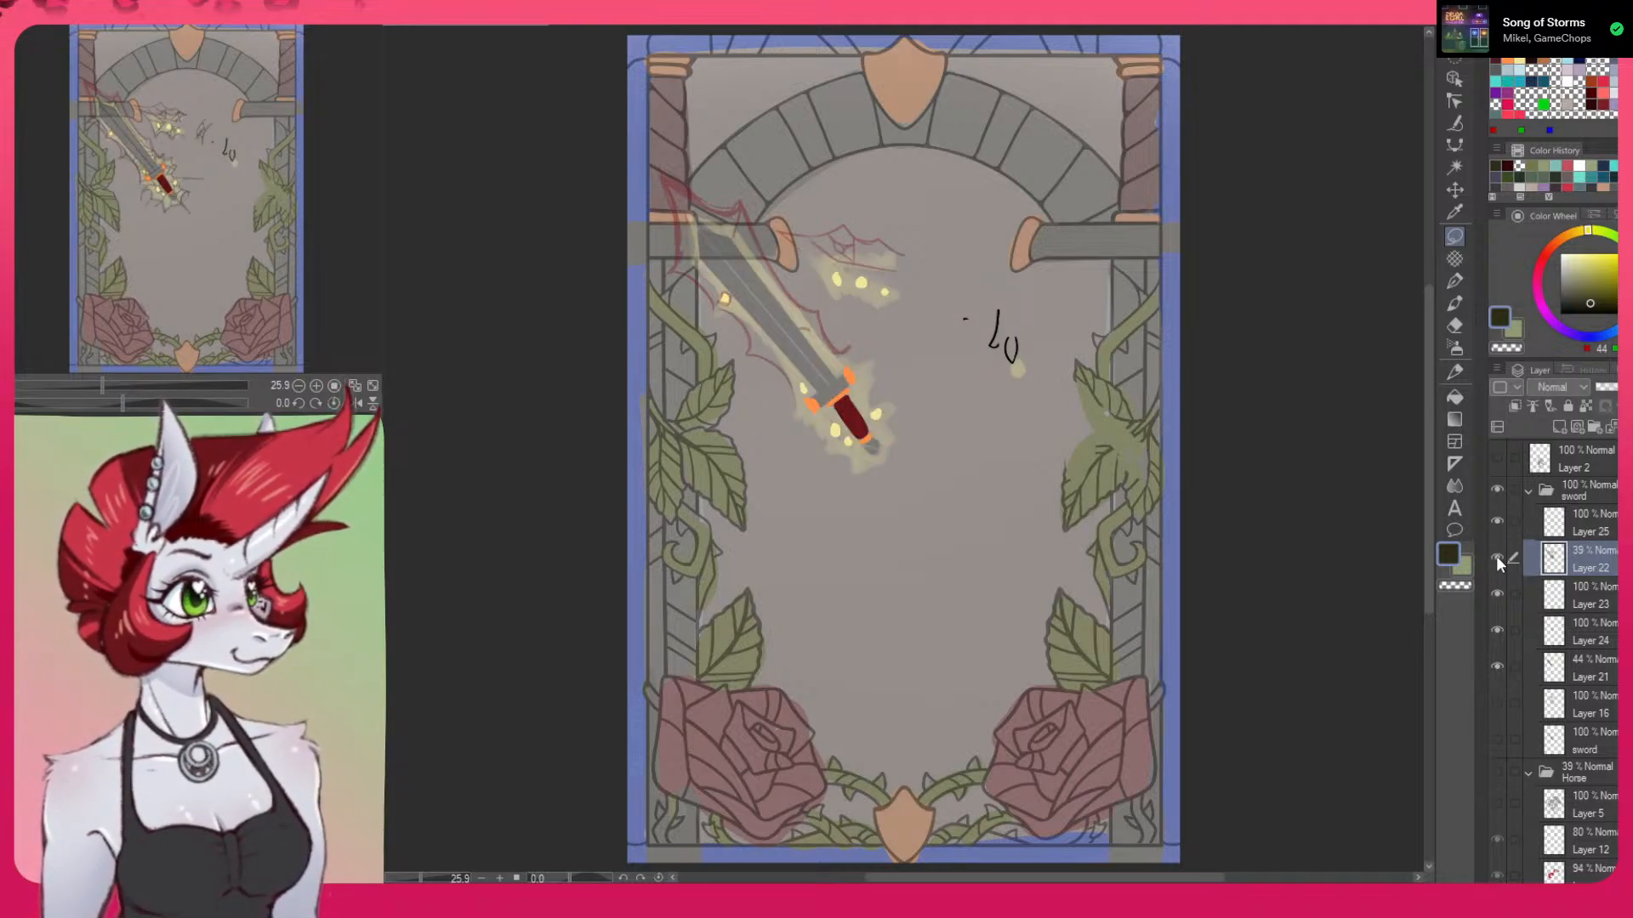
pyautogui.click(1497, 557)
pyautogui.click(1610, 387)
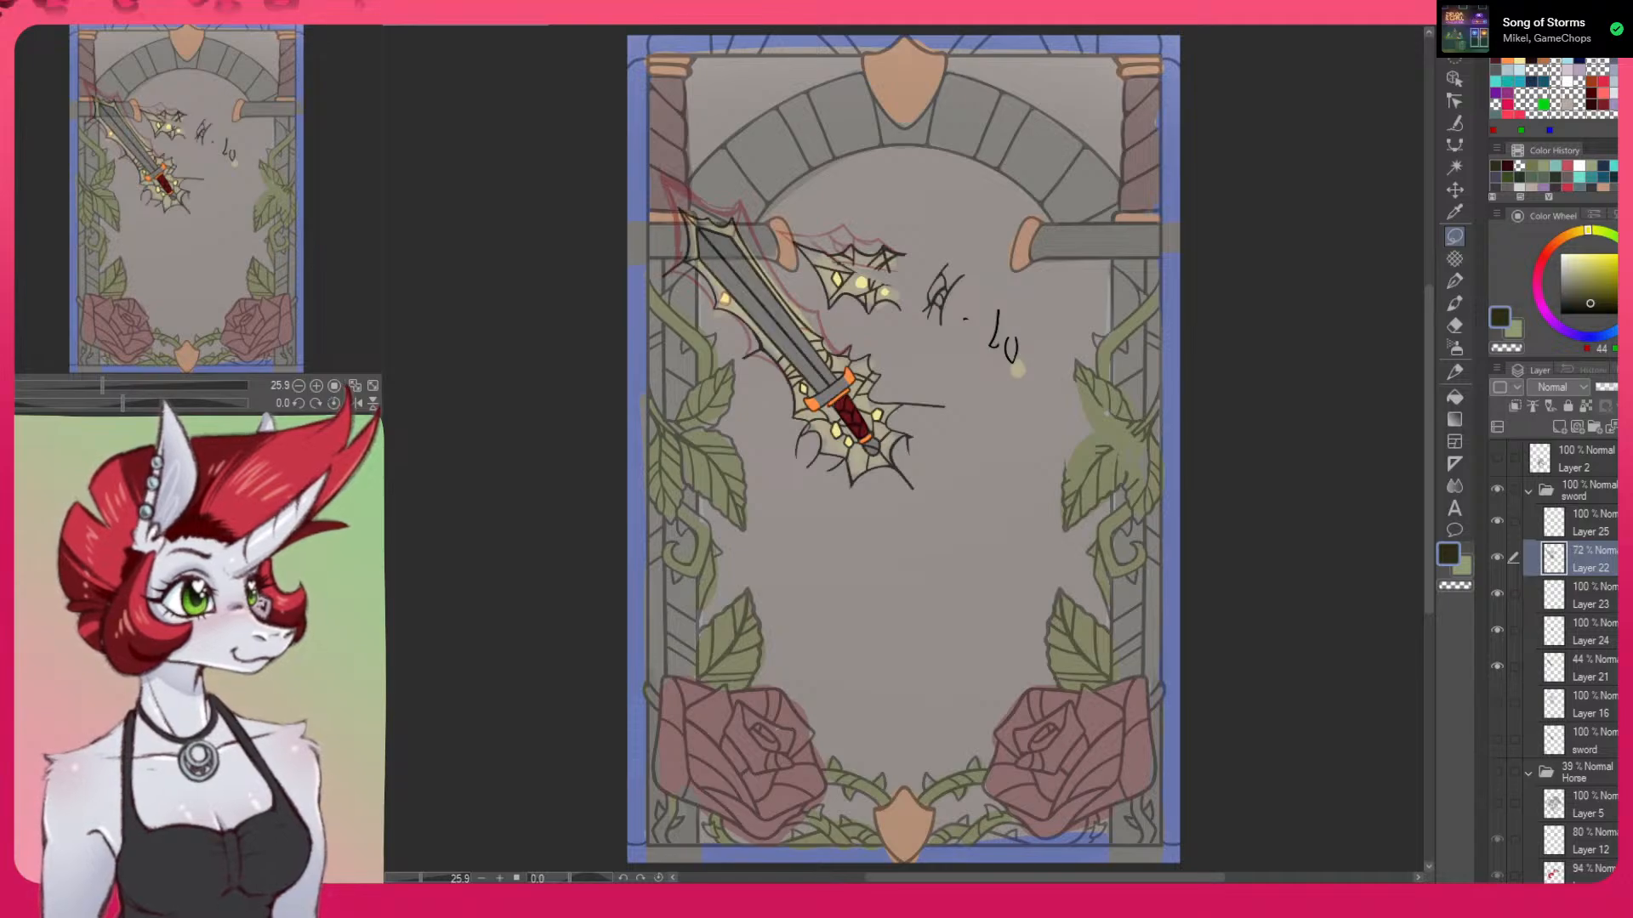
pyautogui.click(1612, 386)
pyautogui.moveTo(1612, 387); pyautogui.dragTo(1606, 386)
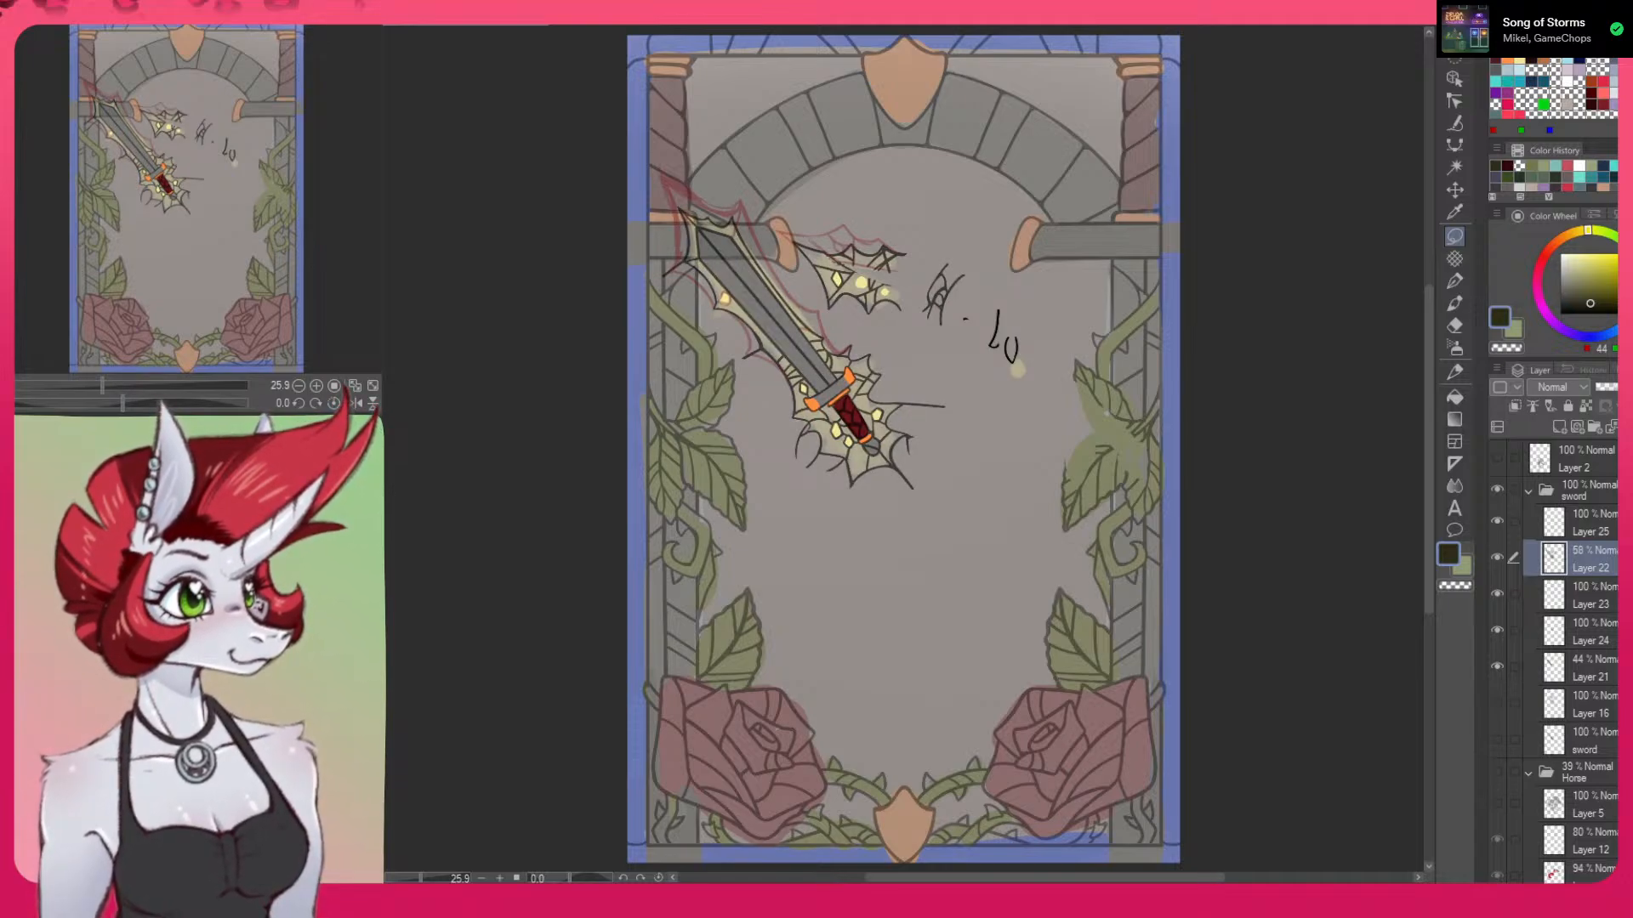
pyautogui.moveTo(1240, 609); pyautogui.dragTo(1042, 363)
pyautogui.moveTo(1124, 665); pyautogui.dragTo(970, 620)
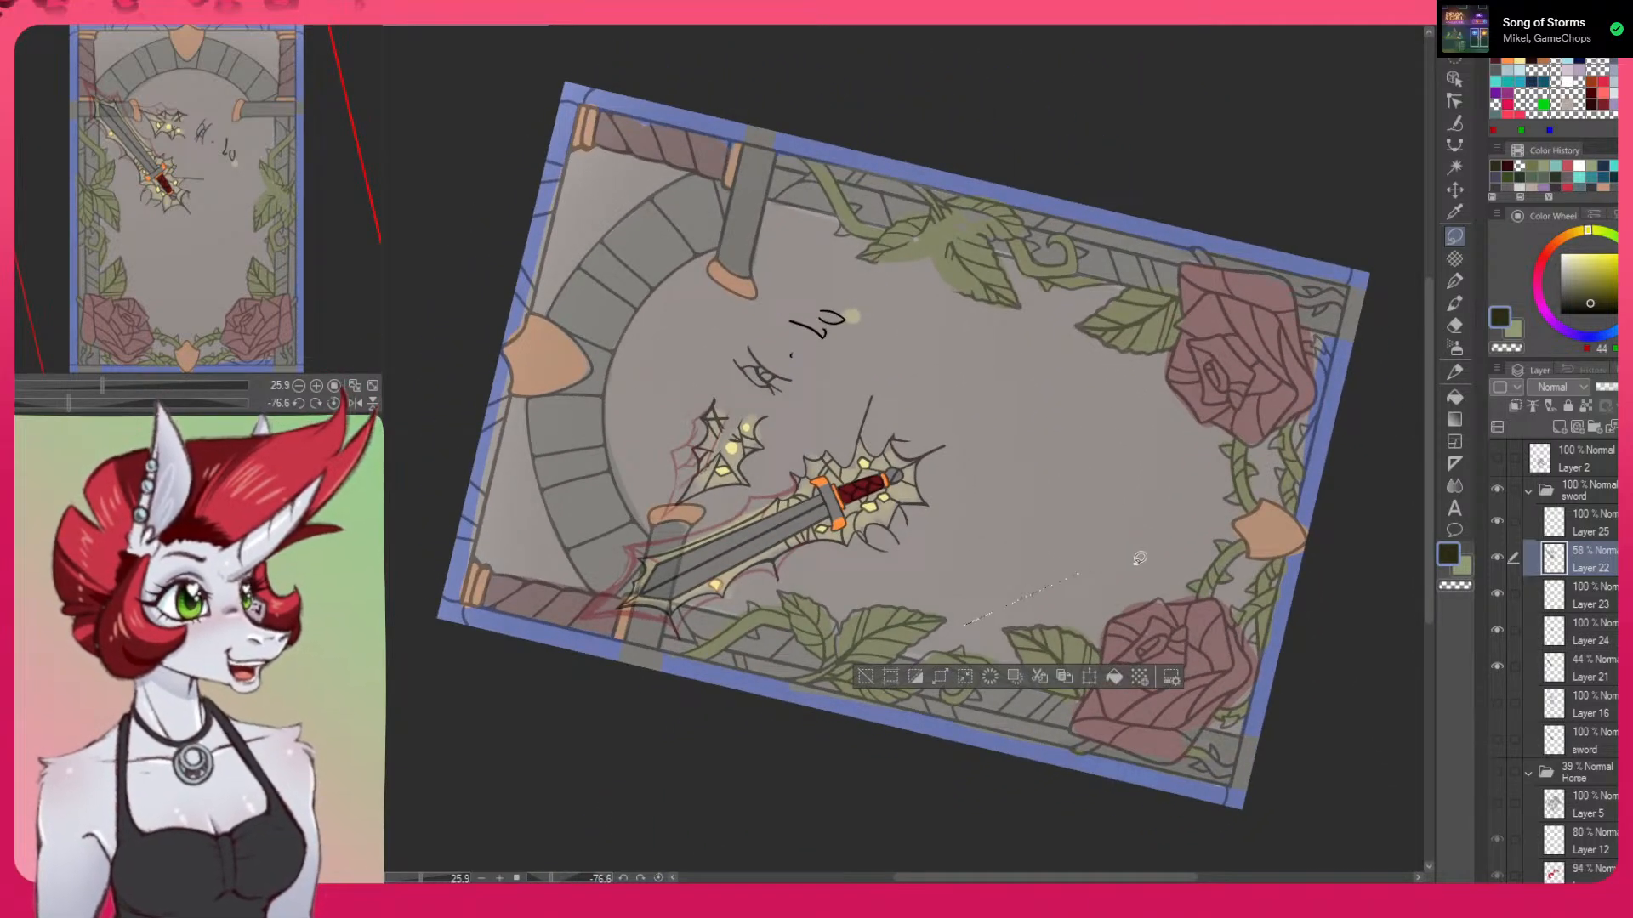
pyautogui.hotkey('ctrl', 'd')
# Erase the black line at the tip of the small web beside the sword on Layer 22, using the Pen tool with transparent color
pyautogui.click(1455, 281)
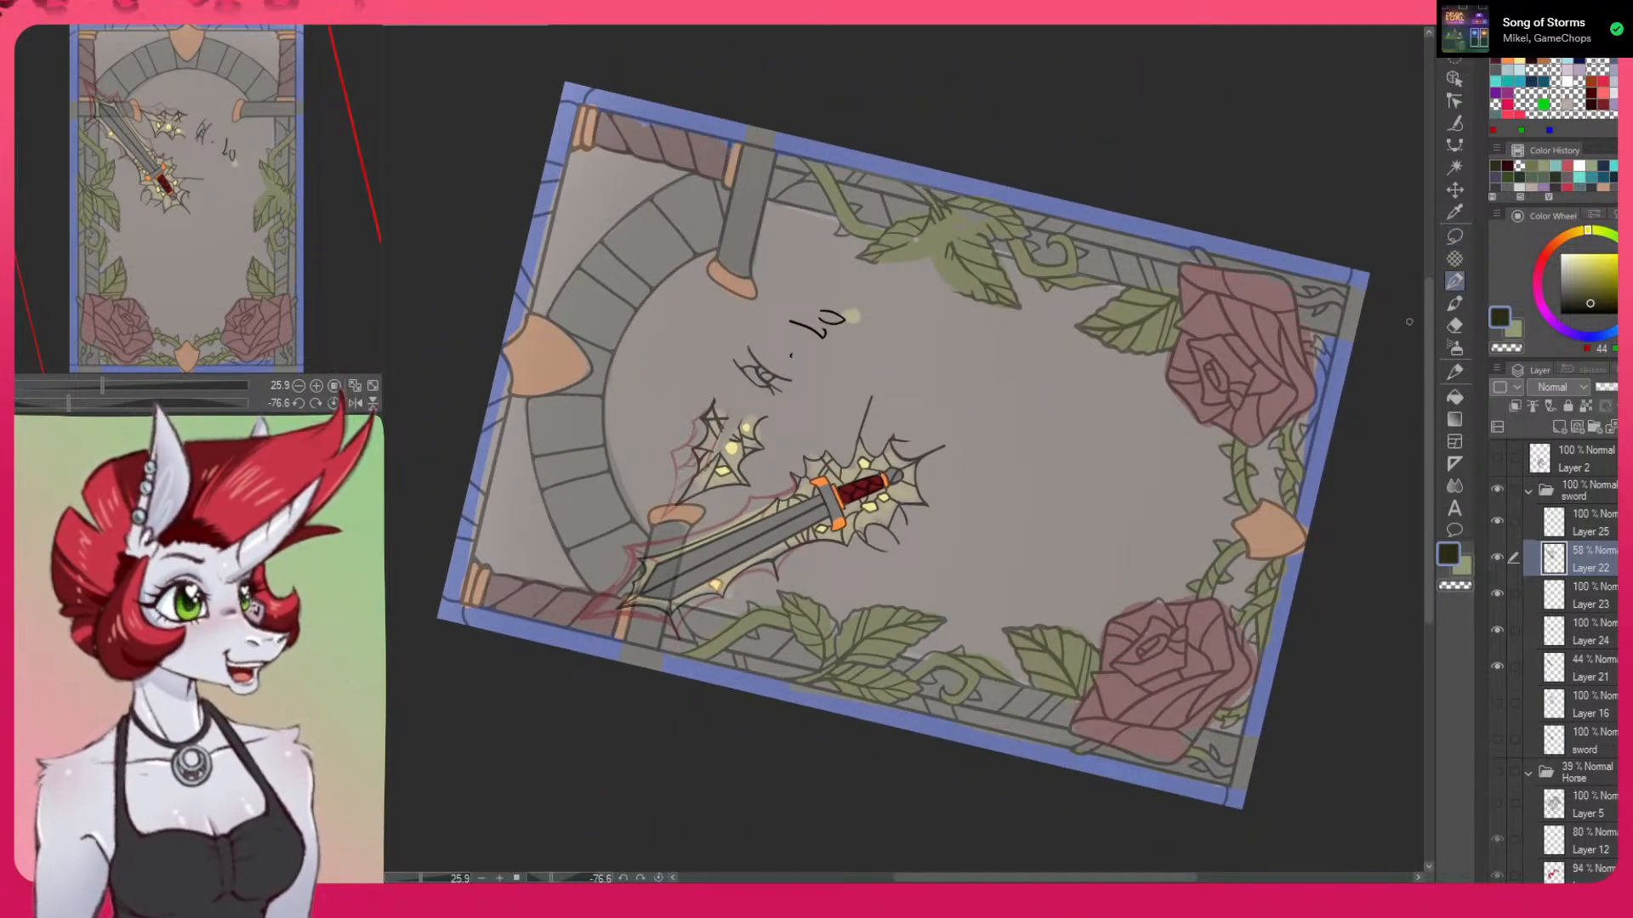
pyautogui.hotkey('ctrl', '0')
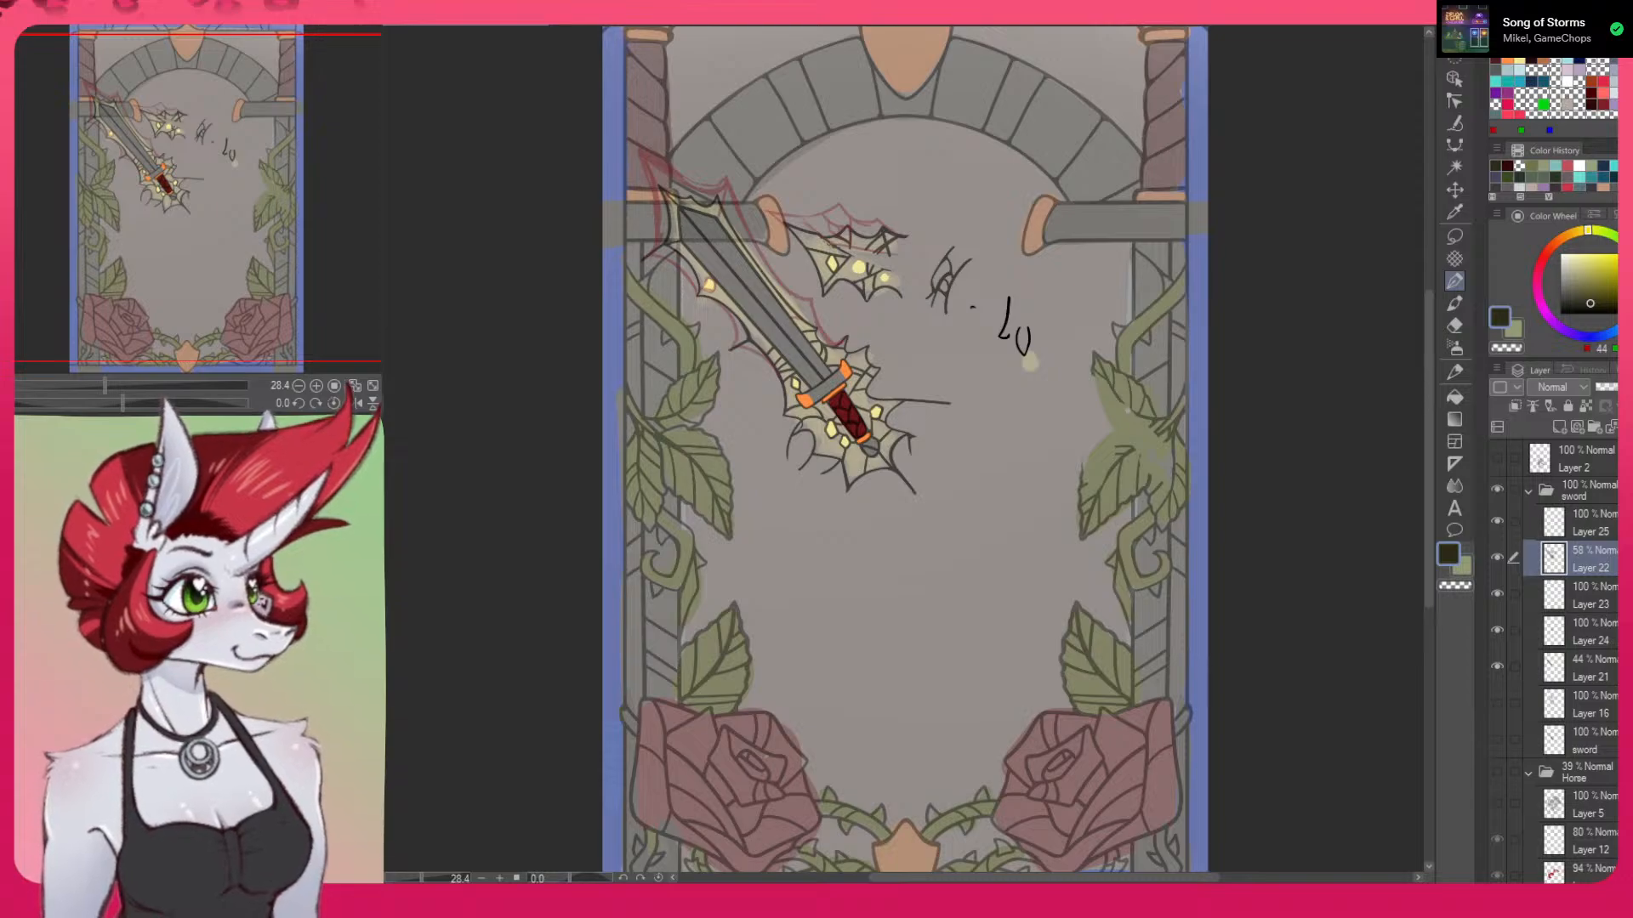
pyautogui.click(1495, 555)
pyautogui.click(1497, 555)
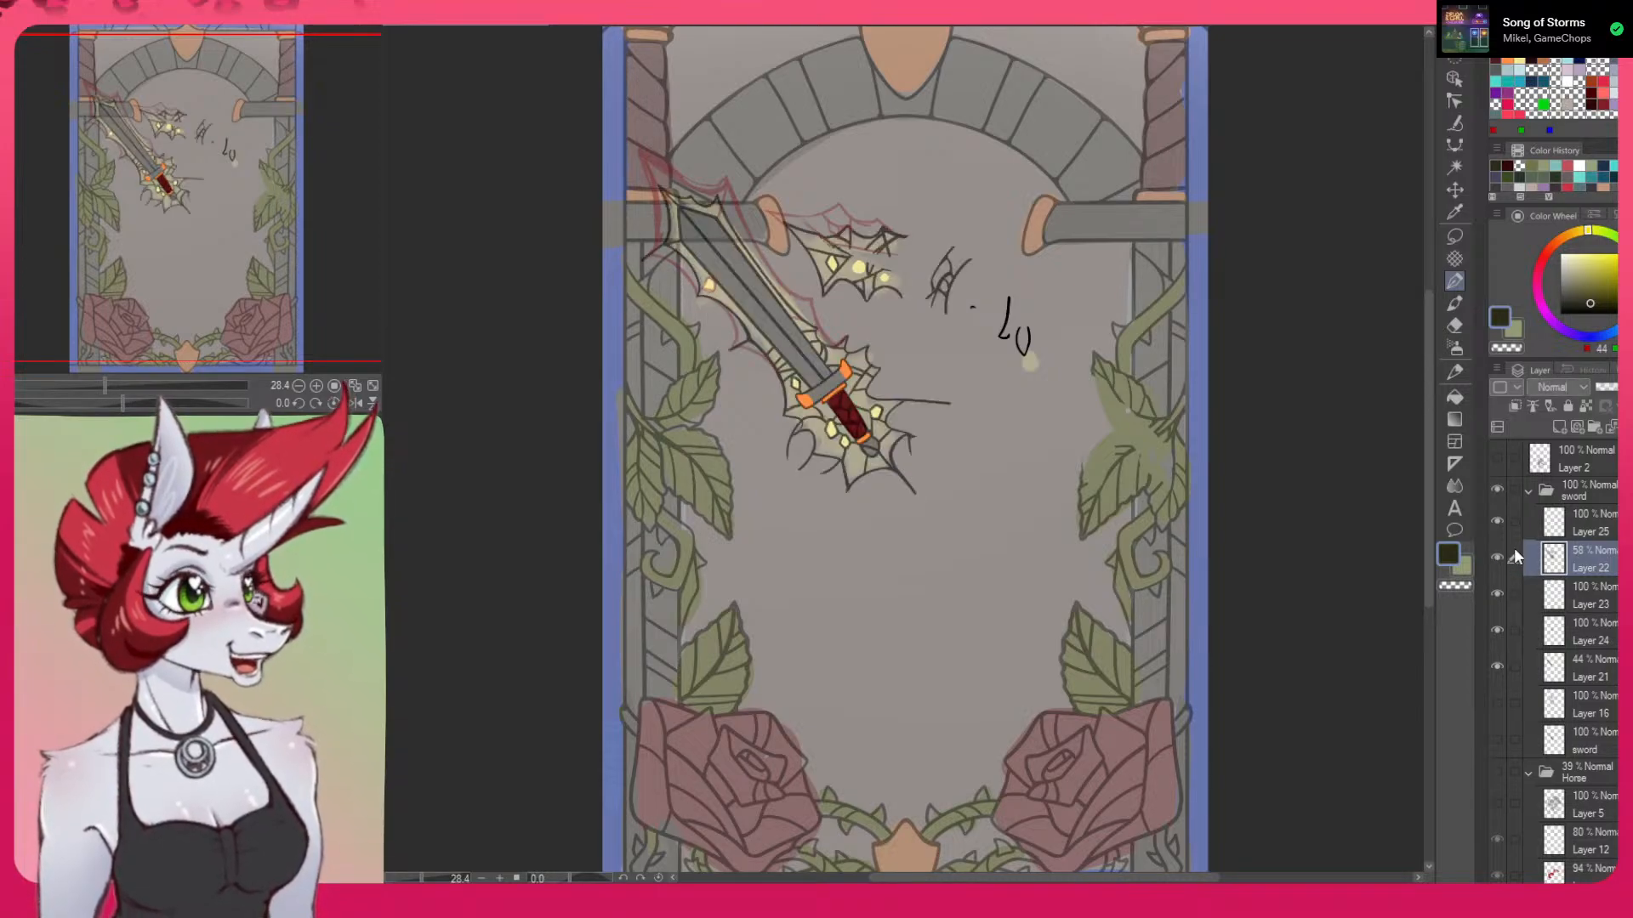
pyautogui.click(1496, 556)
pyautogui.click(1496, 556)
pyautogui.moveTo(1291, 596); pyautogui.dragTo(1122, 318)
pyautogui.scroll(3, 1122, 319)
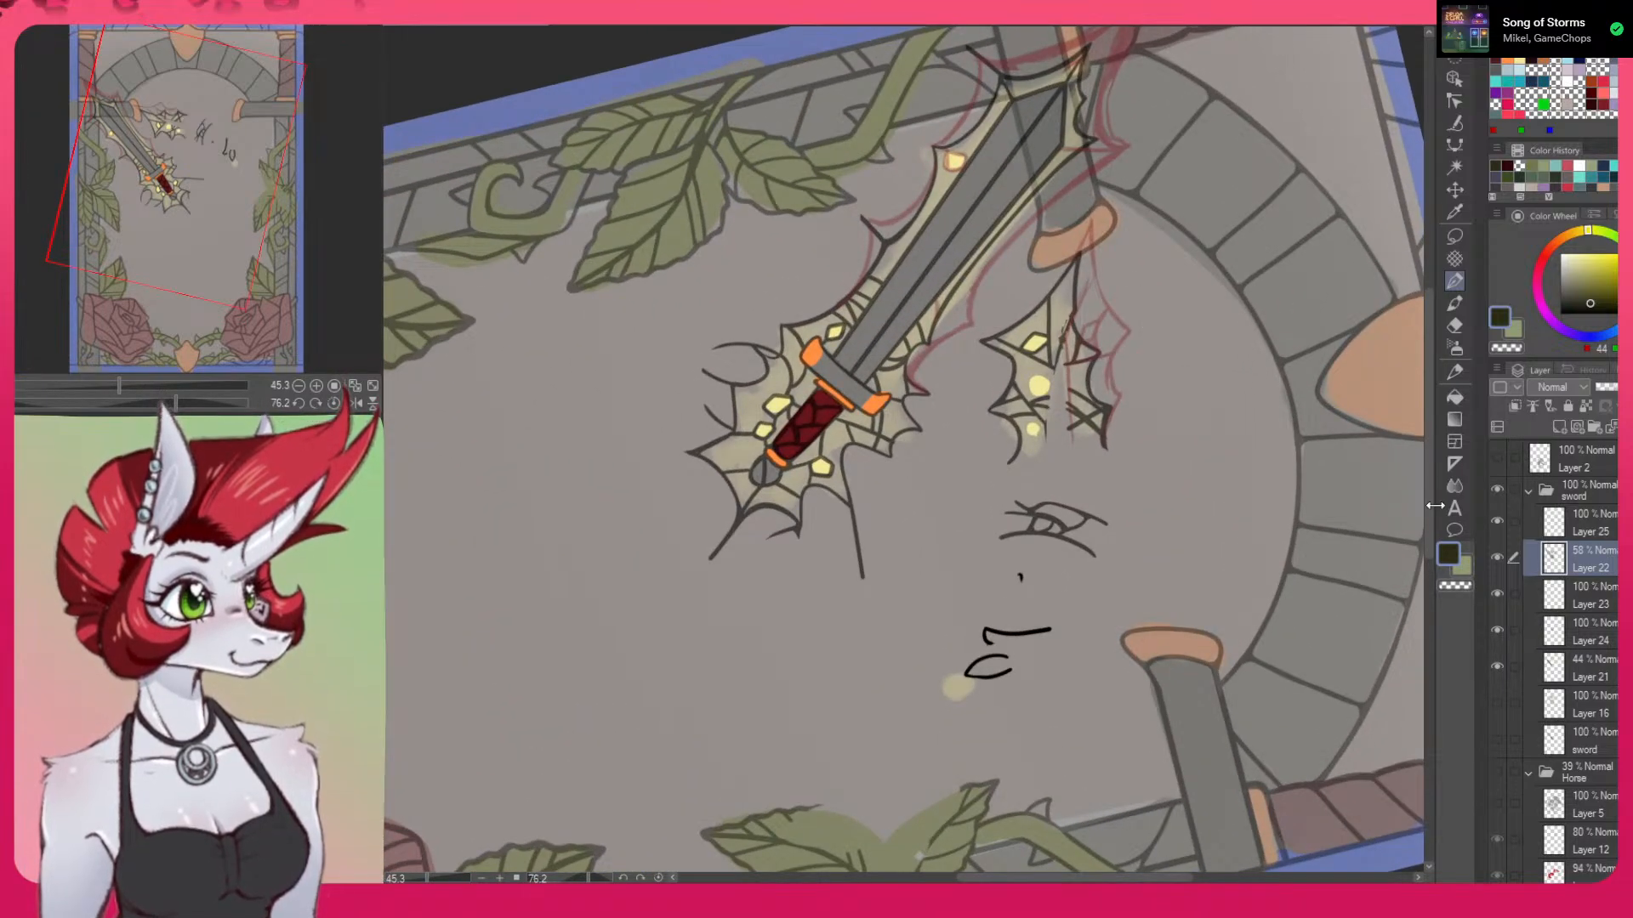
pyautogui.click(1454, 585)
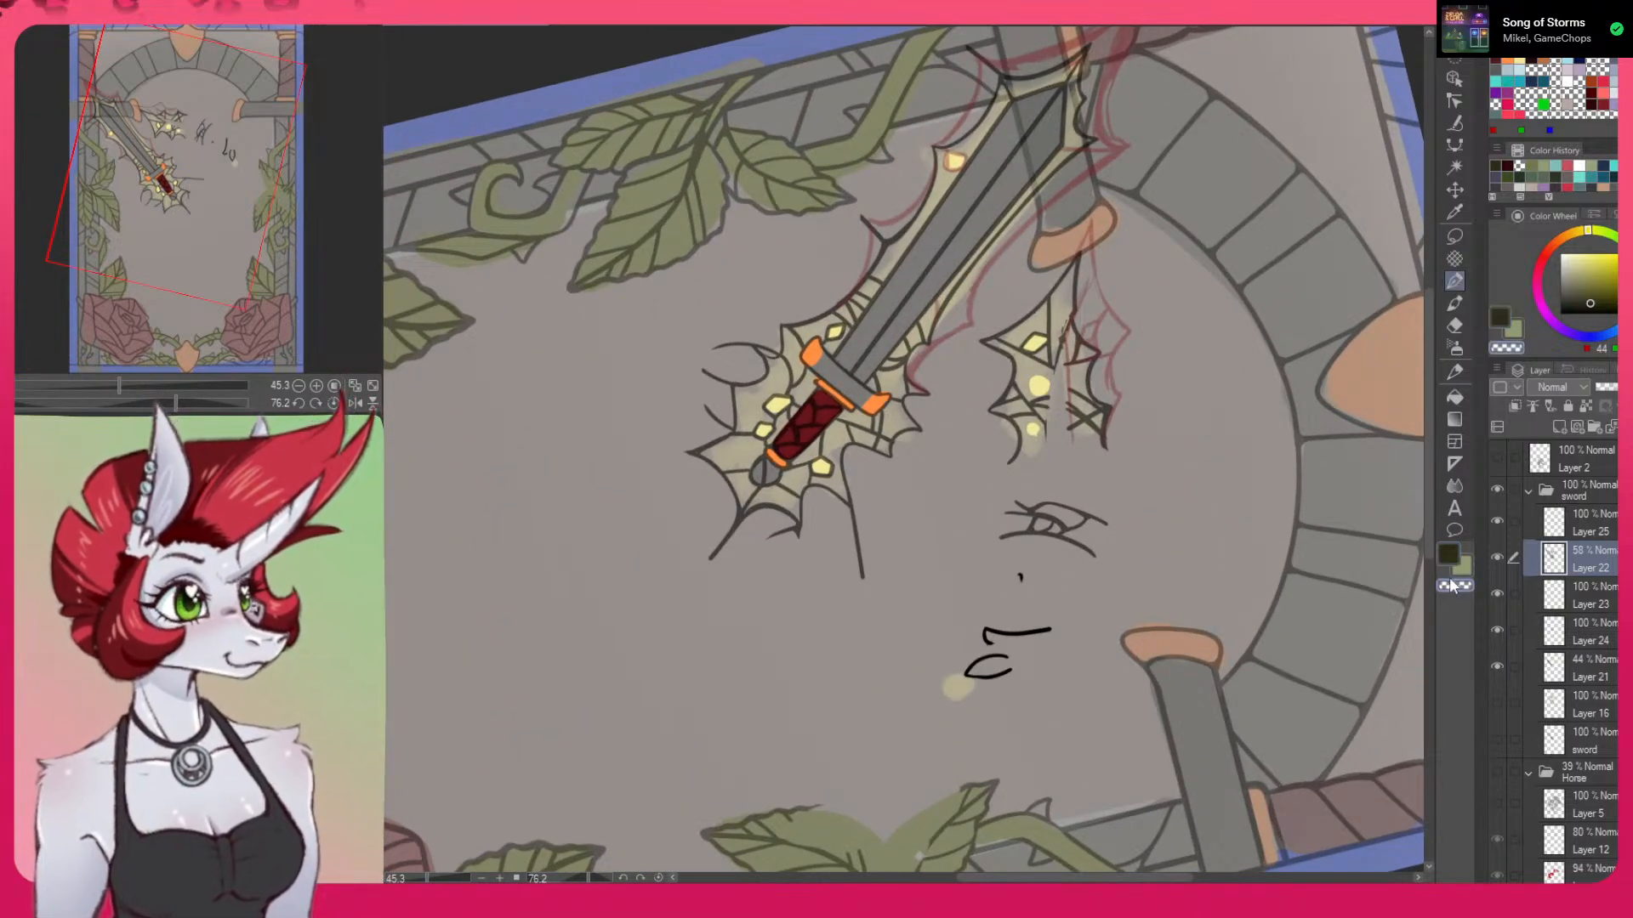
pyautogui.moveTo(1065, 344)
pyautogui.mouseDown()
pyautogui.moveTo(1053, 378)
pyautogui.moveTo(1069, 299)
pyautogui.mouseUp()
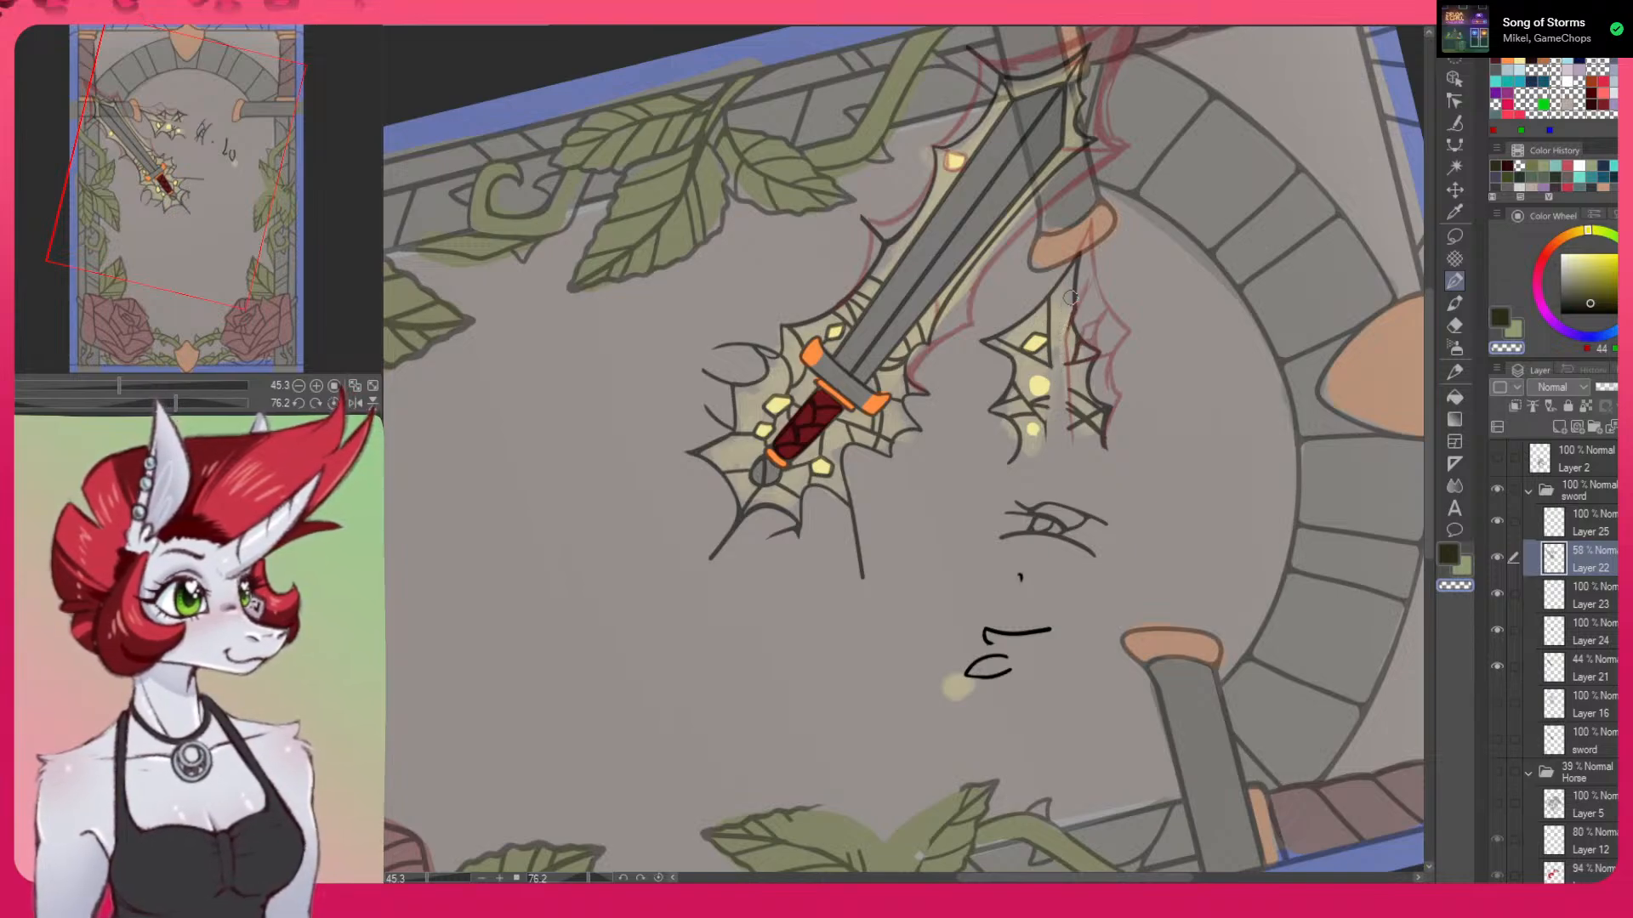
pyautogui.moveTo(1086, 241)
pyautogui.mouseDown()
pyautogui.moveTo(1067, 289)
pyautogui.moveTo(1089, 230)
pyautogui.moveTo(1069, 328)
pyautogui.mouseUp()
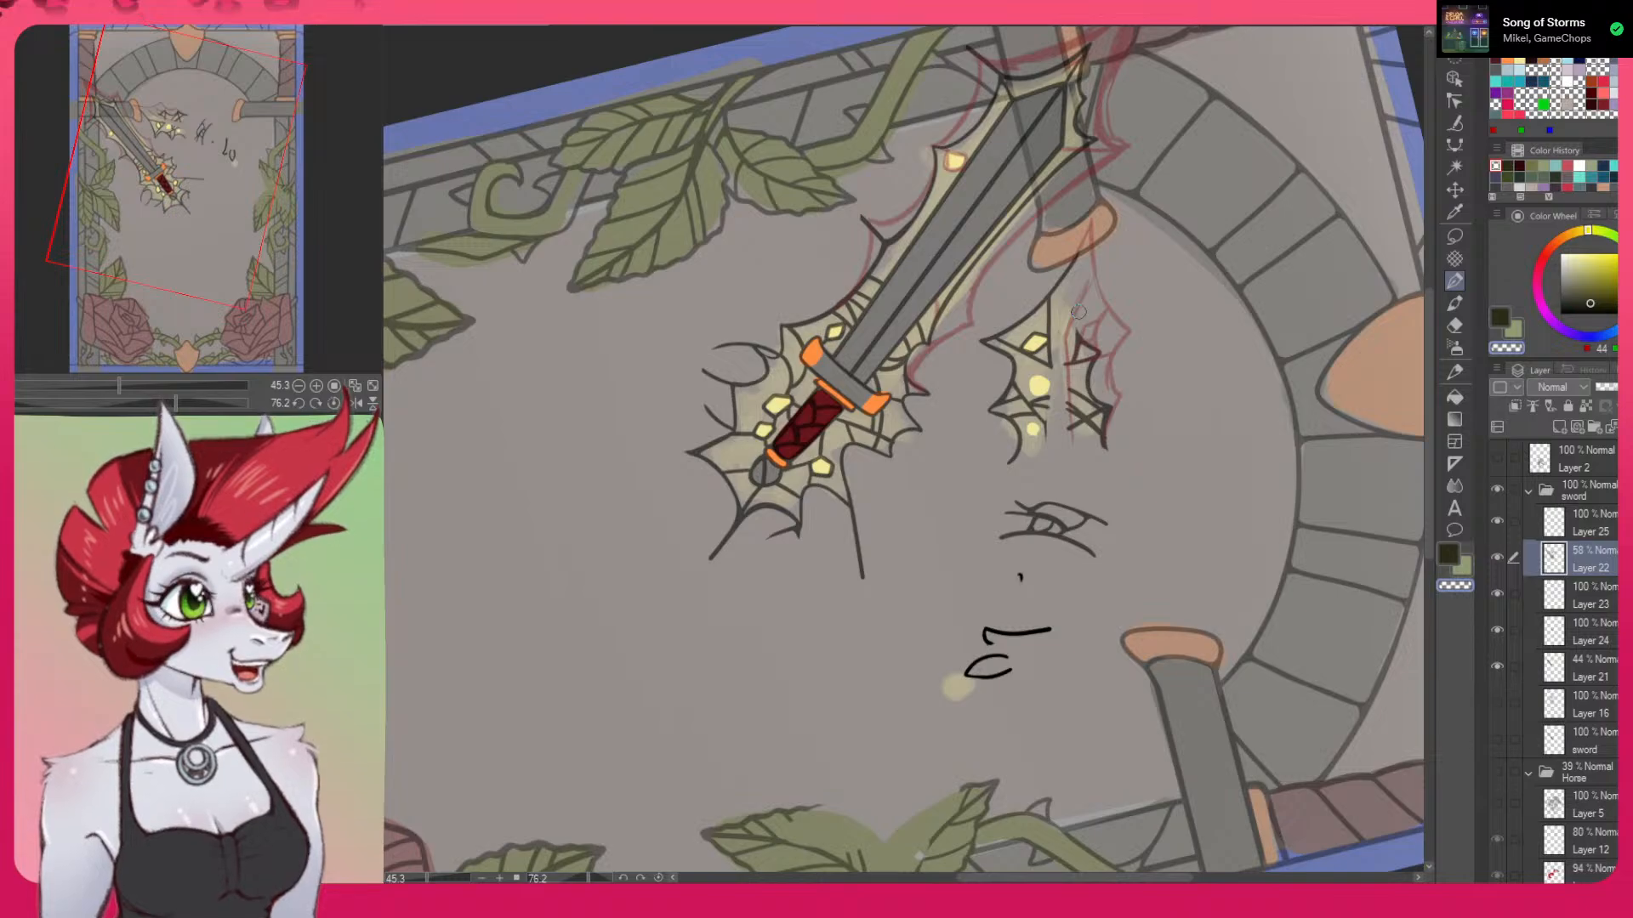
# Show the Horse folder with the unicorn's flat colors and set its opacity to 44%
pyautogui.click(1497, 773)
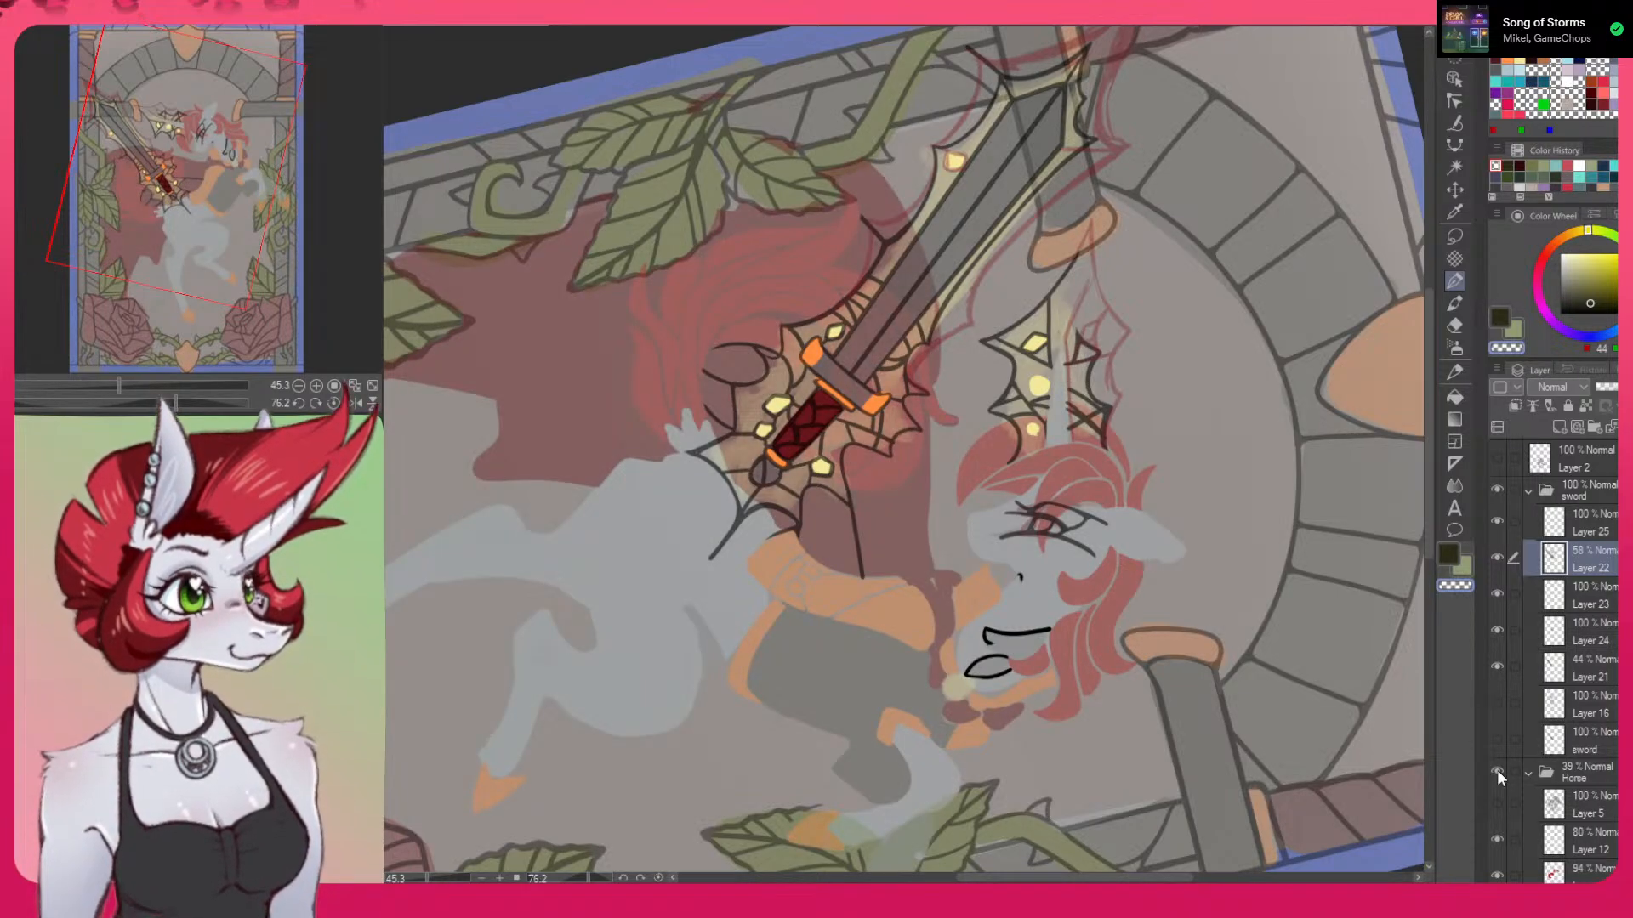
pyautogui.click(1595, 774)
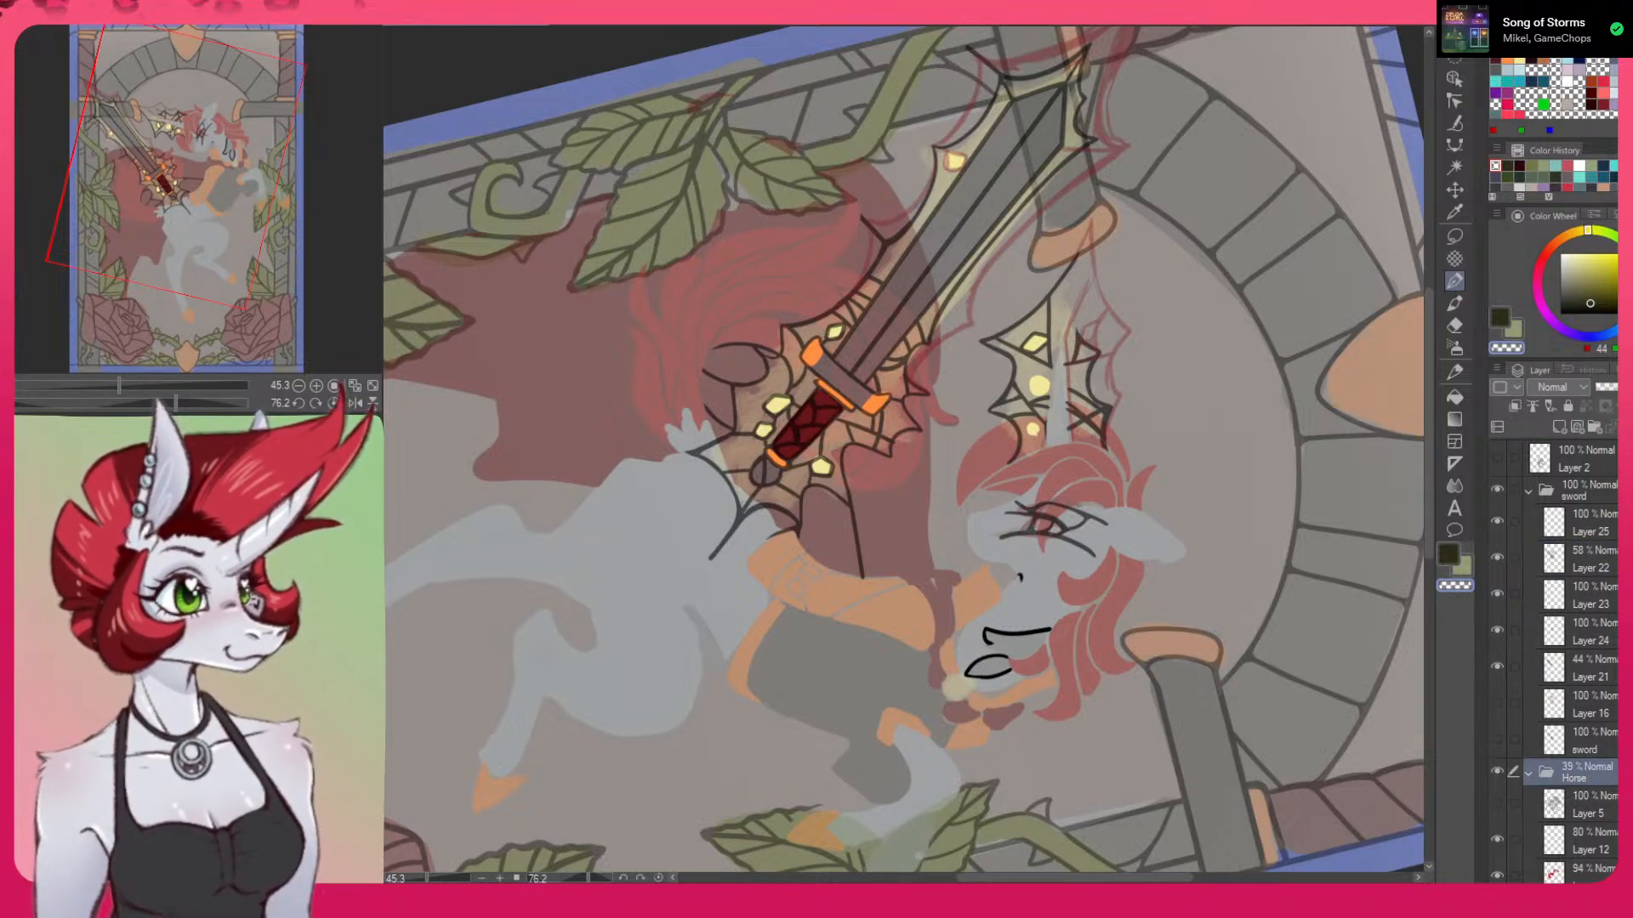
pyautogui.moveTo(1621, 390); pyautogui.dragTo(1616, 391)
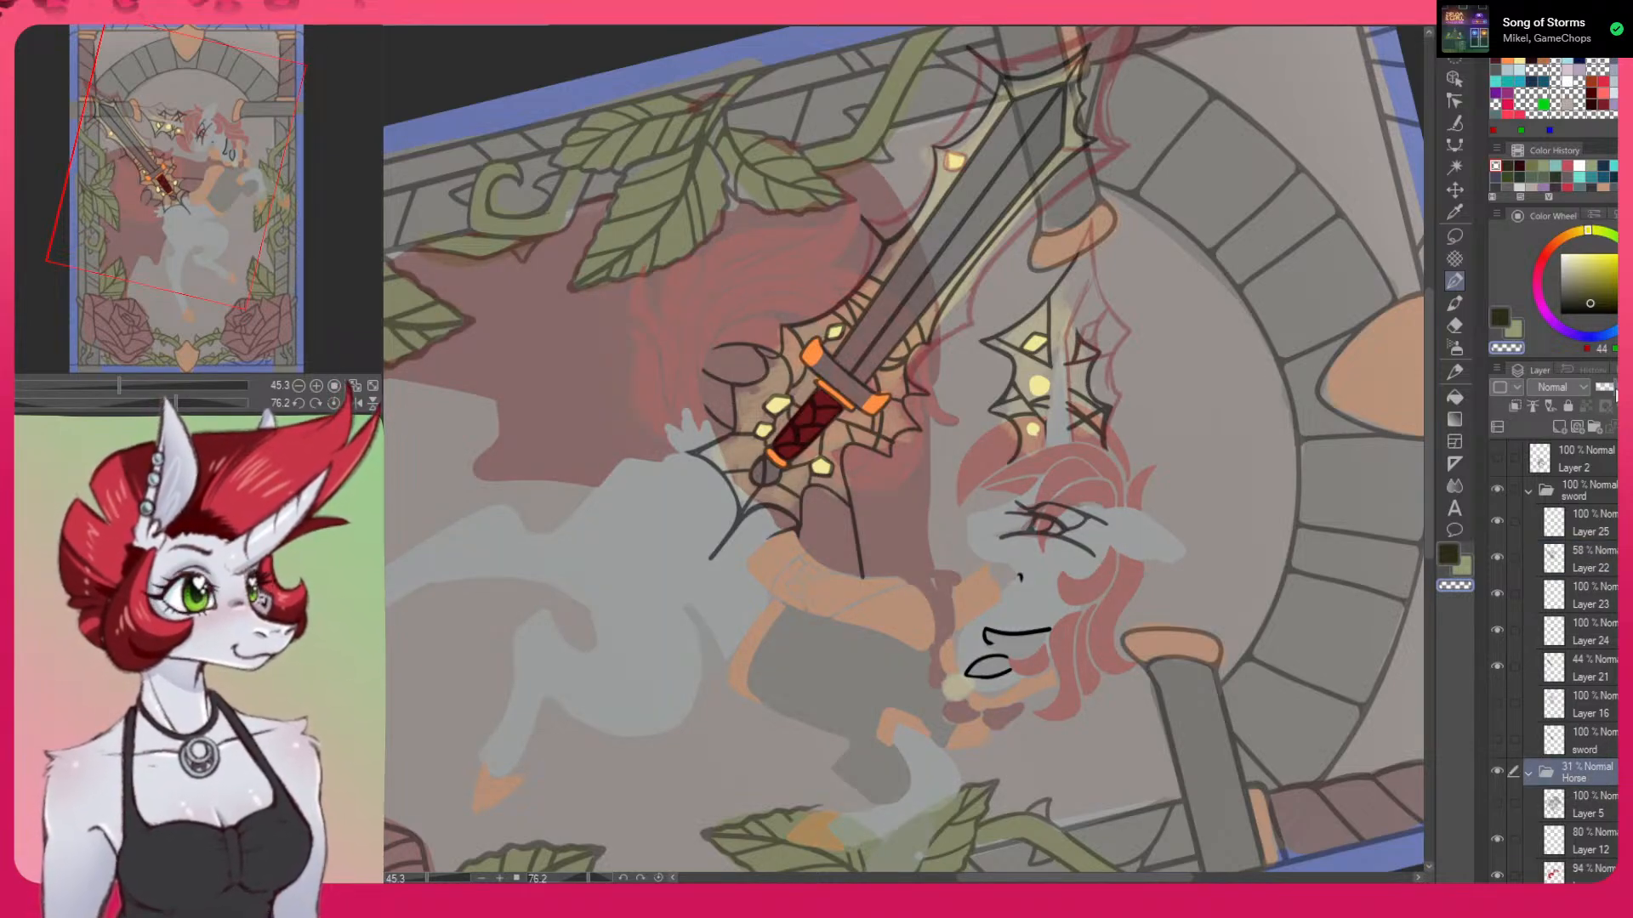
pyautogui.moveTo(1616, 387); pyautogui.dragTo(1623, 388)
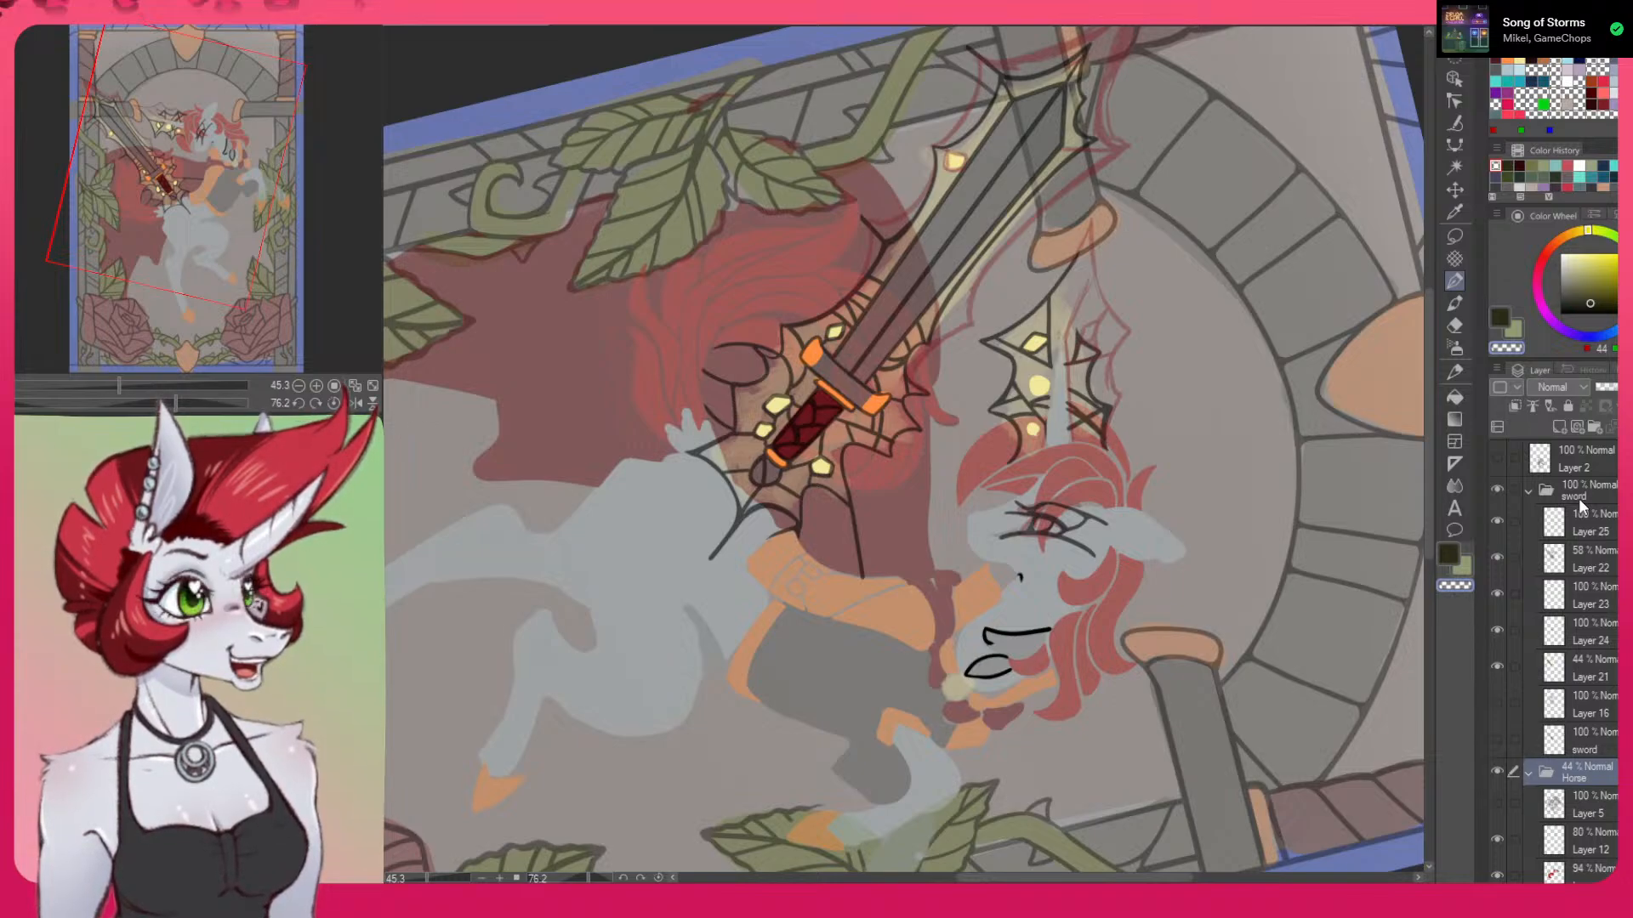
pyautogui.click(1493, 769)
pyautogui.click(1495, 769)
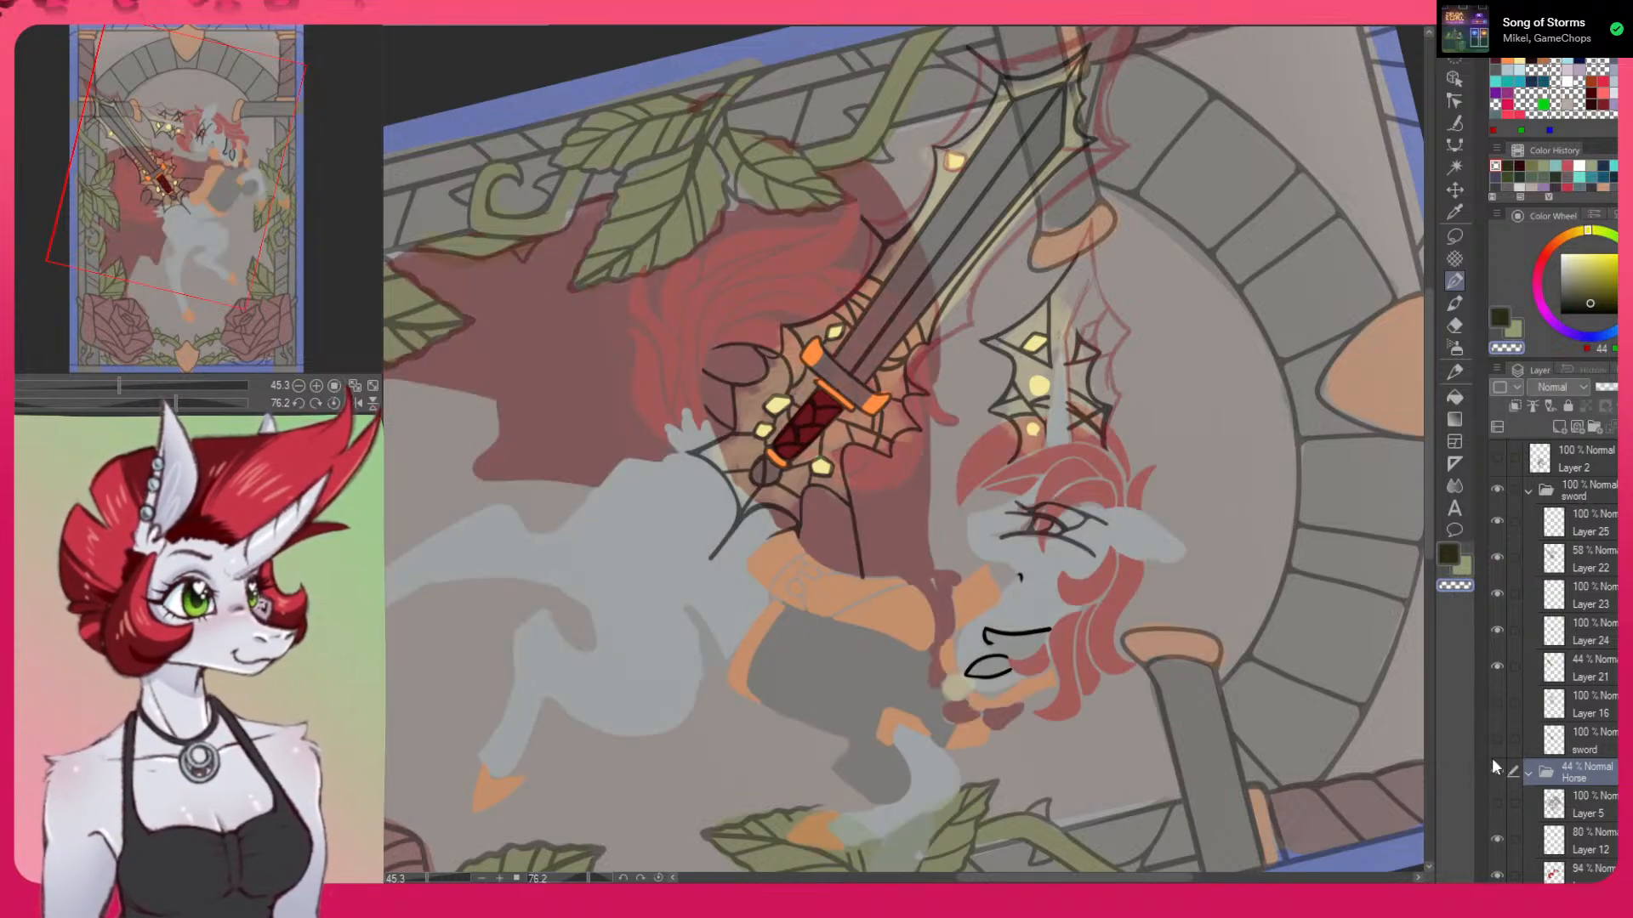
# Duplicate Layer 22, the black sword and web line art in the sword folder, and hide the original layer
pyautogui.moveTo(1266, 581); pyautogui.dragTo(1292, 505)
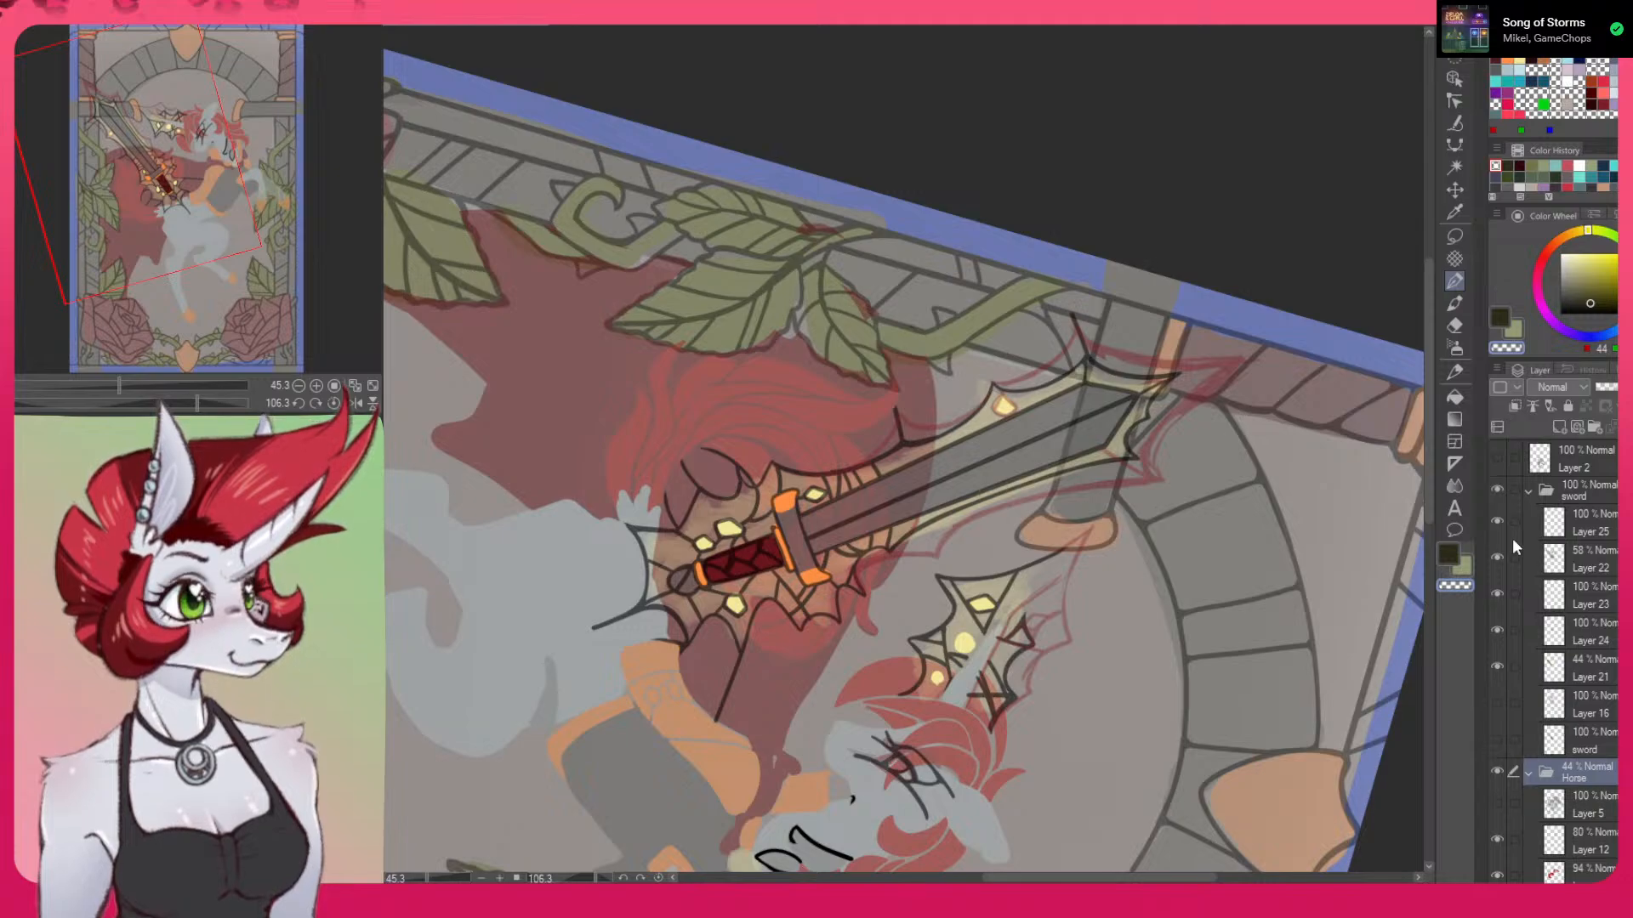
pyautogui.click(1497, 558)
pyautogui.click(1497, 558)
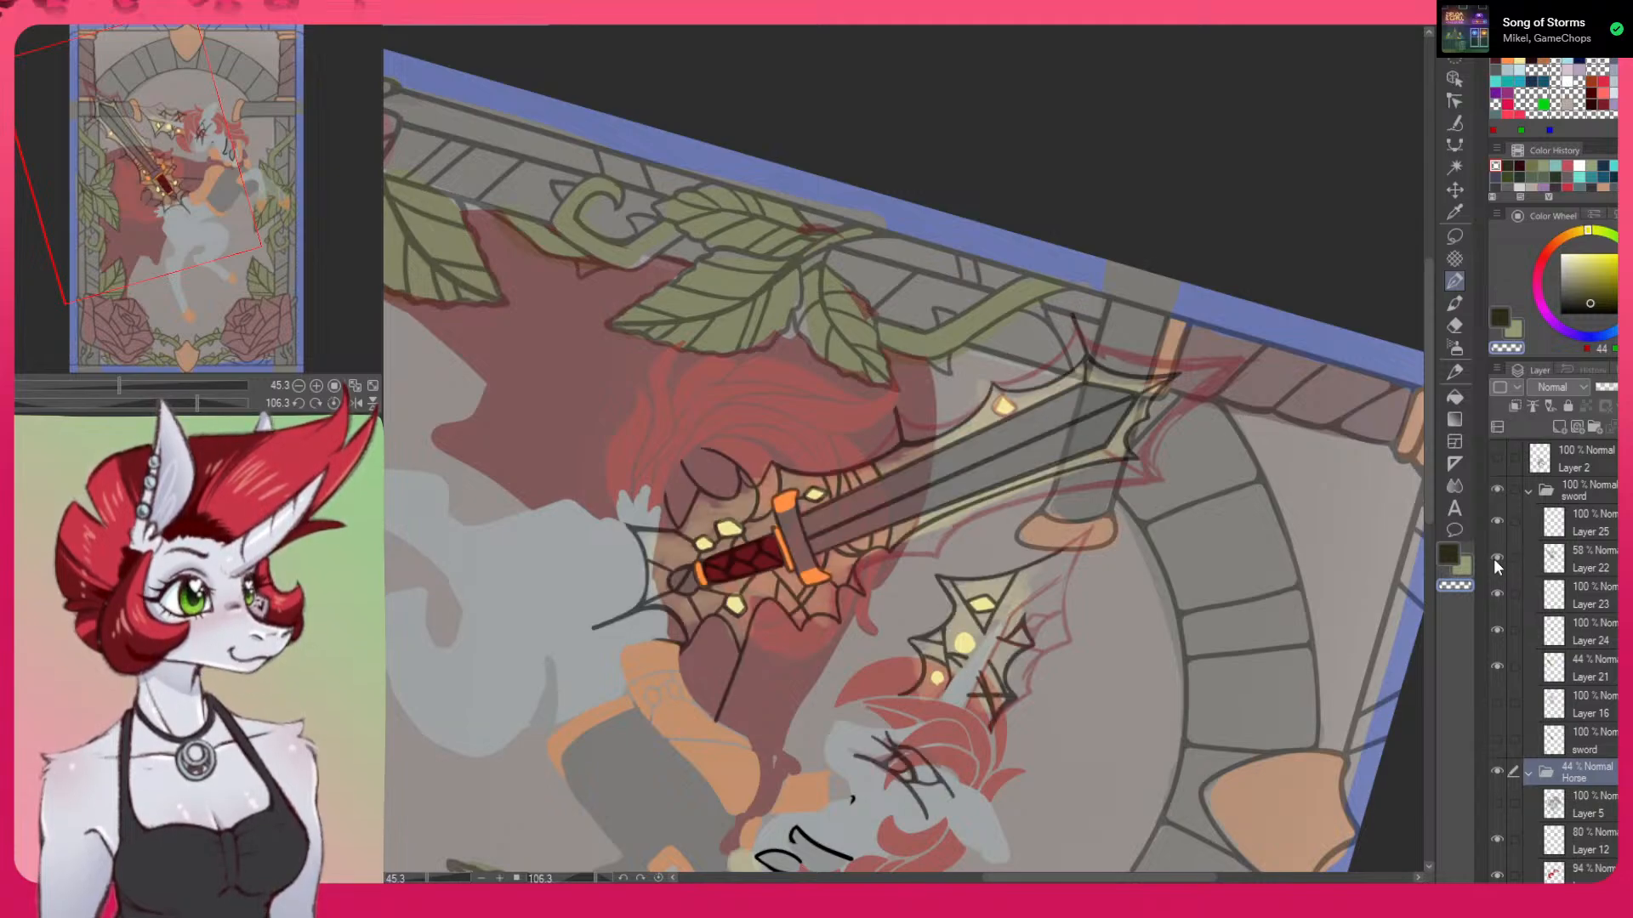
pyautogui.click(1586, 568)
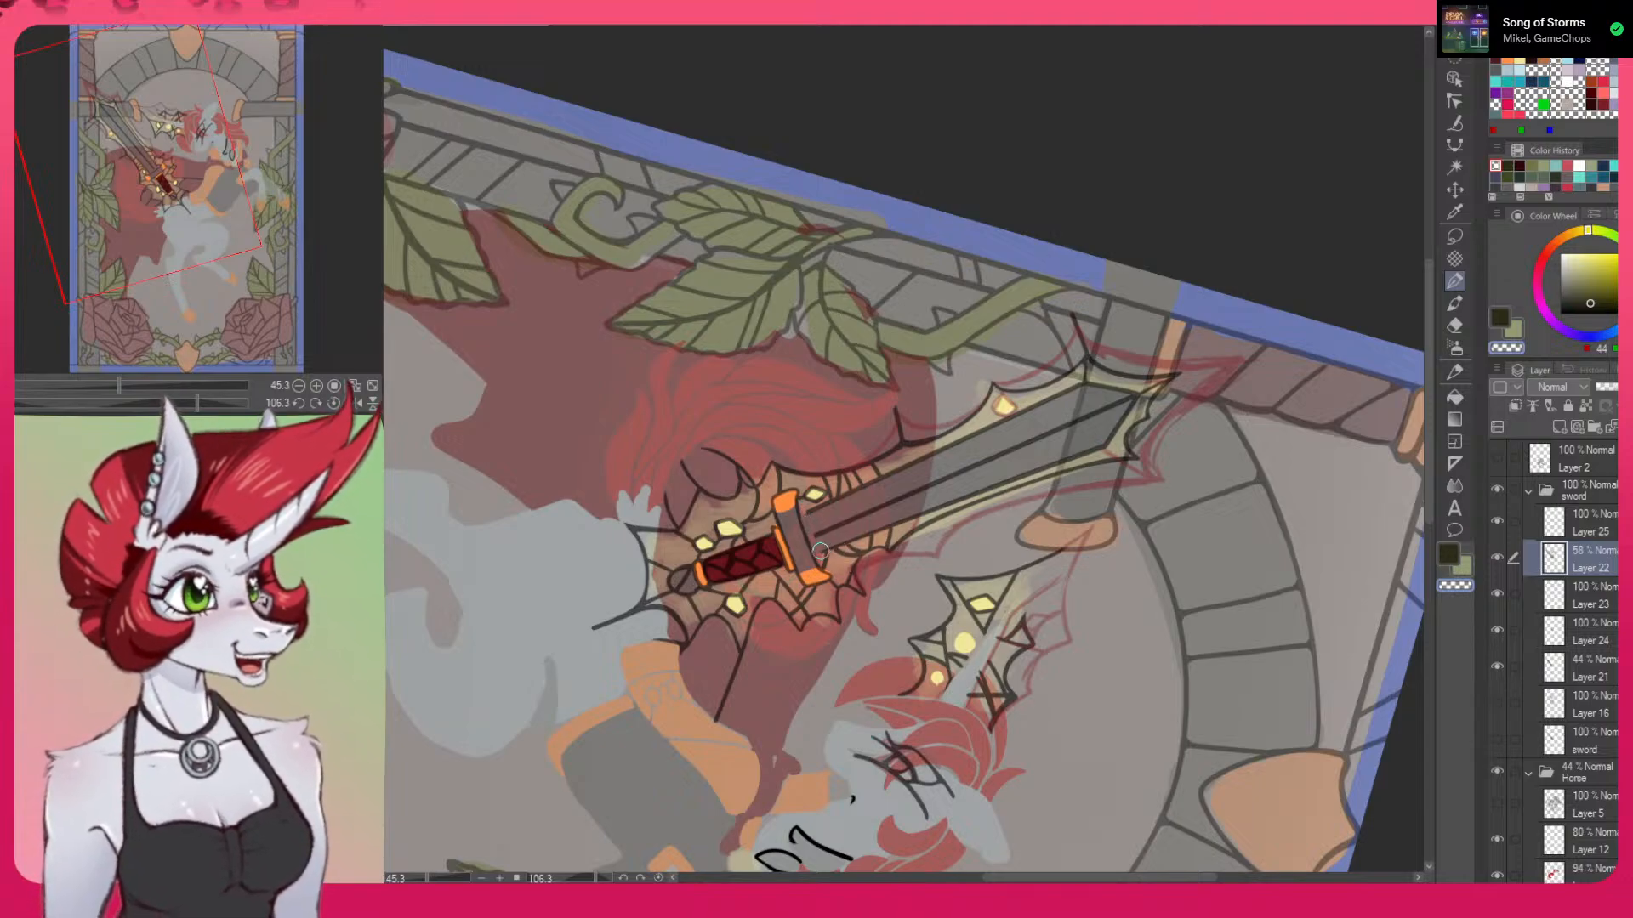
pyautogui.moveTo(808, 541); pyautogui.dragTo(1189, 360)
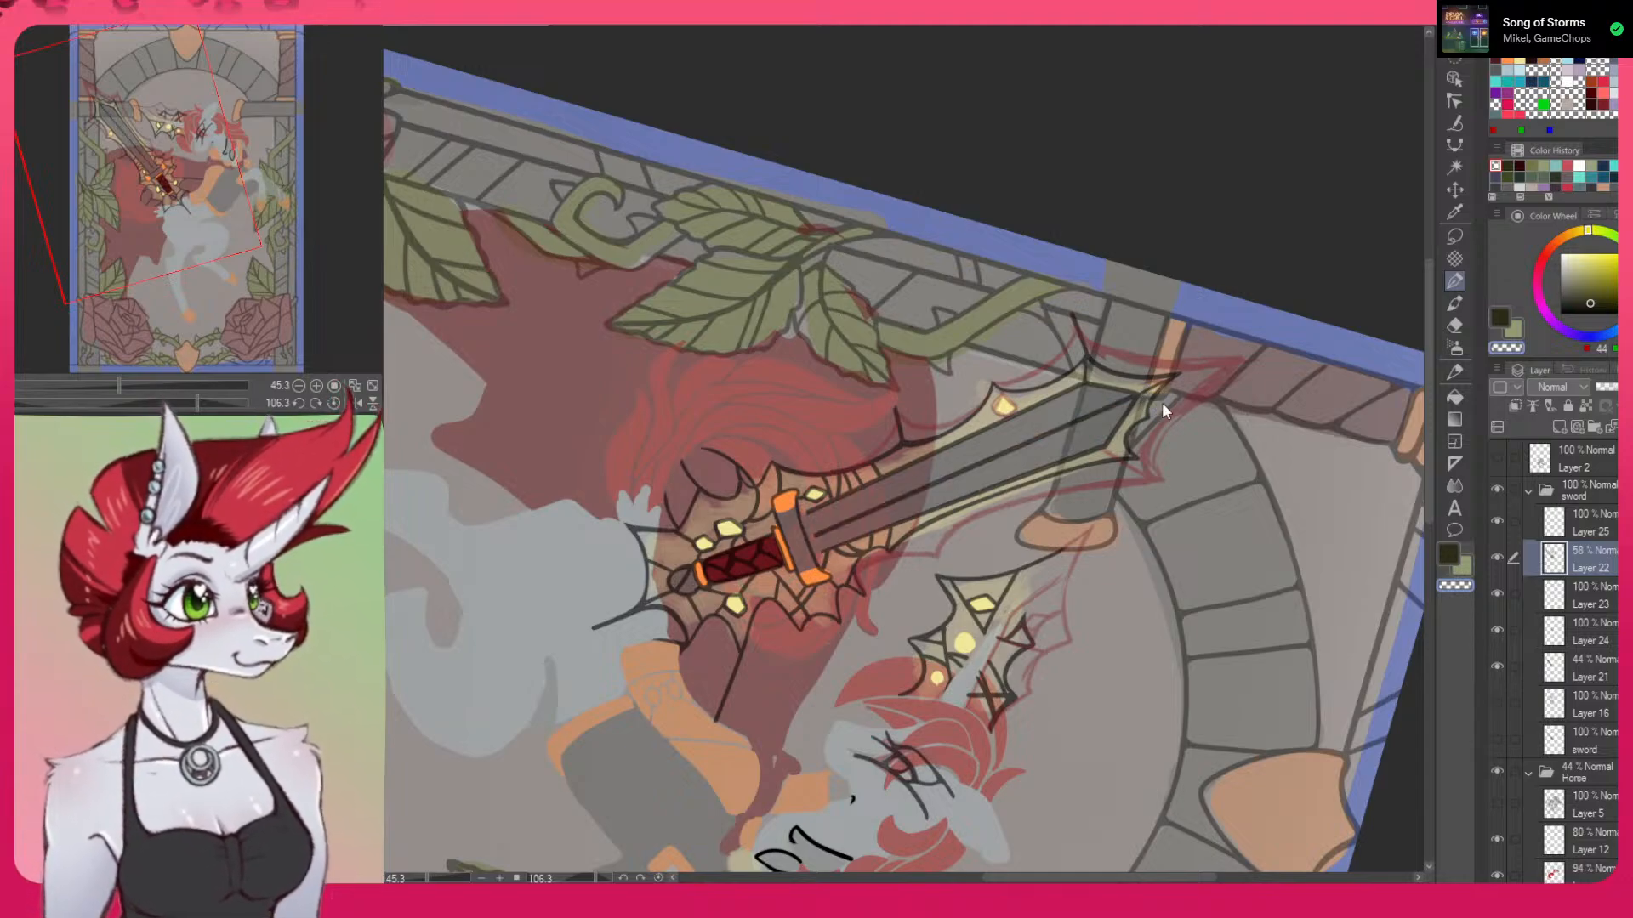
pyautogui.click(1497, 557)
pyautogui.click(1496, 557)
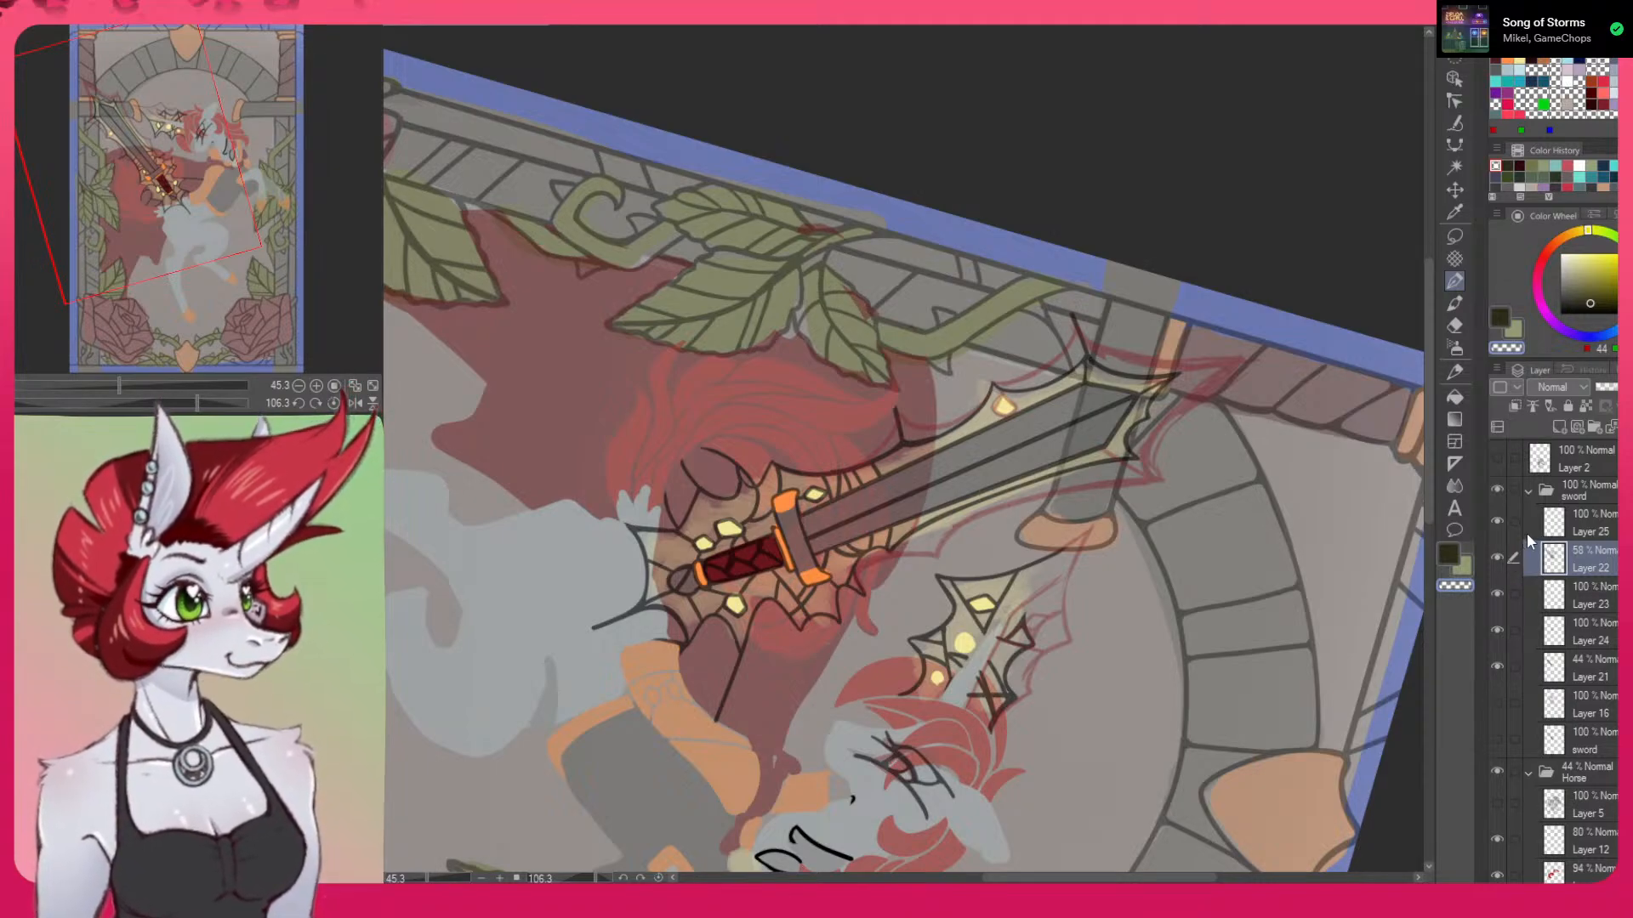
pyautogui.rightClick(1581, 557)
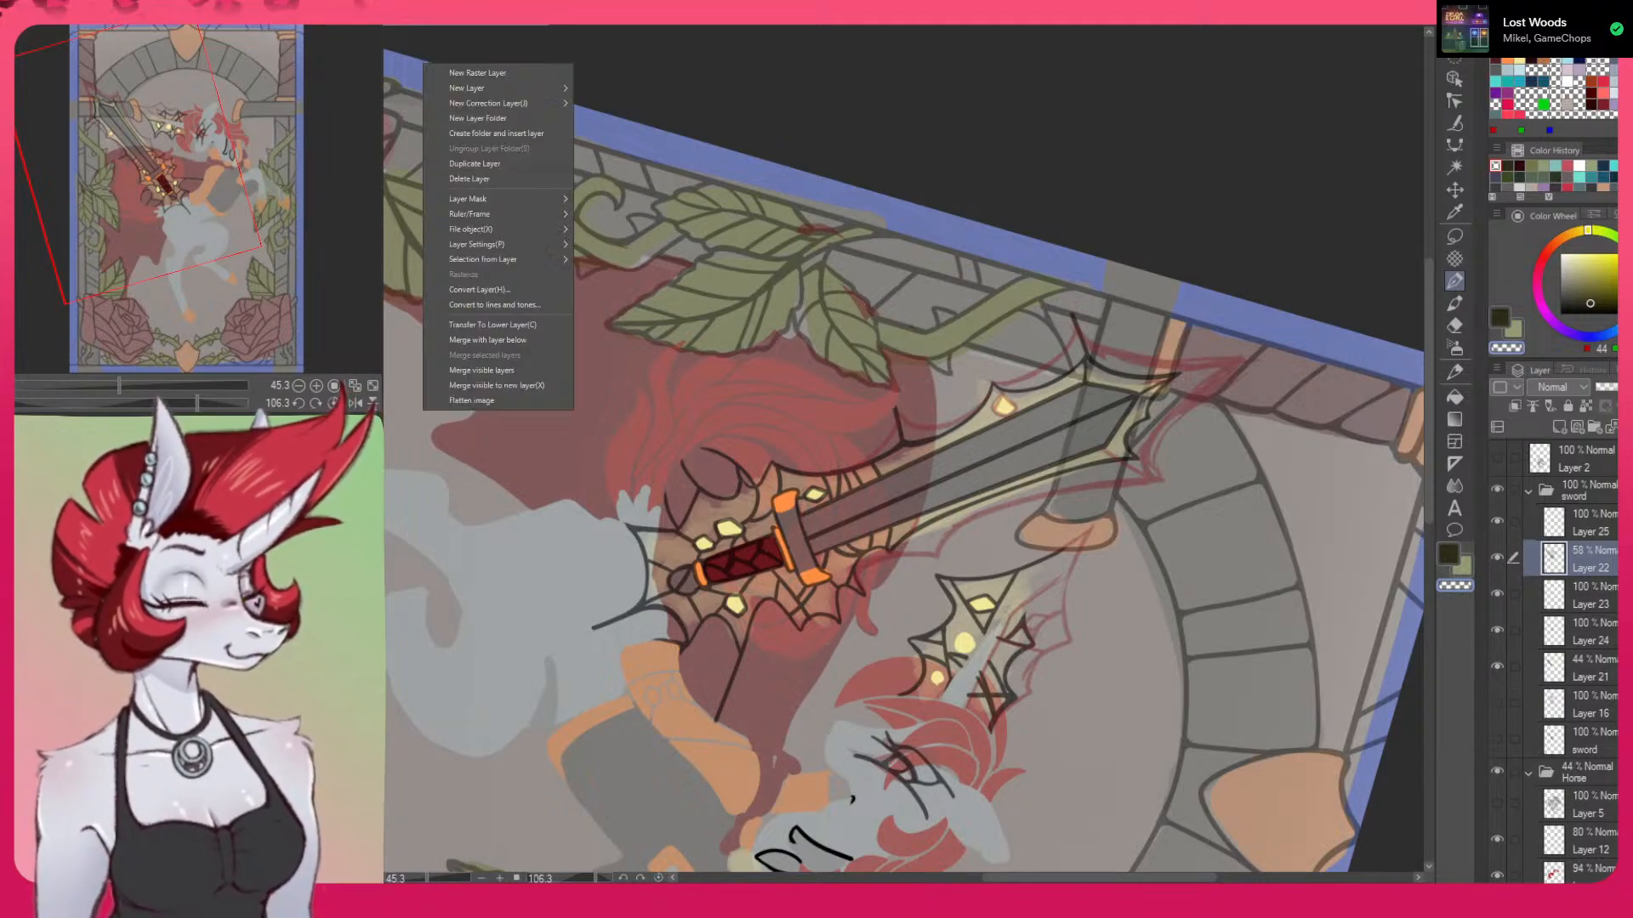
pyautogui.click(476, 165)
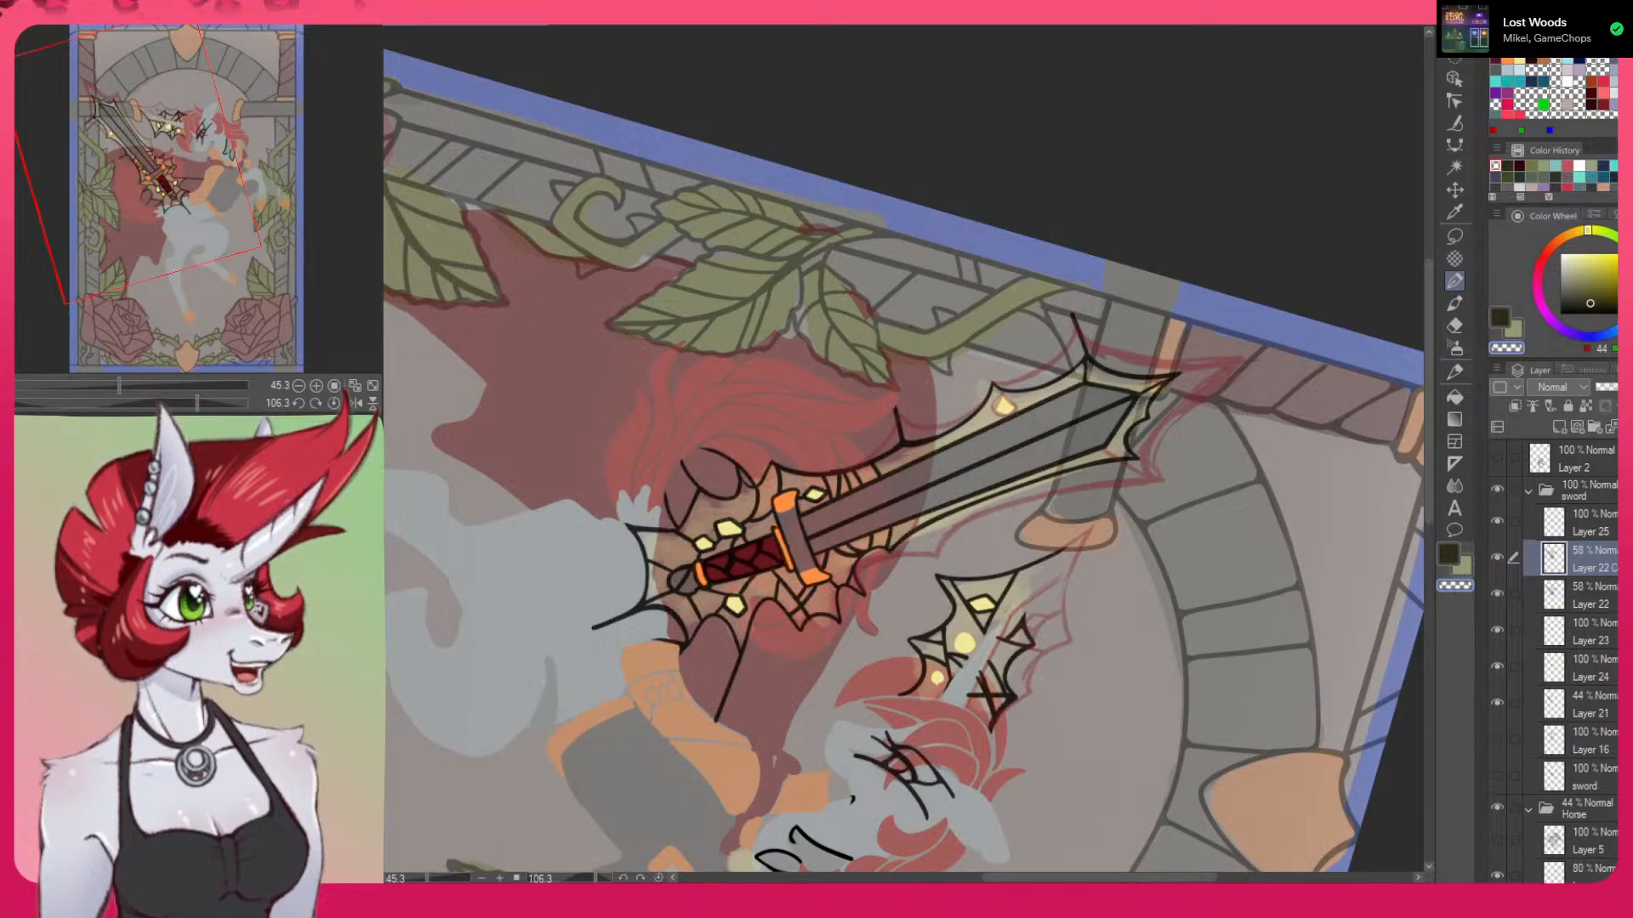
pyautogui.click(1498, 593)
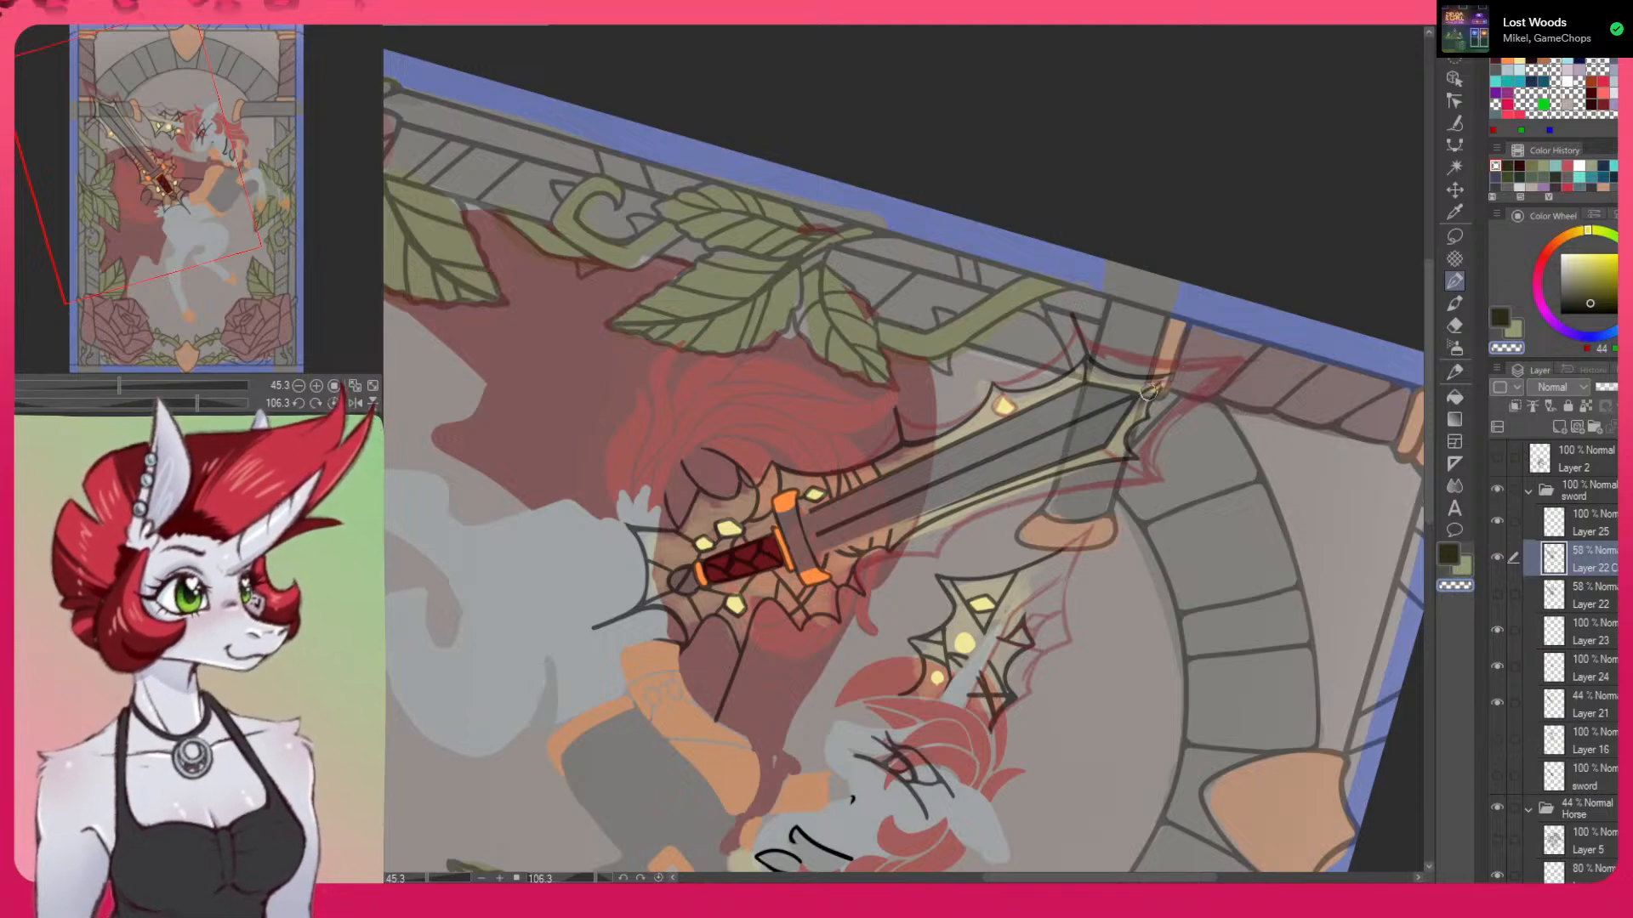
# Erase the blade outline and the web lines around the blade on the copy of Layer 22, leaving the hilt's web intact
pyautogui.moveTo(871, 510); pyautogui.dragTo(1067, 430)
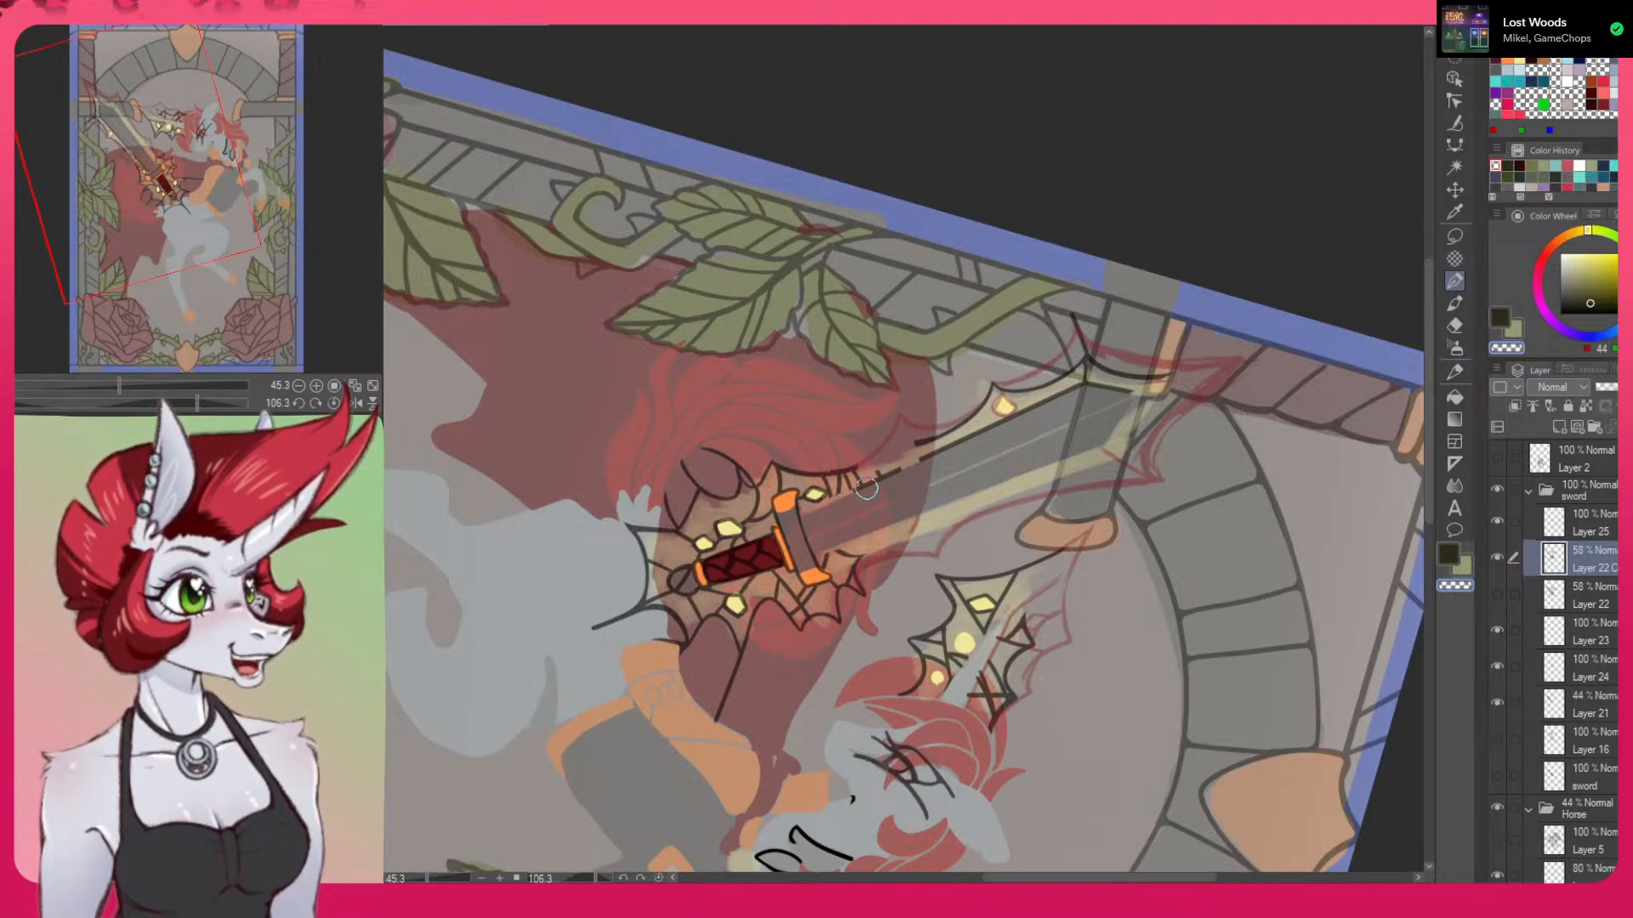
pyautogui.moveTo(918, 453)
pyautogui.mouseDown()
pyautogui.moveTo(1037, 405)
pyautogui.moveTo(1136, 394)
pyautogui.moveTo(1042, 401)
pyautogui.mouseUp()
pyautogui.moveTo(1176, 374)
pyautogui.mouseDown()
pyautogui.moveTo(1094, 361)
pyautogui.moveTo(1072, 294)
pyautogui.moveTo(1084, 367)
pyautogui.moveTo(1067, 343)
pyautogui.moveTo(1083, 357)
pyautogui.moveTo(1048, 382)
pyautogui.moveTo(994, 377)
pyautogui.moveTo(946, 435)
pyautogui.moveTo(908, 446)
pyautogui.mouseUp()
# With the Pen tool in black, draw a curved web edge on each side of the blade just below the guard
pyautogui.moveTo(1041, 701)
pyautogui.mouseDown()
pyautogui.moveTo(1213, 496)
pyautogui.moveTo(1169, 289)
pyautogui.moveTo(1119, 226)
pyautogui.moveTo(609, 348)
pyautogui.moveTo(600, 379)
pyautogui.mouseUp()
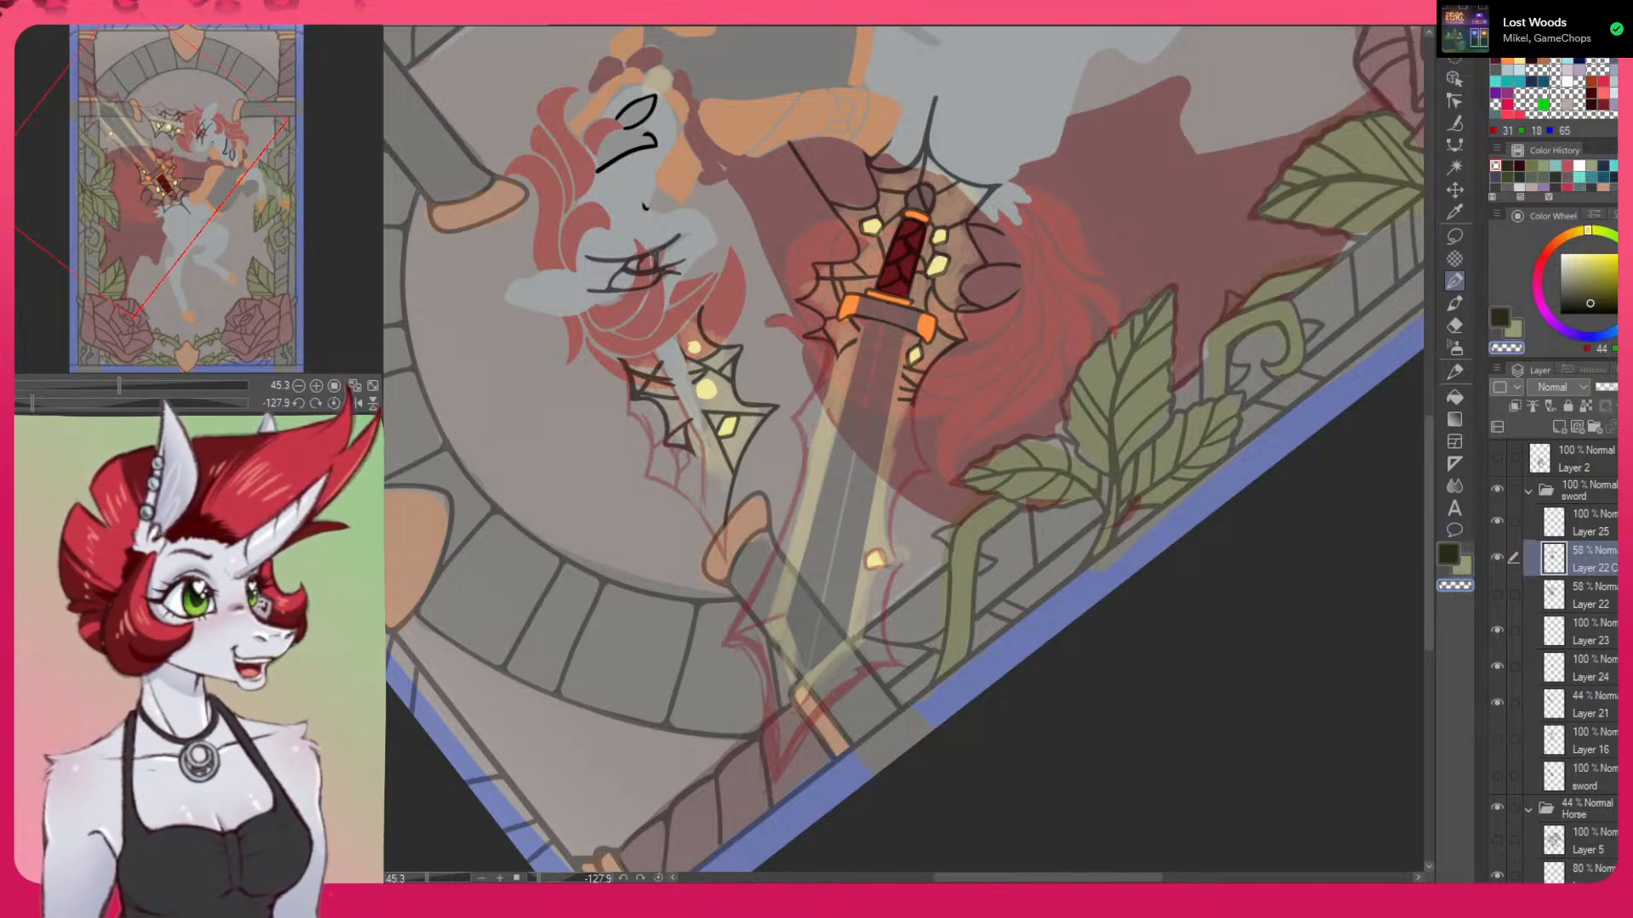
pyautogui.click(1590, 100)
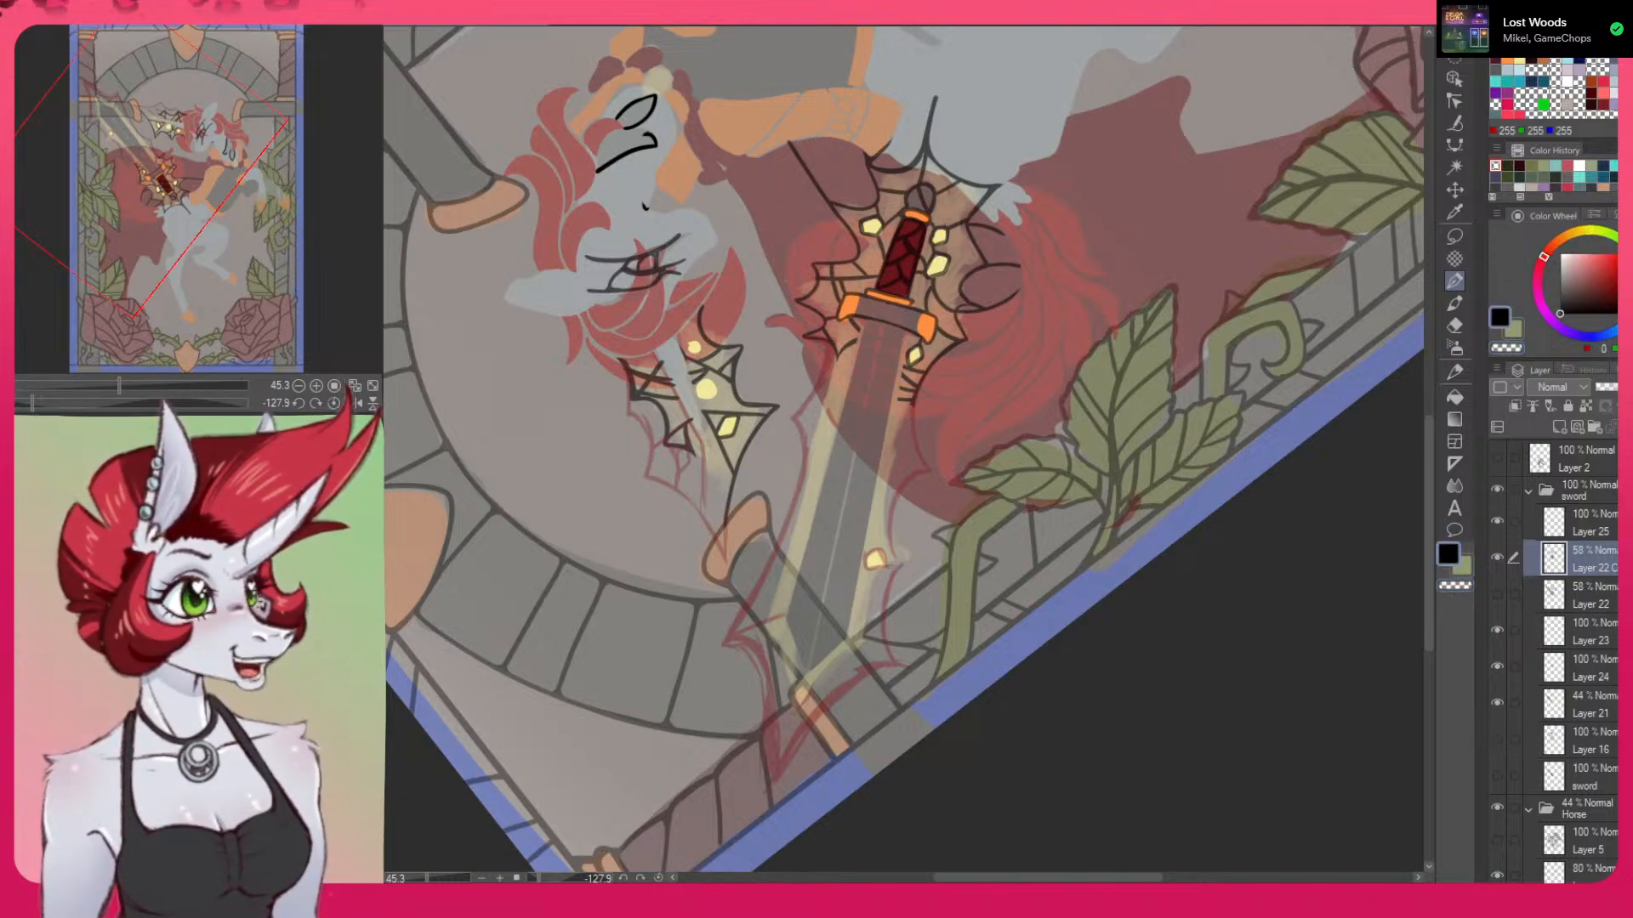
pyautogui.click(1454, 282)
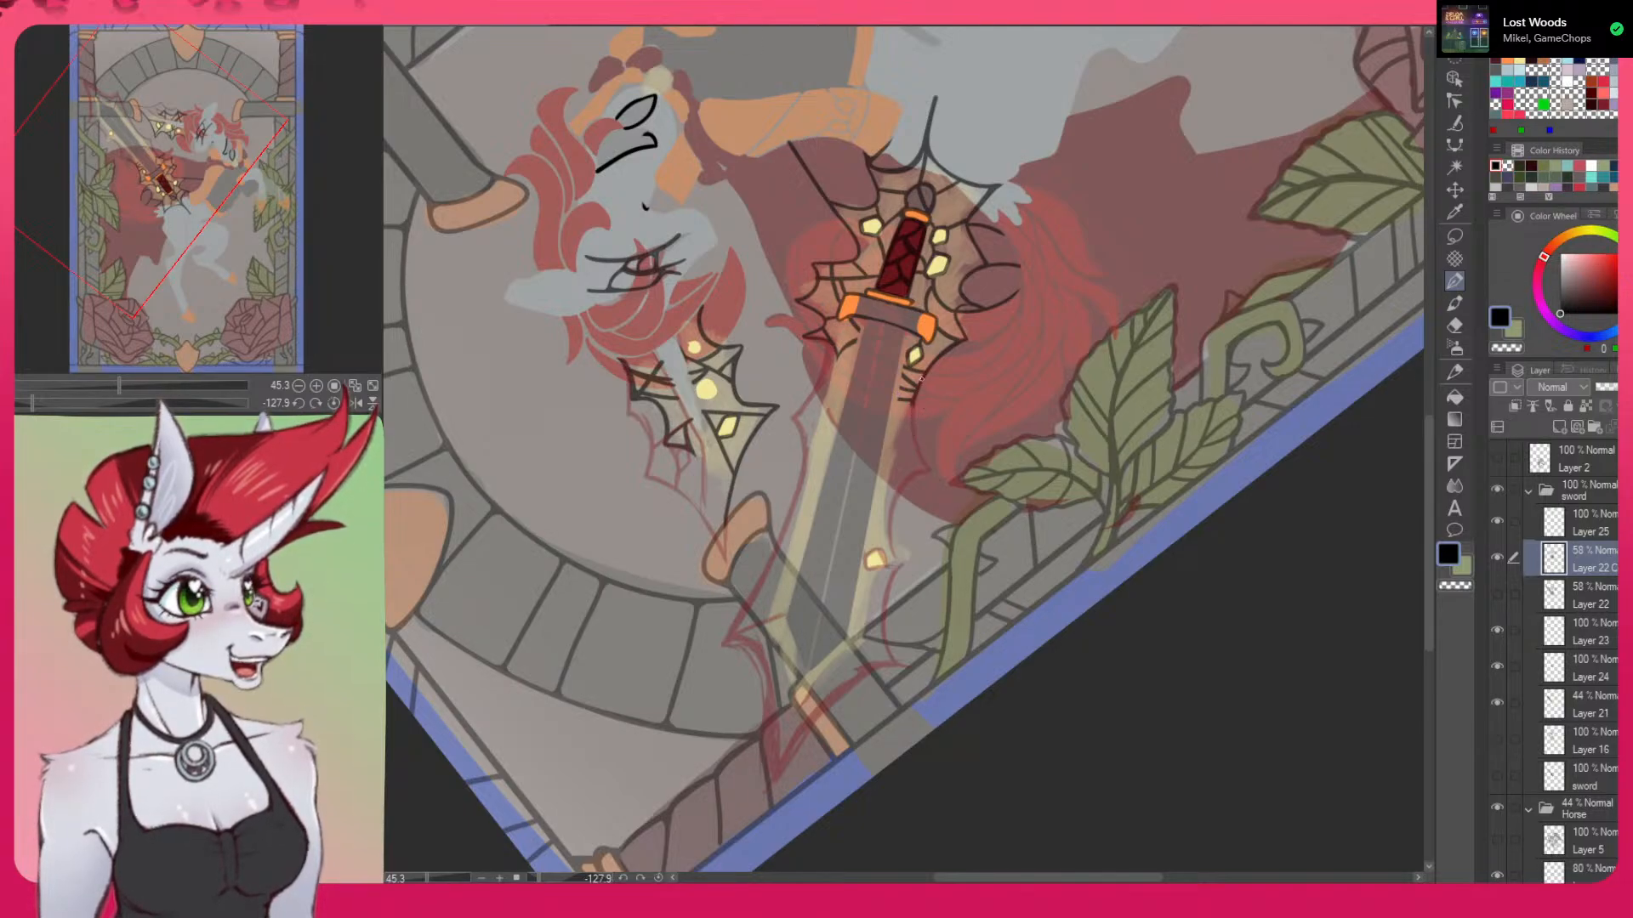
pyautogui.moveTo(911, 403); pyautogui.dragTo(928, 470)
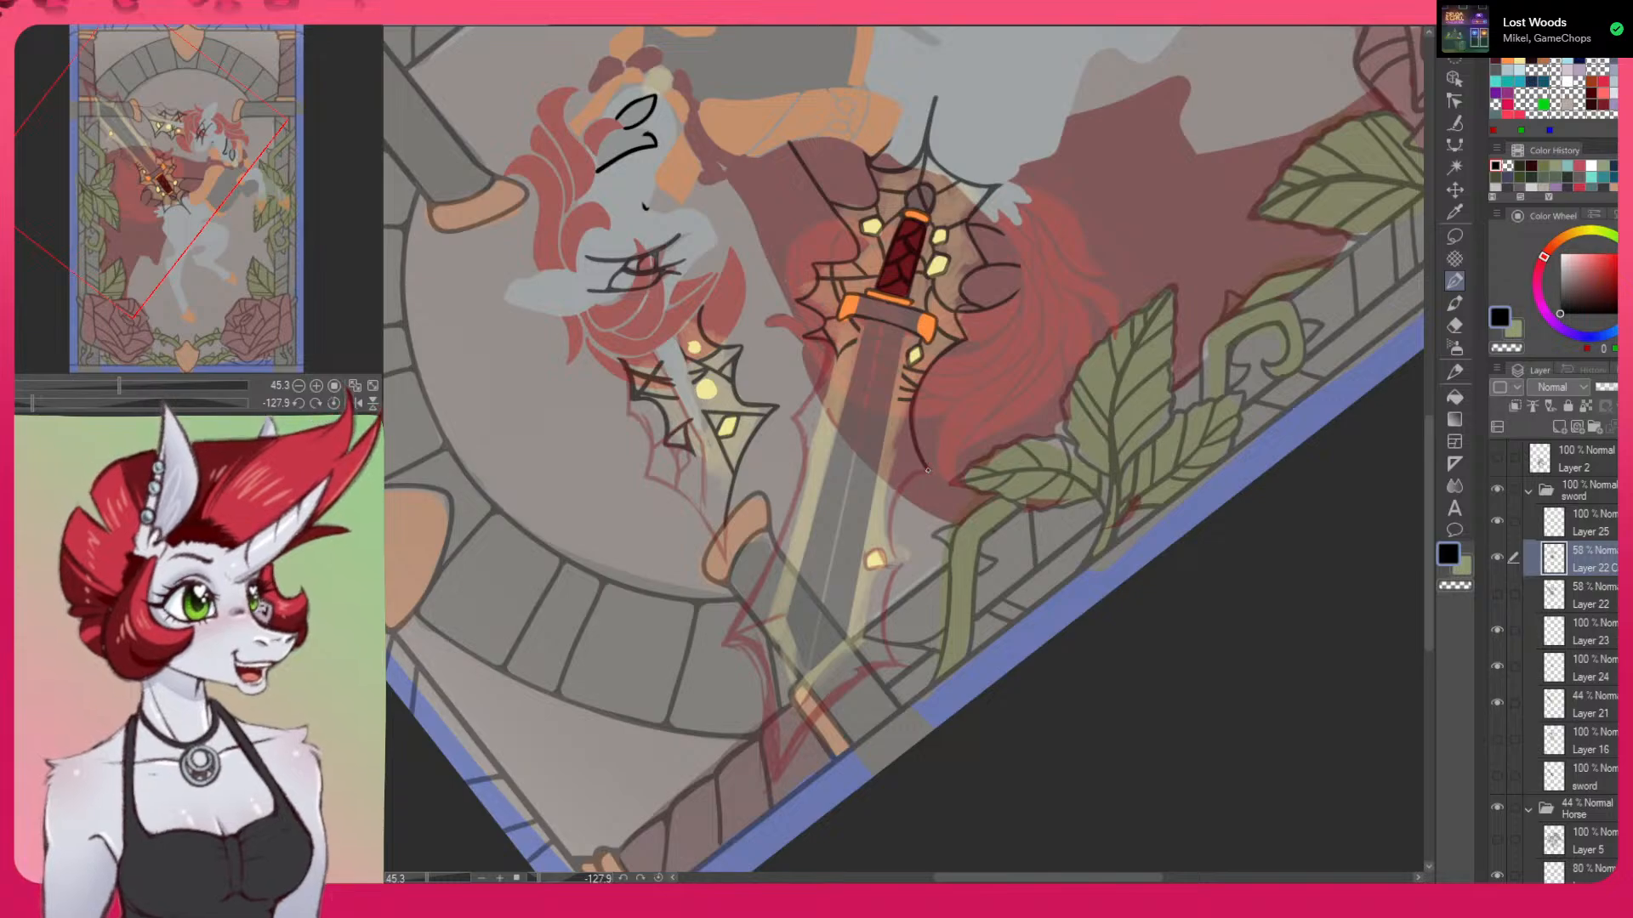
pyautogui.moveTo(807, 337)
pyautogui.mouseDown()
pyautogui.moveTo(826, 363)
pyautogui.moveTo(787, 419)
pyautogui.mouseUp()
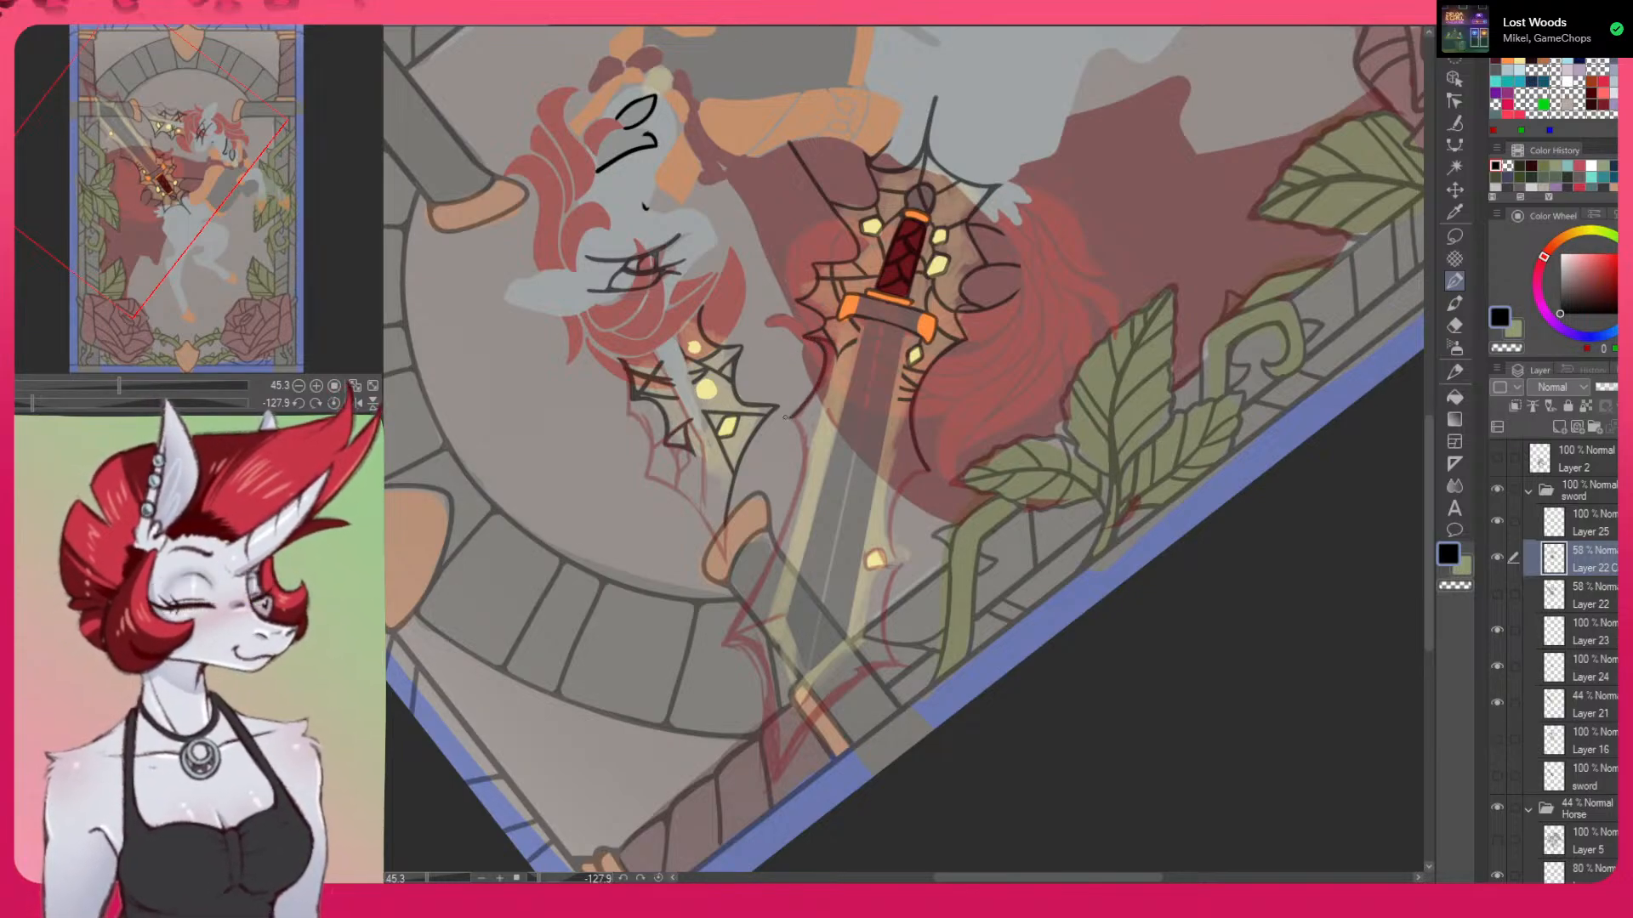
# Continue the scalloped black web outline along both sides of the blade toward its tip, tracing the red sketch
pyautogui.moveTo(1165, 796); pyautogui.dragTo(918, 87)
pyautogui.moveTo(1212, 618); pyautogui.dragTo(1215, 650)
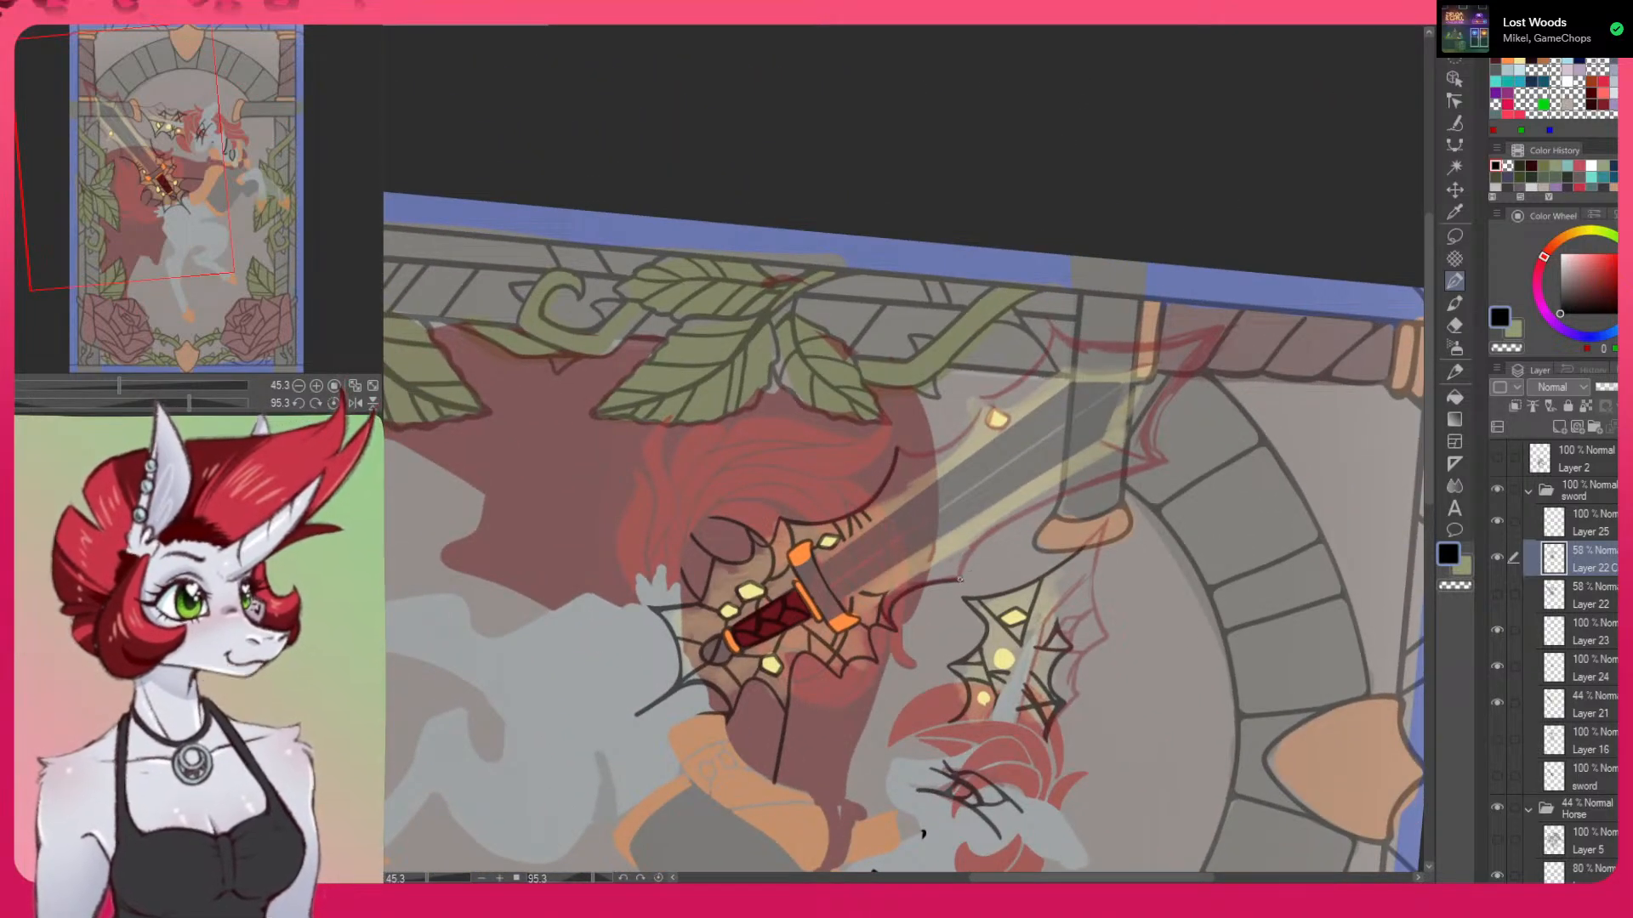
pyautogui.moveTo(961, 581)
pyautogui.mouseDown()
pyautogui.moveTo(1048, 498)
pyautogui.moveTo(1163, 465)
pyautogui.mouseUp()
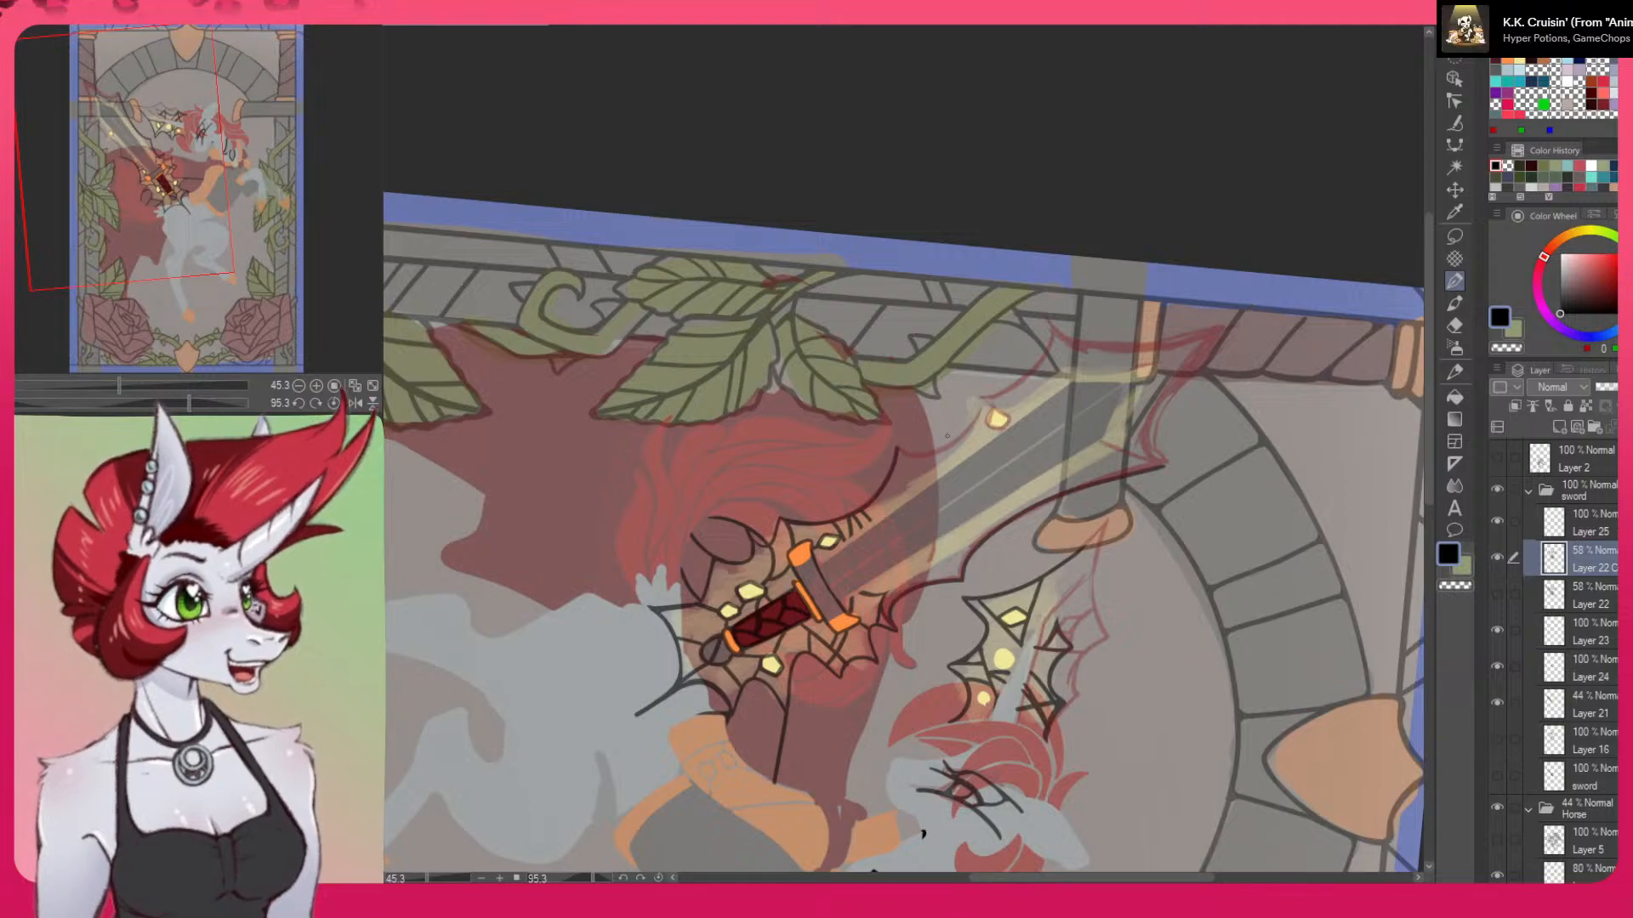
pyautogui.moveTo(895, 448)
pyautogui.mouseDown()
pyautogui.moveTo(940, 449)
pyautogui.moveTo(987, 389)
pyautogui.mouseUp()
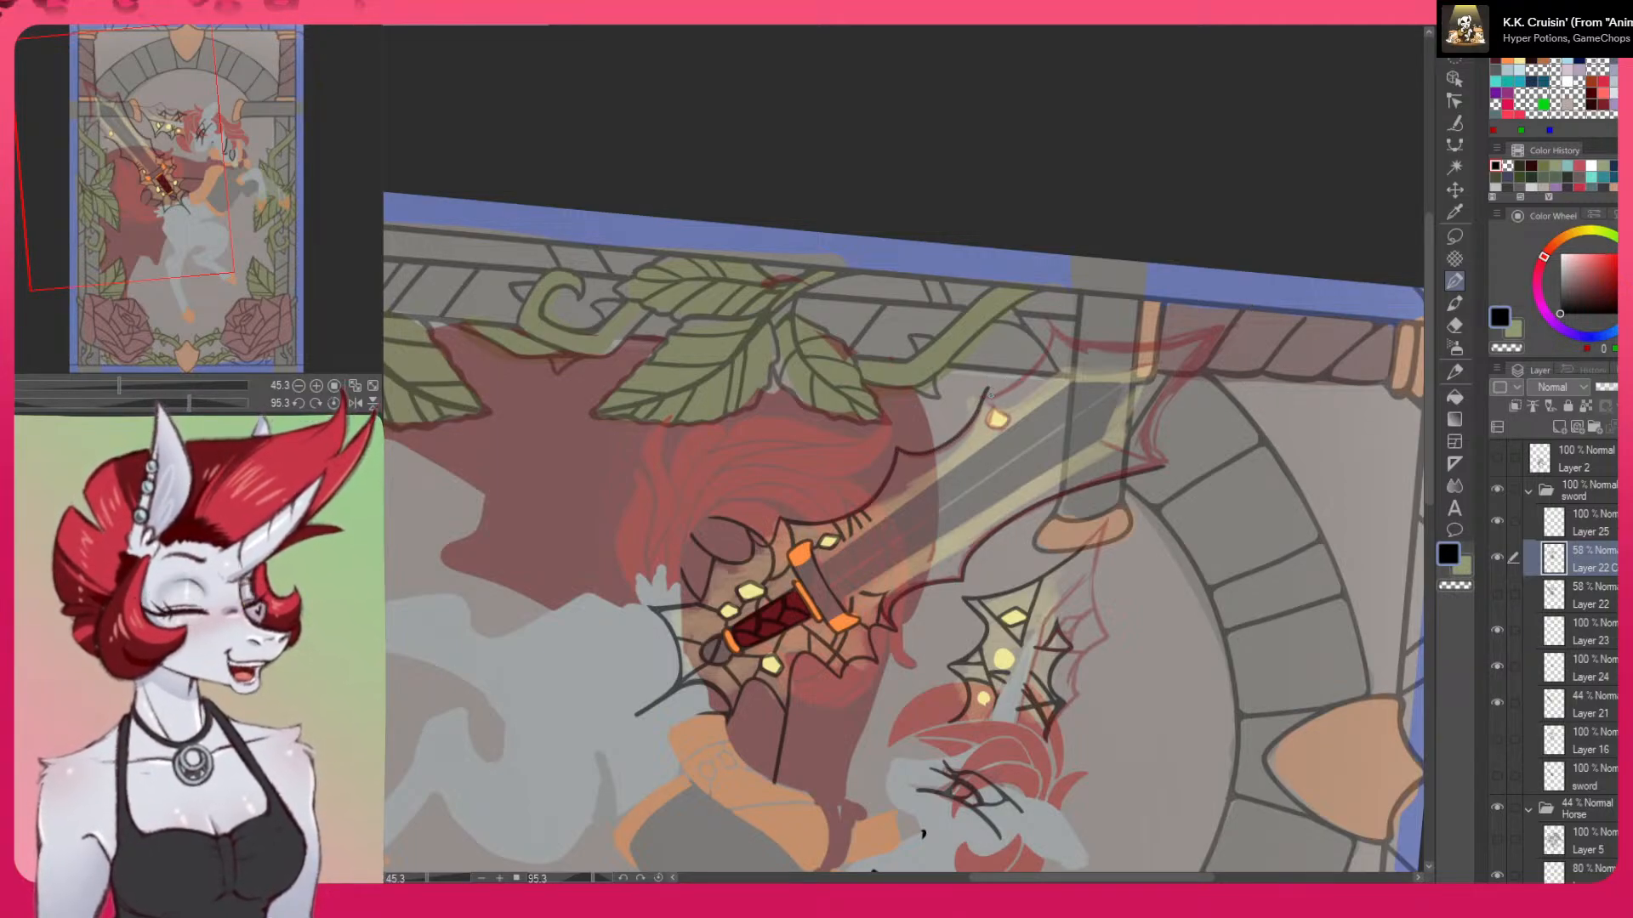
pyautogui.moveTo(1005, 390)
pyautogui.mouseDown()
pyautogui.moveTo(1039, 364)
pyautogui.moveTo(1053, 317)
pyautogui.mouseUp()
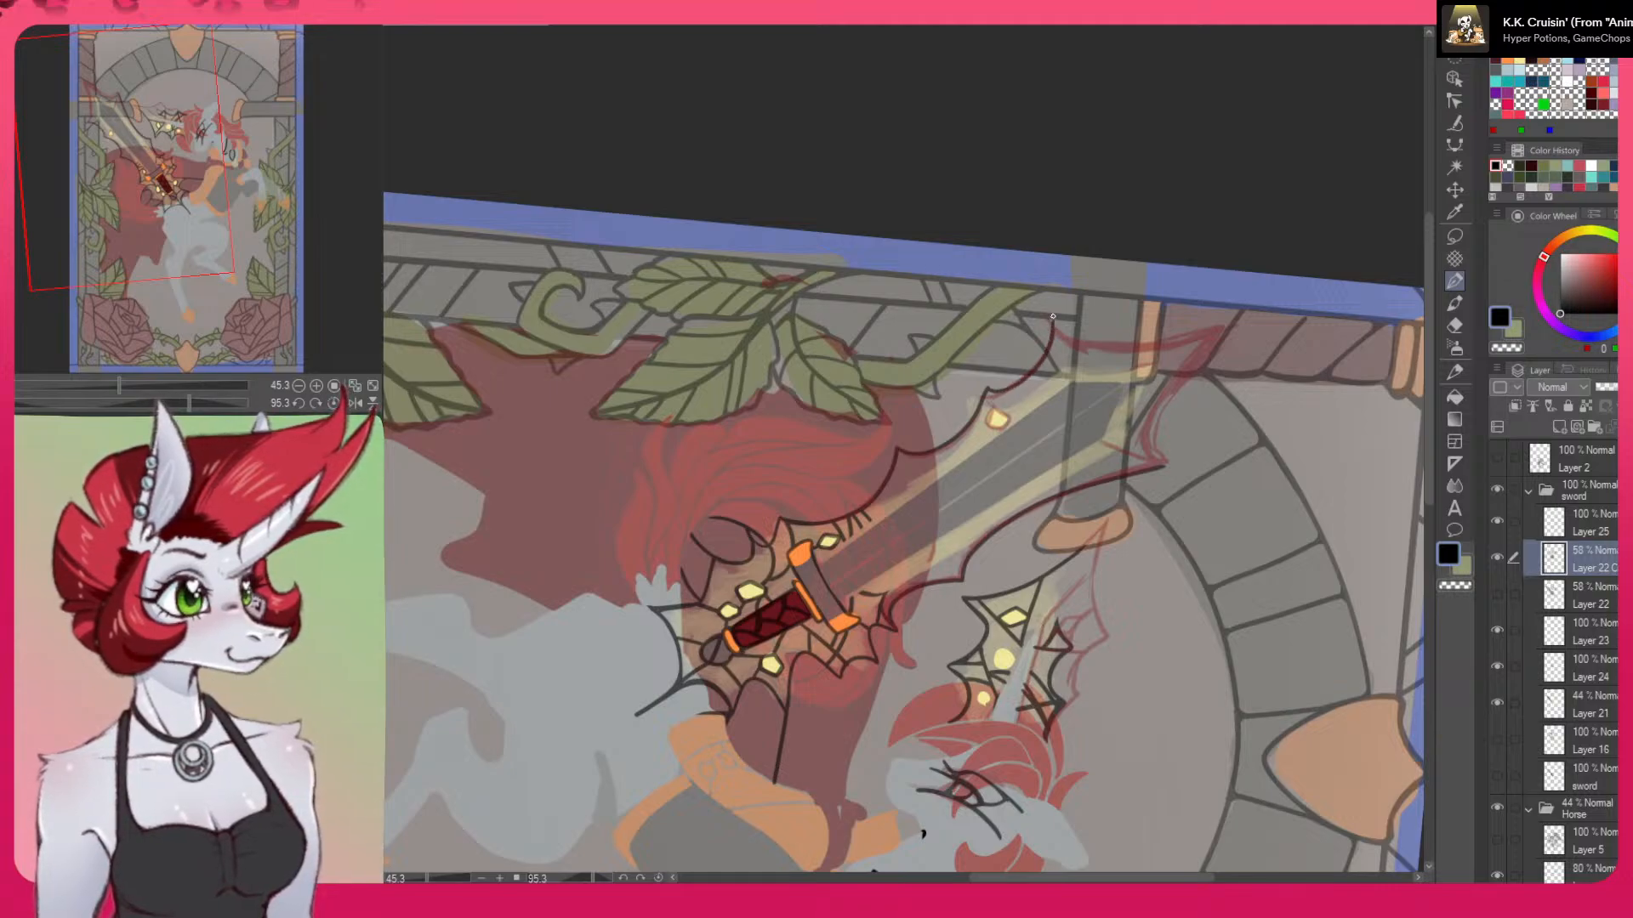
# Draw the black web edge from the outer corner beside the blade to the pointed end past the sword tip
pyautogui.moveTo(1175, 544); pyautogui.dragTo(623, 369)
pyautogui.moveTo(1078, 678)
pyautogui.mouseDown()
pyautogui.moveTo(1118, 644)
pyautogui.moveTo(1031, 666)
pyautogui.moveTo(1068, 433)
pyautogui.moveTo(948, 618)
pyautogui.mouseUp()
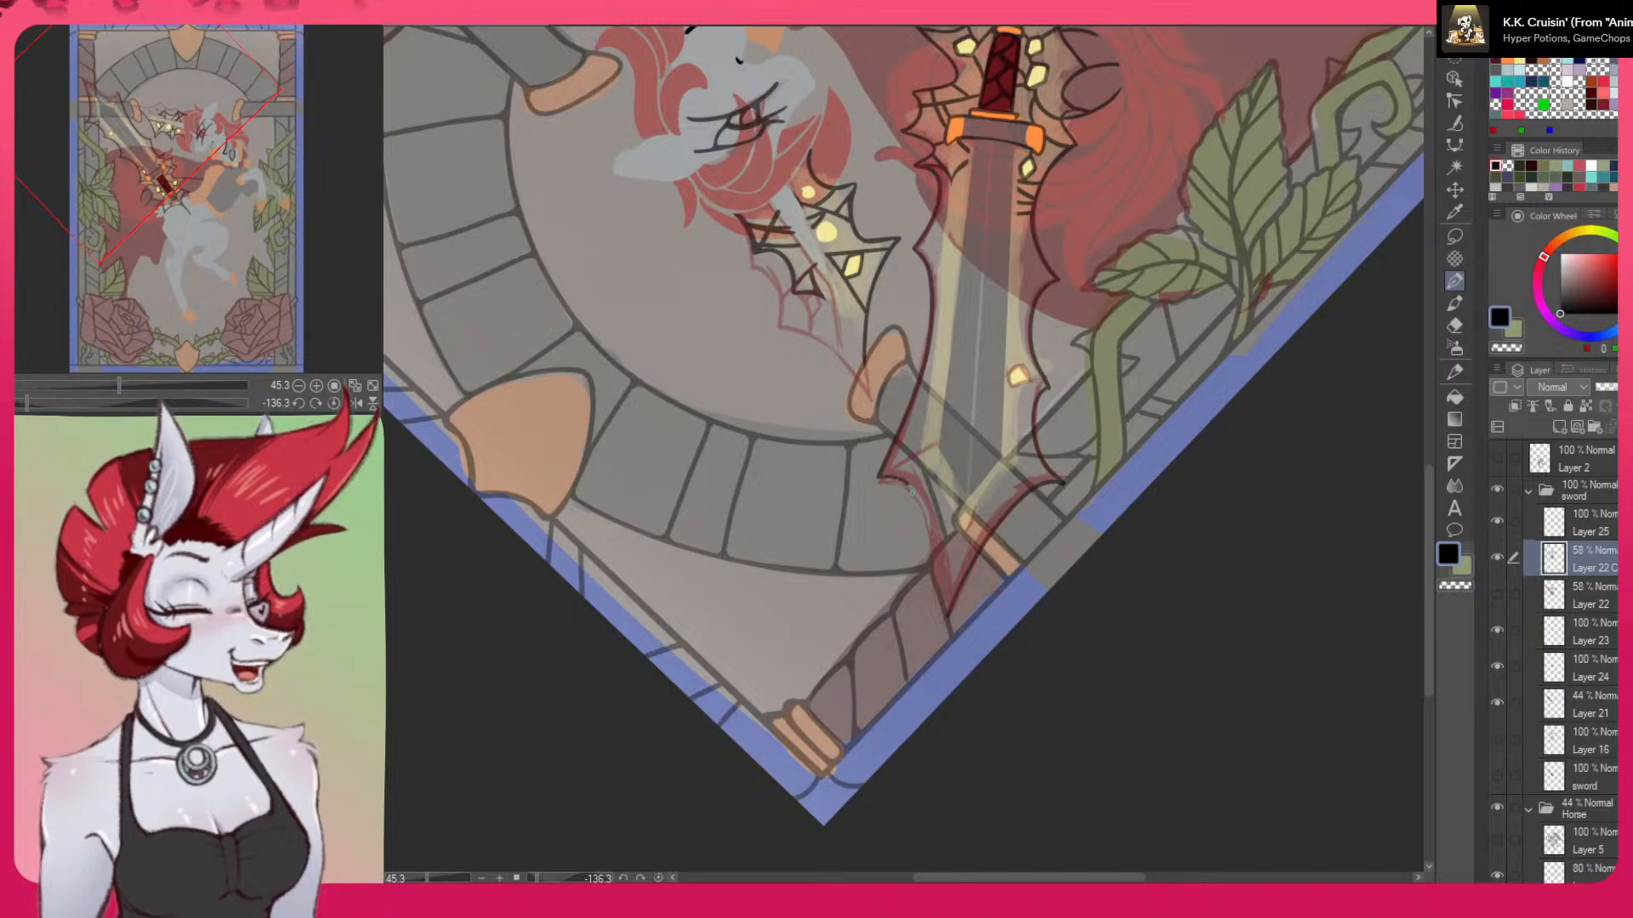
pyautogui.moveTo(876, 478)
pyautogui.mouseDown()
pyautogui.moveTo(900, 482)
pyautogui.moveTo(939, 553)
pyautogui.moveTo(950, 615)
pyautogui.mouseUp()
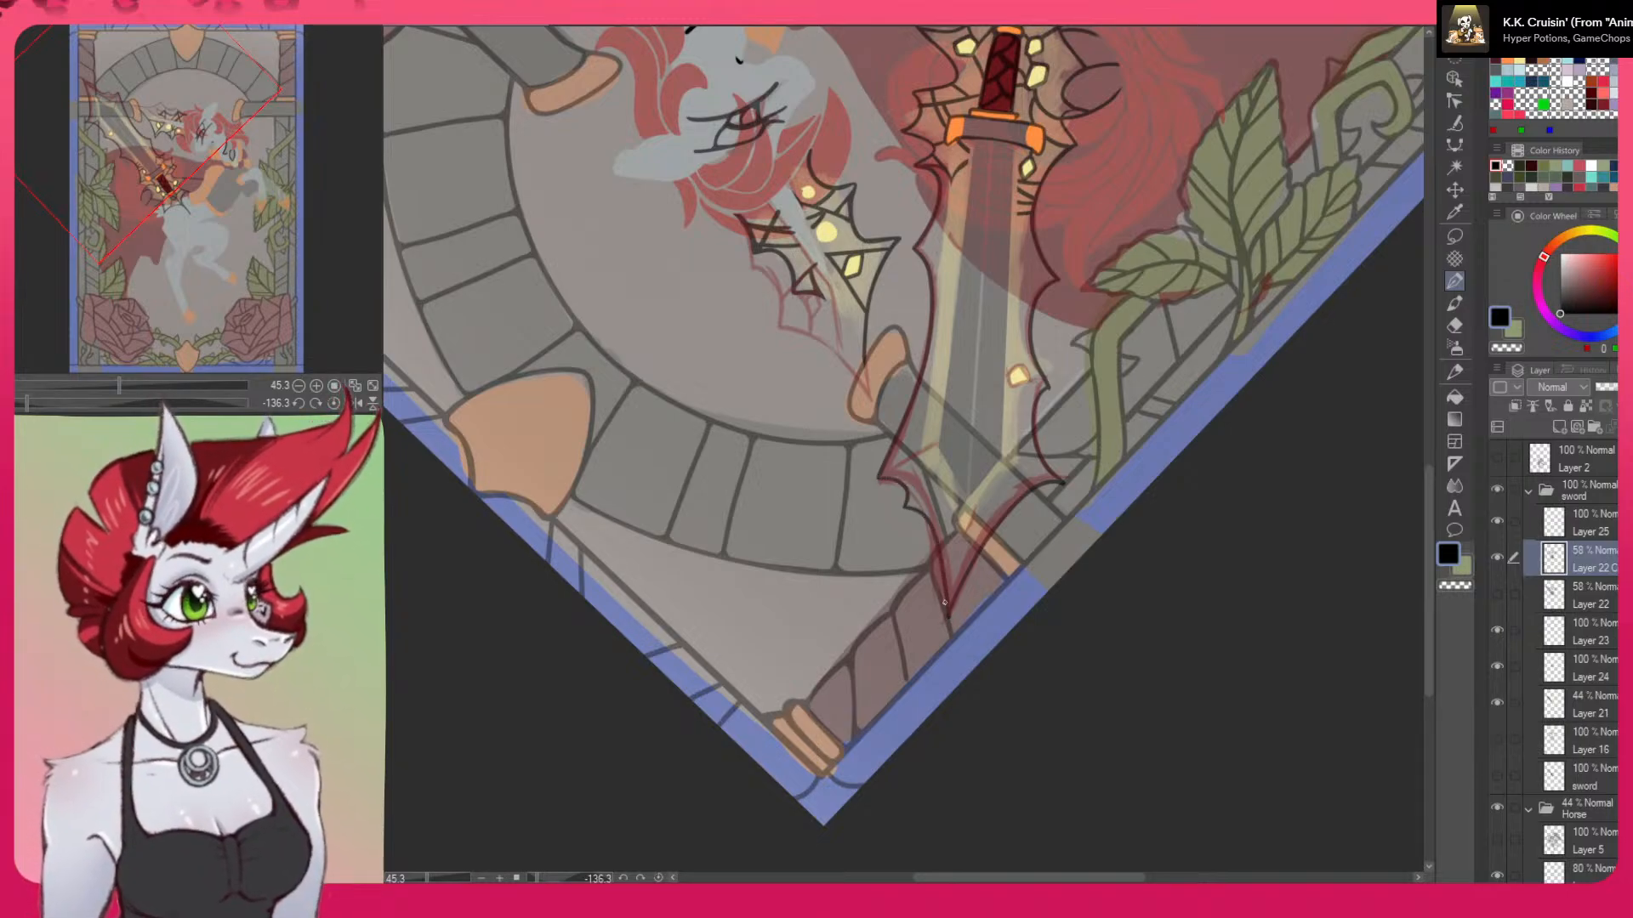
# Hide Layer 21, which holds the blade and web fill colors in the sword folder
pyautogui.moveTo(1177, 622); pyautogui.dragTo(710, 674)
pyautogui.moveTo(1176, 519)
pyautogui.mouseDown()
pyautogui.moveTo(919, 728)
pyautogui.moveTo(1025, 741)
pyautogui.moveTo(1089, 712)
pyautogui.moveTo(1161, 605)
pyautogui.moveTo(1148, 685)
pyautogui.moveTo(1156, 517)
pyautogui.mouseUp()
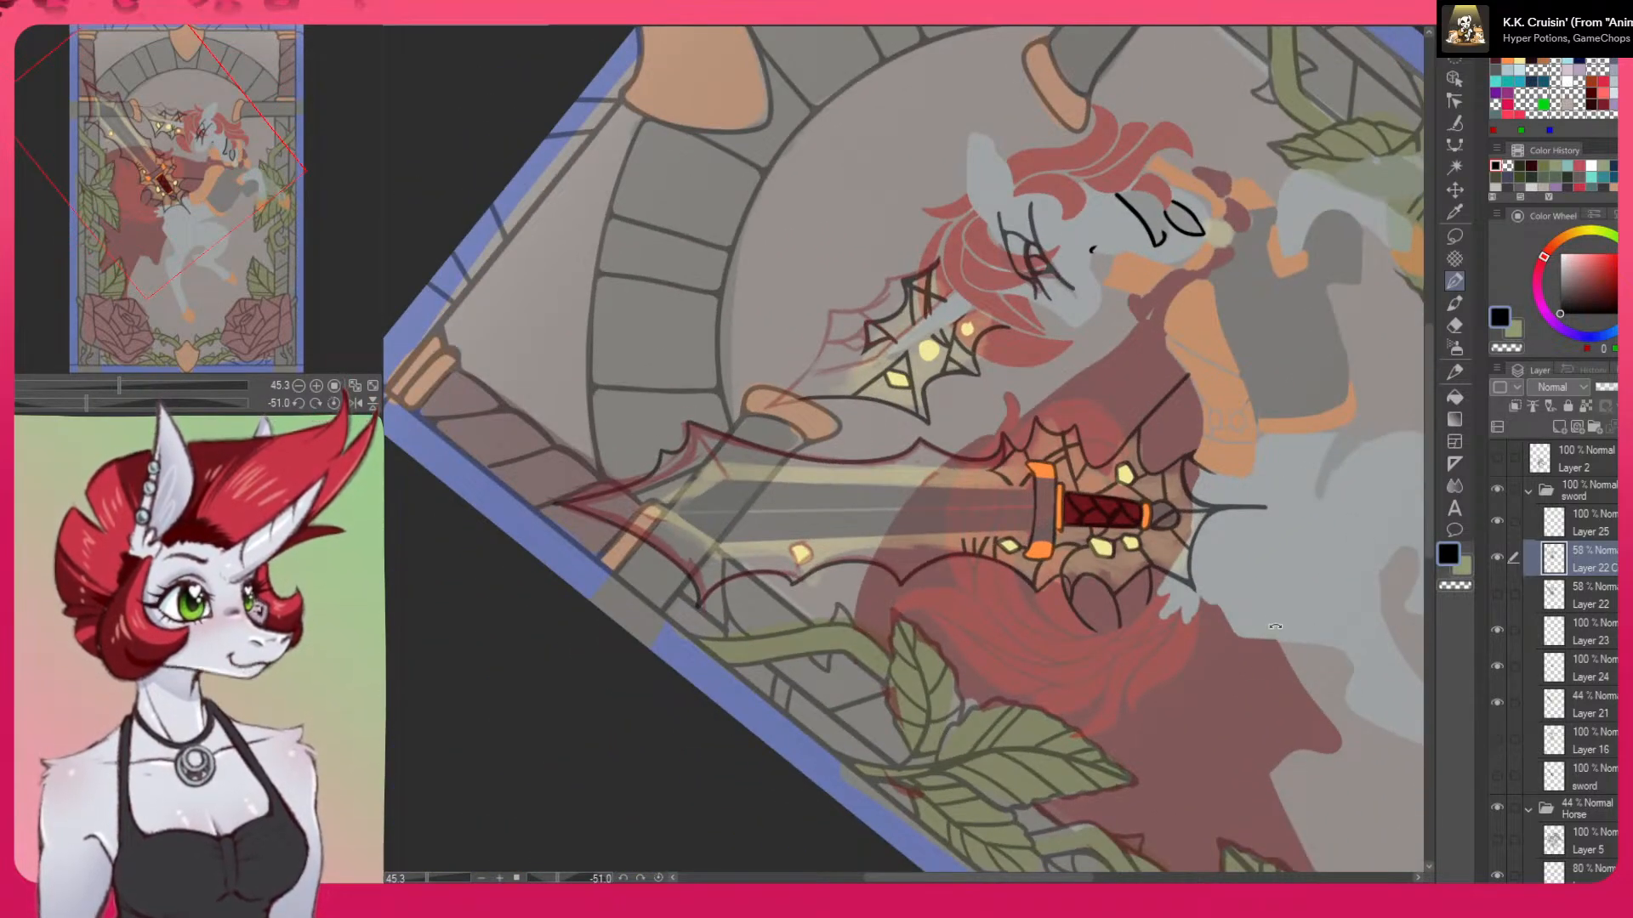
pyautogui.moveTo(1278, 605); pyautogui.dragTo(1198, 317)
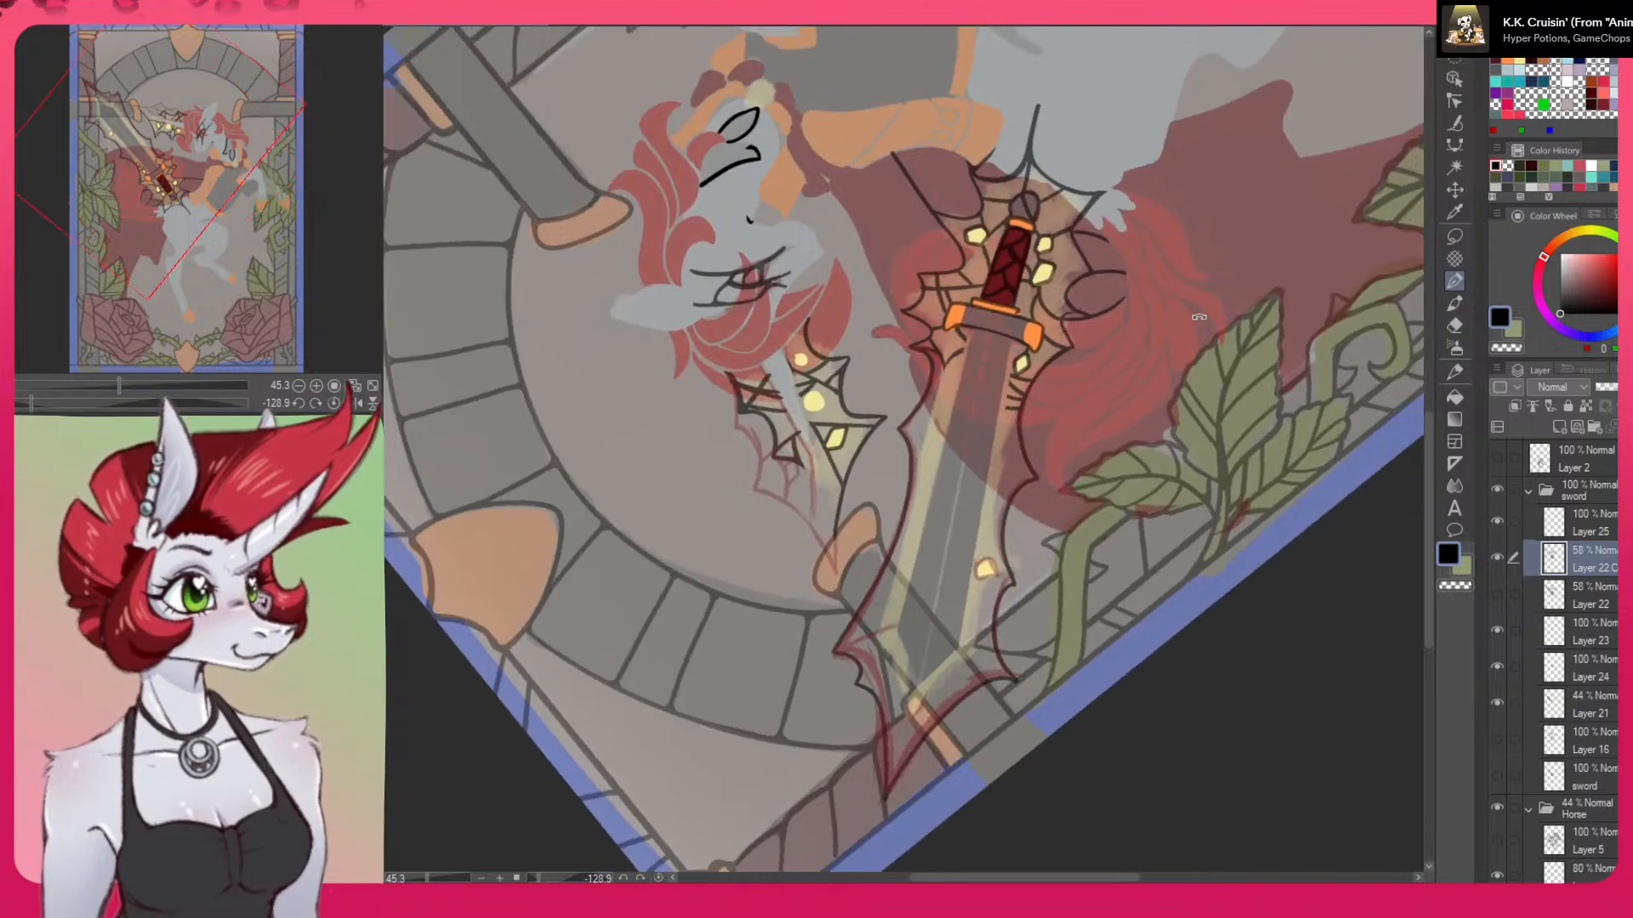
pyautogui.click(1495, 701)
pyautogui.click(1495, 700)
pyautogui.click(1497, 701)
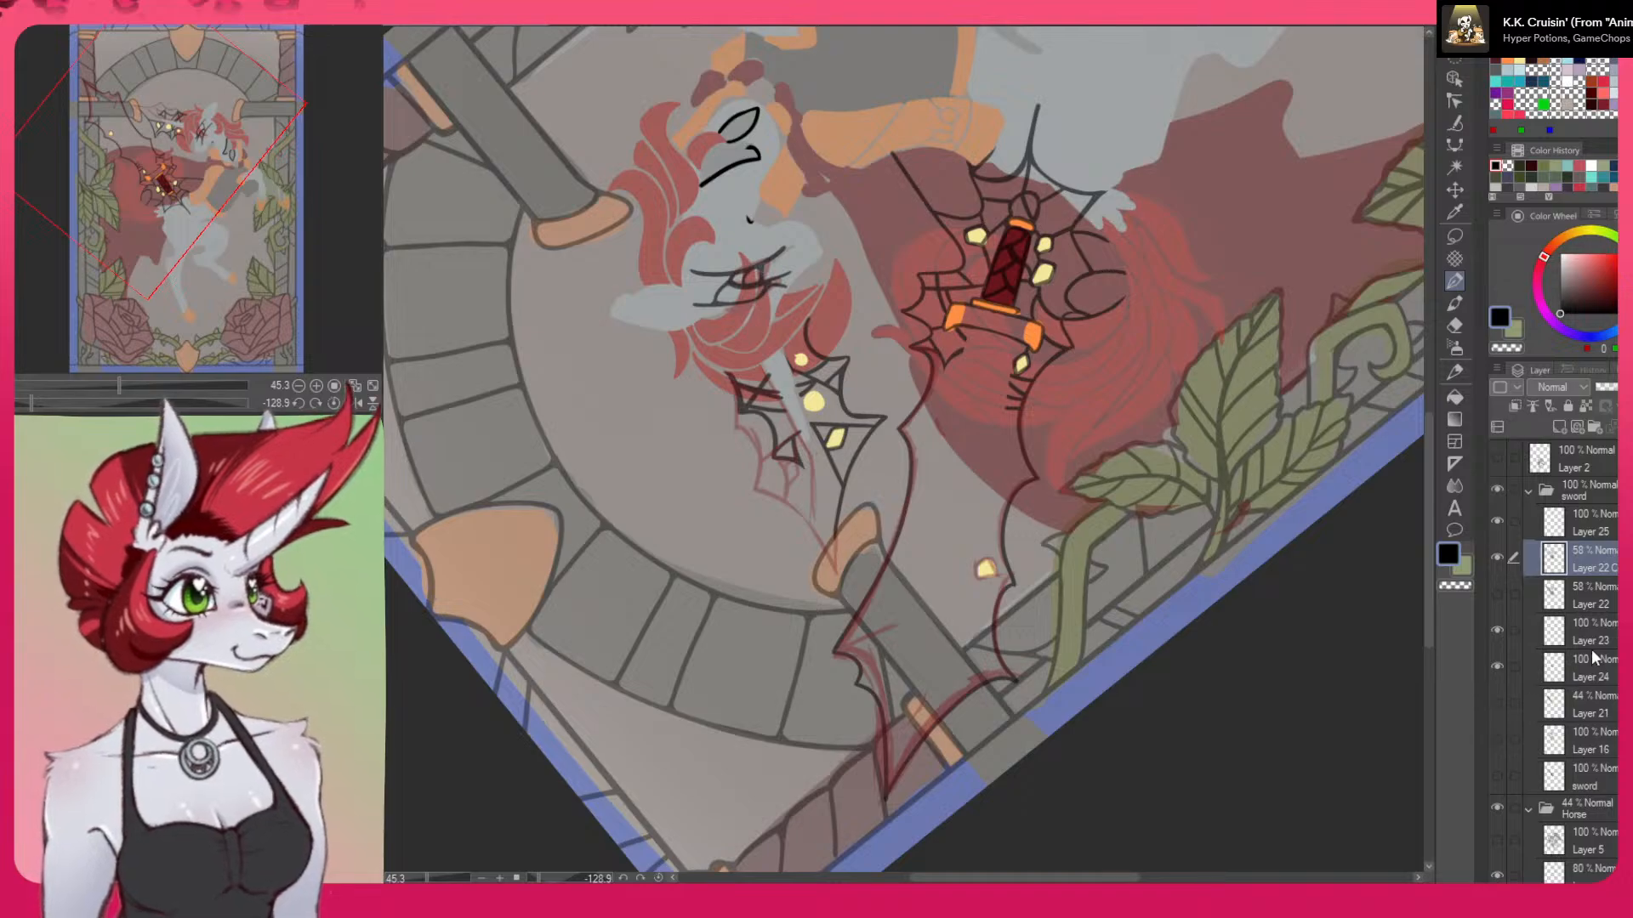
# Trim the black outer edge of the small web around the unicorn's horn using transparent color
pyautogui.scroll(3, 1556, 663)
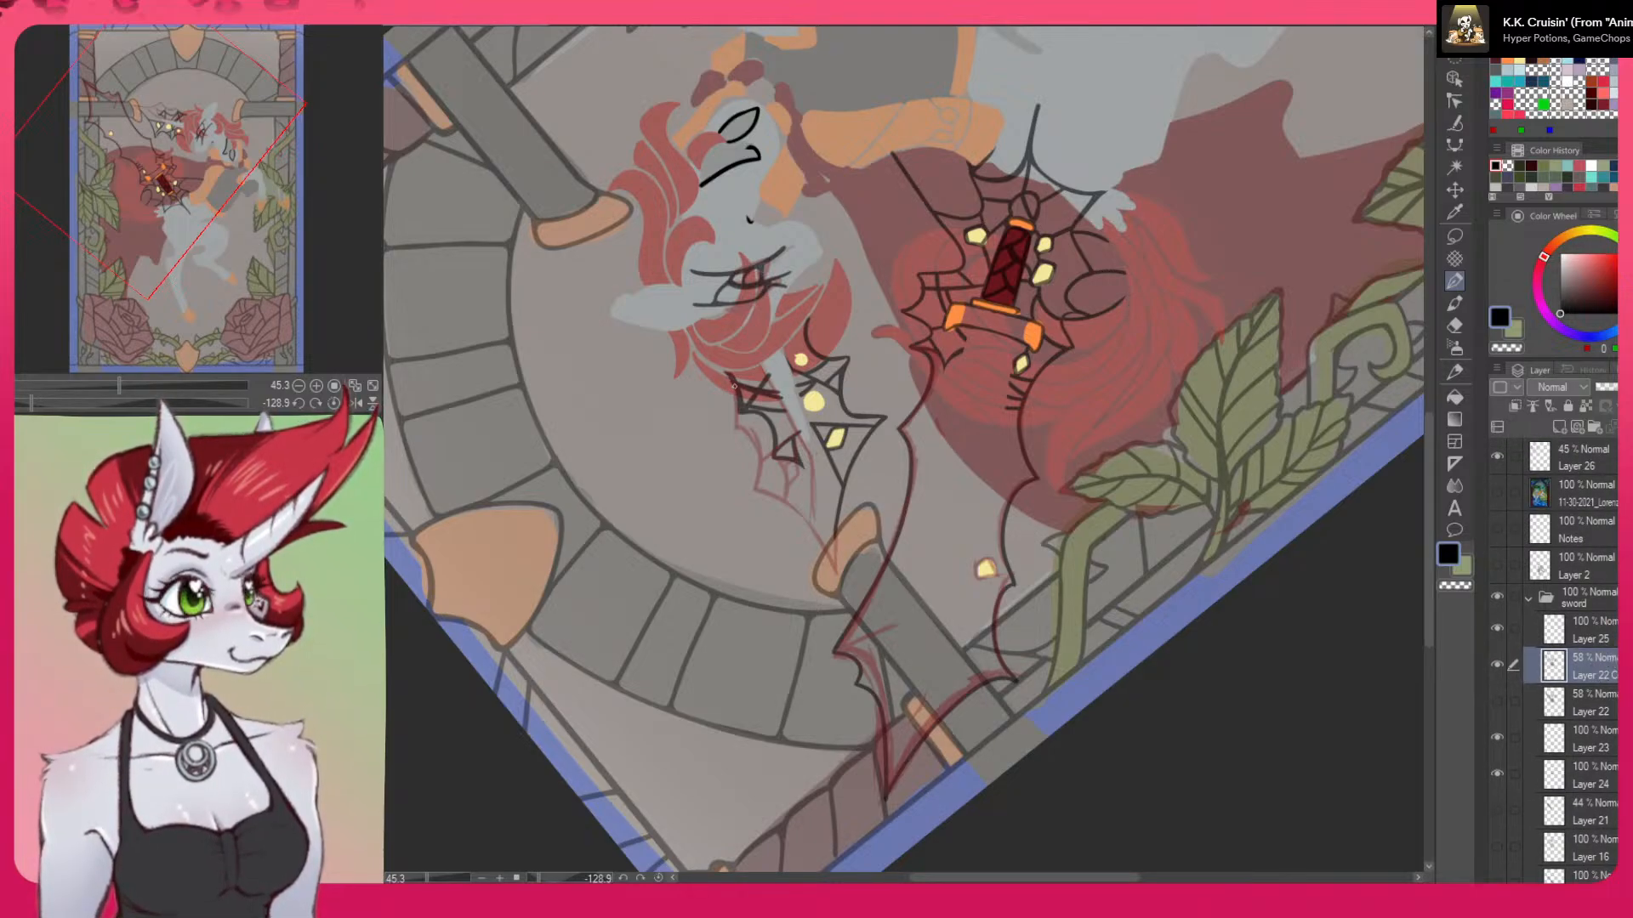
pyautogui.moveTo(726, 374); pyautogui.dragTo(734, 427)
pyautogui.press('c')
pyautogui.moveTo(742, 402); pyautogui.dragTo(741, 414)
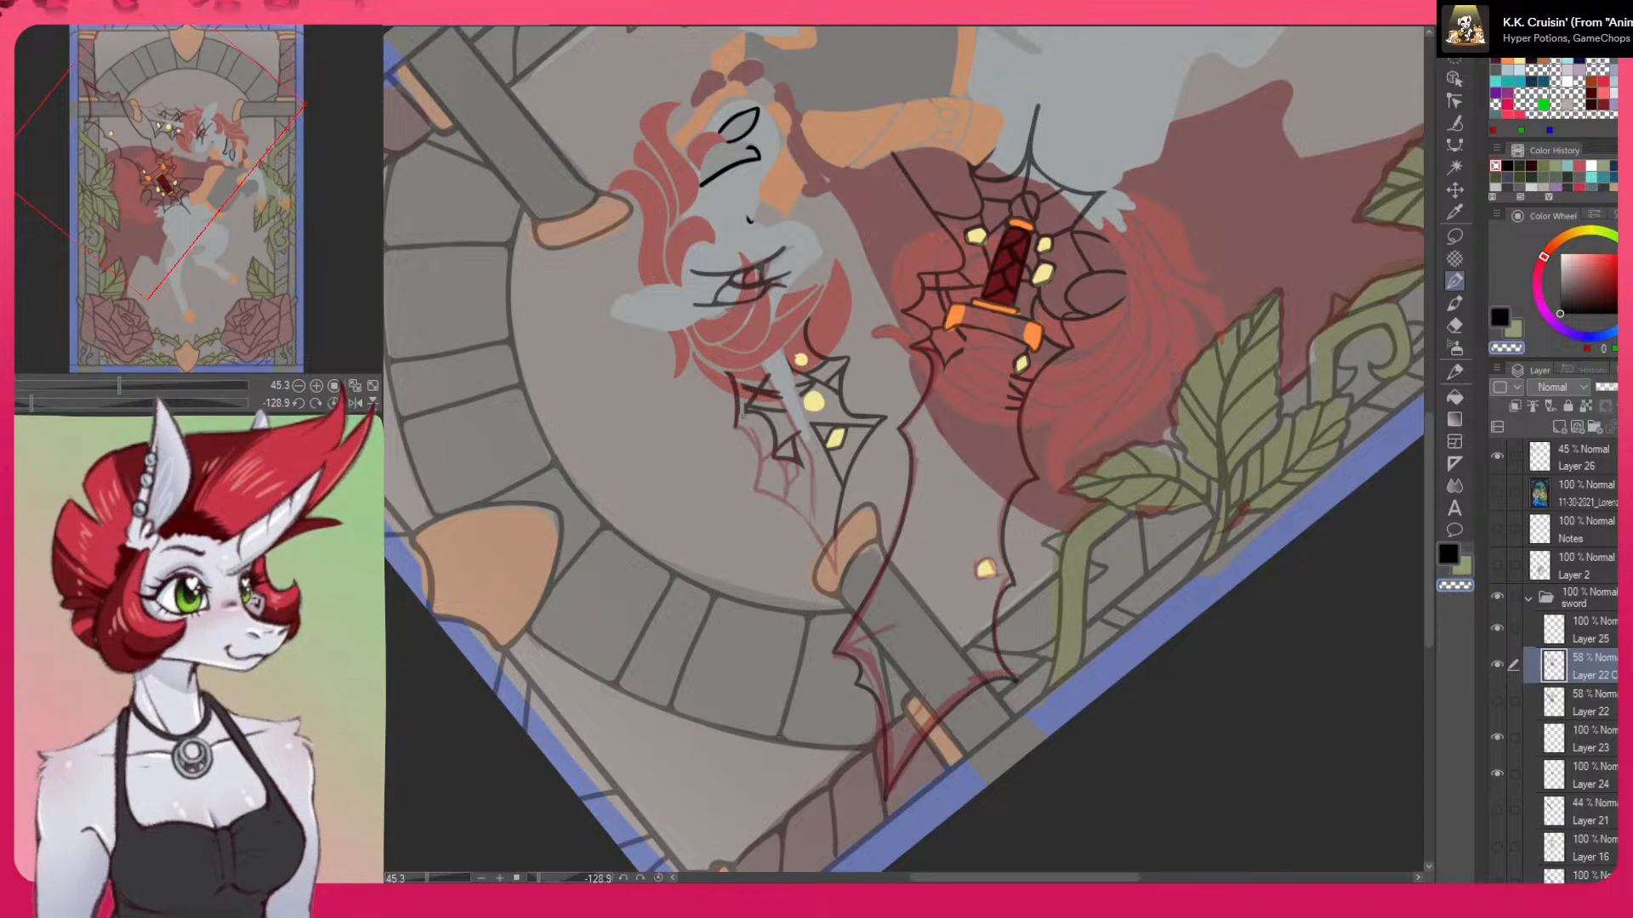
pyautogui.press('c')
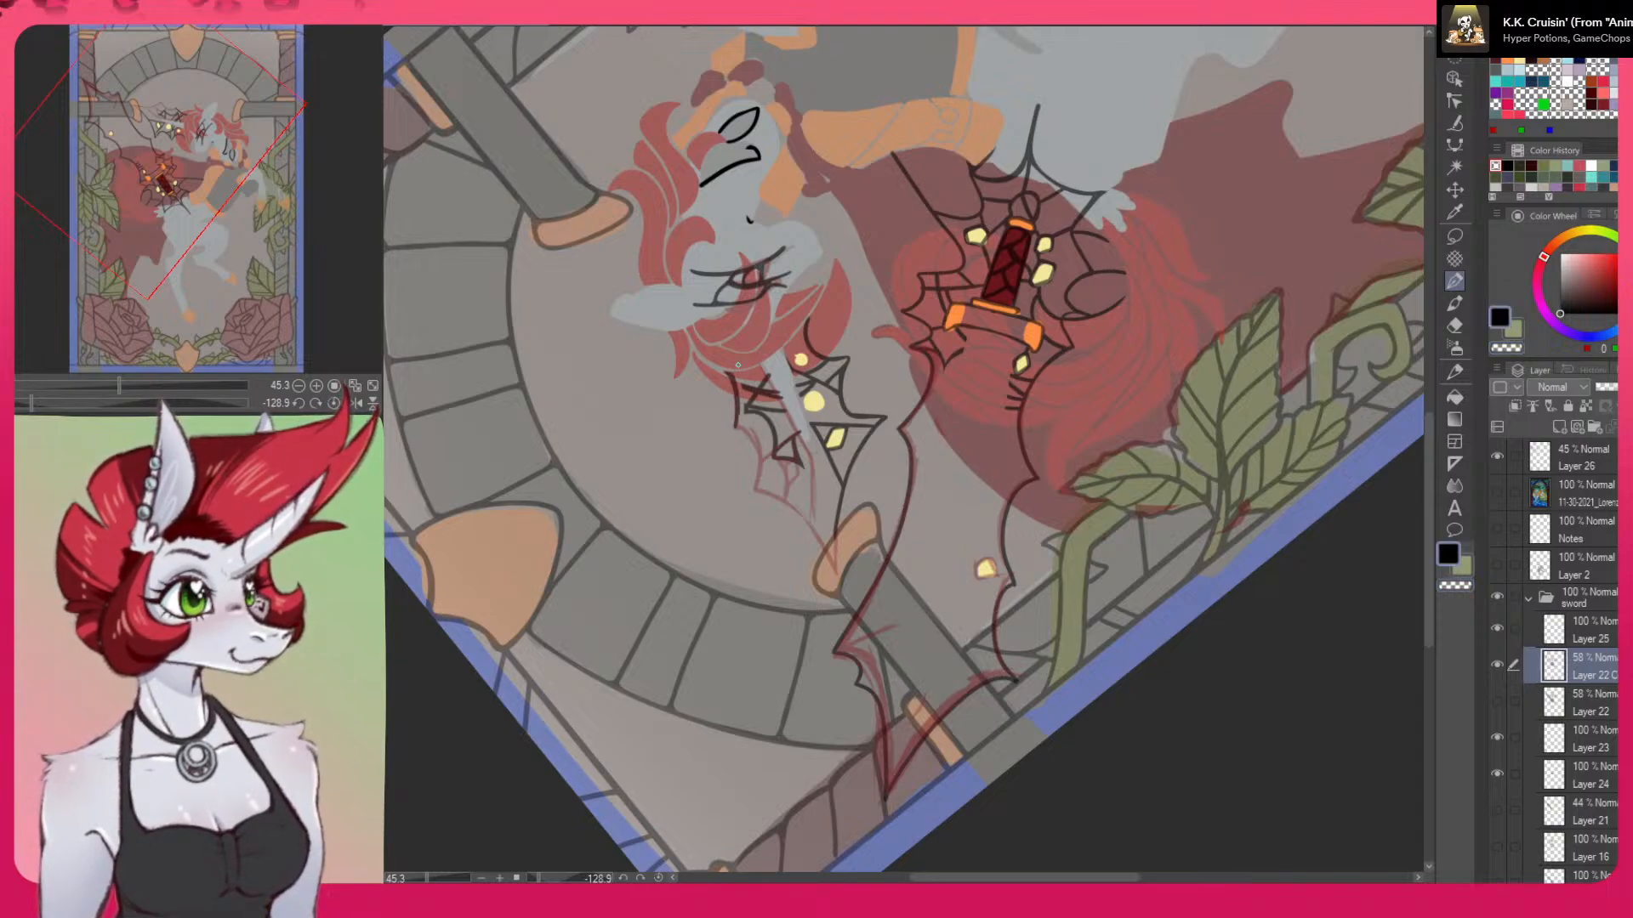
# Draw the scalloped black outer edge of the small horn web up to the pillar, following the red sketch
pyautogui.moveTo(1081, 751); pyautogui.dragTo(933, 155)
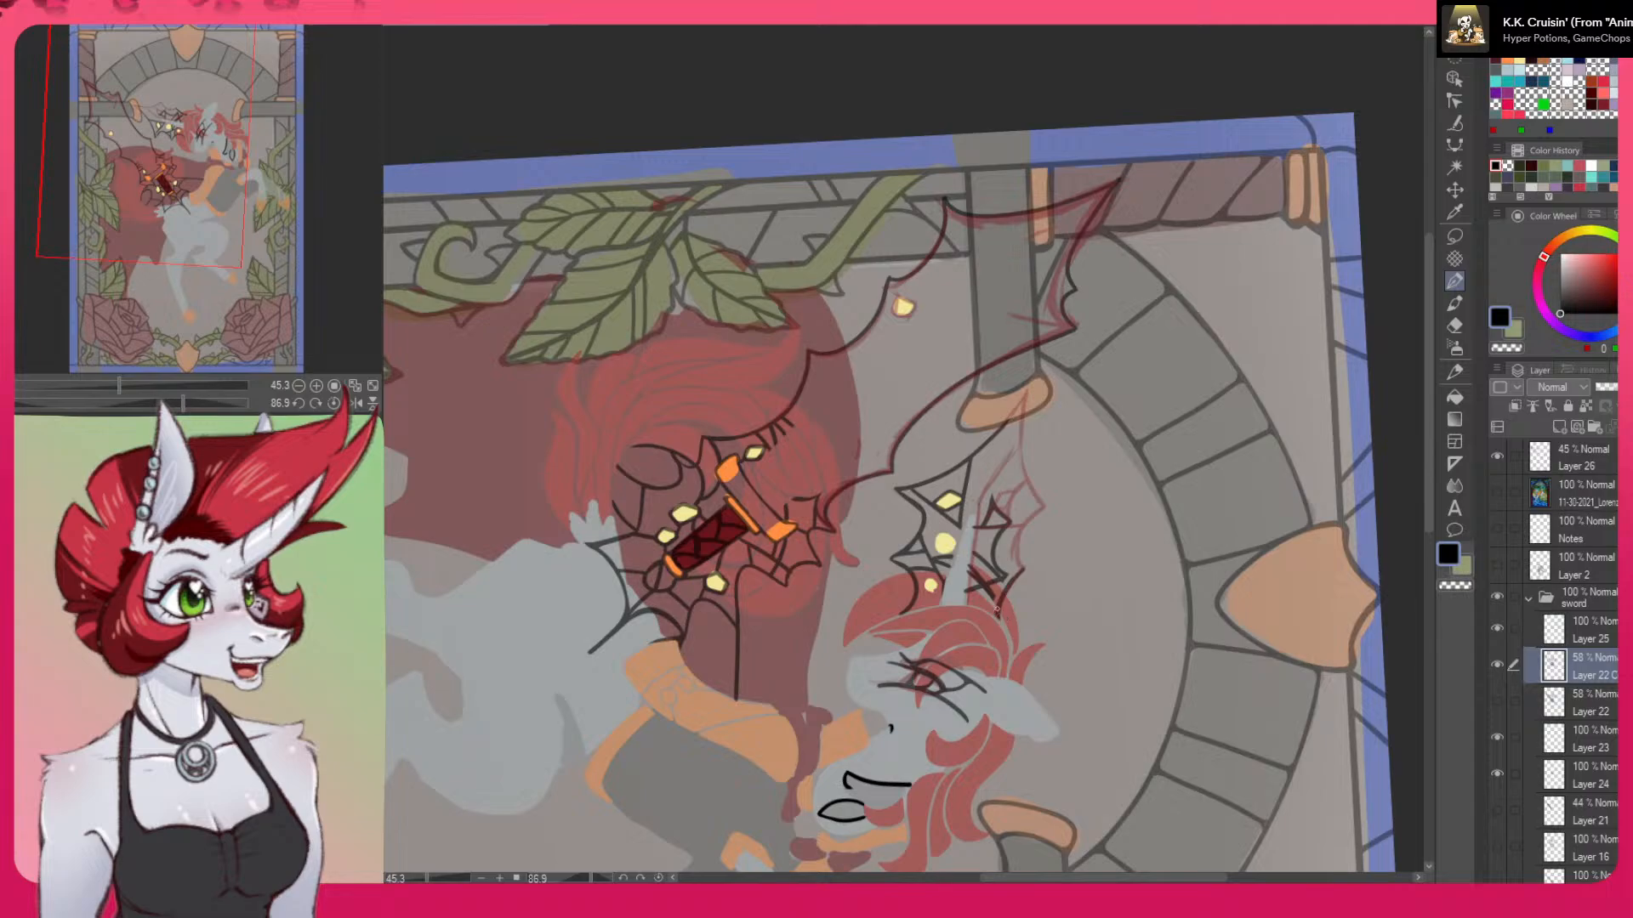
pyautogui.moveTo(1020, 568); pyautogui.dragTo(1046, 504)
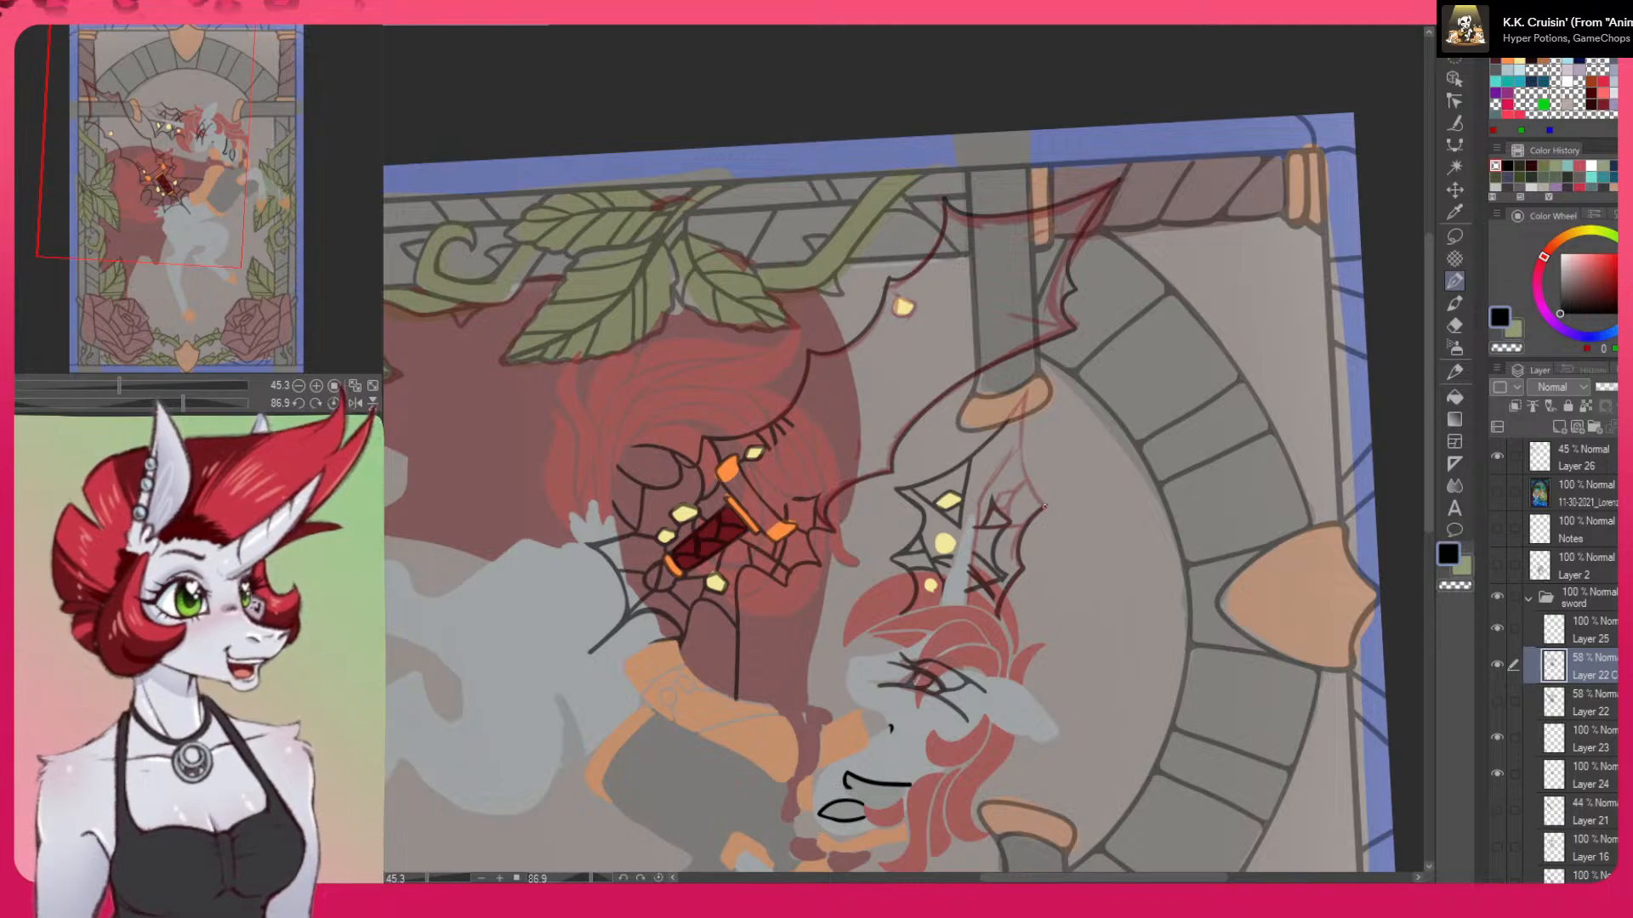
pyautogui.moveTo(1044, 504)
pyautogui.mouseDown()
pyautogui.moveTo(1024, 466)
pyautogui.moveTo(1035, 372)
pyautogui.mouseUp()
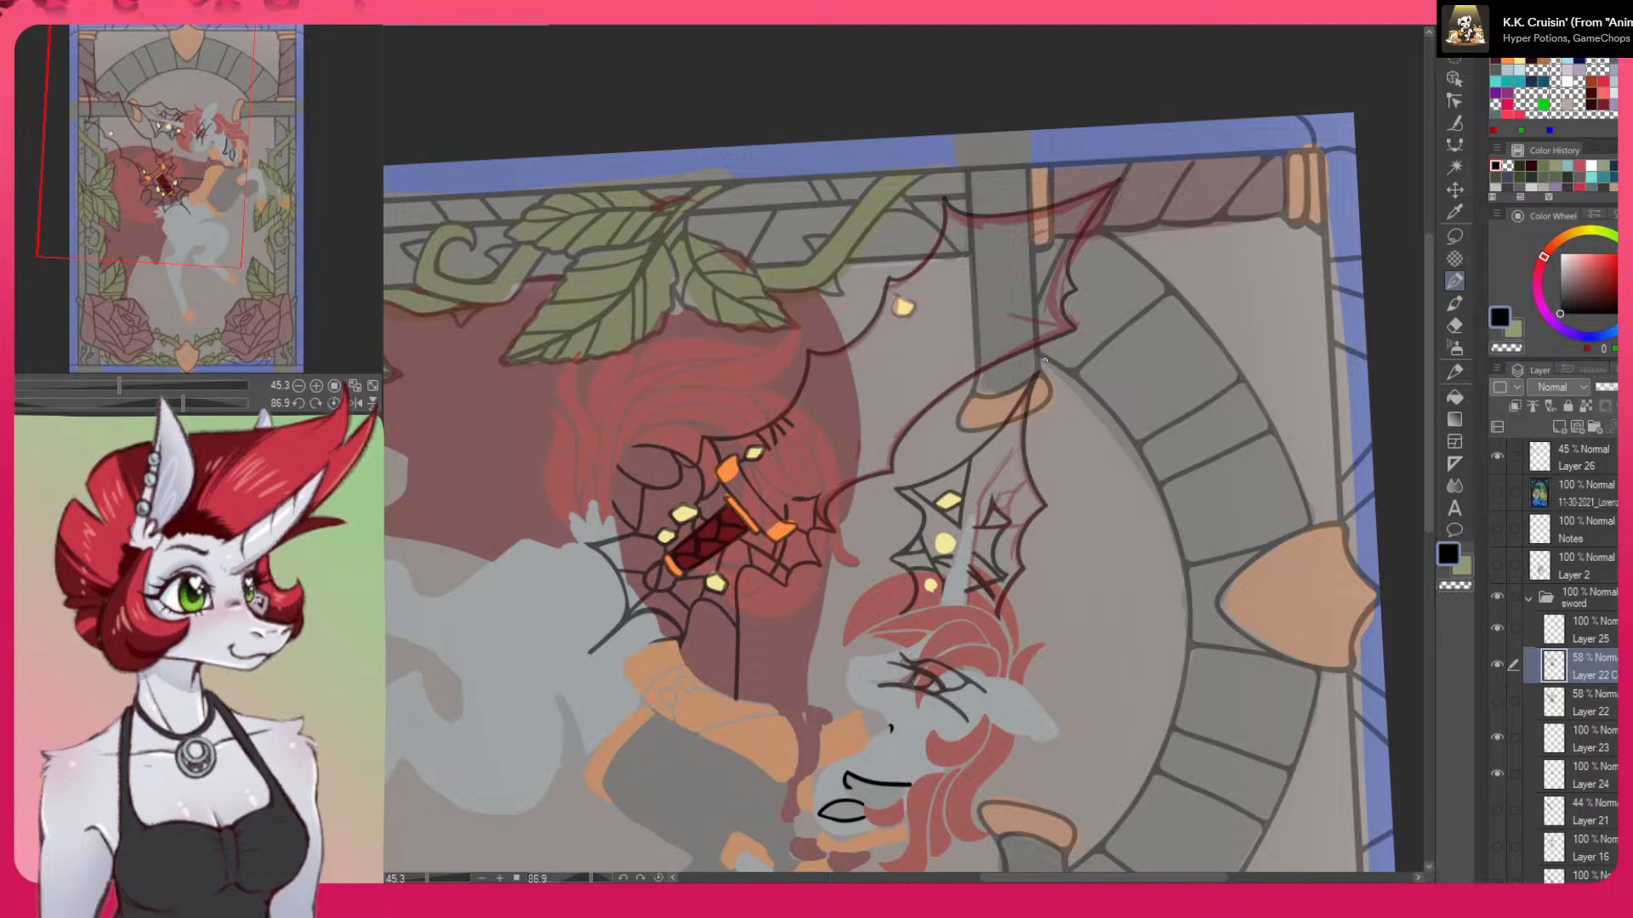
pyautogui.moveTo(1226, 587); pyautogui.dragTo(1017, 736)
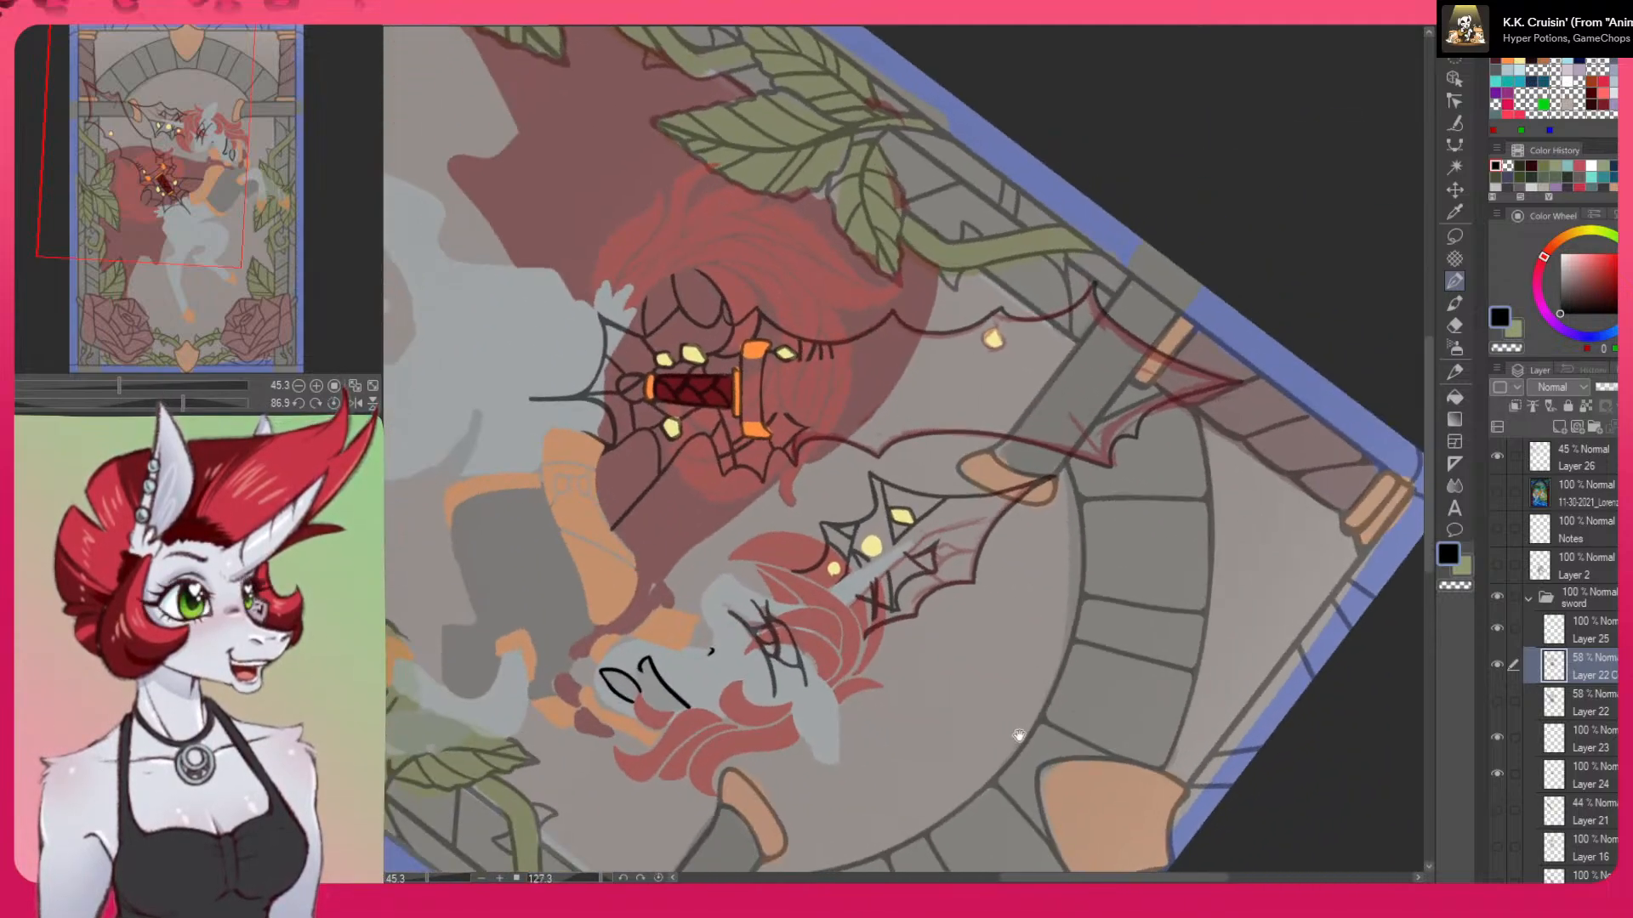
# Trim the black web lines crossing the unicorn's horn using transparent color
pyautogui.moveTo(922, 526); pyautogui.dragTo(944, 453)
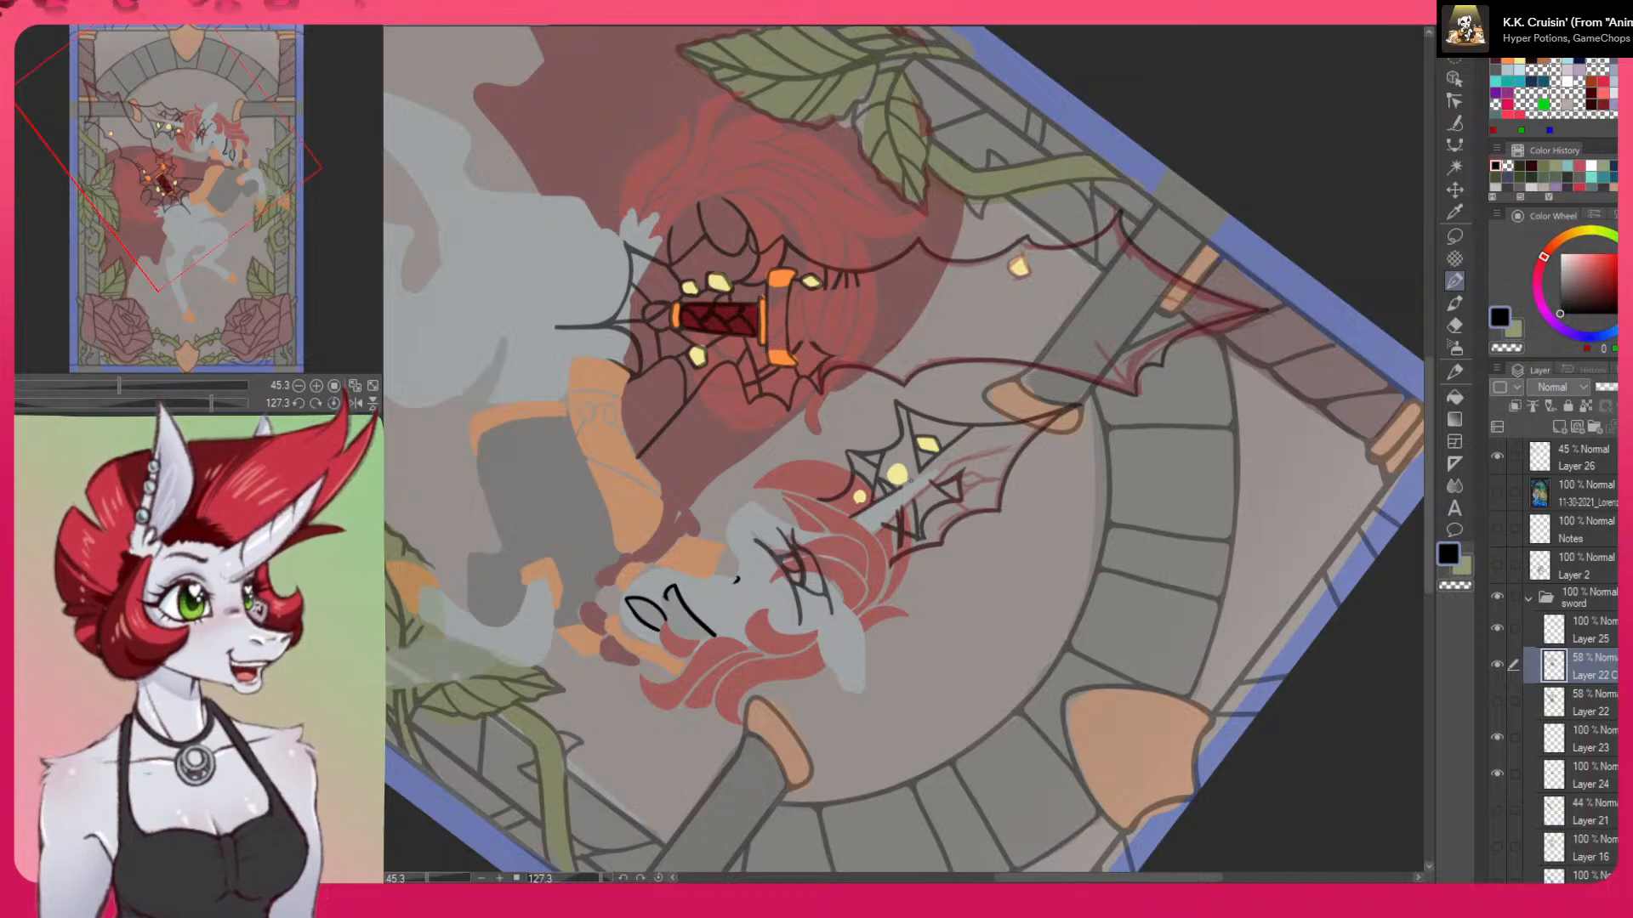
pyautogui.moveTo(869, 532); pyautogui.dragTo(944, 466)
pyautogui.hotkey('ctrl', 'z')
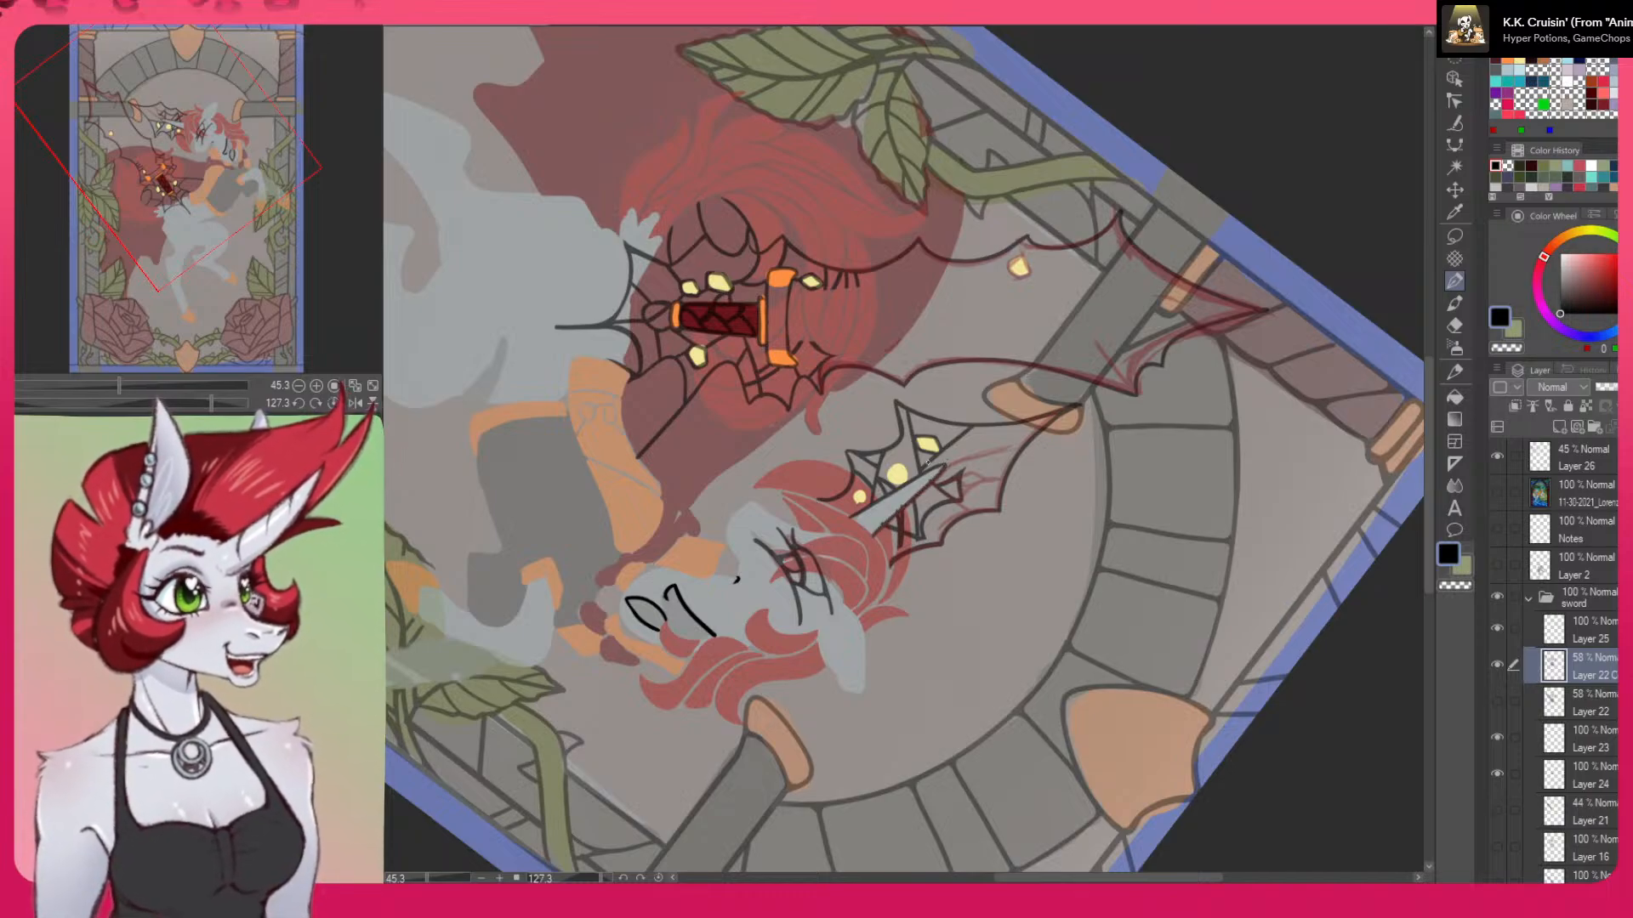
pyautogui.press('c')
pyautogui.moveTo(941, 469); pyautogui.dragTo(869, 536)
pyautogui.hotkey('ctrl', 'z')
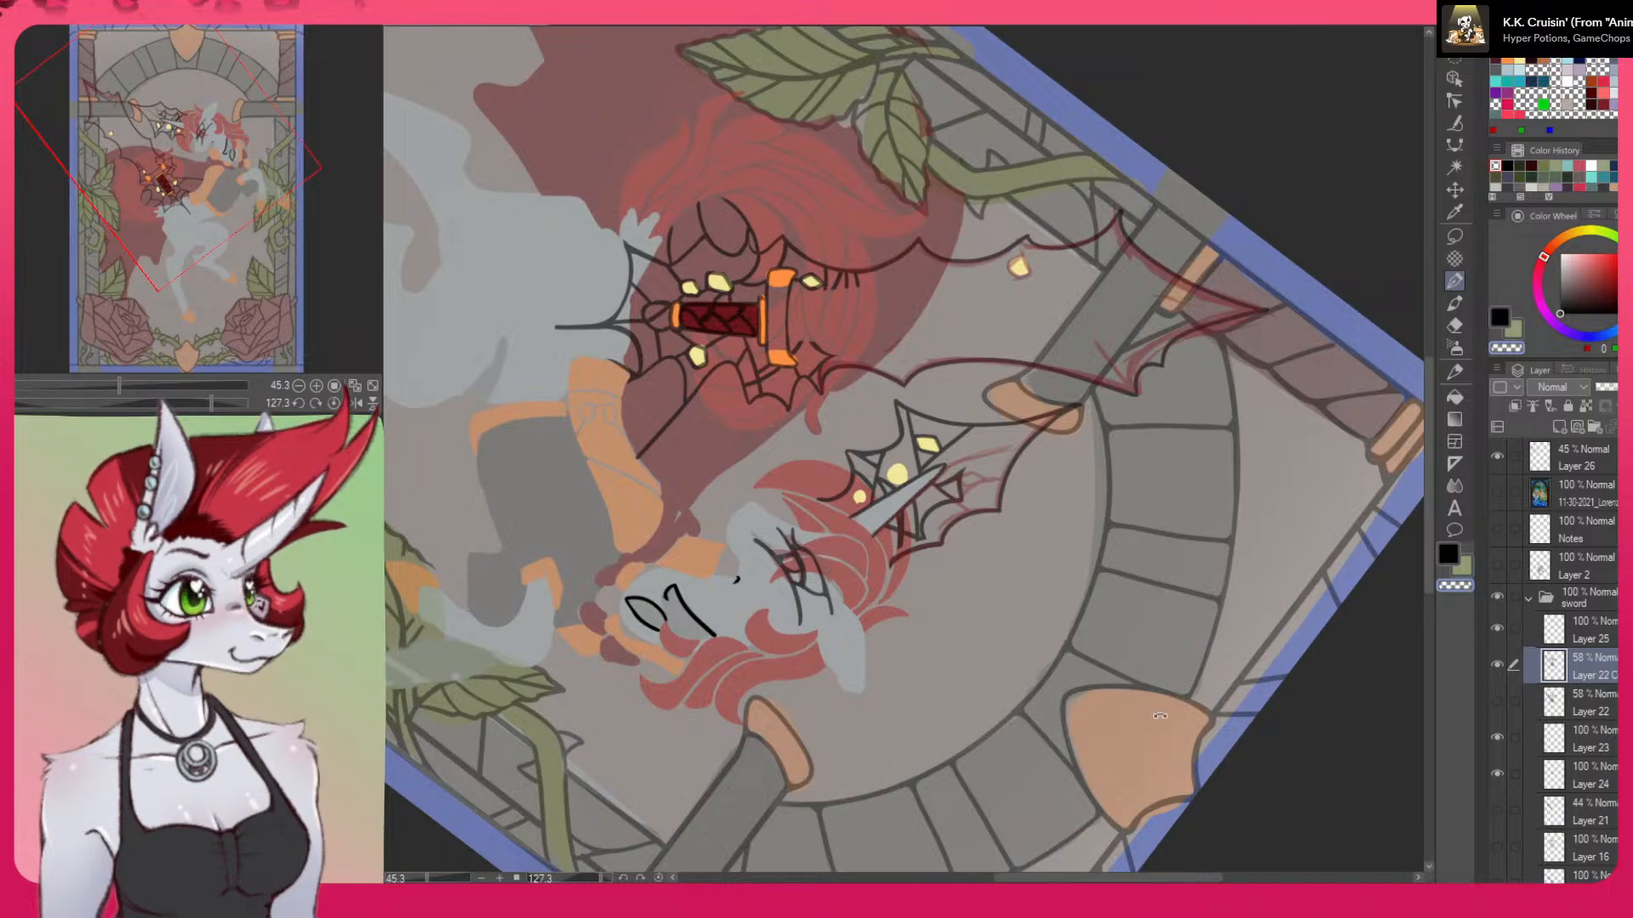
# Draw short black strands between the base of the unicorn's horn and the scalloped edge of the small web
pyautogui.moveTo(1153, 715); pyautogui.dragTo(1225, 353)
pyautogui.moveTo(1226, 614); pyautogui.dragTo(1278, 443)
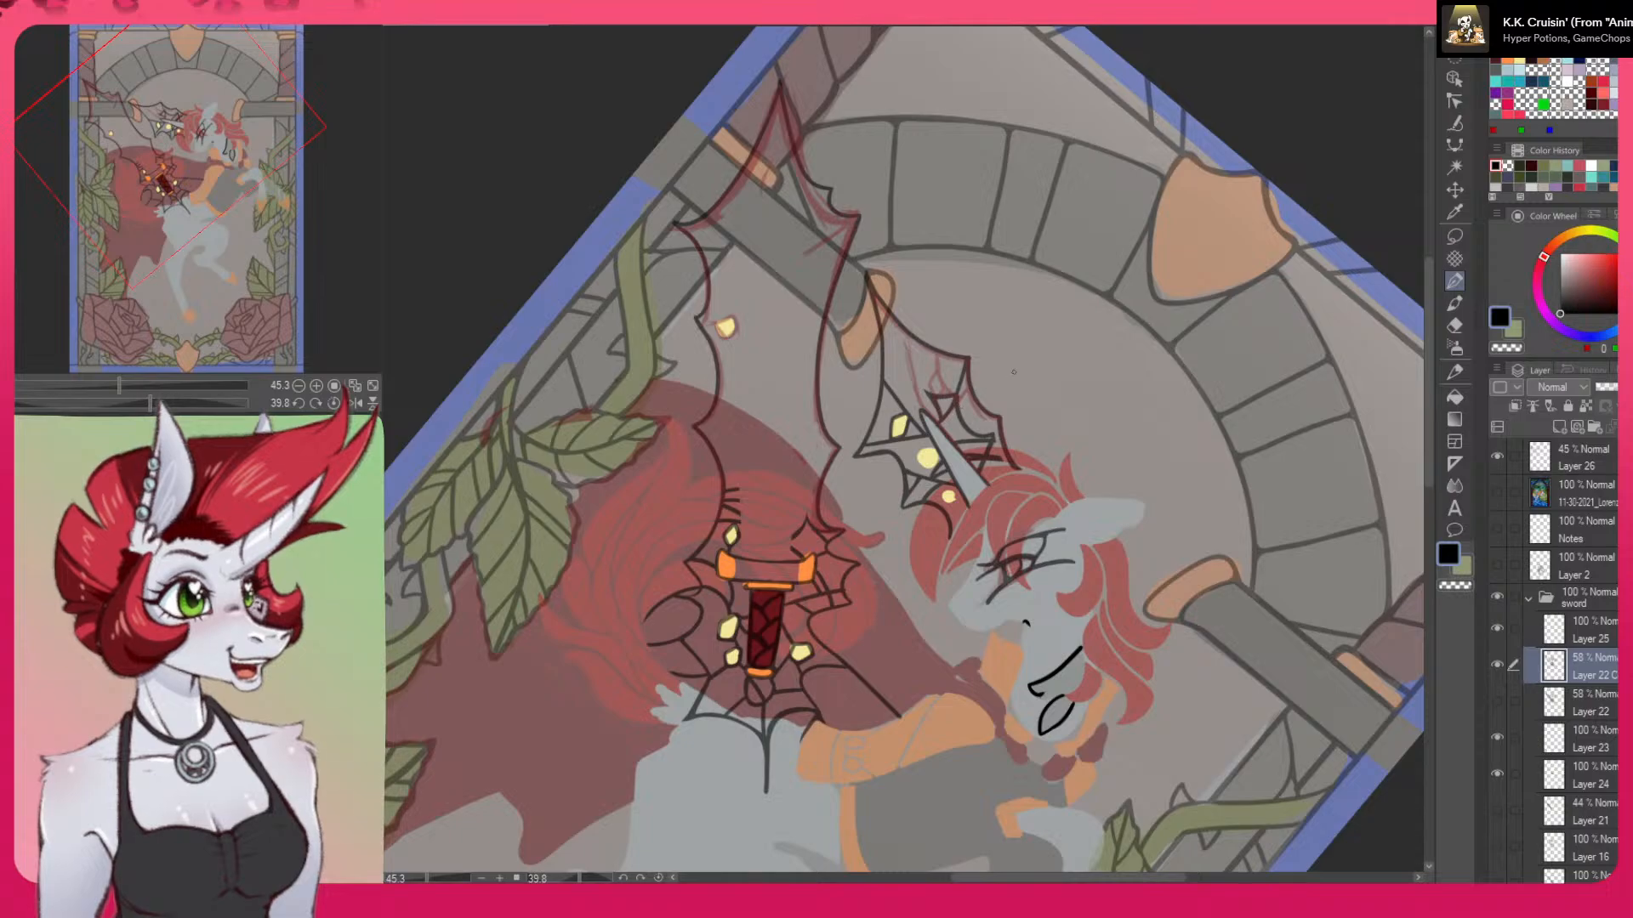
pyautogui.moveTo(1029, 336); pyautogui.dragTo(890, 336)
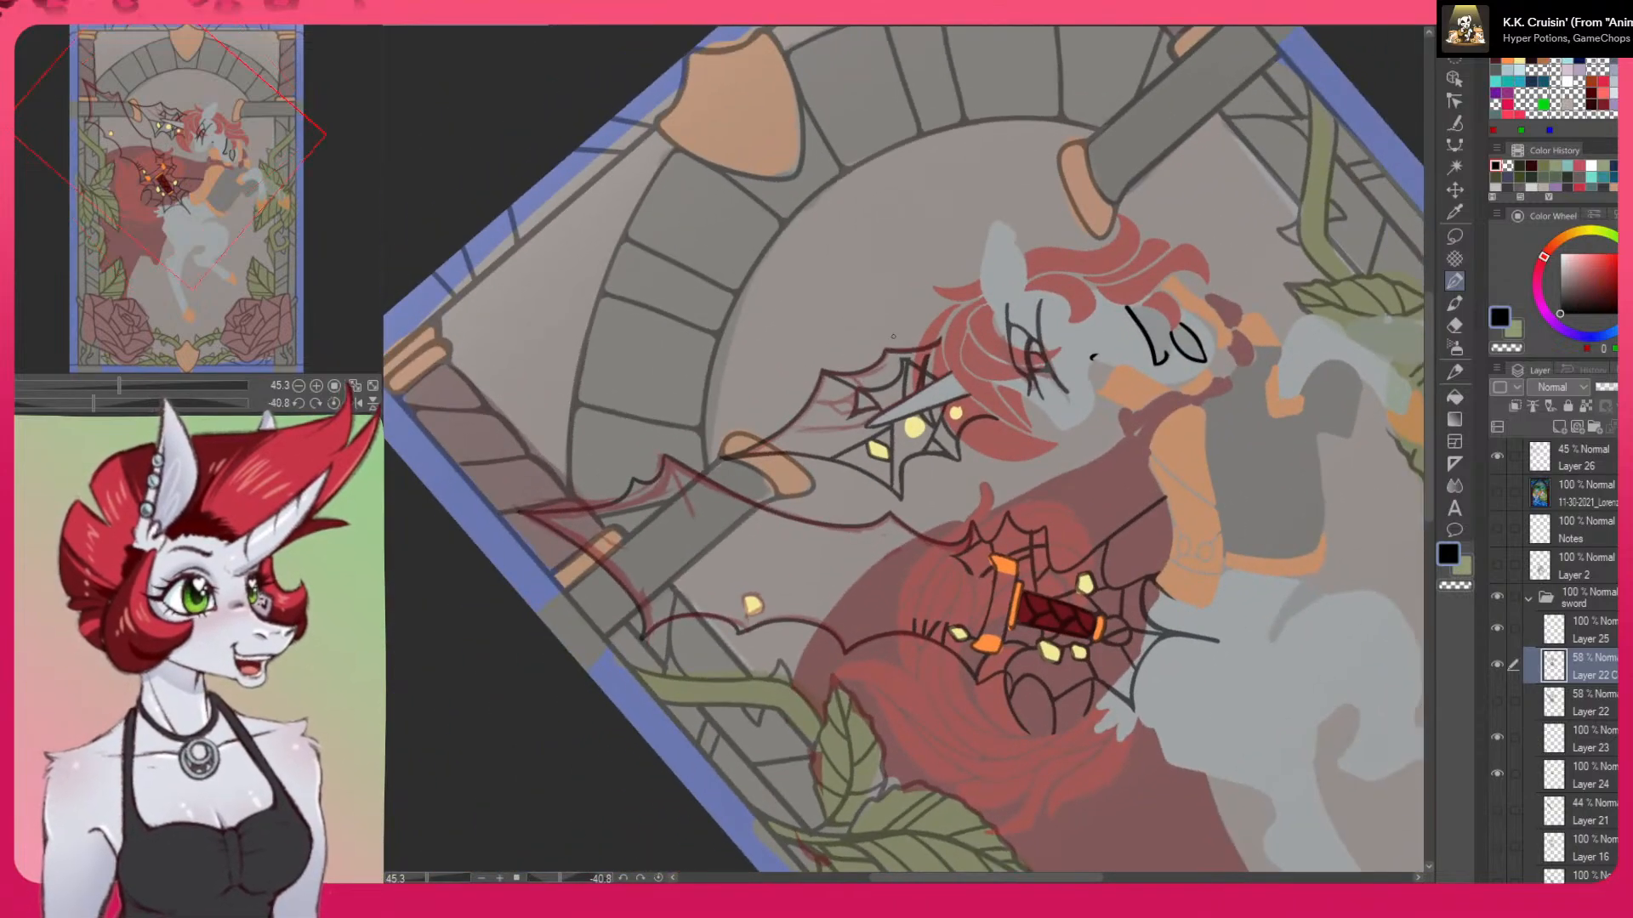
pyautogui.press('c')
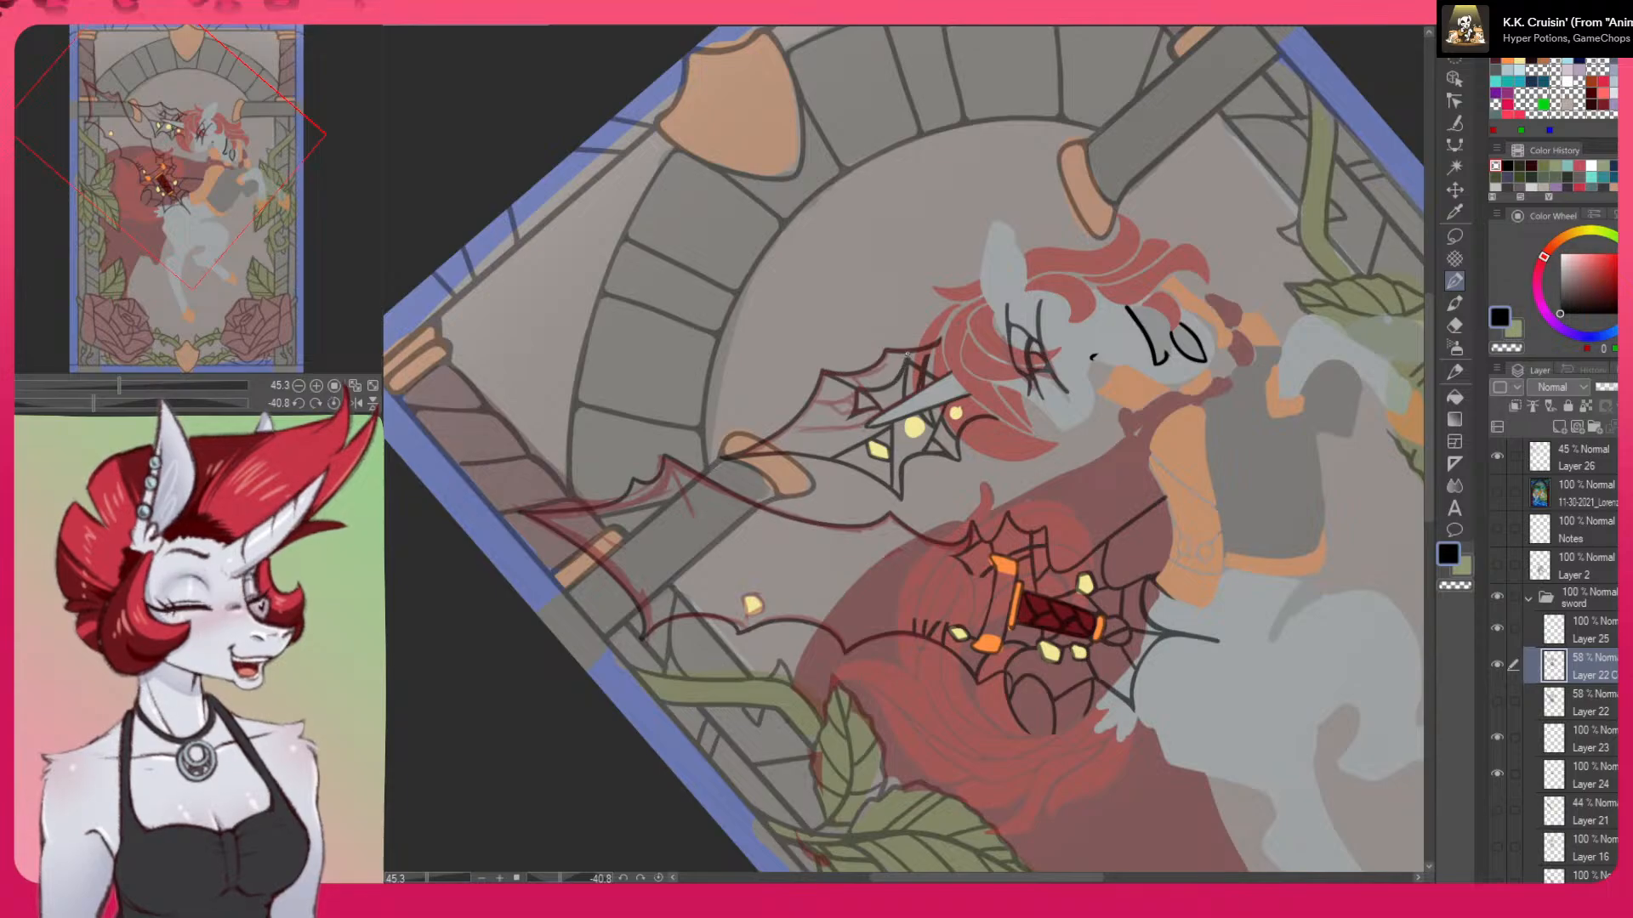
pyautogui.moveTo(893, 382); pyautogui.dragTo(910, 349)
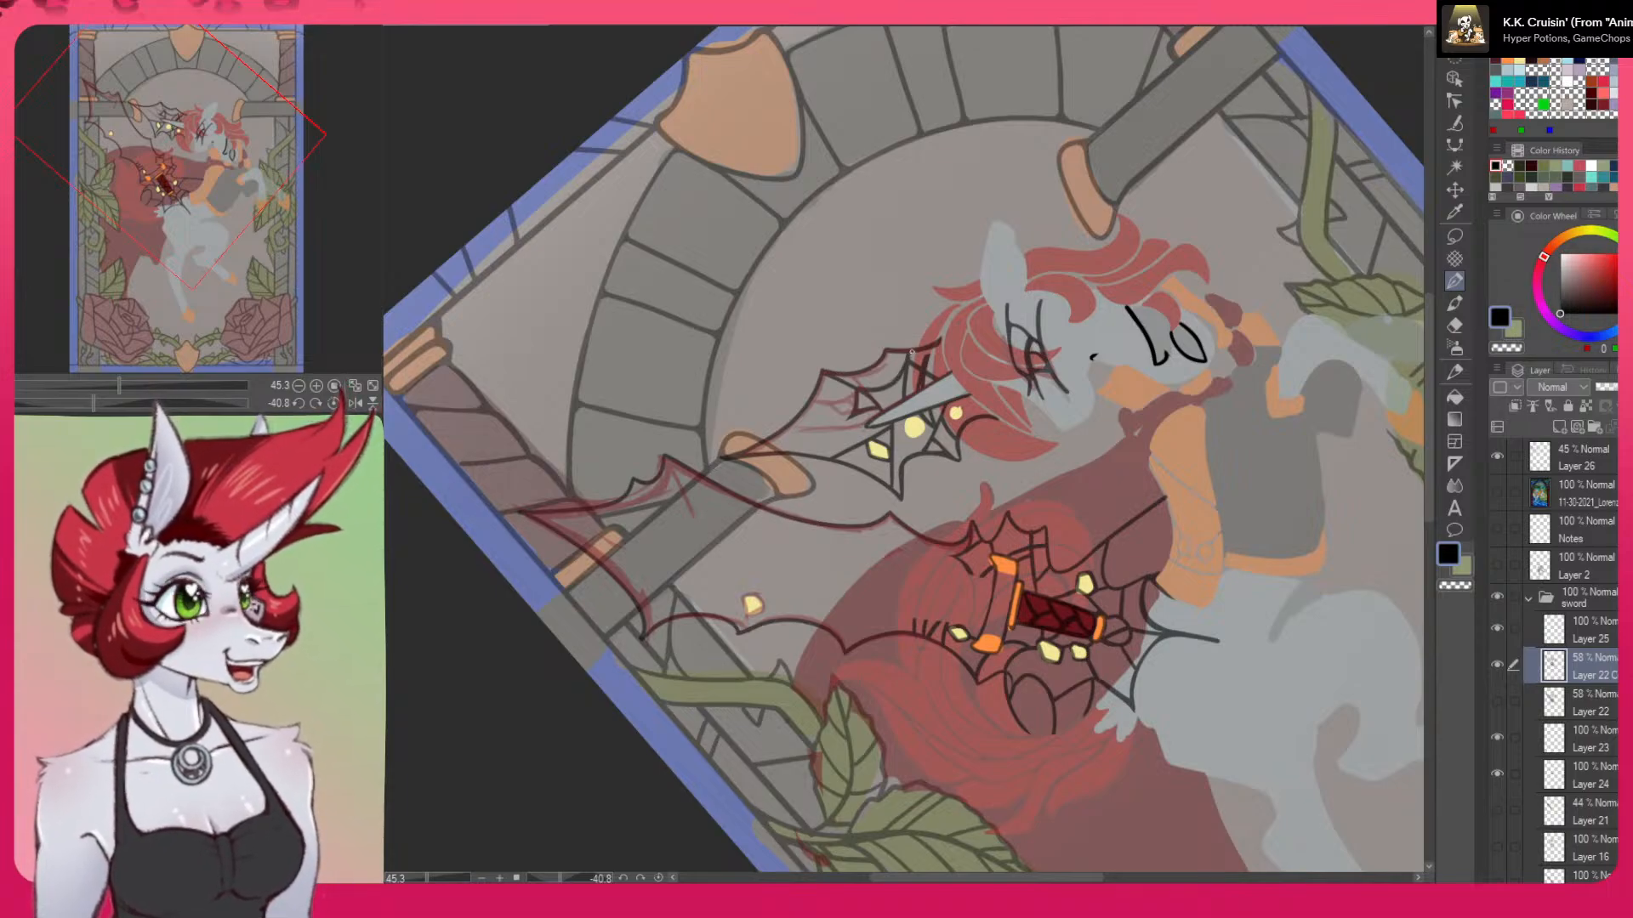
pyautogui.moveTo(1203, 530)
pyautogui.mouseDown()
pyautogui.moveTo(769, 819)
pyautogui.moveTo(978, 765)
pyautogui.moveTo(1145, 680)
pyautogui.moveTo(1059, 733)
pyautogui.moveTo(966, 434)
pyautogui.moveTo(965, 450)
pyautogui.moveTo(978, 395)
pyautogui.mouseUp()
pyautogui.hotkey('ctrl', 'z')
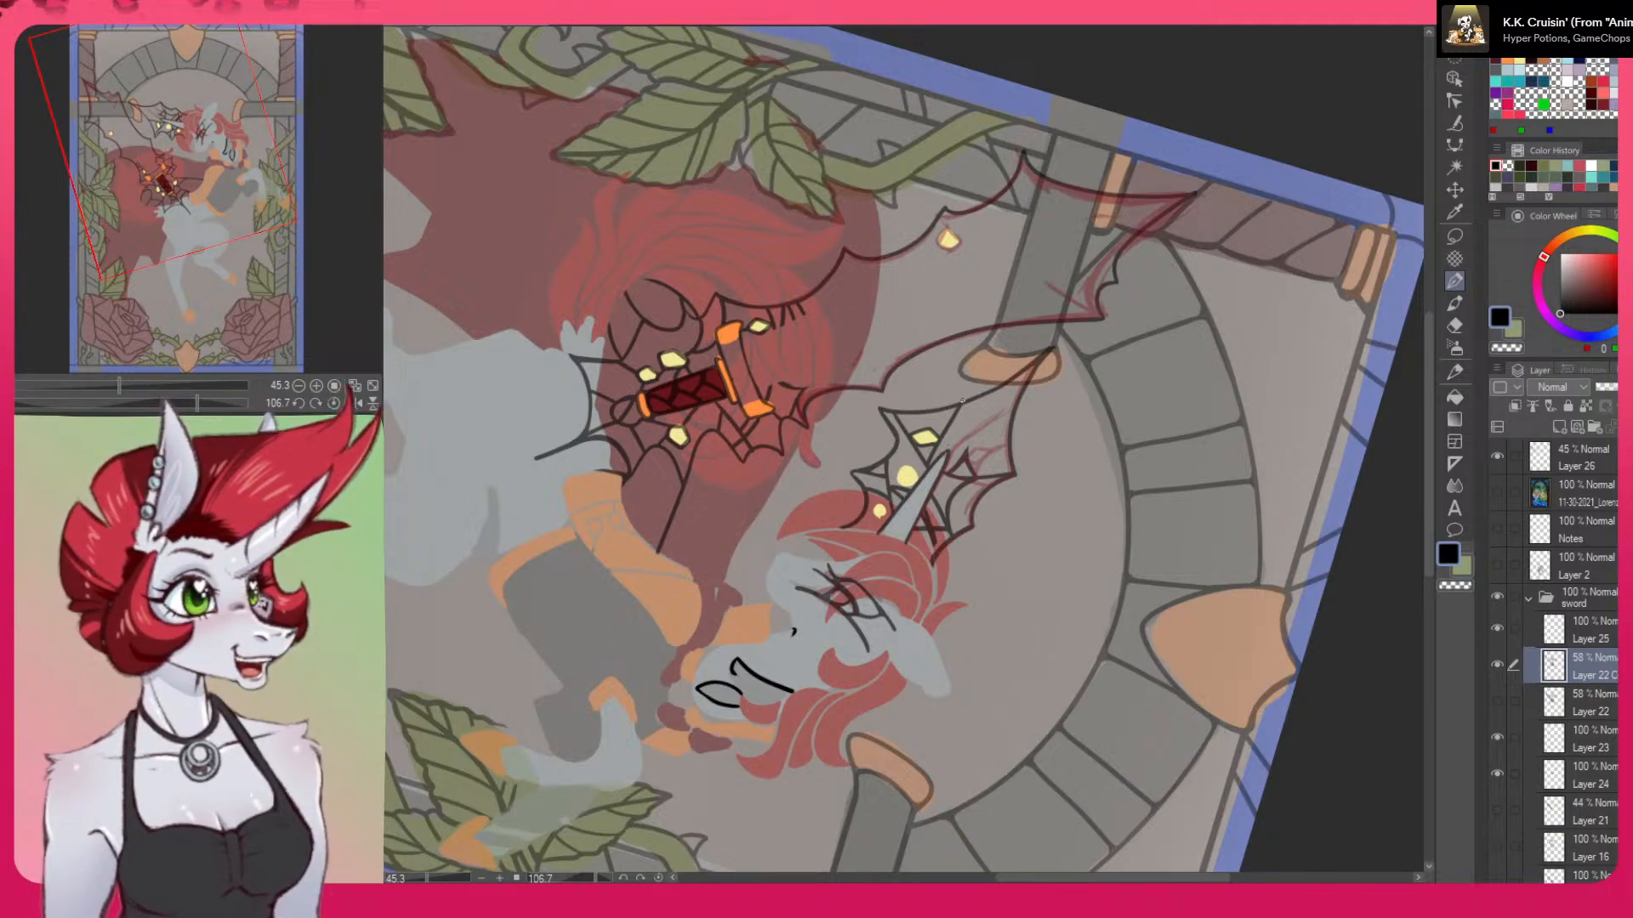
# Add black connecting strands to the small web between the horn tip and the pillar's orange cap
pyautogui.press('h')
pyautogui.moveTo(1141, 595); pyautogui.dragTo(1078, 205)
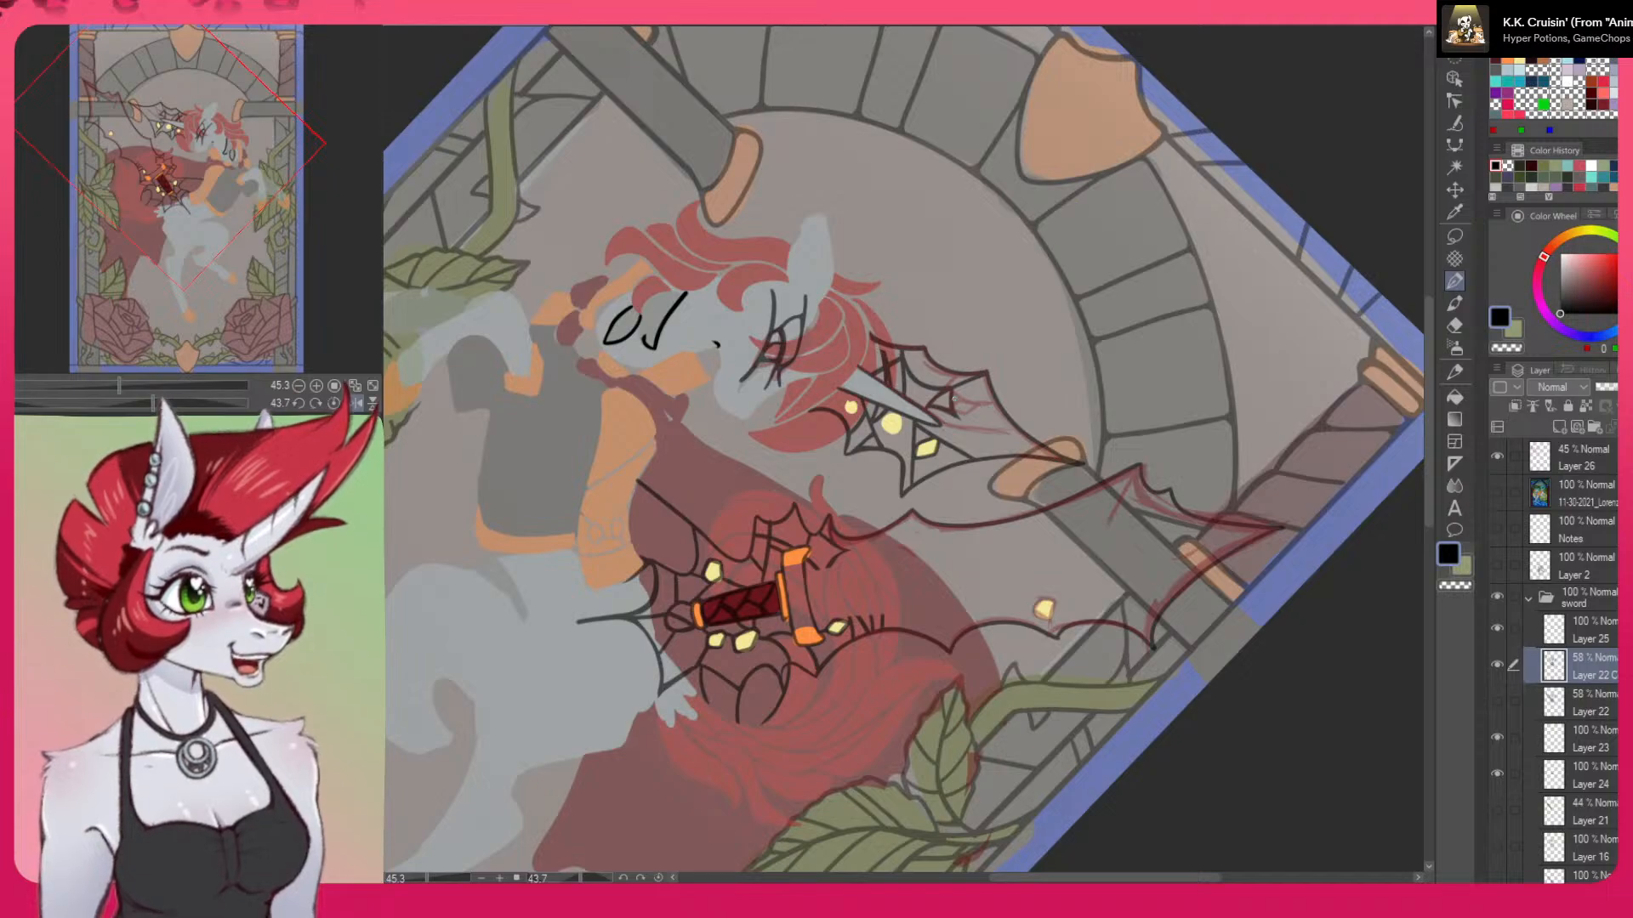
pyautogui.moveTo(955, 414); pyautogui.dragTo(984, 455)
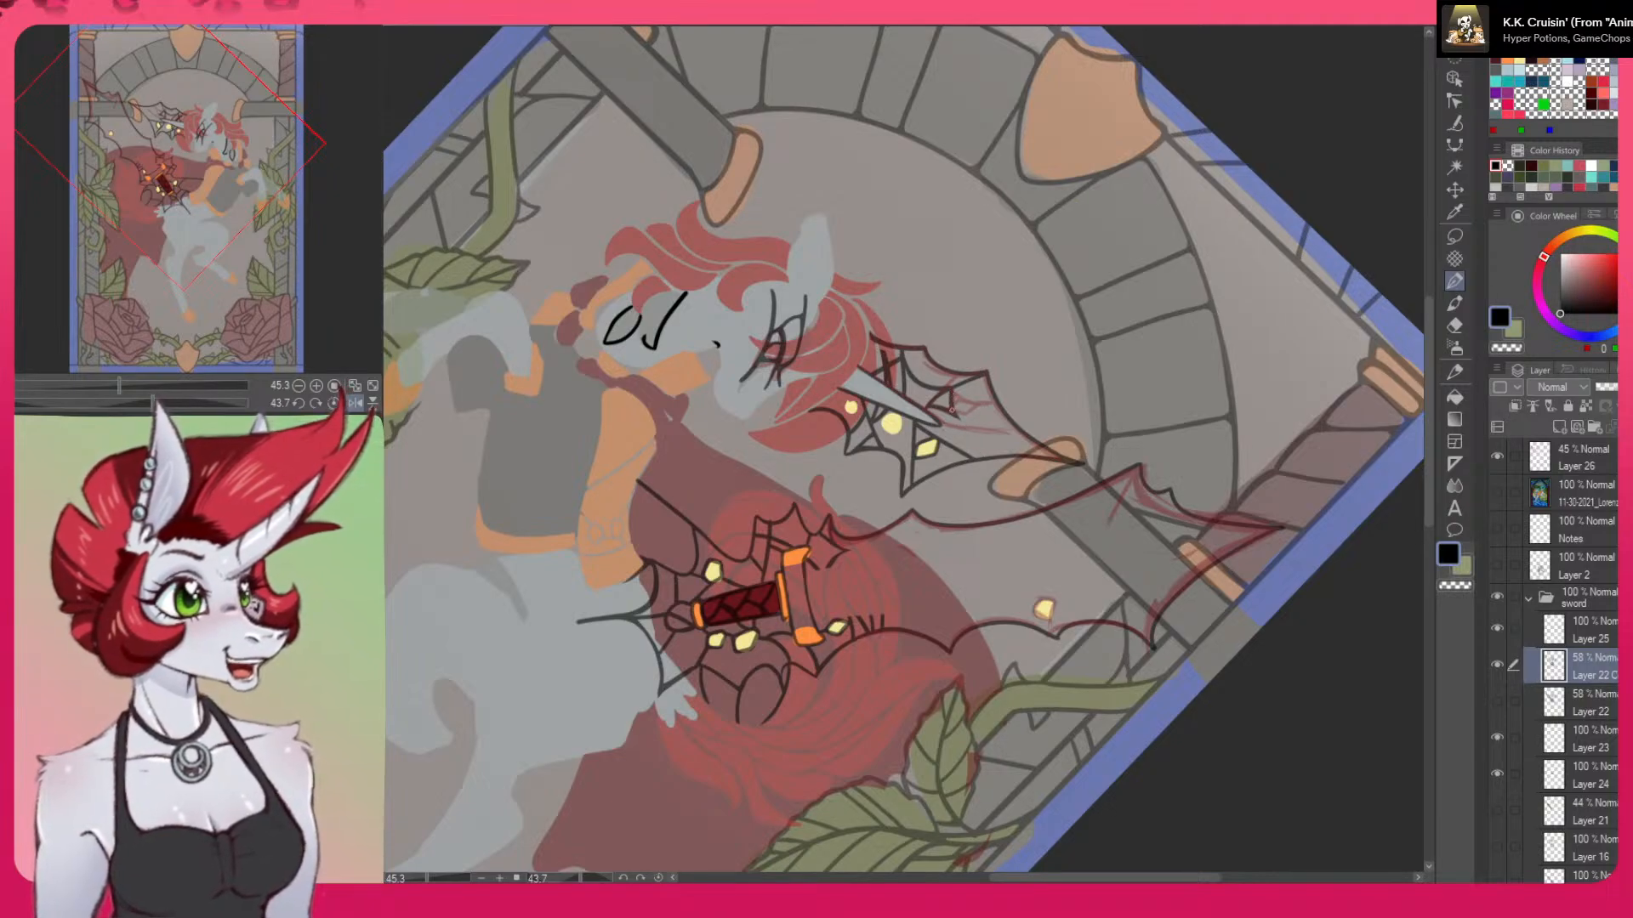
pyautogui.moveTo(955, 414); pyautogui.dragTo(989, 460)
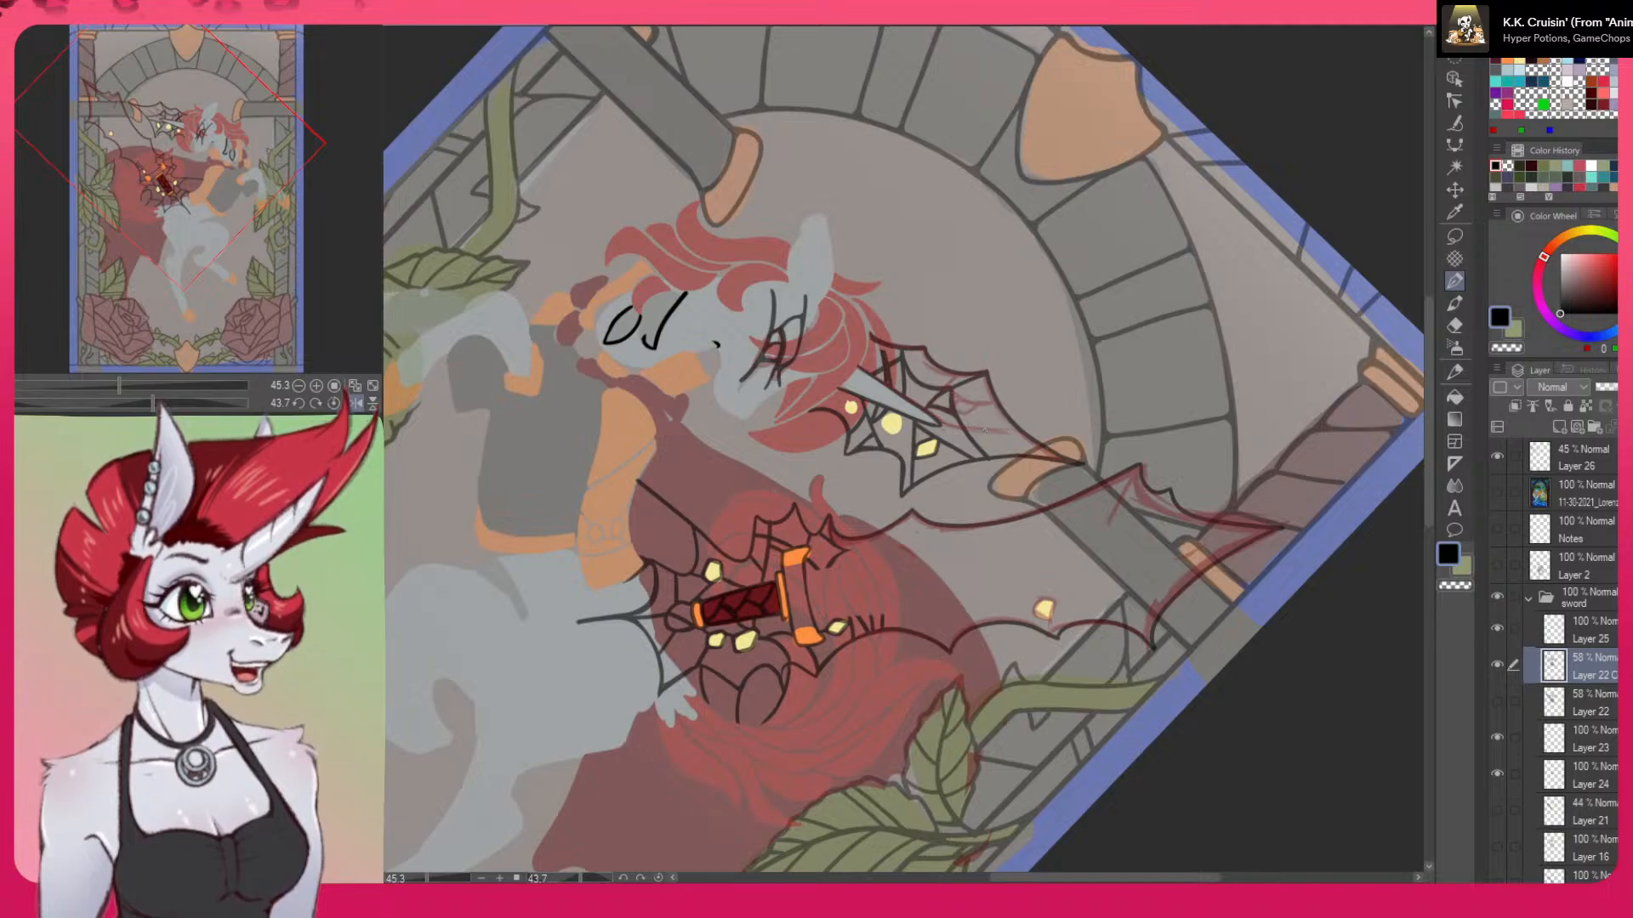
pyautogui.moveTo(967, 425); pyautogui.dragTo(1015, 434)
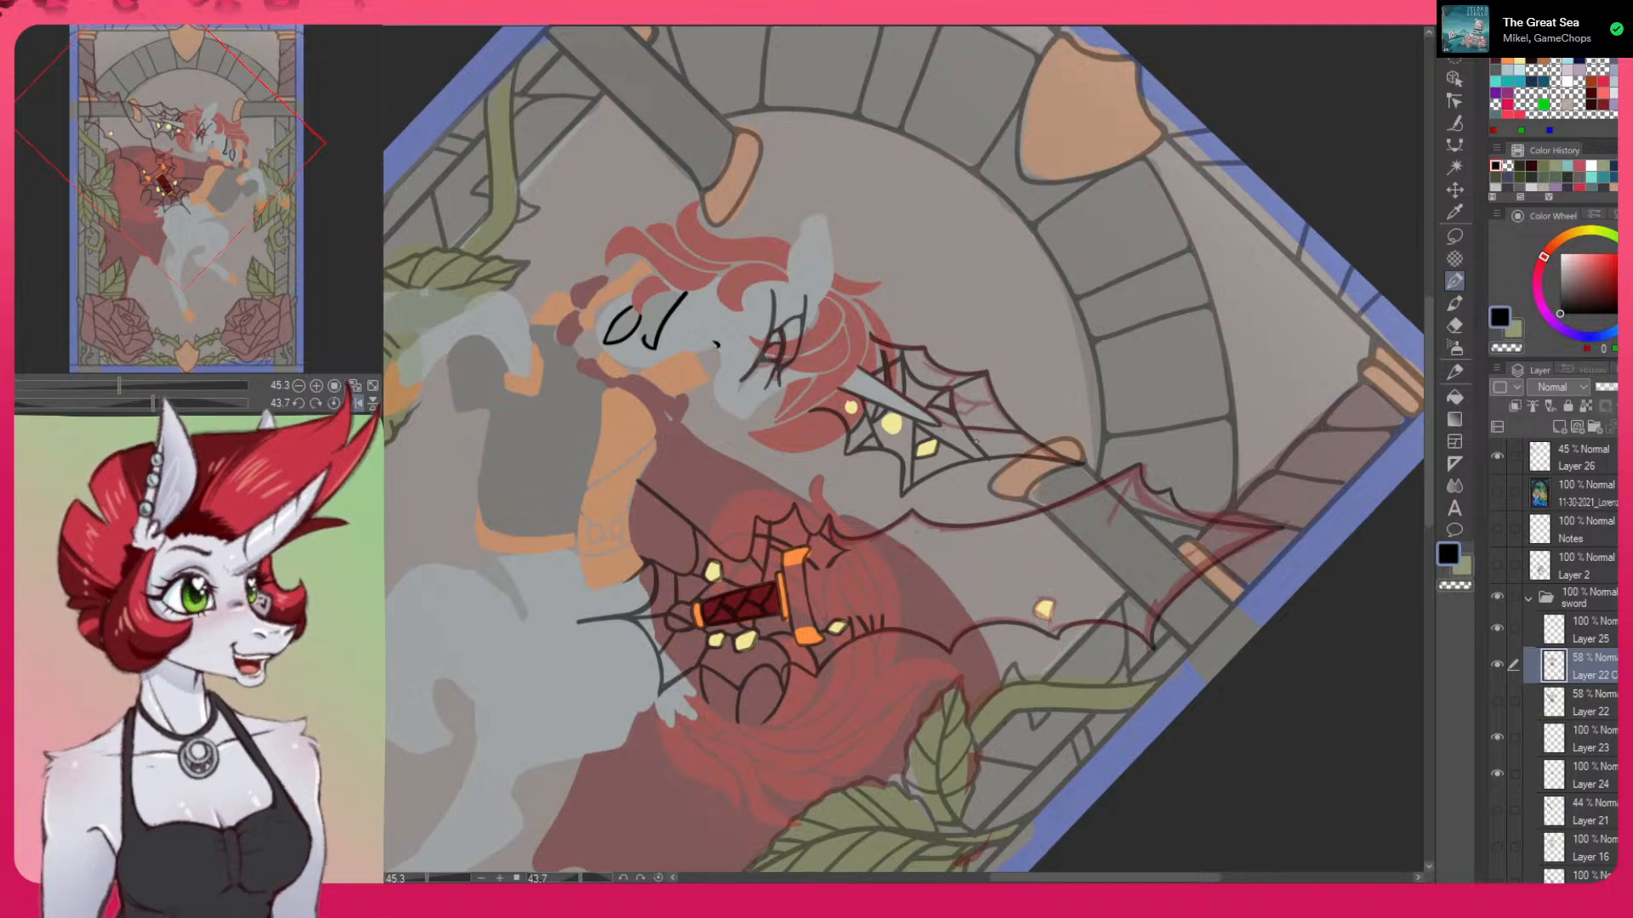
pyautogui.moveTo(988, 434); pyautogui.dragTo(911, 287)
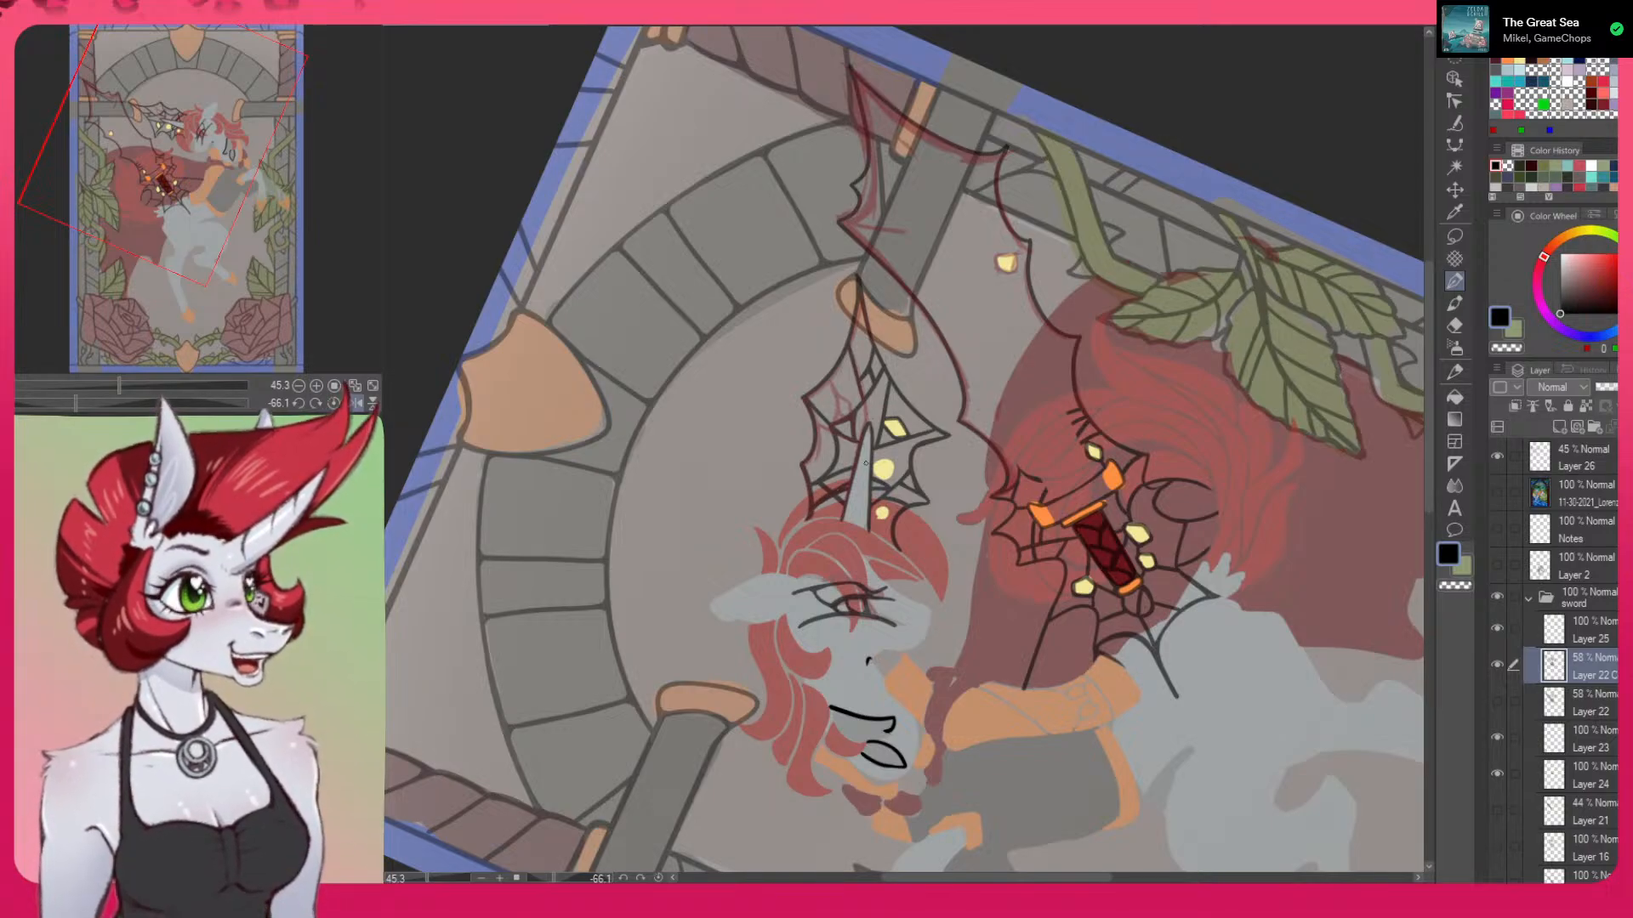
# Check the whole card in mirrored and normal view, including the area around the sword
pyautogui.click(358, 401)
pyautogui.click(372, 387)
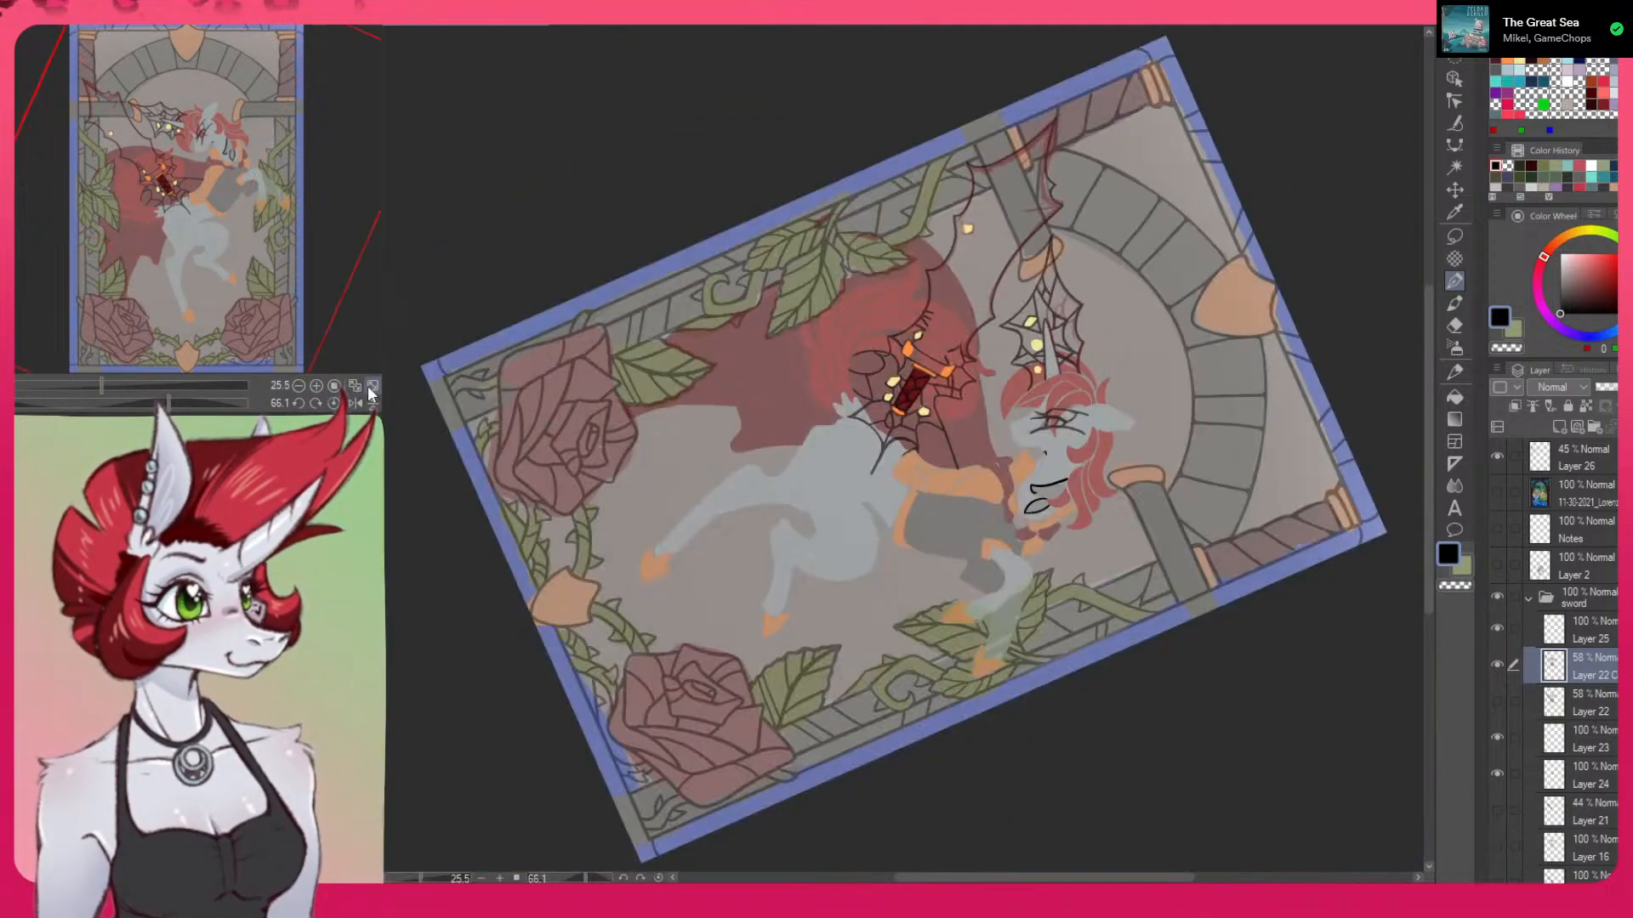
pyautogui.click(358, 403)
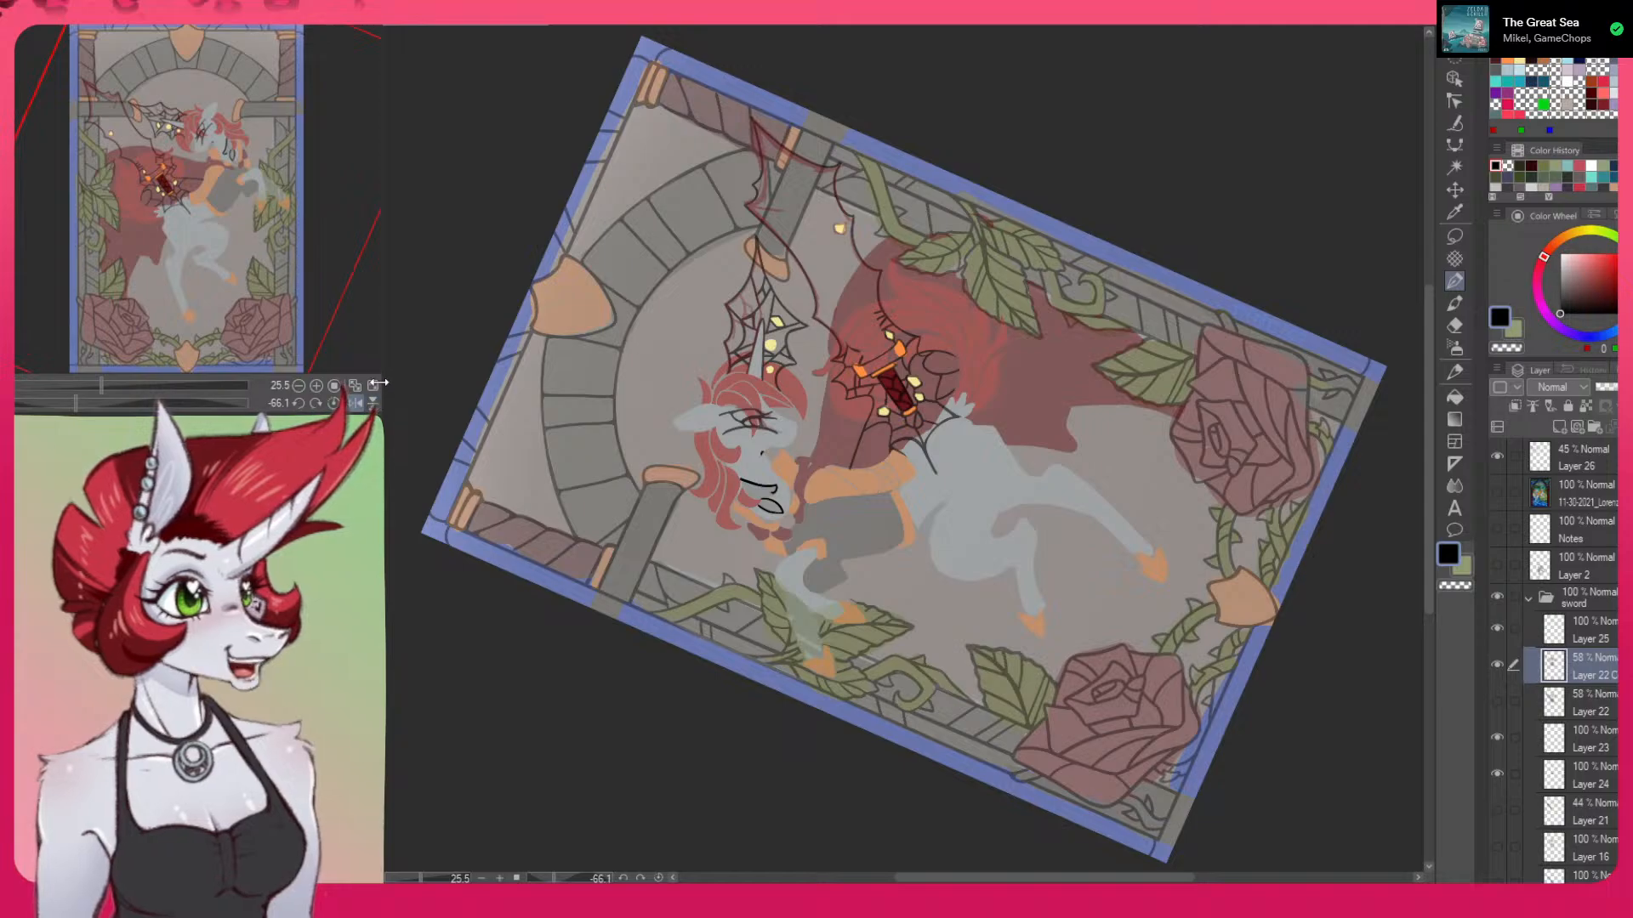
pyautogui.click(361, 403)
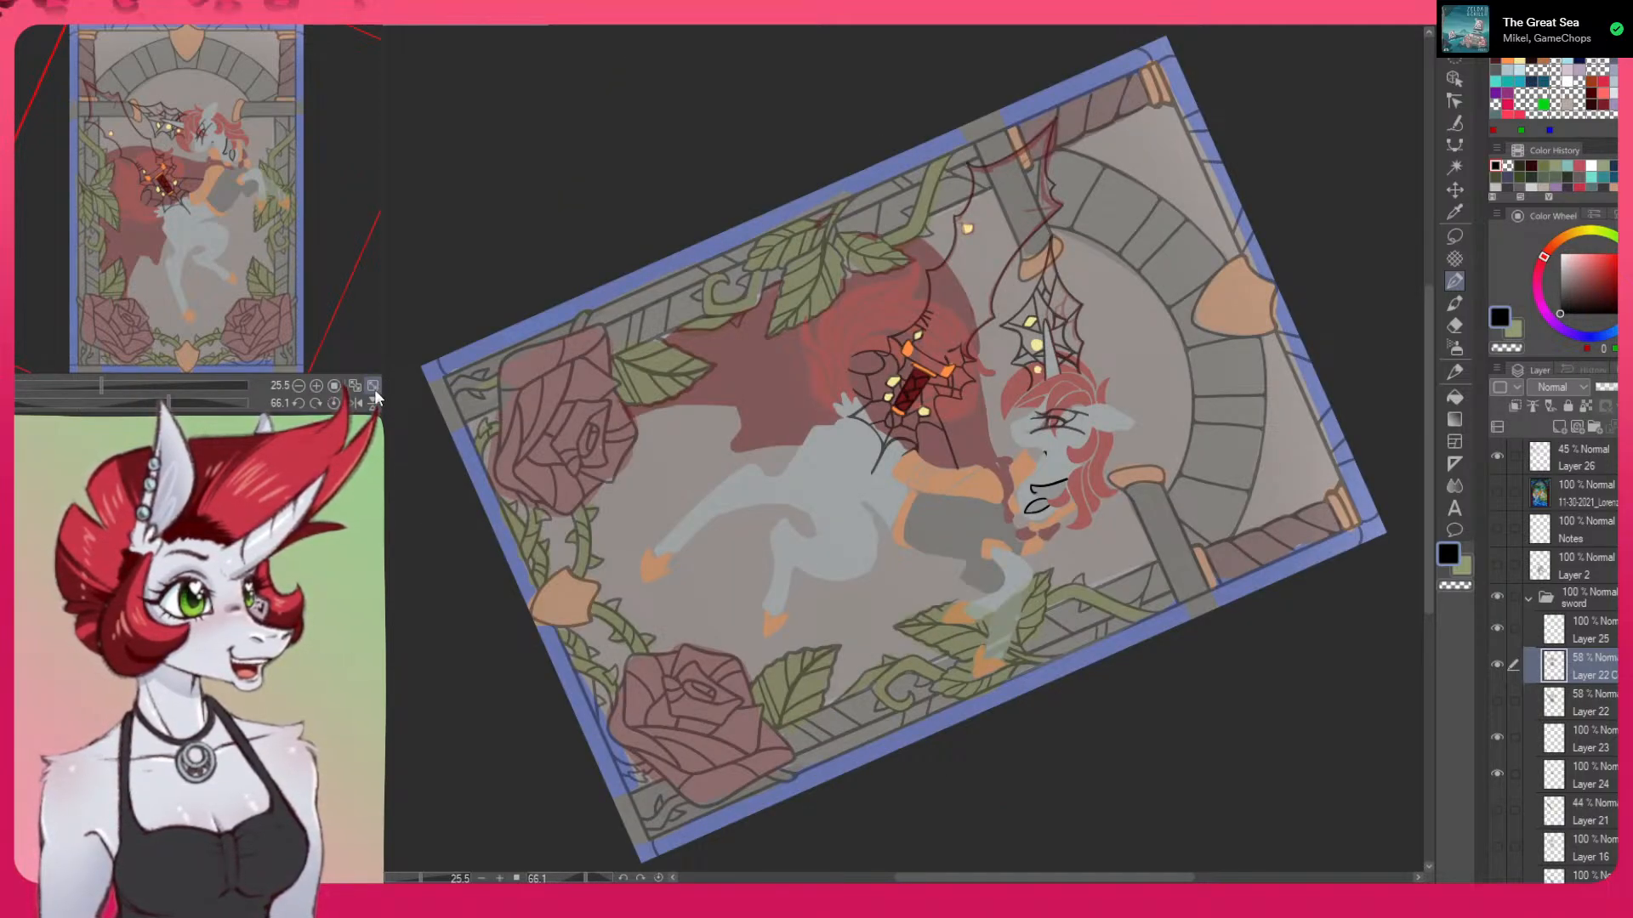
pyautogui.moveTo(1009, 431); pyautogui.dragTo(1031, 383)
pyautogui.moveTo(1034, 492); pyautogui.dragTo(1079, 648)
pyautogui.moveTo(1110, 583); pyautogui.dragTo(1129, 388)
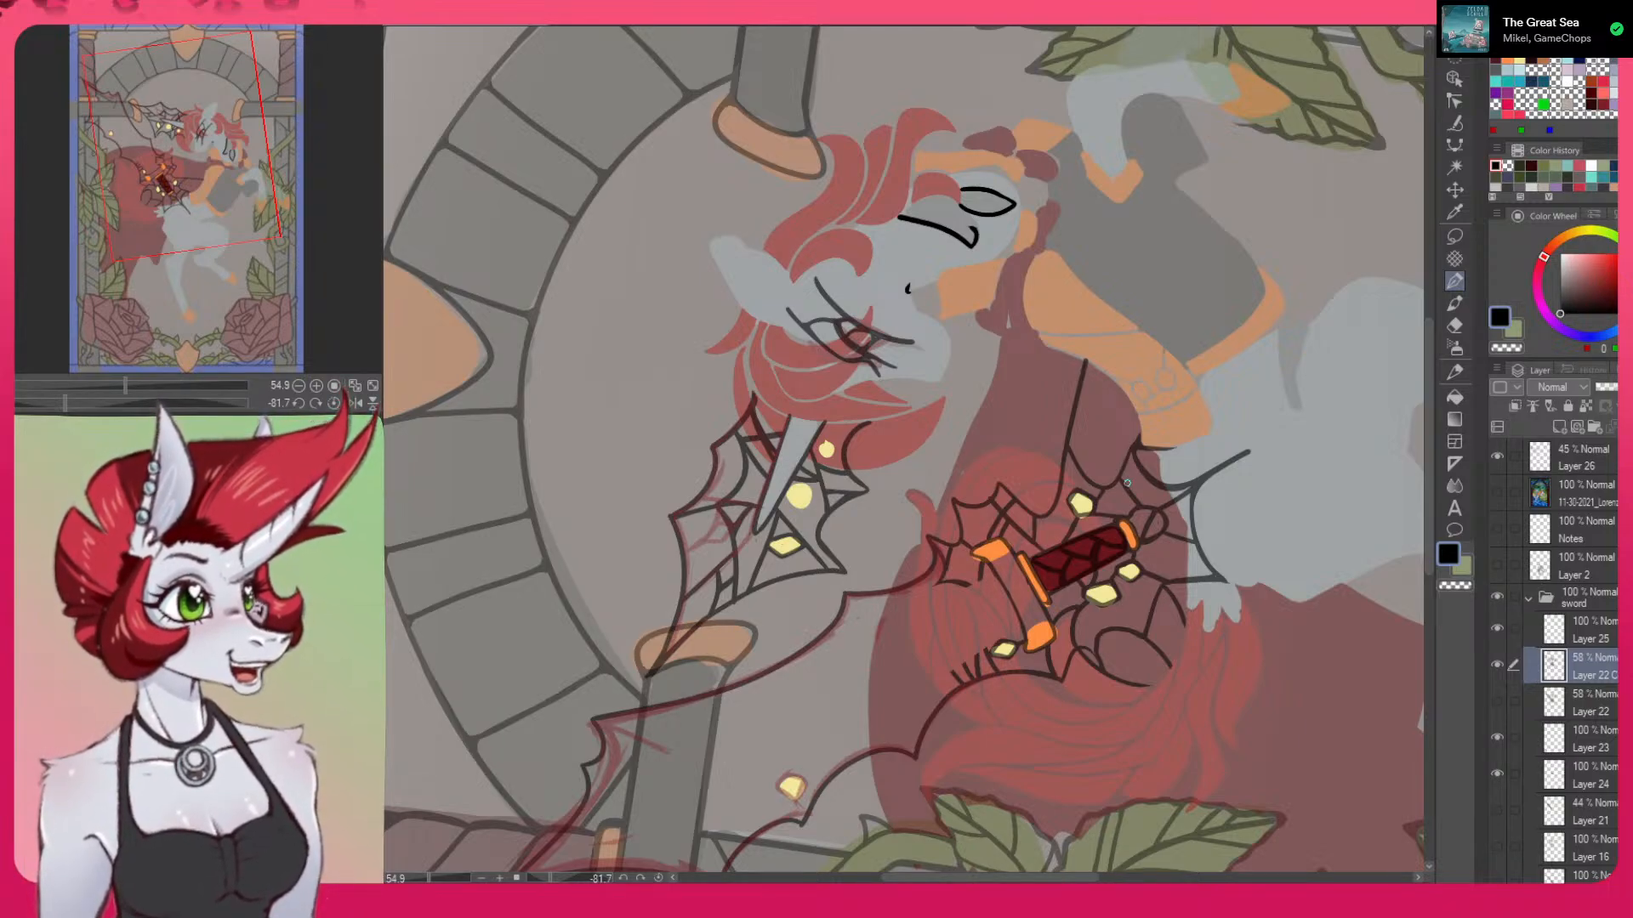
# Draw the sword blade as three straight parallel black lines from the guard, closed by a pointed tip over the pillar
pyautogui.moveTo(1134, 716); pyautogui.dragTo(1167, 464)
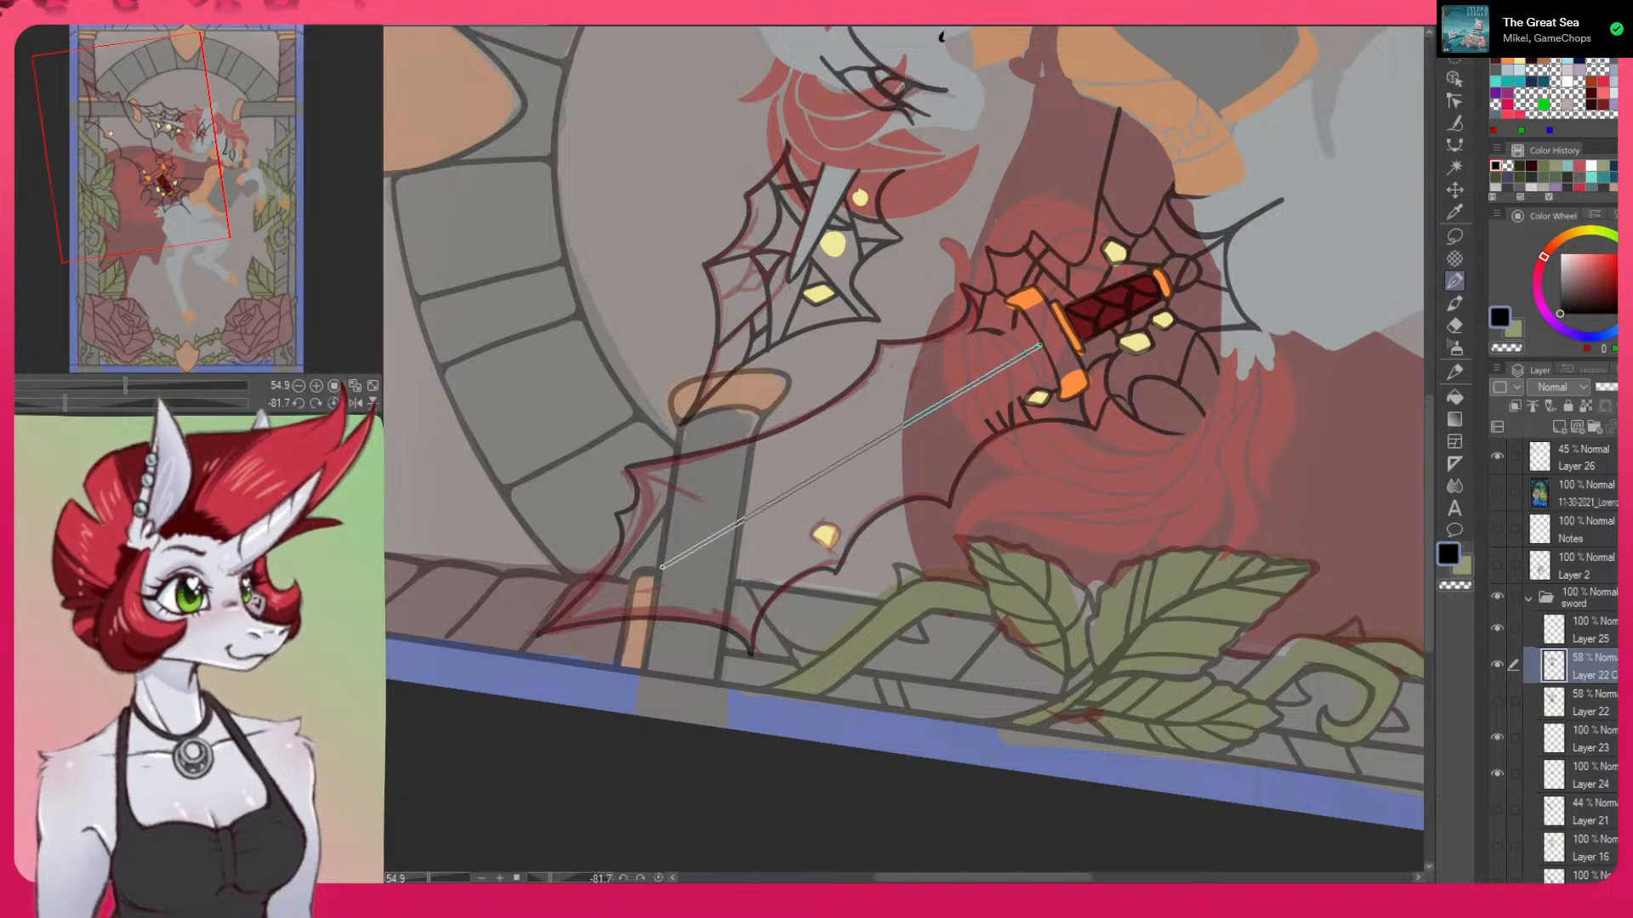
pyautogui.keyDown('shift'); pyautogui.click(653, 568); pyautogui.keyUp('shift')
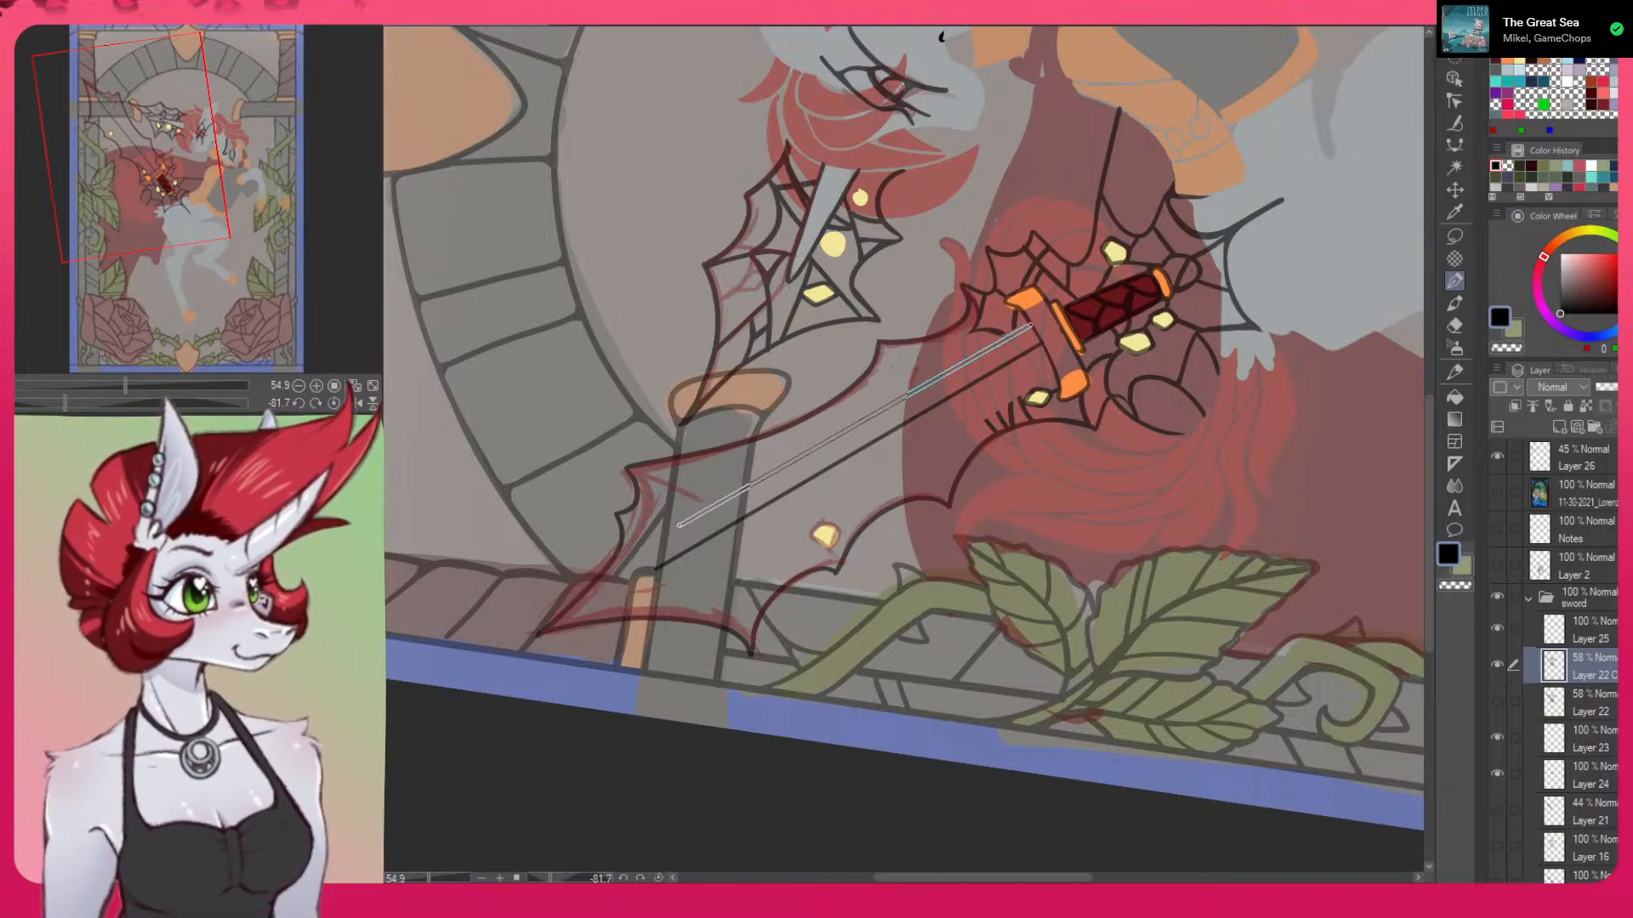
pyautogui.click(677, 526)
pyautogui.moveTo(1051, 366); pyautogui.dragTo(699, 571)
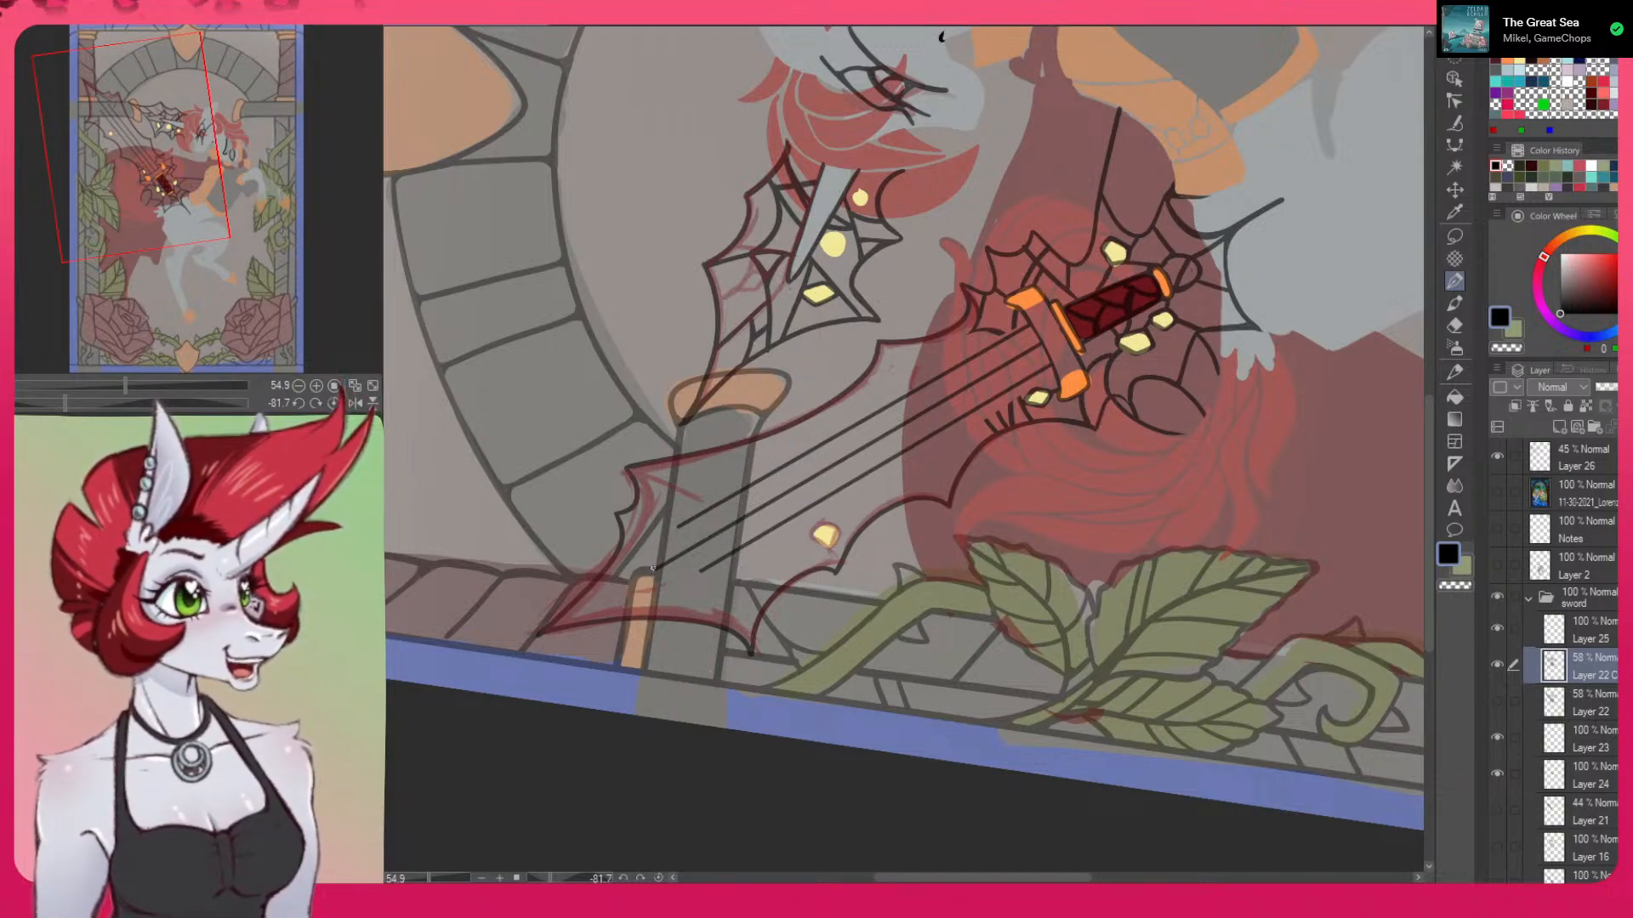
pyautogui.moveTo(655, 569); pyautogui.dragTo(678, 528)
pyautogui.moveTo(1284, 678); pyautogui.dragTo(553, 485)
pyautogui.moveTo(946, 178); pyautogui.dragTo(917, 217)
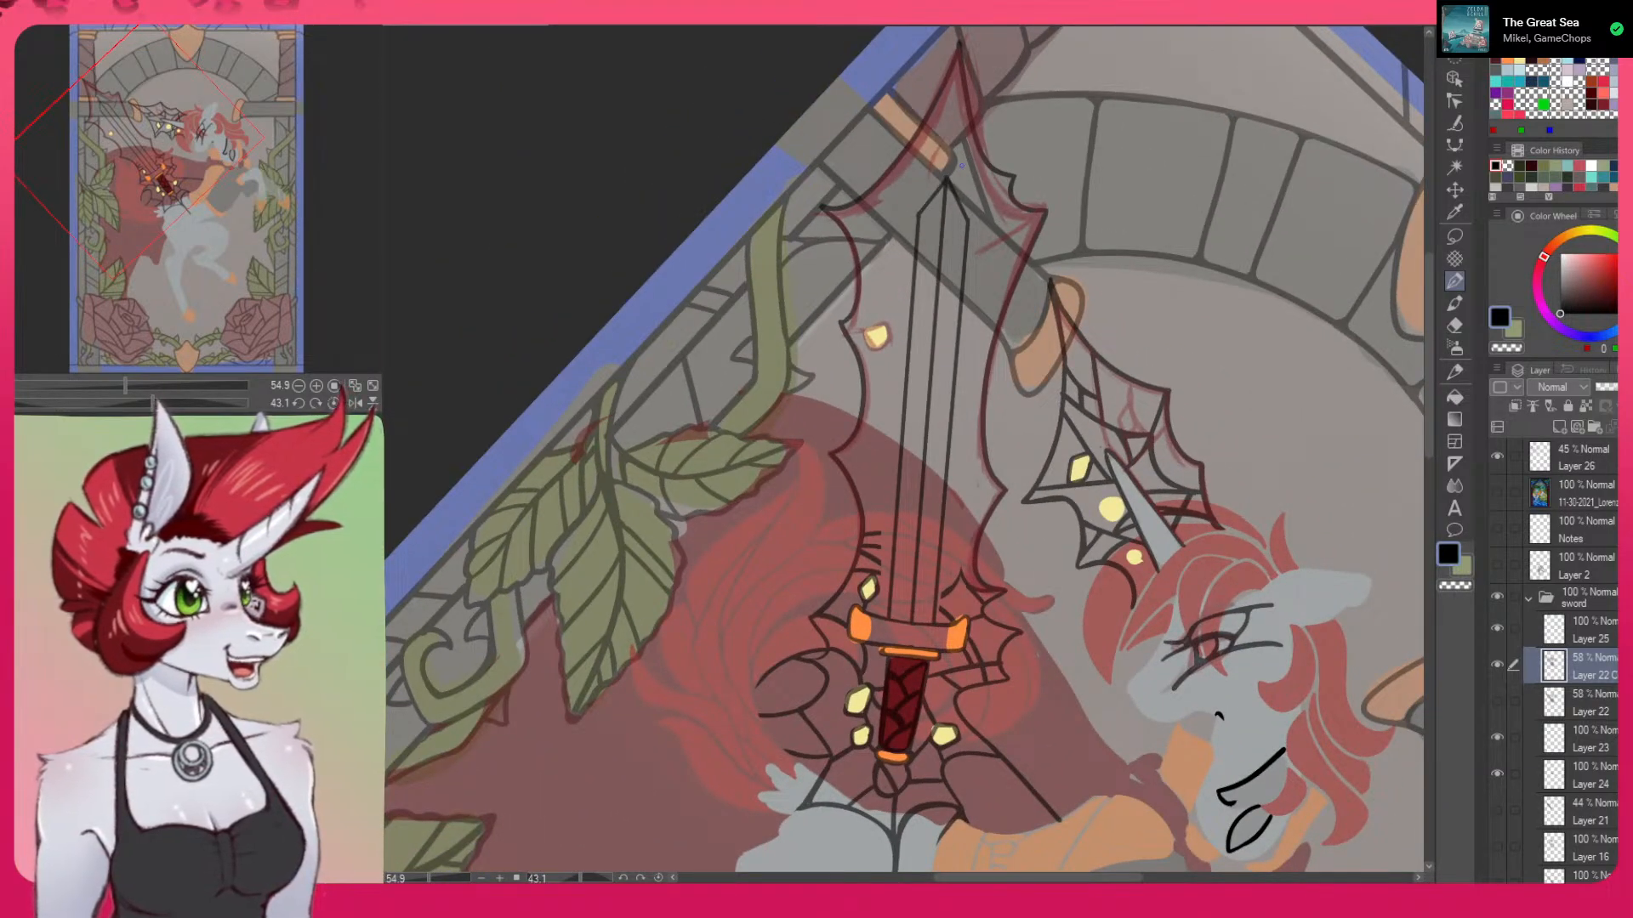
# Clean up the line ends at the blade's pointed tip with transparent color and return to black
pyautogui.scroll(4, 959, 165)
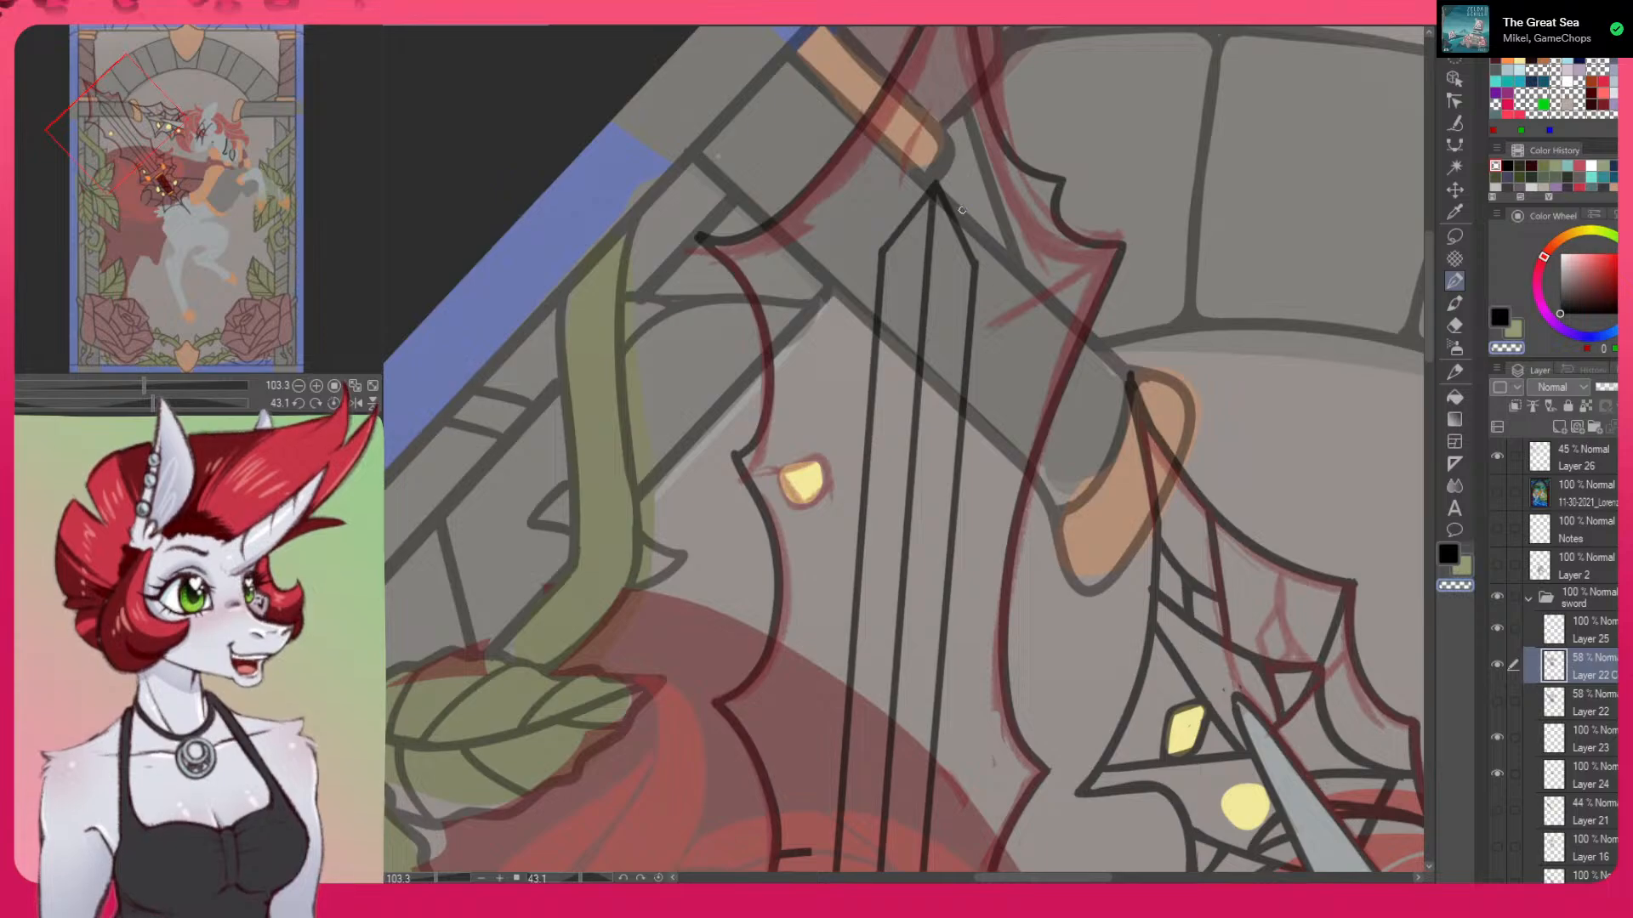
pyautogui.moveTo(1056, 593); pyautogui.dragTo(1000, 281)
pyautogui.moveTo(1086, 687); pyautogui.dragTo(1210, 670)
pyautogui.click(1448, 555)
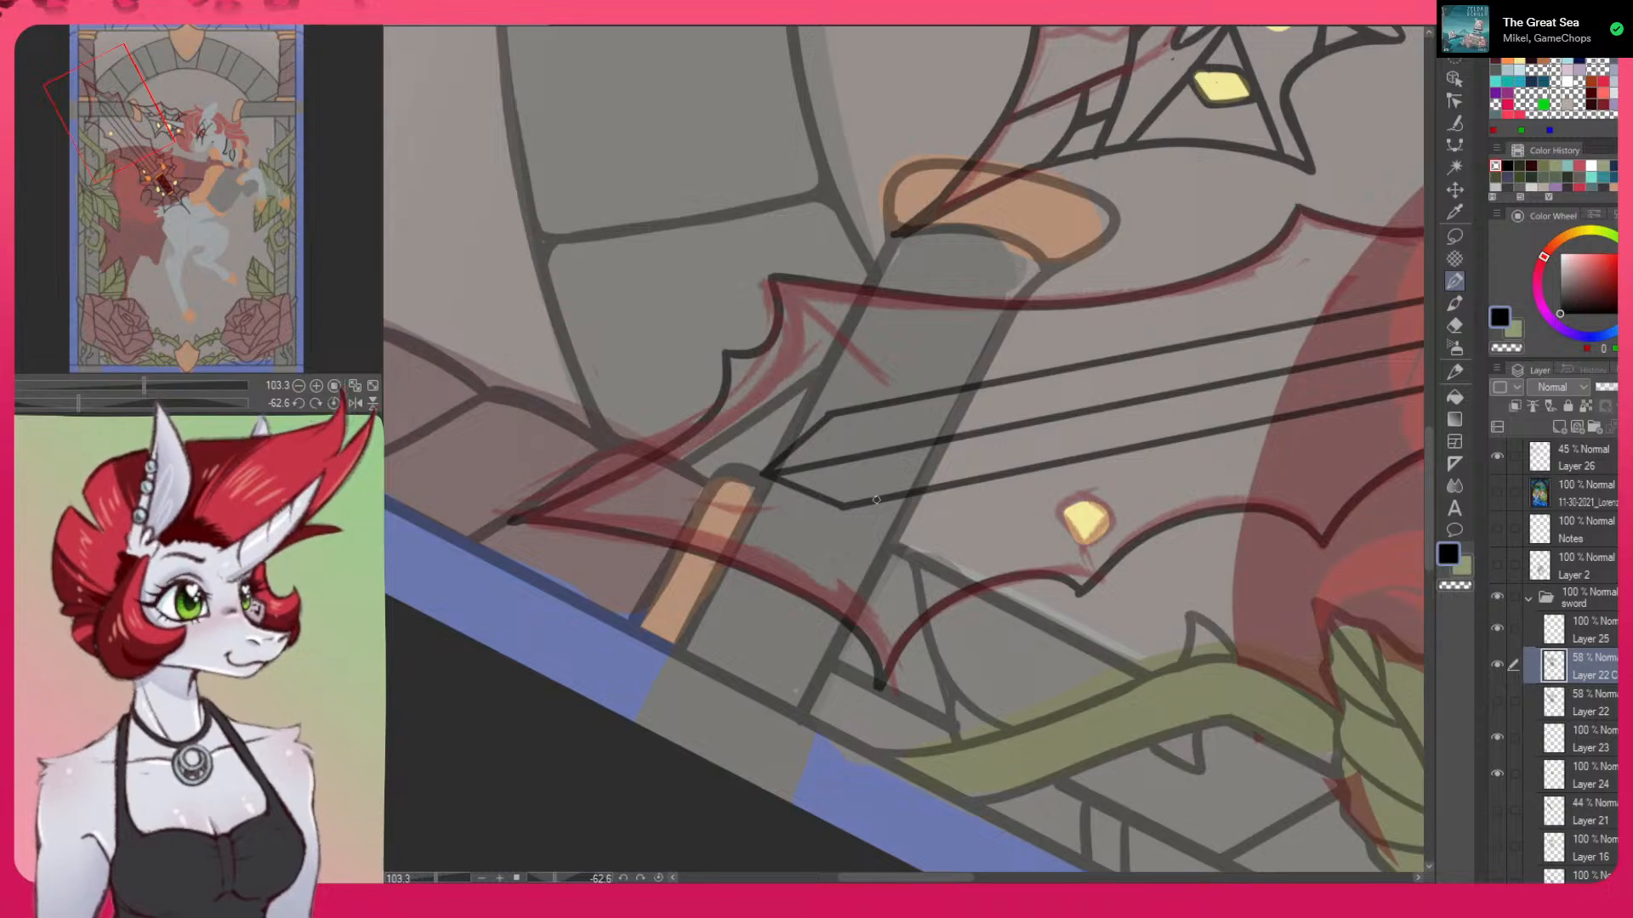
# Draw short black strands connecting the yellow gem beside the blade to the web edge and to the blade
pyautogui.moveTo(1190, 671); pyautogui.dragTo(752, 559)
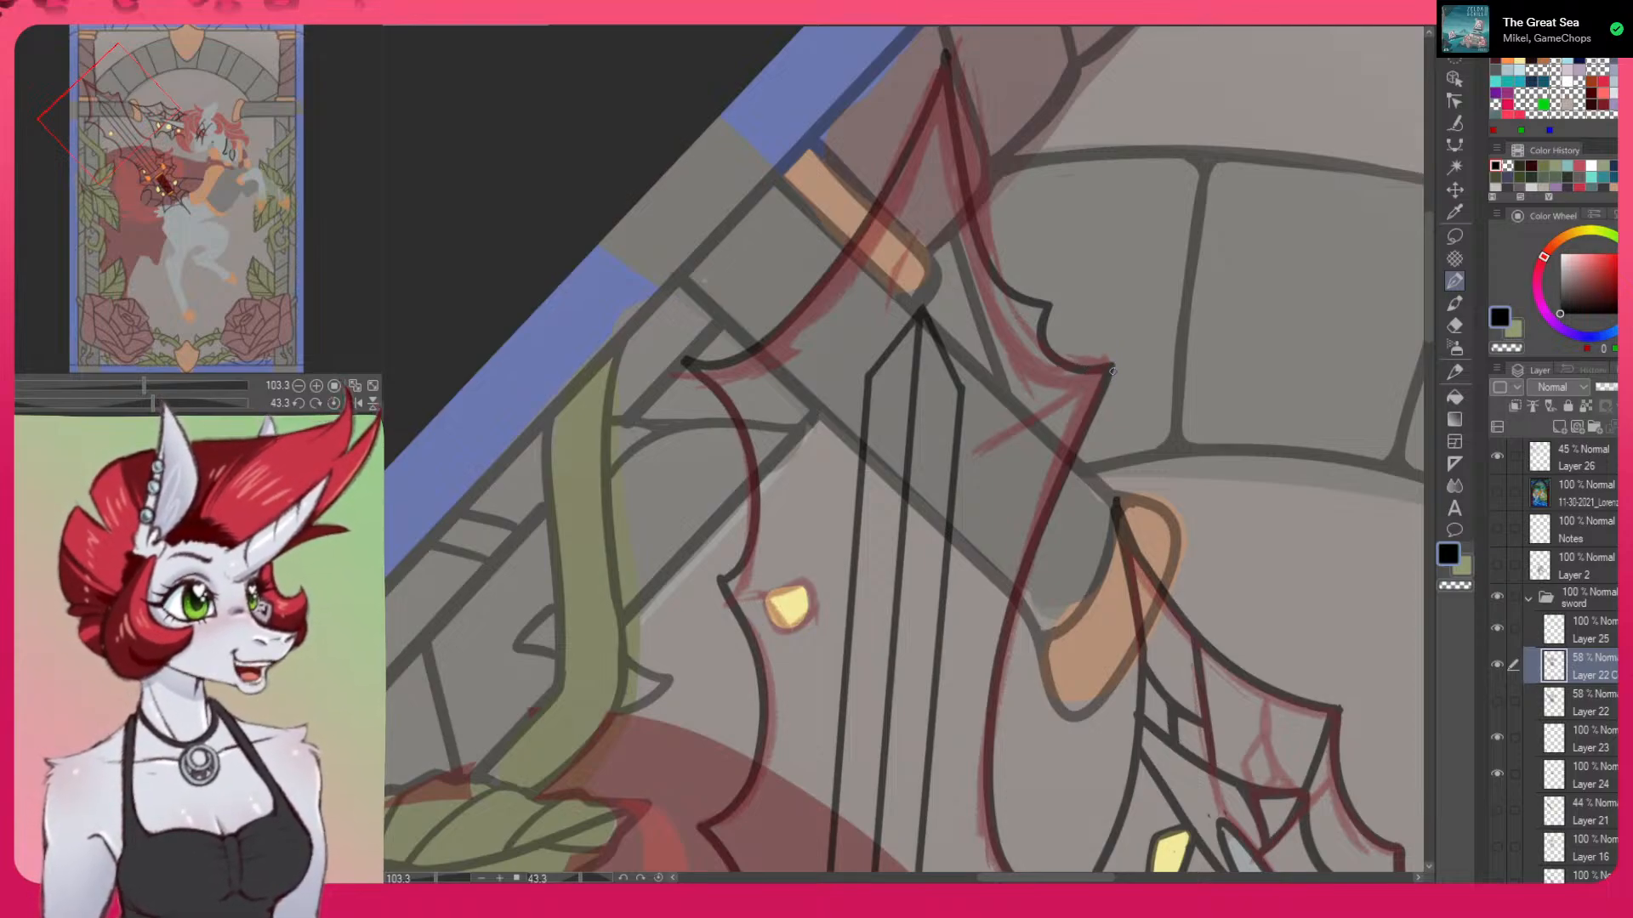
pyautogui.moveTo(1119, 357); pyautogui.dragTo(1114, 557)
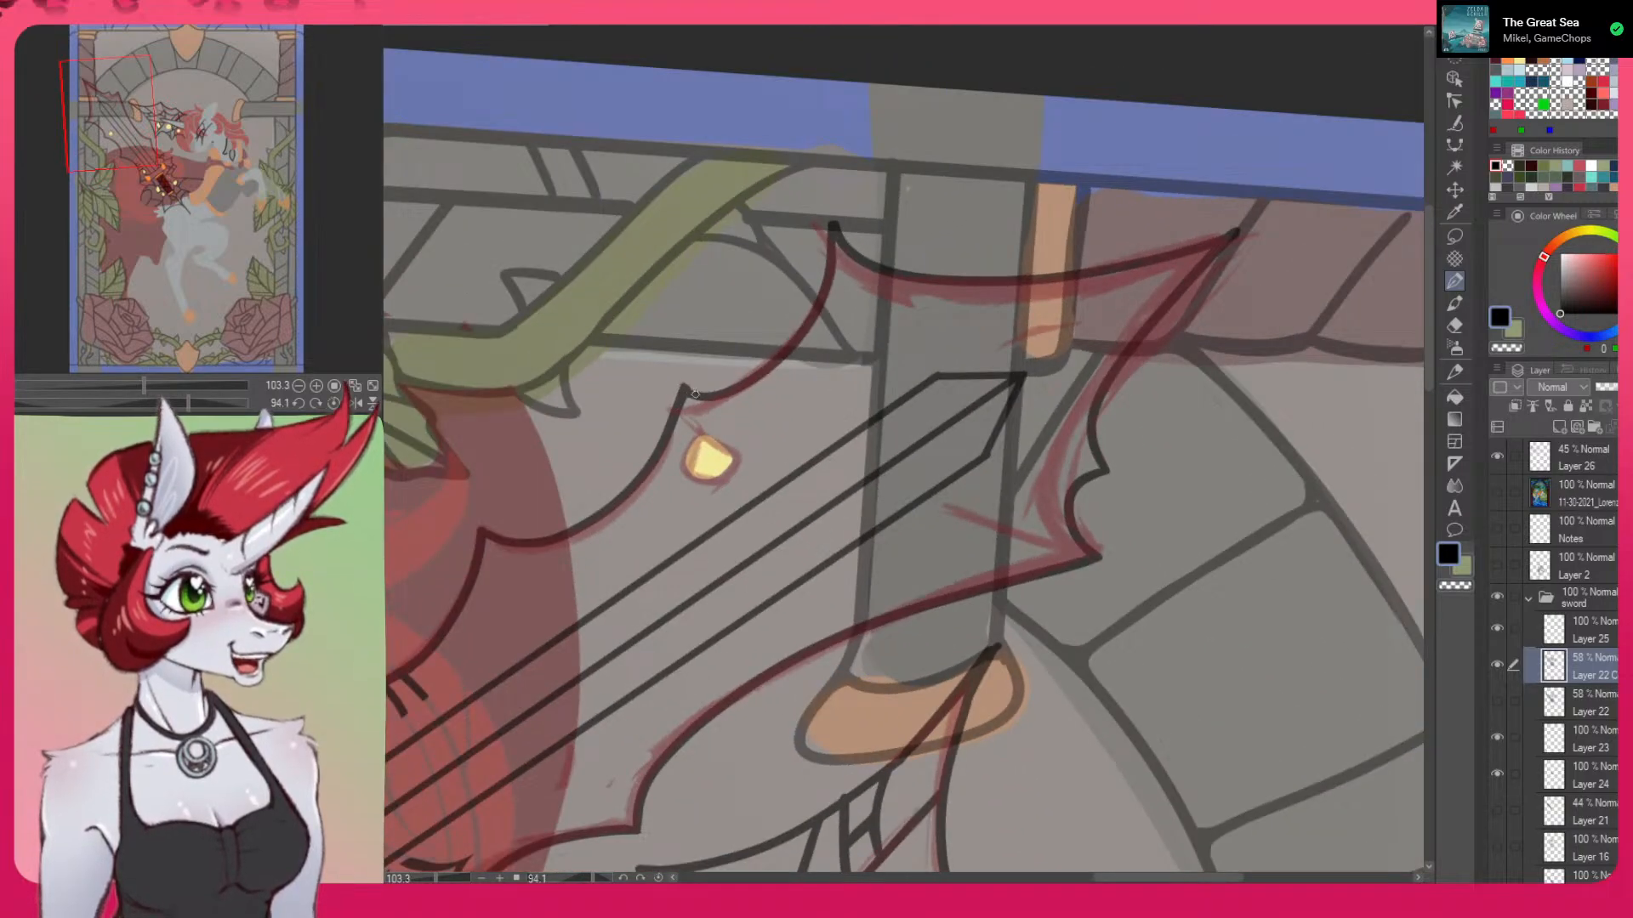
pyautogui.press('c')
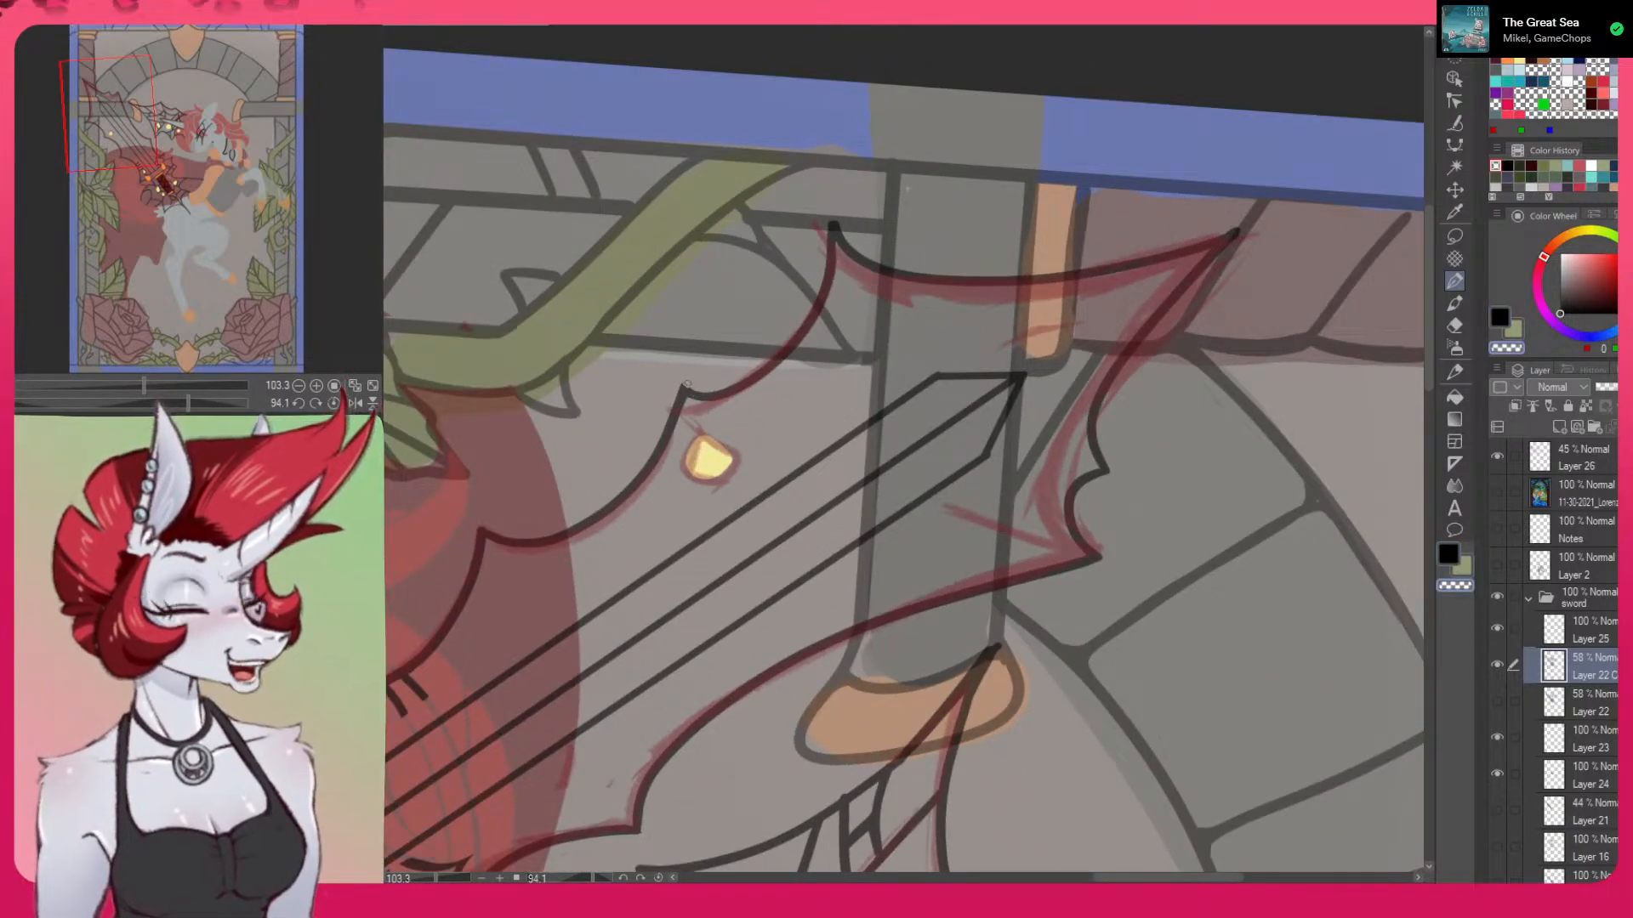
pyautogui.press('c')
pyautogui.moveTo(702, 433)
pyautogui.mouseDown()
pyautogui.moveTo(705, 476)
pyautogui.moveTo(1025, 628)
pyautogui.moveTo(1039, 625)
pyautogui.moveTo(991, 606)
pyautogui.moveTo(1000, 584)
pyautogui.moveTo(1031, 597)
pyautogui.moveTo(1037, 626)
pyautogui.moveTo(1061, 561)
pyautogui.mouseUp()
pyautogui.moveTo(991, 630)
pyautogui.mouseDown()
pyautogui.moveTo(985, 663)
pyautogui.moveTo(977, 636)
pyautogui.moveTo(956, 644)
pyautogui.moveTo(1049, 658)
pyautogui.mouseUp()
pyautogui.moveTo(1264, 672); pyautogui.dragTo(1158, 445)
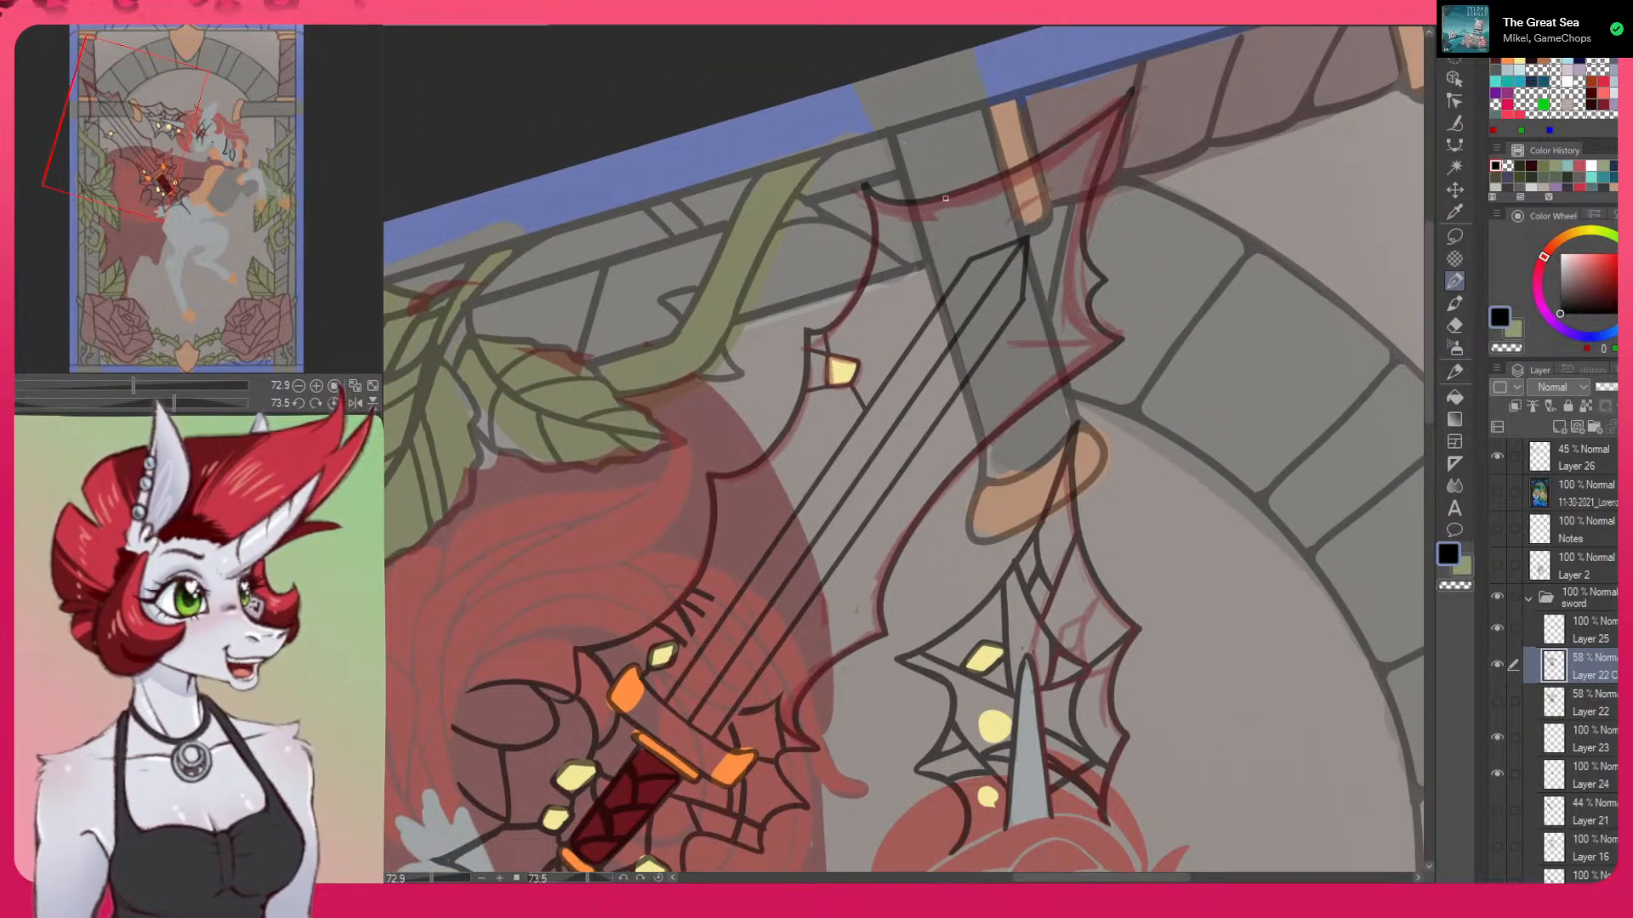
# Draw black strands linking the blade near its tip to the web's edge and outer corner on both sides
pyautogui.moveTo(939, 202)
pyautogui.mouseDown()
pyautogui.moveTo(969, 255)
pyautogui.moveTo(944, 209)
pyautogui.moveTo(968, 252)
pyautogui.moveTo(961, 231)
pyautogui.mouseUp()
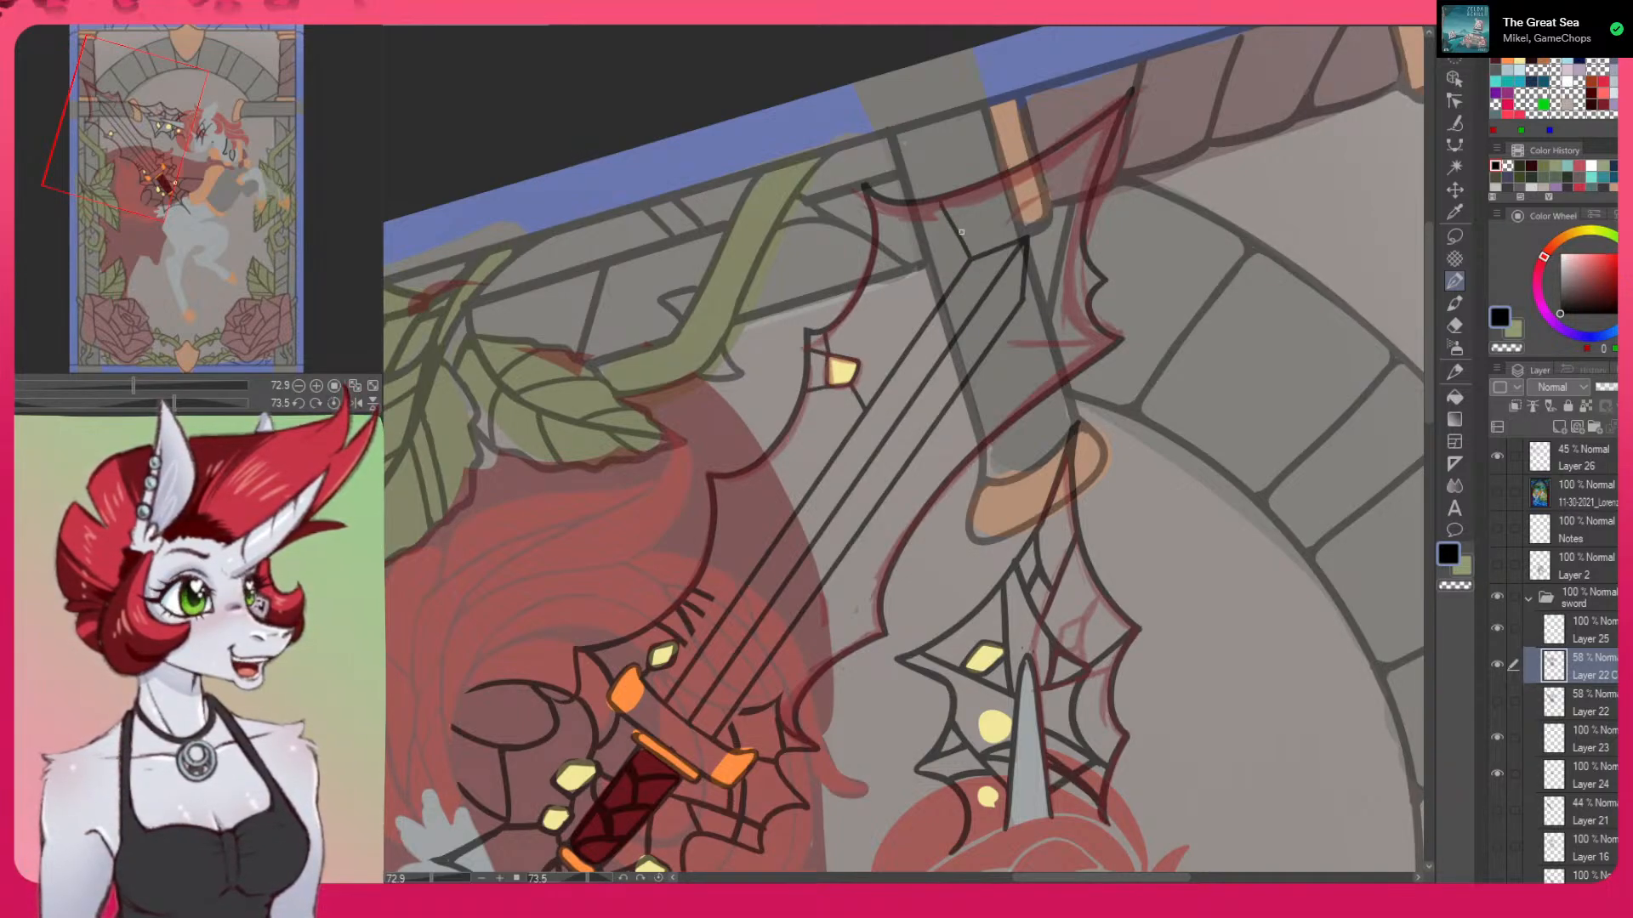
pyautogui.moveTo(940, 200)
pyautogui.mouseDown()
pyautogui.moveTo(967, 258)
pyautogui.moveTo(1223, 426)
pyautogui.moveTo(1139, 118)
pyautogui.moveTo(1101, 364)
pyautogui.mouseUp()
pyautogui.moveTo(906, 356); pyautogui.dragTo(893, 464)
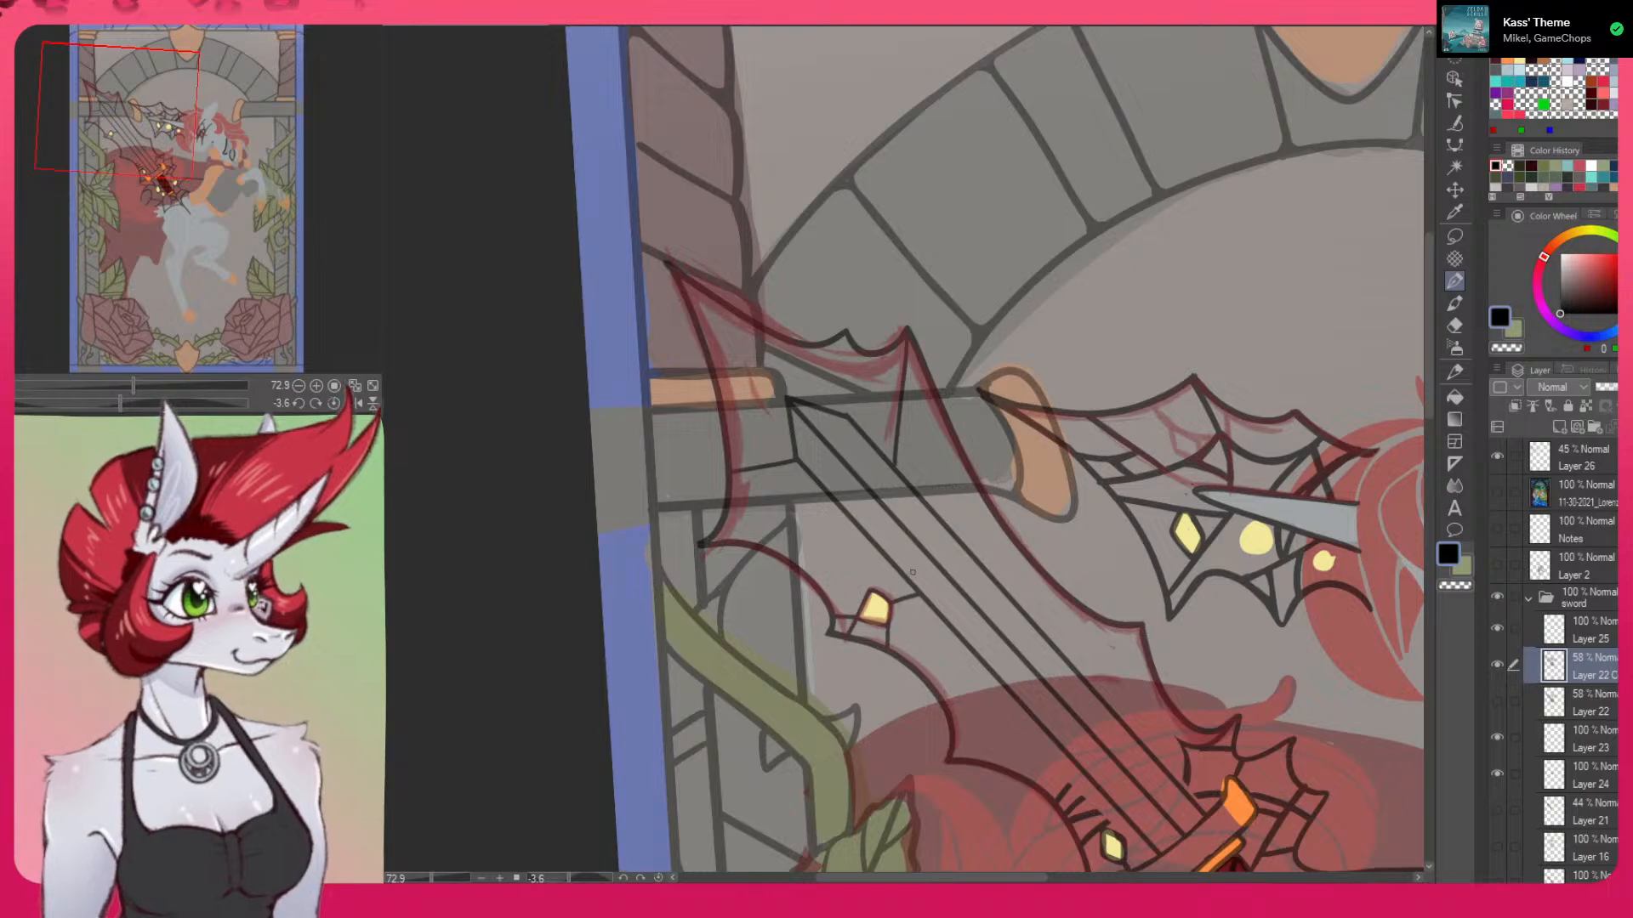
# Review the sword and web line art by toggling its layer's visibility, rotating the canvas and viewing the whole card upright
pyautogui.press('c')
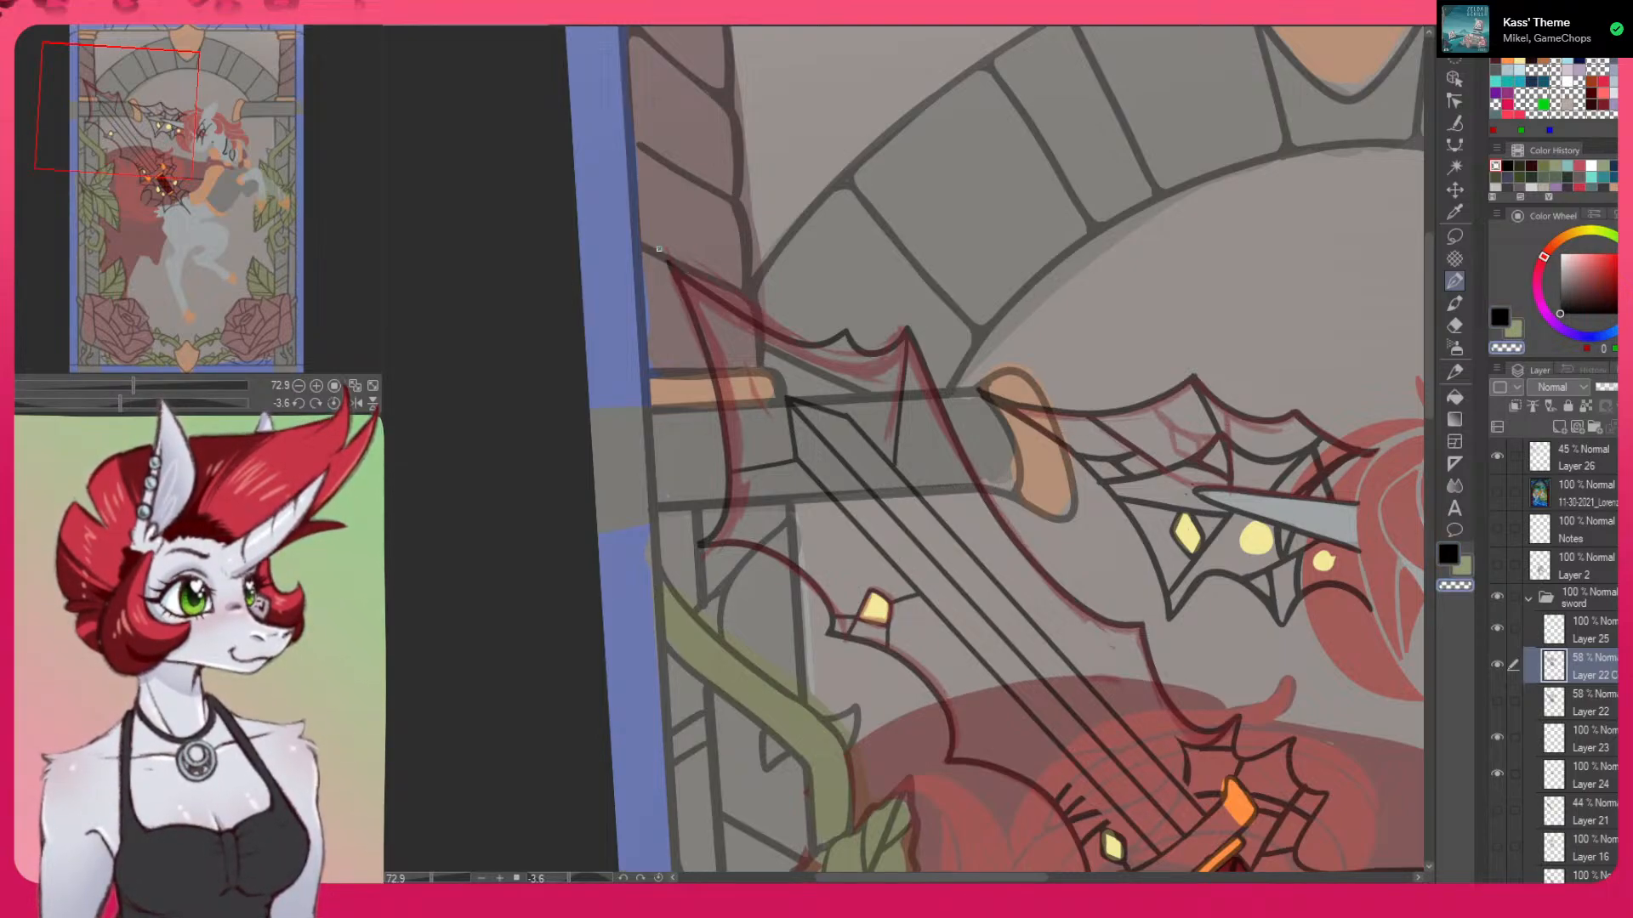
pyautogui.moveTo(1202, 513); pyautogui.dragTo(997, 684)
pyautogui.click(1448, 555)
pyautogui.moveTo(1277, 859); pyautogui.dragTo(1333, 580)
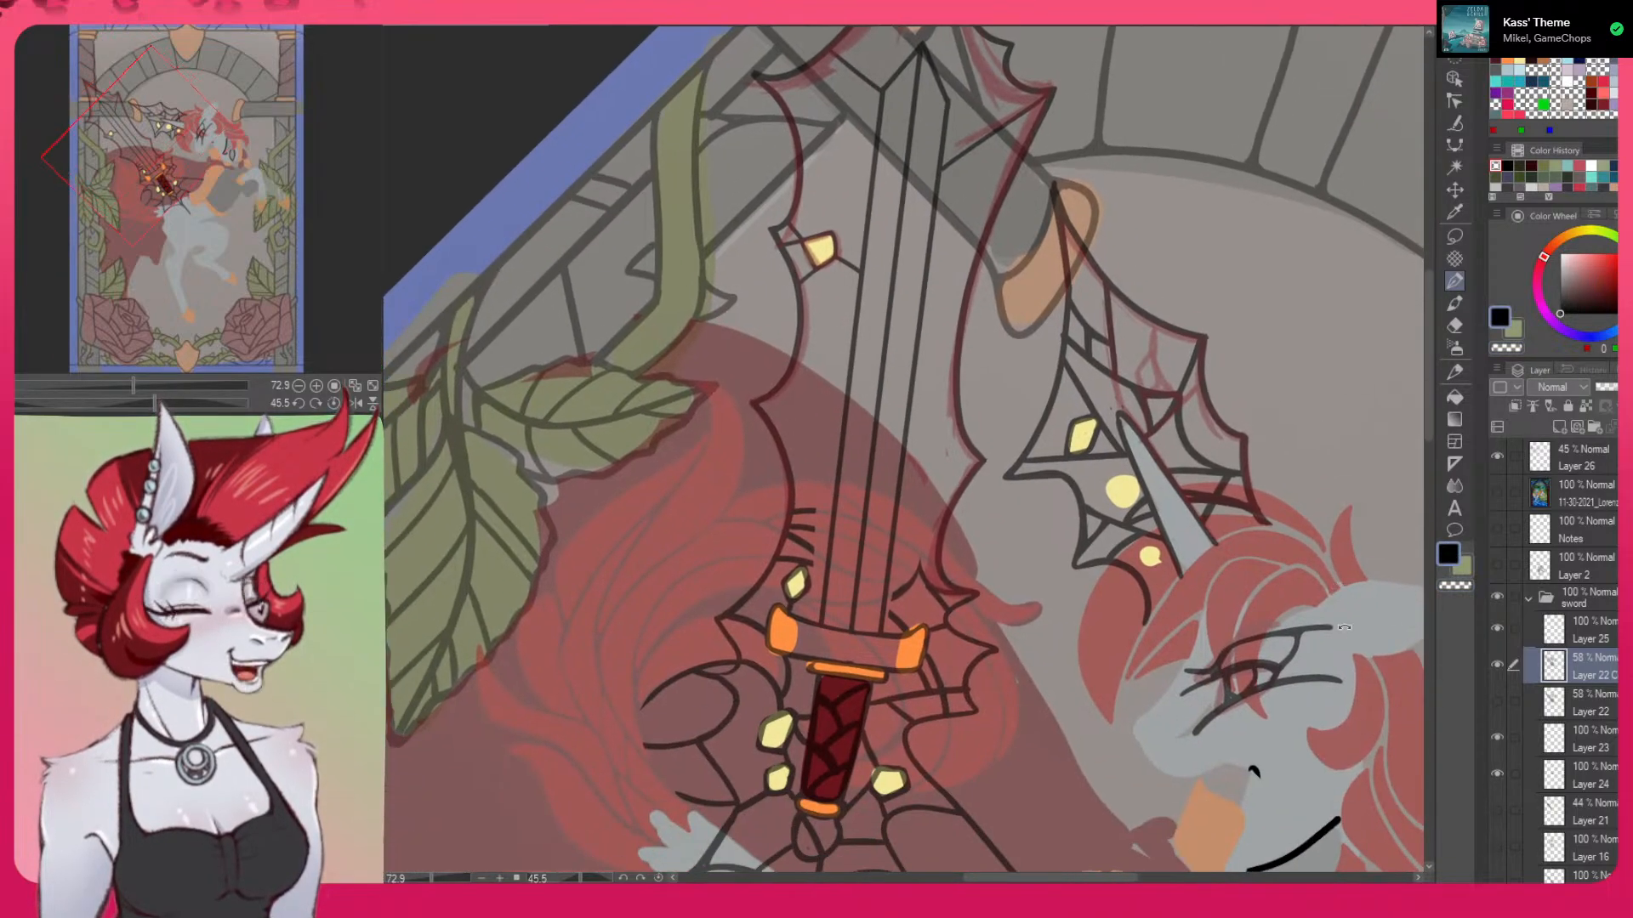
pyautogui.moveTo(1122, 656); pyautogui.dragTo(1231, 425)
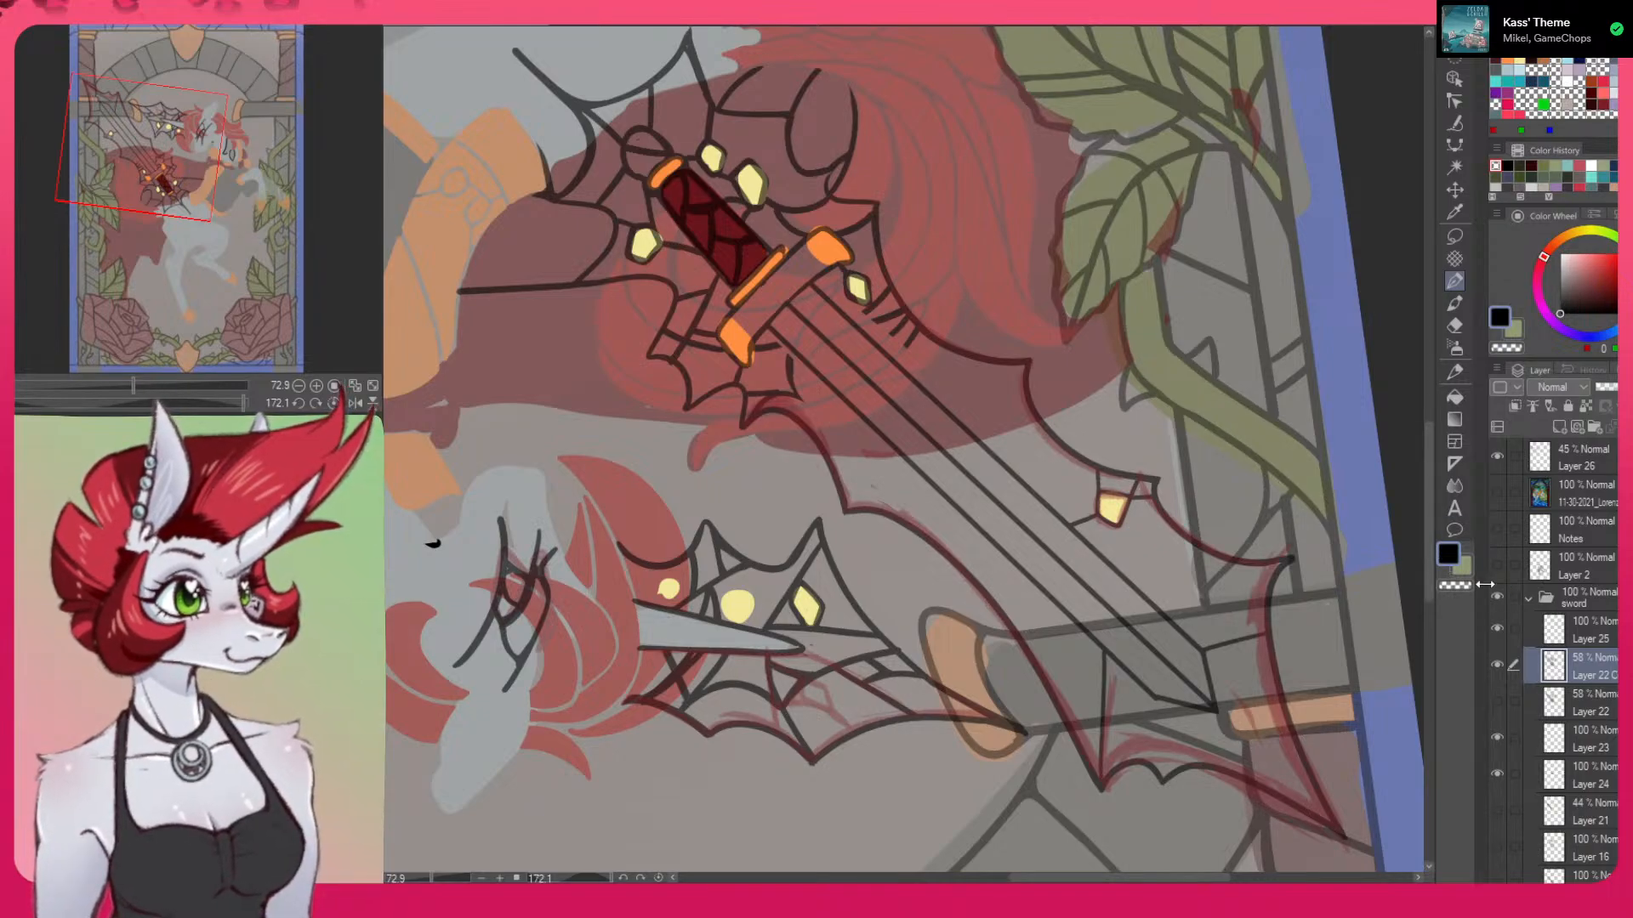
pyautogui.click(1497, 663)
pyautogui.click(1496, 666)
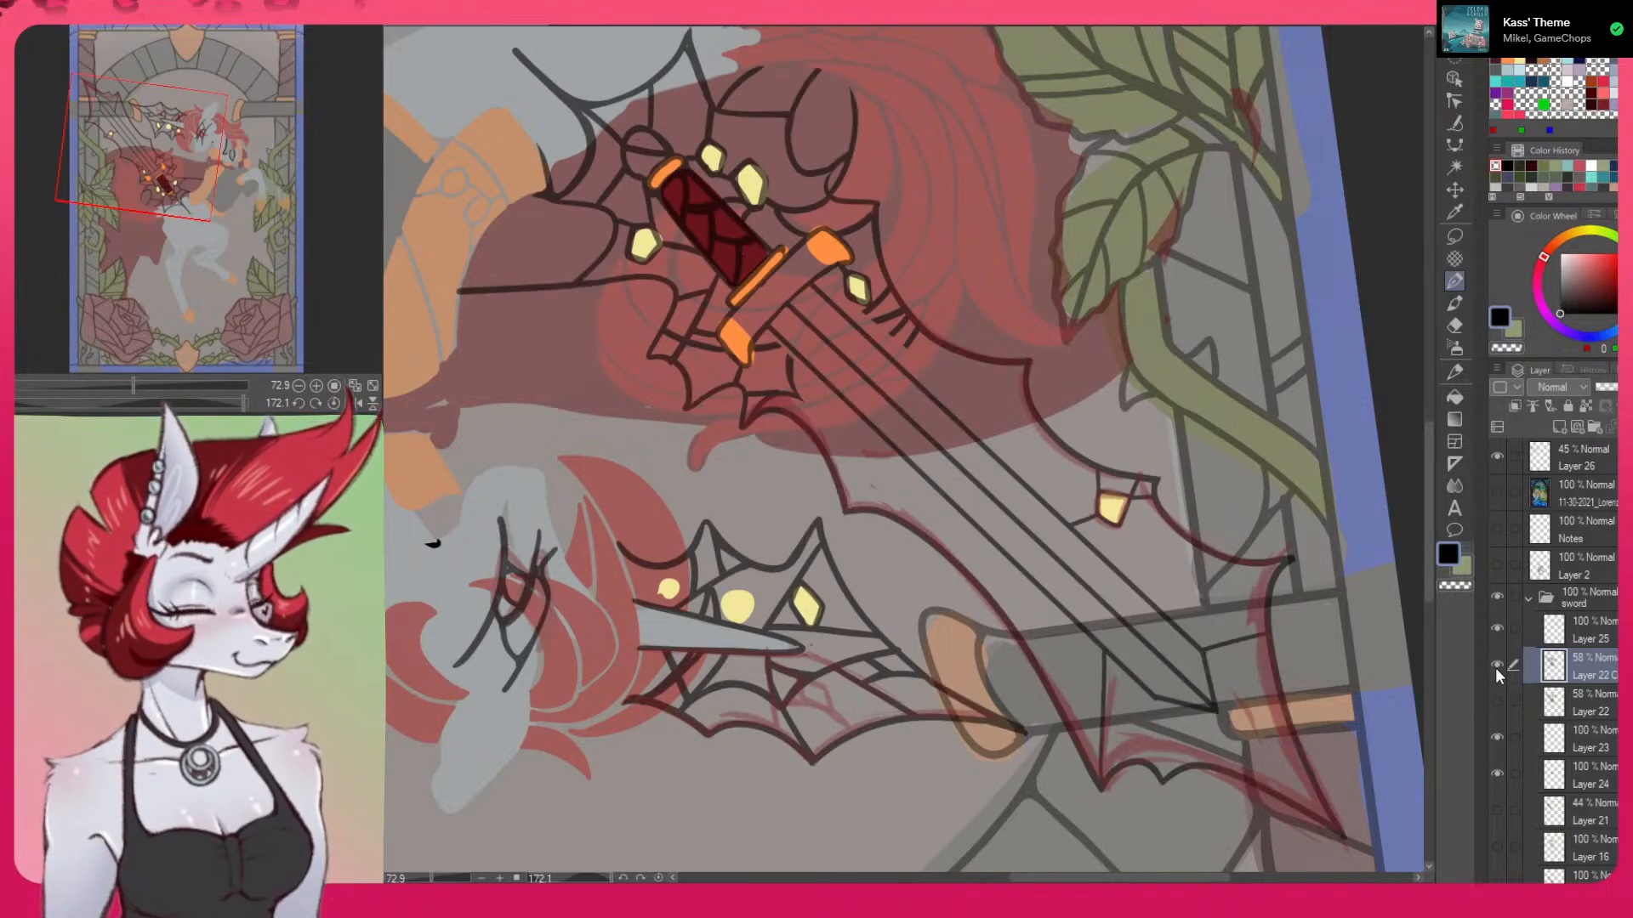
pyautogui.moveTo(1137, 747); pyautogui.dragTo(829, 85)
pyautogui.moveTo(1106, 714); pyautogui.dragTo(1127, 589)
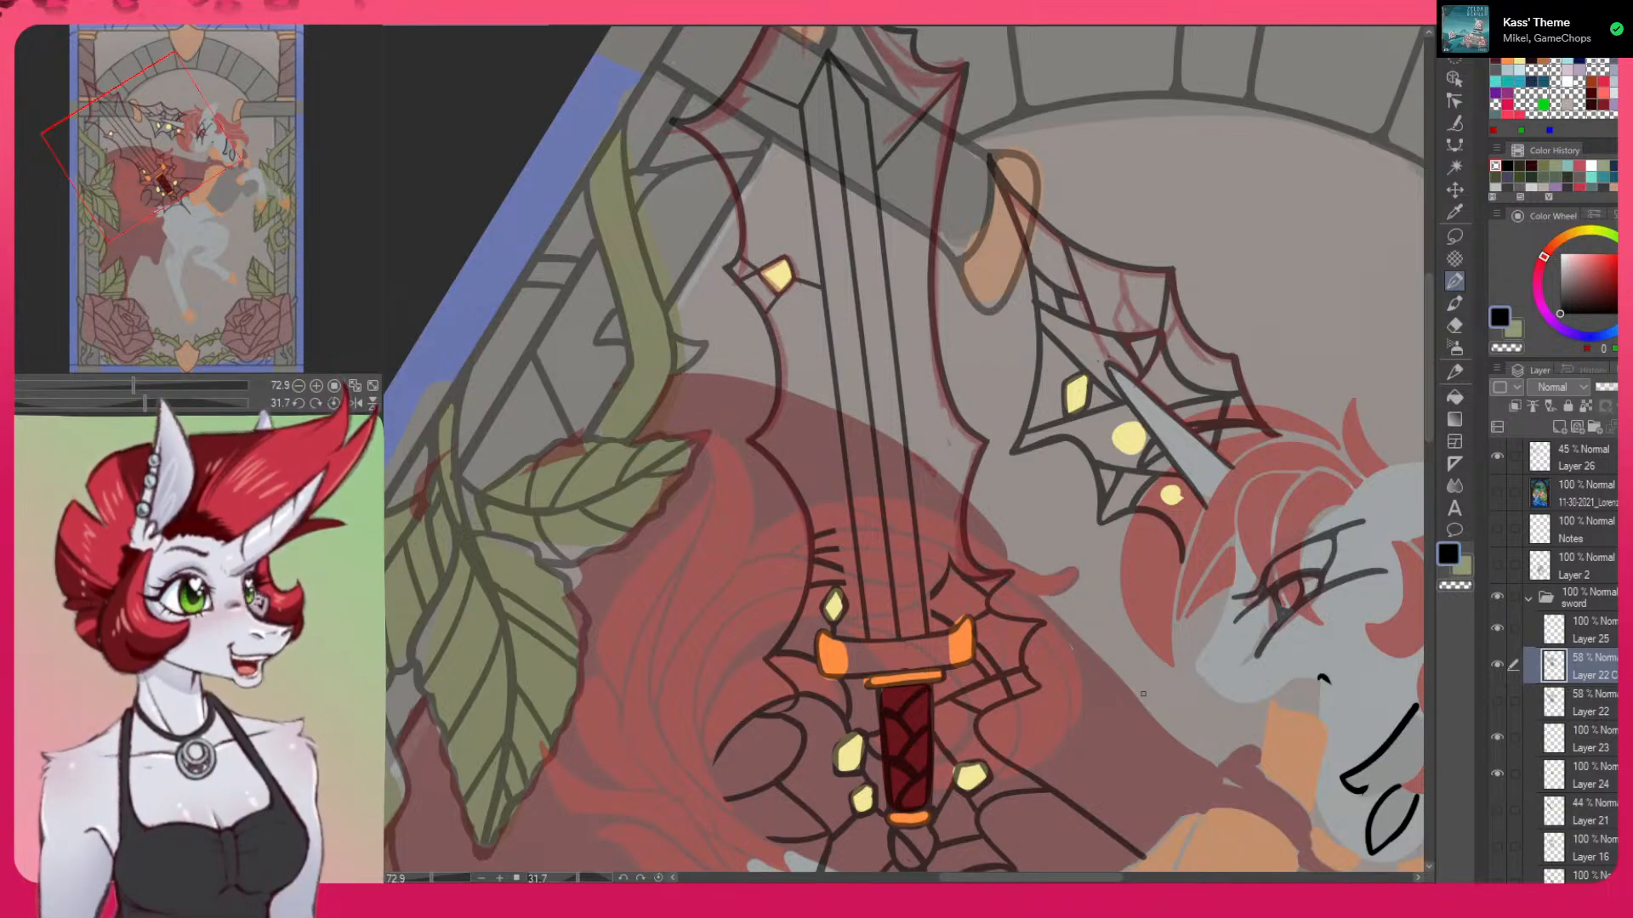
pyautogui.click(372, 388)
pyautogui.click(317, 404)
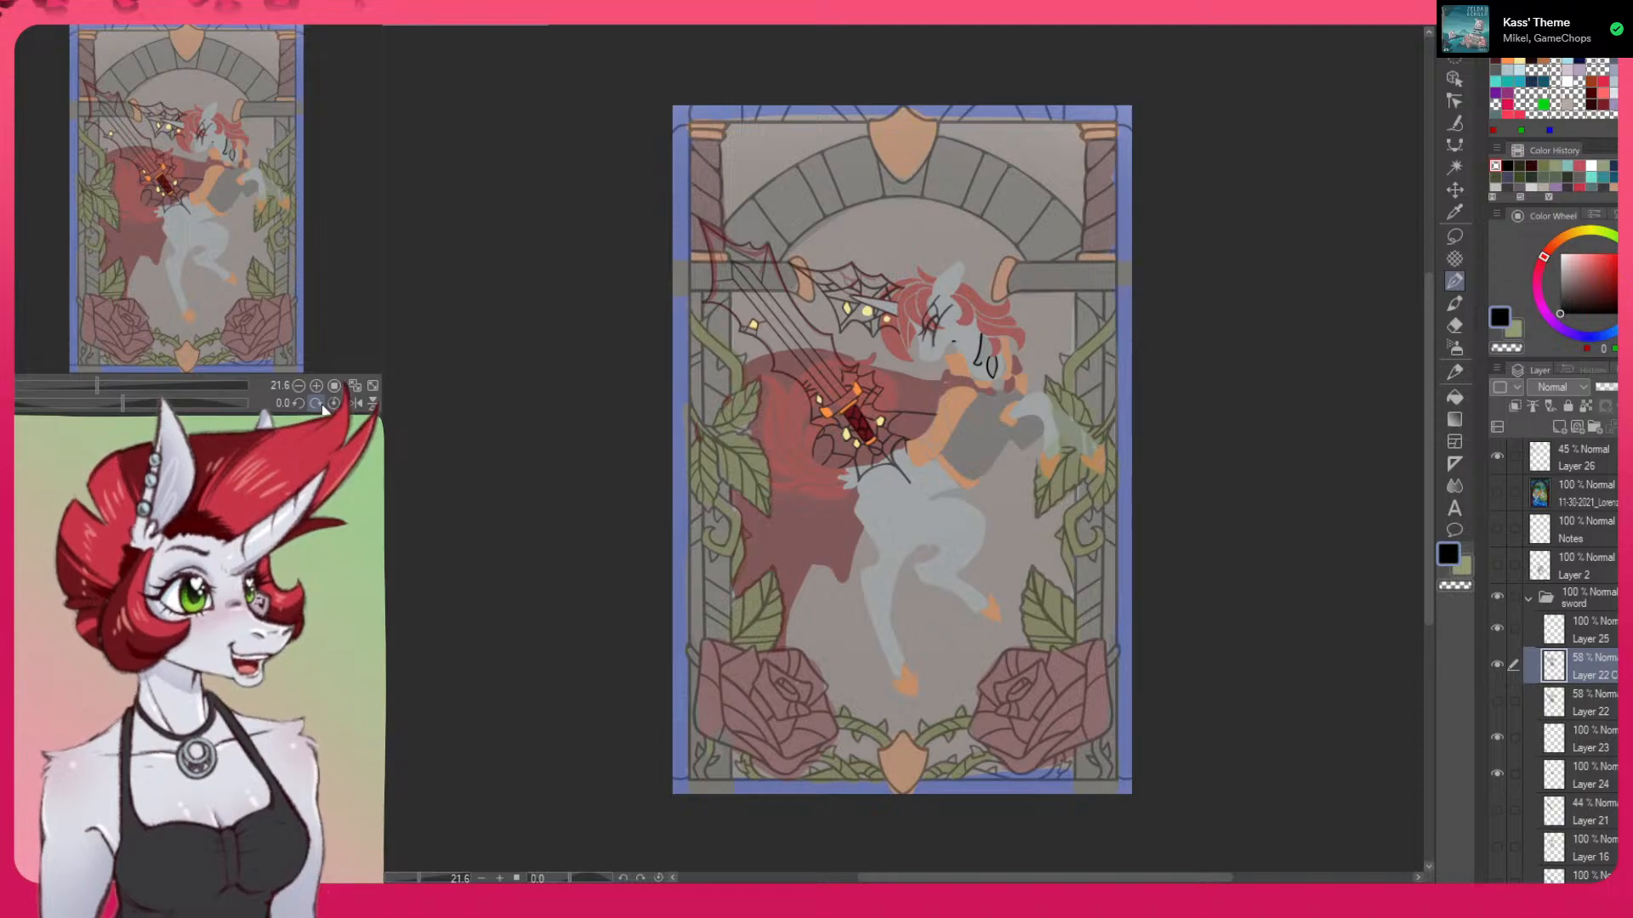
# Examine the sword and horn web line art up close from several canvas rotations
pyautogui.moveTo(885, 375); pyautogui.dragTo(954, 350)
pyautogui.moveTo(960, 367); pyautogui.dragTo(1108, 554)
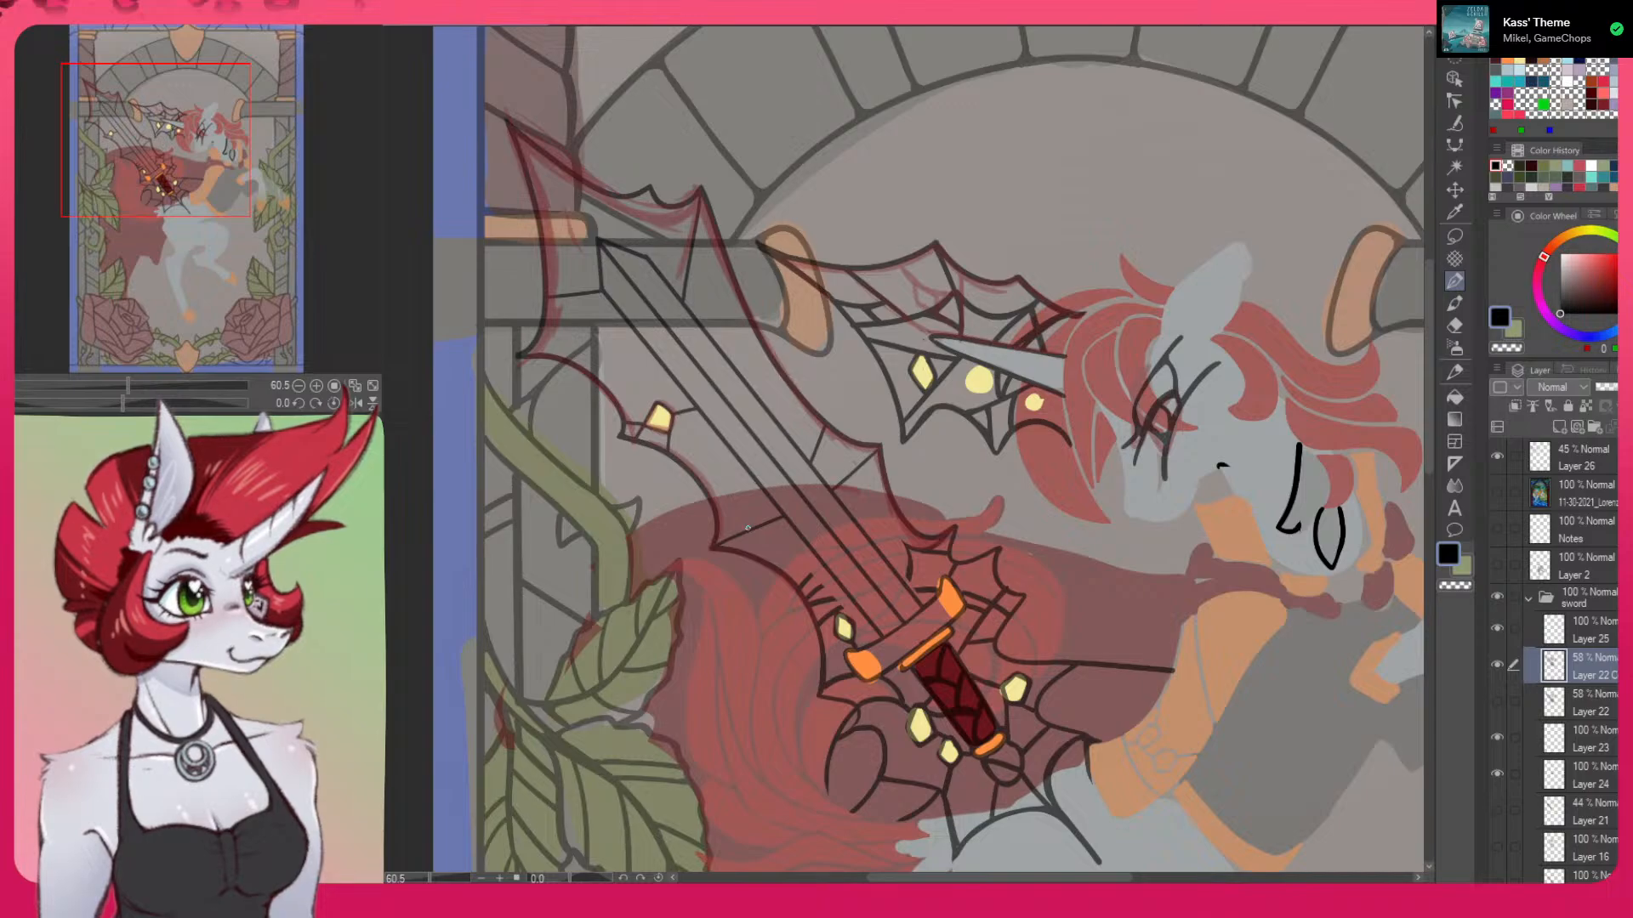
pyautogui.moveTo(747, 528); pyautogui.dragTo(895, 366)
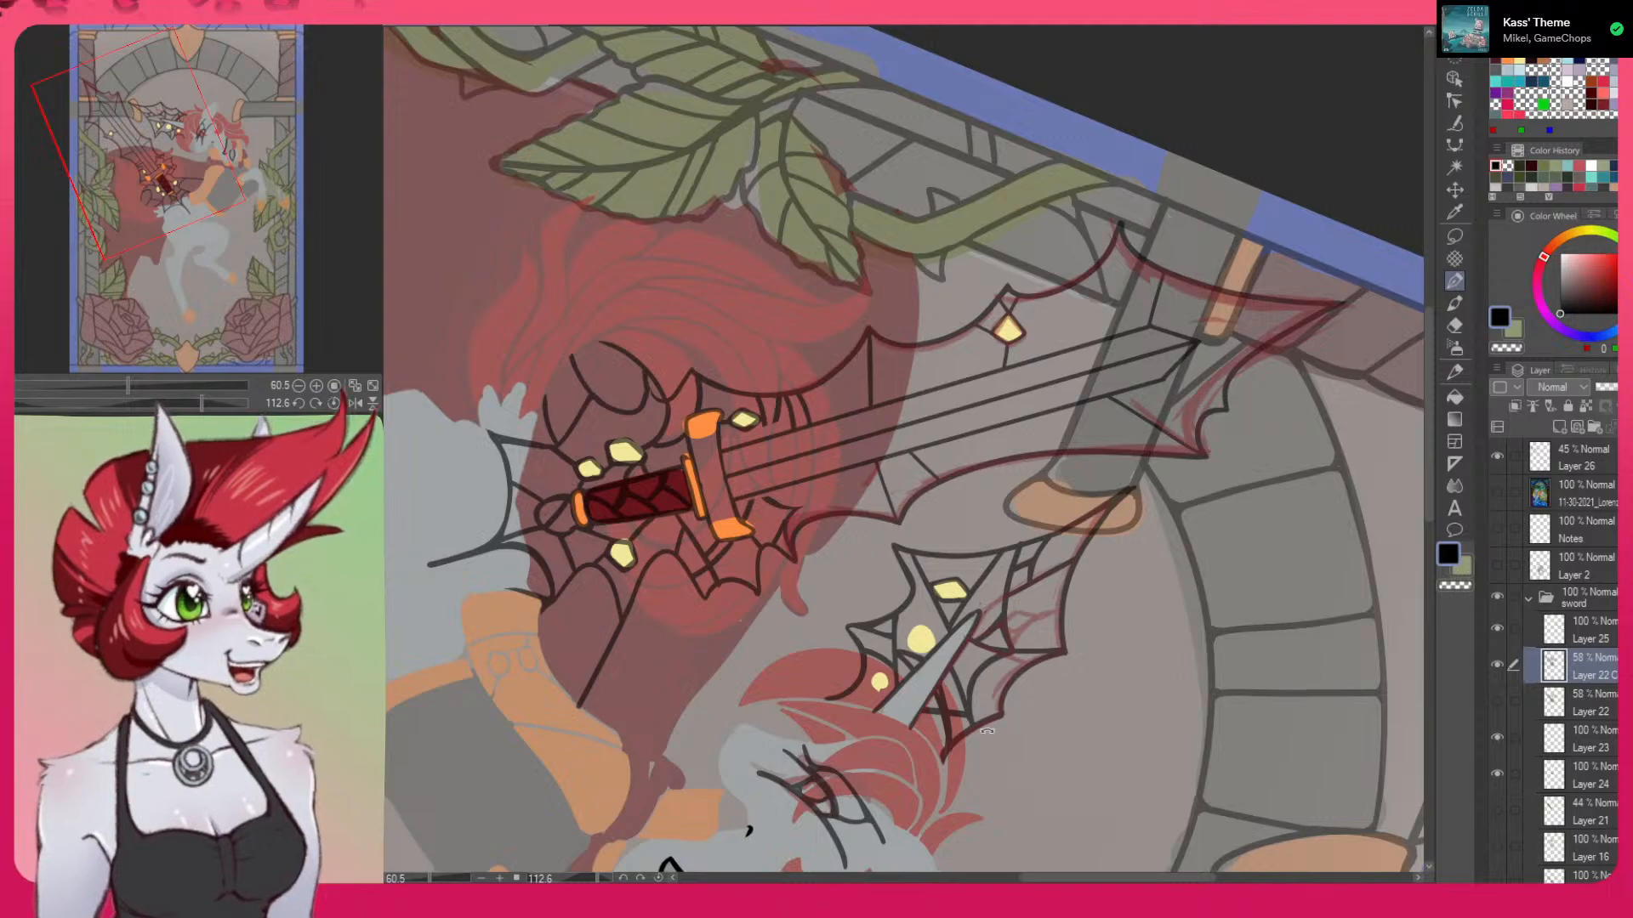
pyautogui.moveTo(977, 730); pyautogui.dragTo(1115, 271)
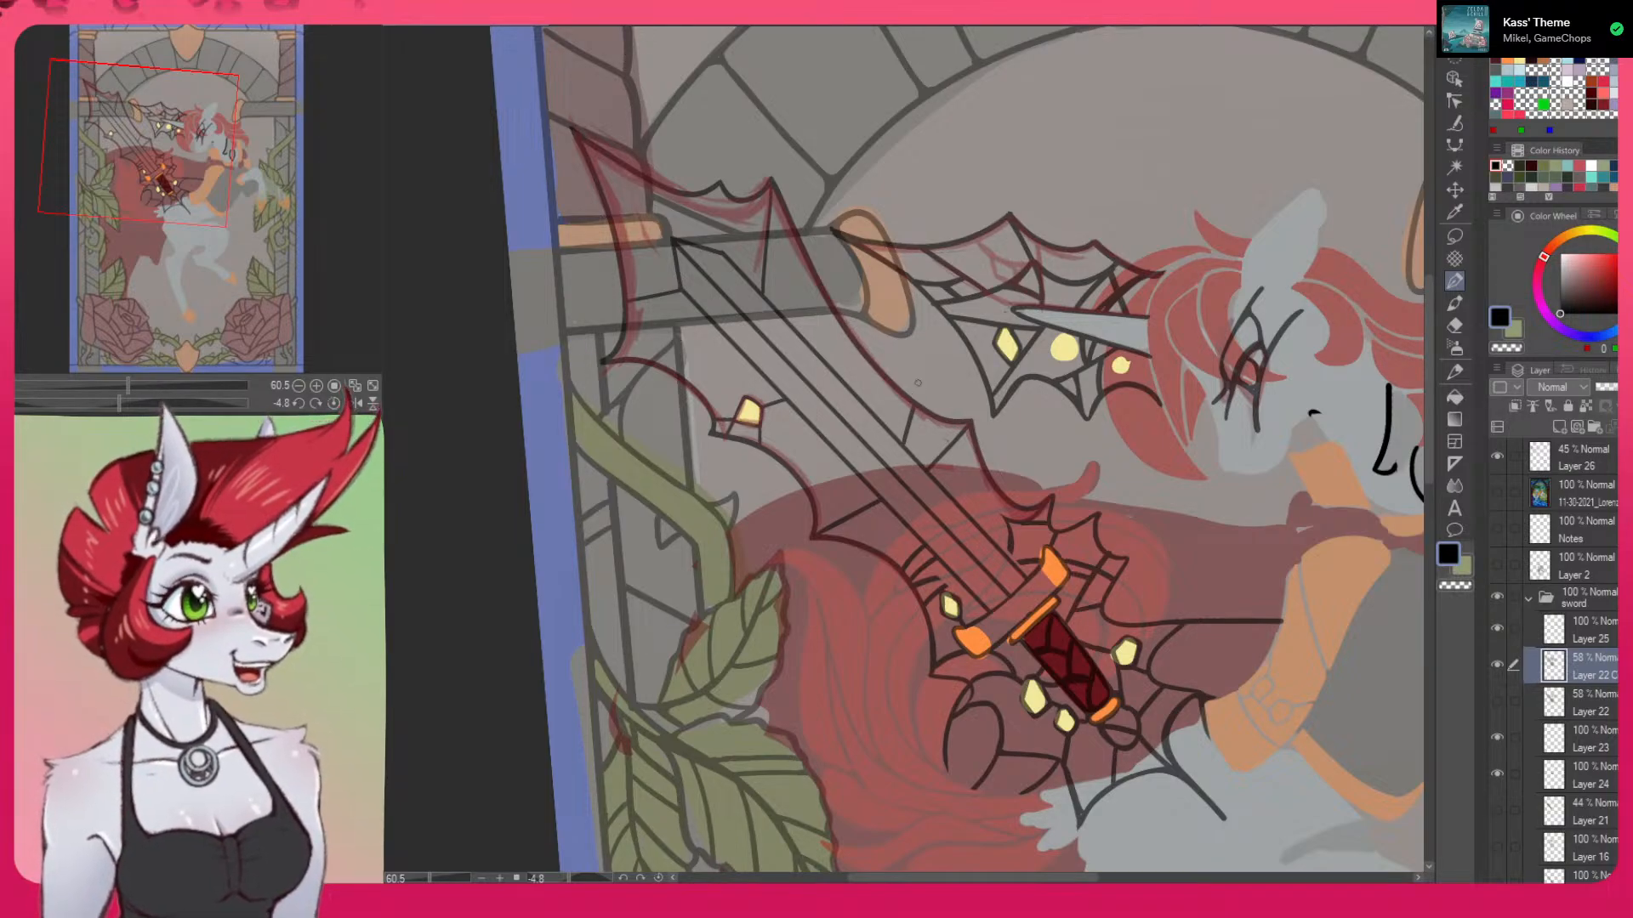
pyautogui.moveTo(918, 384); pyautogui.dragTo(988, 377)
pyautogui.moveTo(913, 196); pyautogui.dragTo(903, 393)
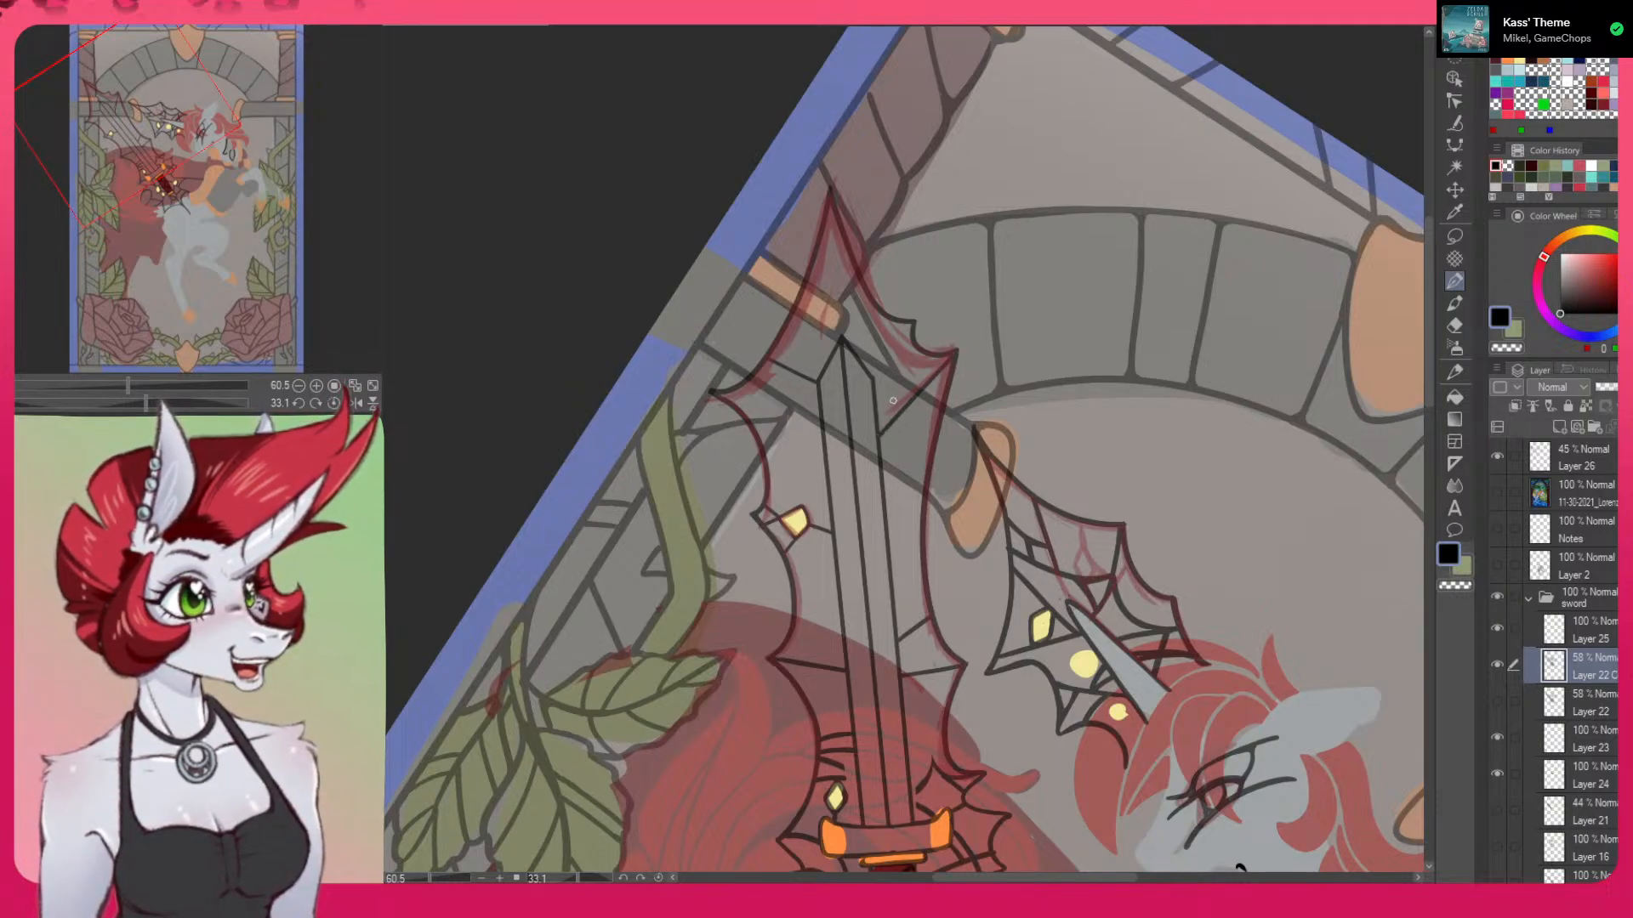
pyautogui.moveTo(892, 404)
pyautogui.mouseDown()
pyautogui.moveTo(978, 463)
pyautogui.moveTo(1025, 561)
pyautogui.mouseUp()
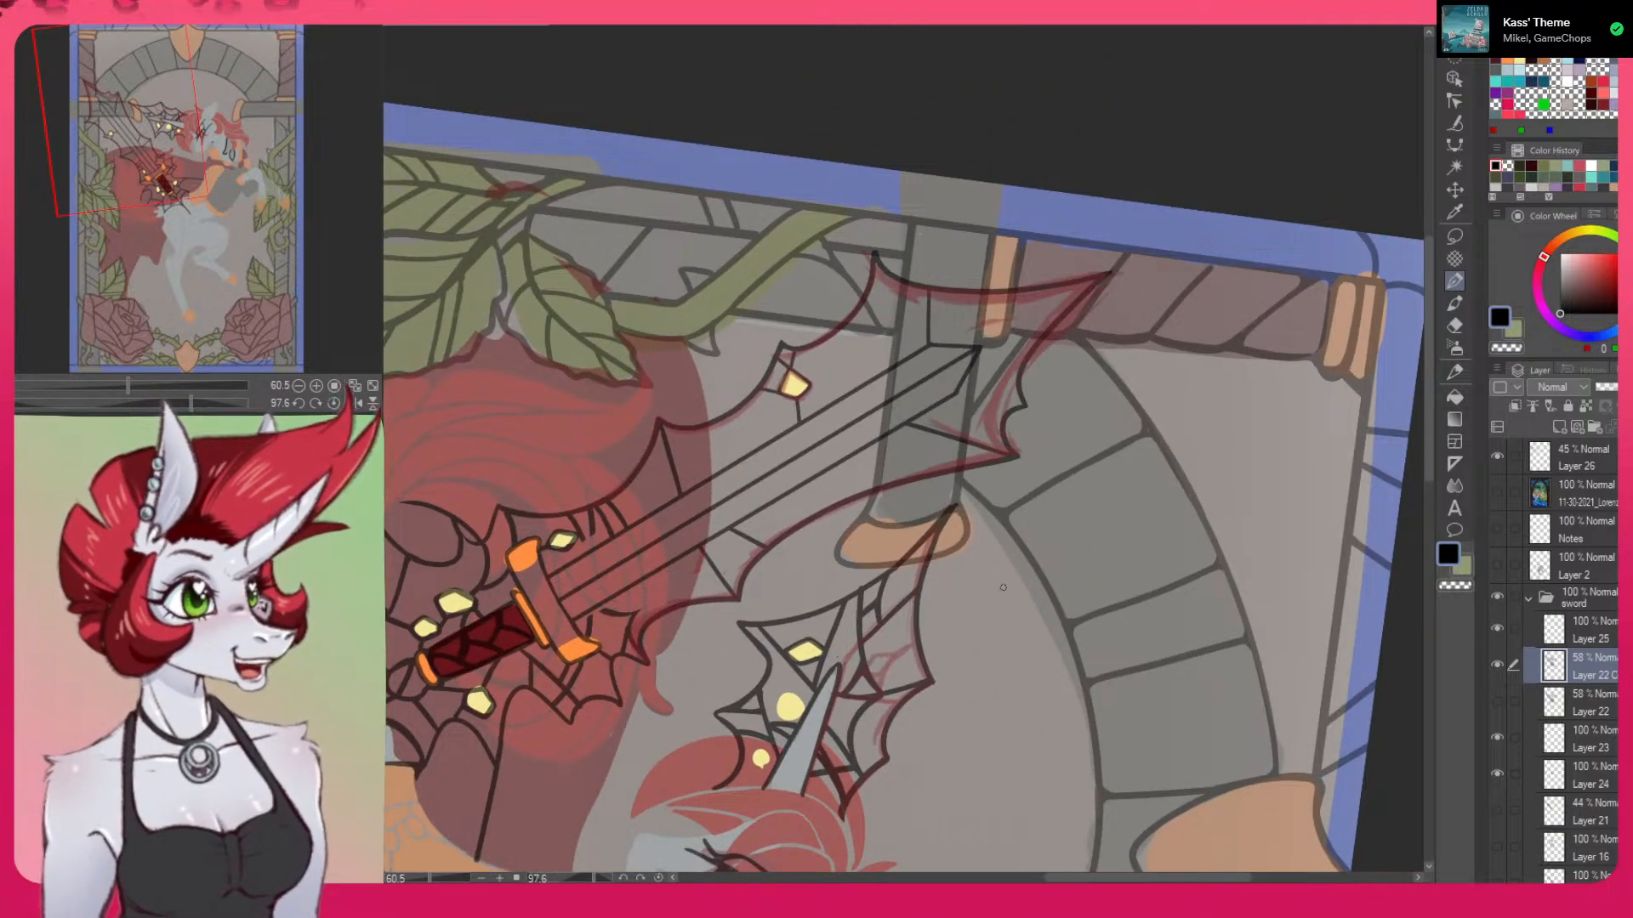
# Erase part of the web edge beside the crossguard with transparent color and redraw its scalloped curve in black
pyautogui.moveTo(883, 732); pyautogui.dragTo(983, 644)
pyautogui.press('c')
pyautogui.moveTo(687, 607); pyautogui.dragTo(719, 609)
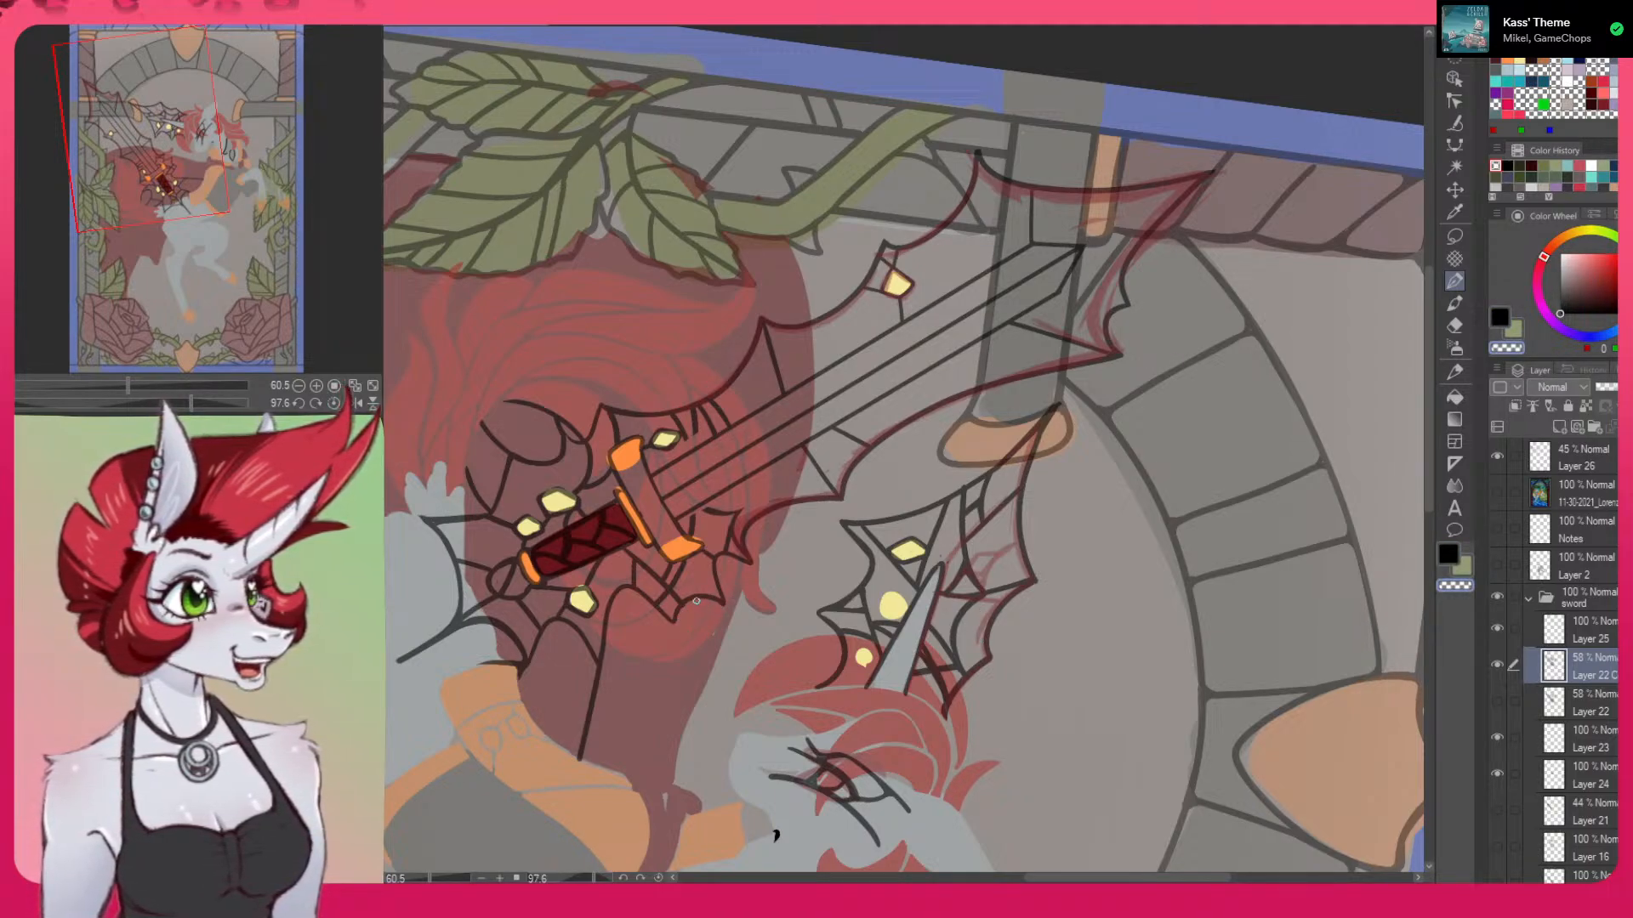
pyautogui.press('c')
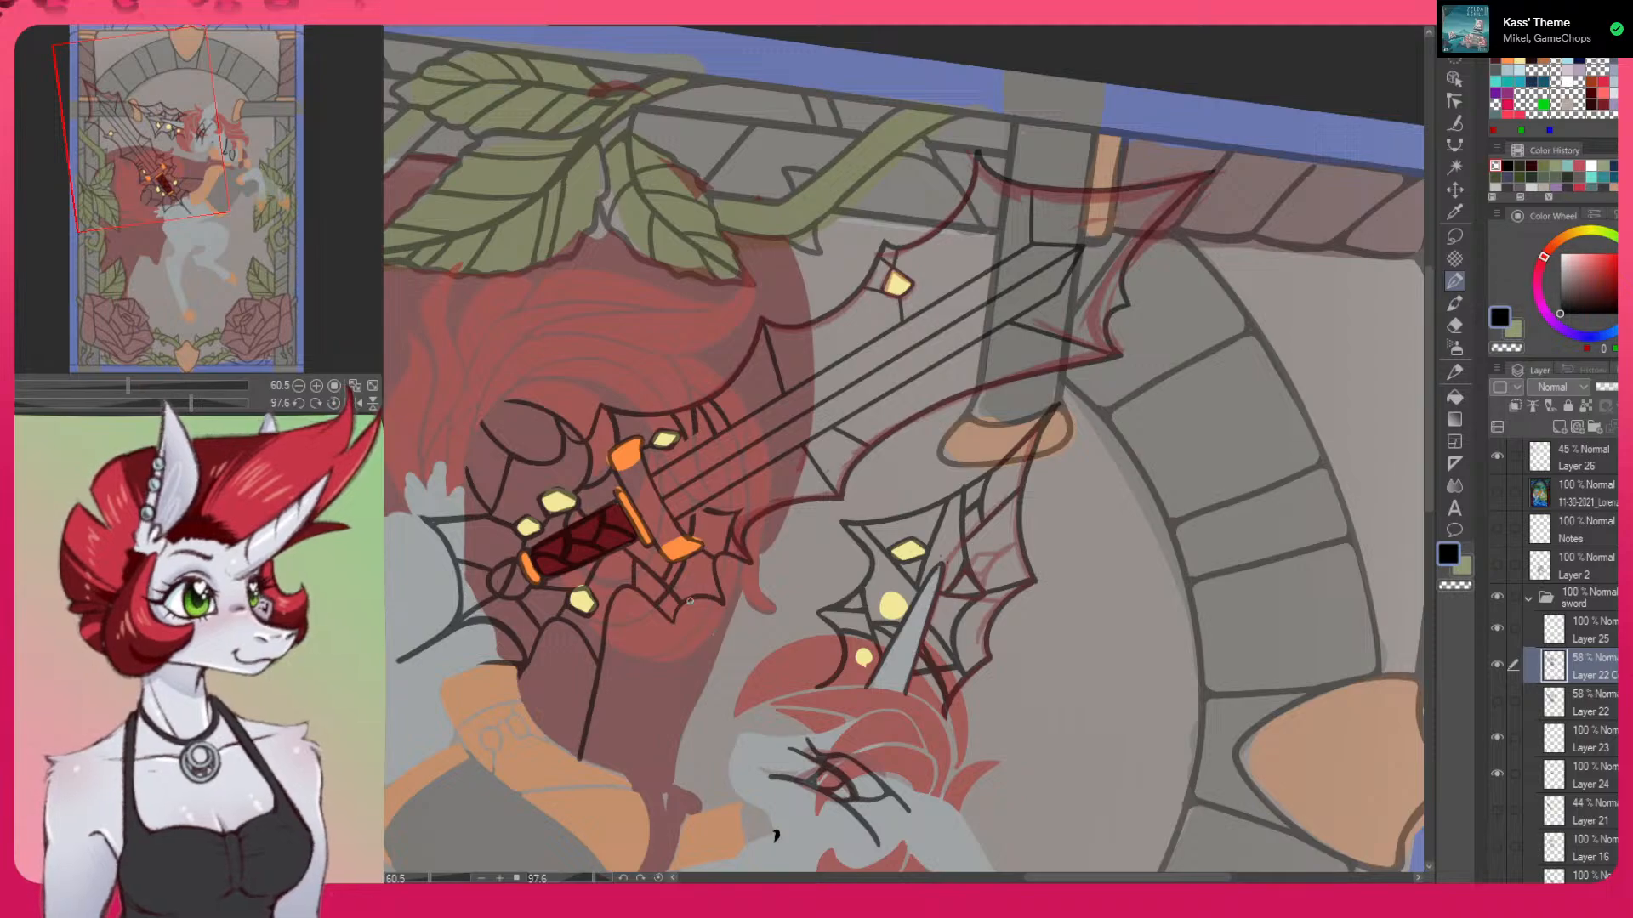
pyautogui.moveTo(671, 614); pyautogui.dragTo(714, 572)
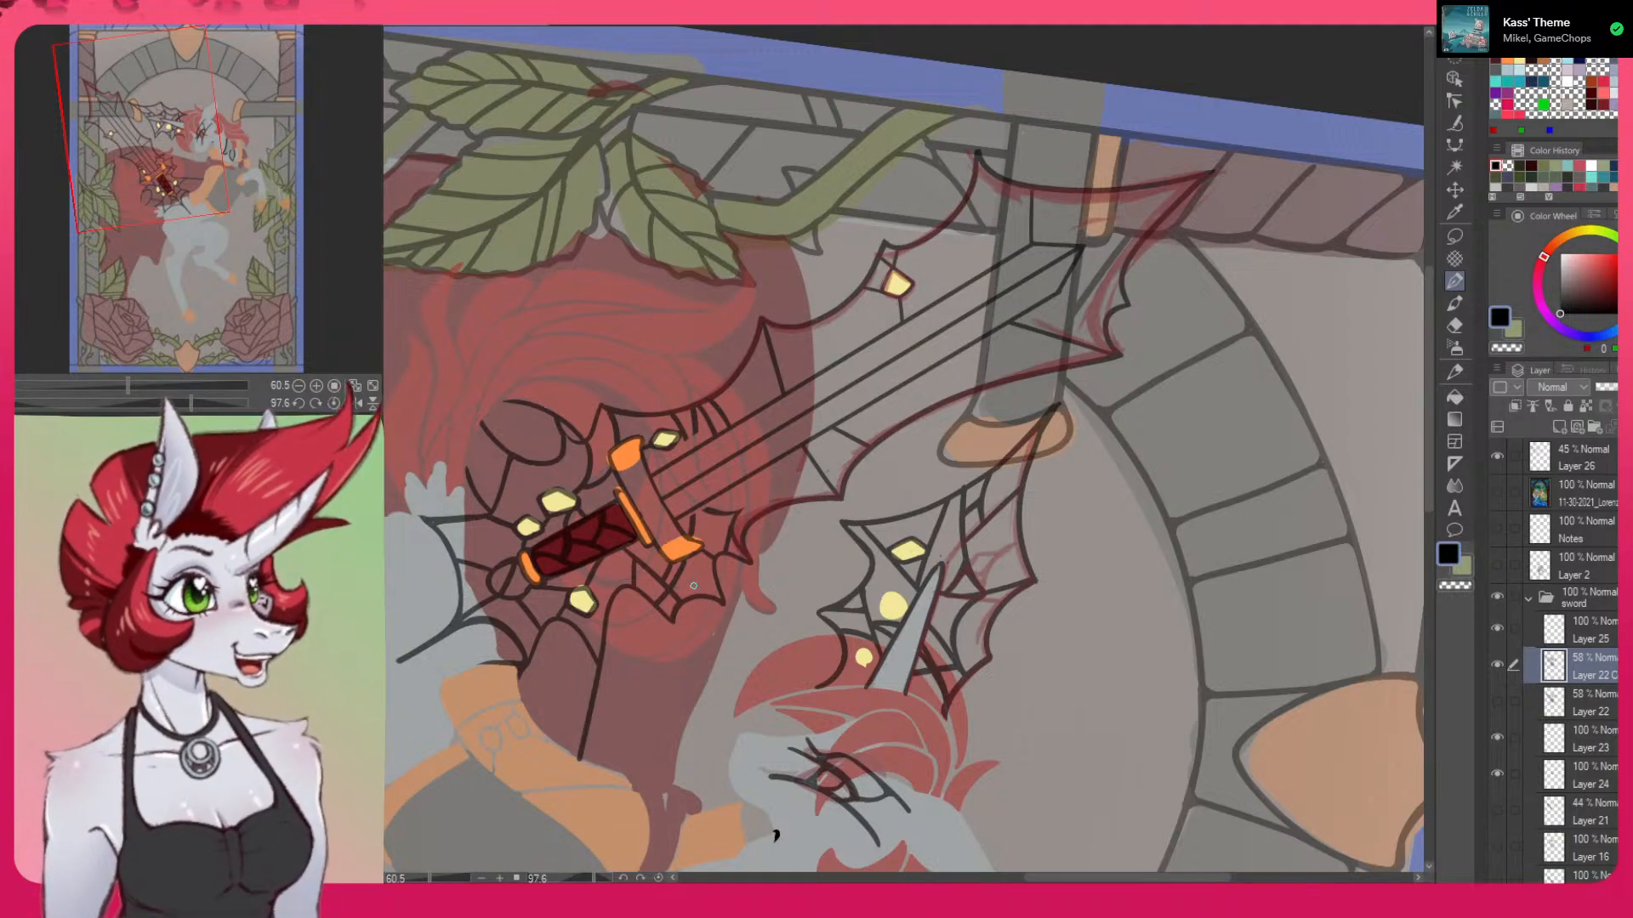
# Redraw the blade's outer edge with straight black lines from the crossguard to the shoulder and on to the tip
pyautogui.moveTo(831, 740); pyautogui.dragTo(985, 513)
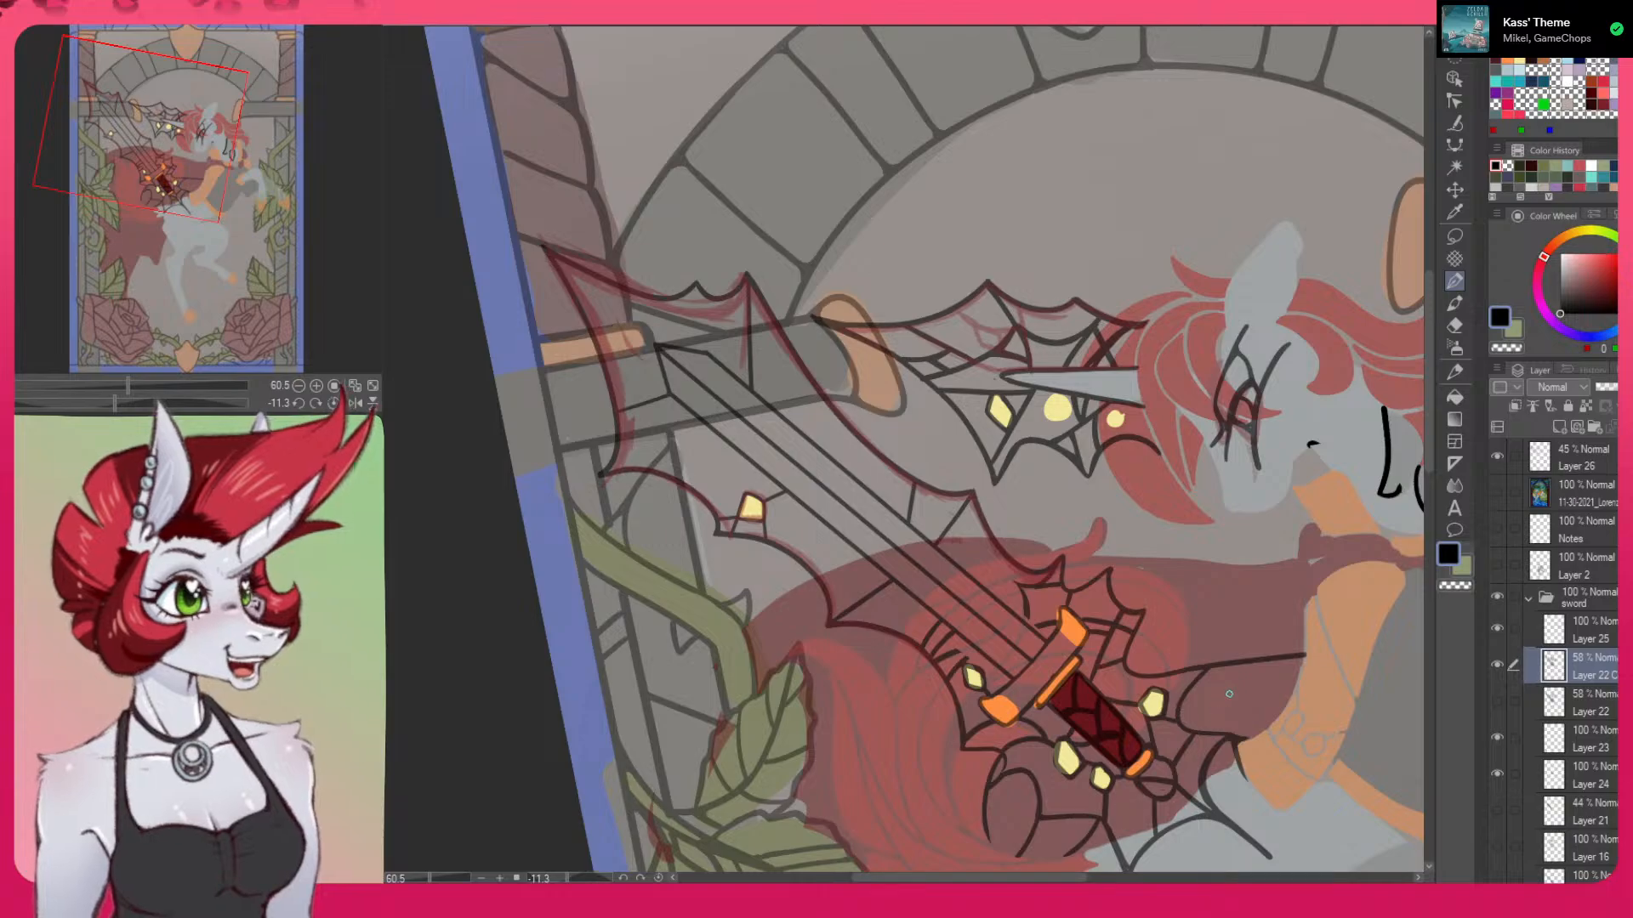
pyautogui.moveTo(1218, 708); pyautogui.dragTo(1253, 518)
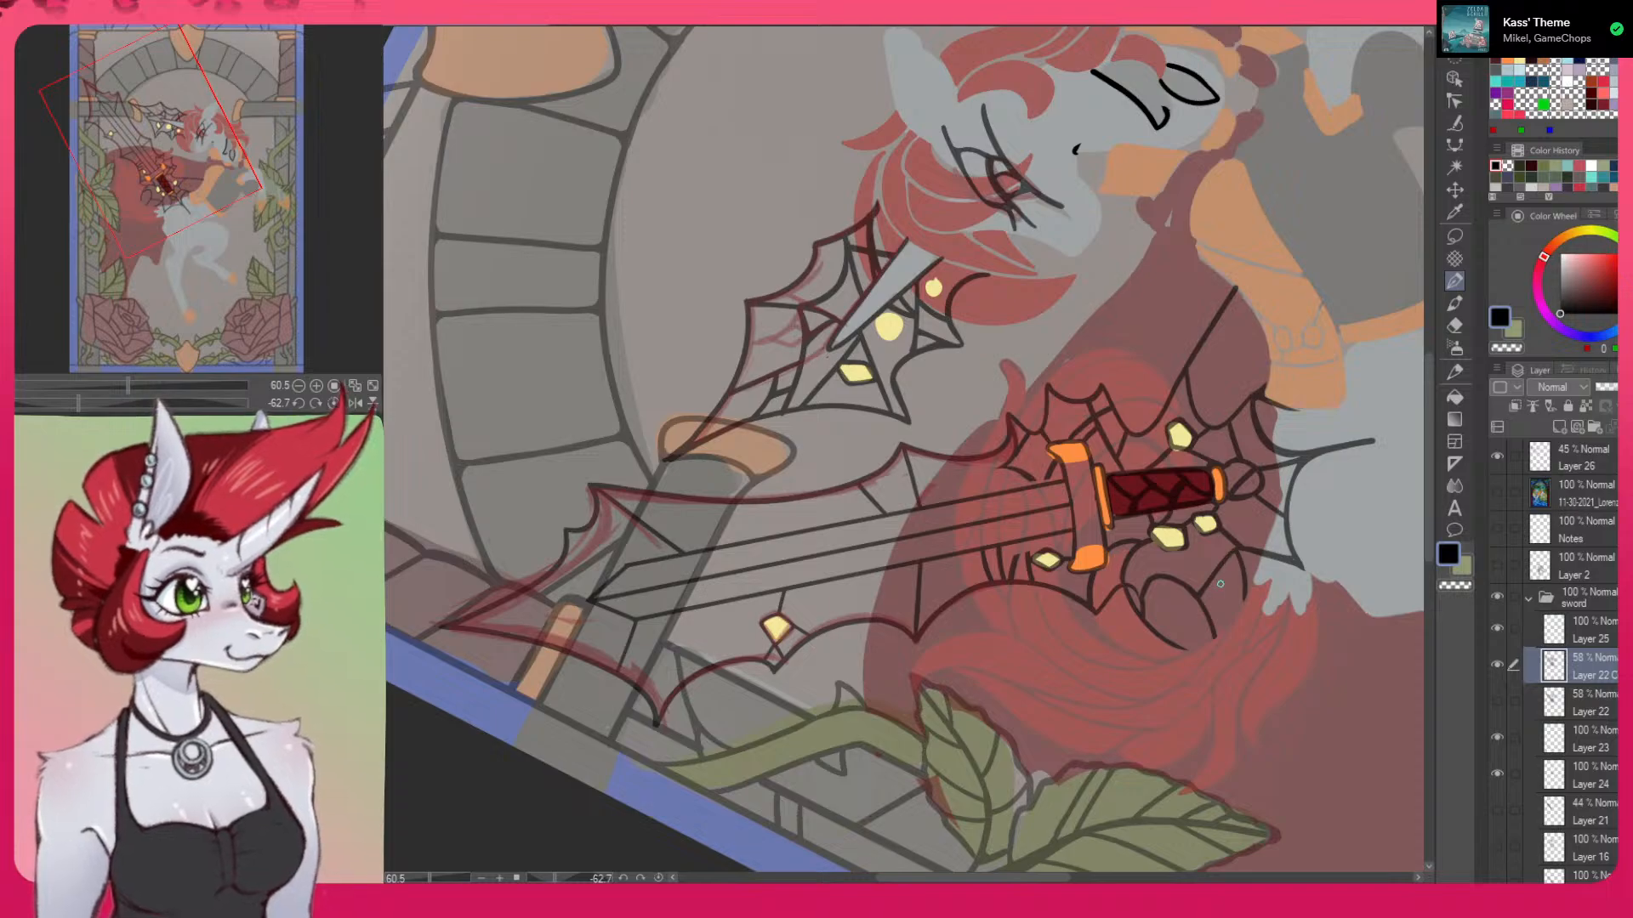
pyautogui.click(1065, 482)
pyautogui.keyDown('shift'); pyautogui.click(629, 566); pyautogui.keyUp('shift')
pyautogui.keyDown('shift'); pyautogui.click(594, 594); pyautogui.keyUp('shift')
pyautogui.click(627, 564)
pyautogui.keyDown('shift'); pyautogui.click(585, 600); pyautogui.keyUp('shift')
# Review the whole card upright, mirror the view horizontally to check the composition, and restore its normal orientation
pyautogui.moveTo(806, 182); pyautogui.dragTo(1173, 565)
pyautogui.moveTo(734, 514)
pyautogui.mouseDown()
pyautogui.moveTo(969, 136)
pyautogui.moveTo(1017, 114)
pyautogui.mouseUp()
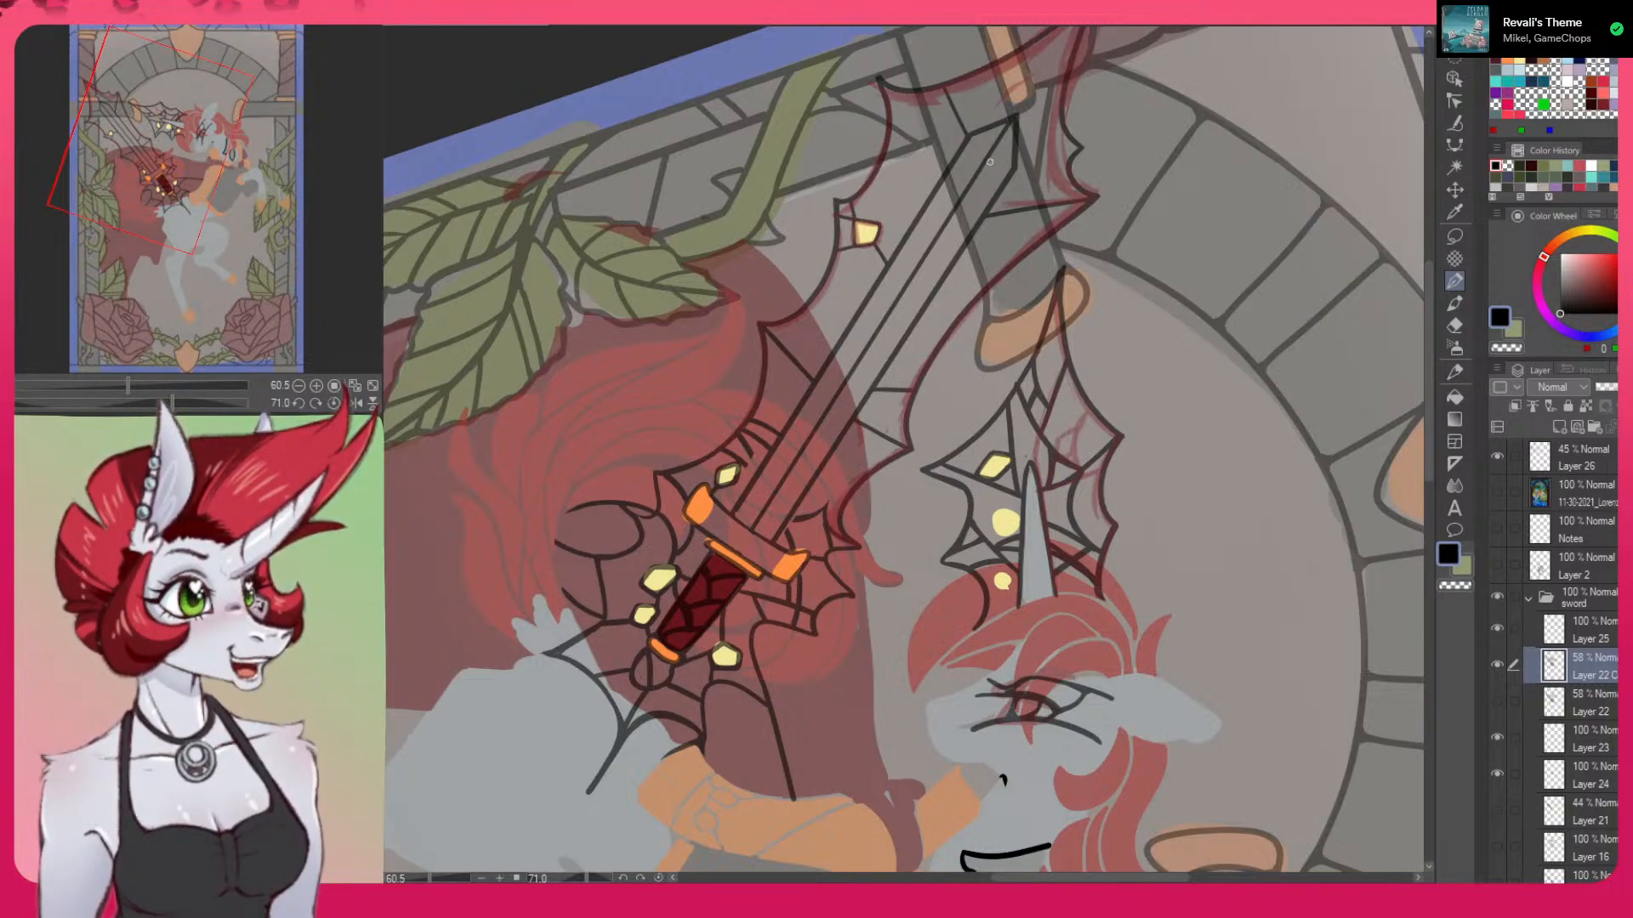
pyautogui.click(373, 386)
pyautogui.click(334, 403)
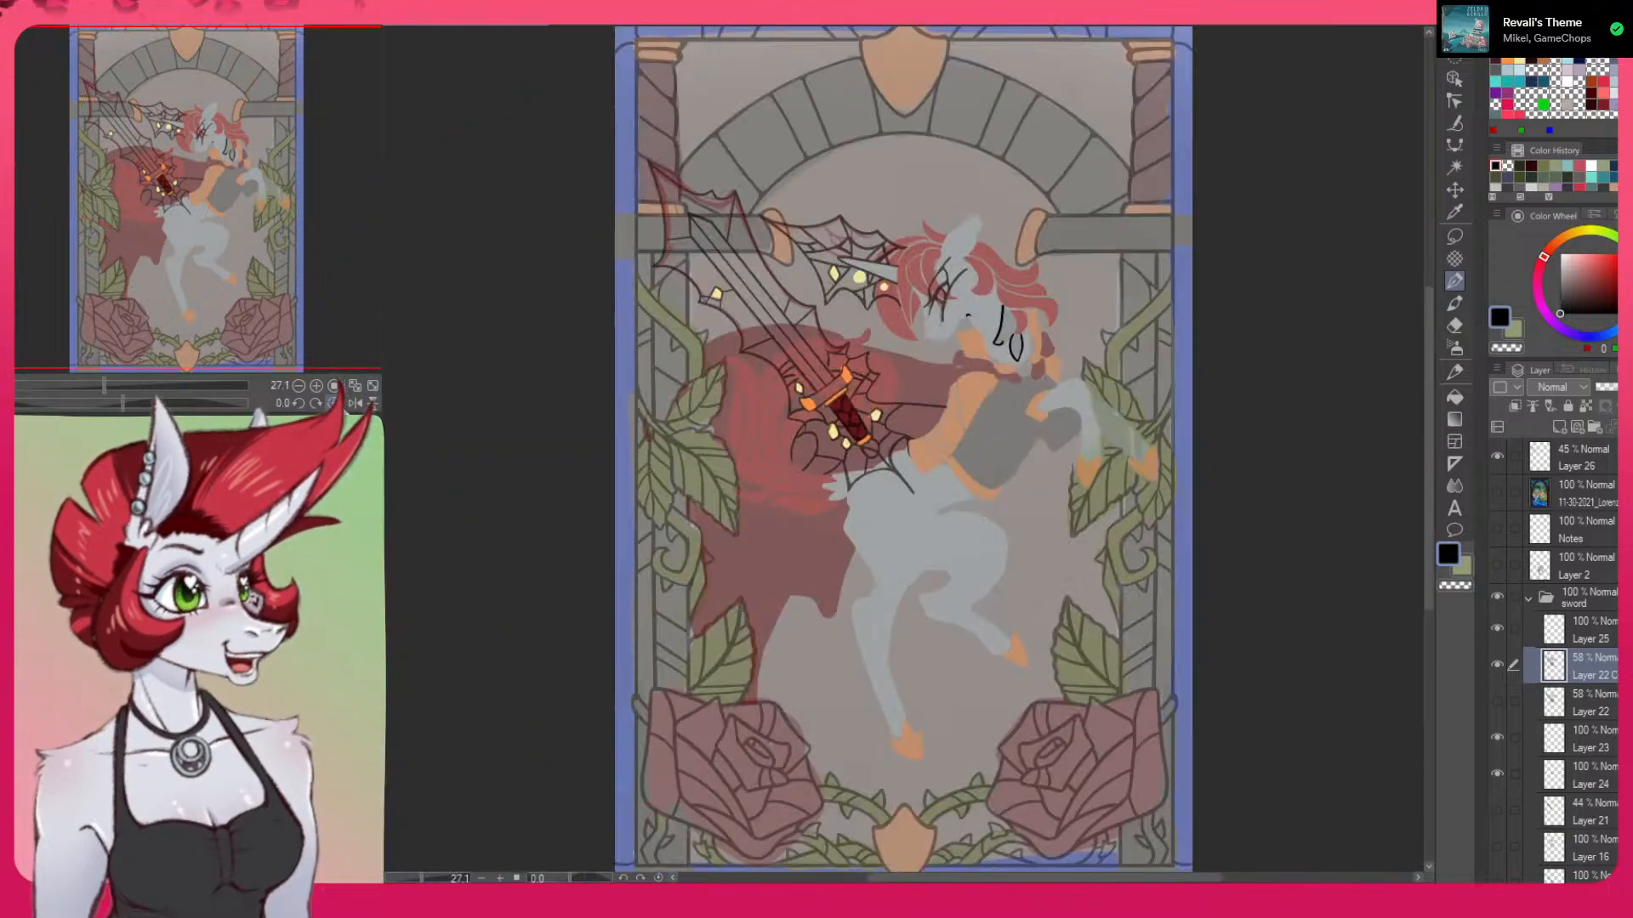
pyautogui.click(354, 388)
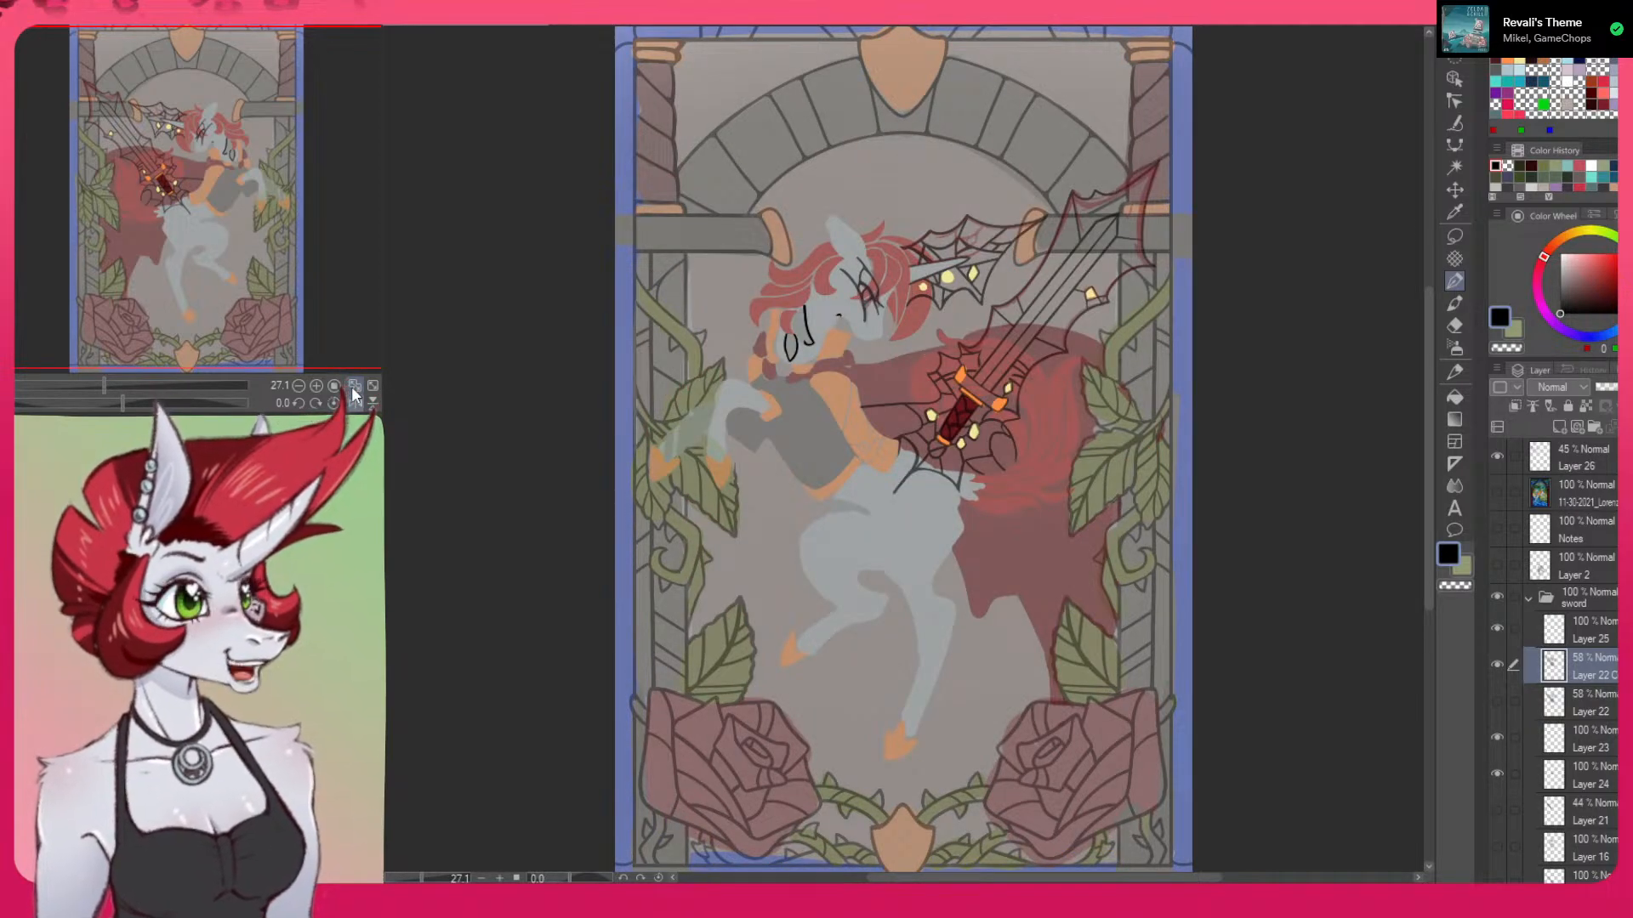
pyautogui.click(354, 388)
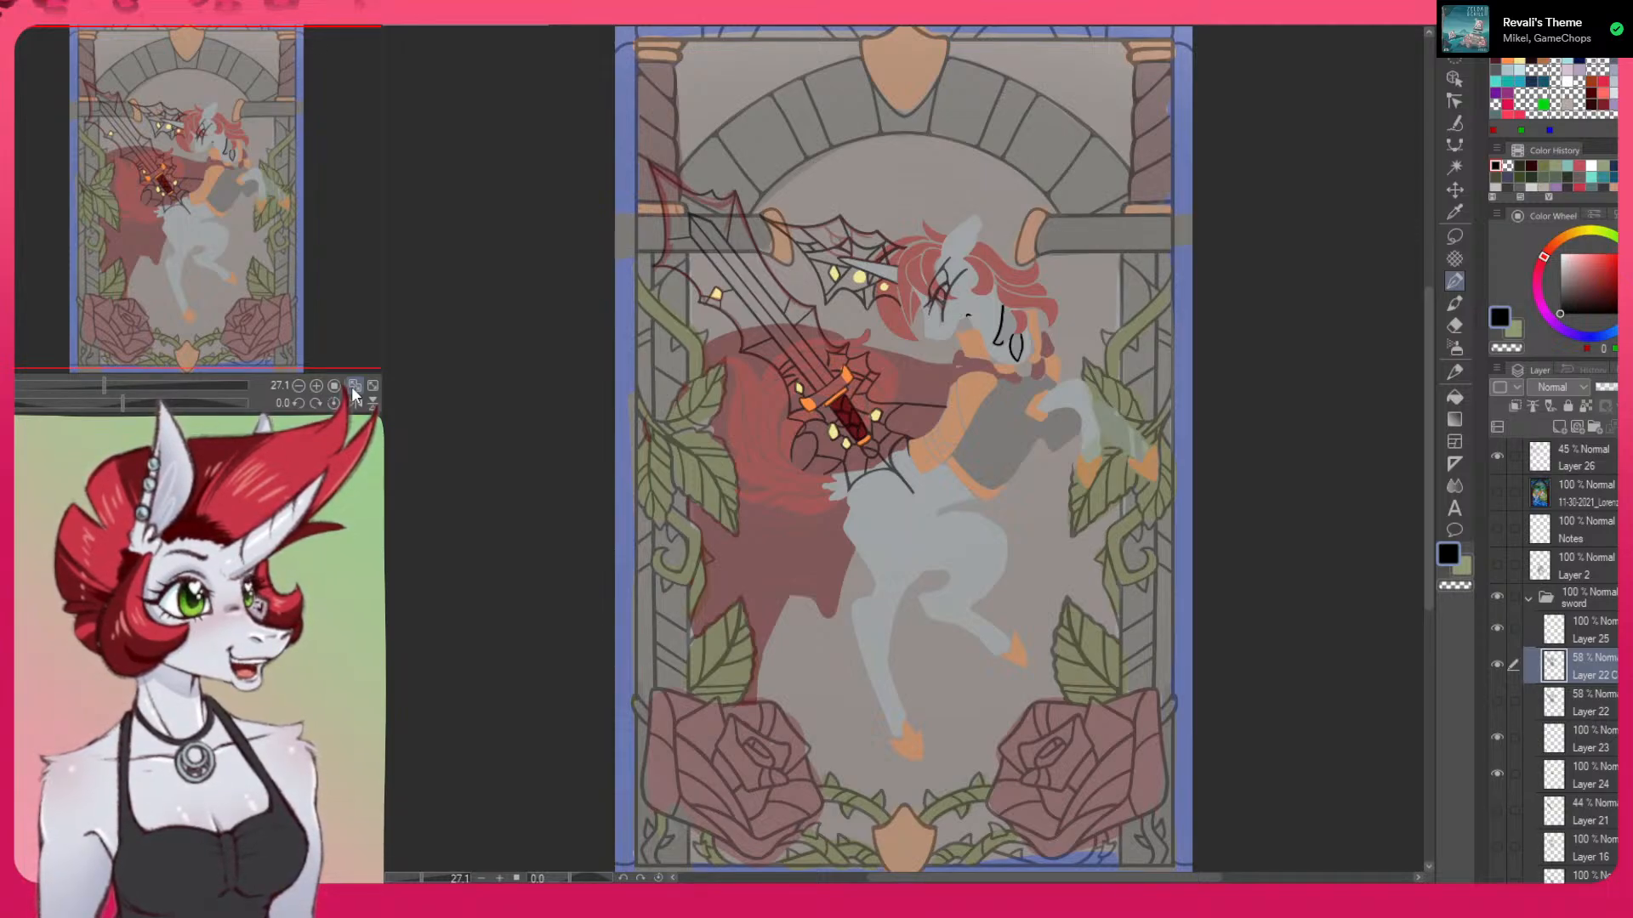
pyautogui.click(372, 387)
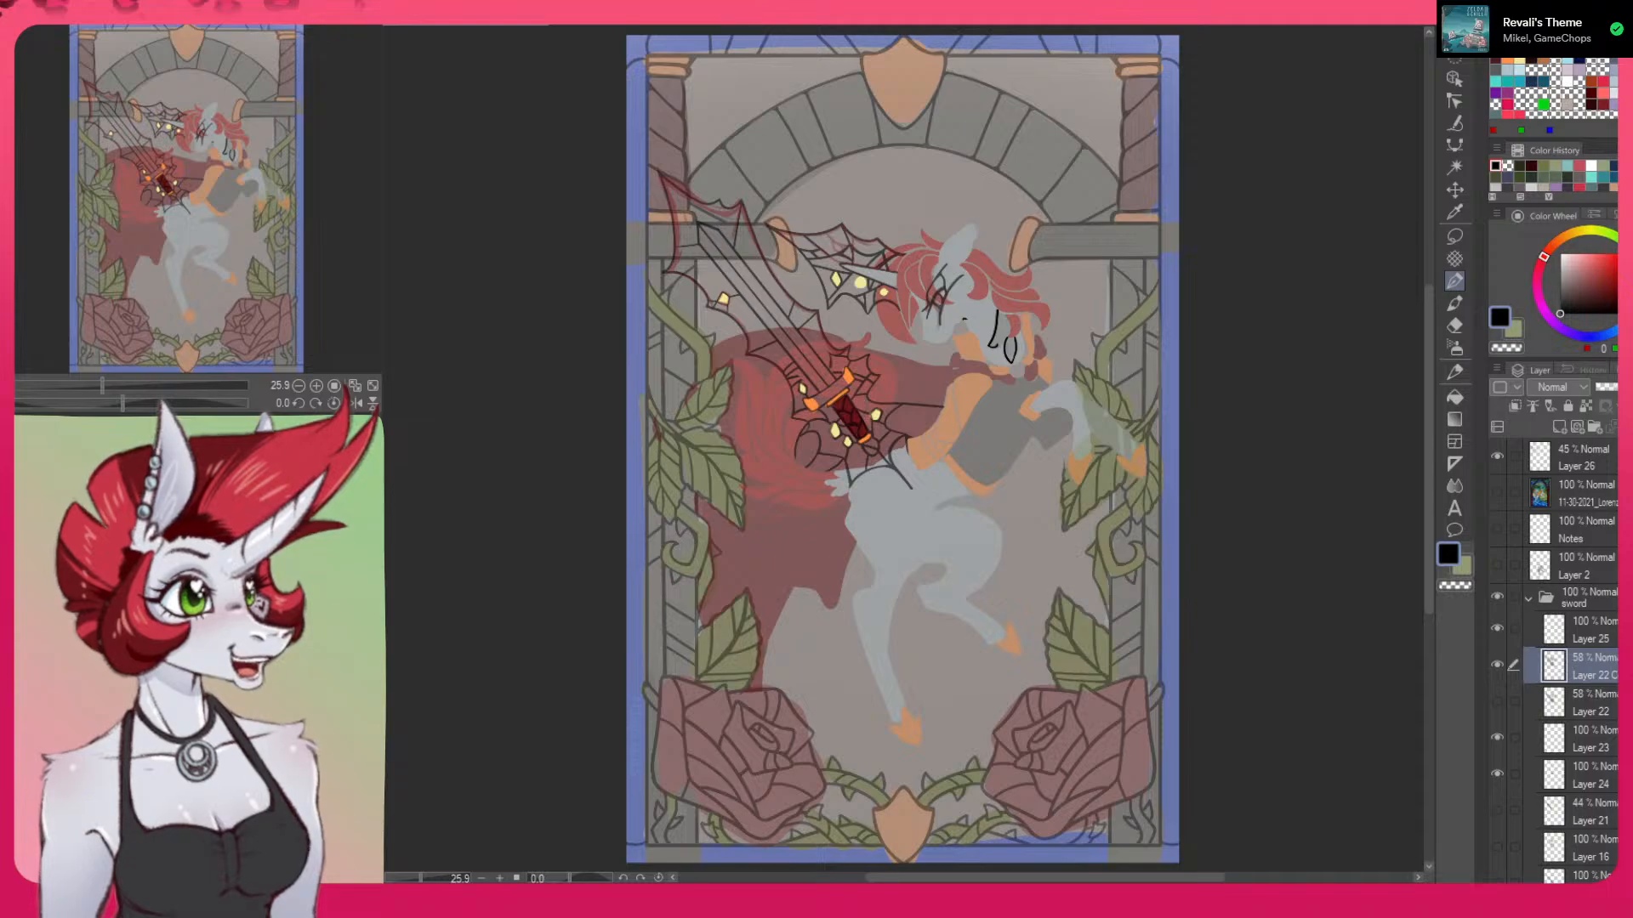
# Draw a black strand near the blade's tip and outline a small gem between the blade and the web edge
pyautogui.scroll(3, 893, 324)
pyautogui.moveTo(893, 324); pyautogui.dragTo(1027, 503)
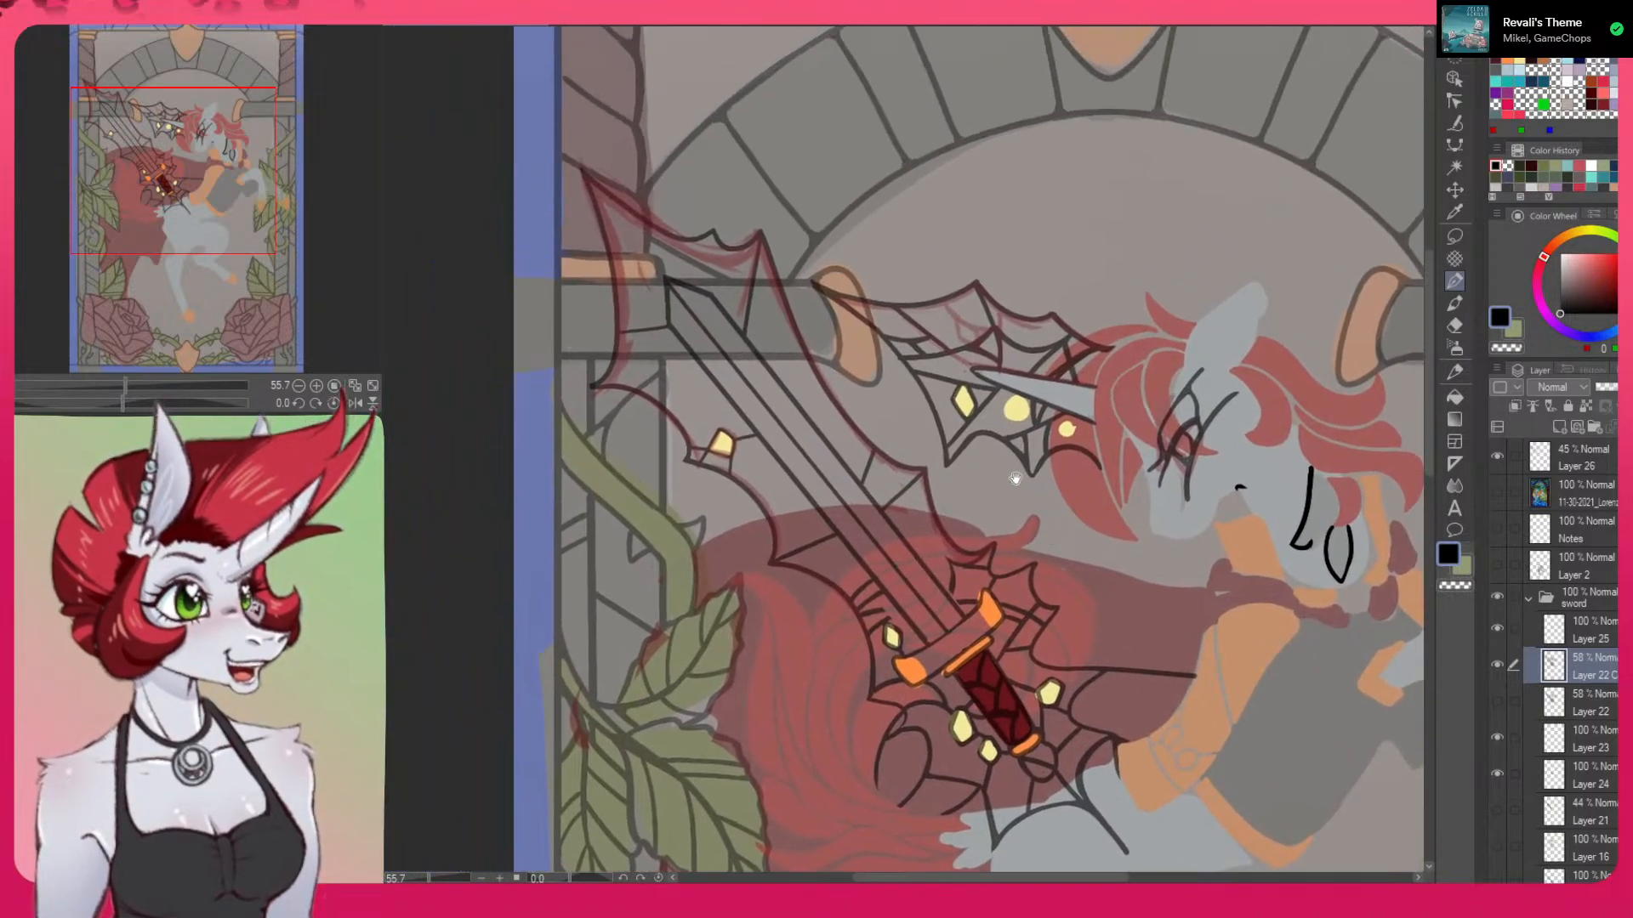
pyautogui.moveTo(1182, 619); pyautogui.dragTo(1157, 578)
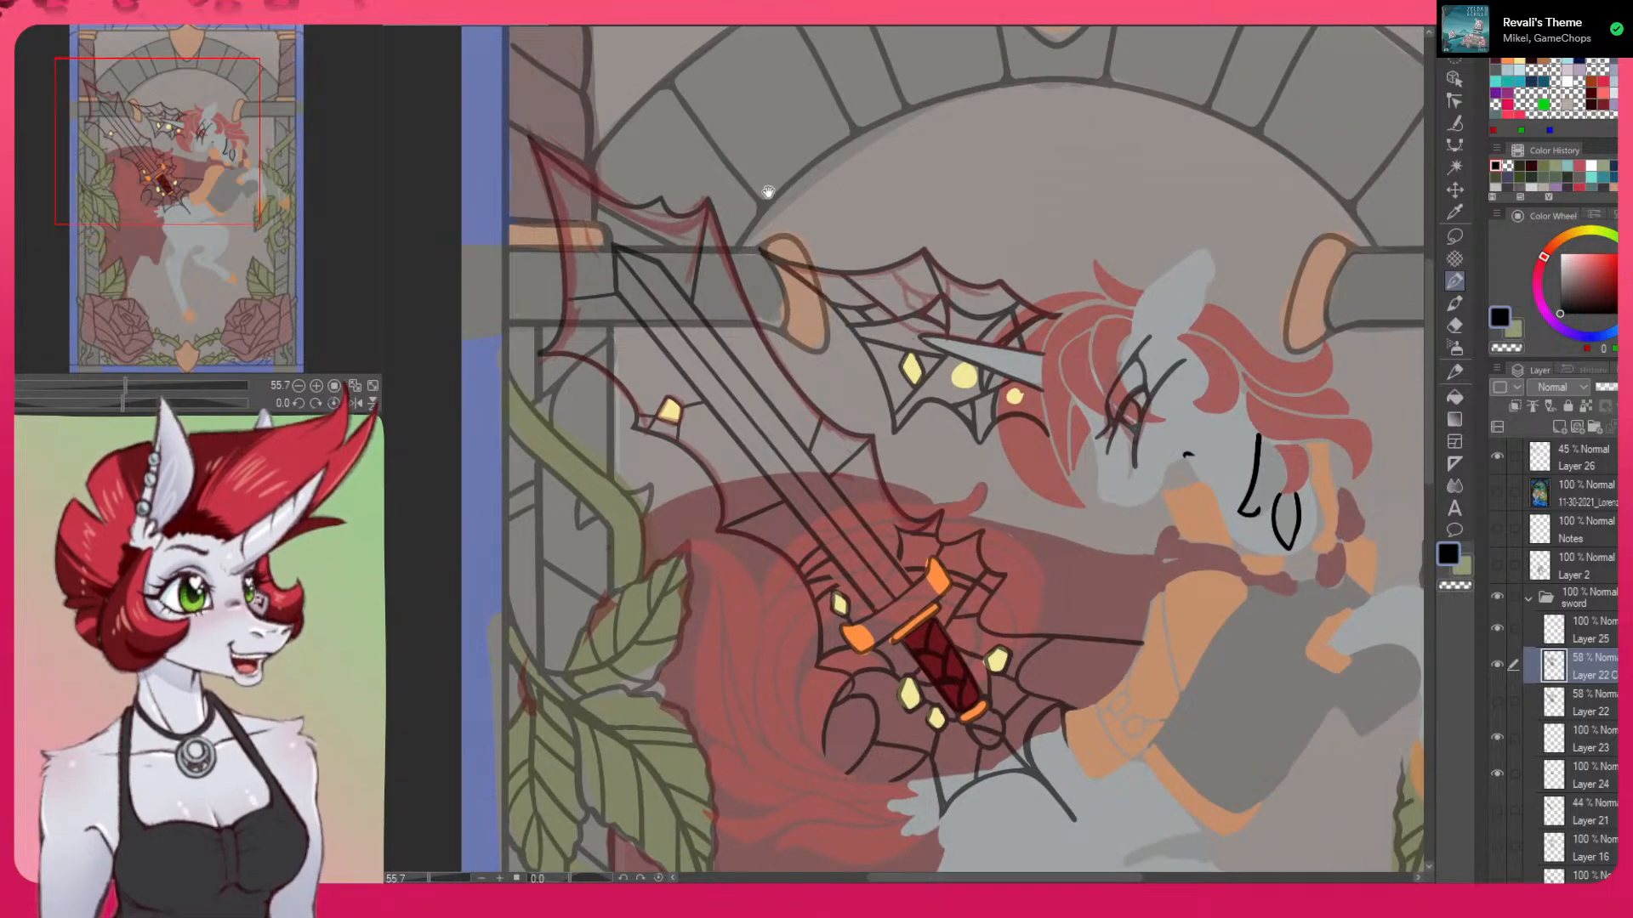
pyautogui.moveTo(875, 197); pyautogui.dragTo(1079, 308)
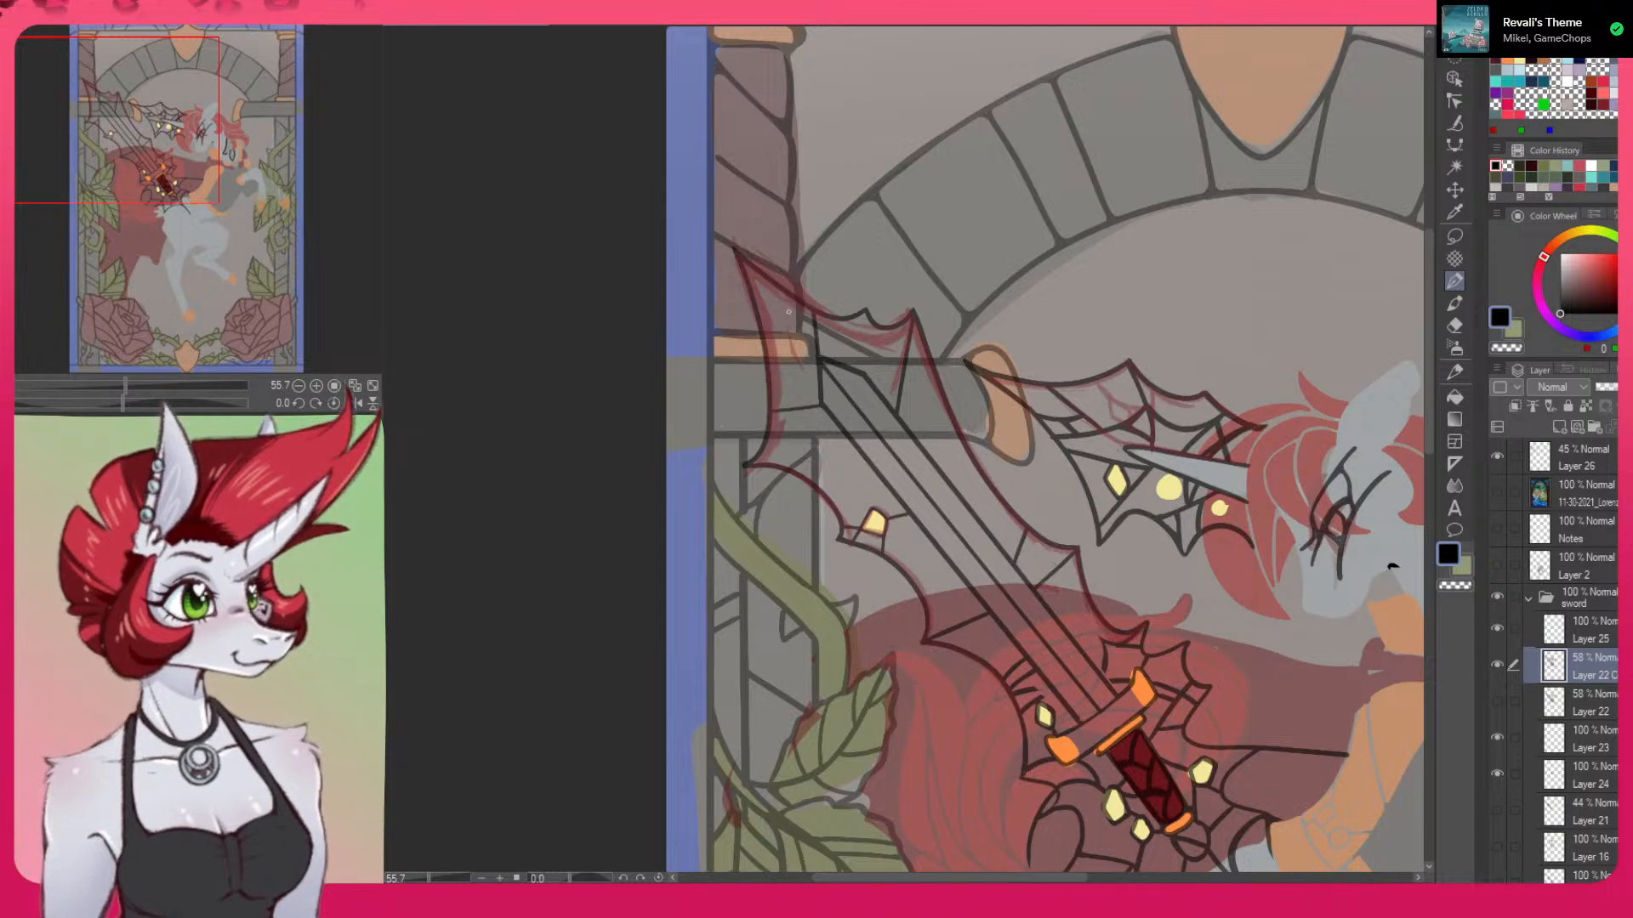
pyautogui.moveTo(751, 299); pyautogui.dragTo(813, 355)
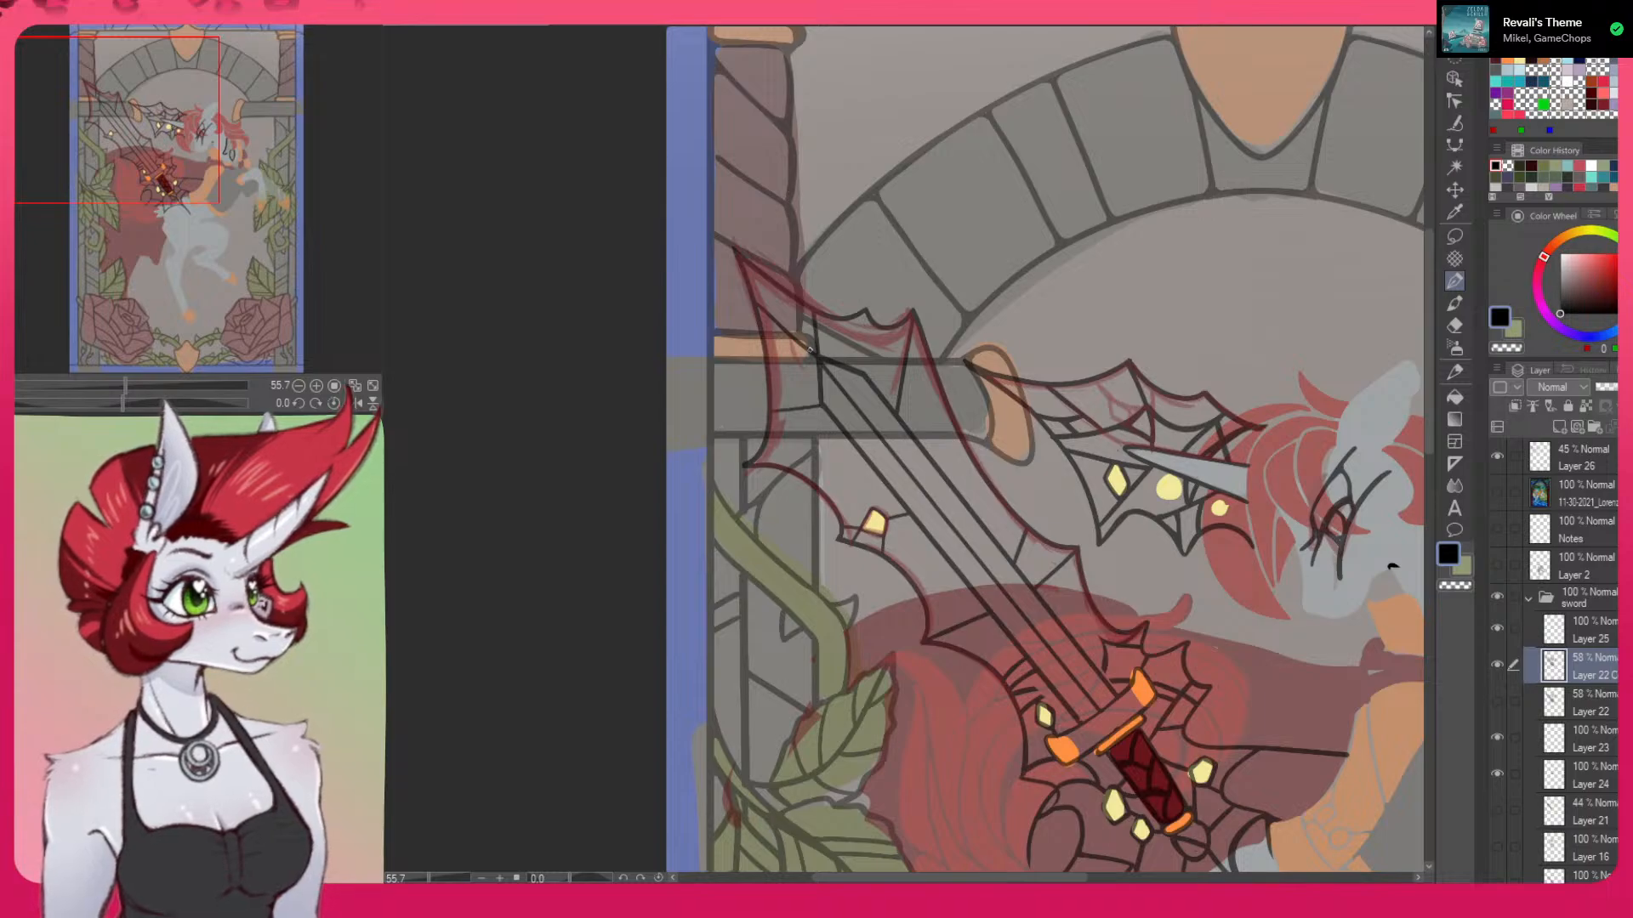
pyautogui.moveTo(942, 410)
pyautogui.mouseDown()
pyautogui.moveTo(930, 451)
pyautogui.moveTo(947, 428)
pyautogui.mouseUp()
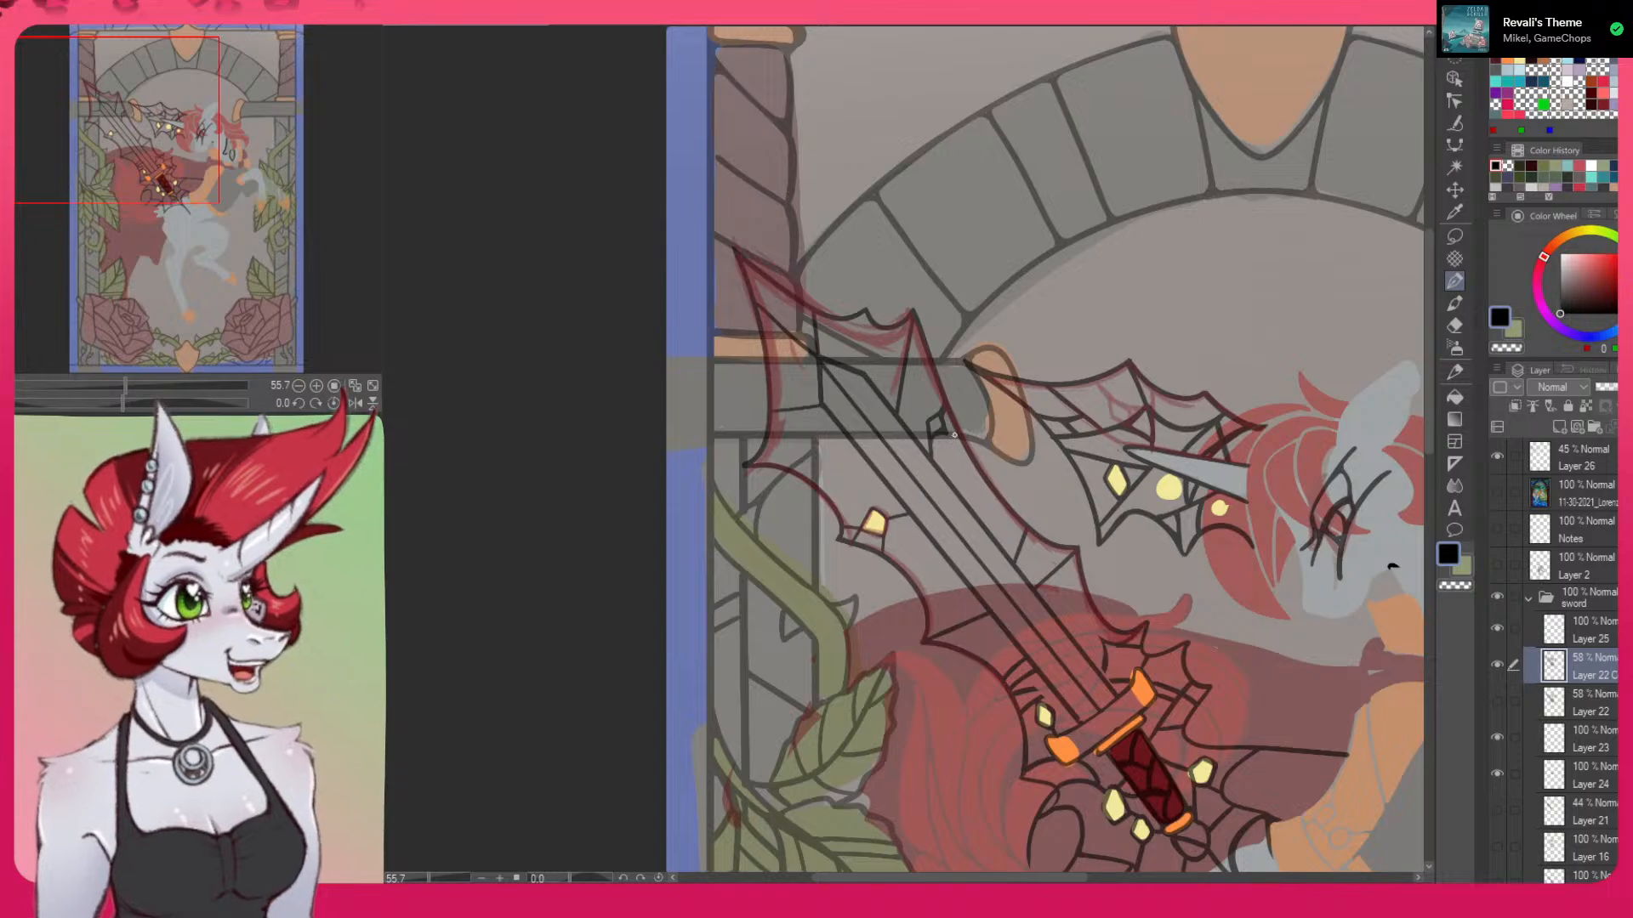
# Examine the sword, horn web and overall card composition at different zoom levels and canvas rotations
pyautogui.scroll(-5, 1196, 626)
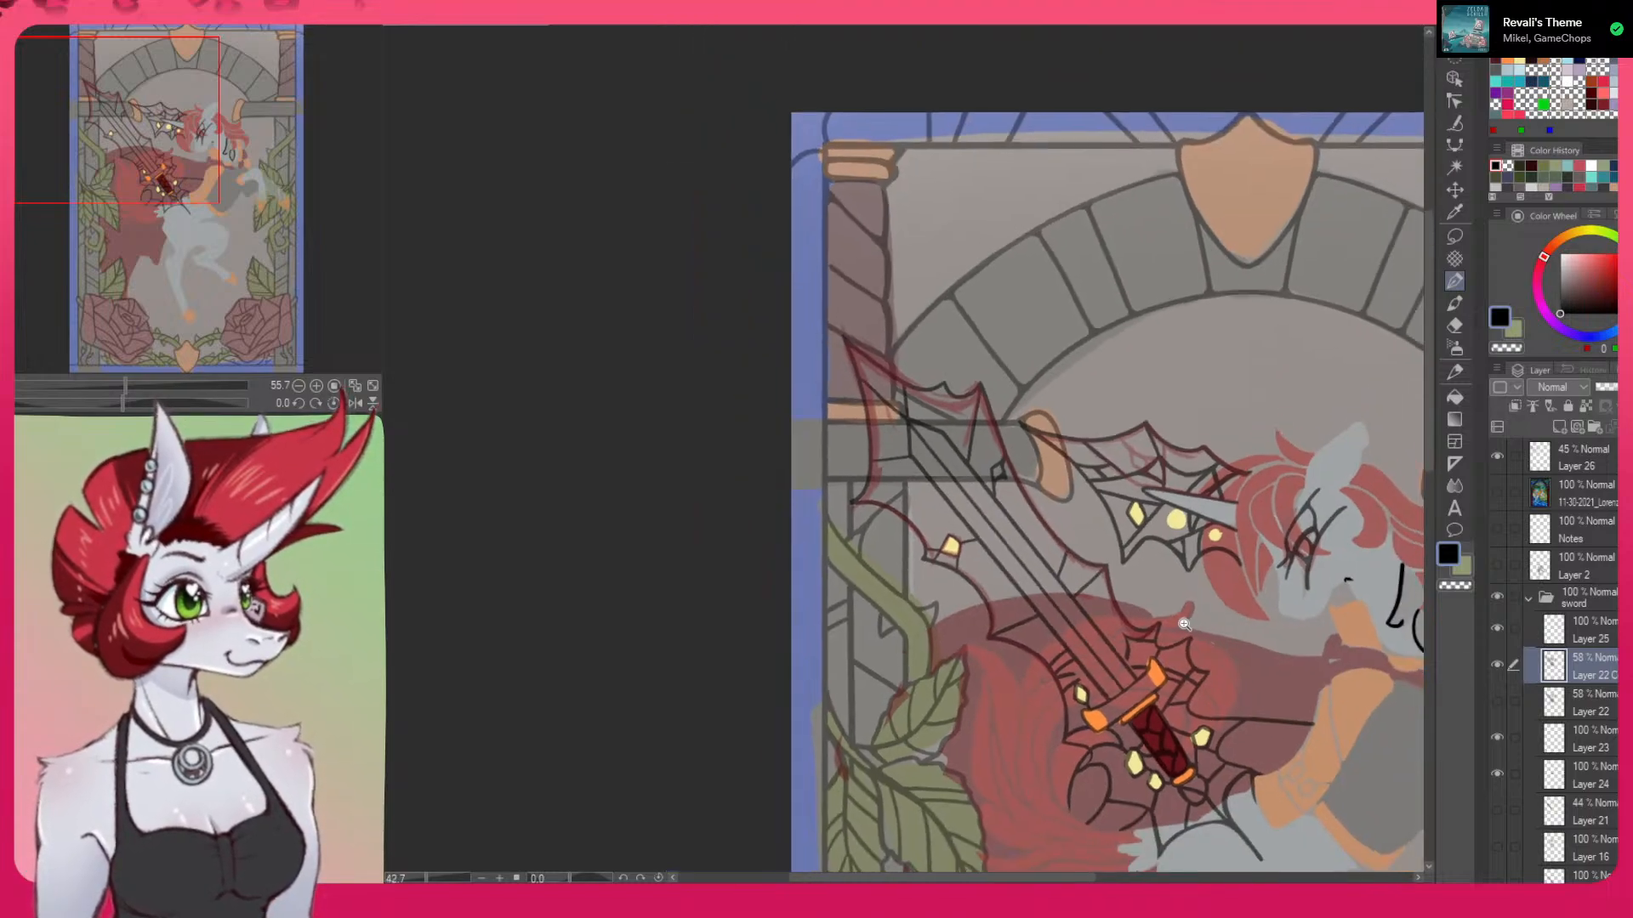
pyautogui.moveTo(1279, 662); pyautogui.dragTo(1085, 448)
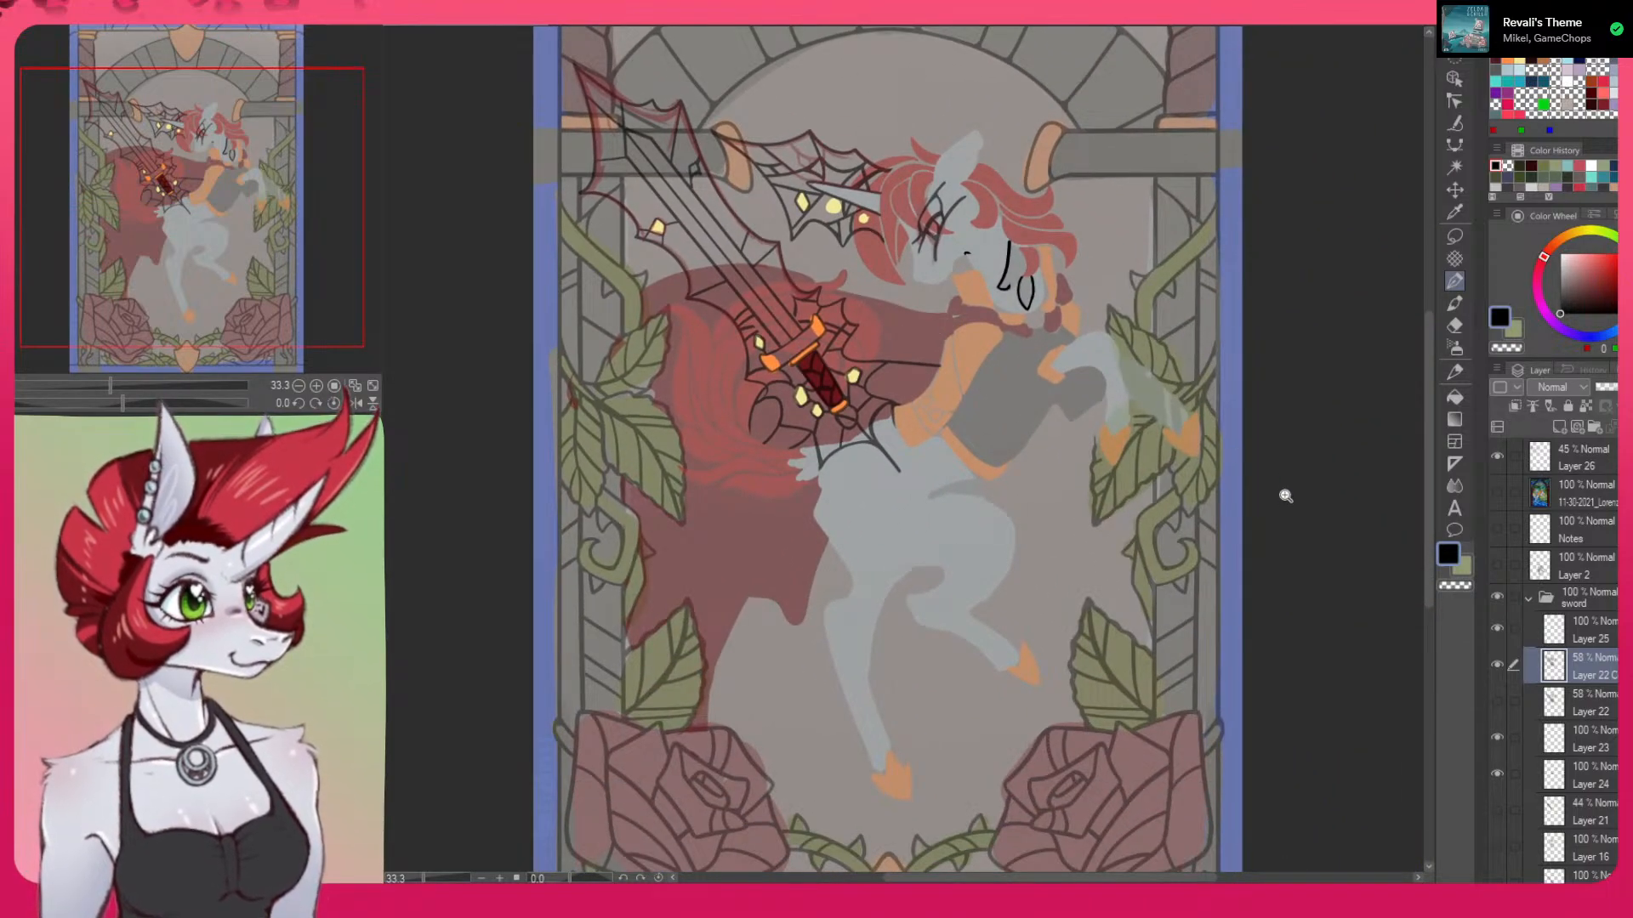
pyautogui.scroll(-3, 1261, 496)
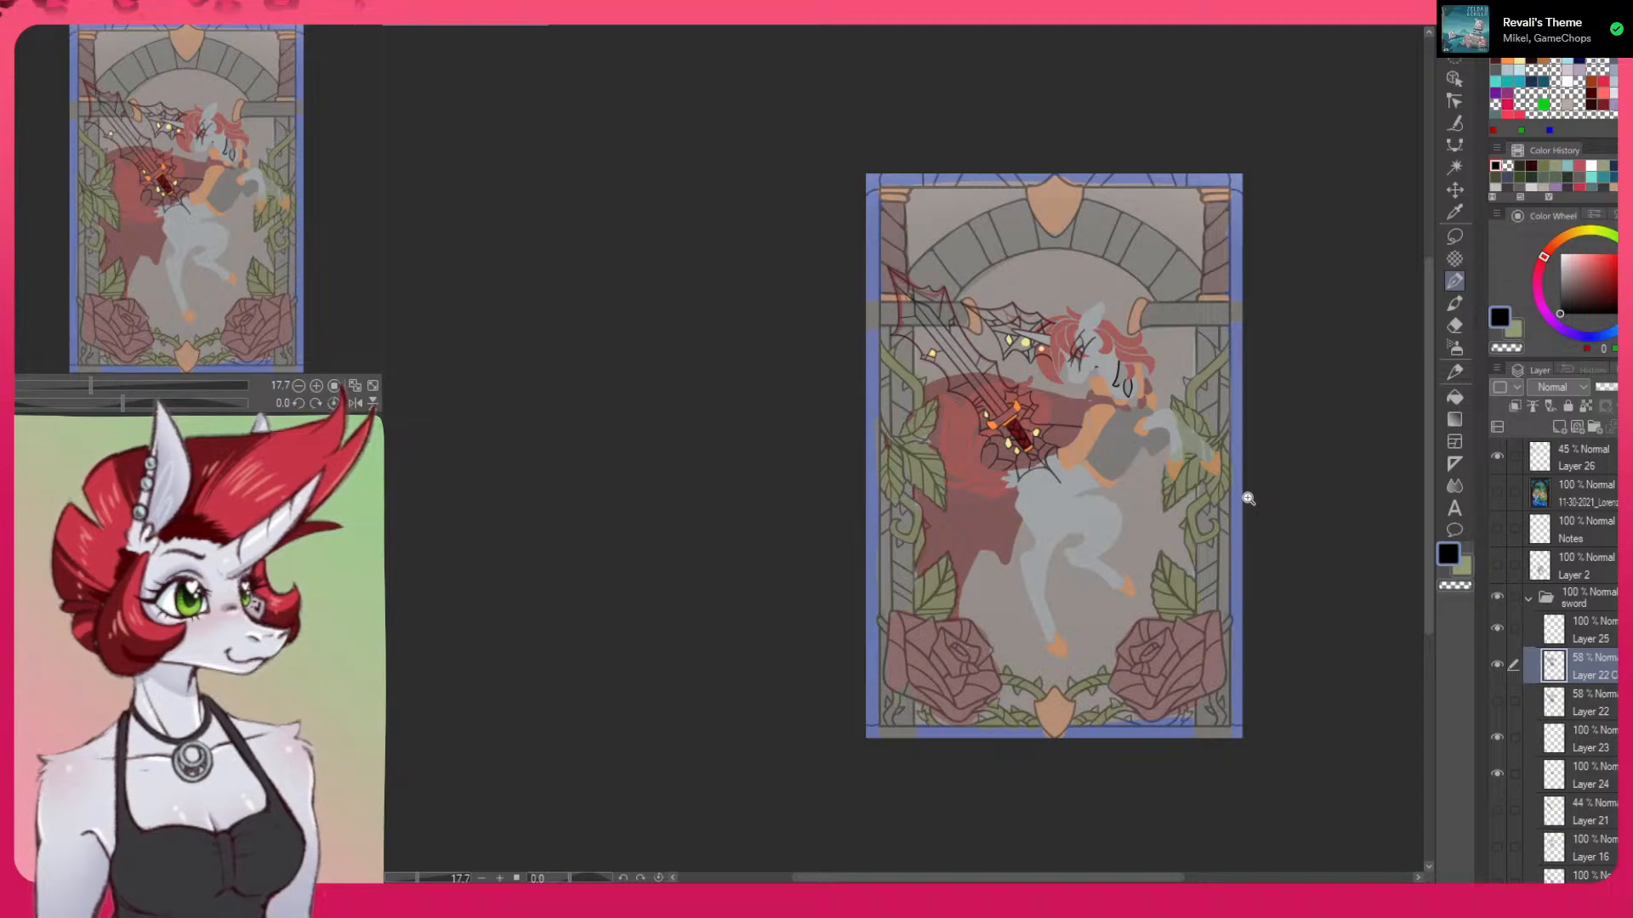
pyautogui.scroll(1, 1248, 498)
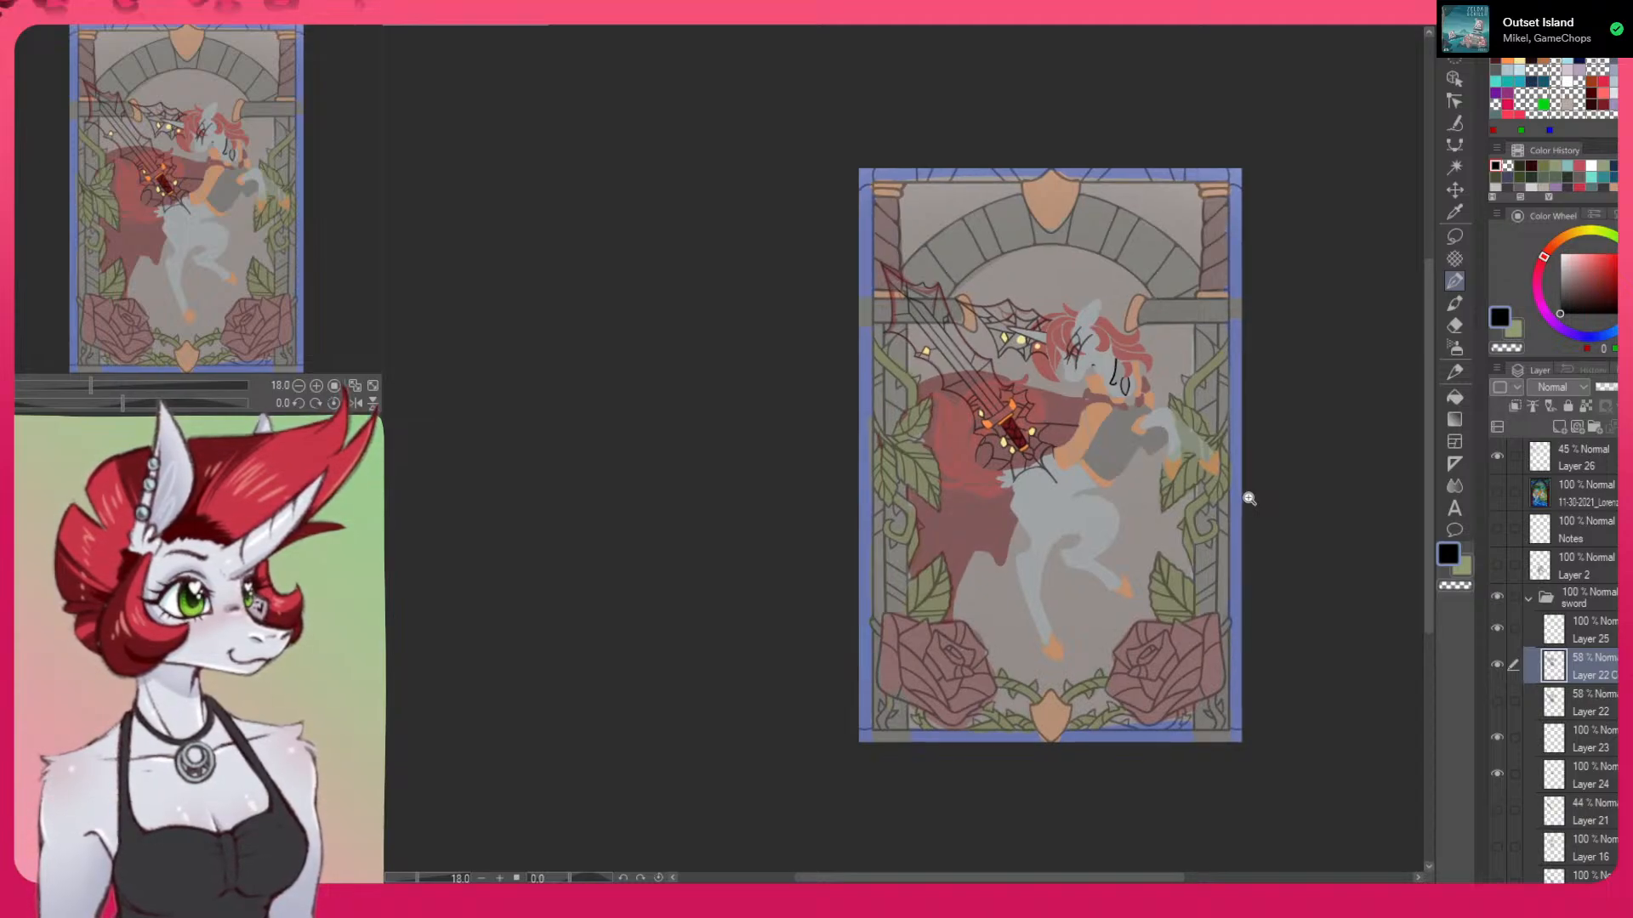
pyautogui.scroll(3, 1249, 498)
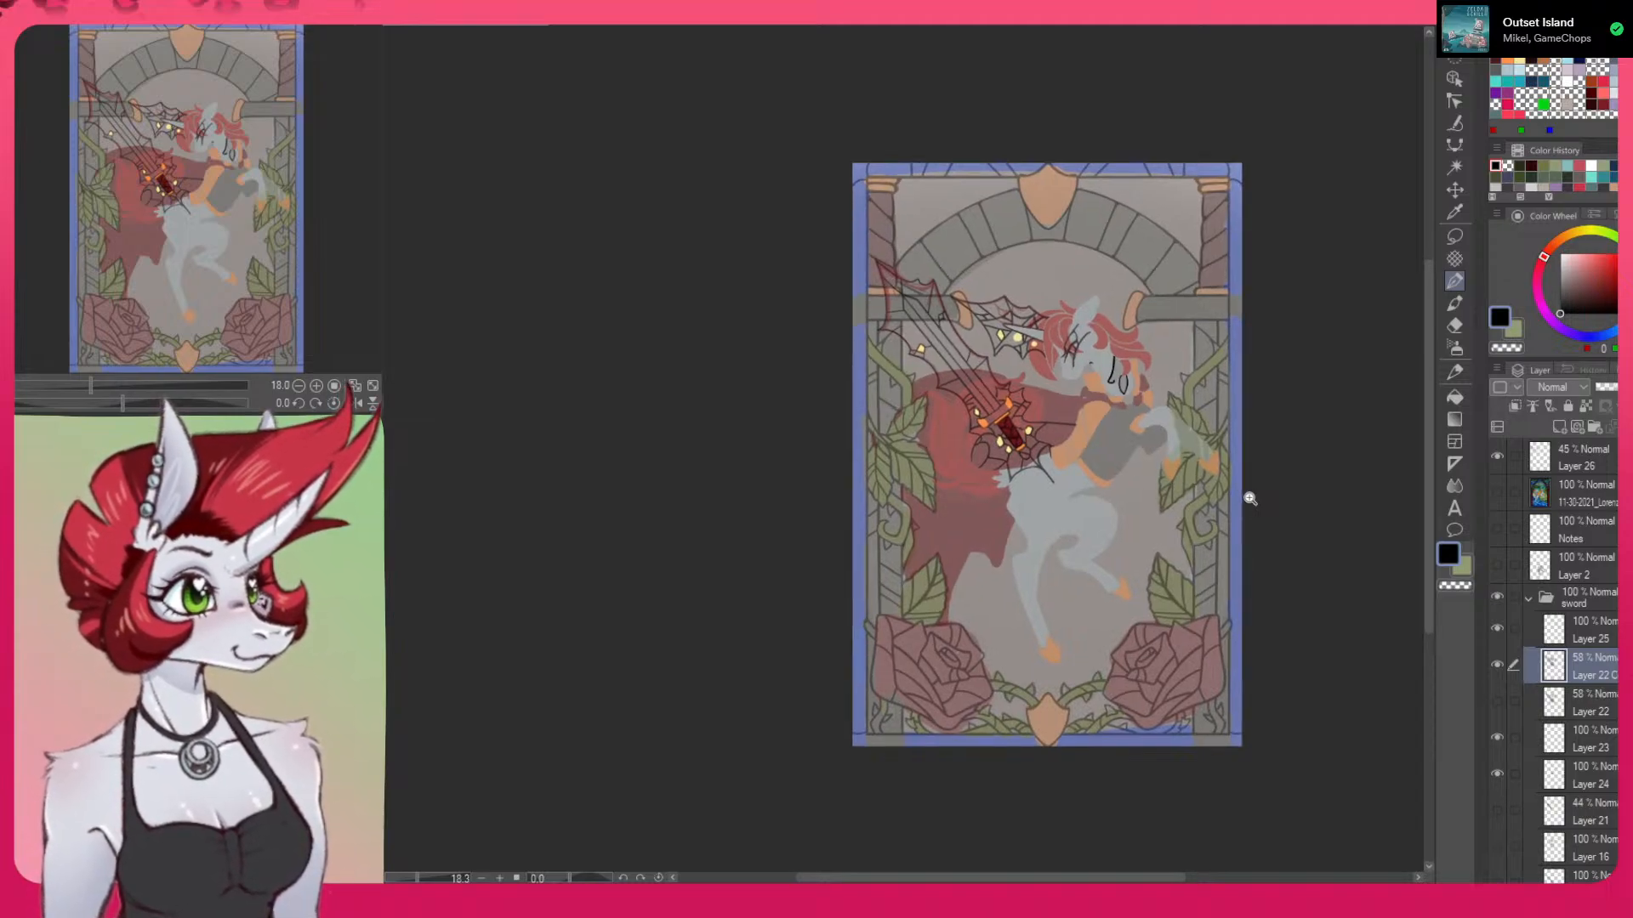
pyautogui.scroll(1, 1266, 498)
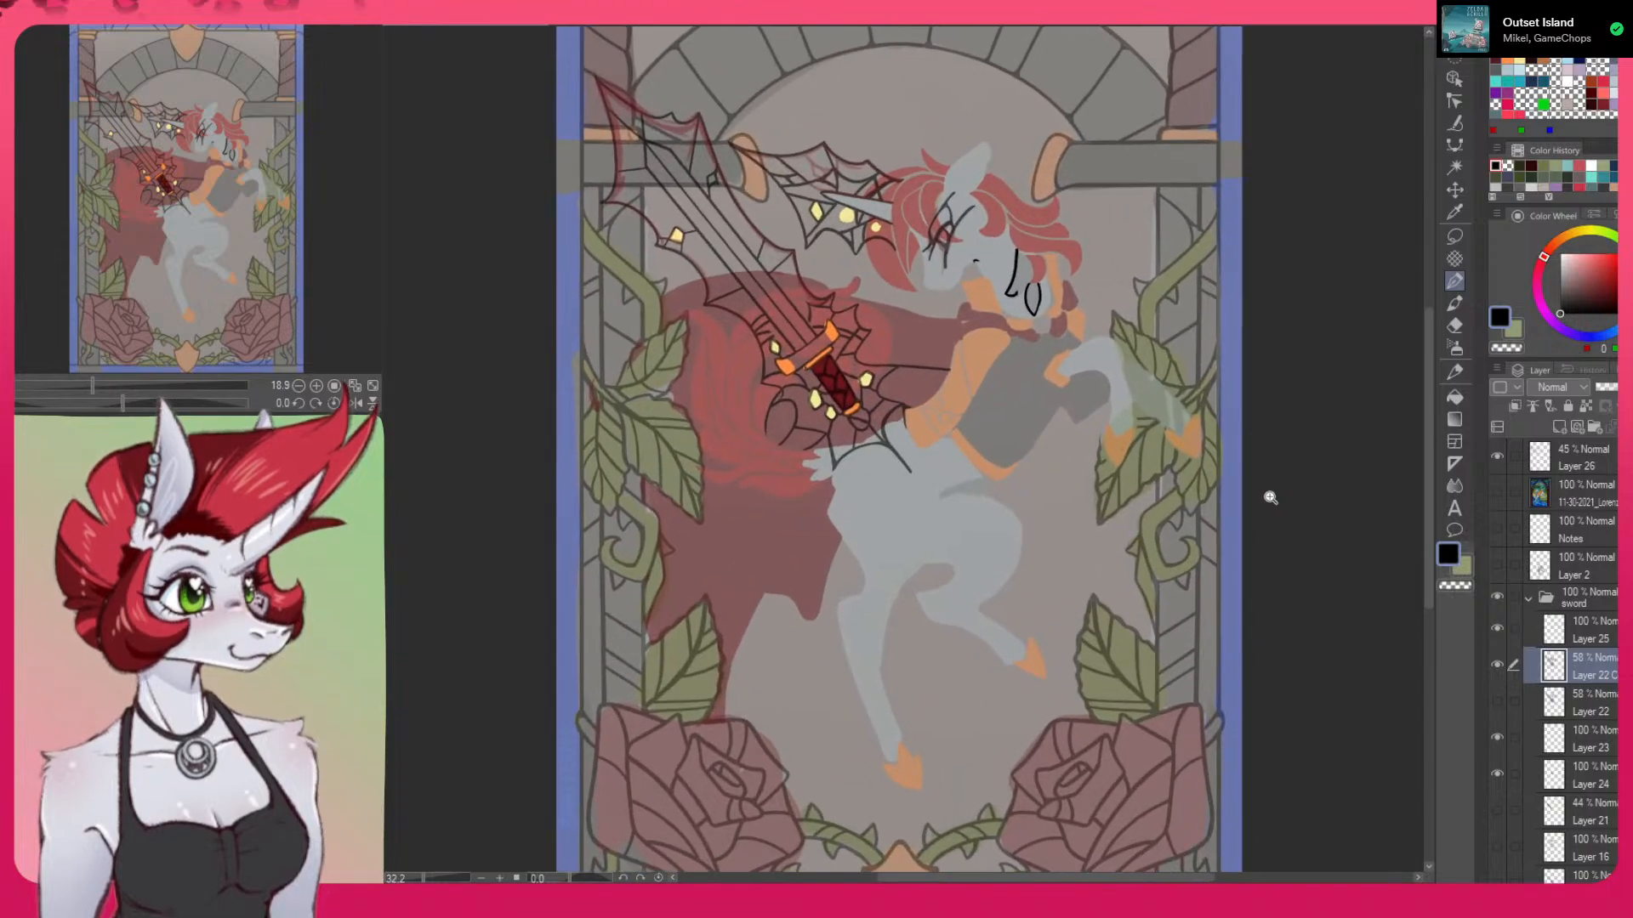
pyautogui.moveTo(884, 194); pyautogui.dragTo(918, 358)
pyautogui.scroll(1, 918, 357)
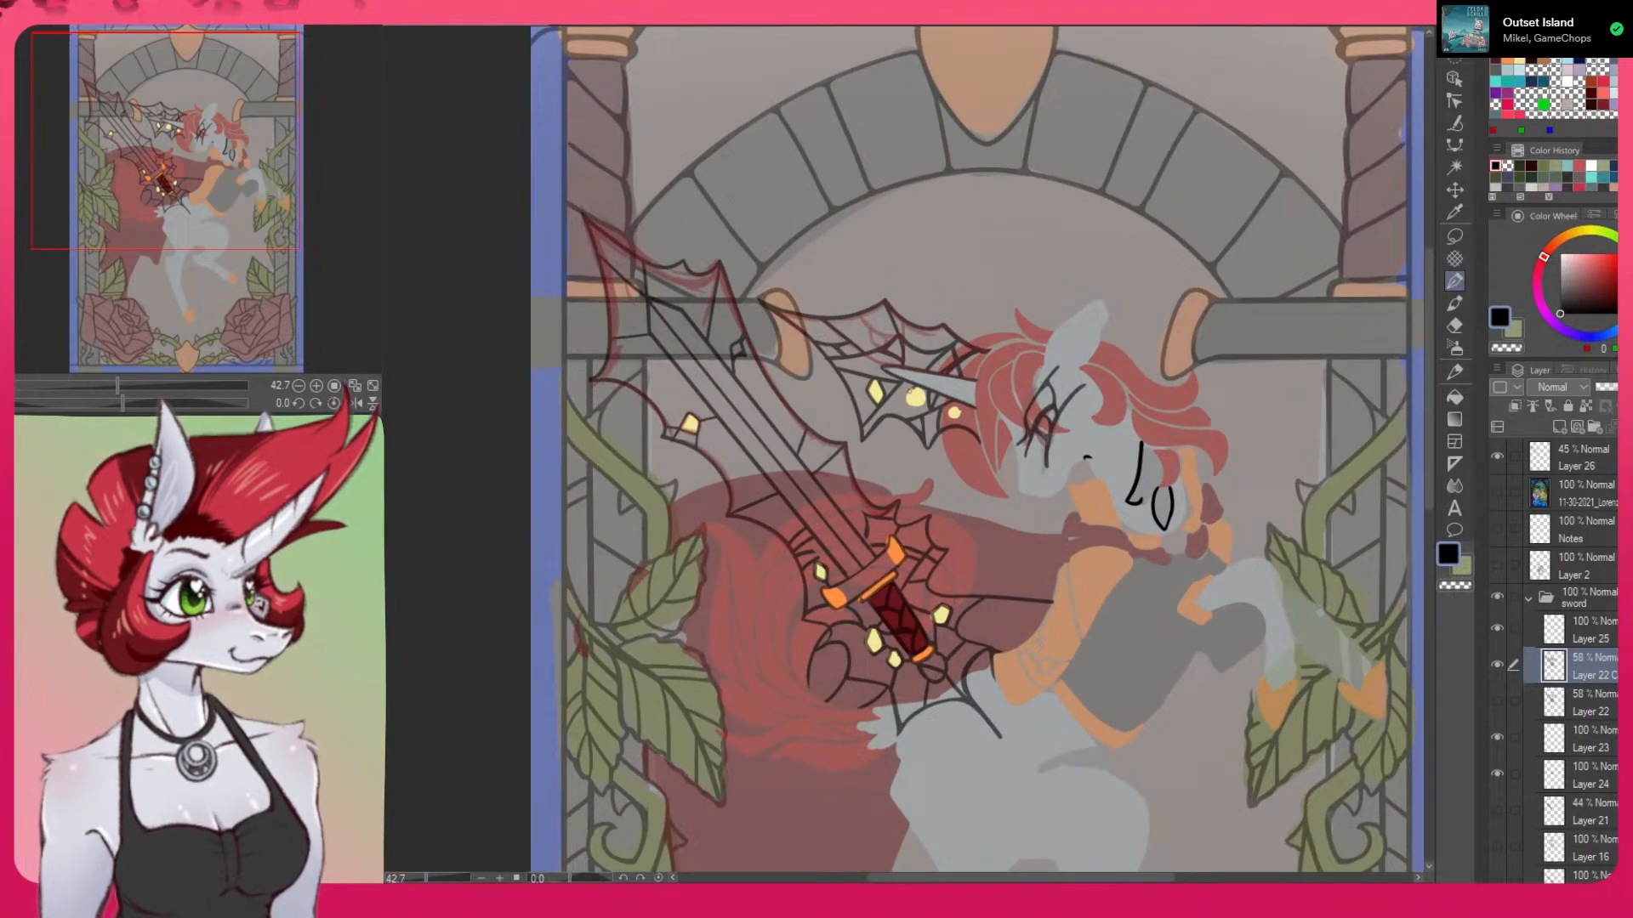
pyautogui.click(915, 396)
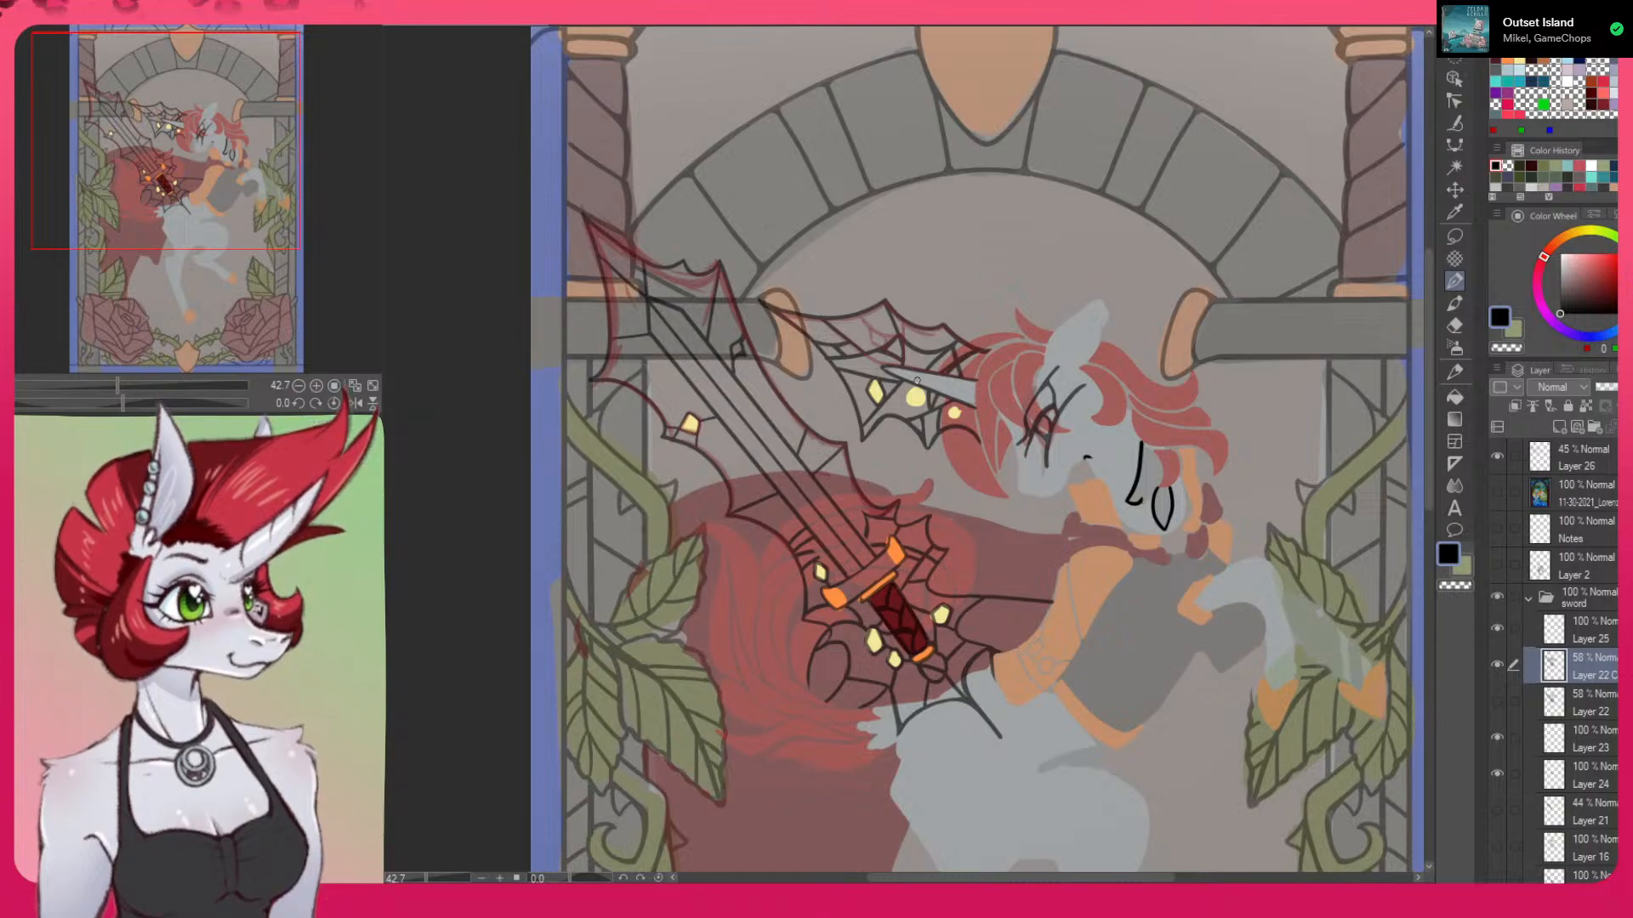
pyautogui.moveTo(1187, 693); pyautogui.dragTo(1254, 323)
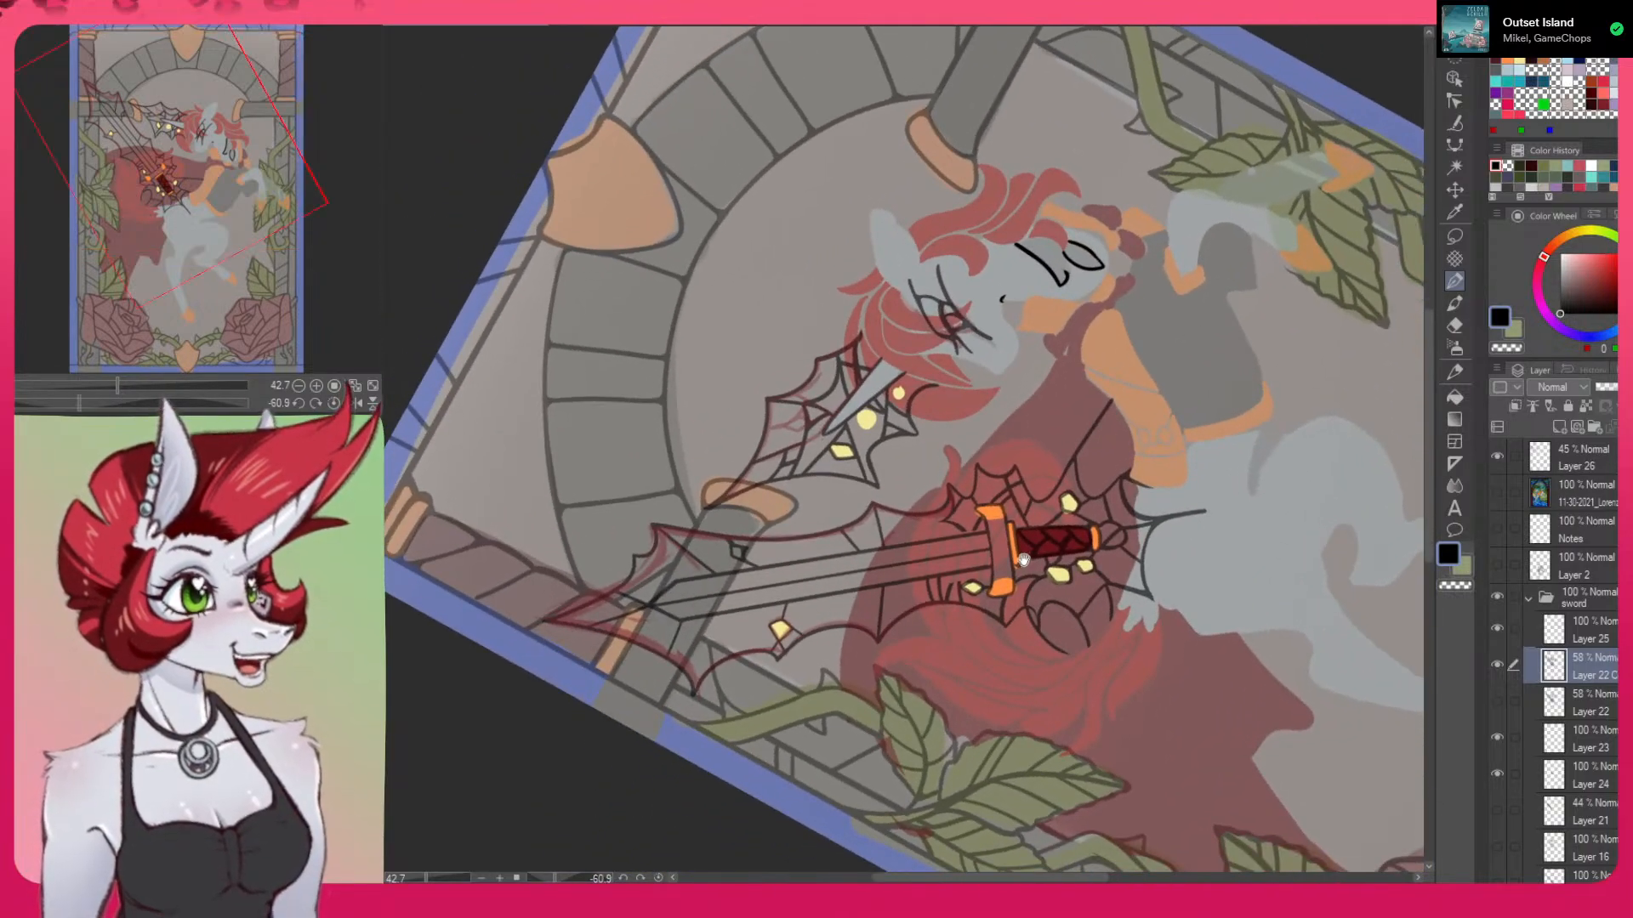
pyautogui.moveTo(1028, 643); pyautogui.dragTo(1078, 582)
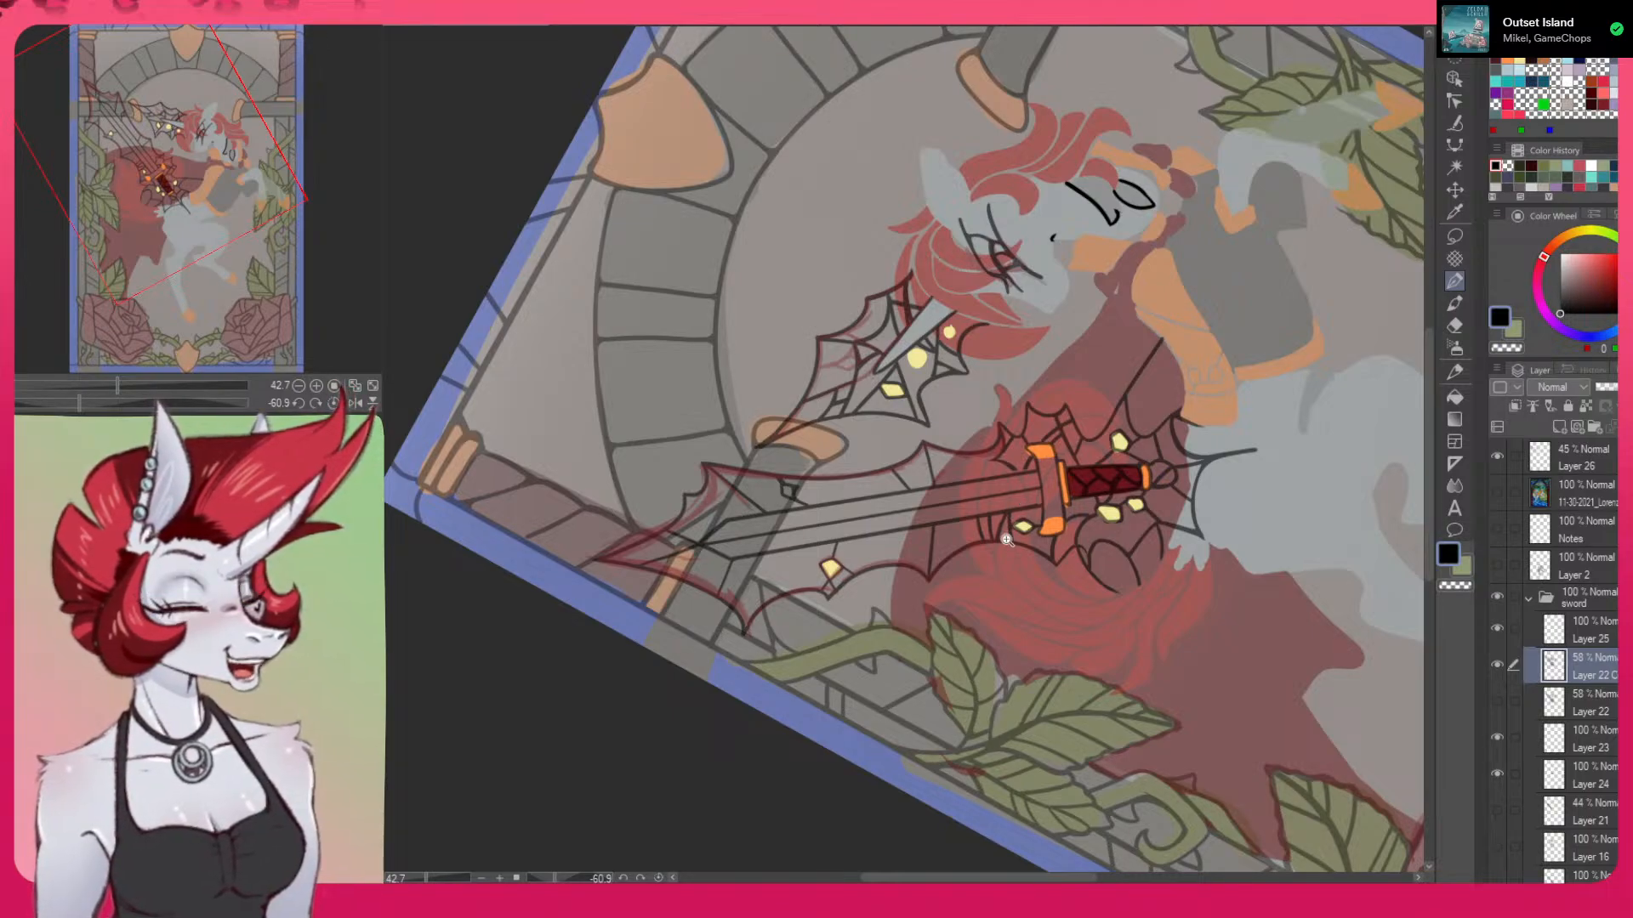
# Try to redraw the strand from the blade's lower edge to the web's pointed corner, and undo both strokes
pyautogui.scroll(5, 1007, 535)
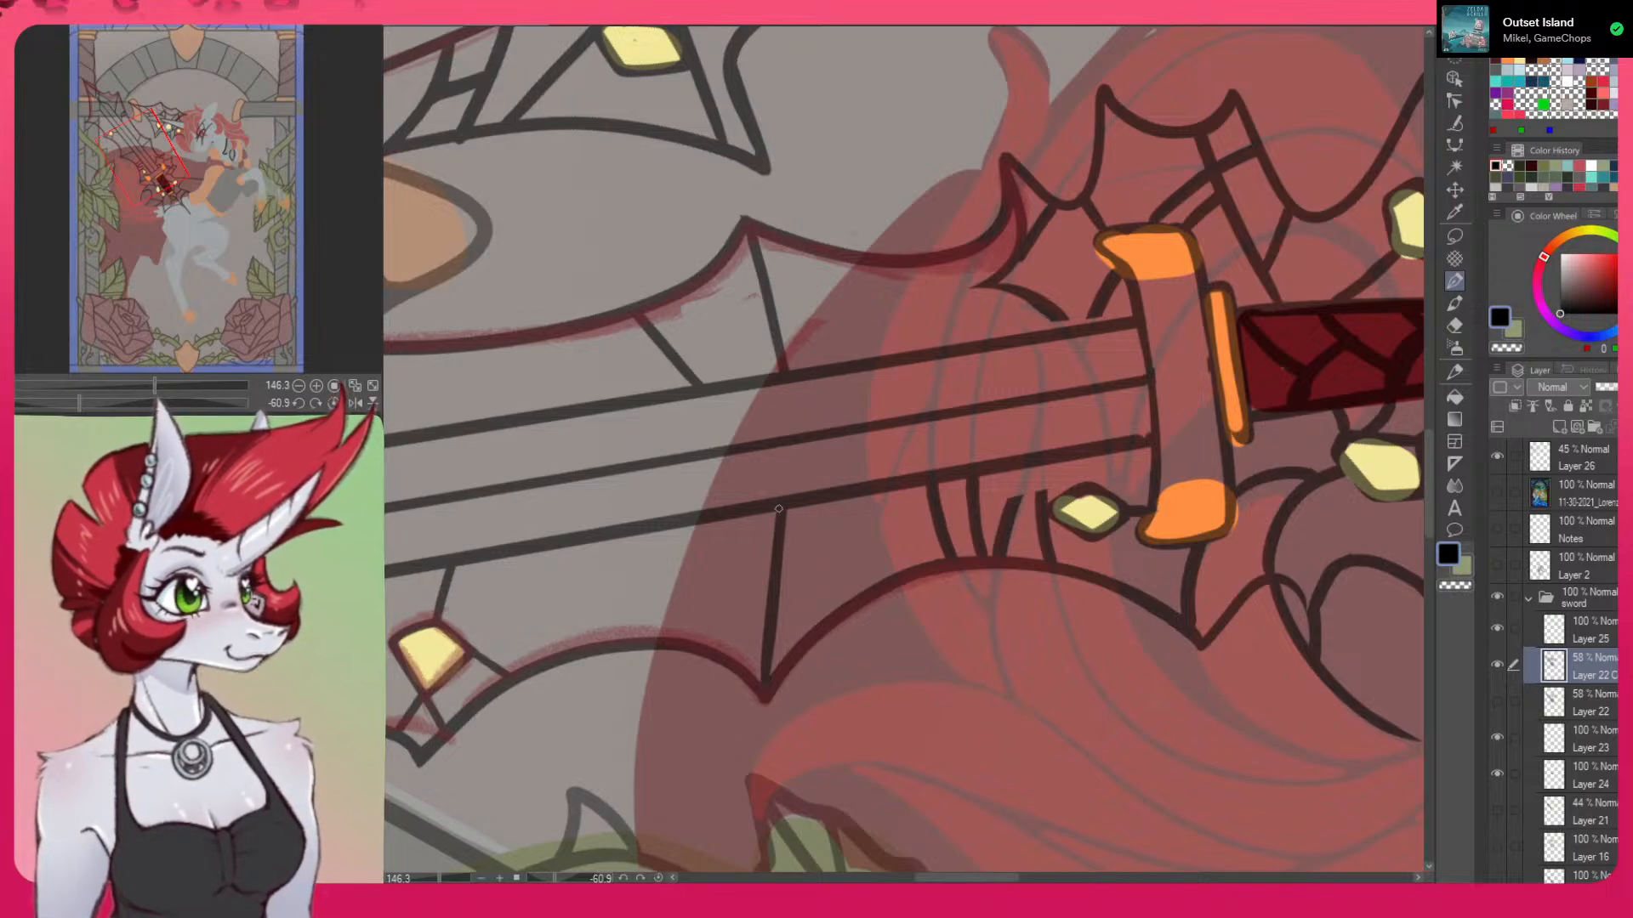
pyautogui.moveTo(770, 572); pyautogui.dragTo(758, 677)
pyautogui.hotkey('ctrl', 'z')
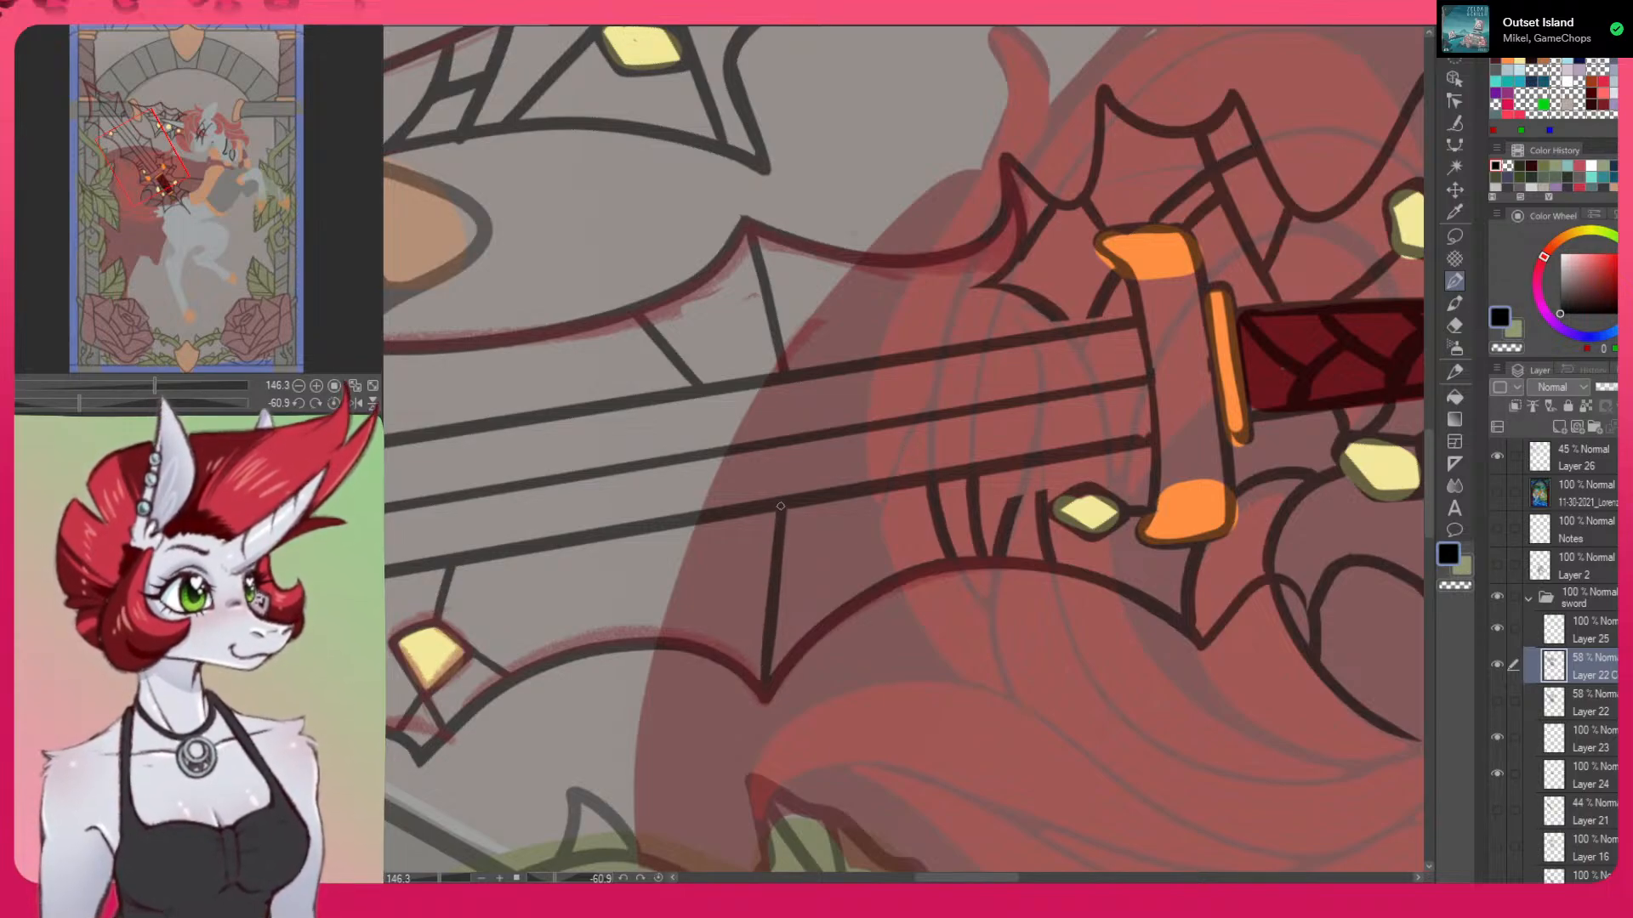
pyautogui.moveTo(781, 509); pyautogui.dragTo(761, 688)
pyautogui.hotkey('ctrl', 'z')
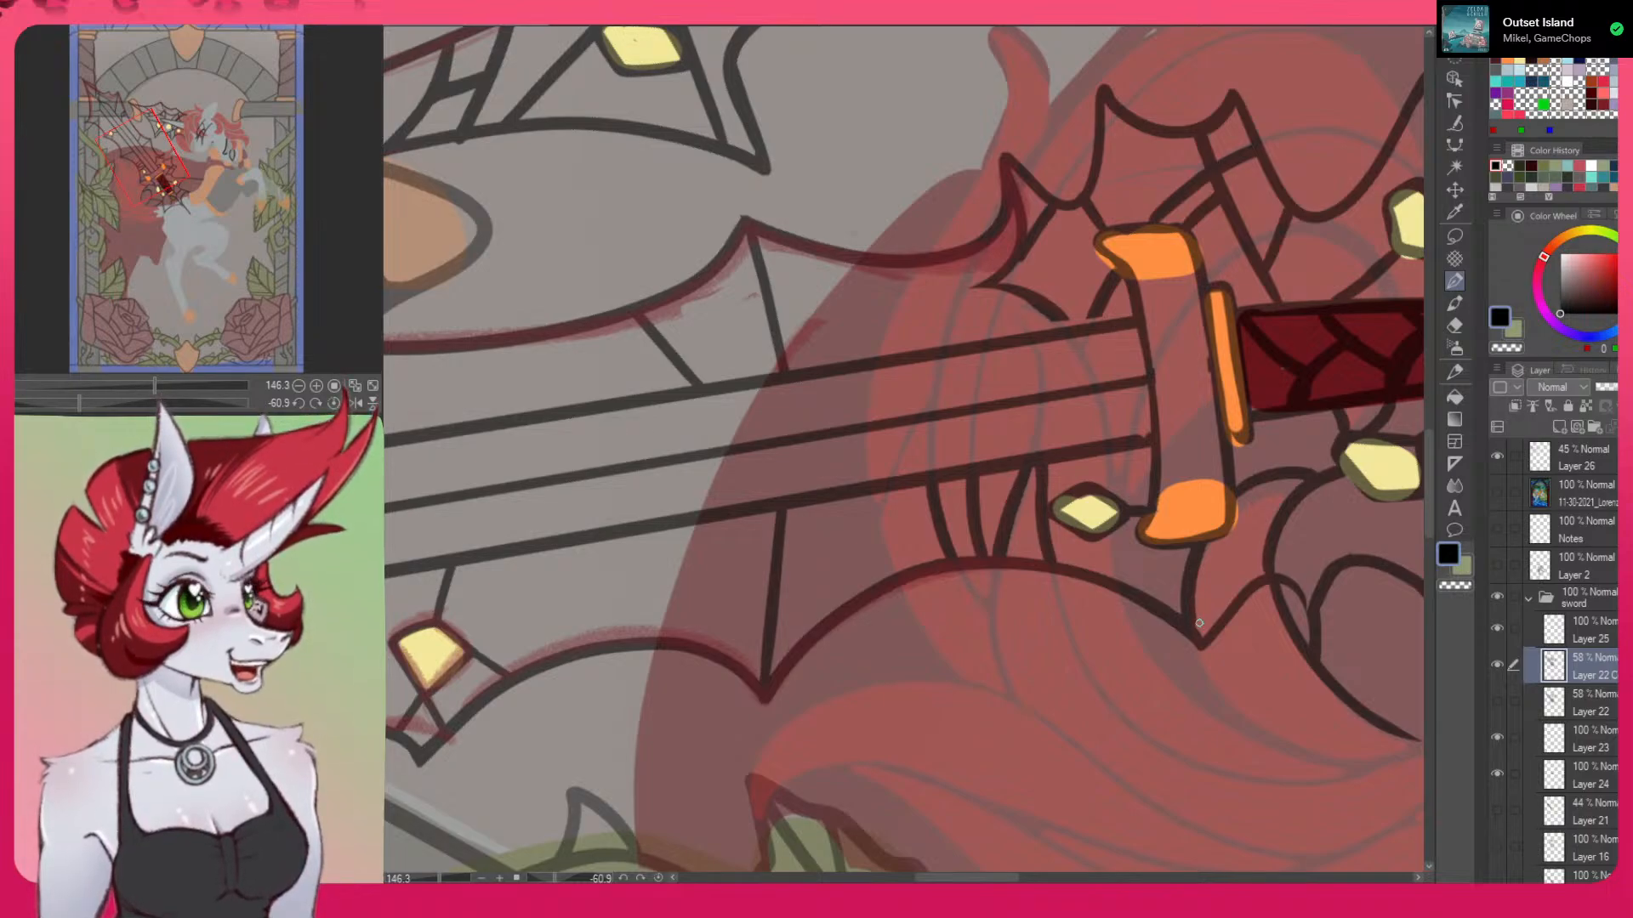
# Refine the crossguard's outline around its orange ends and clean up the line where the blade meets the guard
pyautogui.moveTo(1200, 640); pyautogui.dragTo(1038, 539)
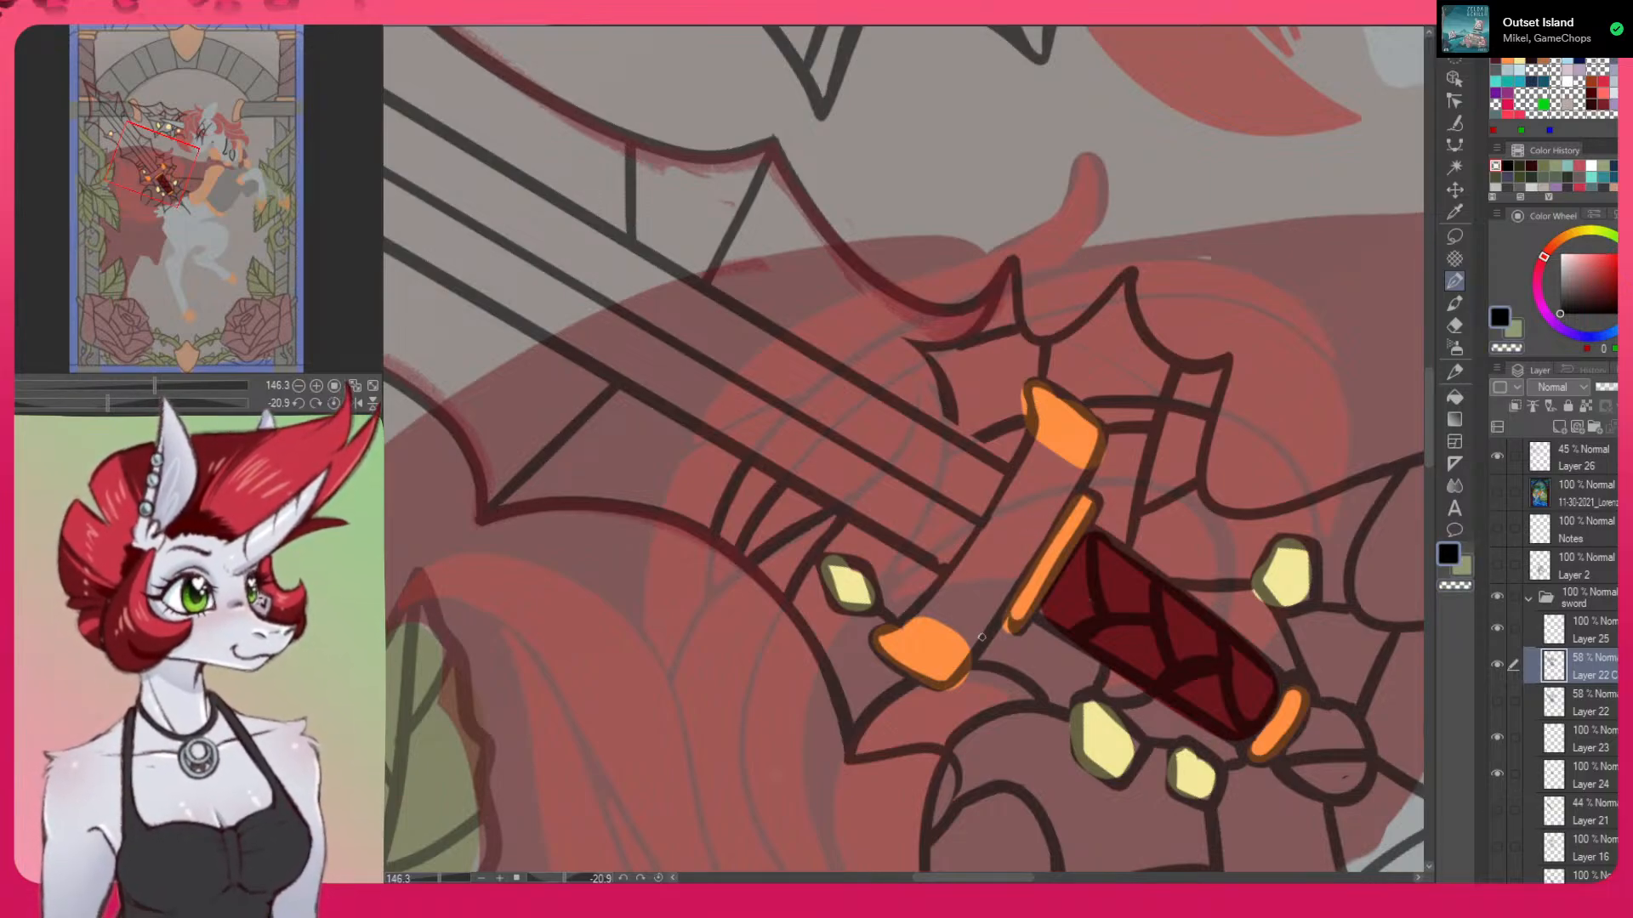
pyautogui.moveTo(1022, 575); pyautogui.dragTo(1087, 466)
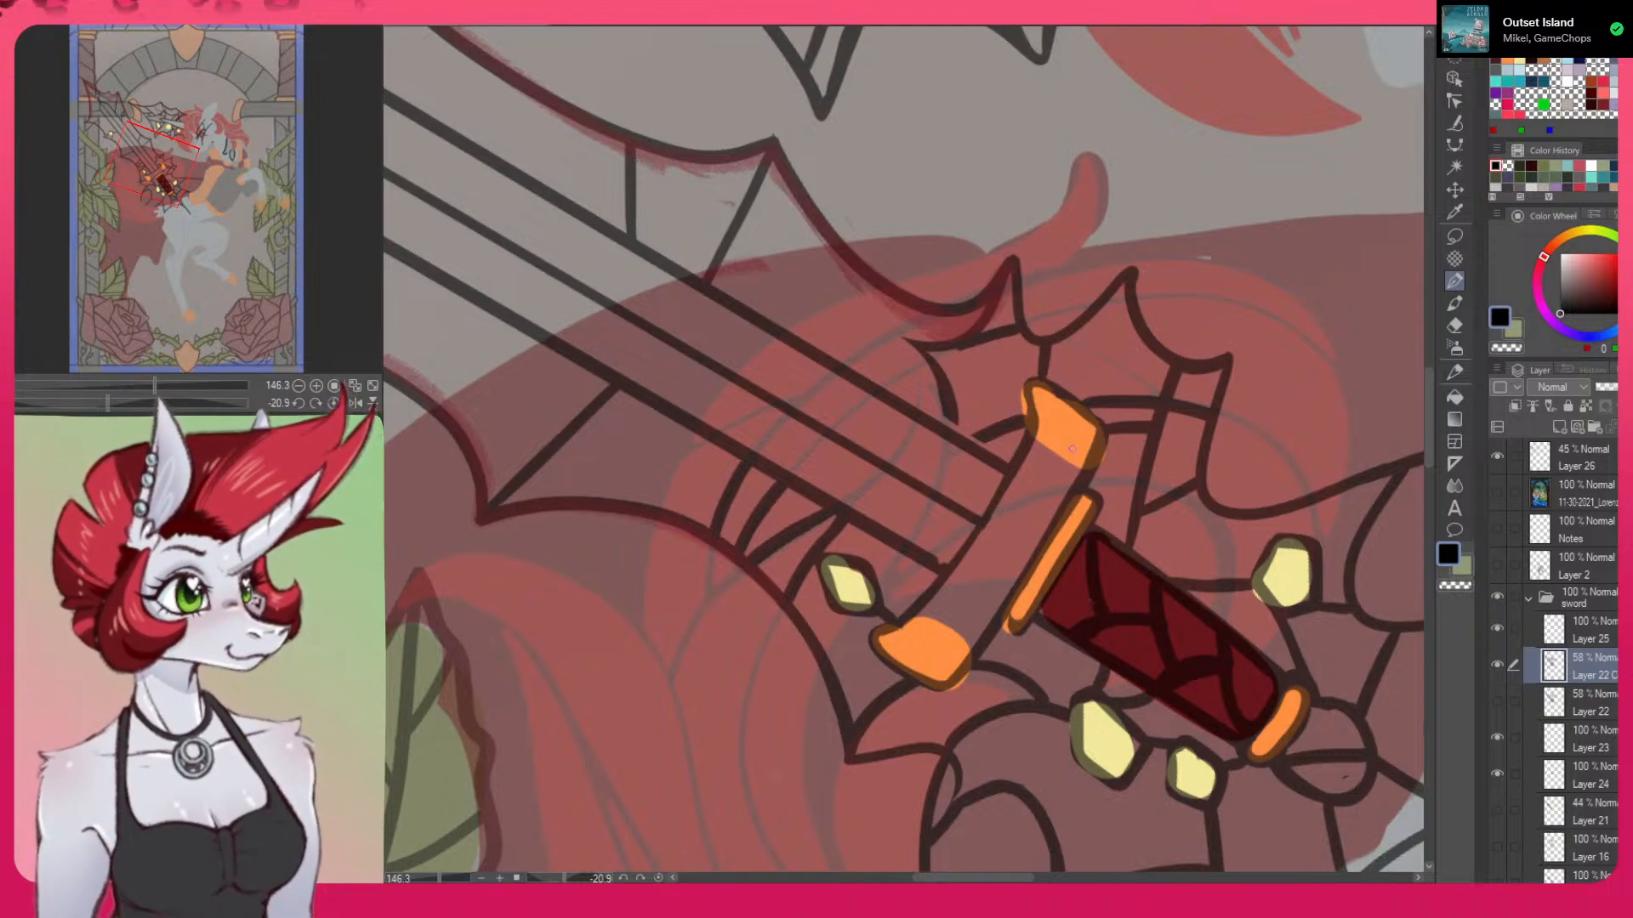
pyautogui.moveTo(1095, 425); pyautogui.dragTo(1090, 468)
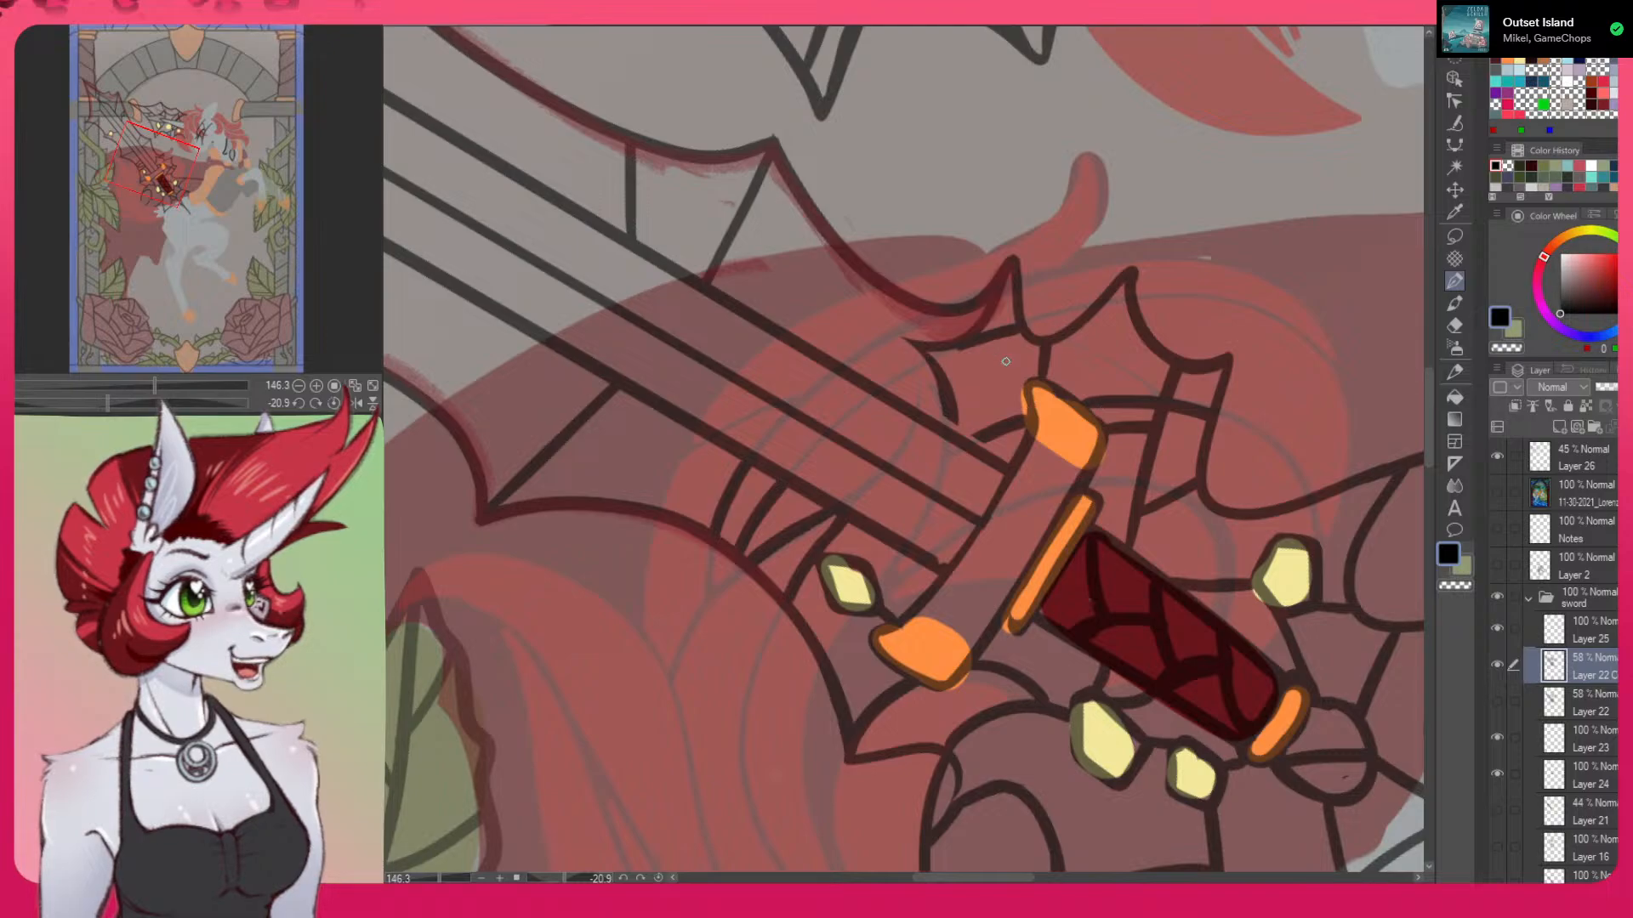
pyautogui.press('c')
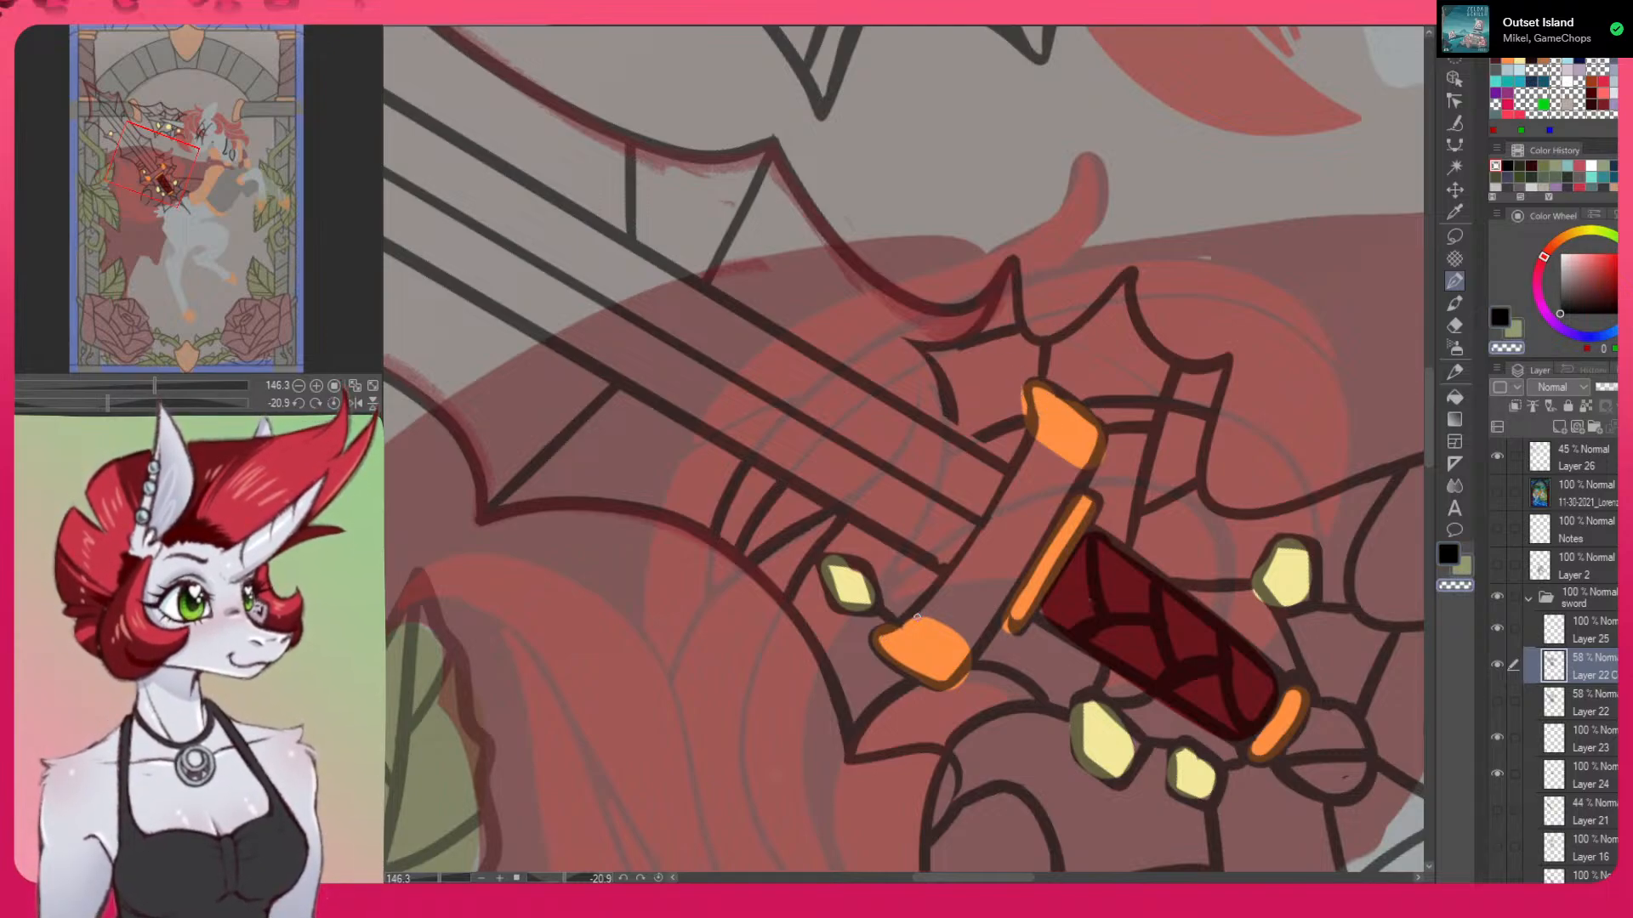
pyautogui.moveTo(1060, 622)
pyautogui.mouseDown()
pyautogui.moveTo(1176, 699)
pyautogui.moveTo(901, 817)
pyautogui.mouseUp()
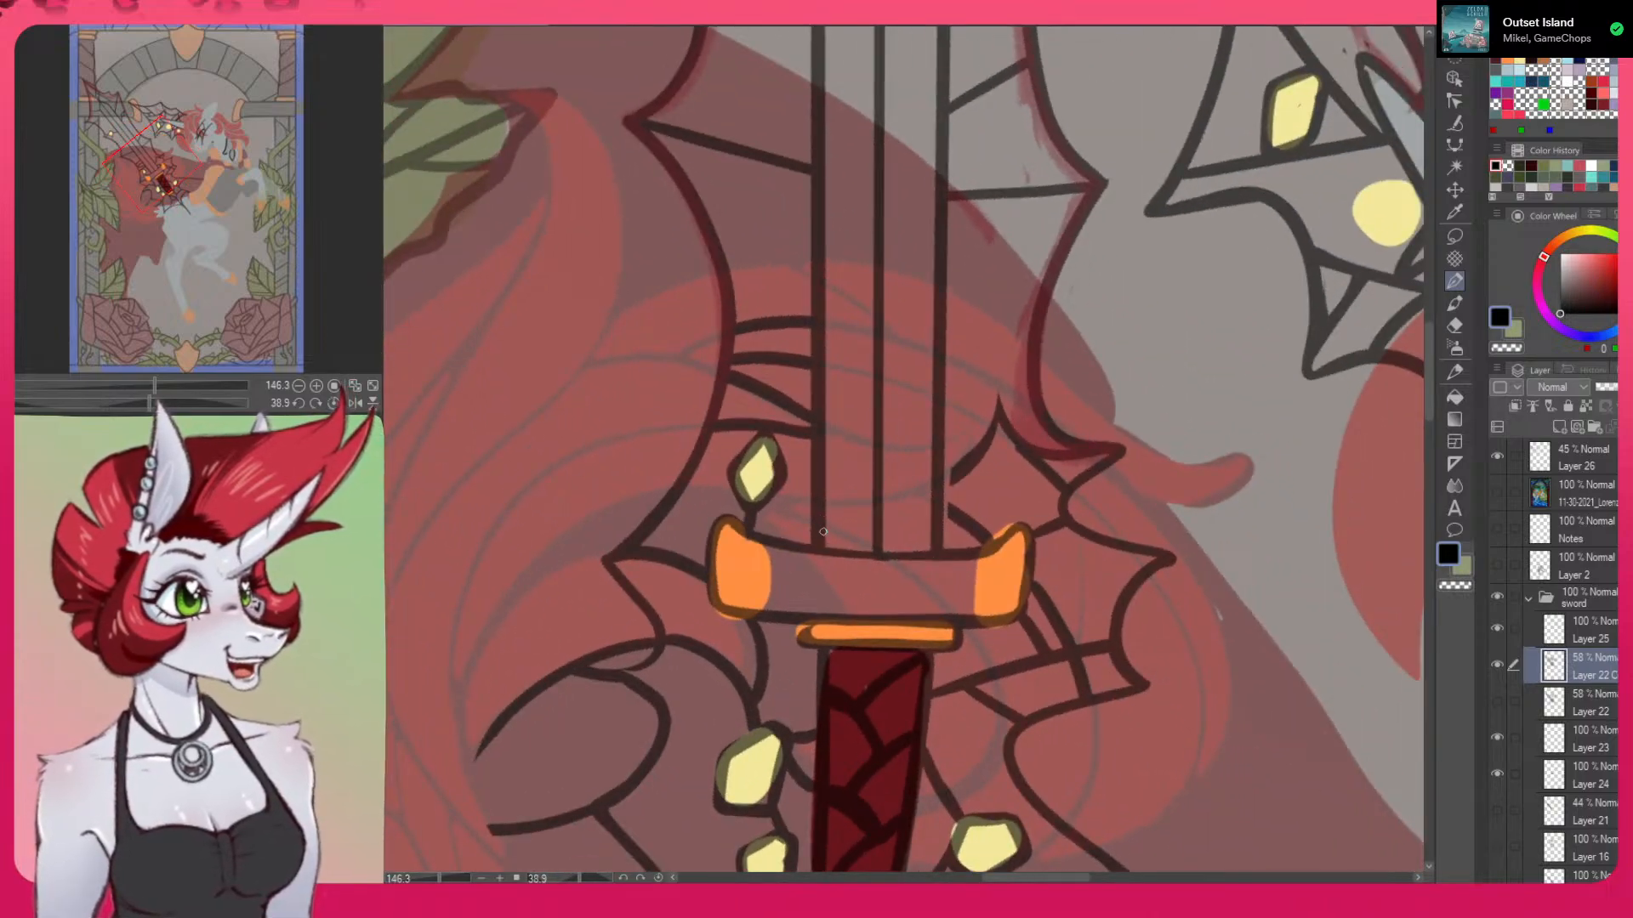
pyautogui.press('c')
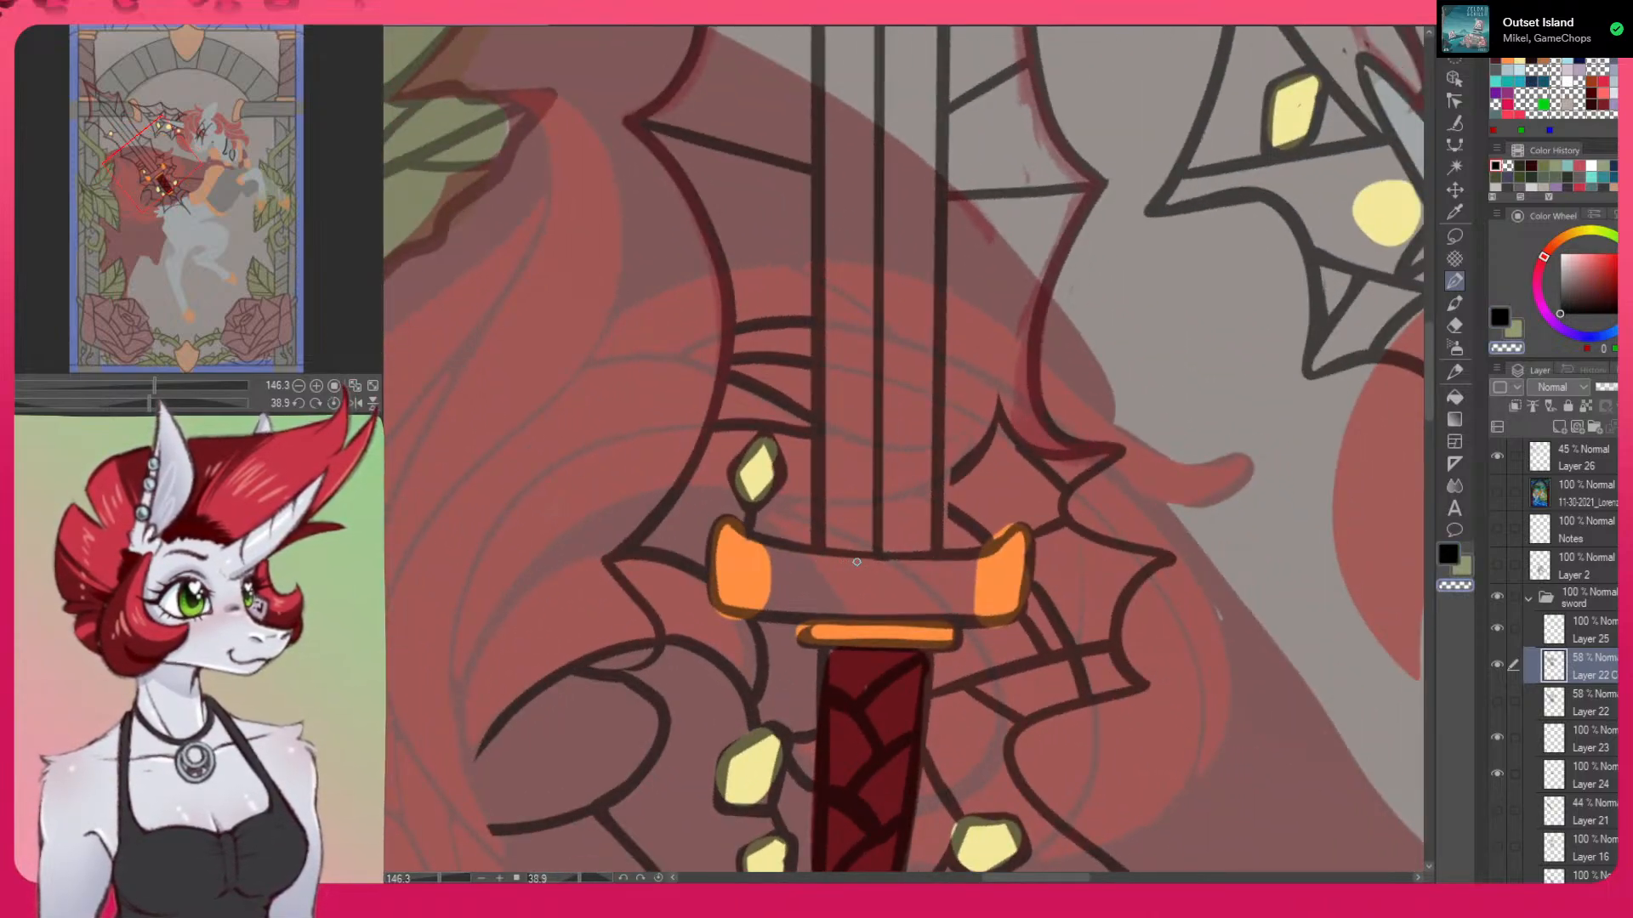
pyautogui.moveTo(873, 560); pyautogui.dragTo(969, 561)
pyautogui.moveTo(1027, 725); pyautogui.dragTo(1182, 557)
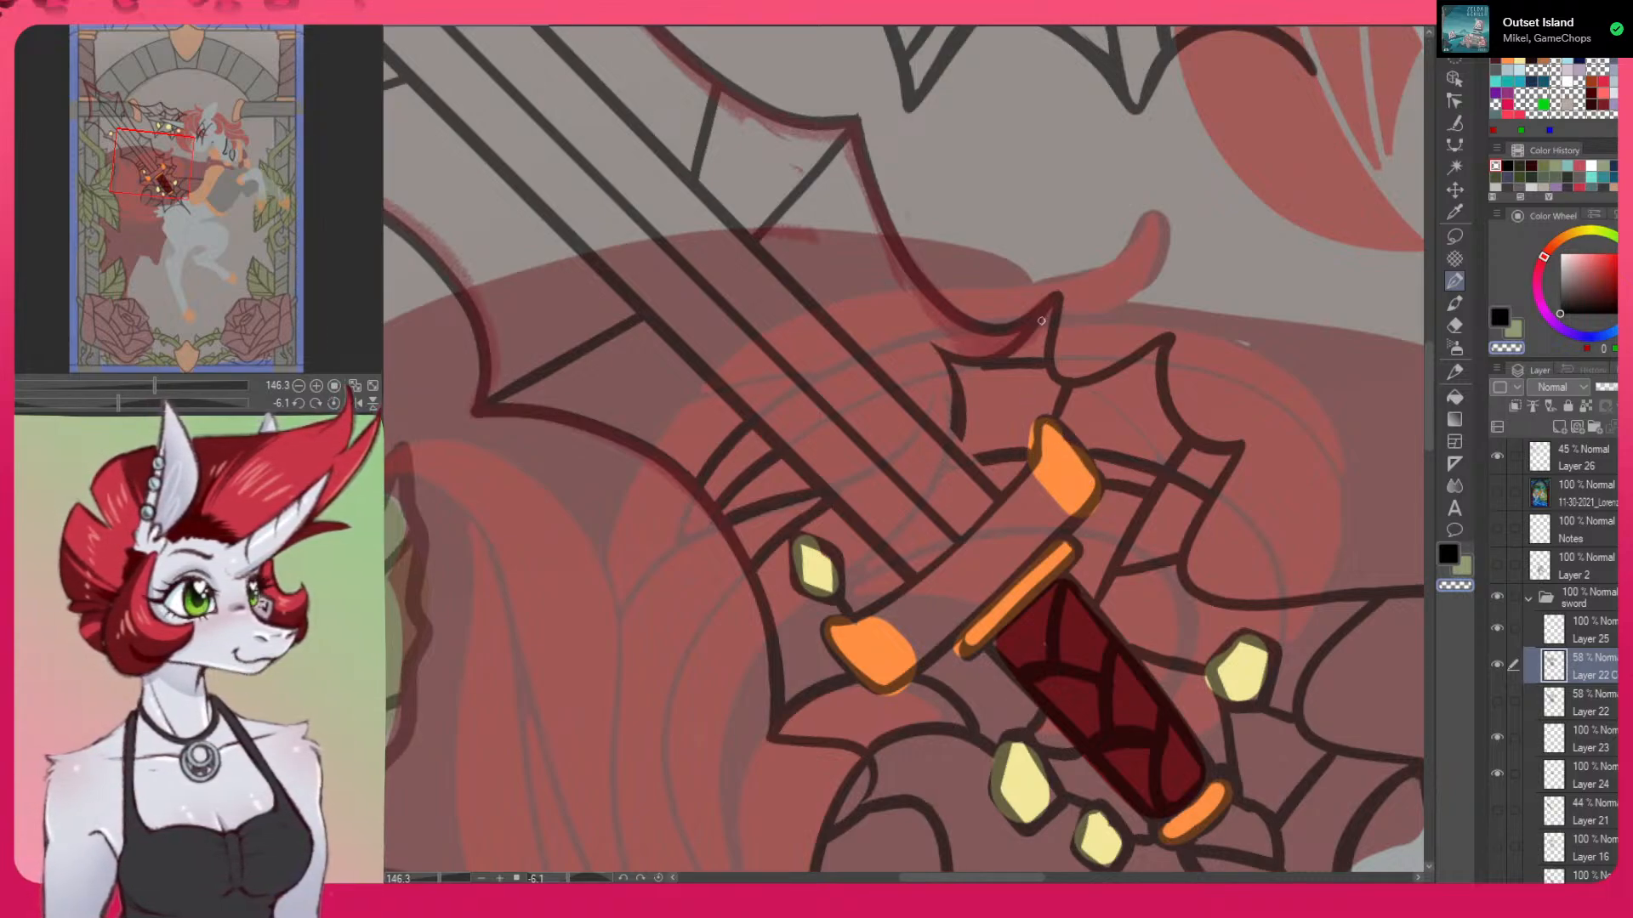
pyautogui.moveTo(1046, 425); pyautogui.dragTo(1093, 487)
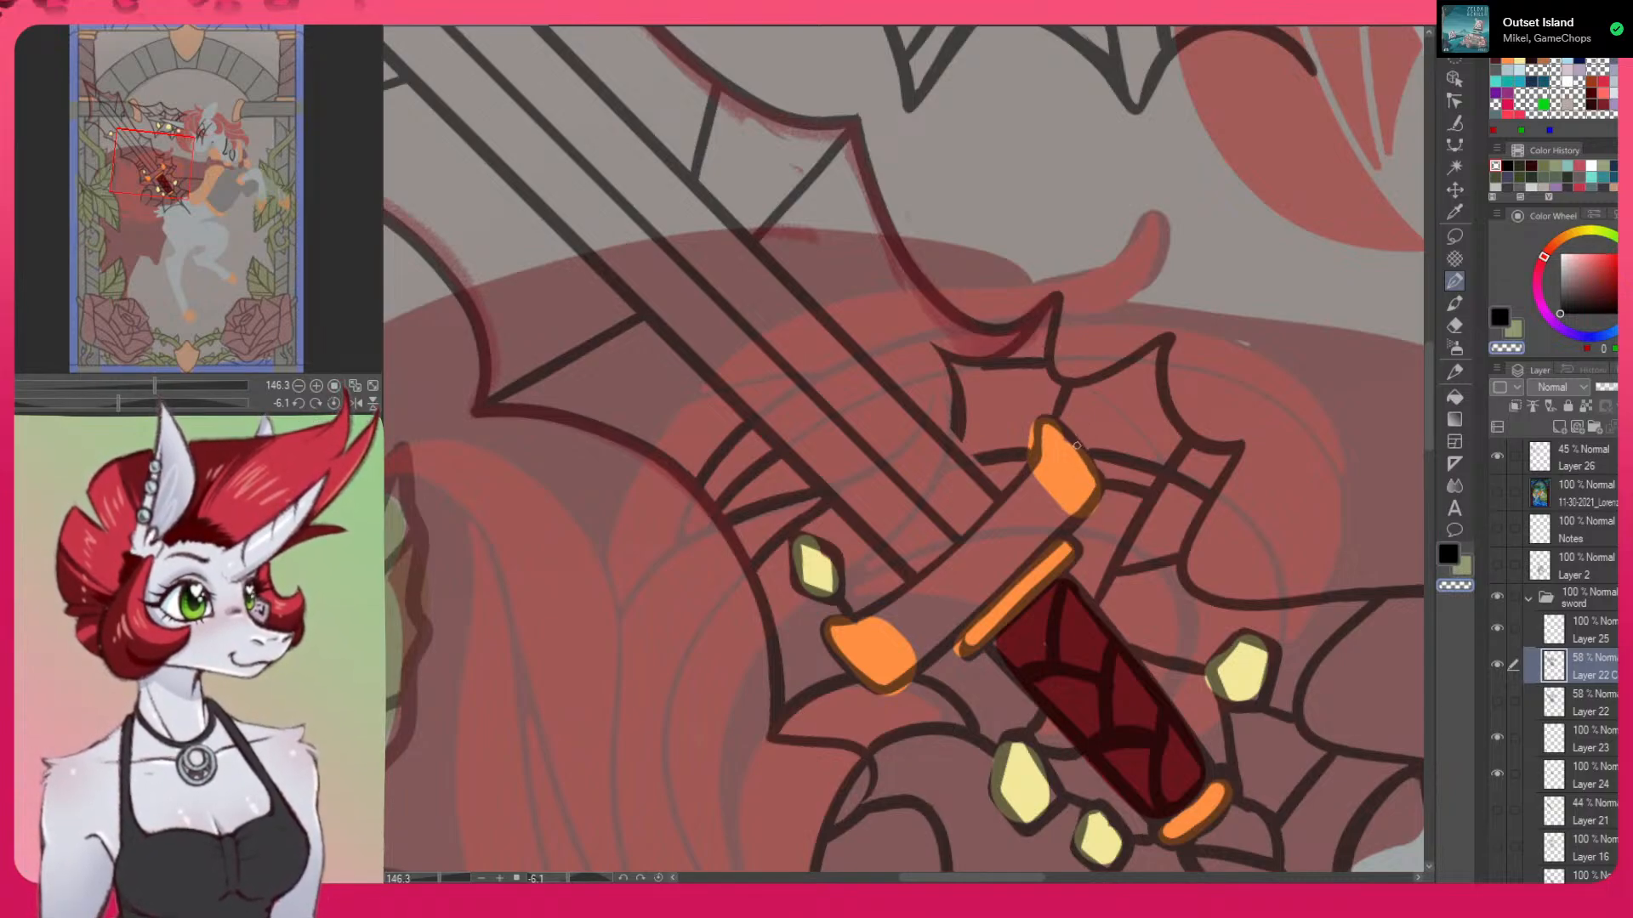
# Redraw the short web strands between the blade and the crossguard's upper orange end, and trim their overshooting ends
pyautogui.click(1447, 554)
pyautogui.press('c')
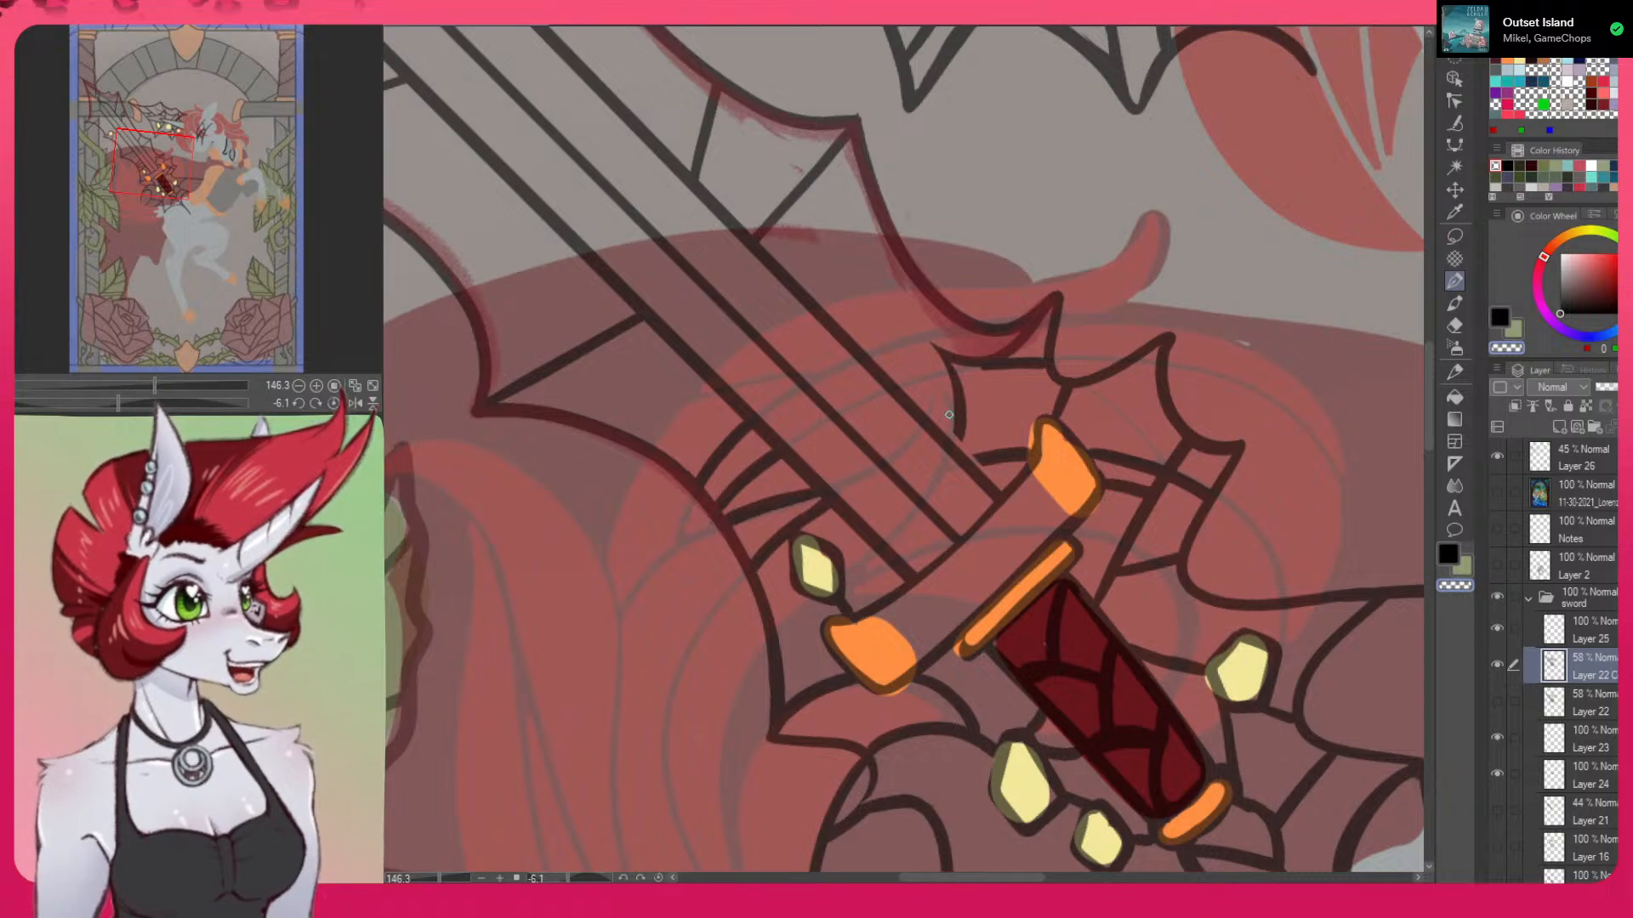
pyautogui.moveTo(958, 373); pyautogui.dragTo(955, 442)
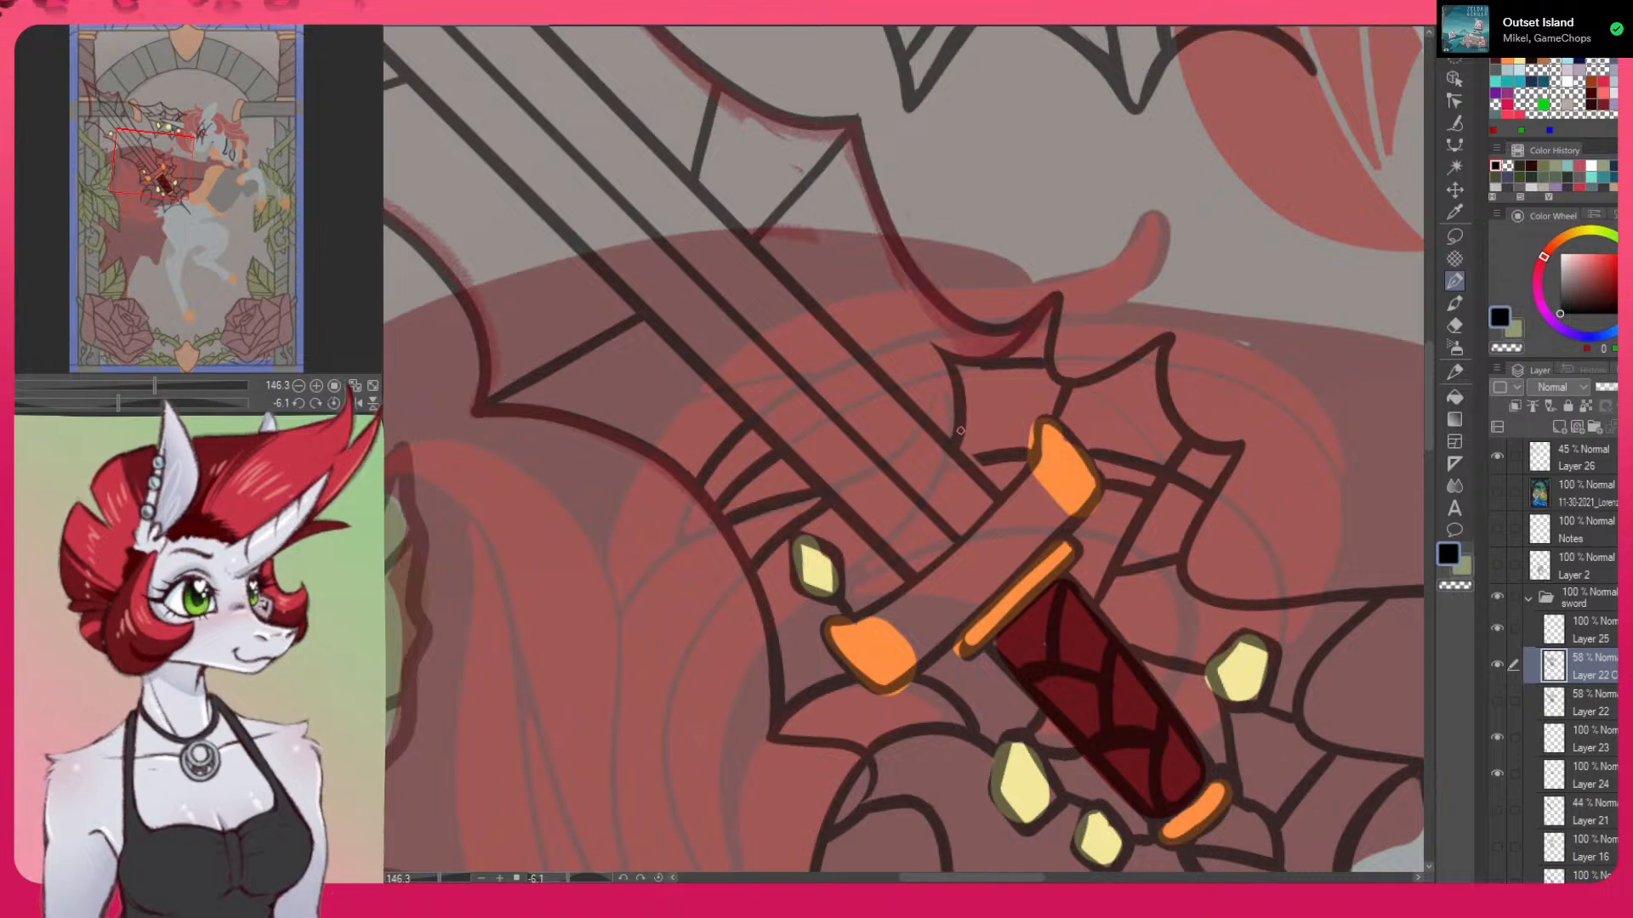
pyautogui.moveTo(1062, 527); pyautogui.dragTo(905, 278)
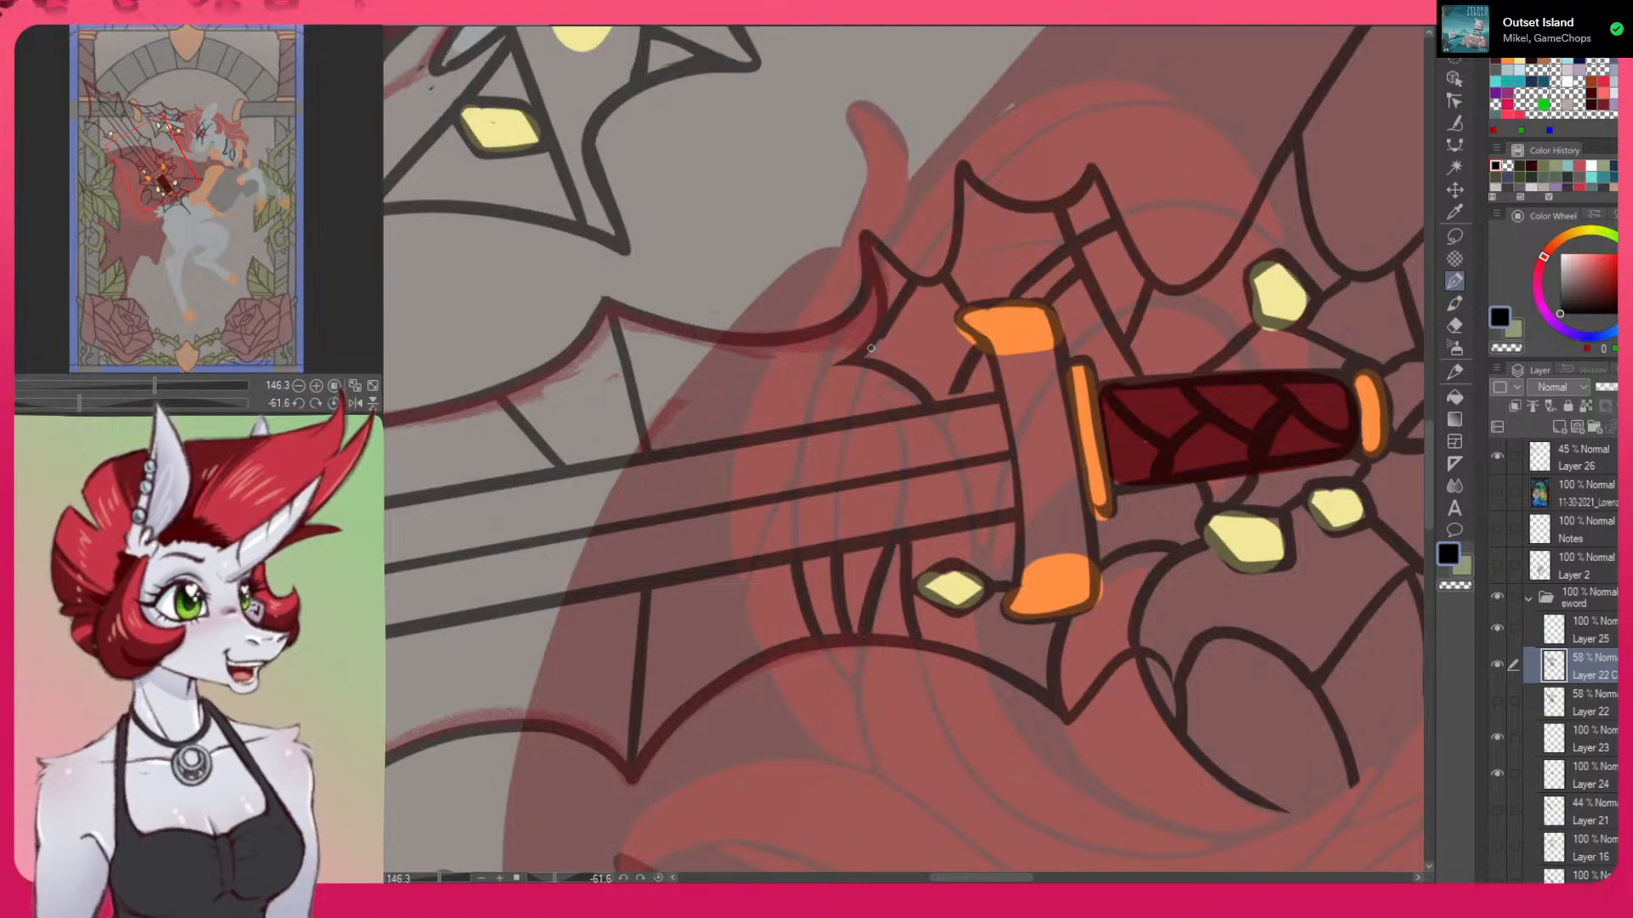
pyautogui.press('c')
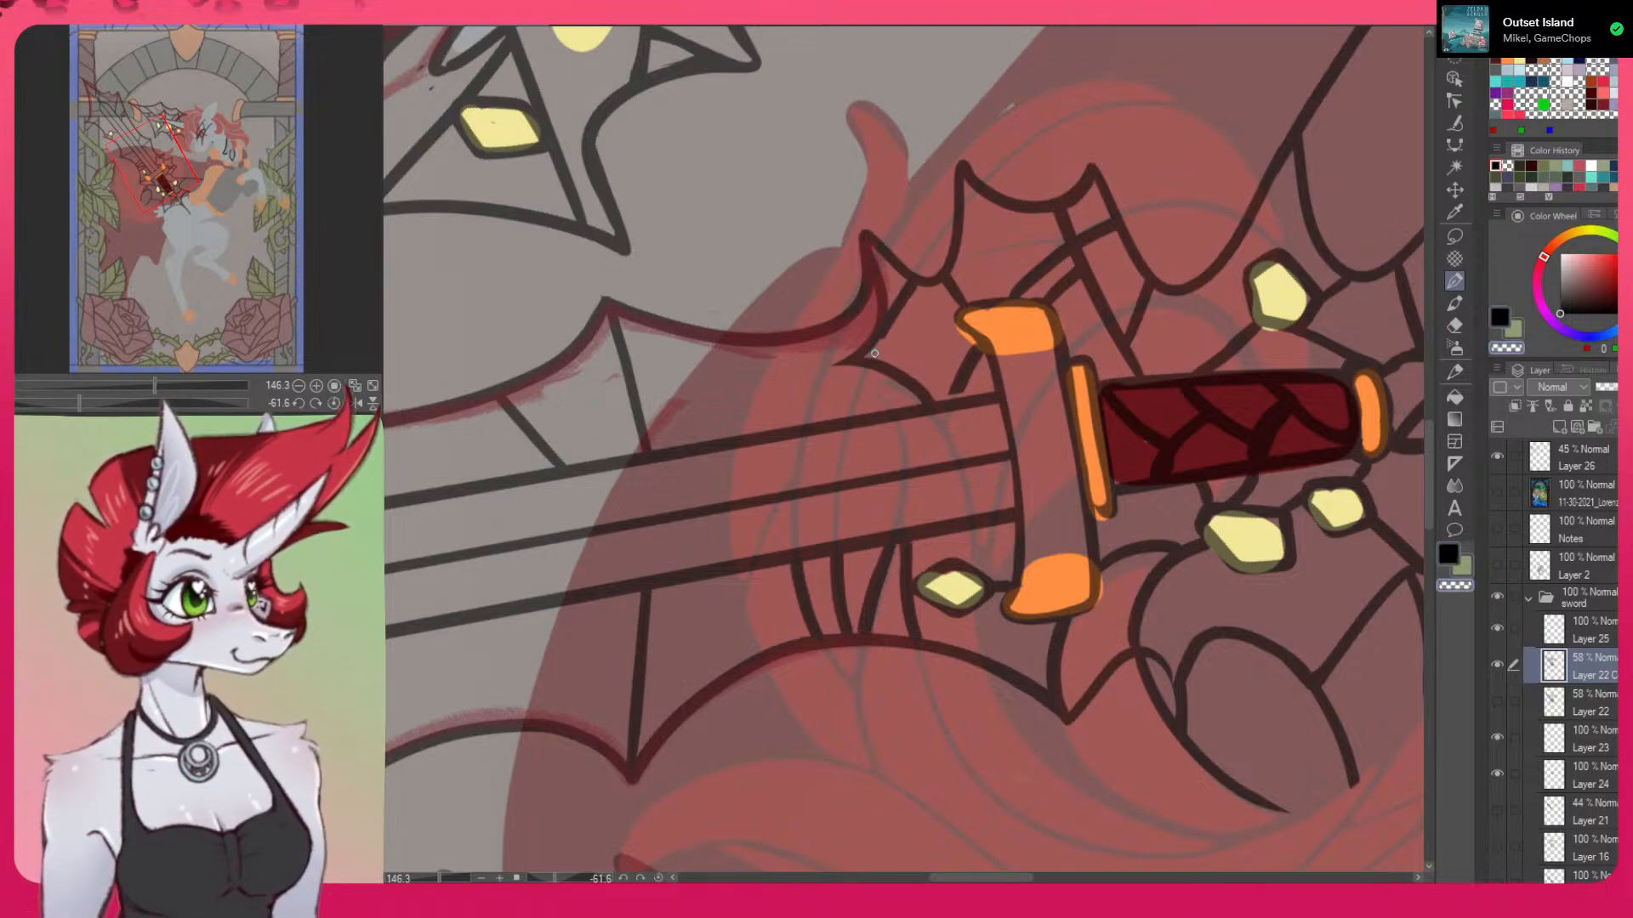
pyautogui.press('c')
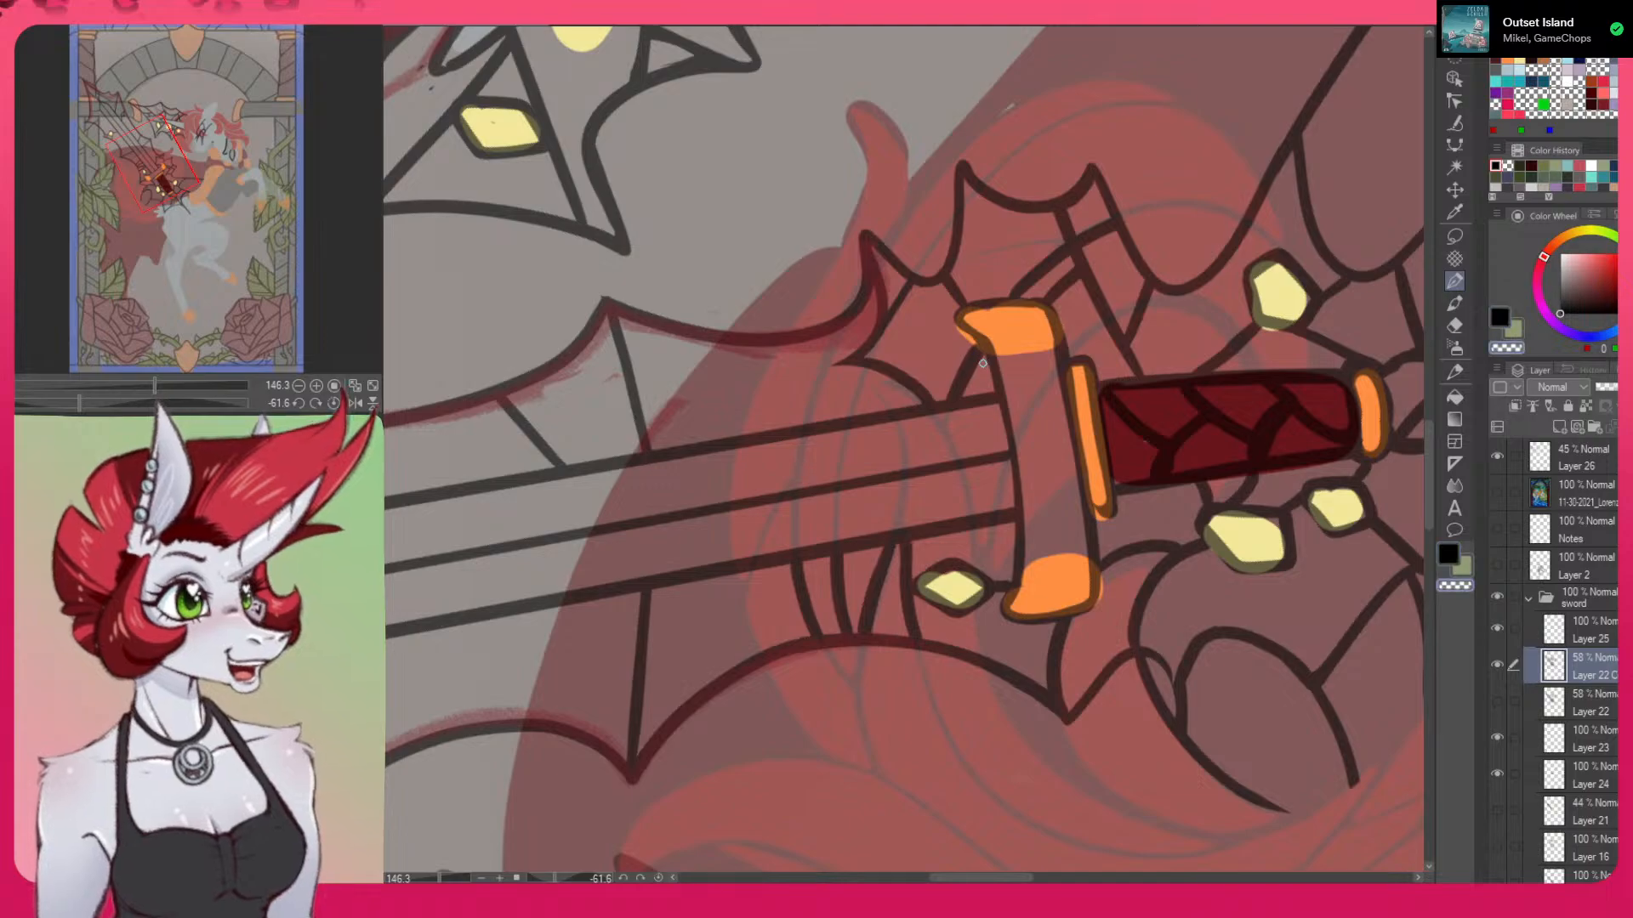
pyautogui.moveTo(978, 365); pyautogui.dragTo(961, 396)
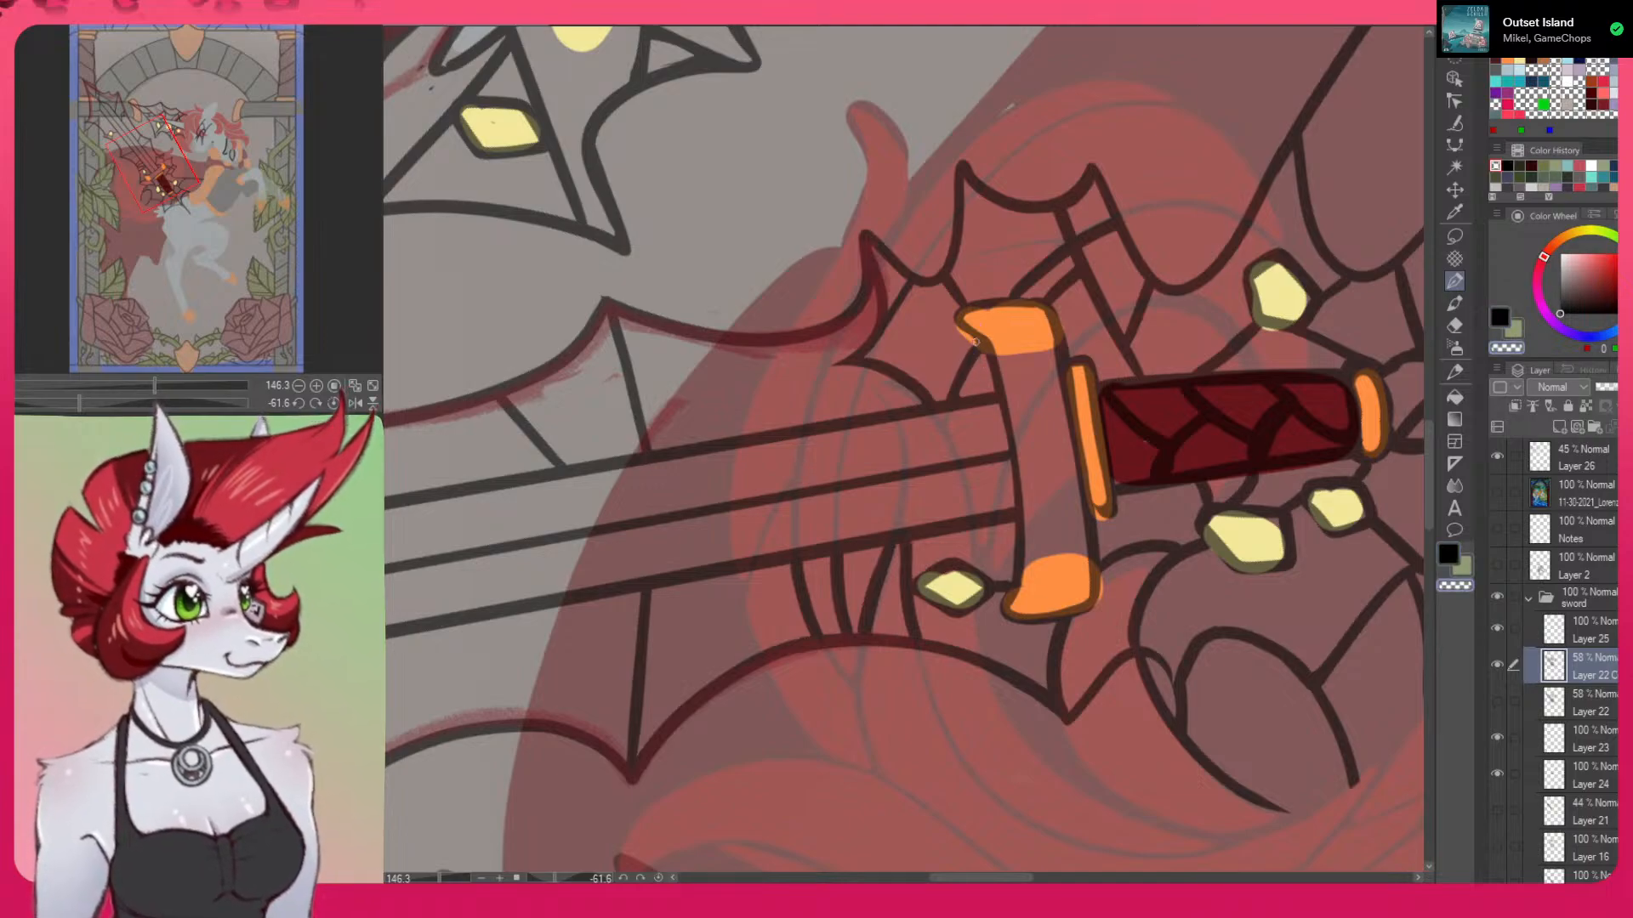
# Examine the sword and web line art within the whole card at different zoom levels and canvas rotations
pyautogui.click(374, 387)
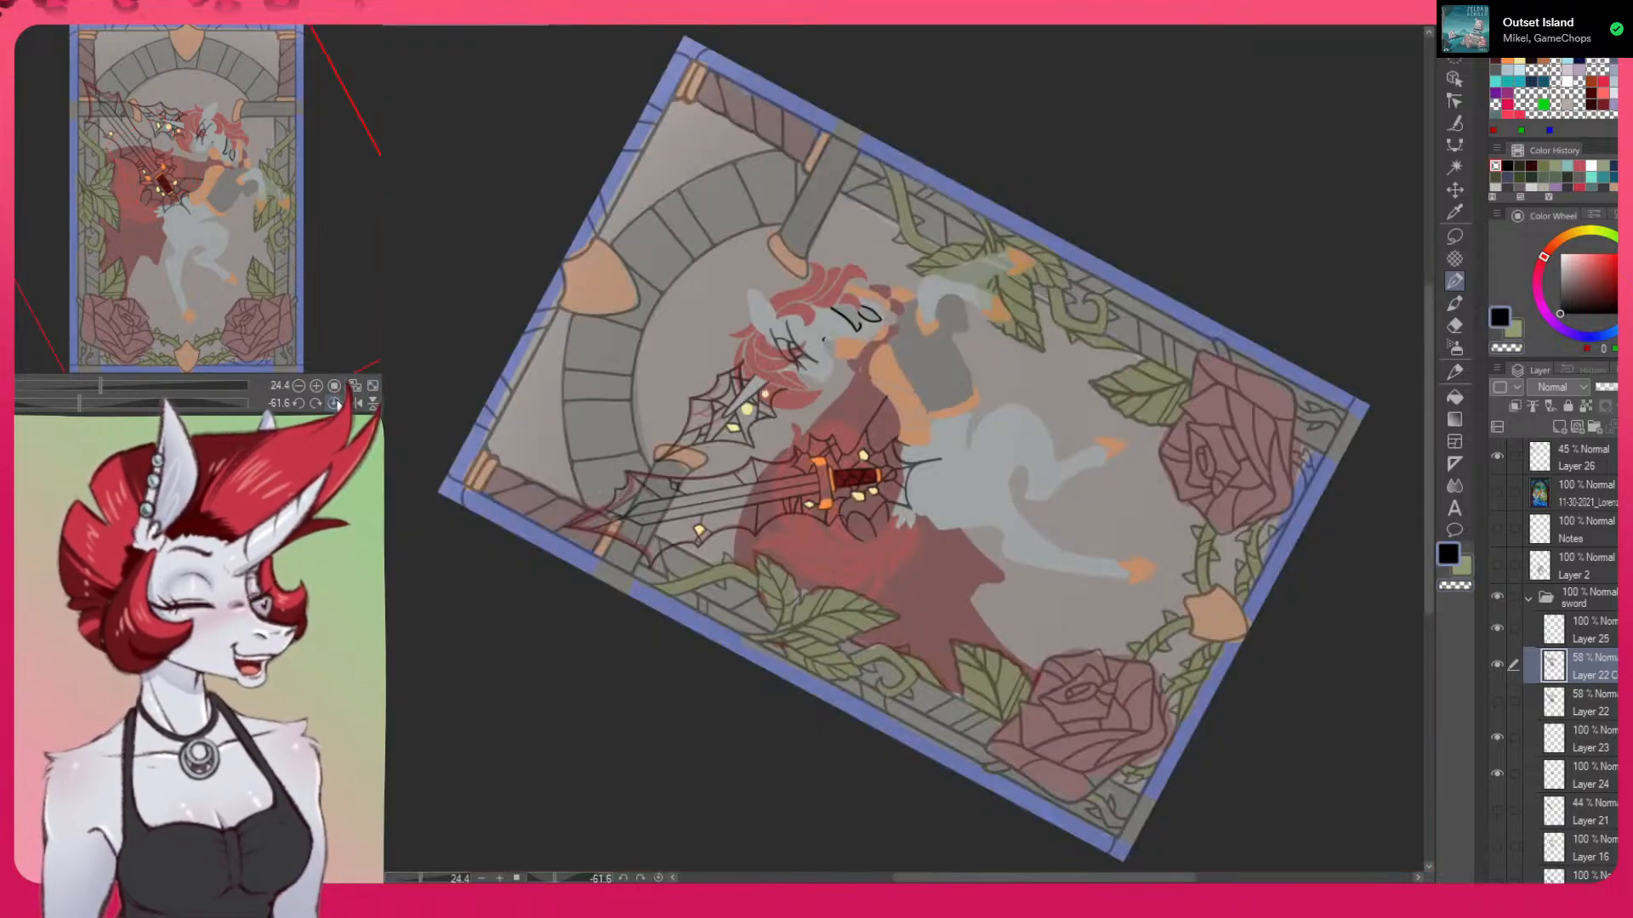
pyautogui.scroll(4, 977, 307)
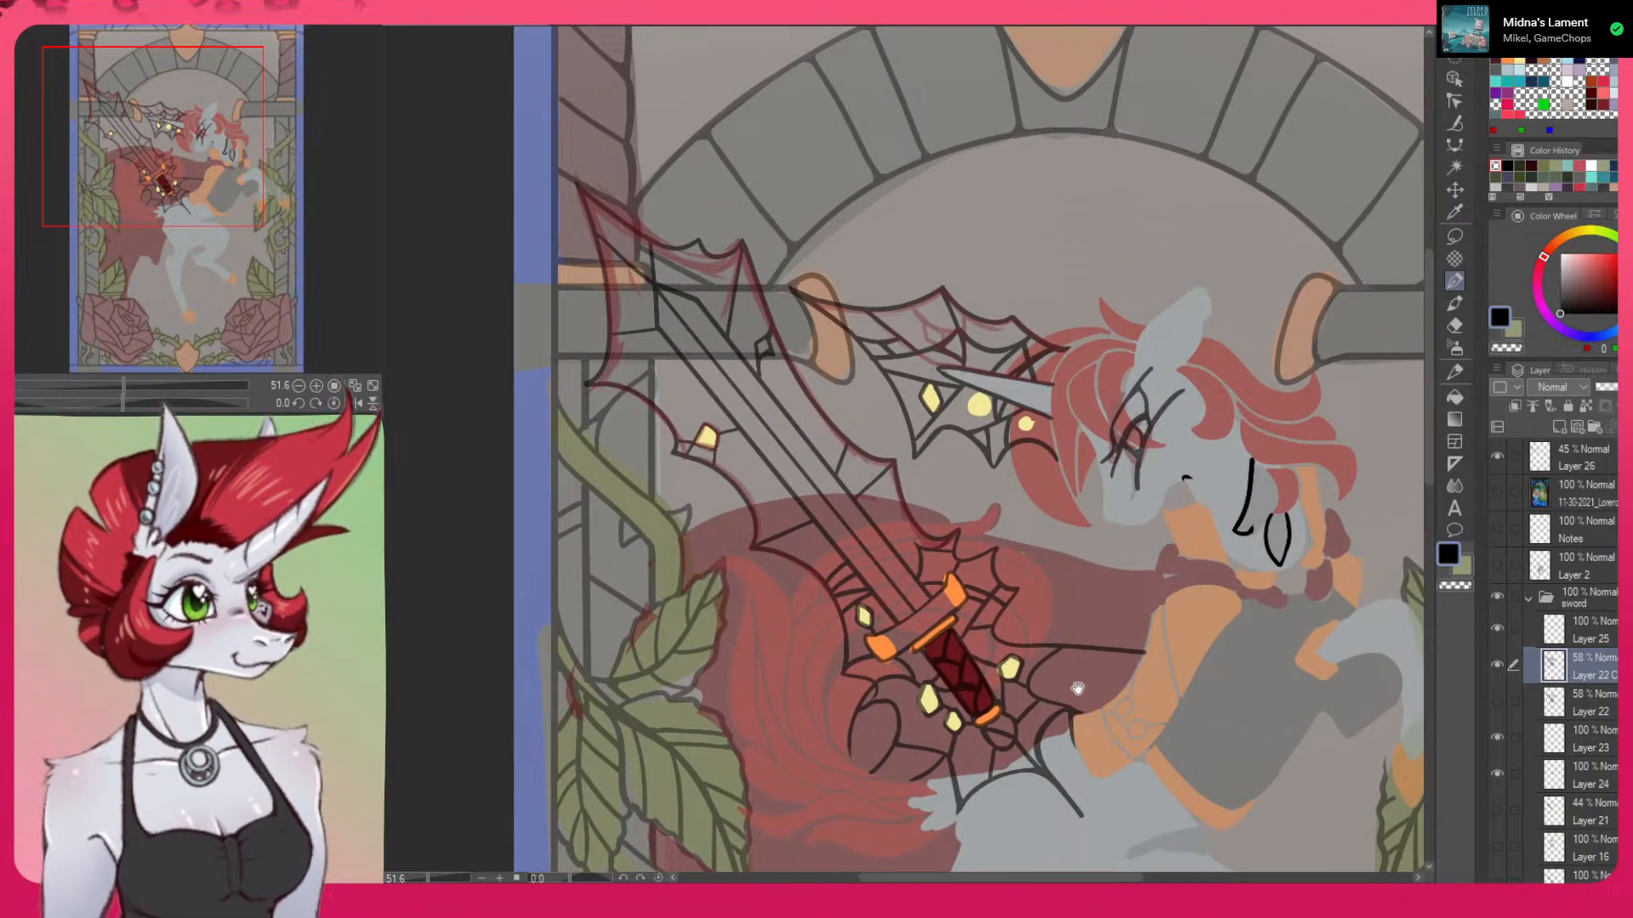
pyautogui.moveTo(1070, 684); pyautogui.dragTo(1059, 604)
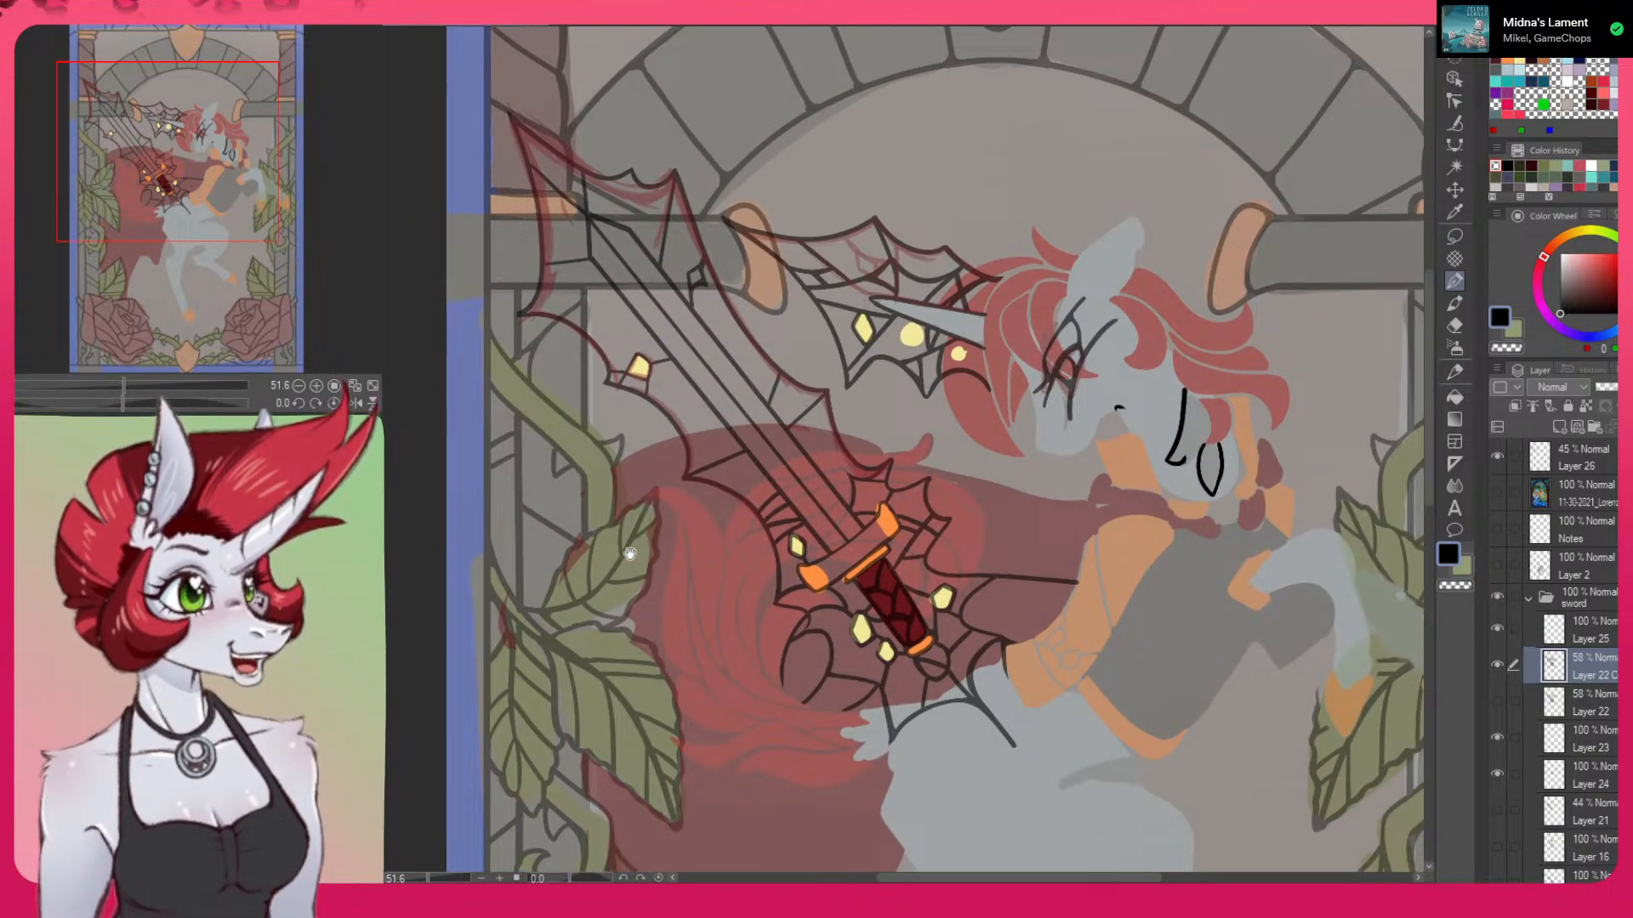
pyautogui.moveTo(755, 459); pyautogui.dragTo(968, 672)
pyautogui.press('c')
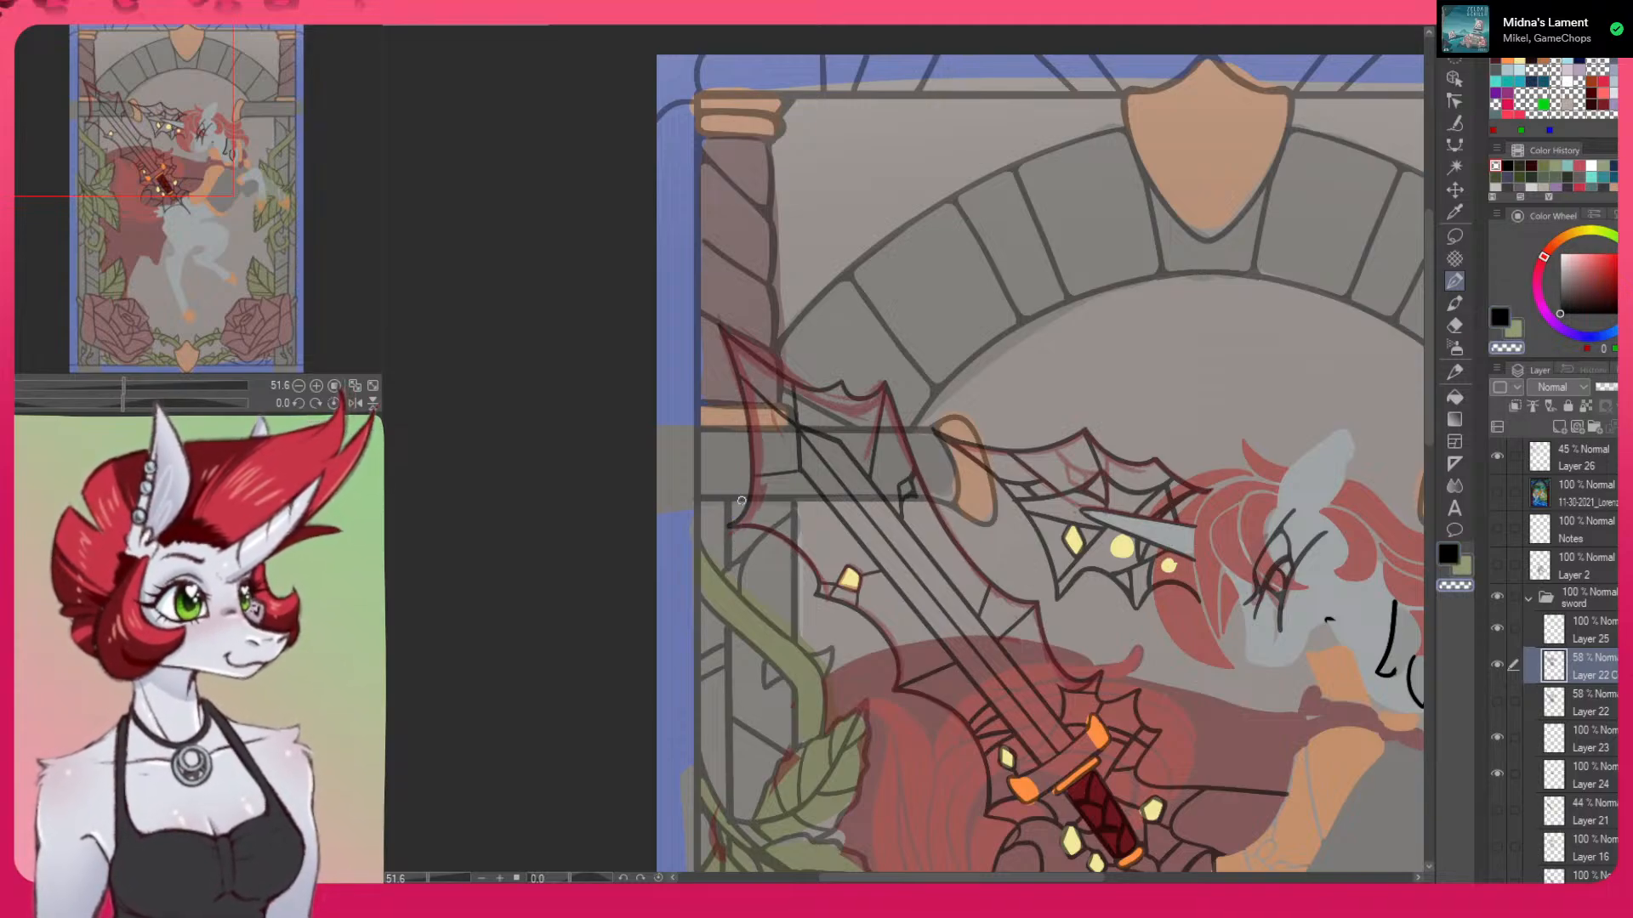
pyautogui.press('c')
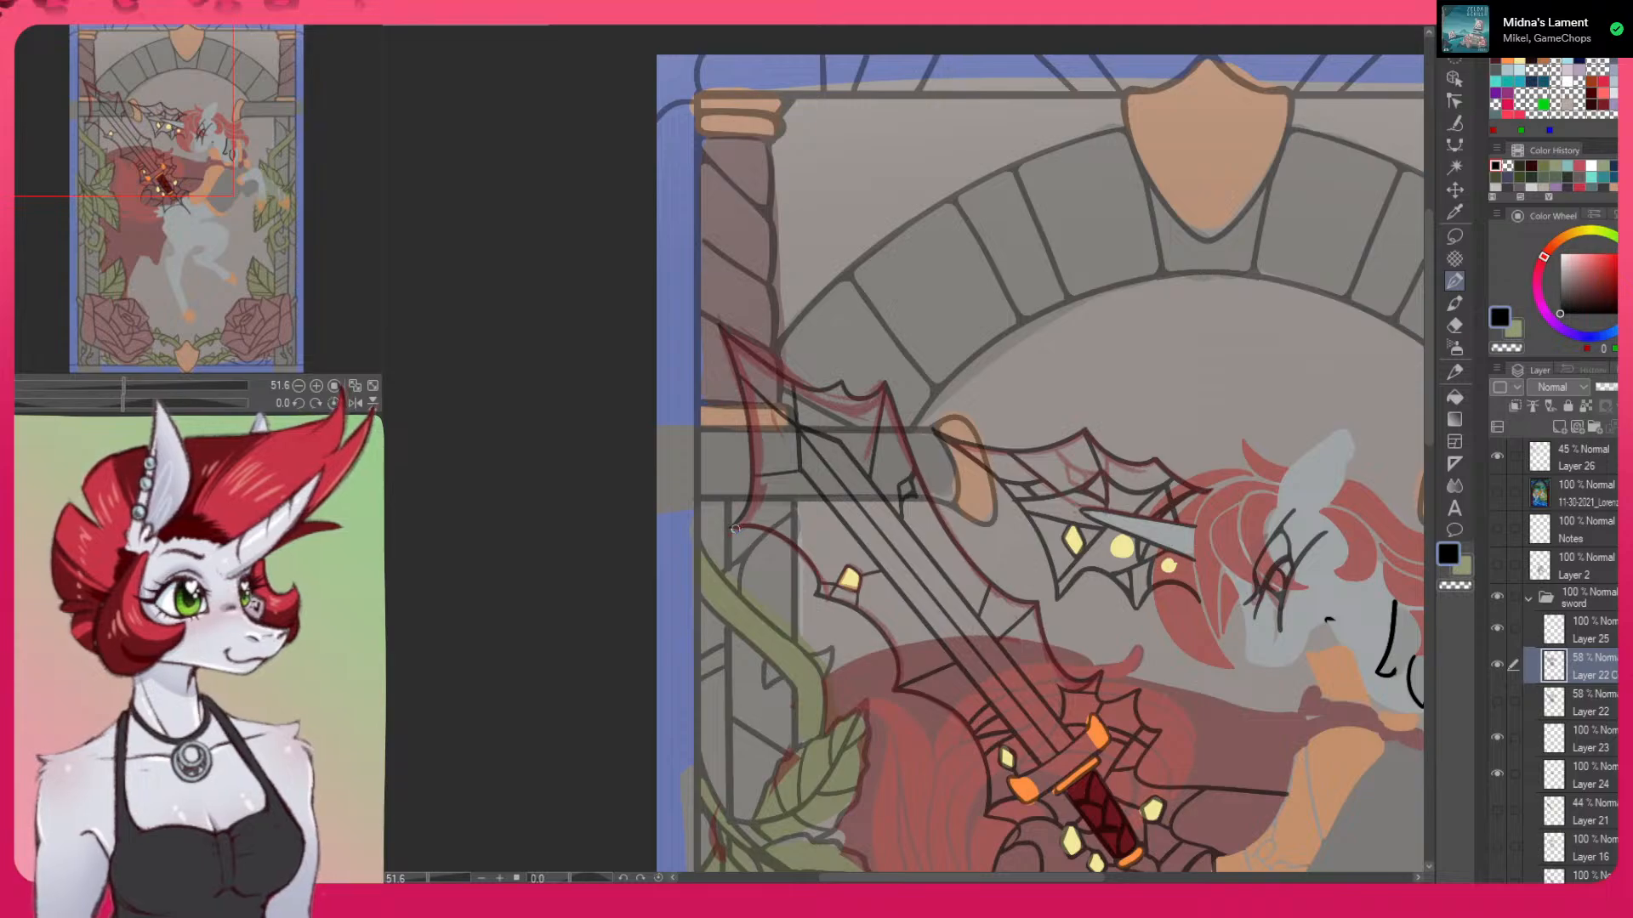
pyautogui.moveTo(735, 528); pyautogui.dragTo(1269, 226)
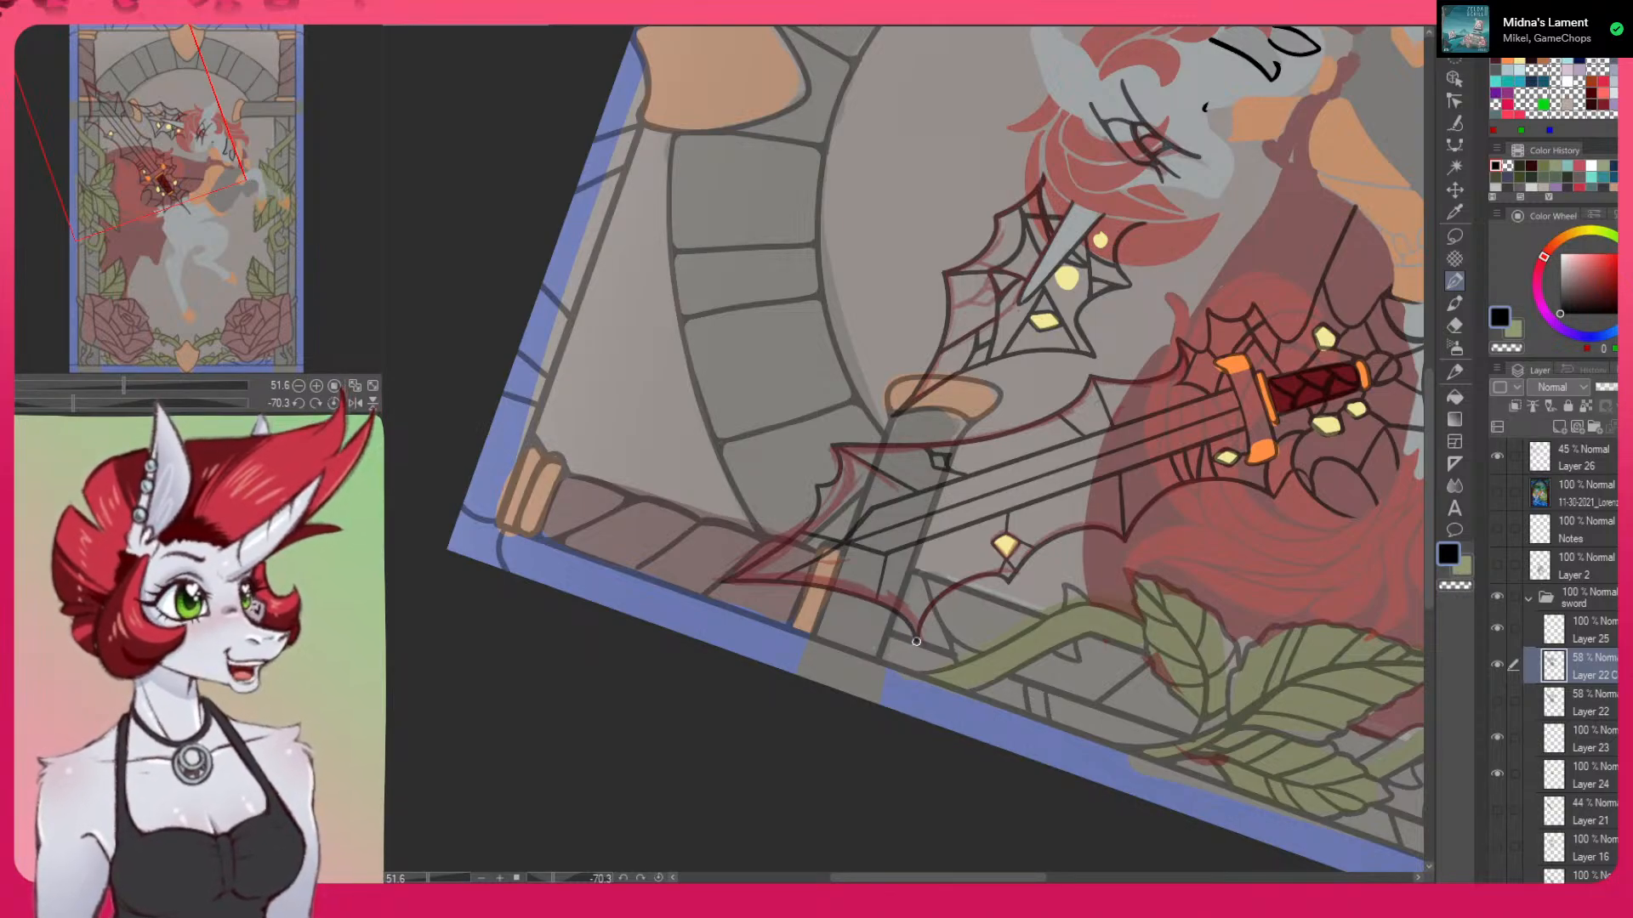
pyautogui.moveTo(1176, 585); pyautogui.dragTo(762, 660)
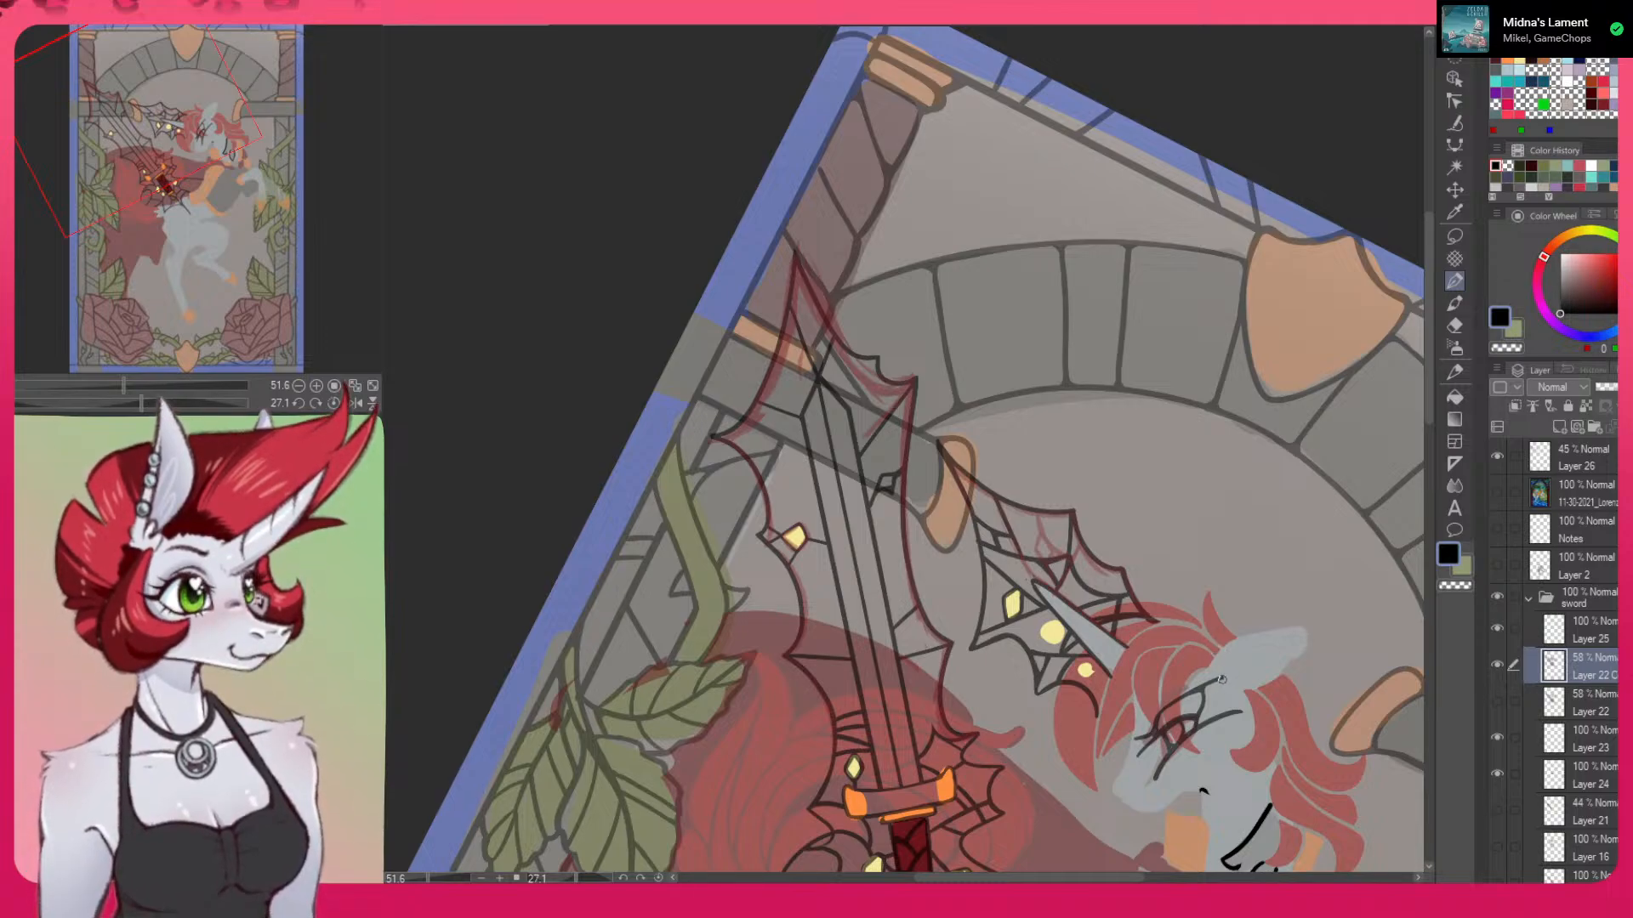
pyautogui.click(371, 387)
pyautogui.click(334, 403)
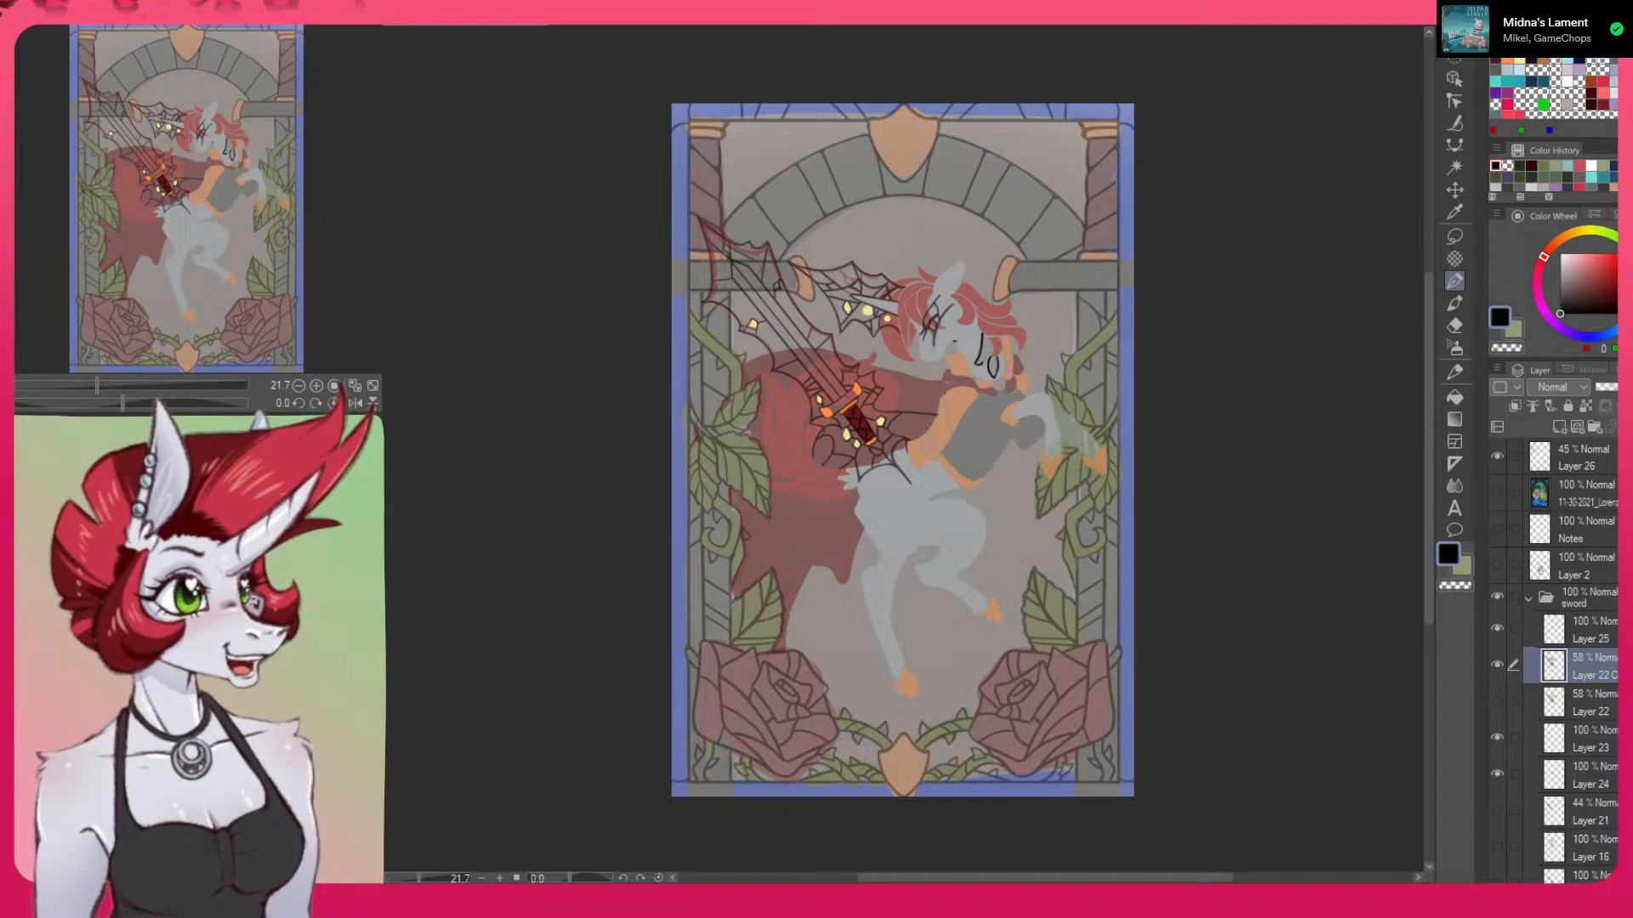
pyautogui.scroll(3, 944, 489)
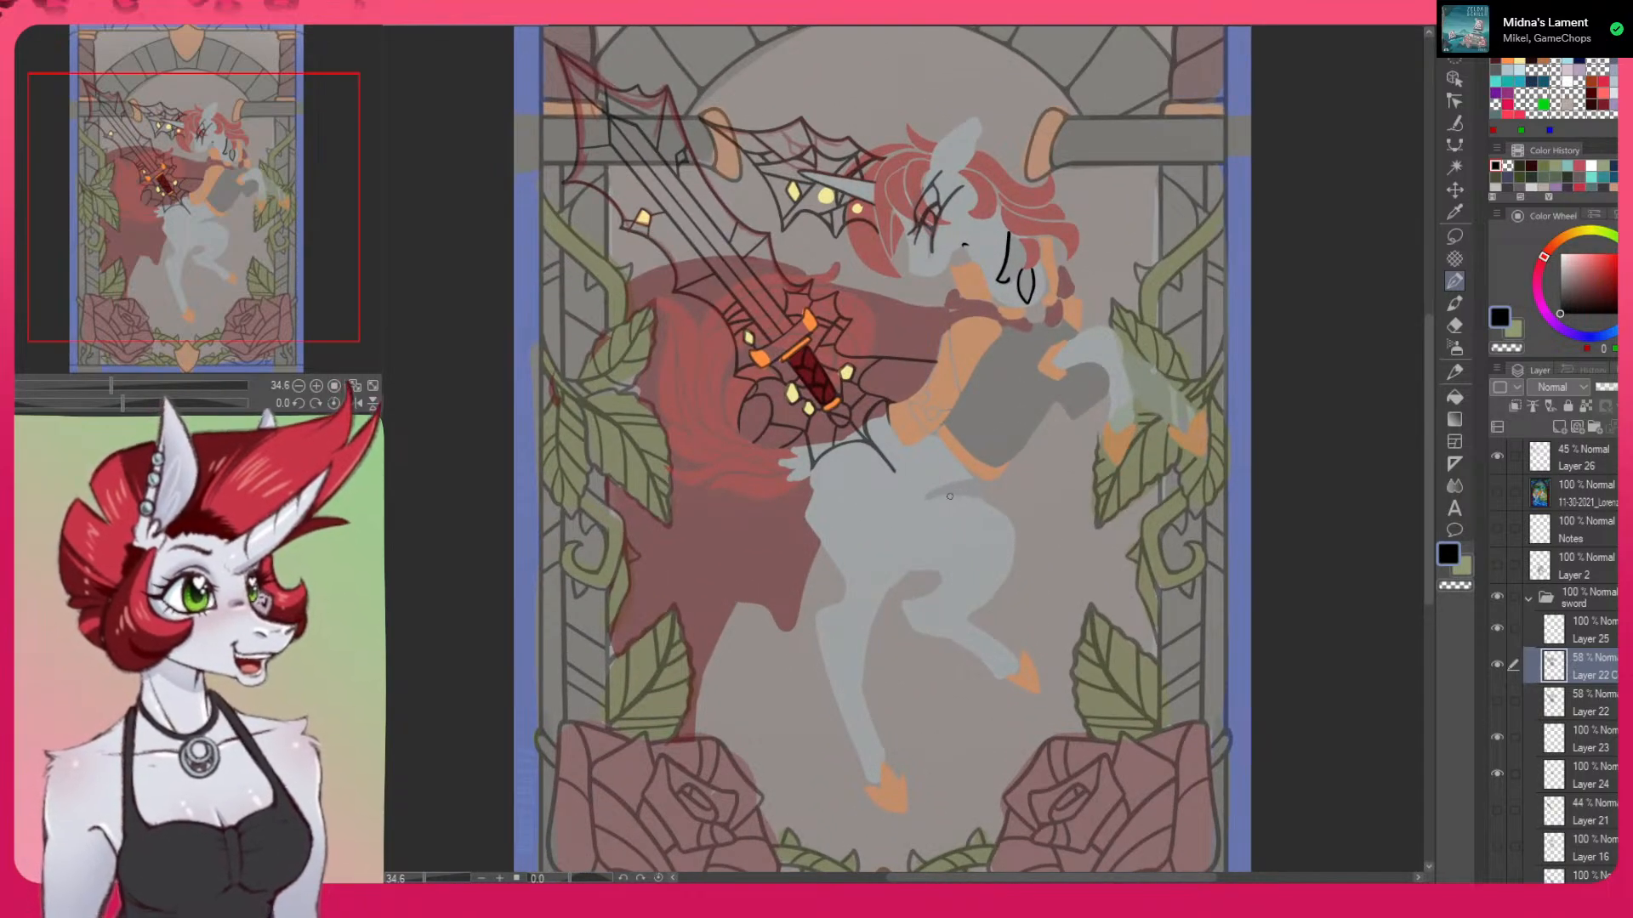
# Show the unicorn's line art on Layer 5 and lower the Horse group's opacity to 30%
pyautogui.click(1496, 564)
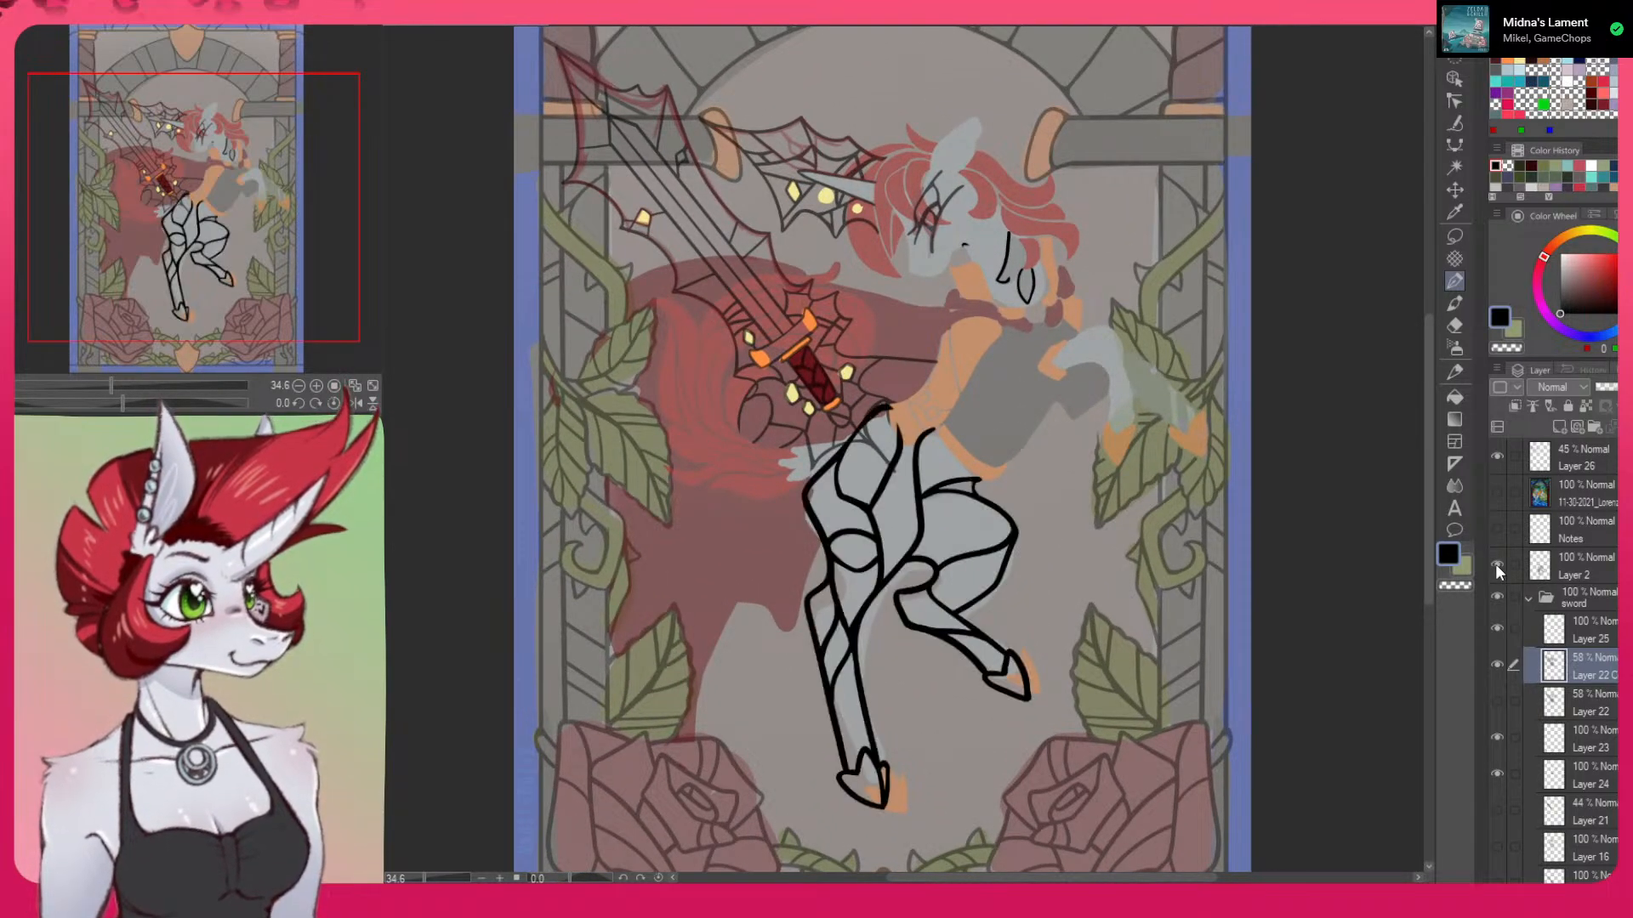
pyautogui.click(1496, 566)
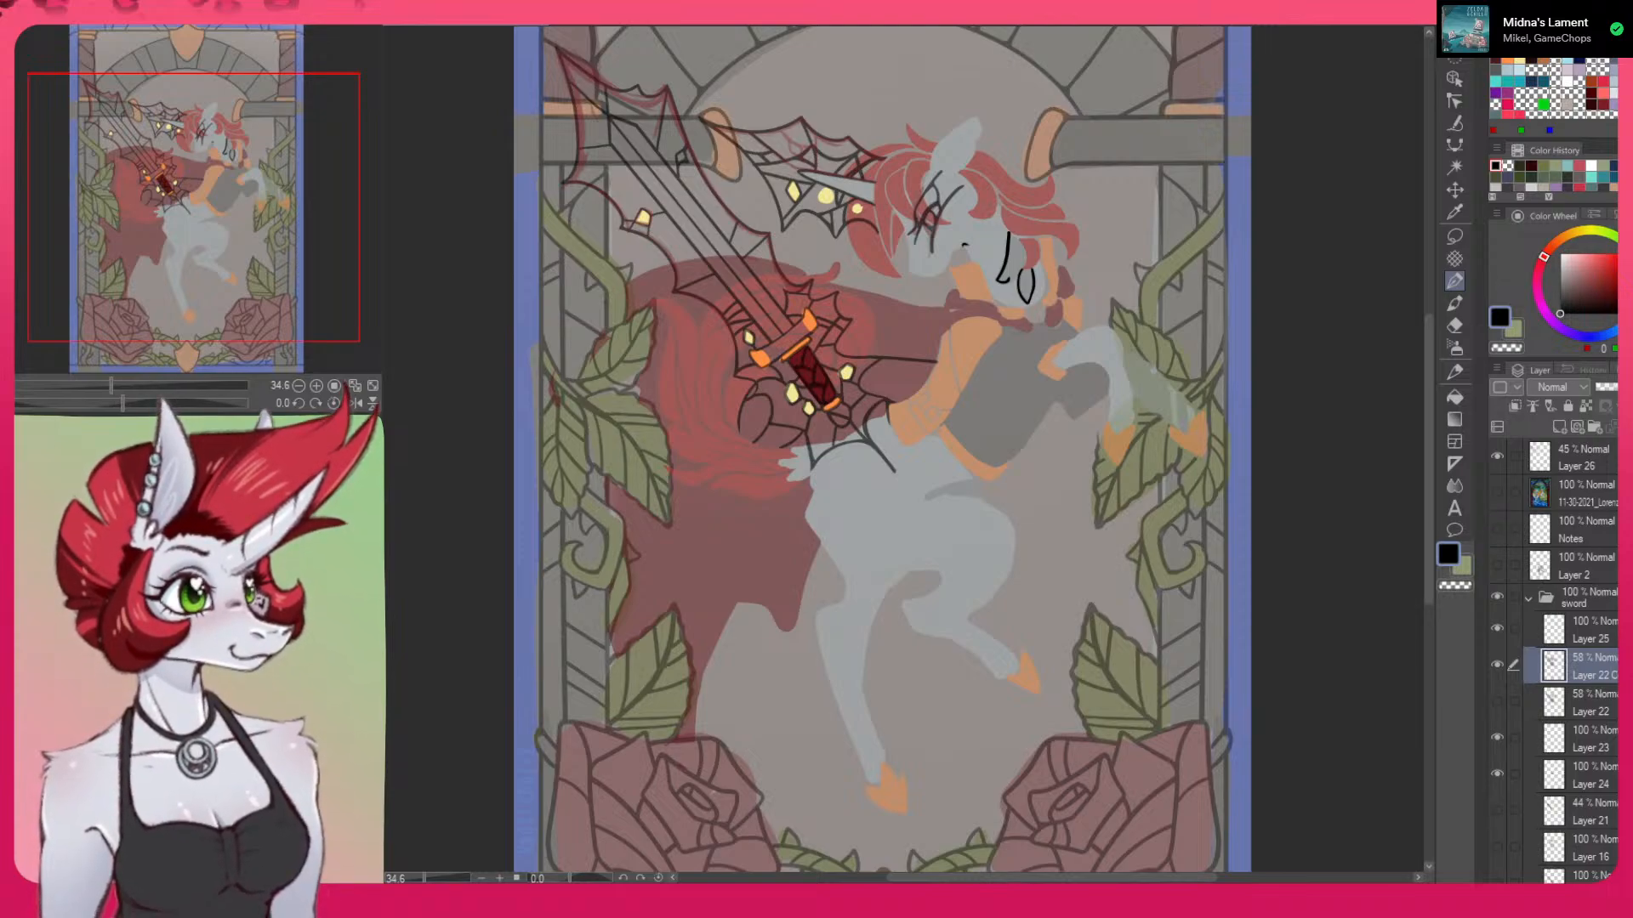
pyautogui.scroll(-8, 1497, 617)
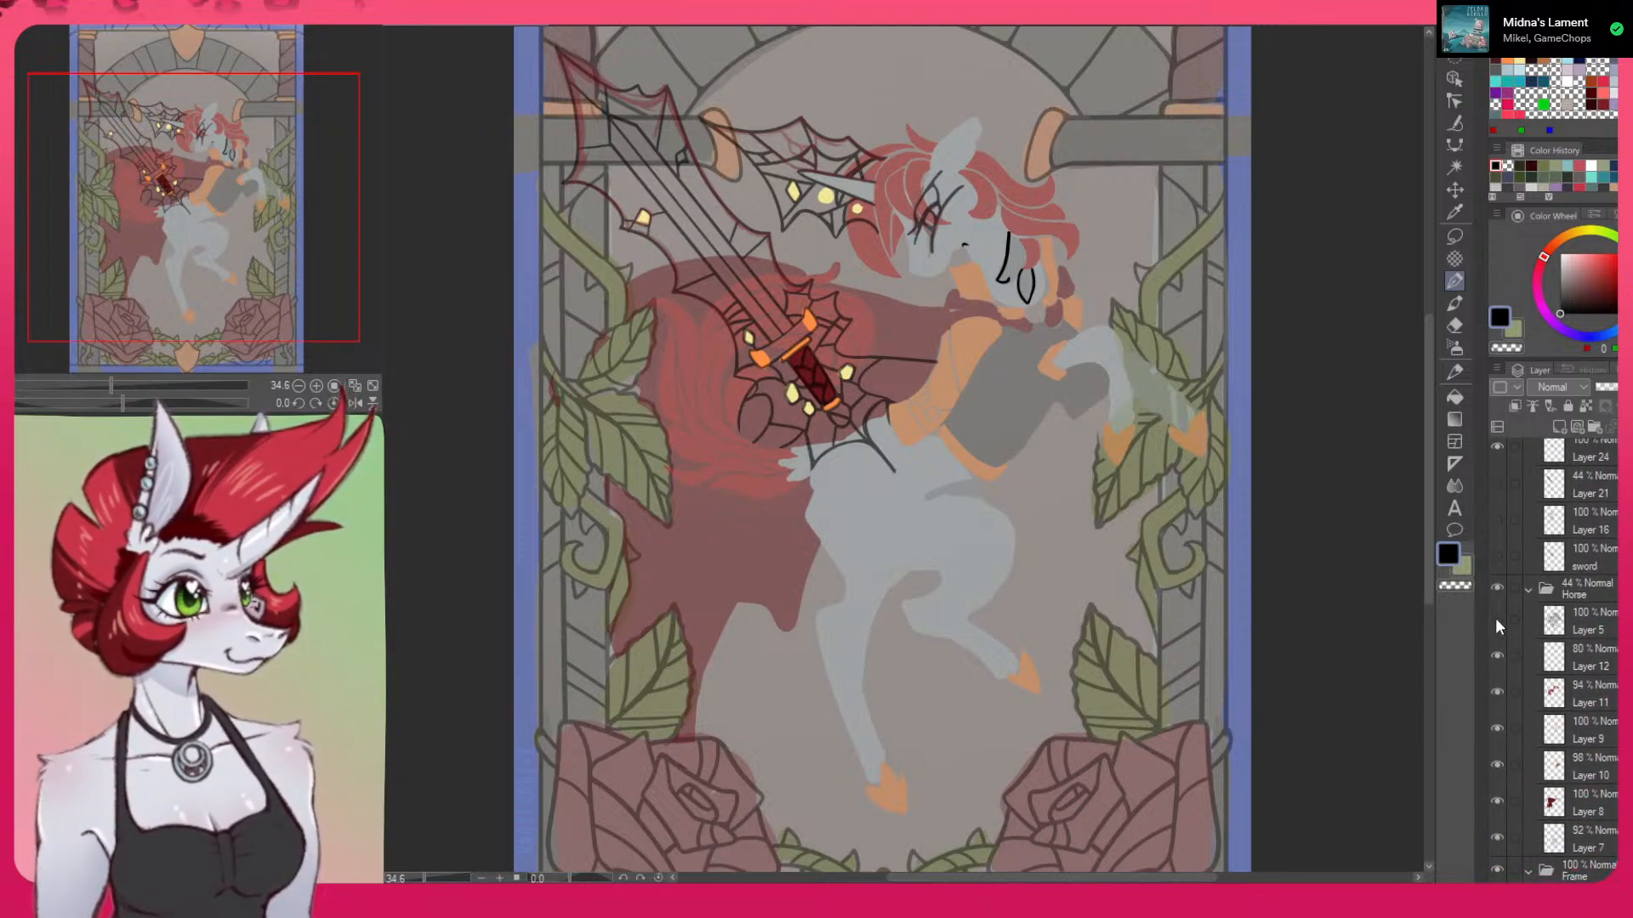
pyautogui.click(1497, 620)
pyautogui.click(1598, 634)
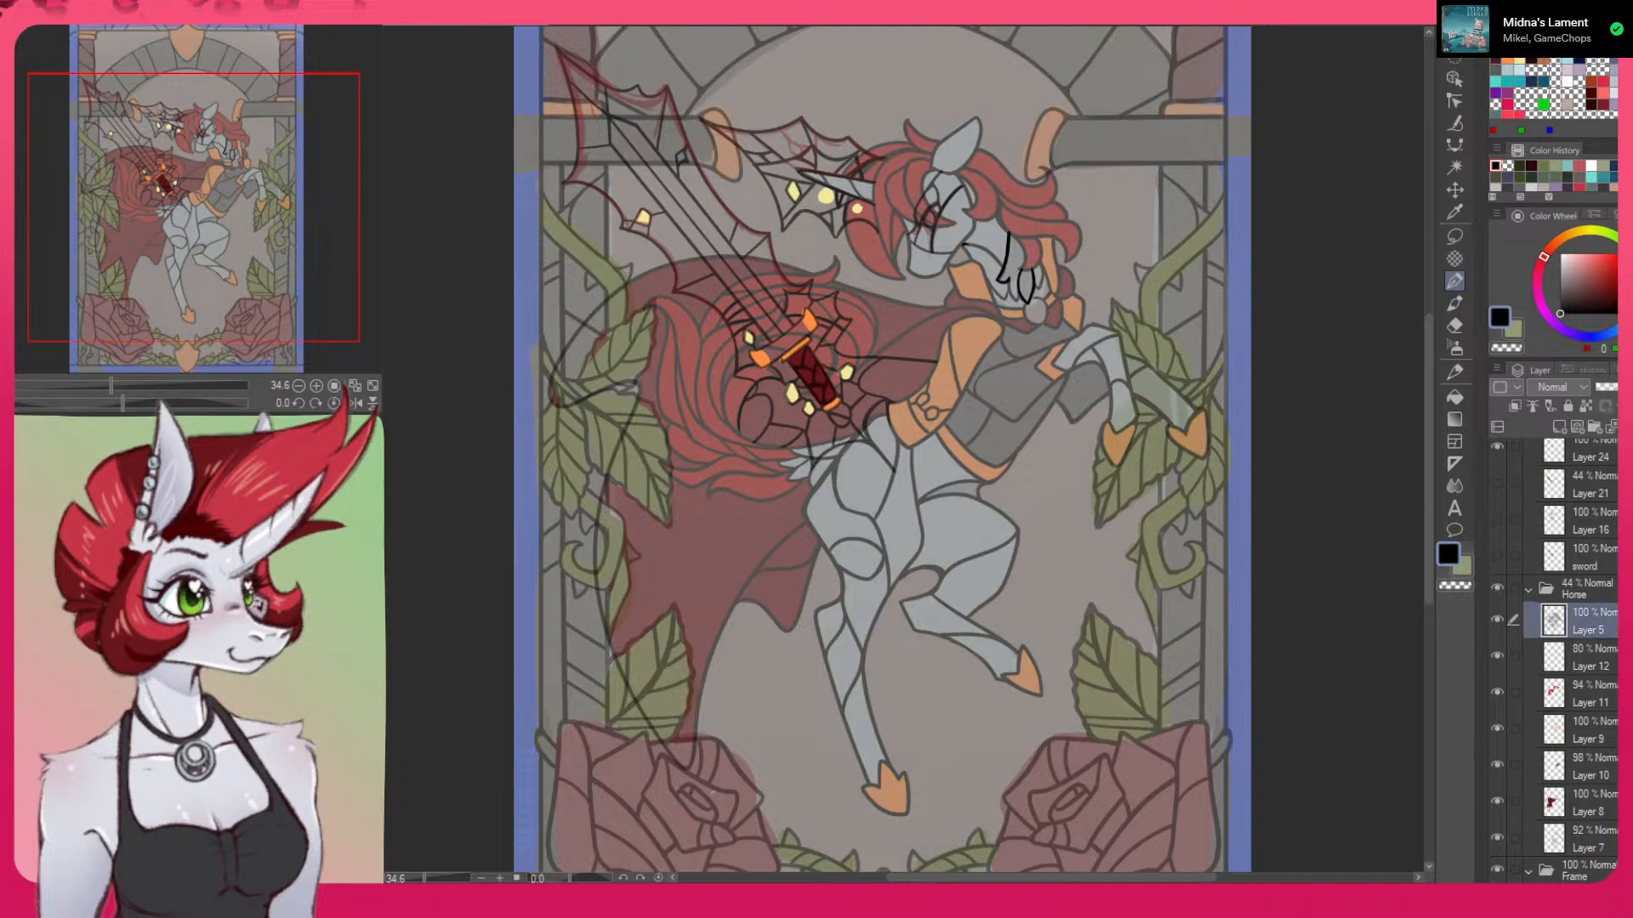
pyautogui.click(1583, 594)
pyautogui.moveTo(1616, 387)
pyautogui.mouseDown()
pyautogui.moveTo(1631, 387)
pyautogui.moveTo(1614, 394)
pyautogui.mouseUp()
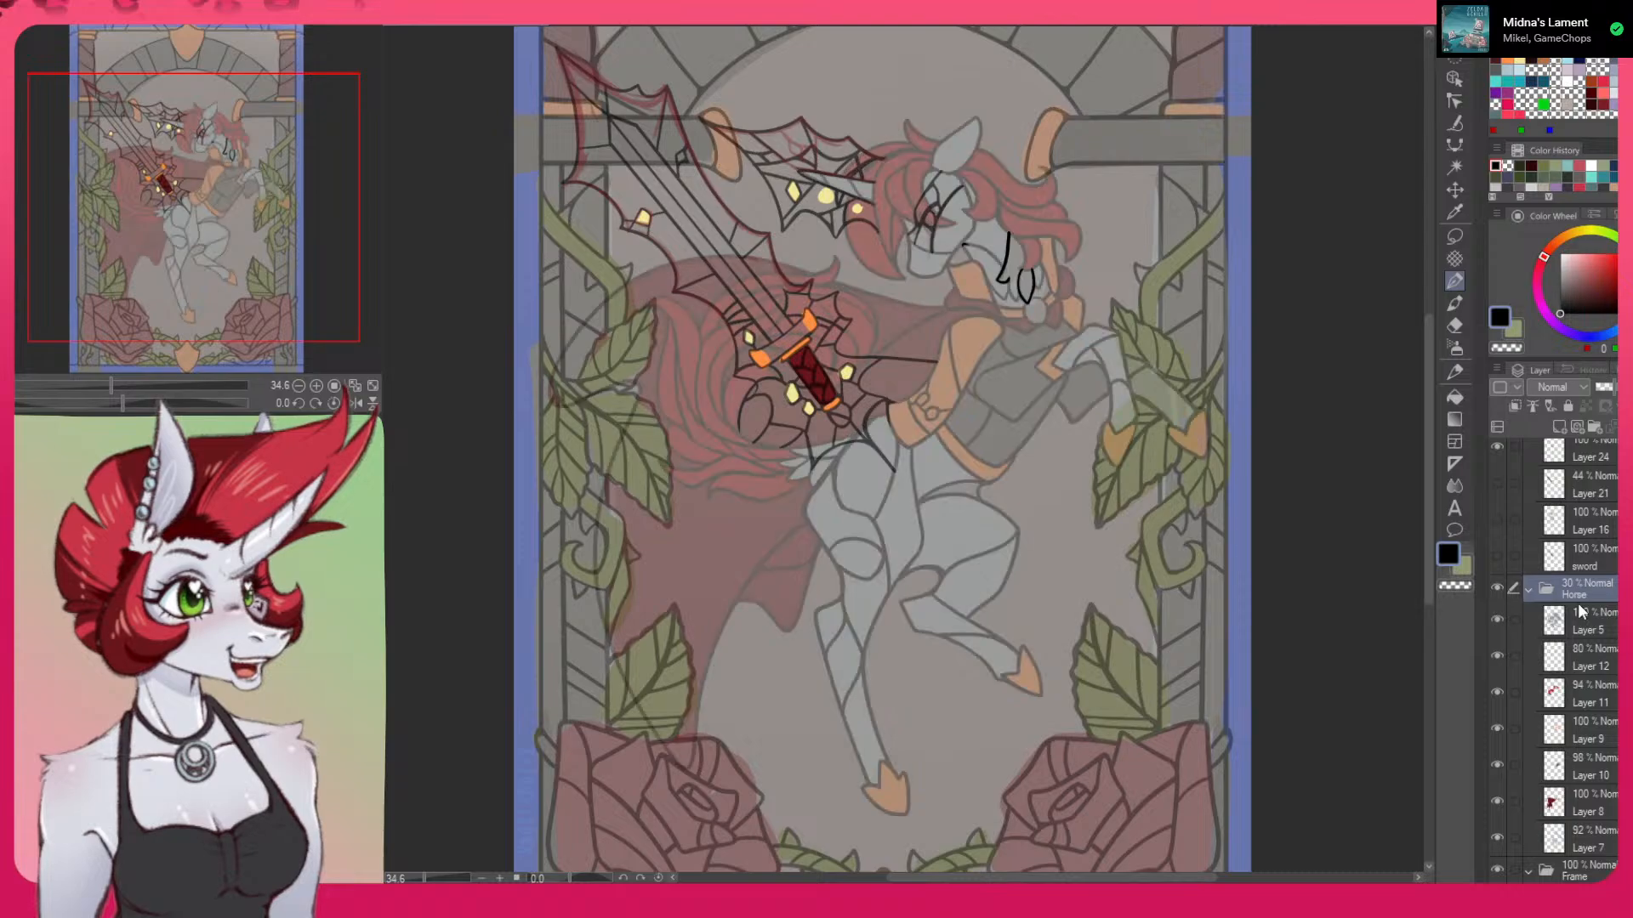
# Erase the stray sketch lines on Layer 5 over the leaves beside the cape, and check the card with that layer hidden and shown
pyautogui.click(1596, 629)
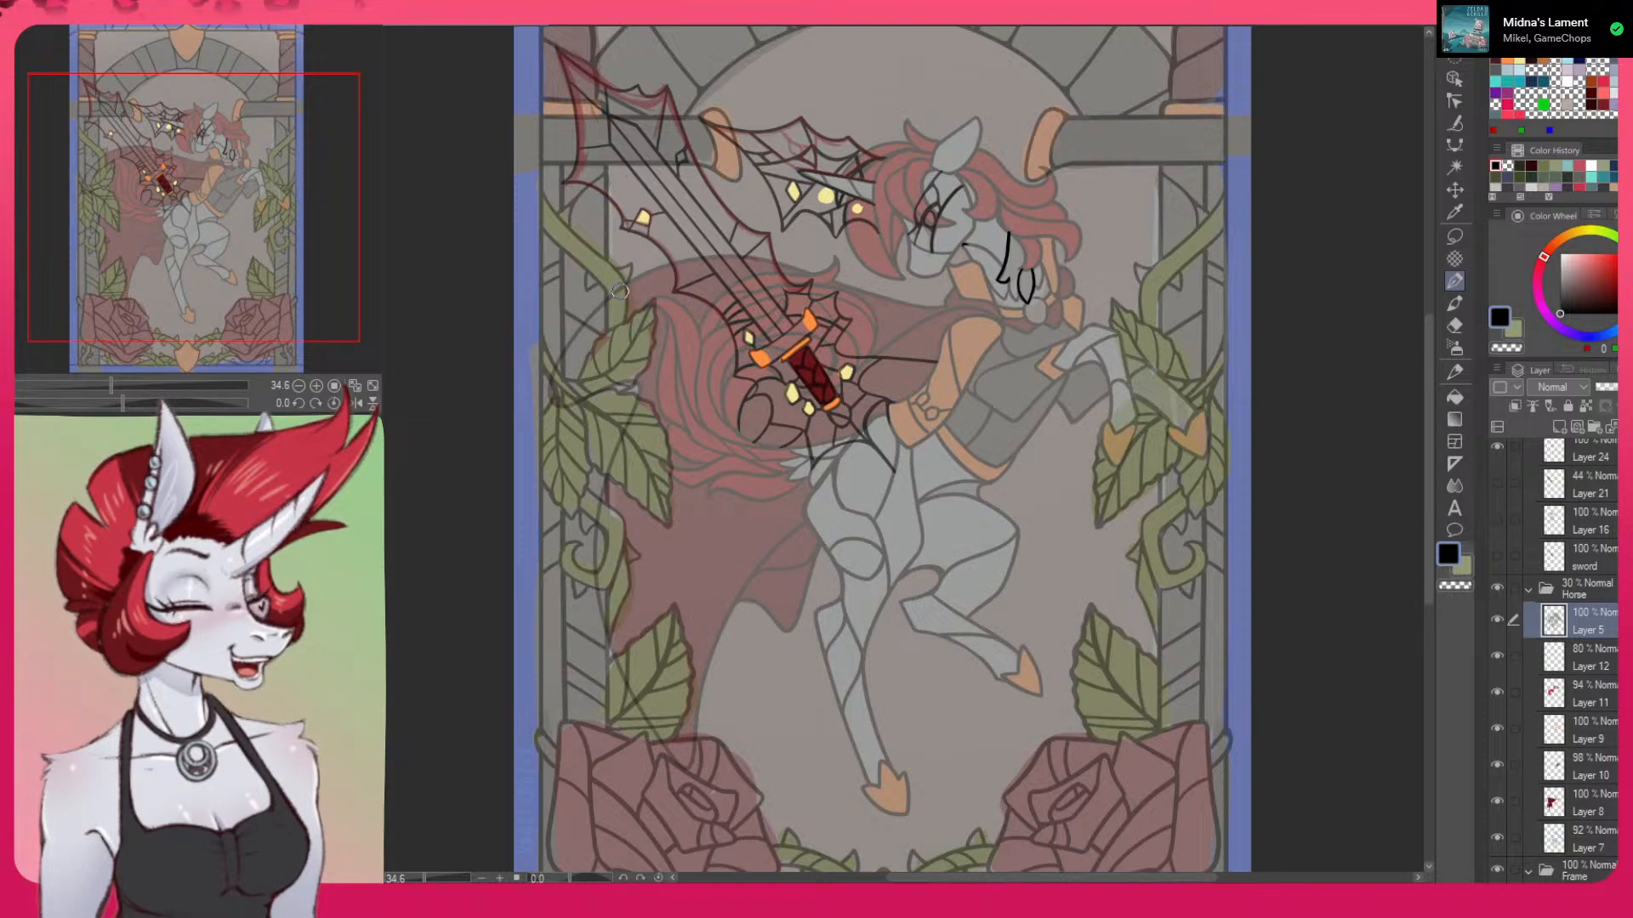
pyautogui.press('c')
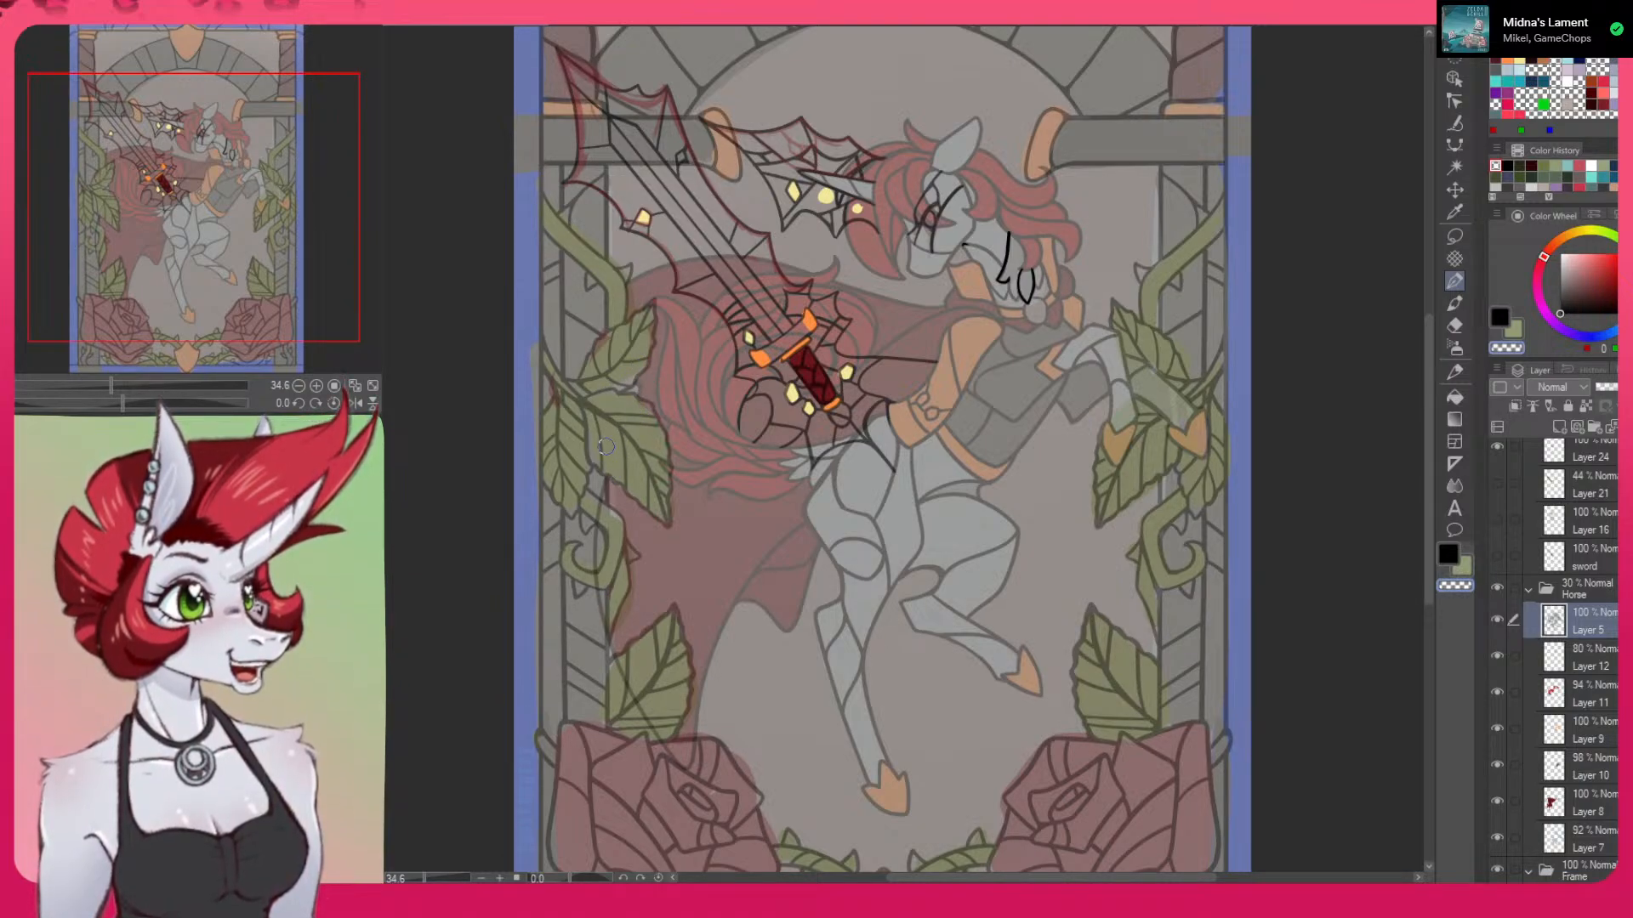
pyautogui.moveTo(607, 459); pyautogui.dragTo(630, 315)
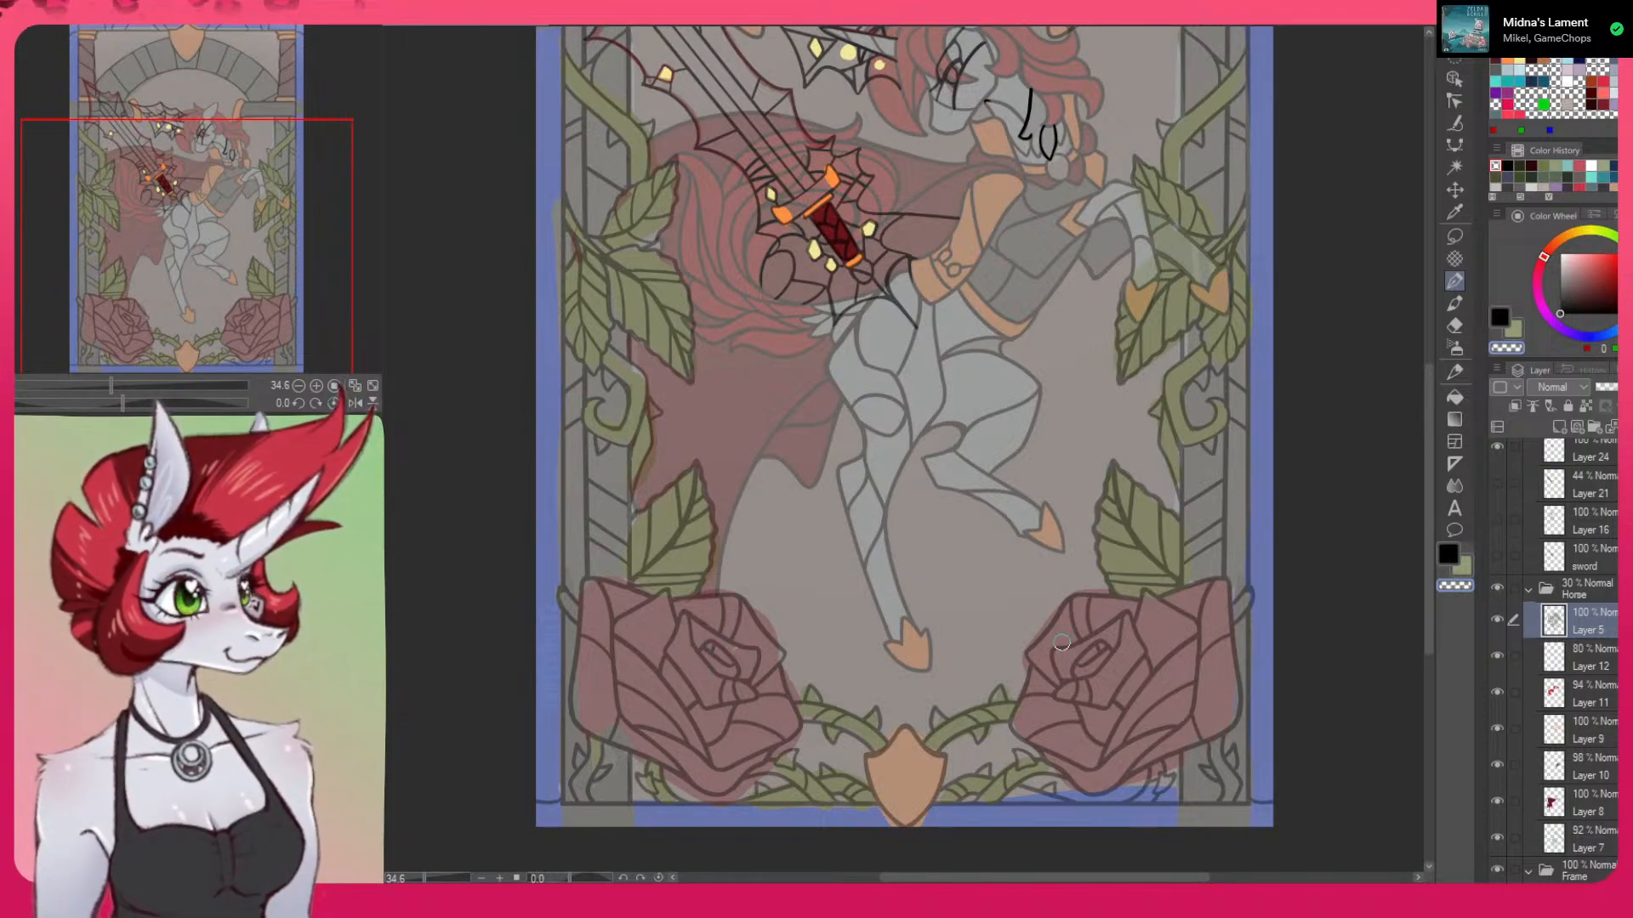
pyautogui.moveTo(1096, 381); pyautogui.dragTo(1039, 429)
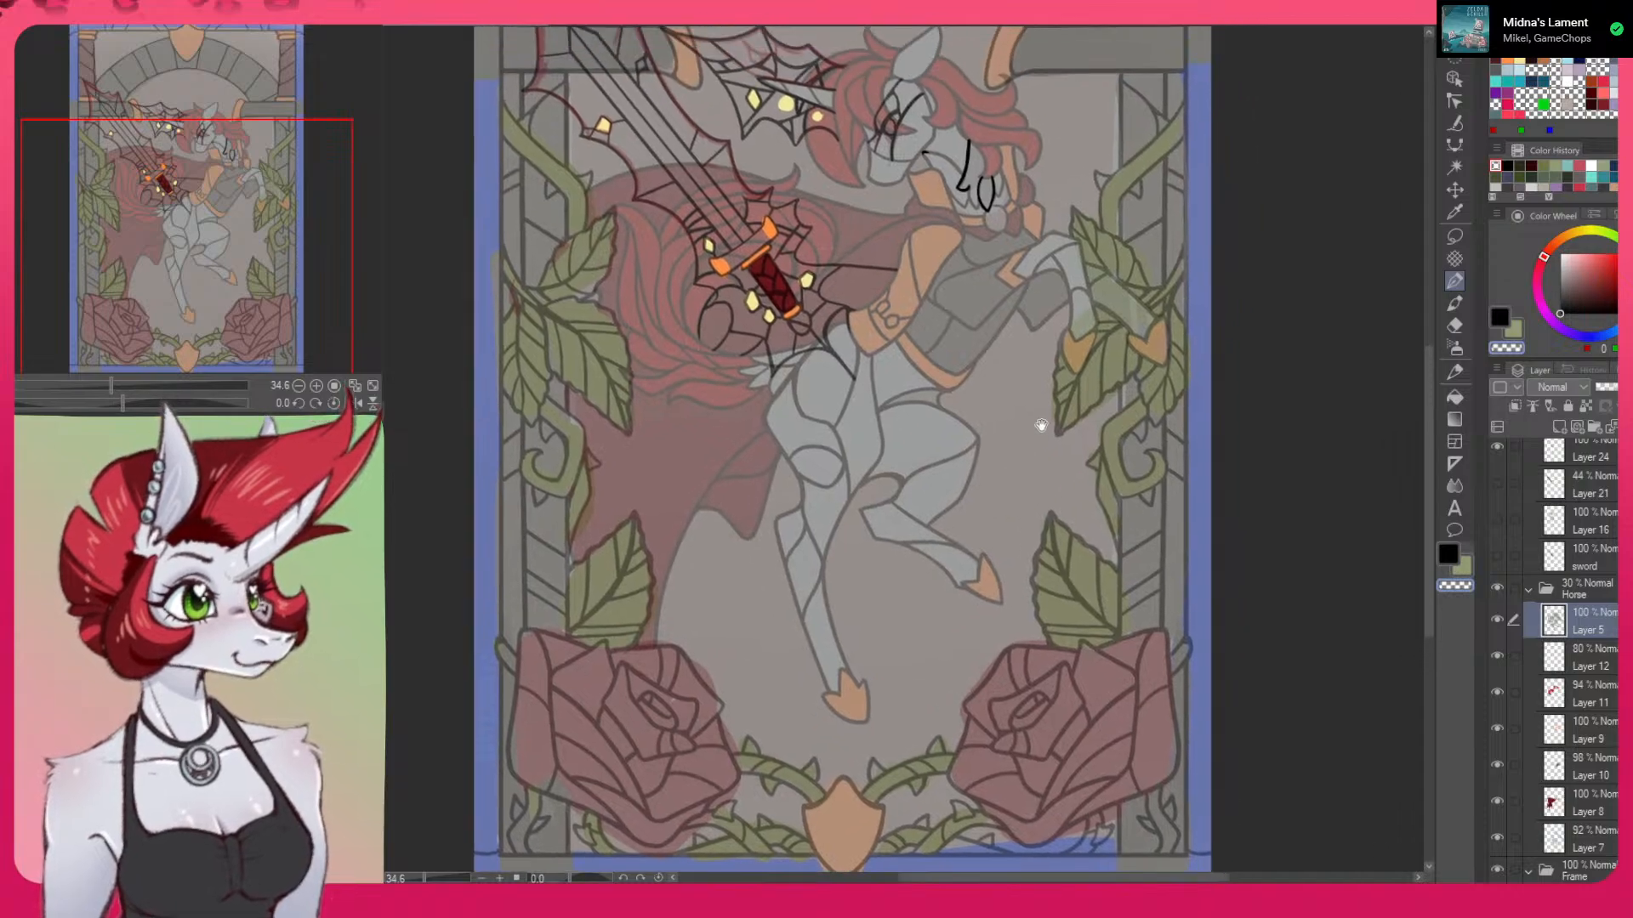
pyautogui.scroll(-2, 1058, 427)
pyautogui.moveTo(1080, 378); pyautogui.dragTo(1083, 477)
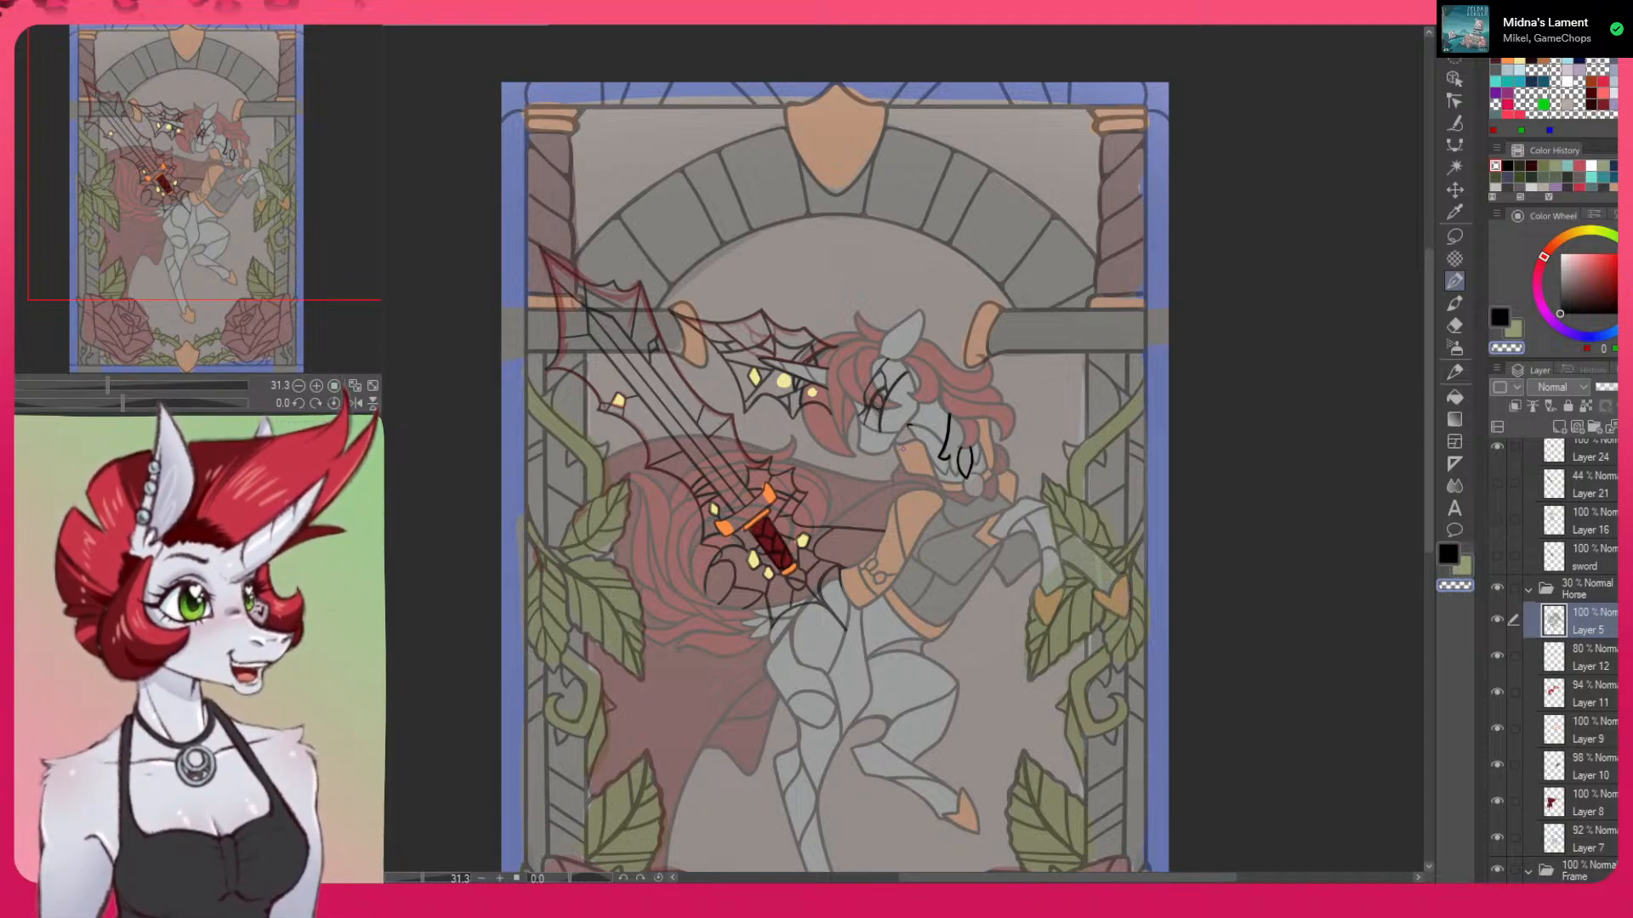
pyautogui.click(1497, 618)
pyautogui.click(1495, 619)
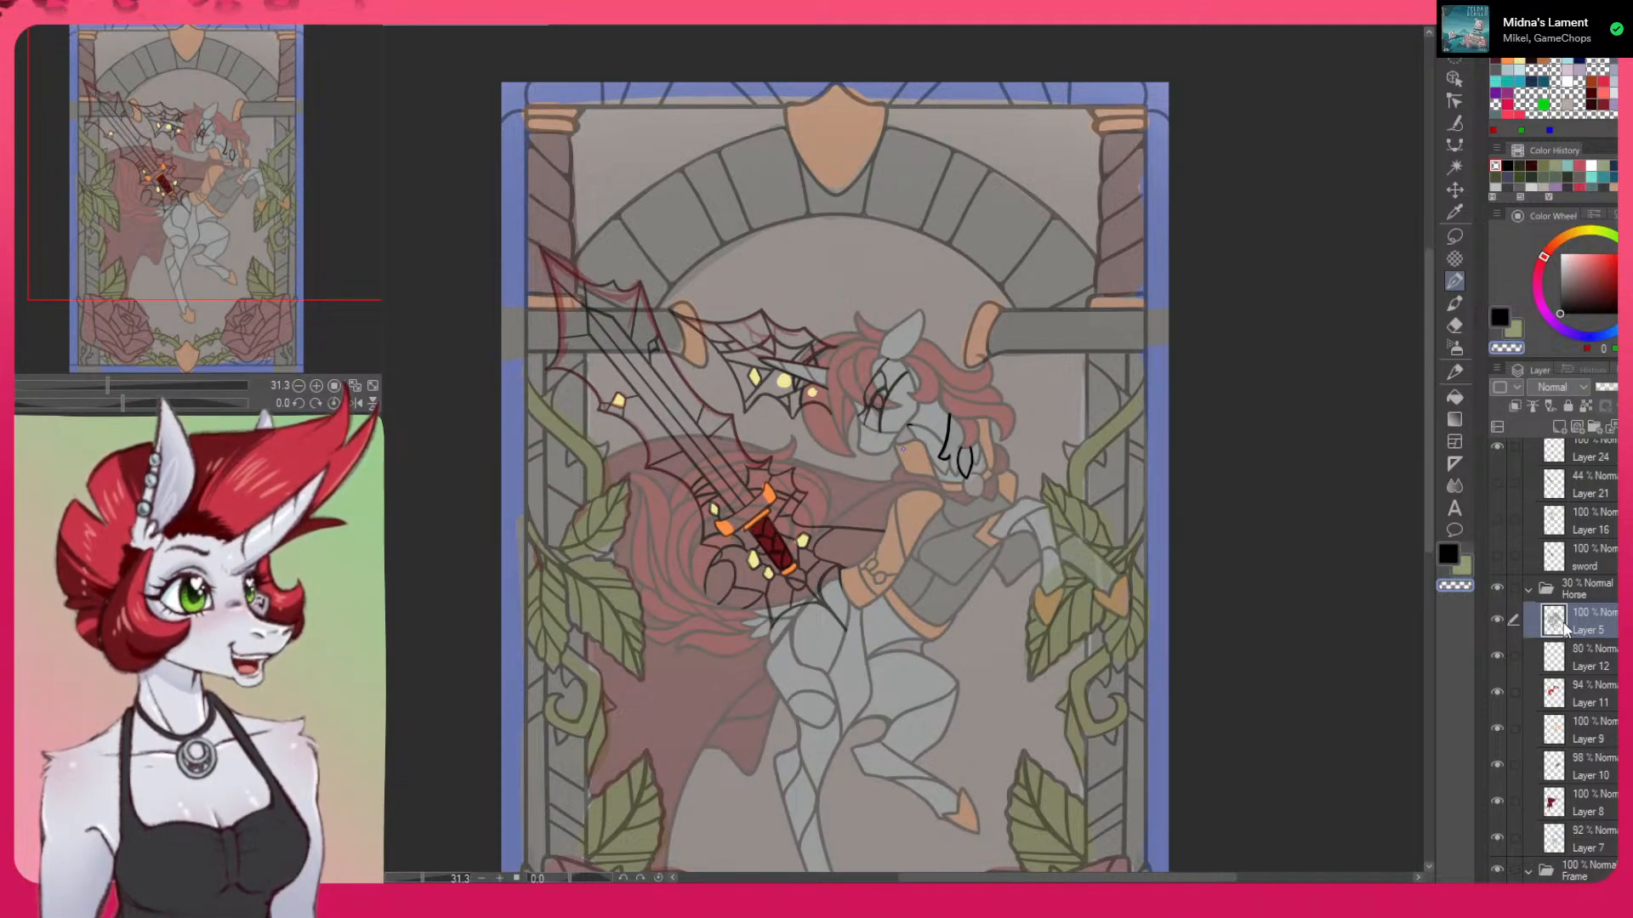
pyautogui.scroll(-5, 1194, 627)
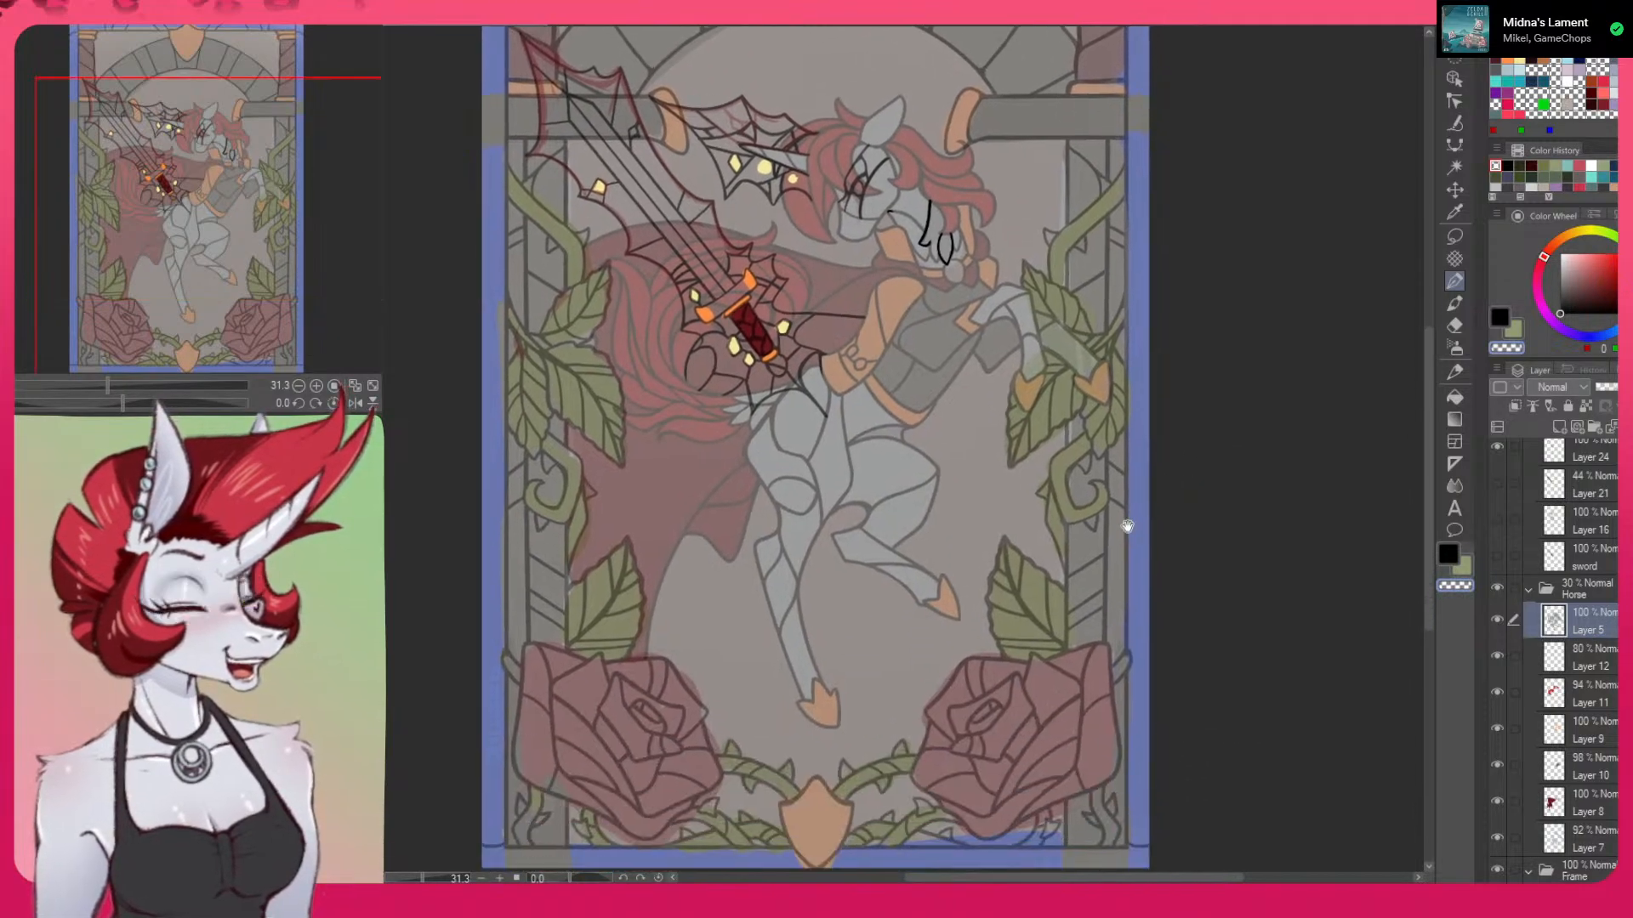
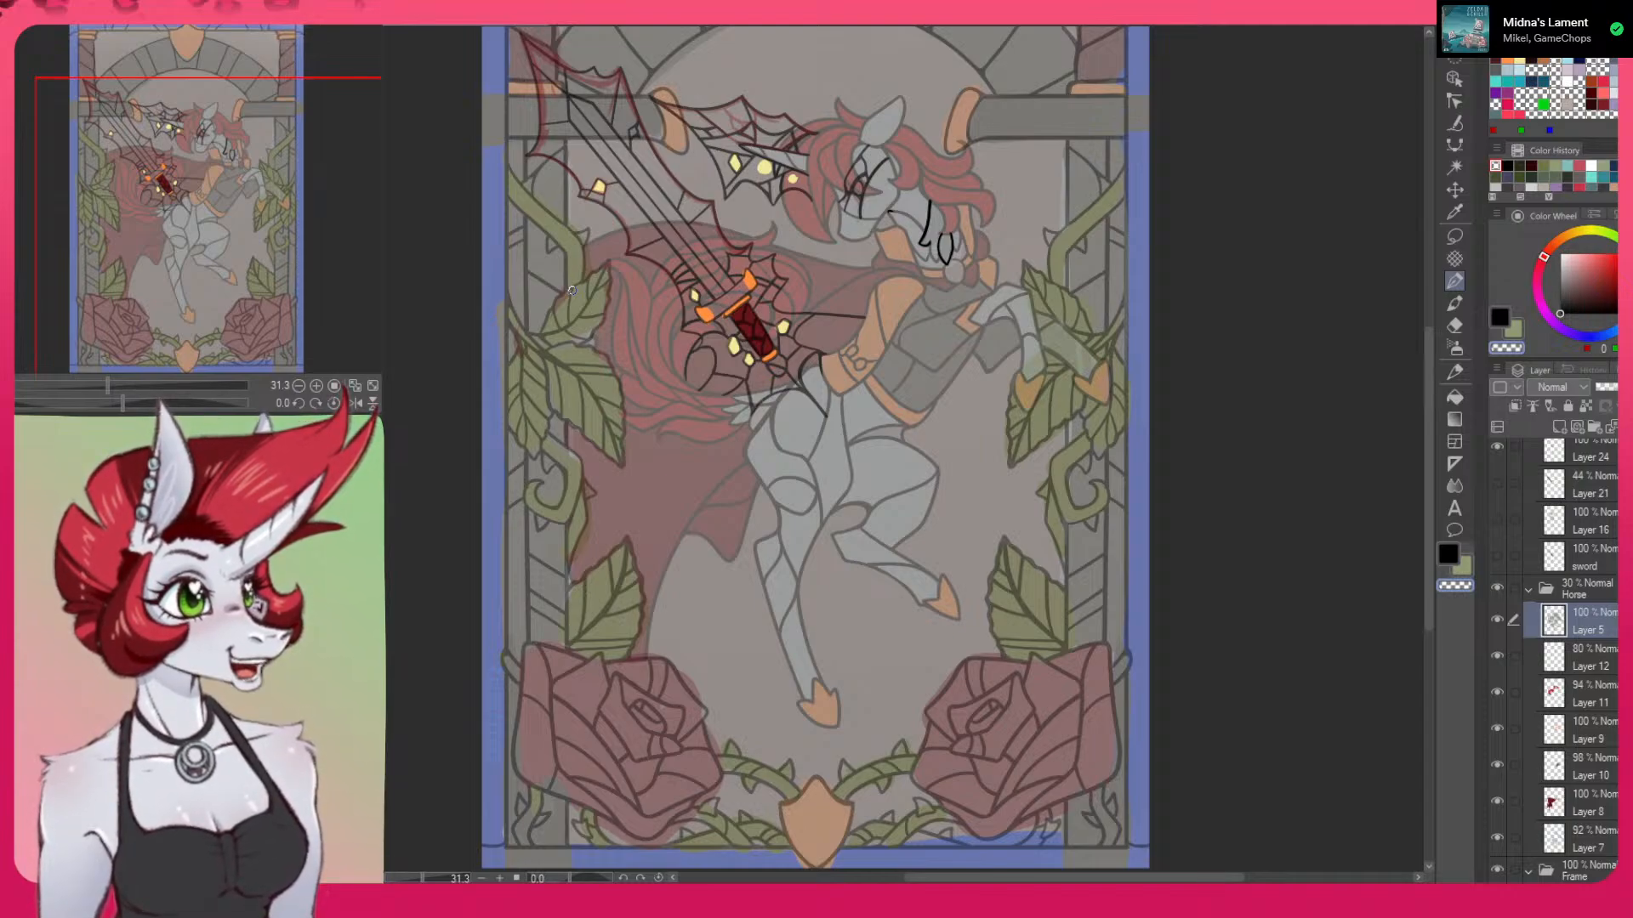
# Hide and show Layer 5 and the sword group's line layers to compare their contents, and activate the visible copy of Layer 22
pyautogui.click(1494, 617)
pyautogui.click(1495, 617)
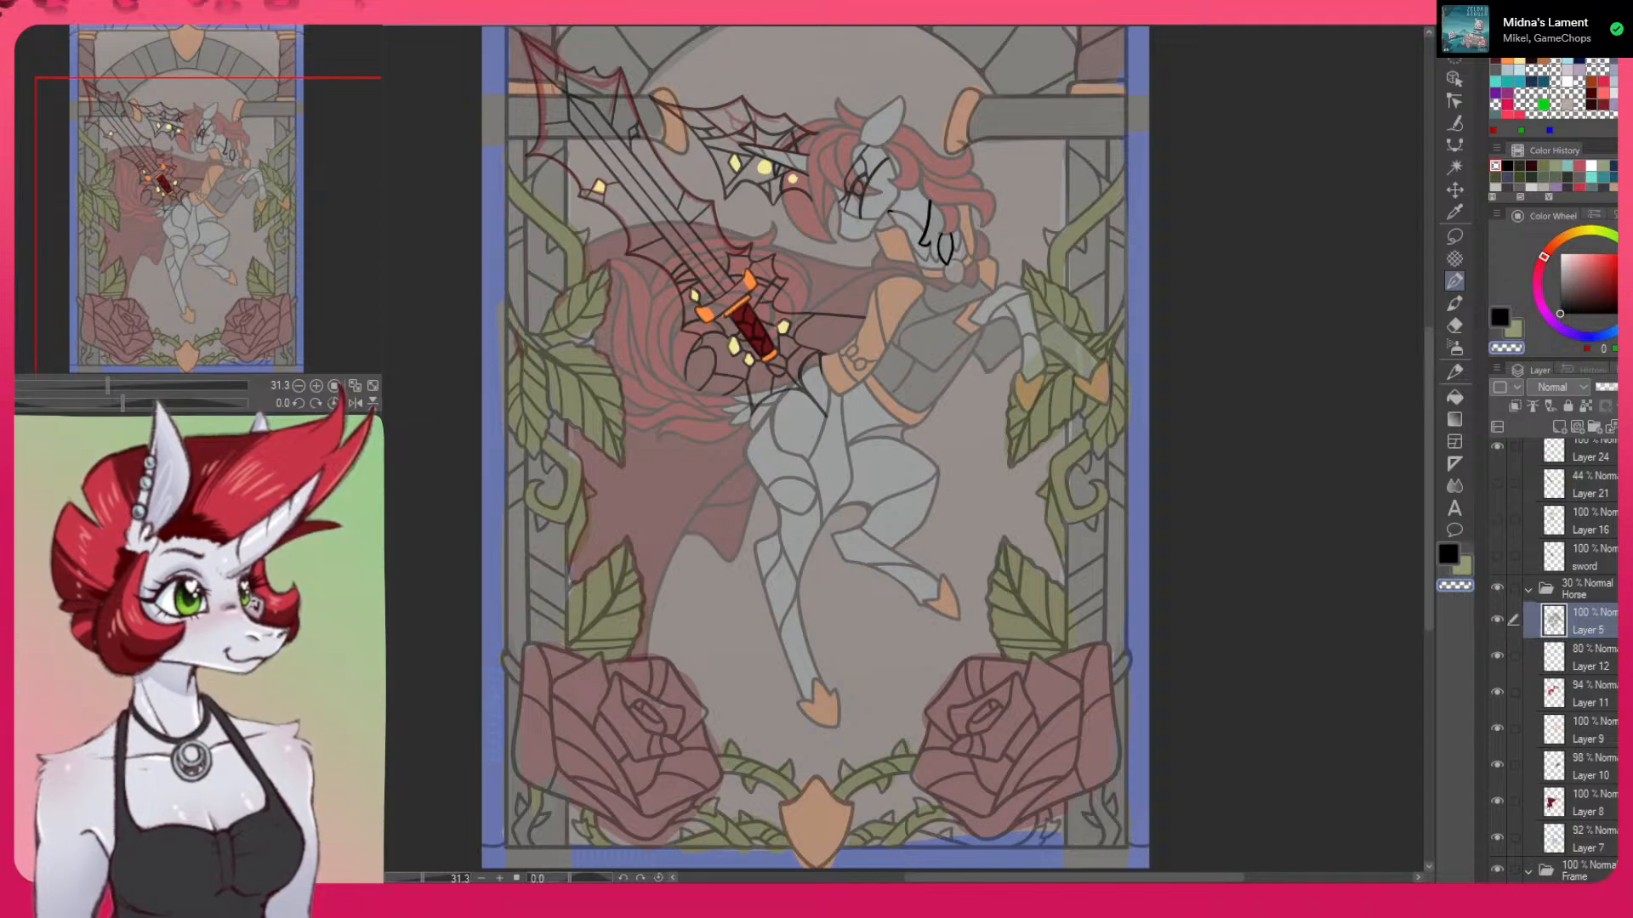
pyautogui.scroll(5, 1508, 597)
pyautogui.click(1498, 656)
pyautogui.click(1498, 653)
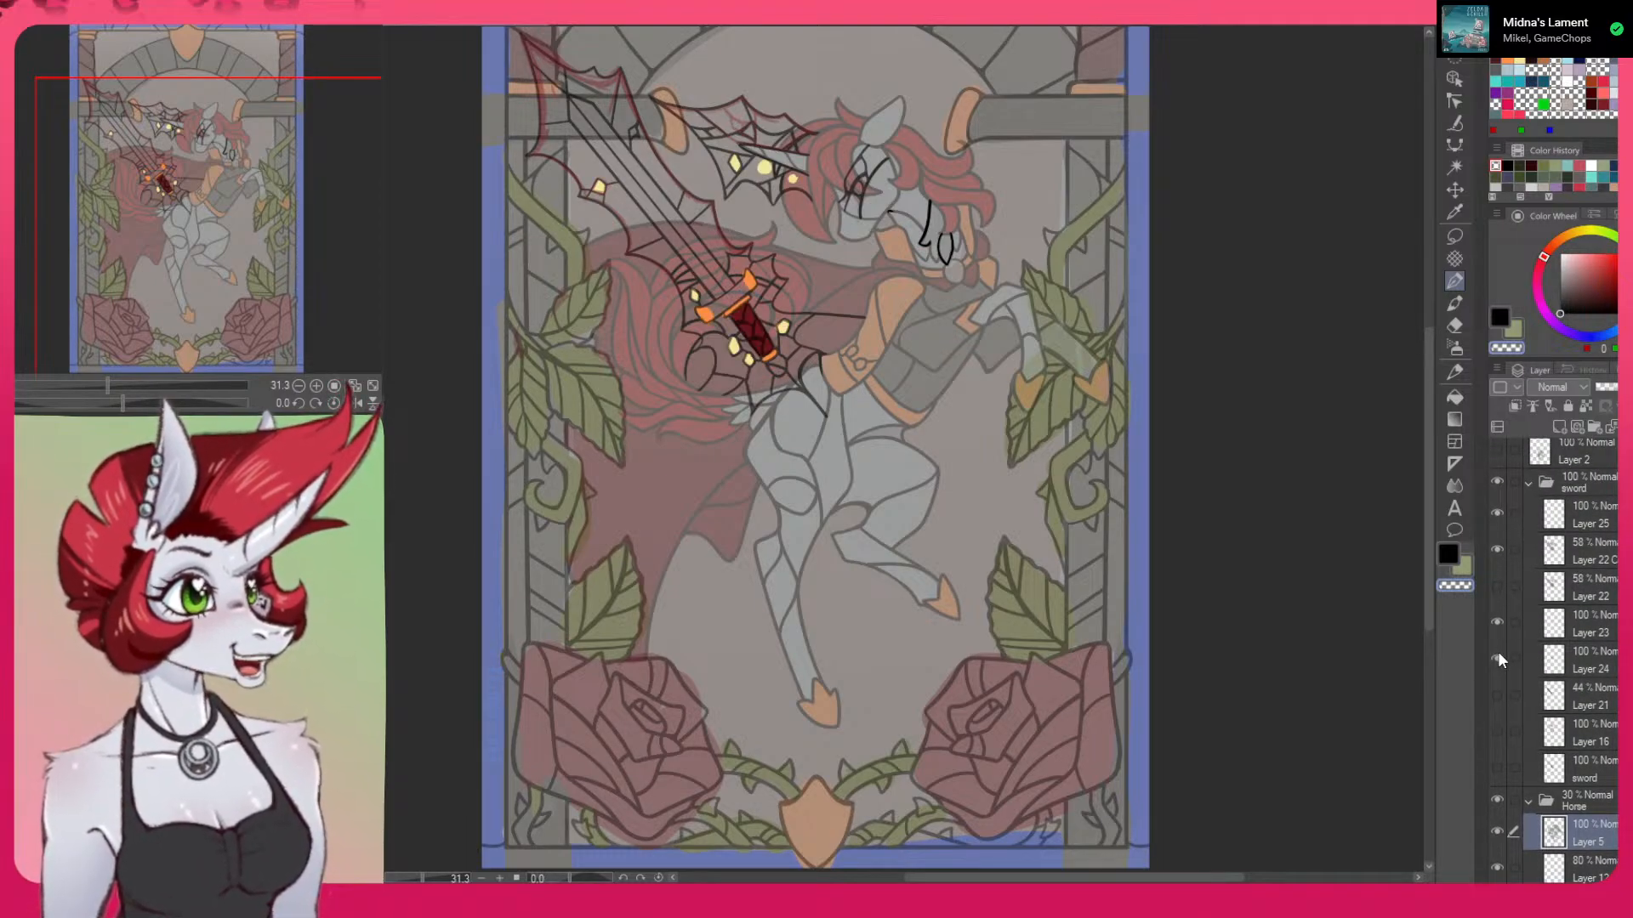
pyautogui.click(1497, 548)
pyautogui.click(1497, 544)
pyautogui.click(1496, 511)
pyautogui.click(1496, 509)
pyautogui.click(1497, 548)
pyautogui.click(1498, 548)
pyautogui.click(1593, 556)
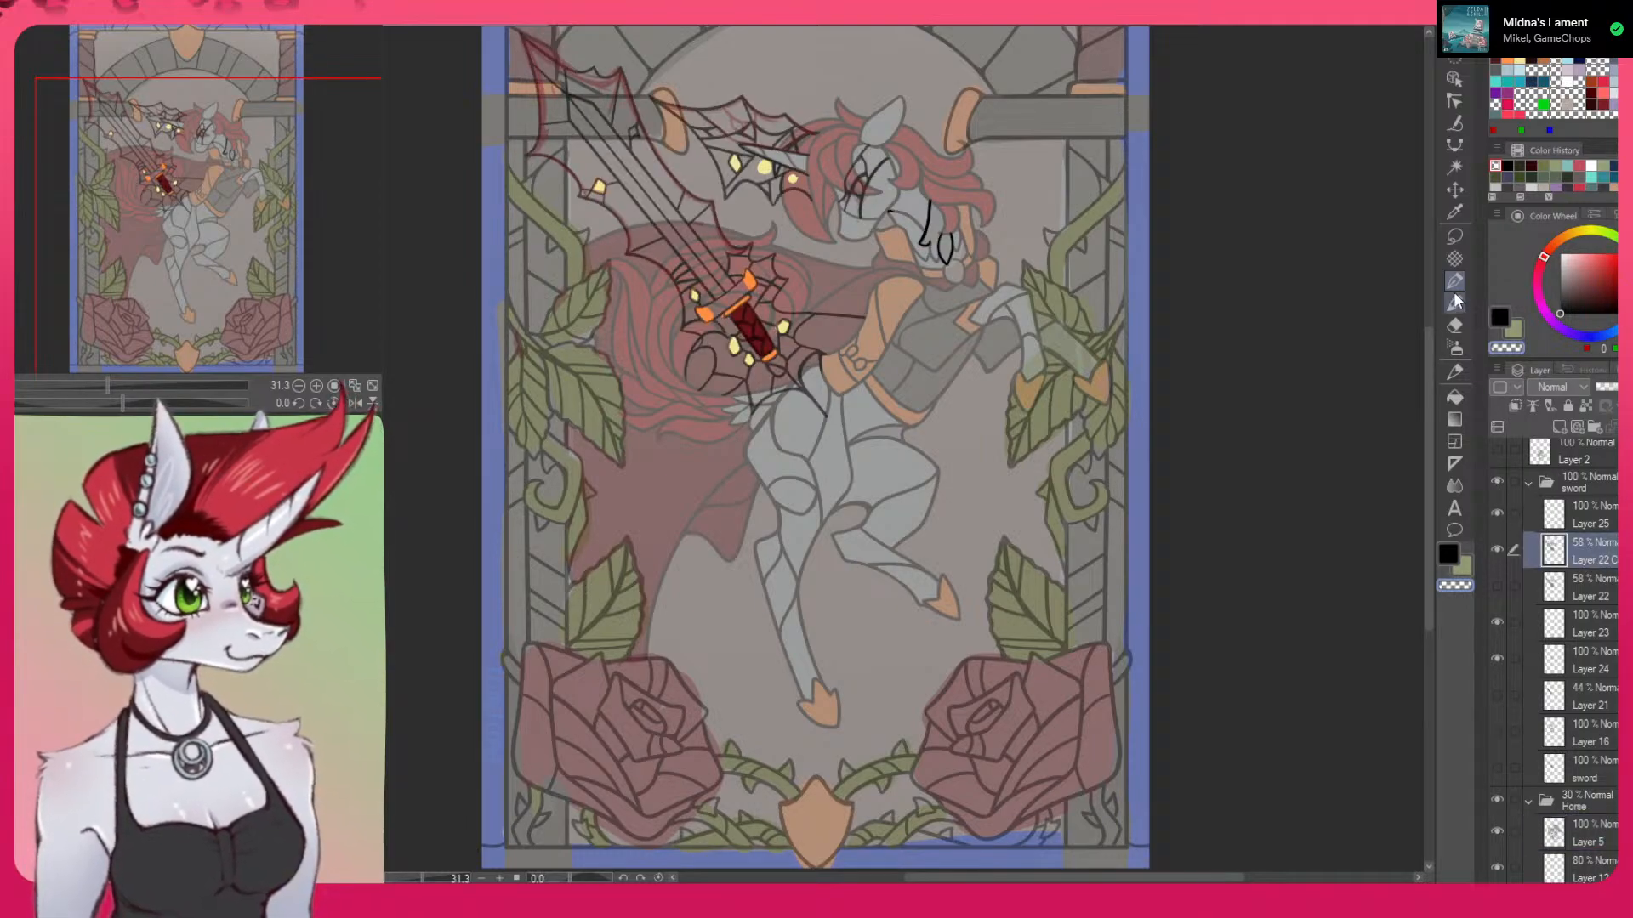
# Refine the short black web strands between the blade's edges and the outer web outline, alternating between drawing and erasing
pyautogui.click(1449, 556)
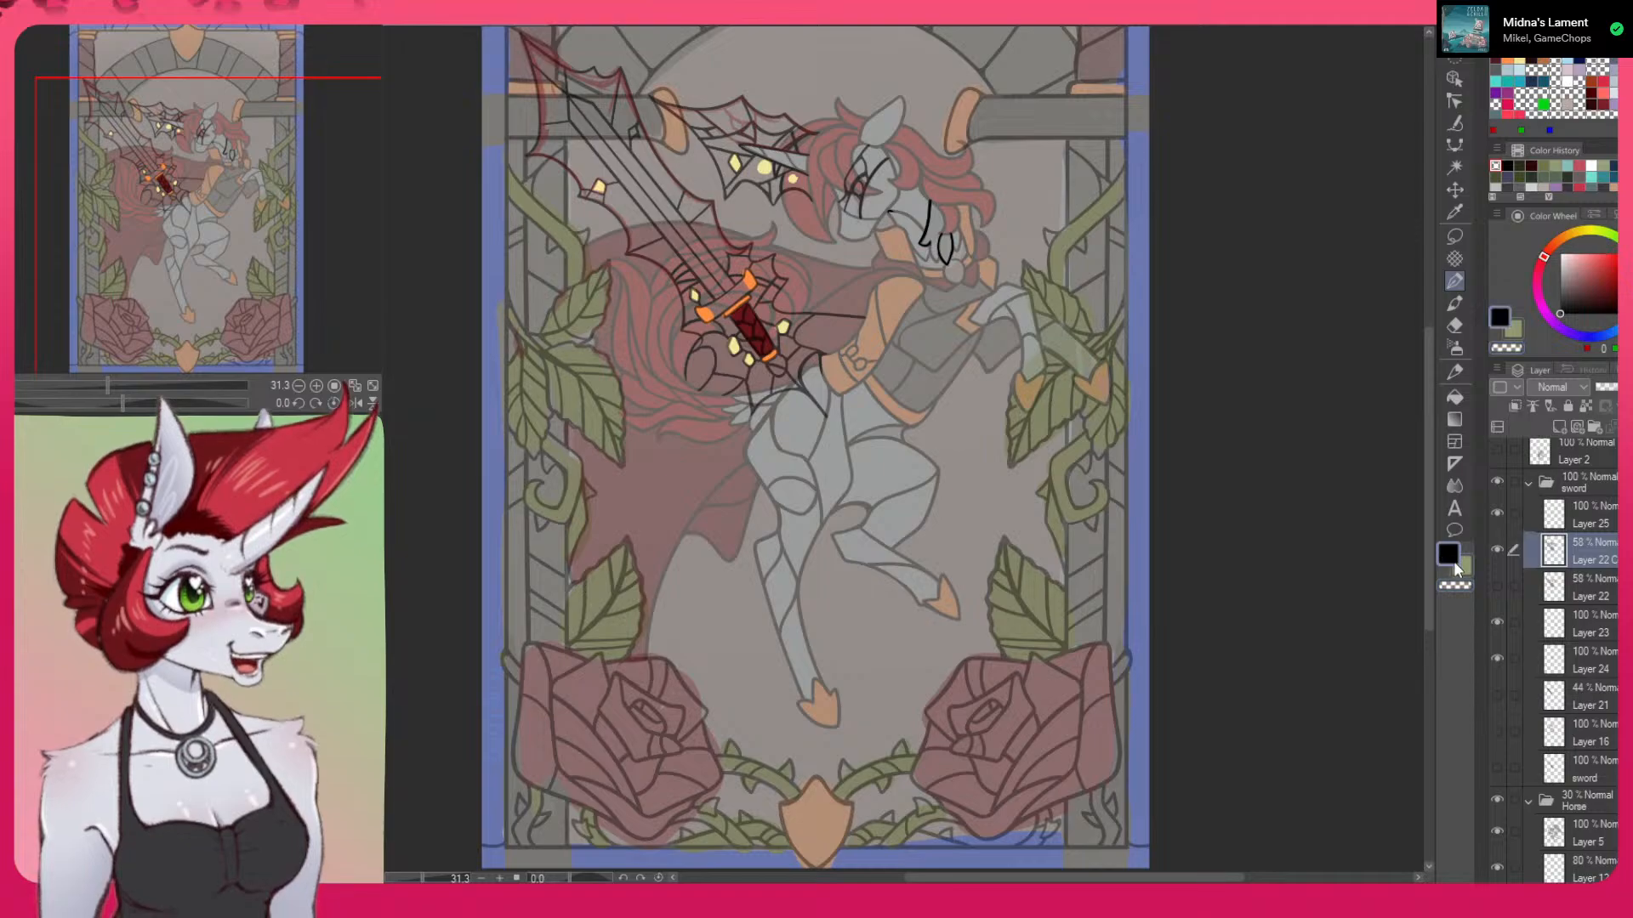
pyautogui.moveTo(1205, 506); pyautogui.dragTo(1130, 215)
pyautogui.scroll(5, 787, 439)
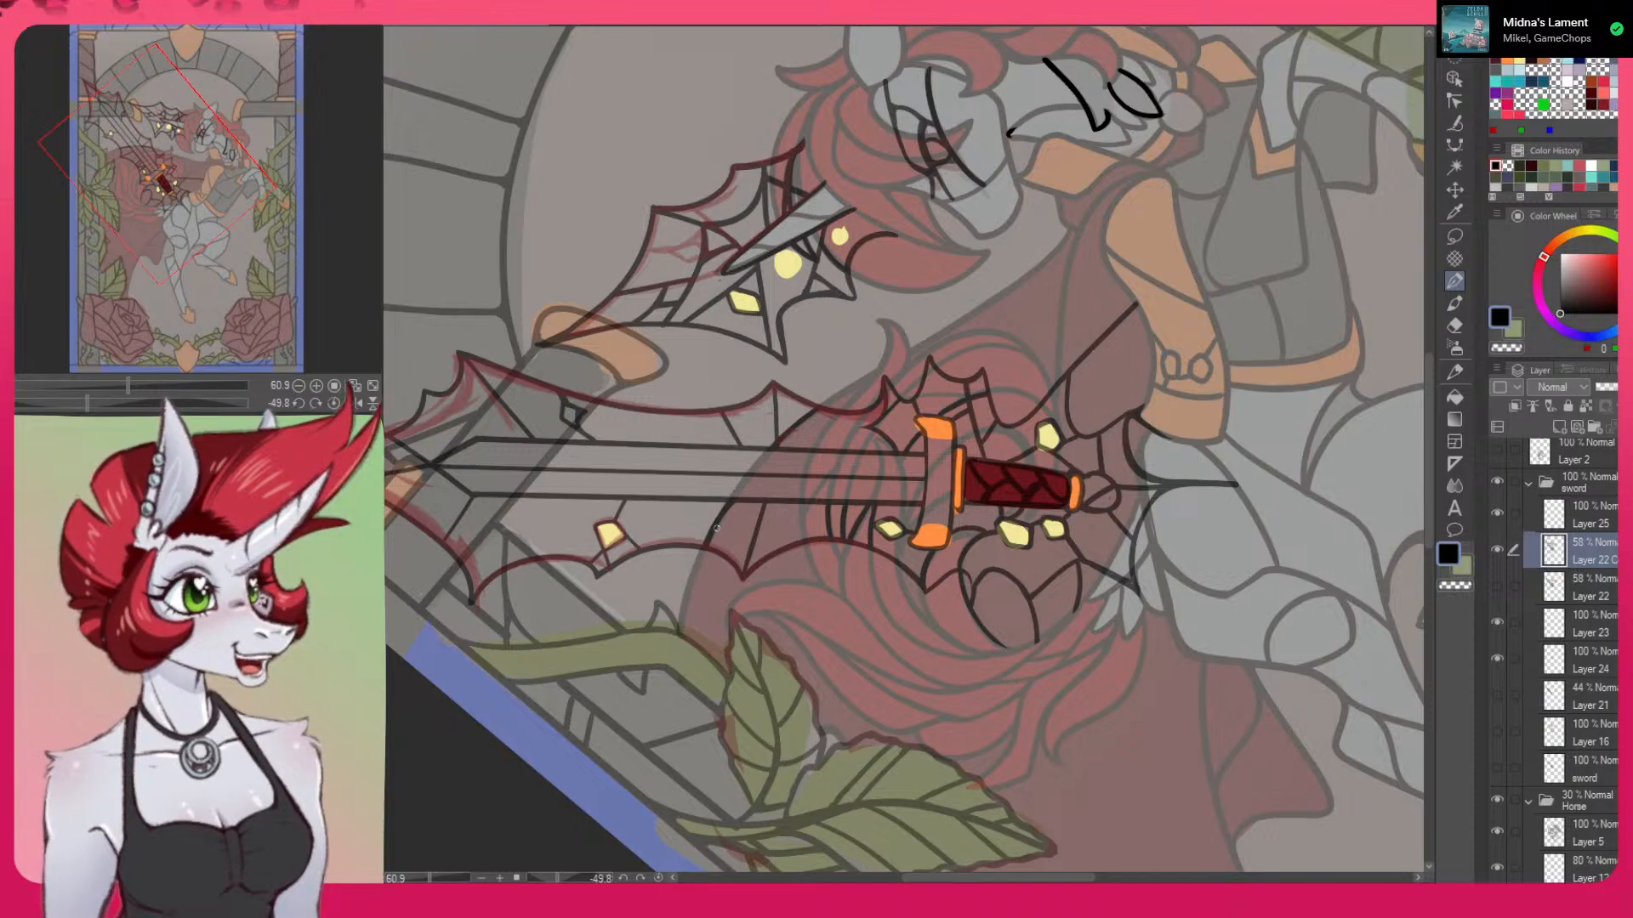
pyautogui.press('c')
pyautogui.moveTo(734, 524); pyautogui.dragTo(1149, 876)
pyautogui.click(1448, 555)
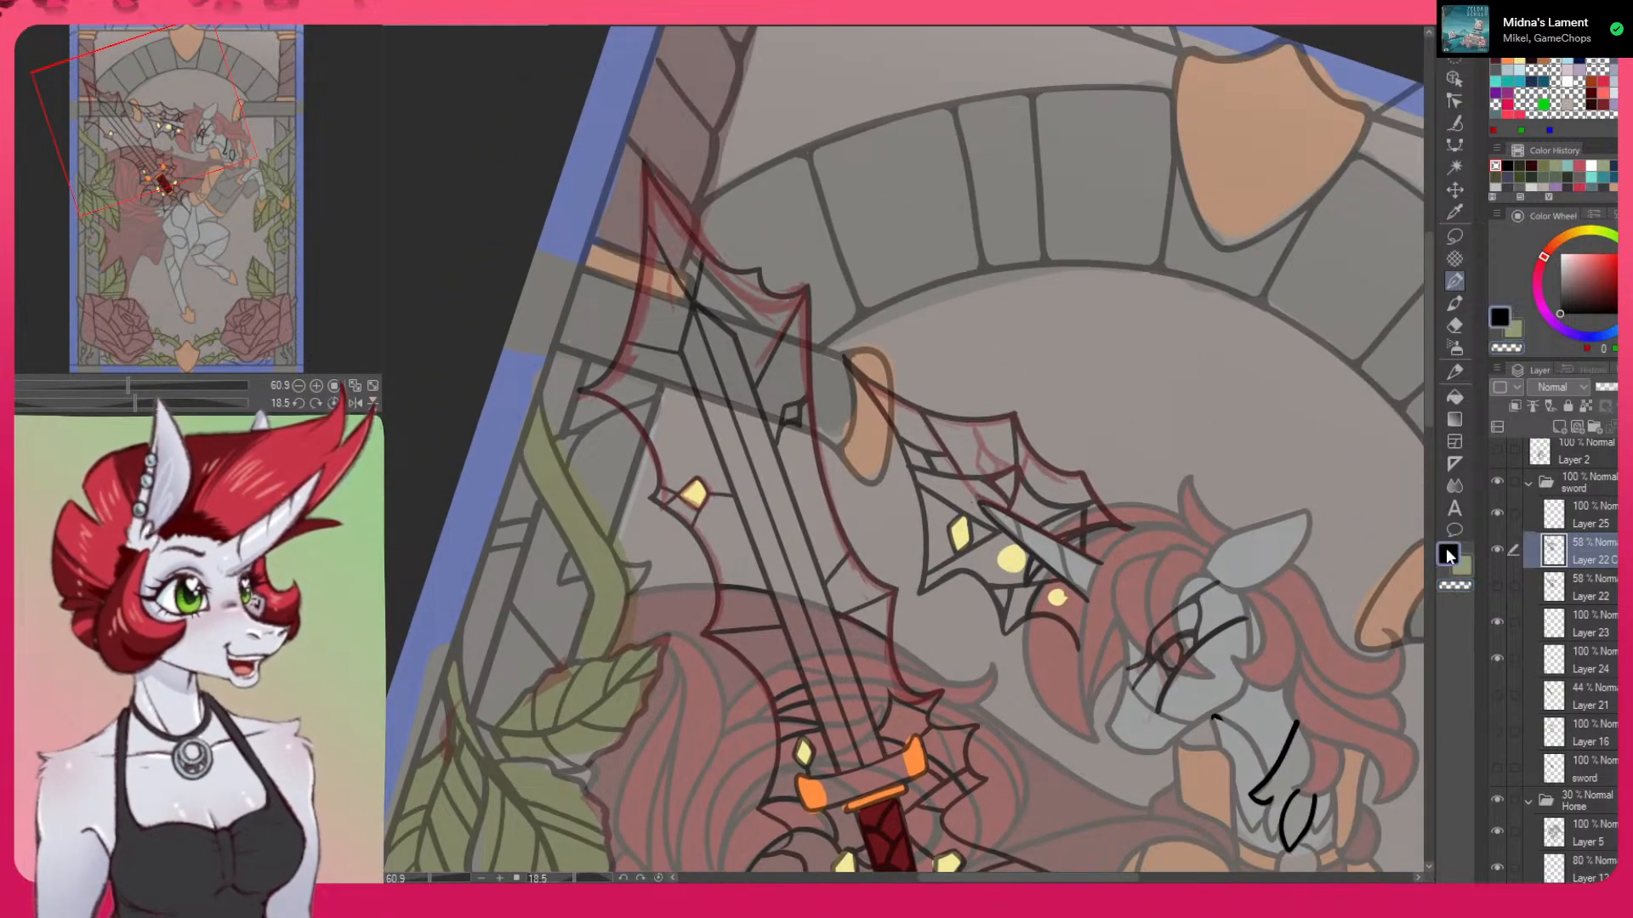
# Draw a pointed notch in the web outline beside the sword's tip, with a short strand running inward from it
pyautogui.moveTo(1197, 541); pyautogui.dragTo(1204, 605)
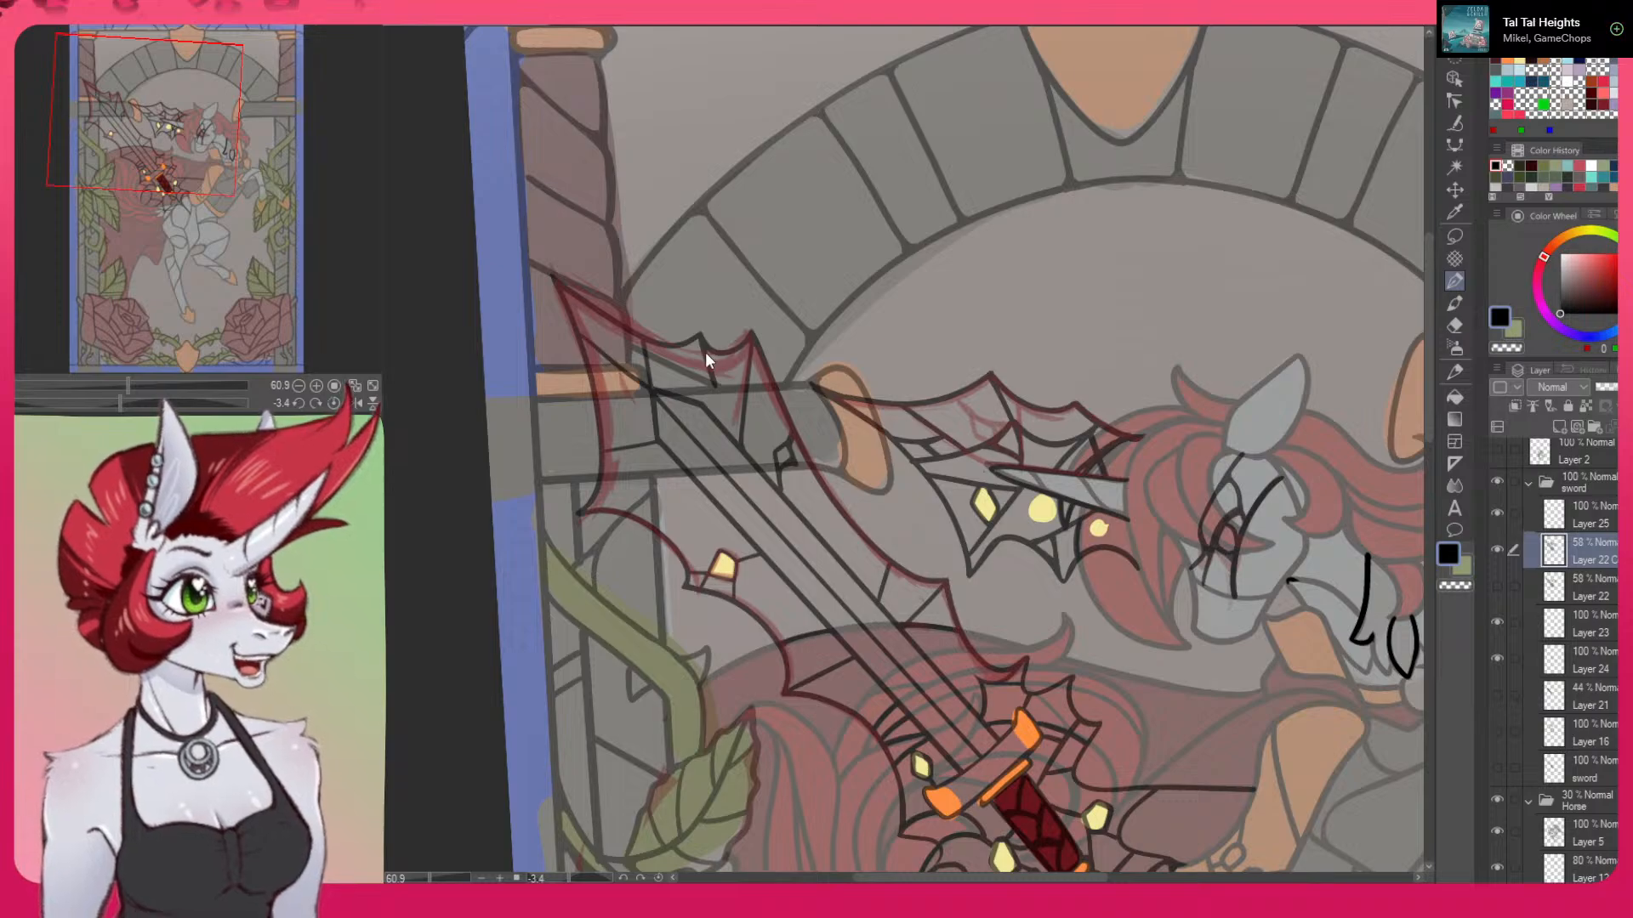
pyautogui.moveTo(703, 350); pyautogui.dragTo(718, 381)
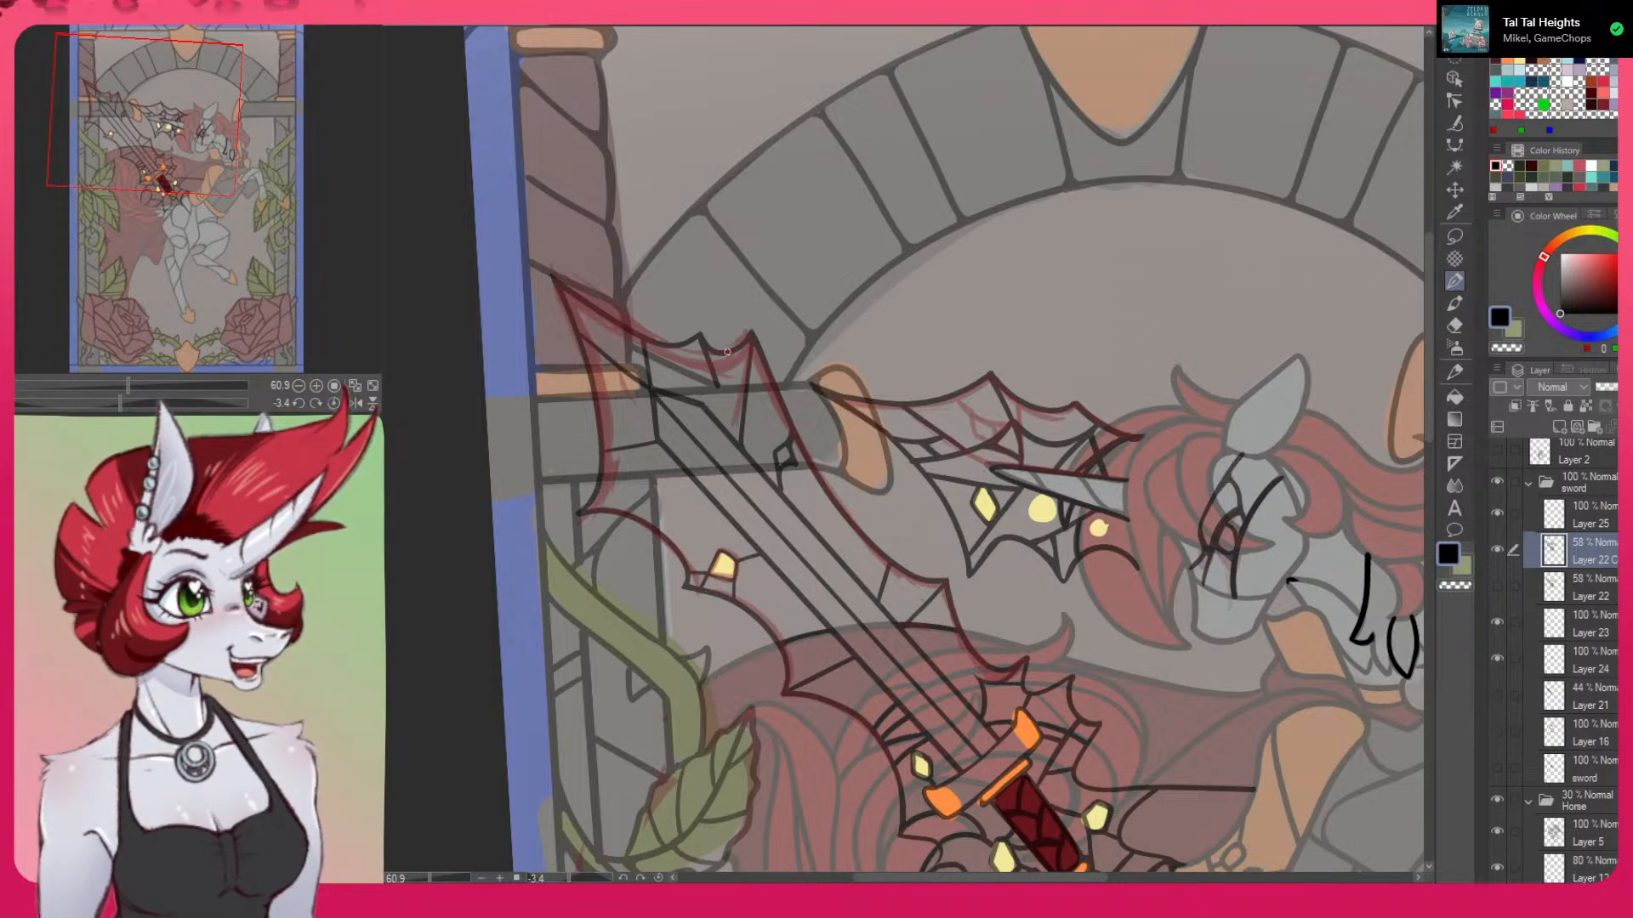
pyautogui.moveTo(727, 350); pyautogui.dragTo(684, 518)
pyautogui.moveTo(673, 638); pyautogui.dragTo(711, 596)
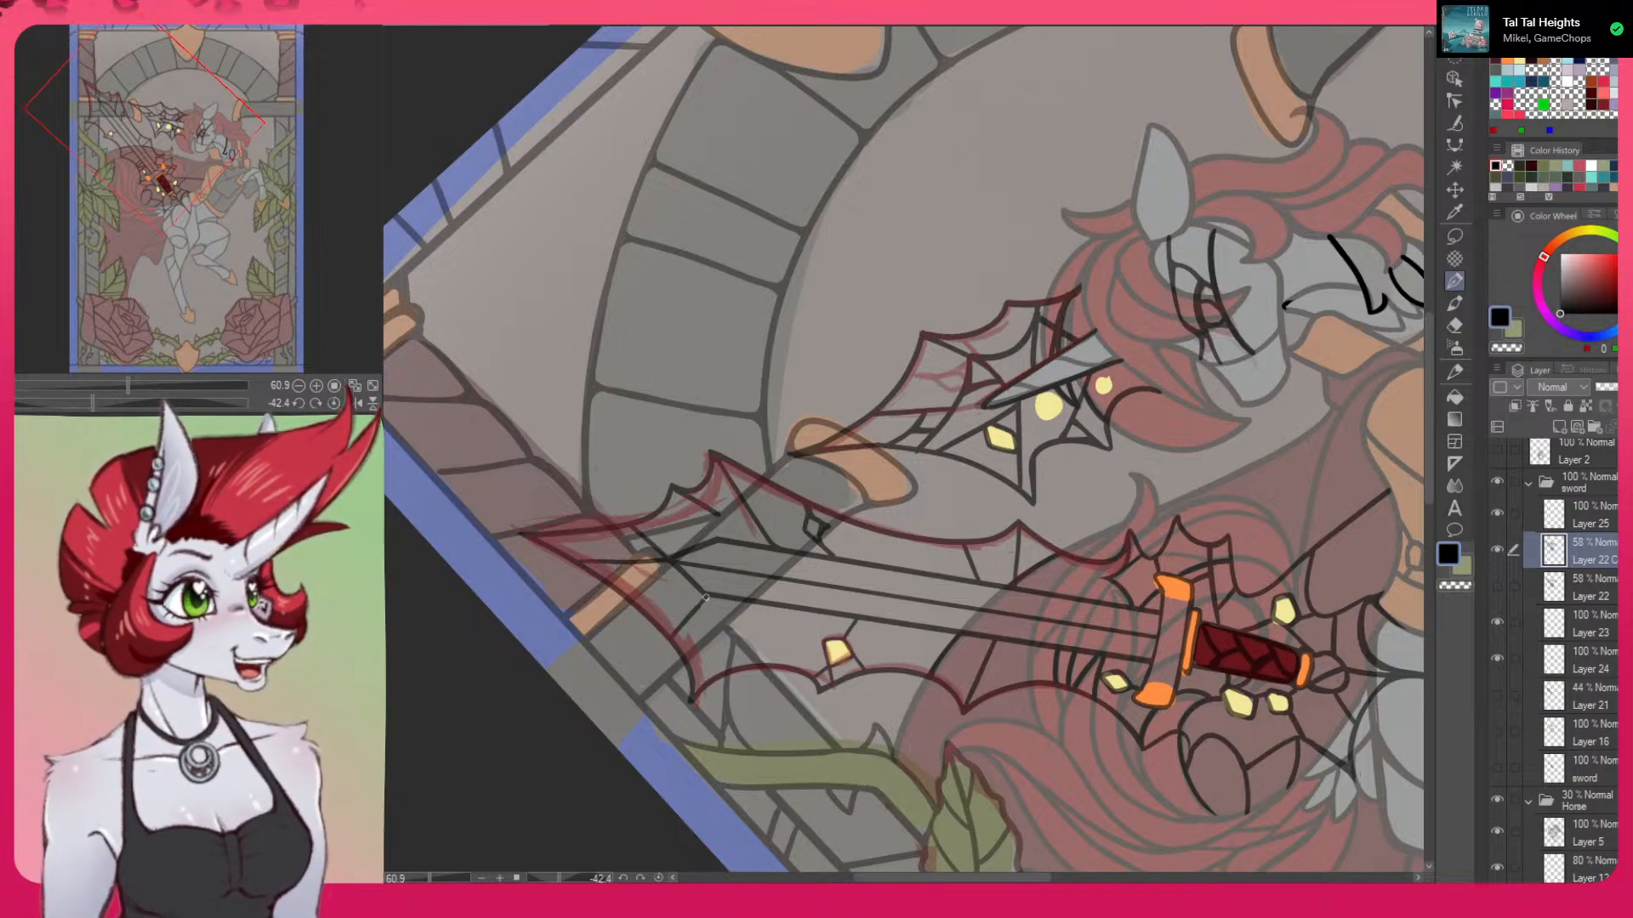
pyautogui.moveTo(742, 686); pyautogui.dragTo(829, 563)
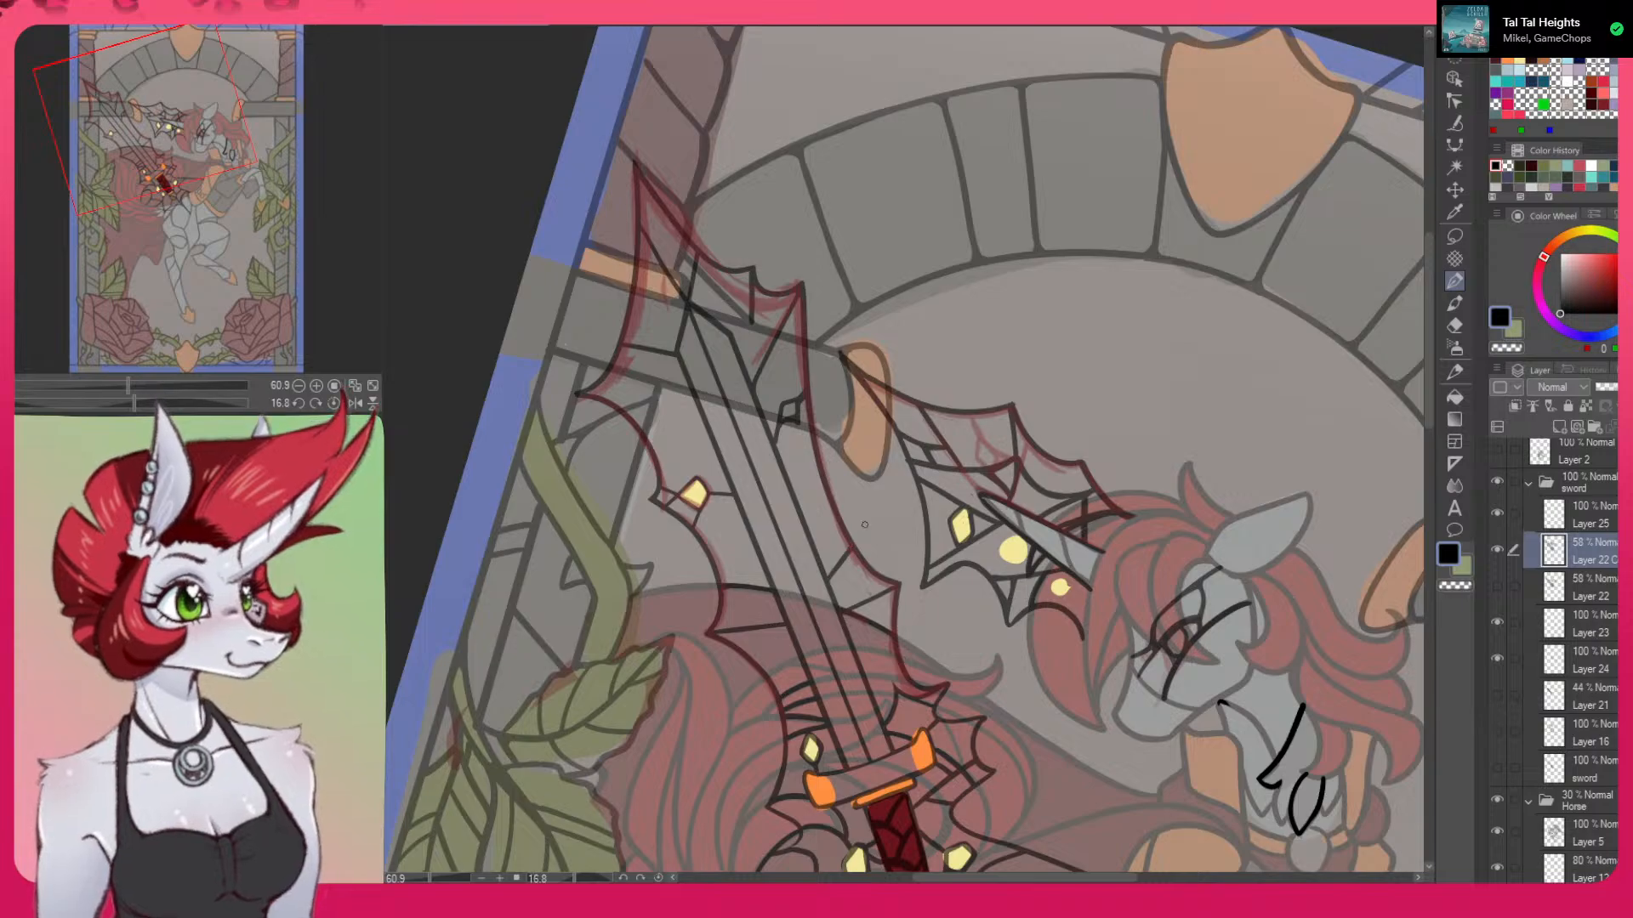
# Refine the web strands where the blade meets the crossguard's upper orange end, and check the result against the whole card
pyautogui.moveTo(880, 612); pyautogui.dragTo(1186, 427)
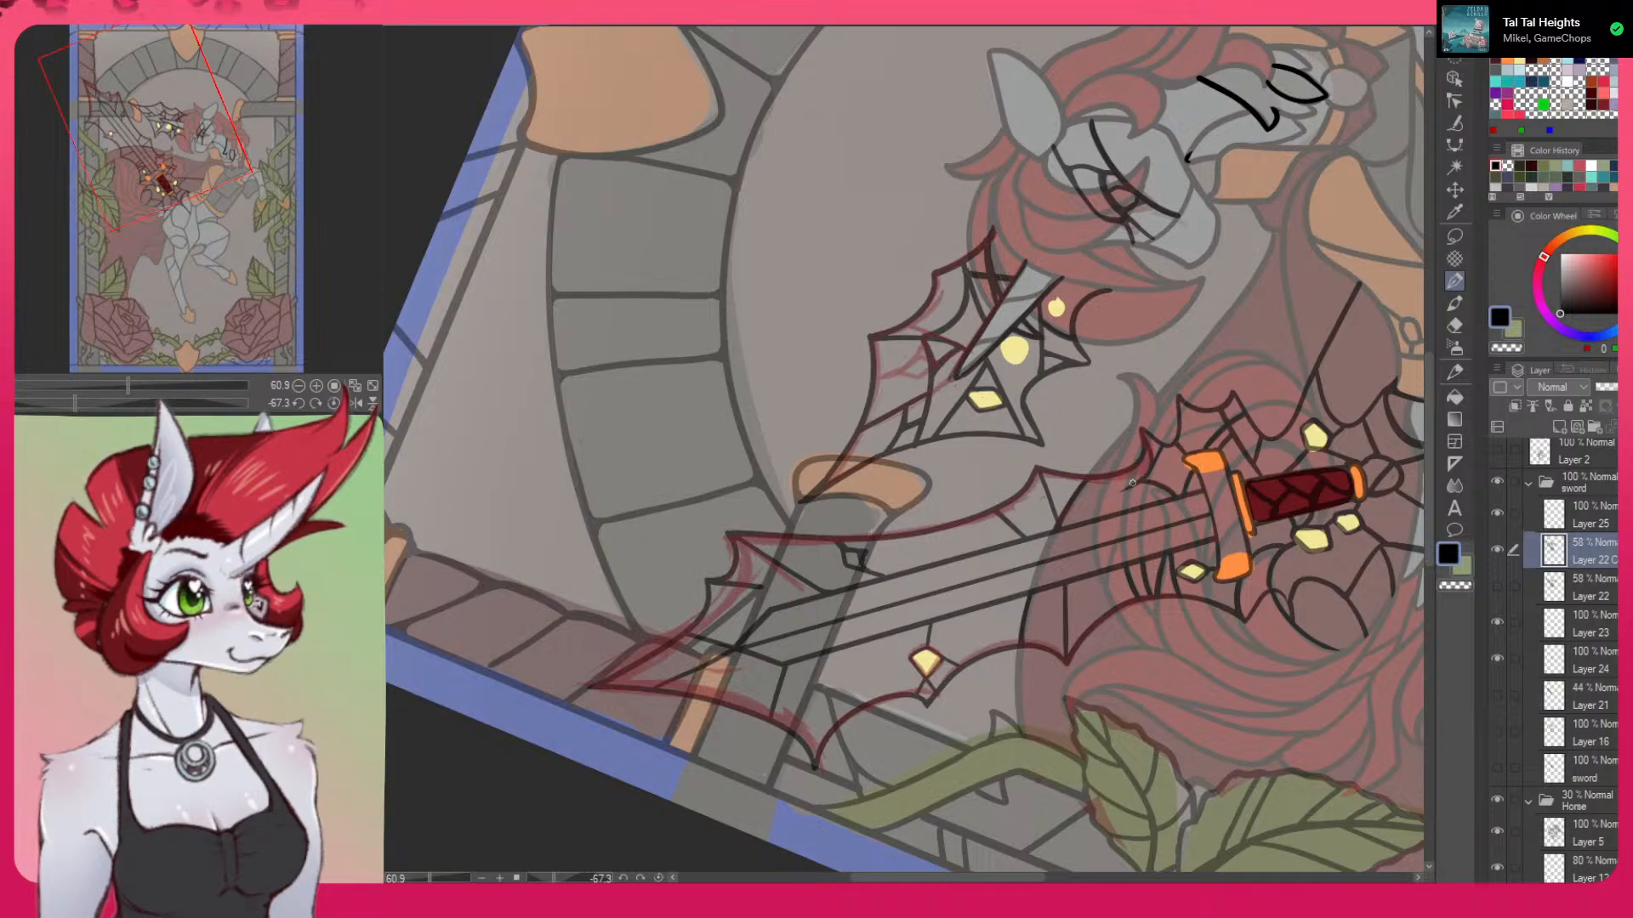
pyautogui.moveTo(1152, 464)
pyautogui.mouseDown()
pyautogui.moveTo(1117, 494)
pyautogui.moveTo(1150, 460)
pyautogui.moveTo(1090, 519)
pyautogui.mouseUp()
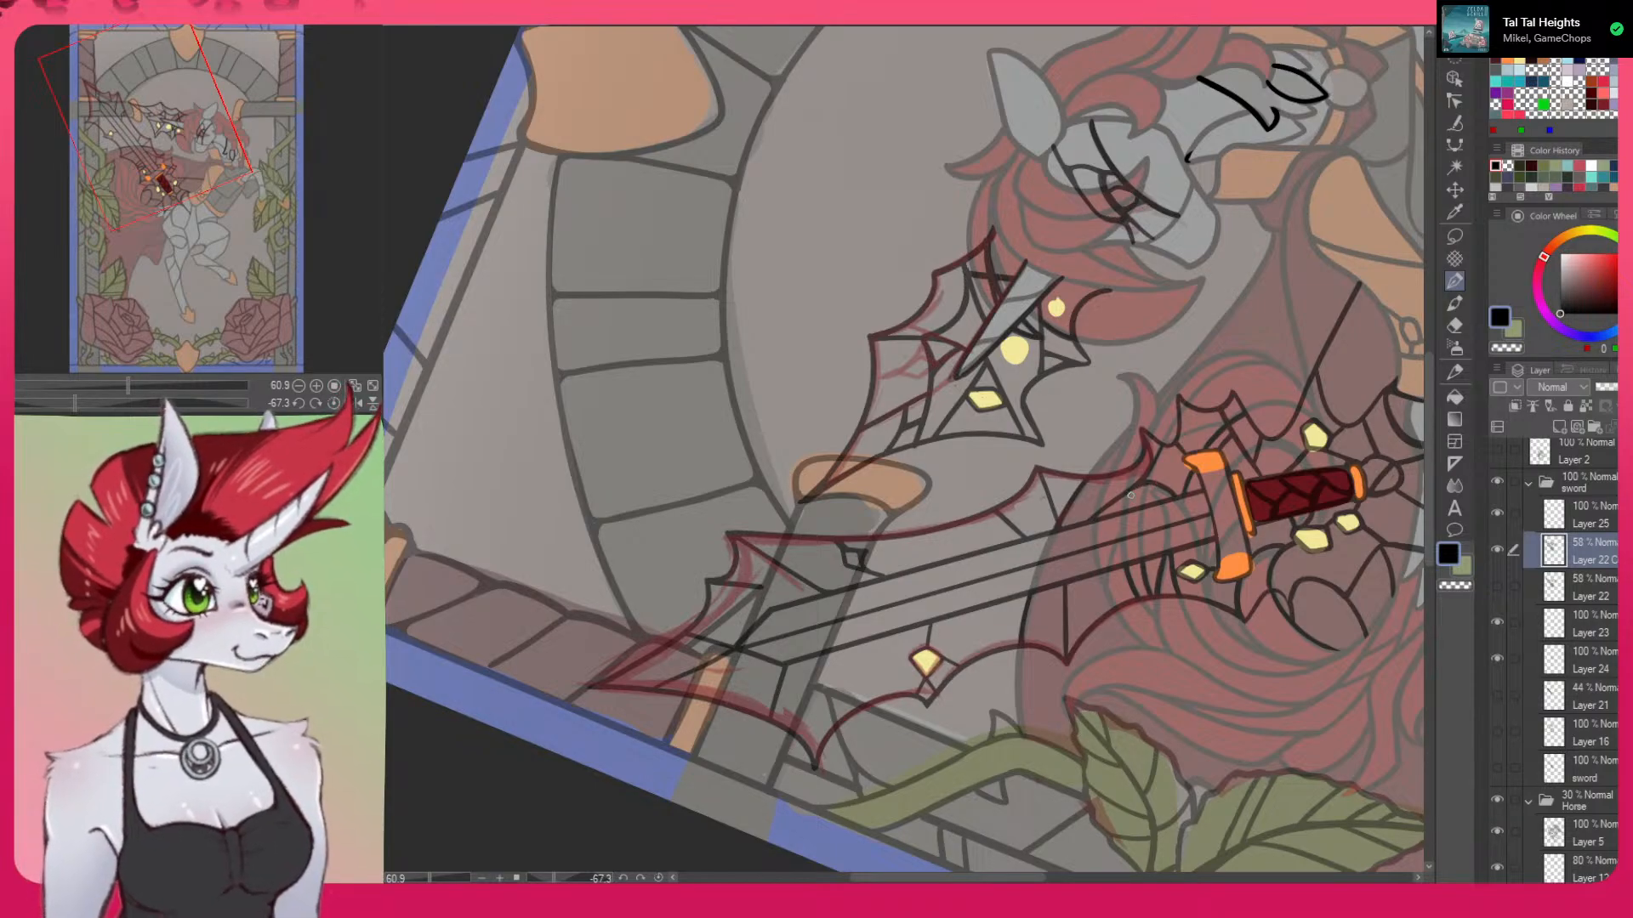
pyautogui.moveTo(1247, 504); pyautogui.dragTo(1170, 462)
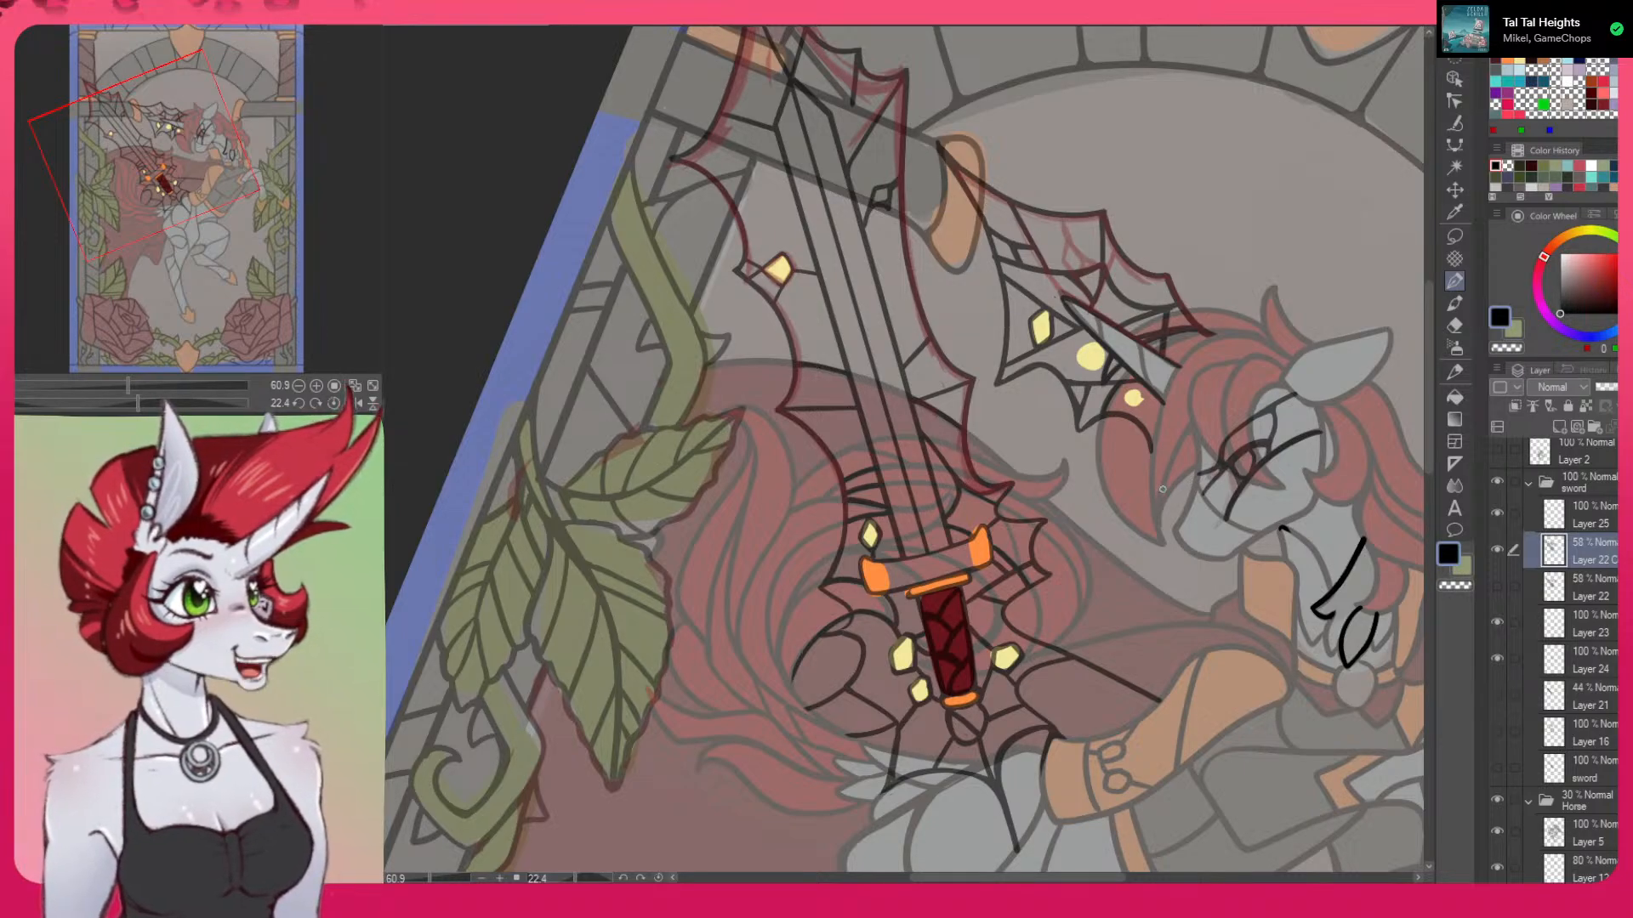
pyautogui.click(372, 386)
pyautogui.click(333, 403)
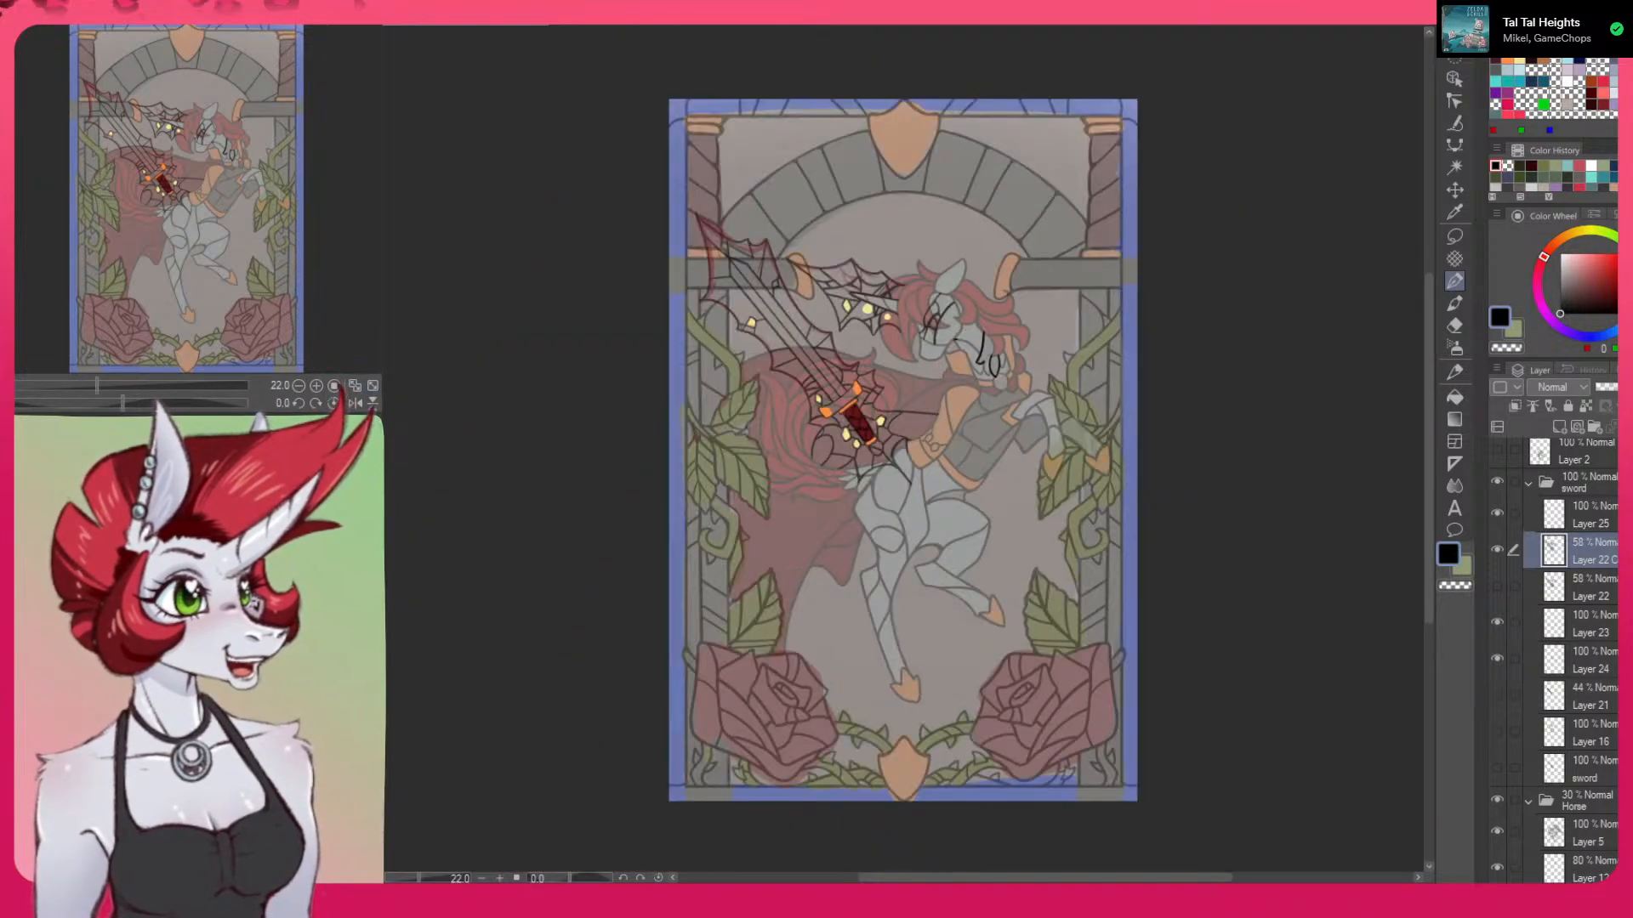
pyautogui.moveTo(1032, 408); pyautogui.dragTo(1089, 454)
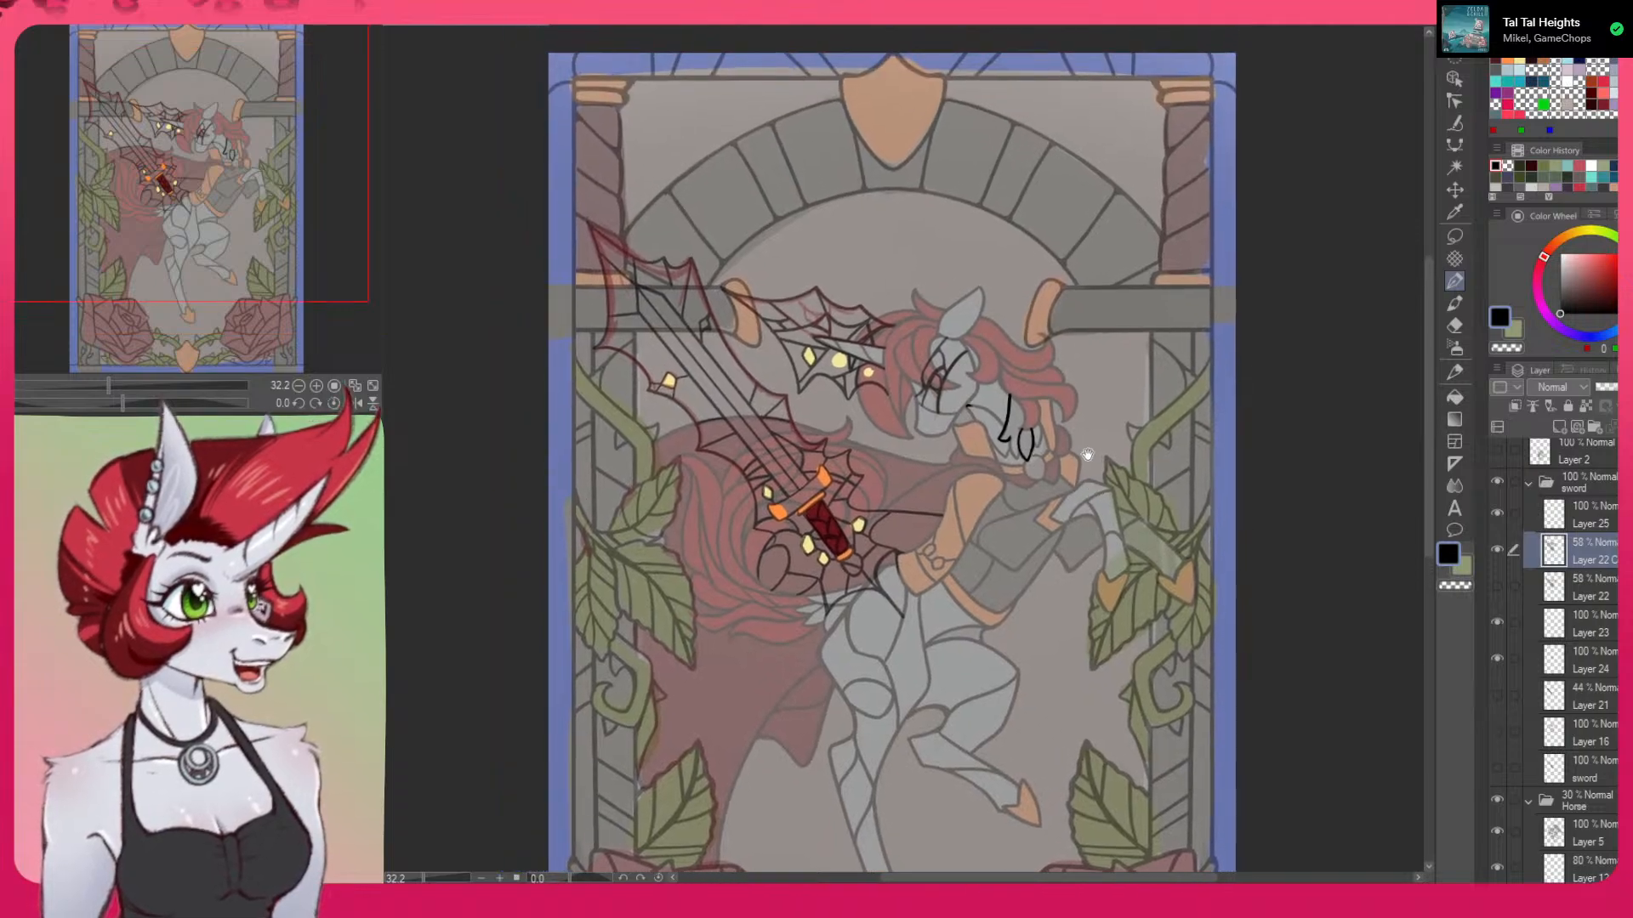
pyautogui.moveTo(820, 272); pyautogui.dragTo(838, 256)
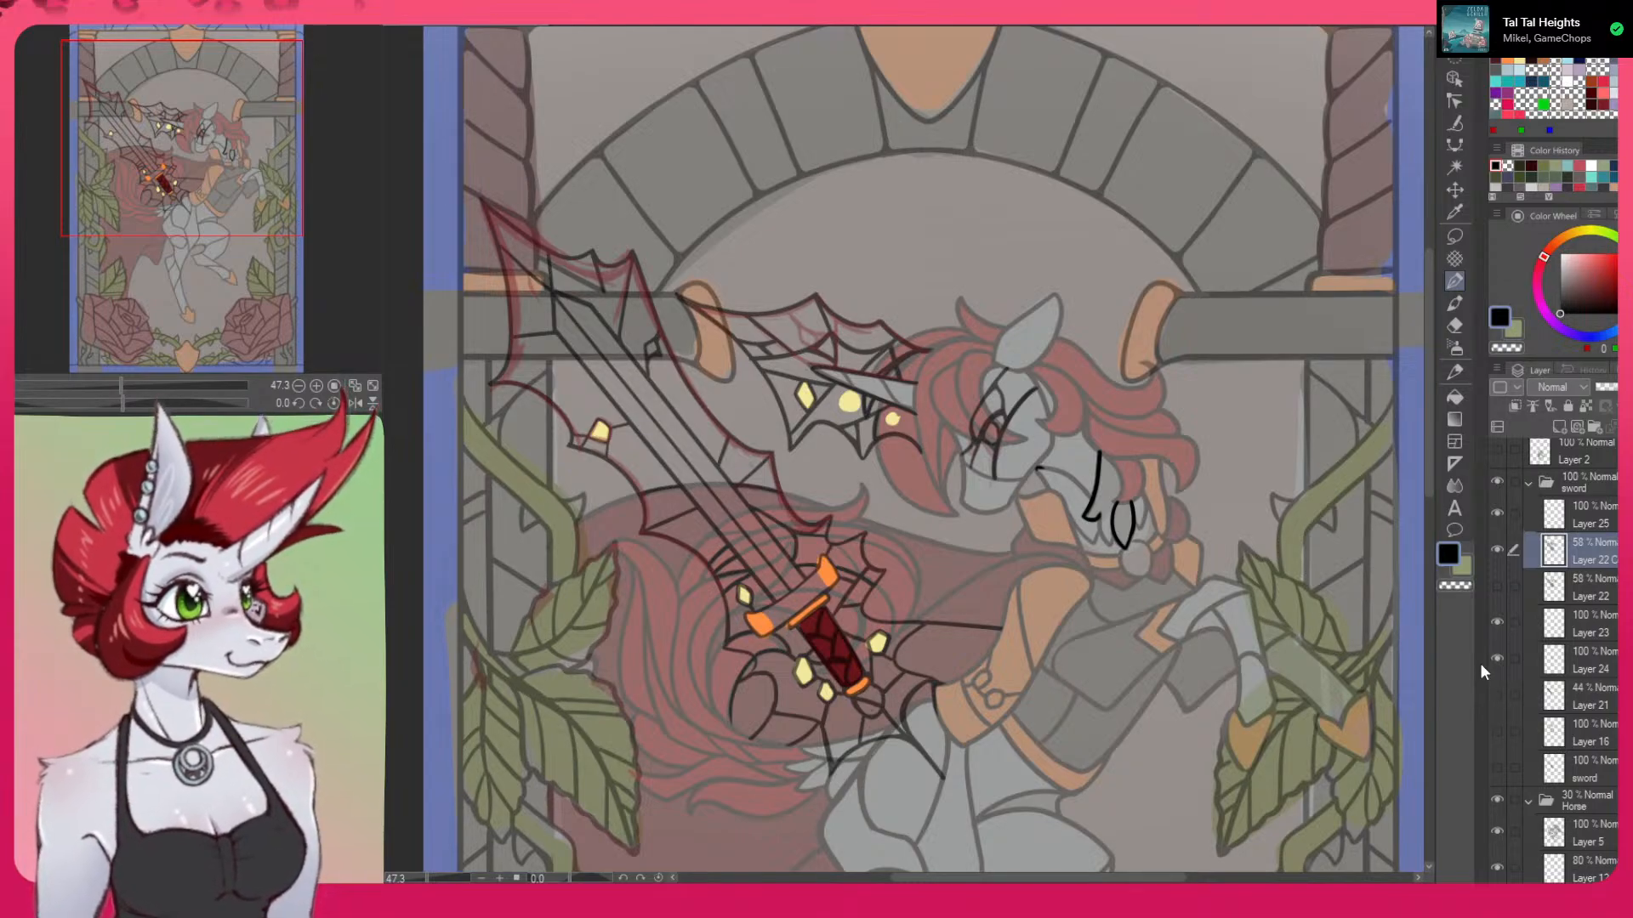
# Erase the web lines that cross the unicorn's horn and the front of its mane
pyautogui.moveTo(1339, 678); pyautogui.dragTo(1055, 715)
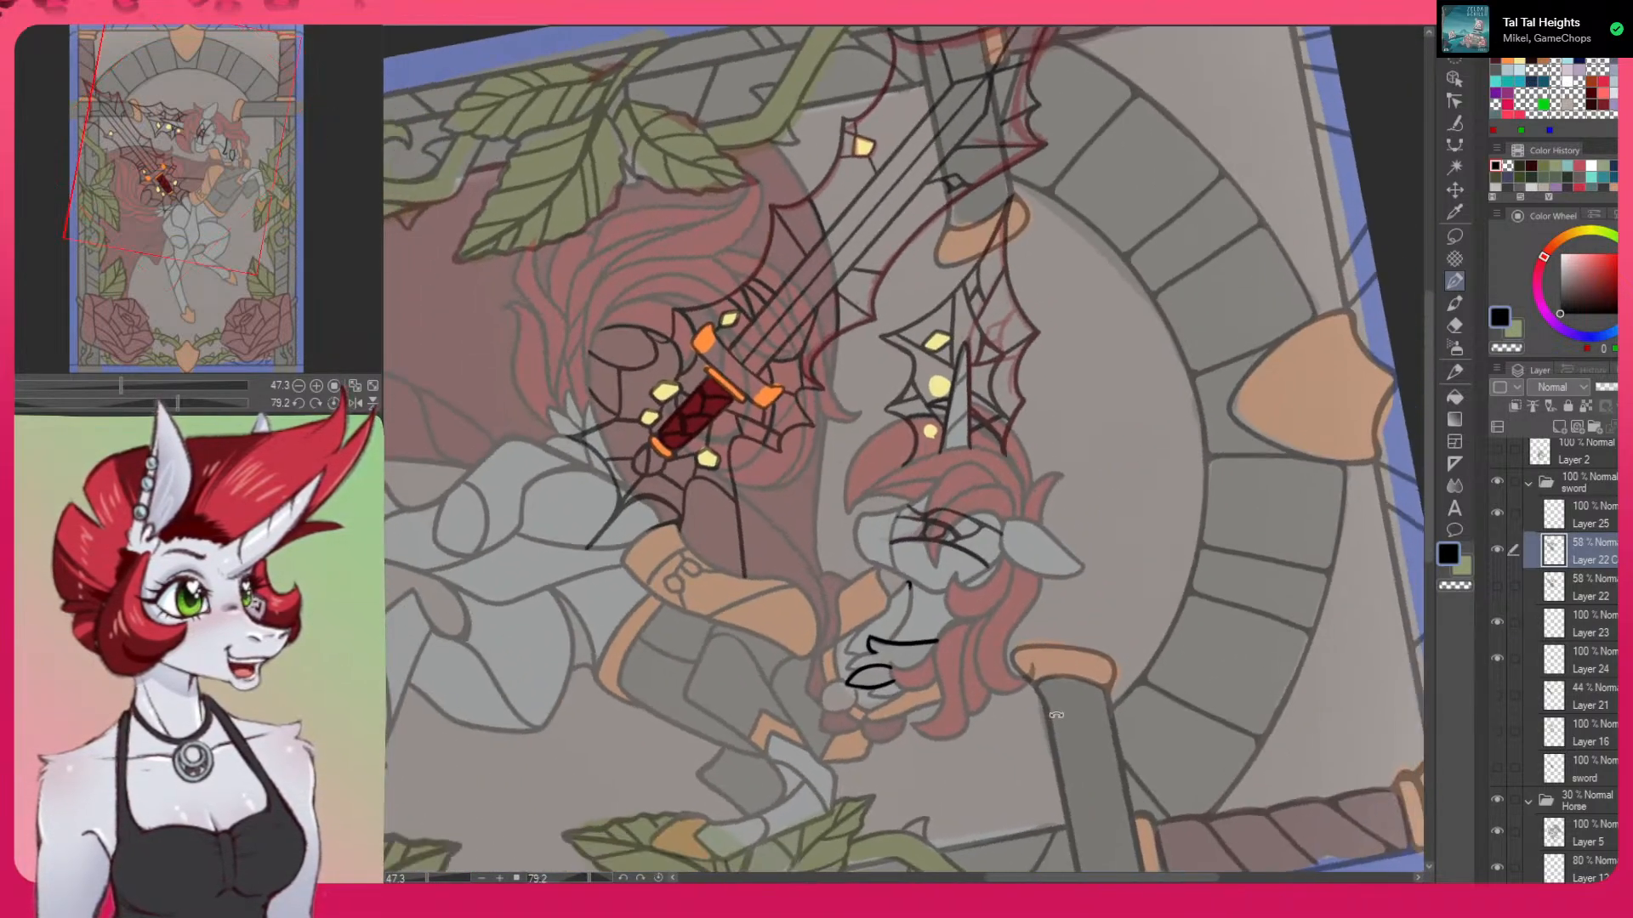
pyautogui.press('c')
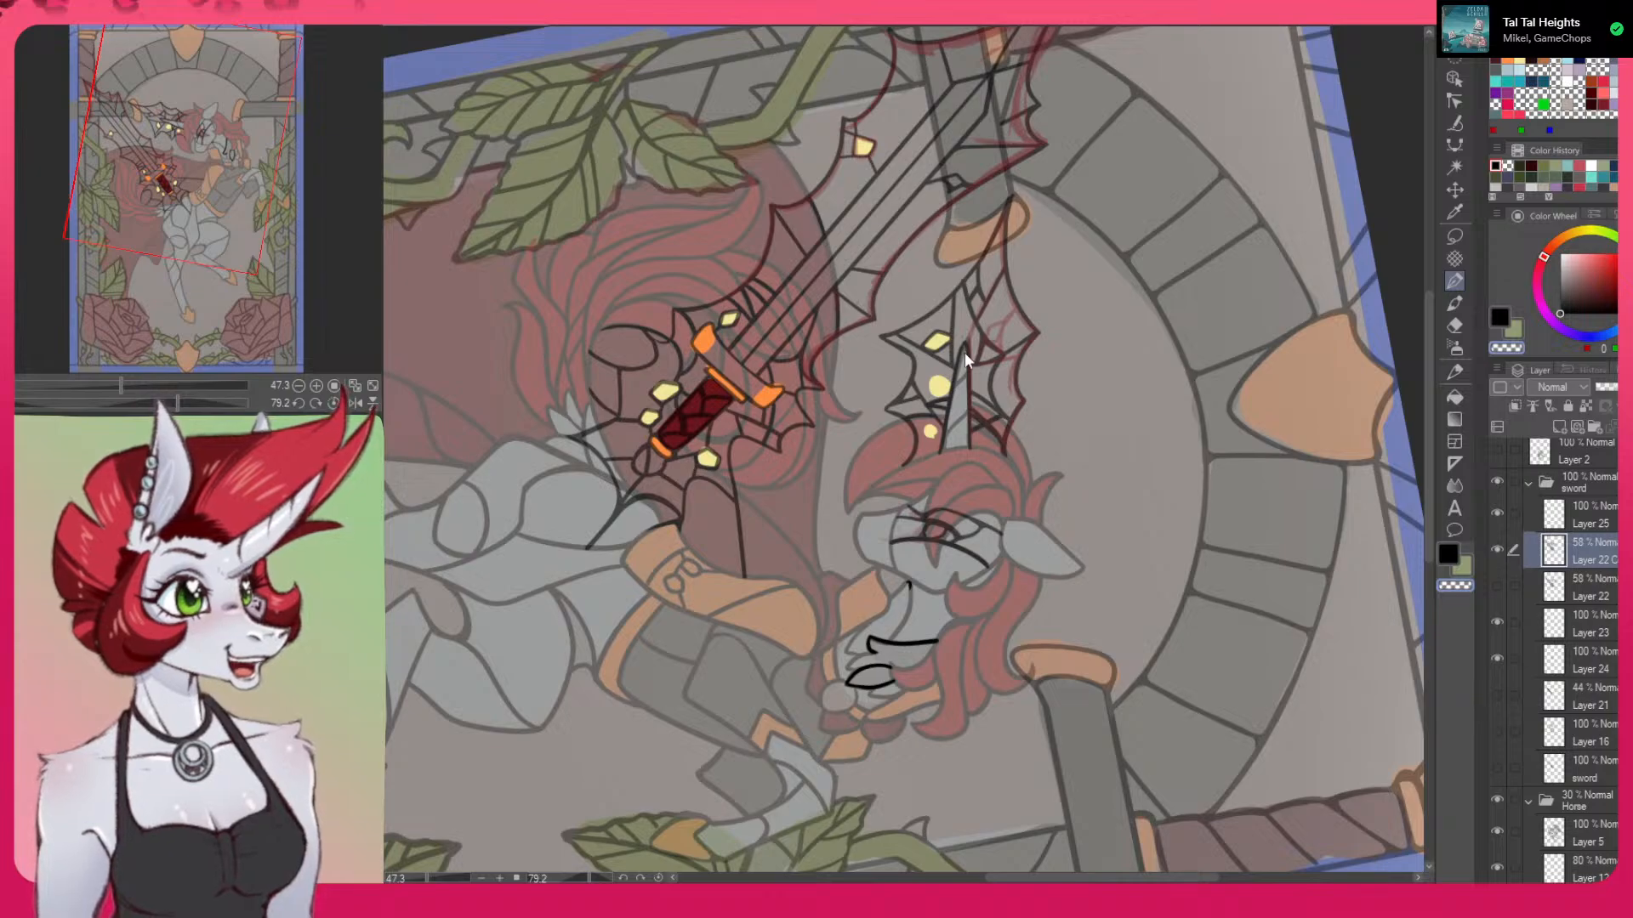
pyautogui.moveTo(967, 360); pyautogui.dragTo(965, 344)
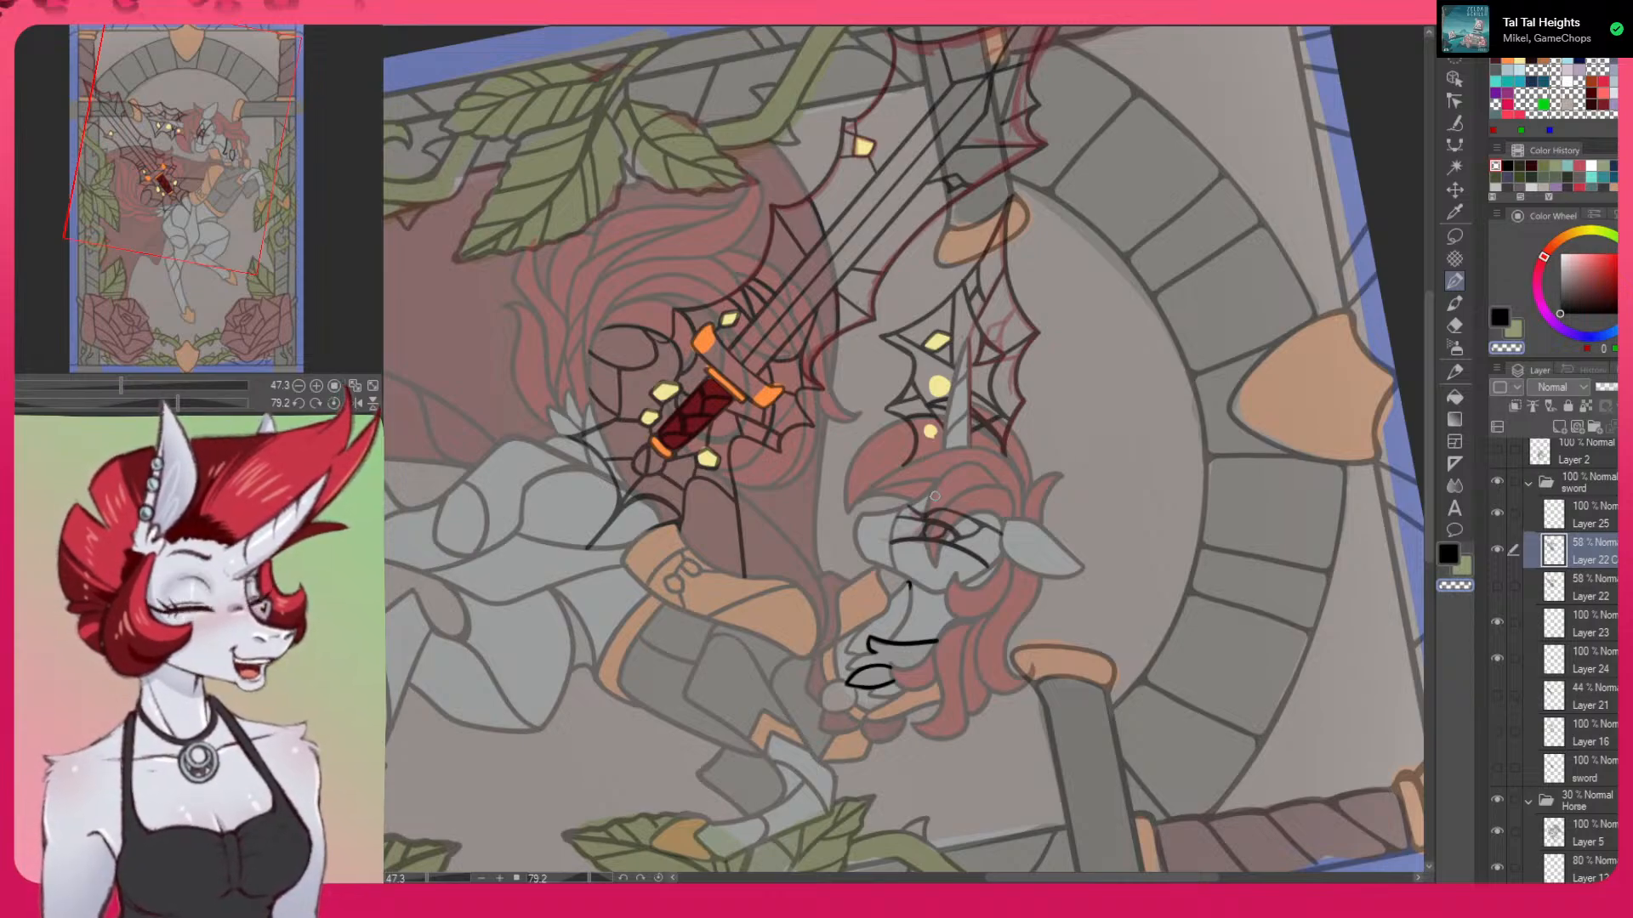
pyautogui.moveTo(1028, 763); pyautogui.dragTo(1233, 387)
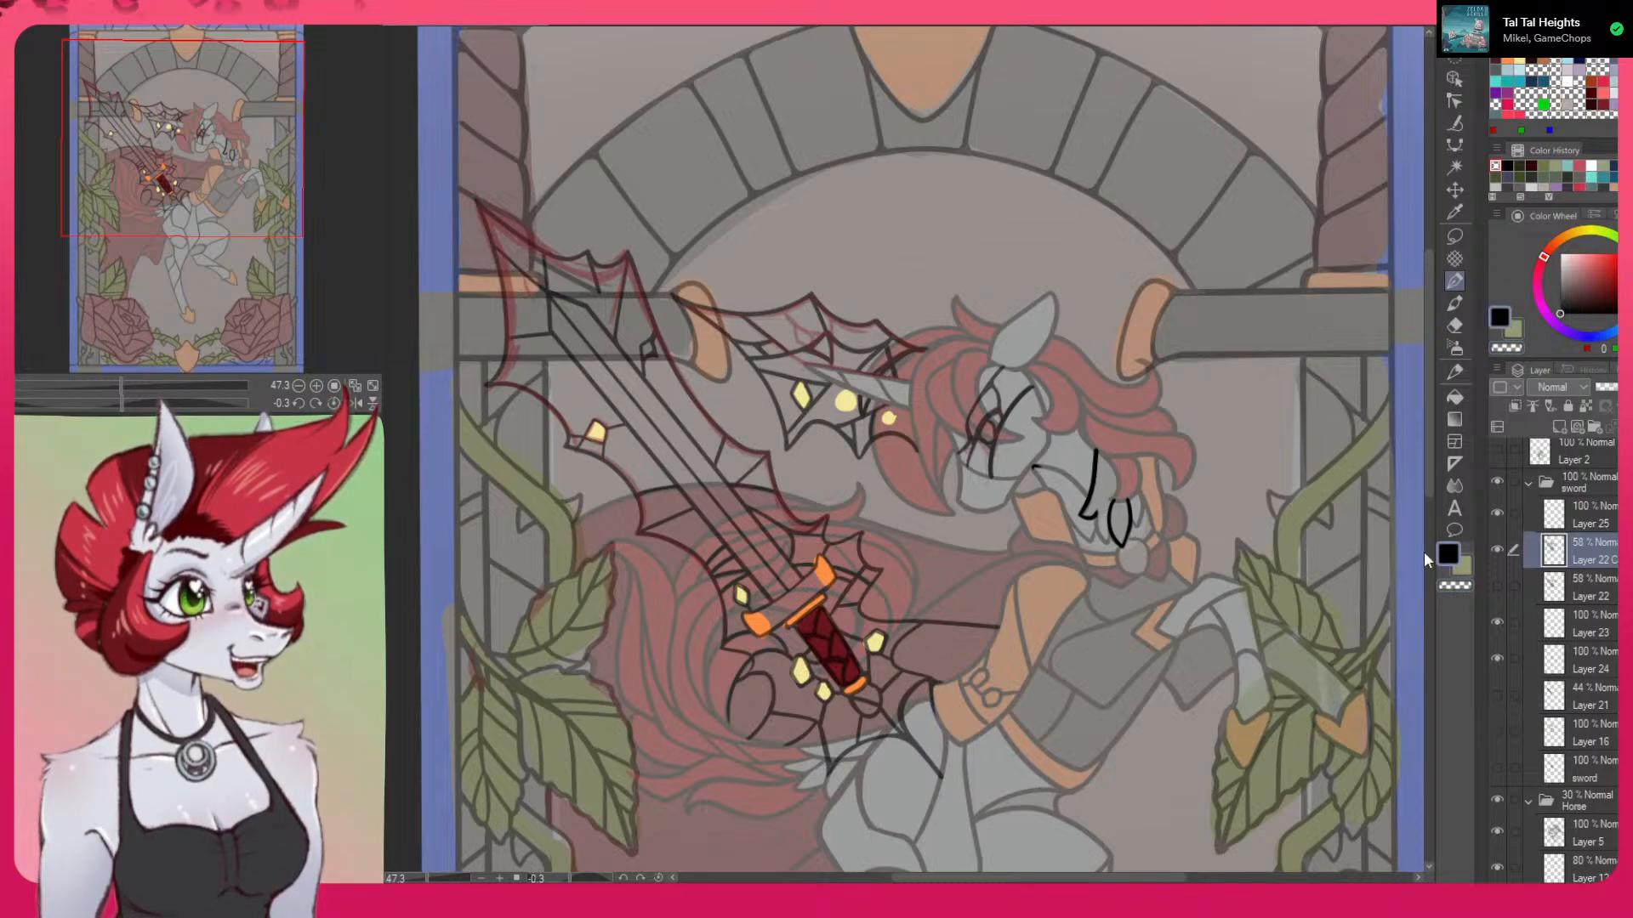
pyautogui.click(1460, 274)
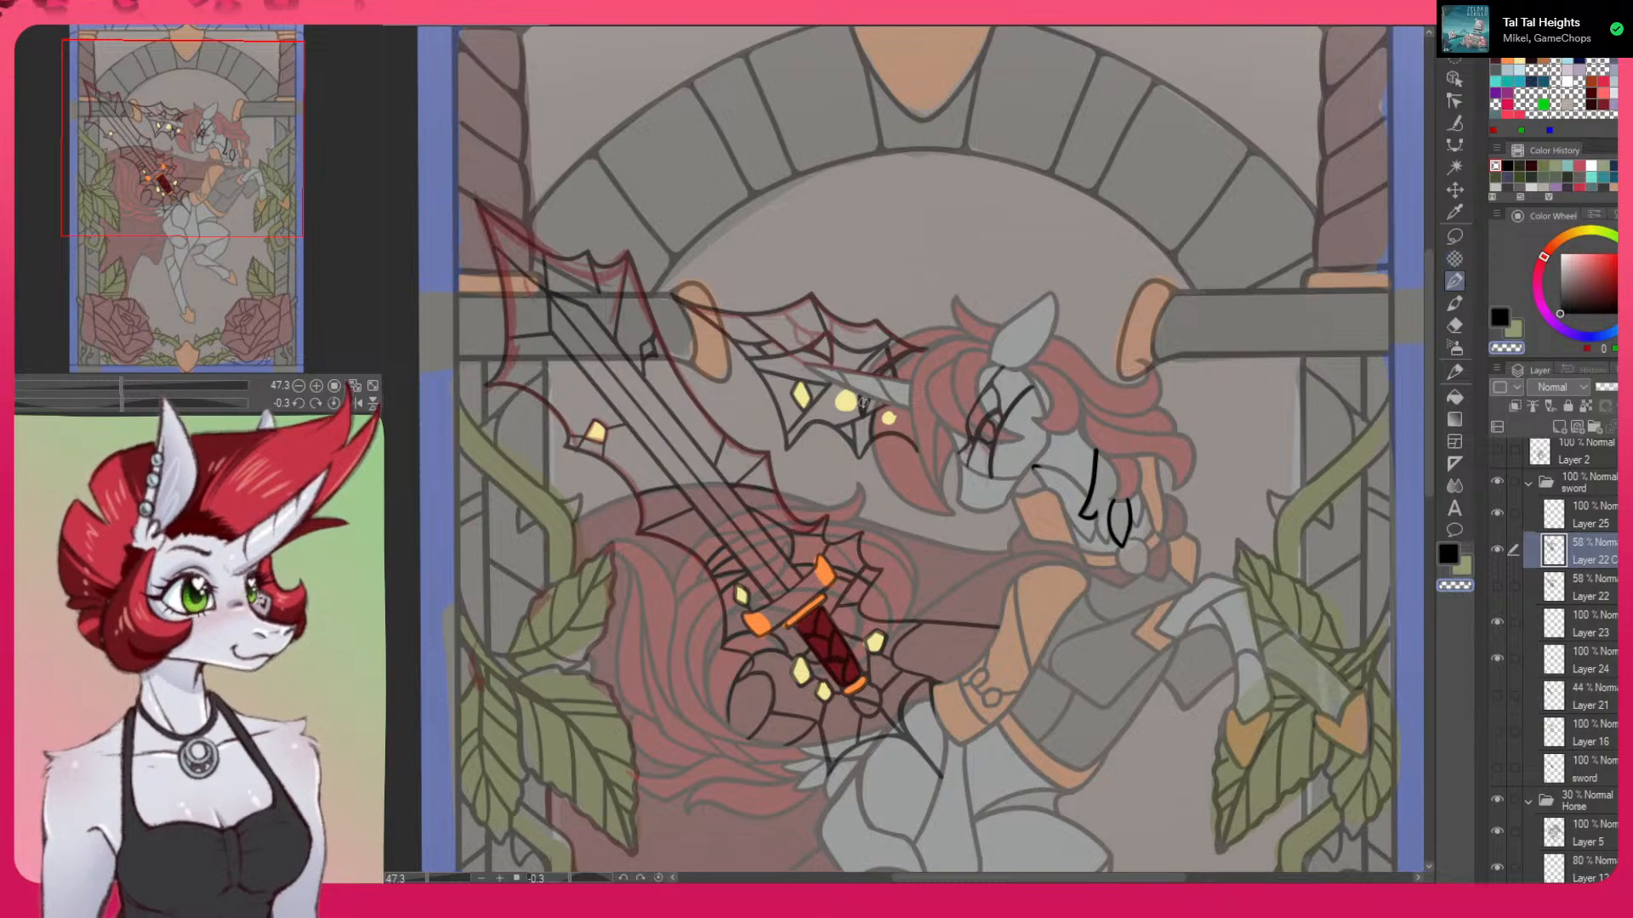
pyautogui.moveTo(1179, 596); pyautogui.dragTo(1131, 194)
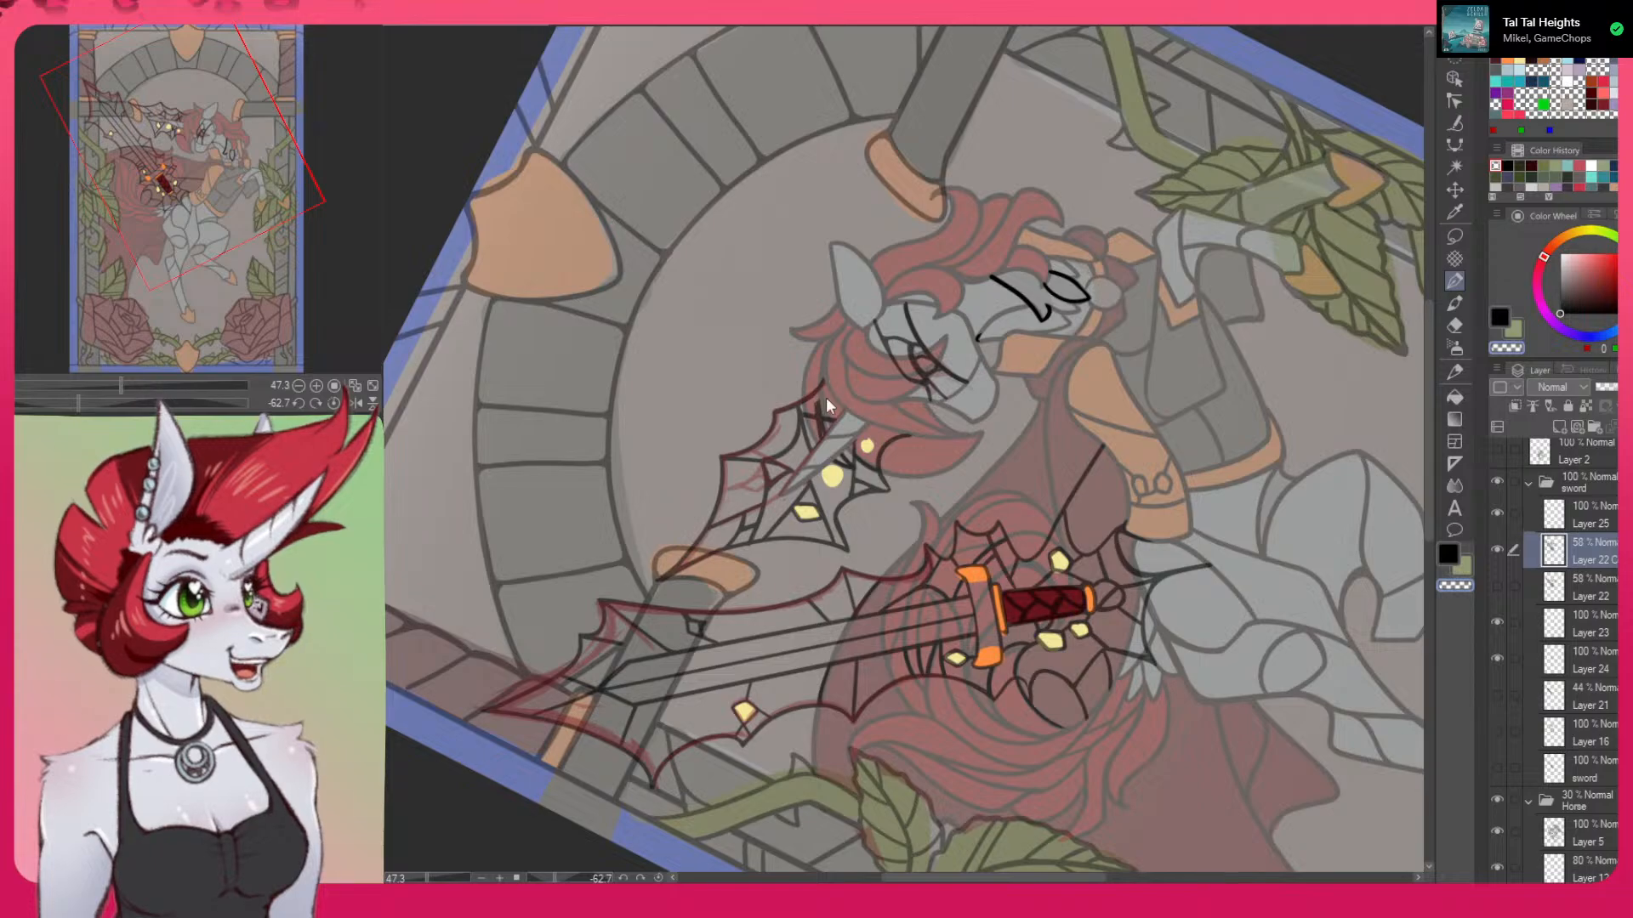
pyautogui.moveTo(1221, 567); pyautogui.dragTo(834, 604)
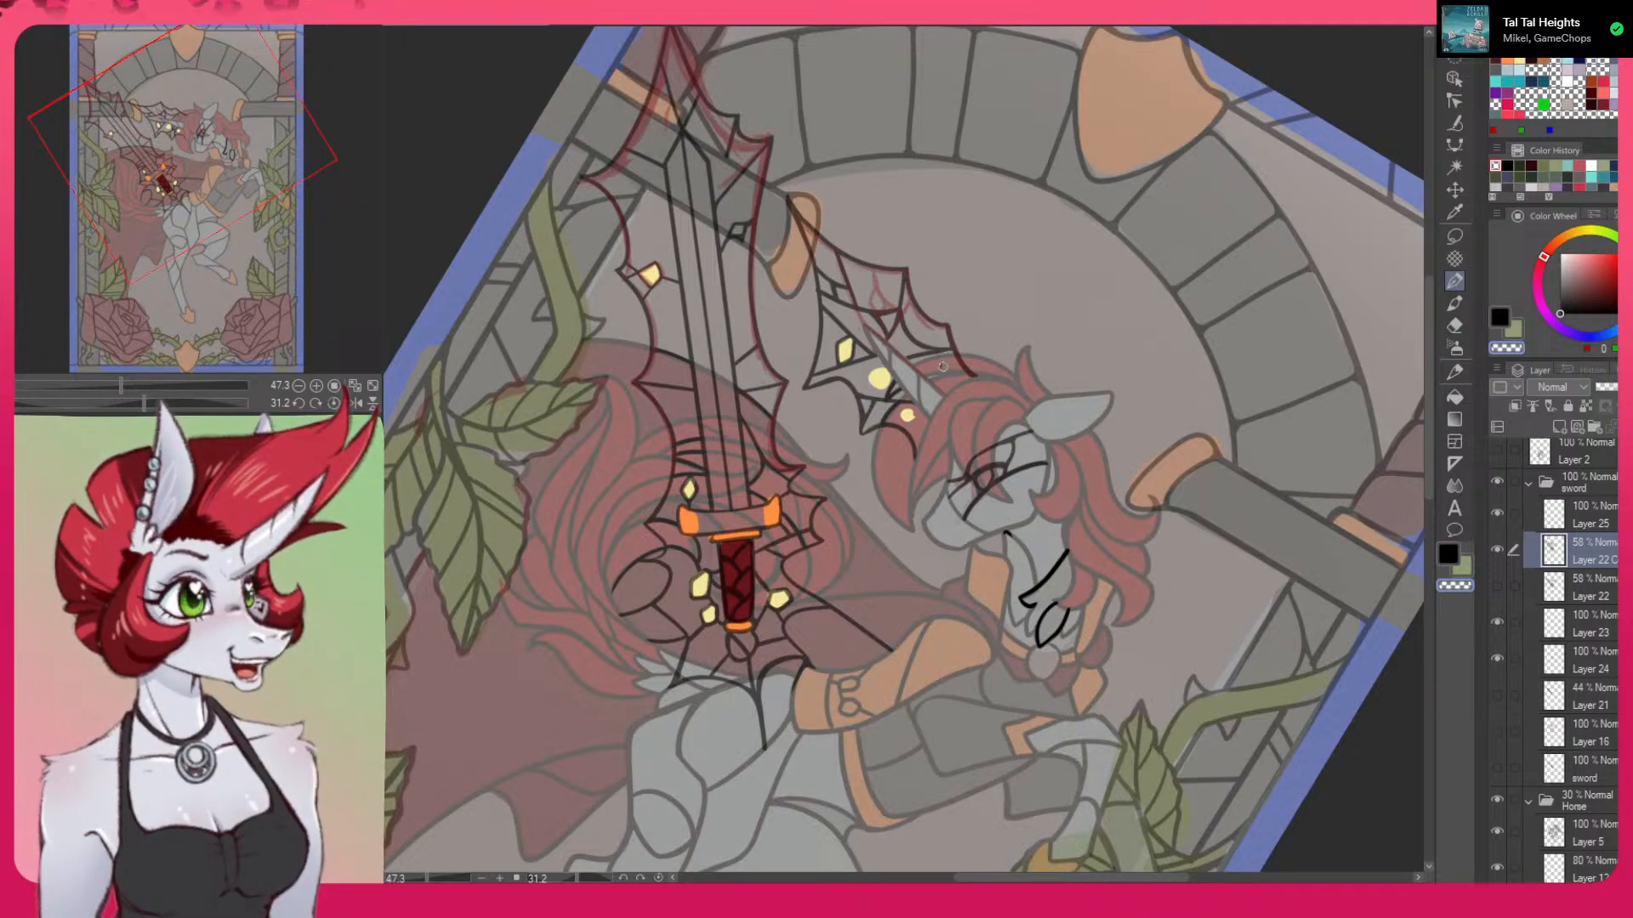
pyautogui.moveTo(935, 410)
pyautogui.mouseDown()
pyautogui.moveTo(839, 361)
pyautogui.moveTo(825, 409)
pyautogui.mouseUp()
# Draw a short strand inside the horn's web, running inward from the scalloped edge beside the mane
pyautogui.press('c')
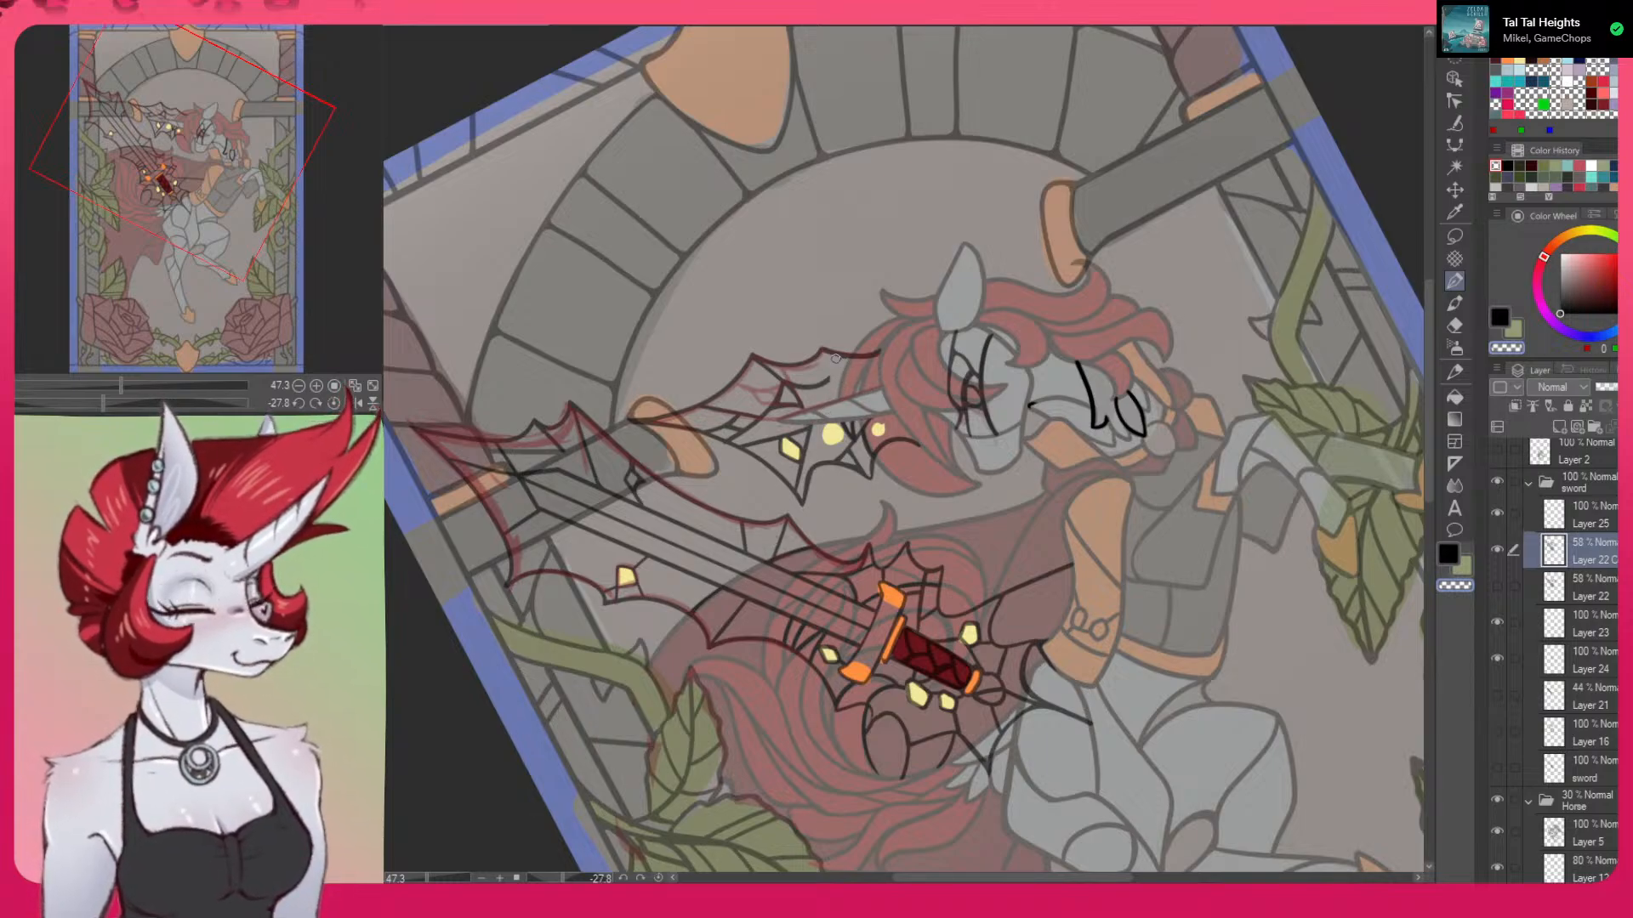
pyautogui.moveTo(945, 316); pyautogui.dragTo(1007, 402)
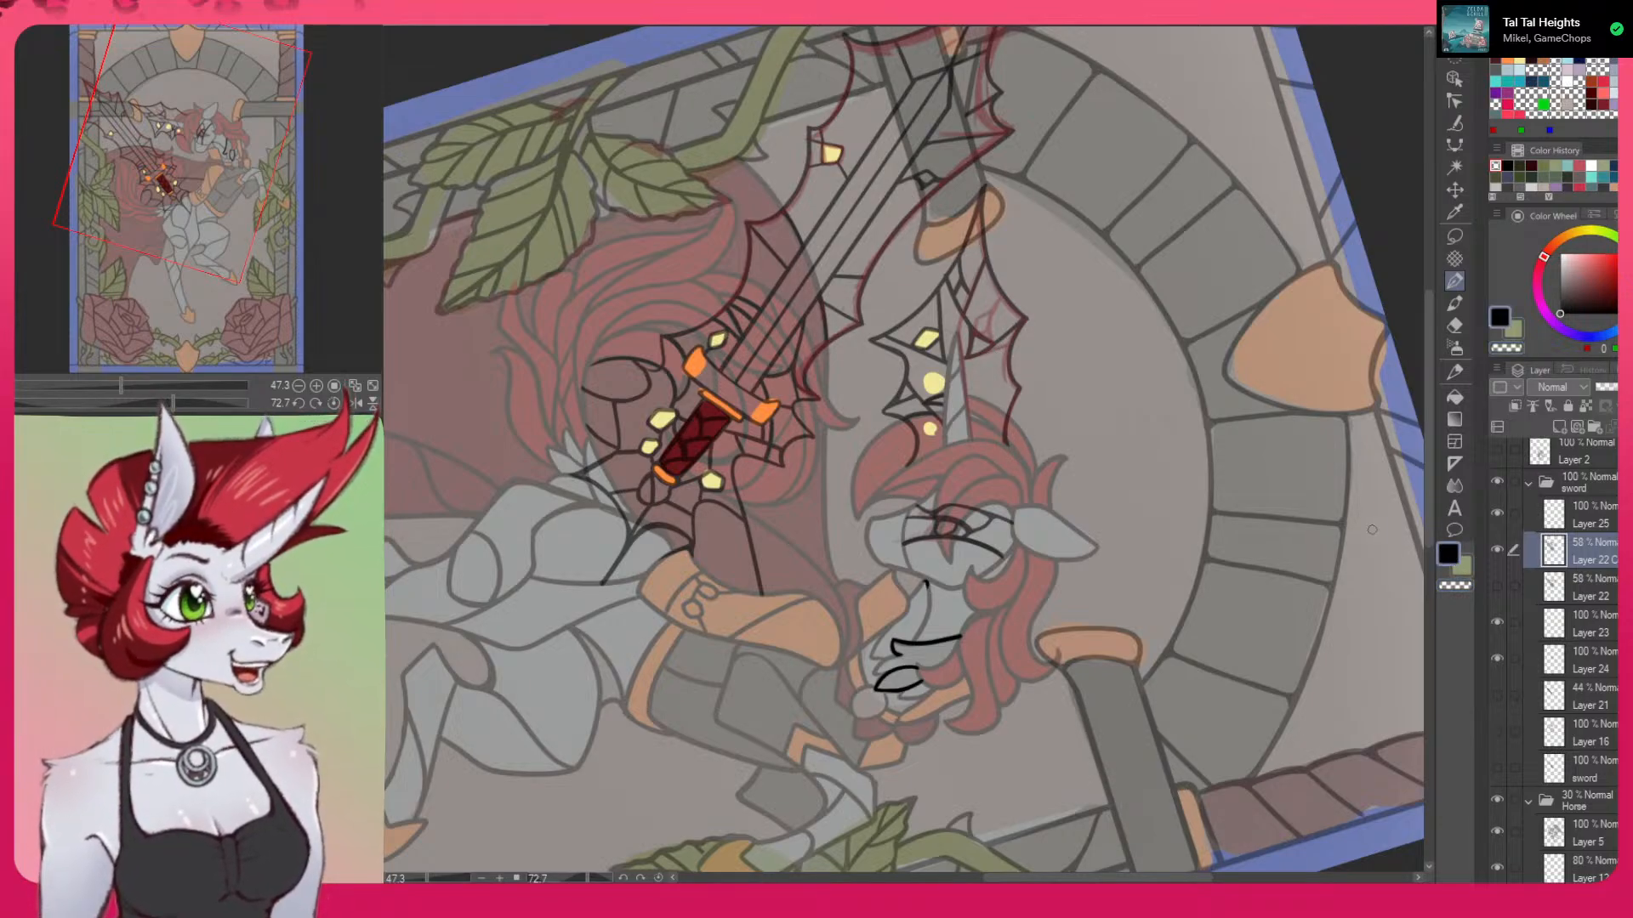
pyautogui.moveTo(1212, 677); pyautogui.dragTo(1039, 307)
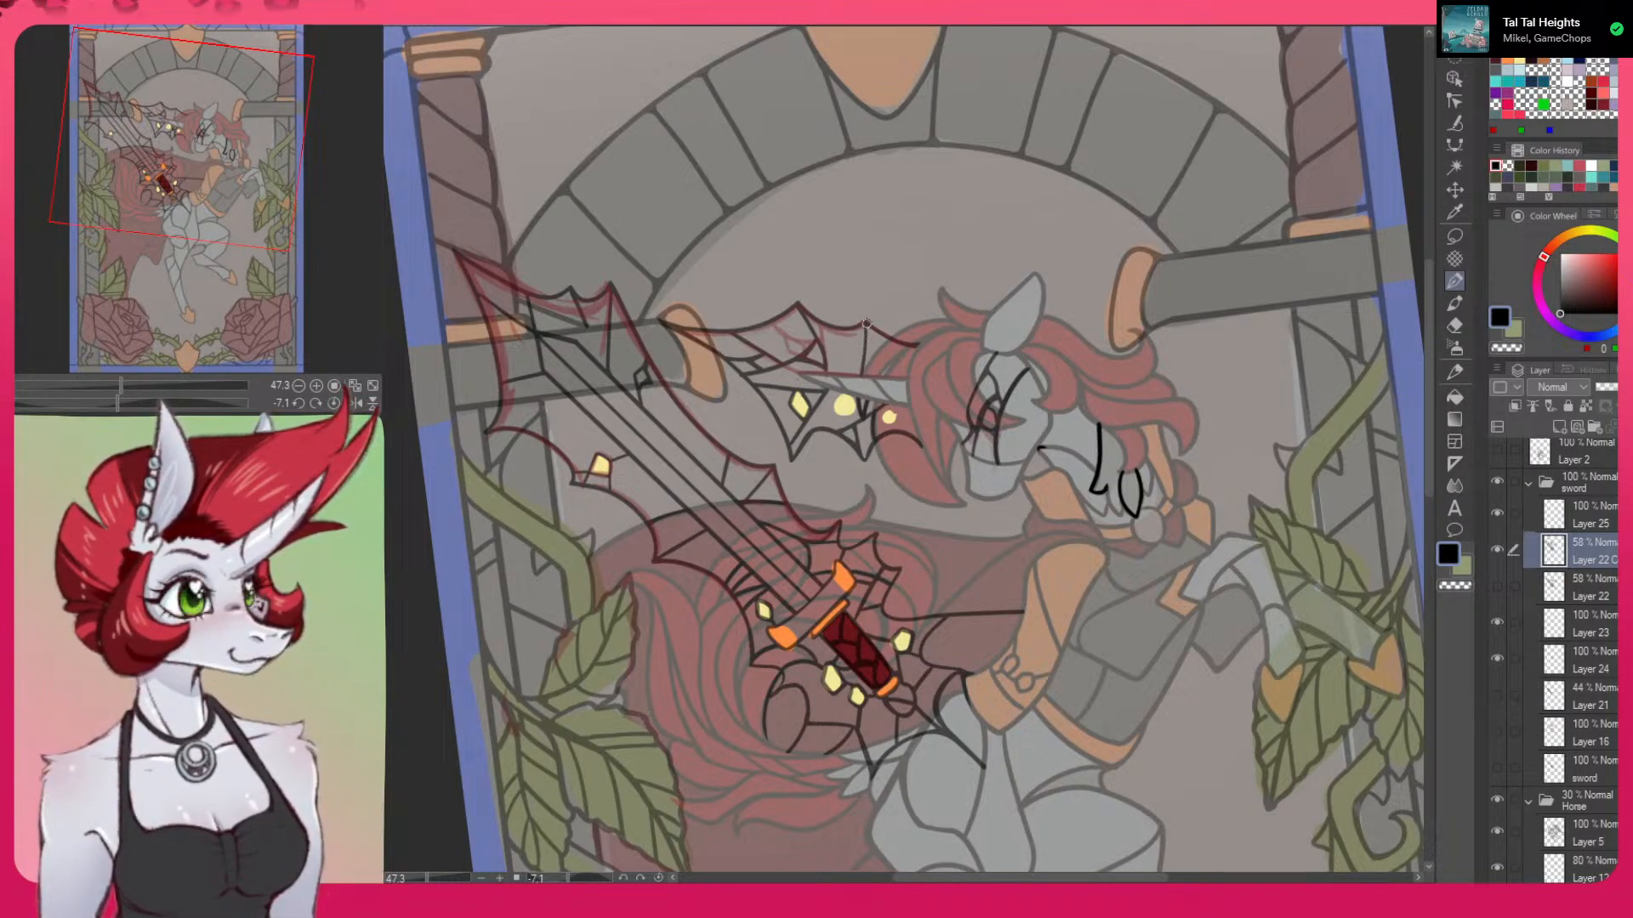
pyautogui.moveTo(1153, 511); pyautogui.dragTo(1158, 584)
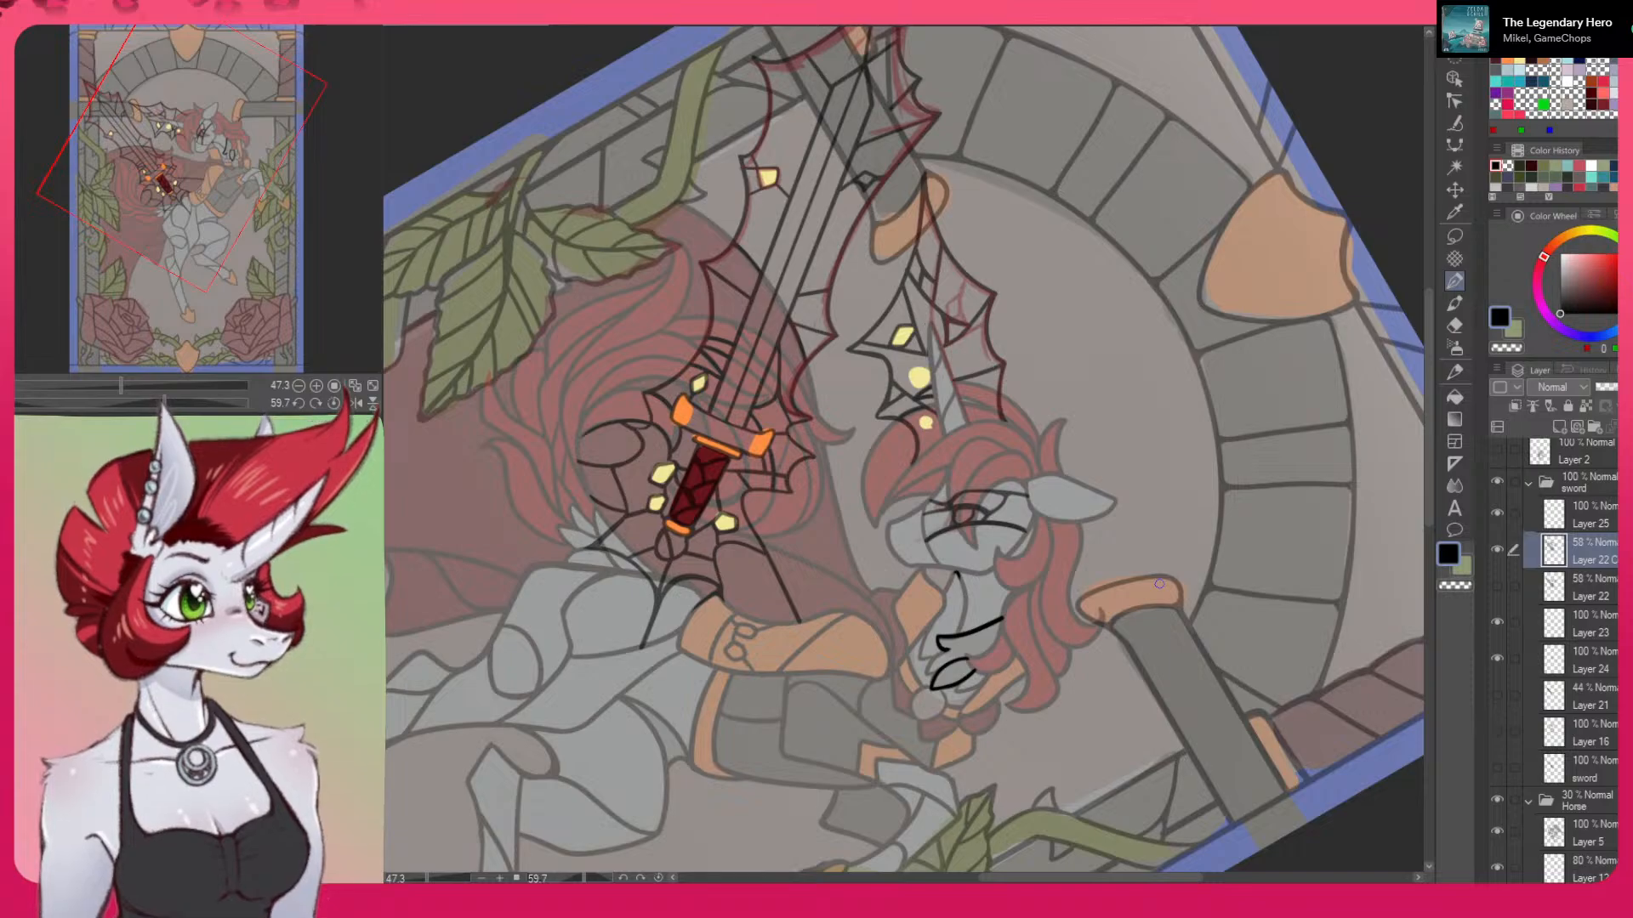
# Refine the web strands around the sword's grip and pommel, above the unicorn's tail base
pyautogui.moveTo(1209, 633); pyautogui.dragTo(749, 574)
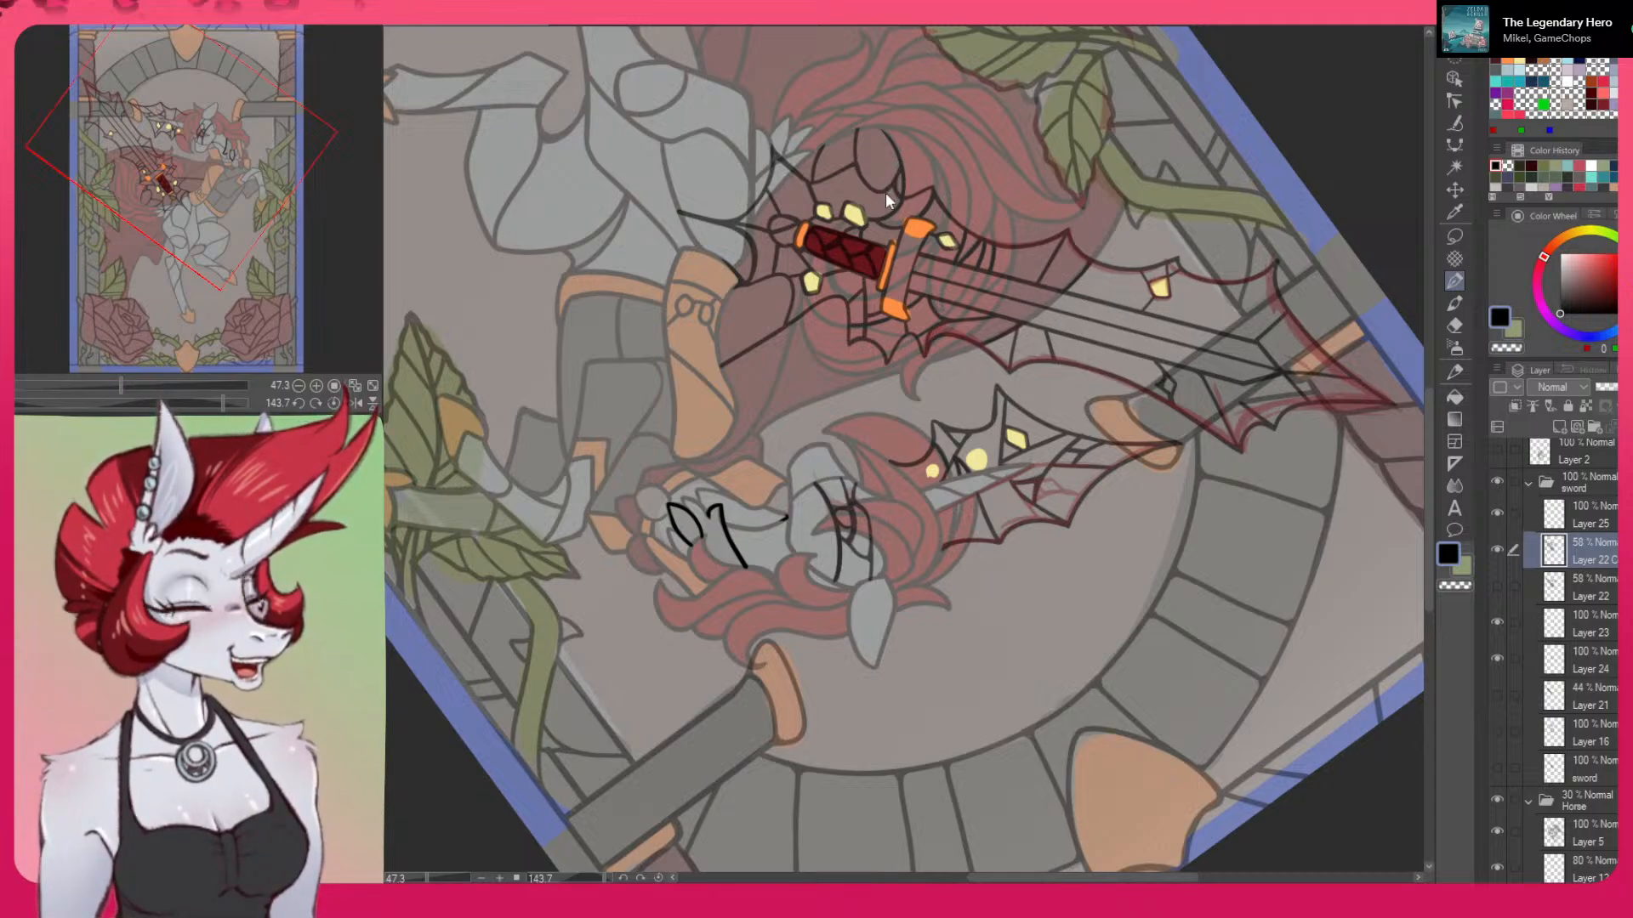
pyautogui.moveTo(1066, 562); pyautogui.dragTo(957, 474)
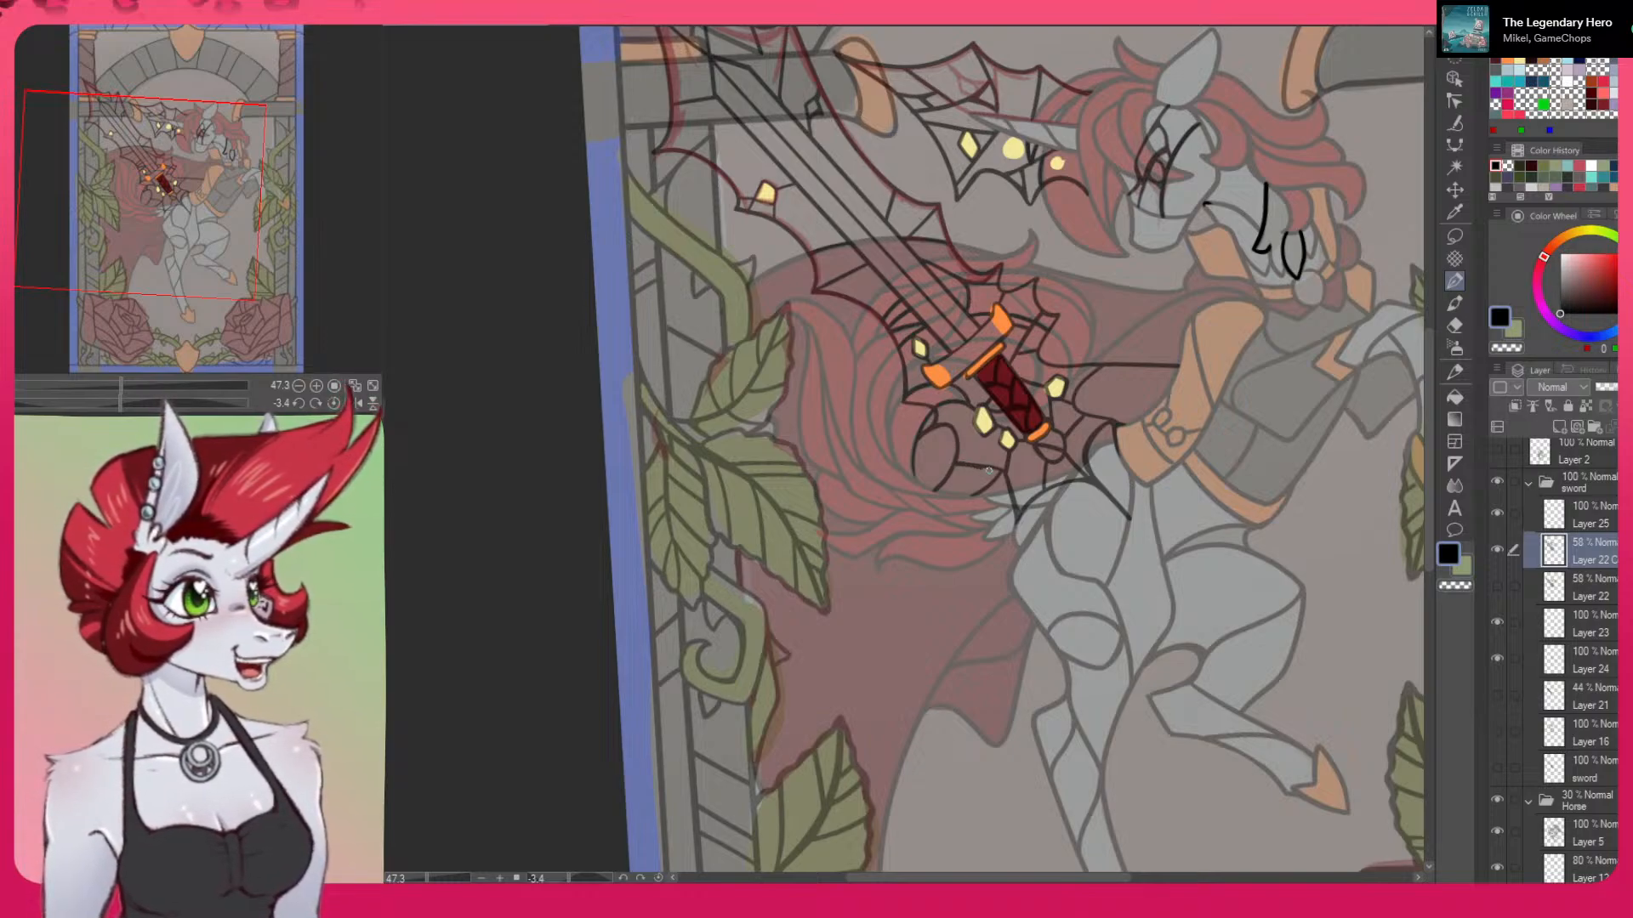
pyautogui.moveTo(979, 467); pyautogui.dragTo(1002, 472)
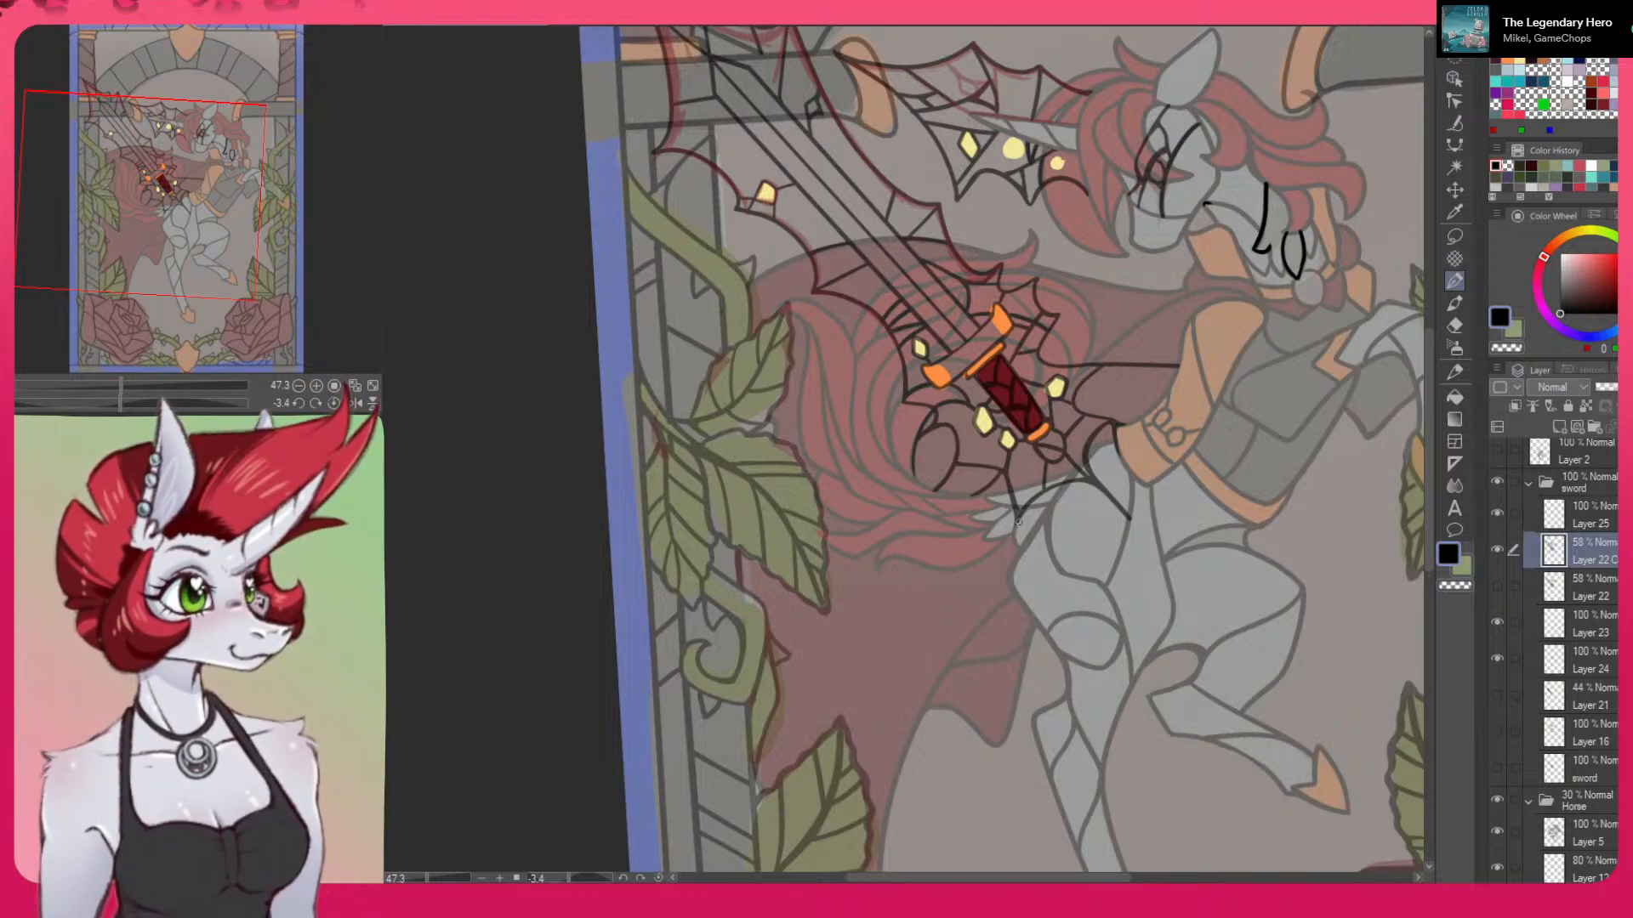
# Rework the web strand between the blade's upper half and the outer web edge above the yellow gem, and review the composition
pyautogui.moveTo(1018, 523); pyautogui.dragTo(1052, 709)
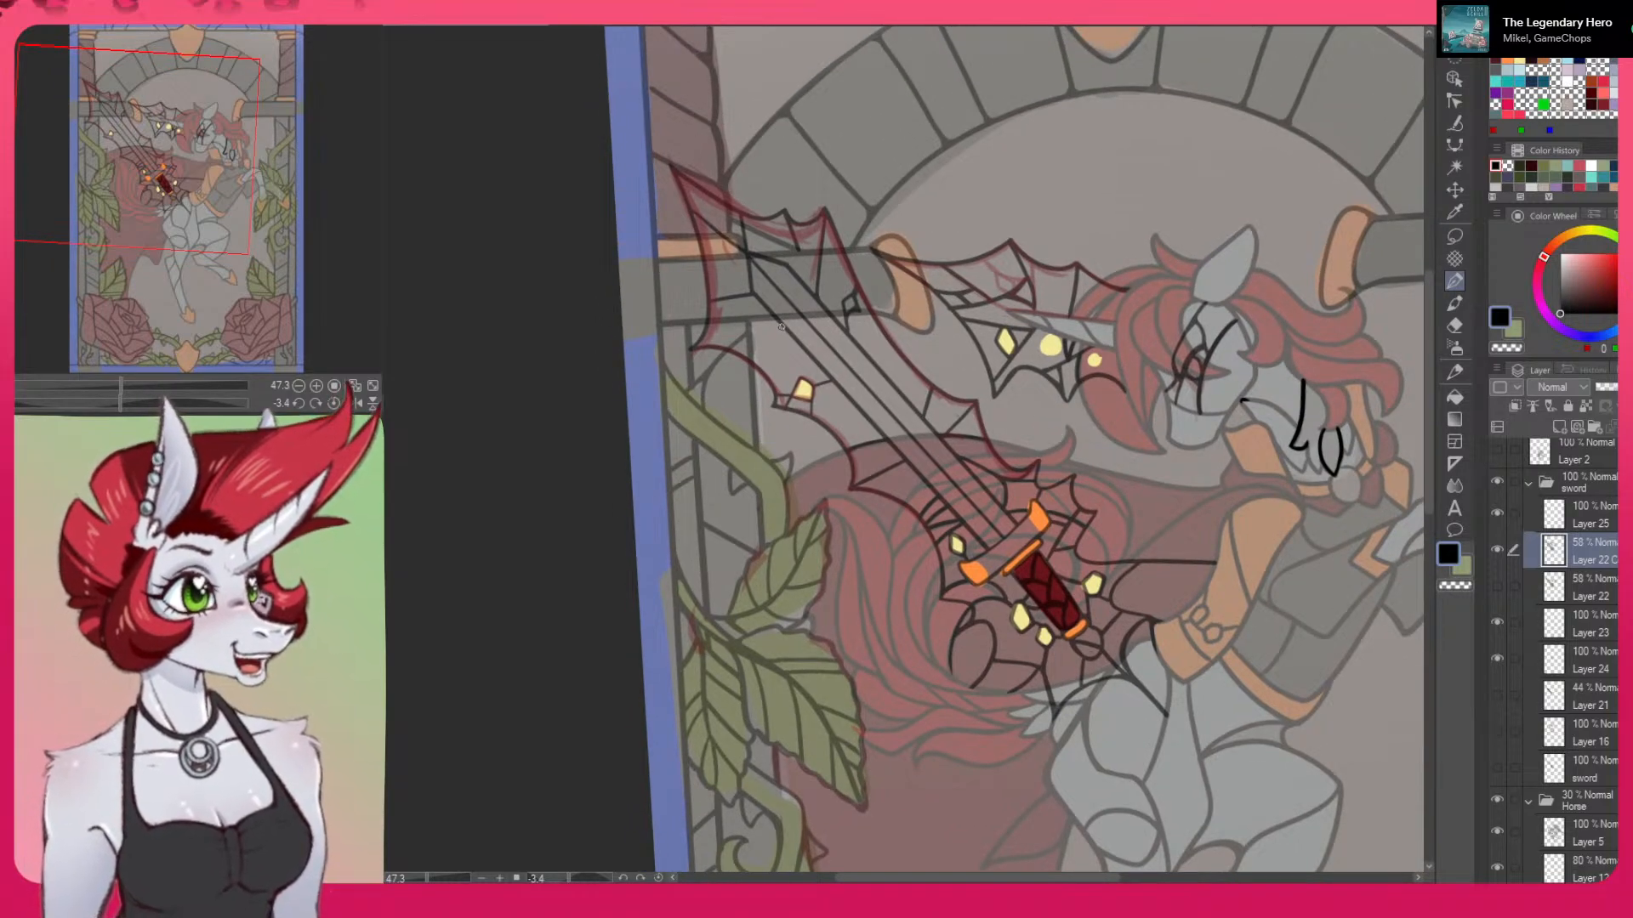
pyautogui.moveTo(778, 324); pyautogui.dragTo(764, 374)
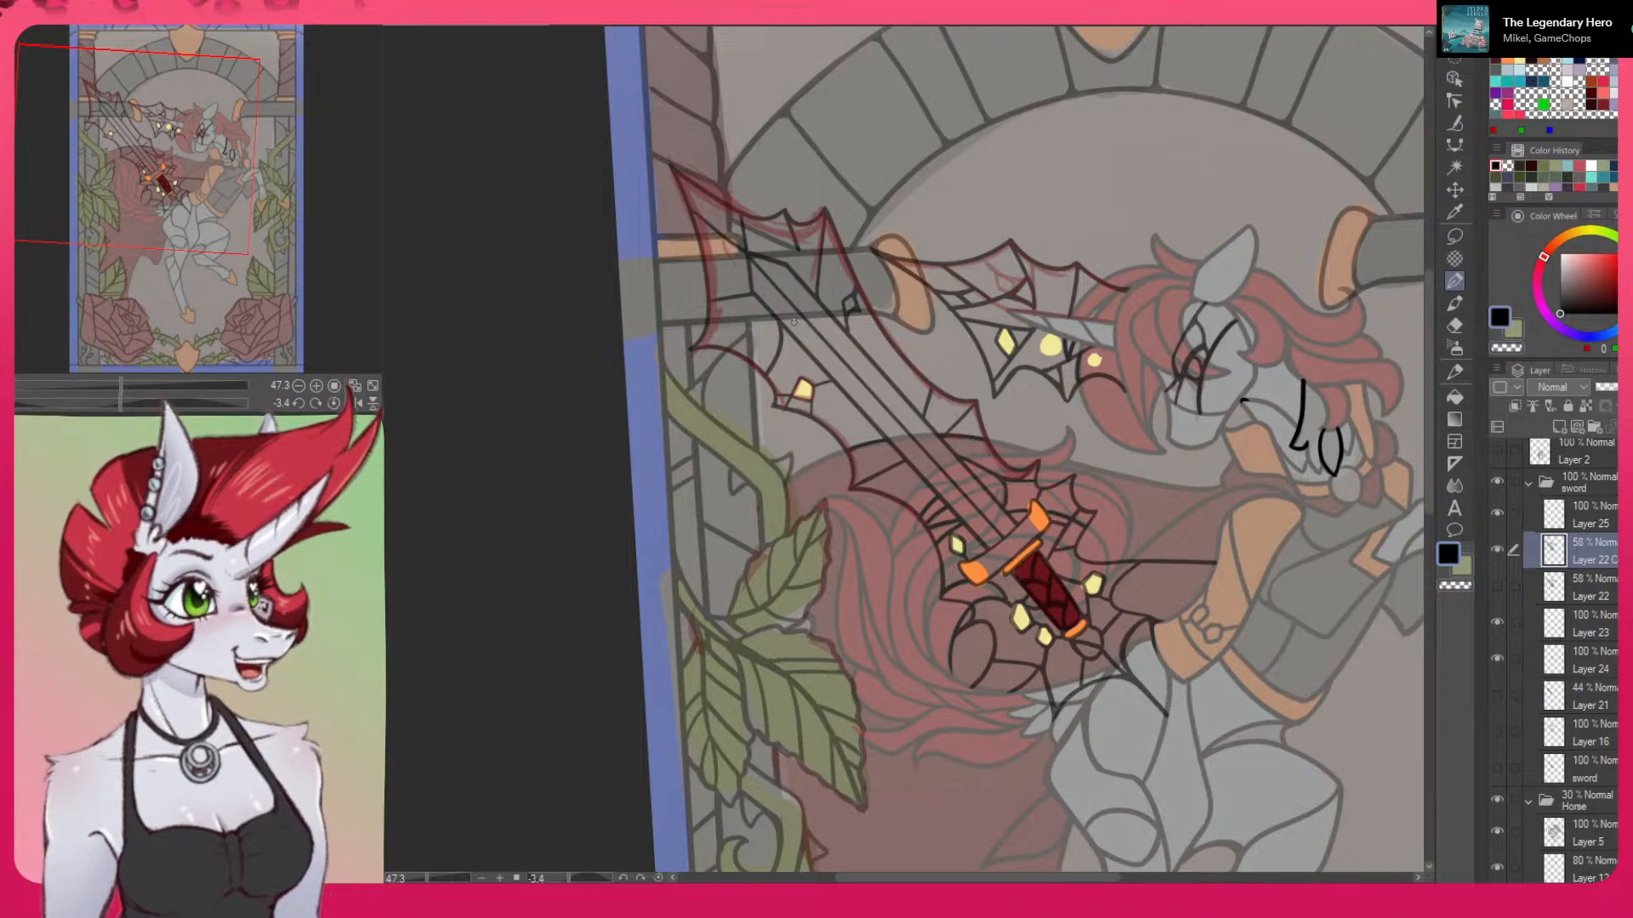
pyautogui.moveTo(1288, 653); pyautogui.dragTo(1202, 646)
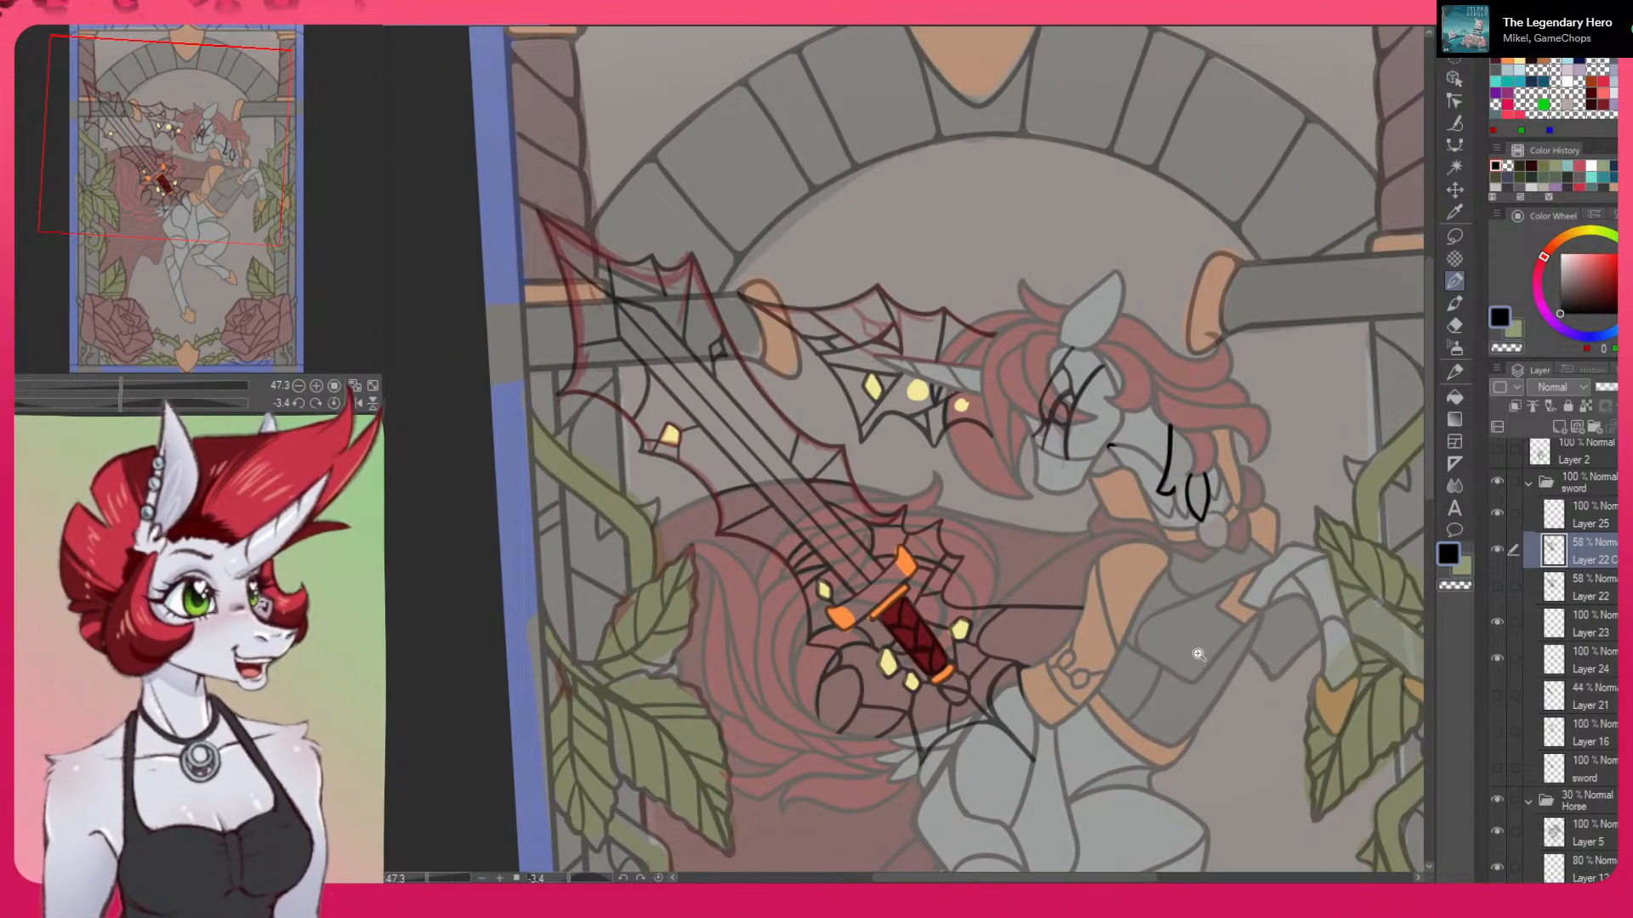
pyautogui.scroll(-2, 1197, 661)
pyautogui.moveTo(1255, 718); pyautogui.dragTo(1189, 659)
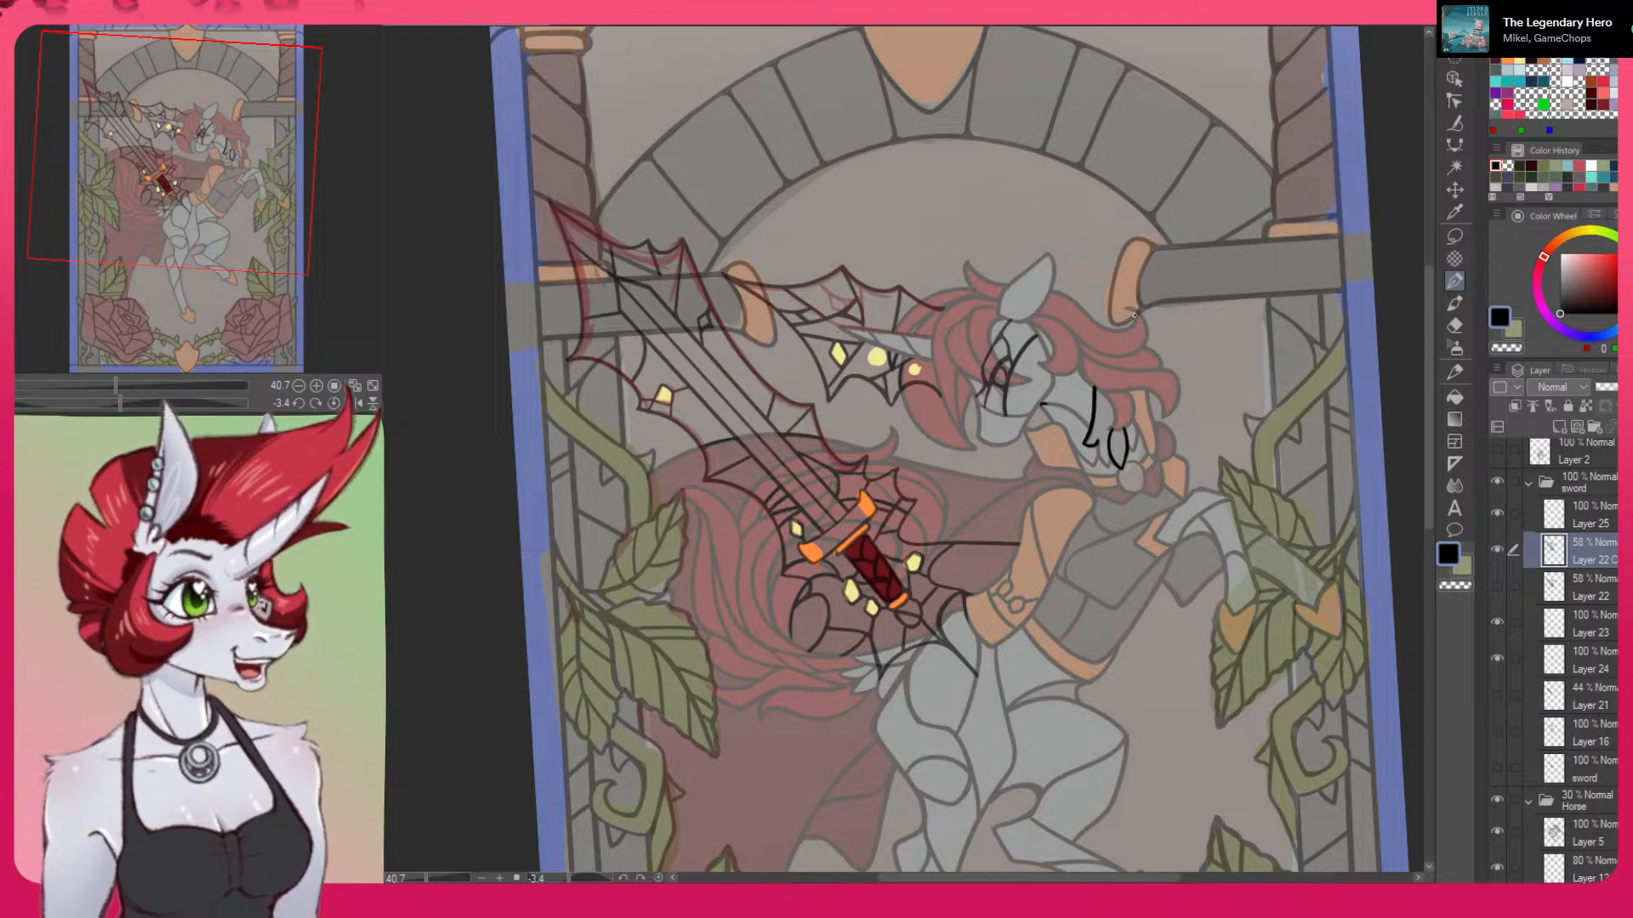
# Draw and redo a small curved line at the lower end of the orange capital on the beam behind the unicorn's mane
pyautogui.moveTo(1128, 310); pyautogui.dragTo(1109, 316)
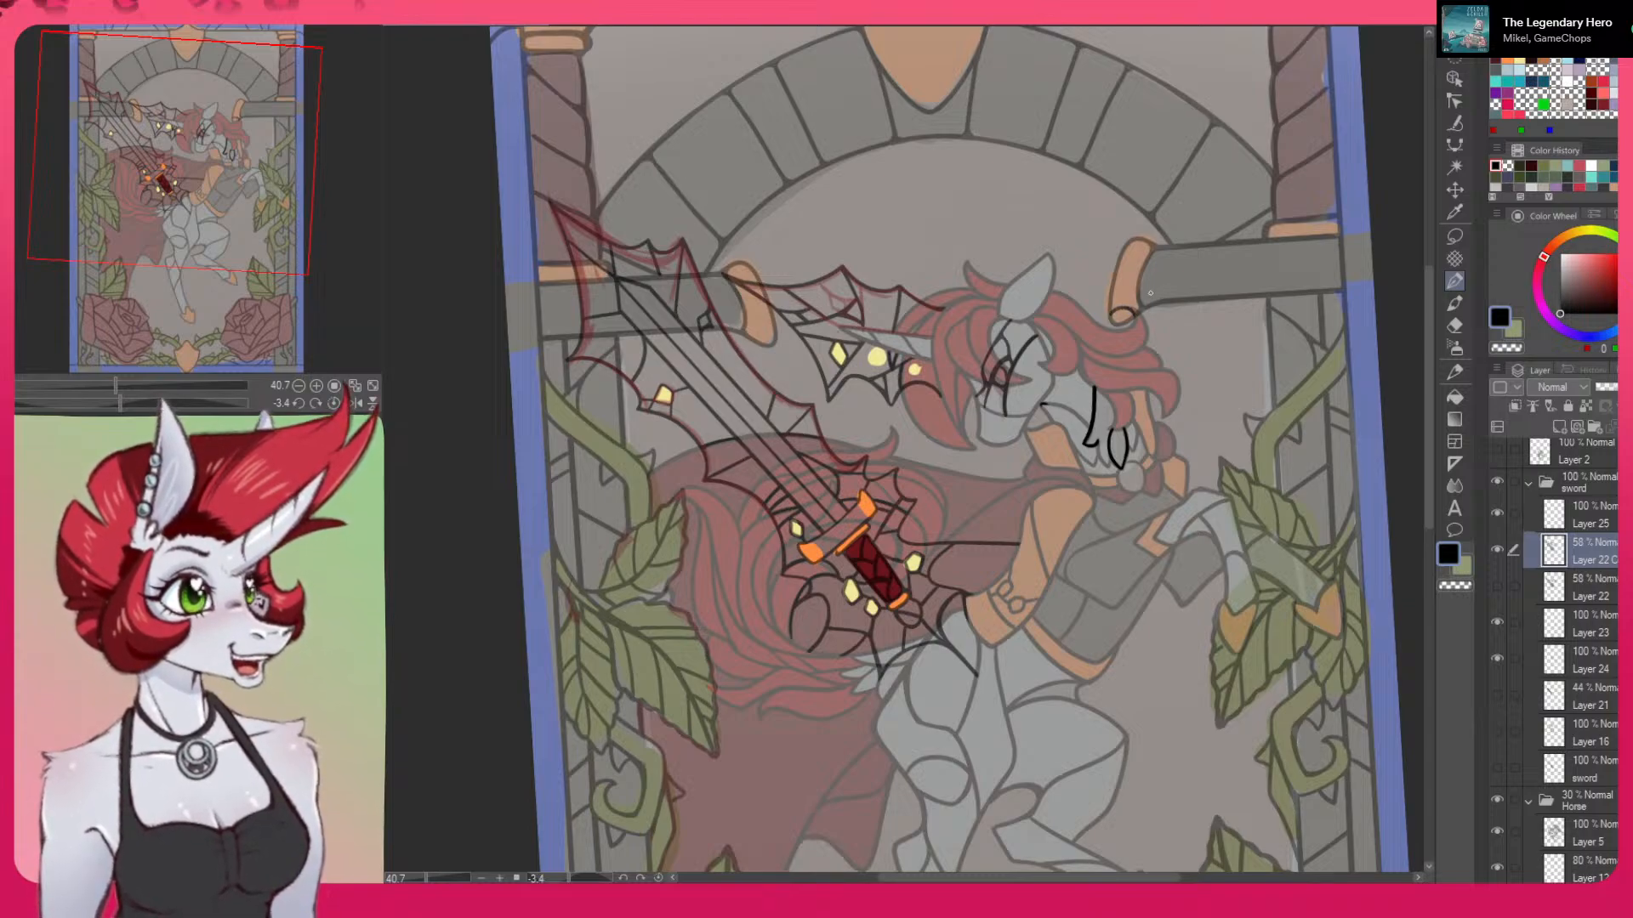
pyautogui.hotkey('ctrl', 'z')
pyautogui.moveTo(1129, 311); pyautogui.dragTo(1110, 312)
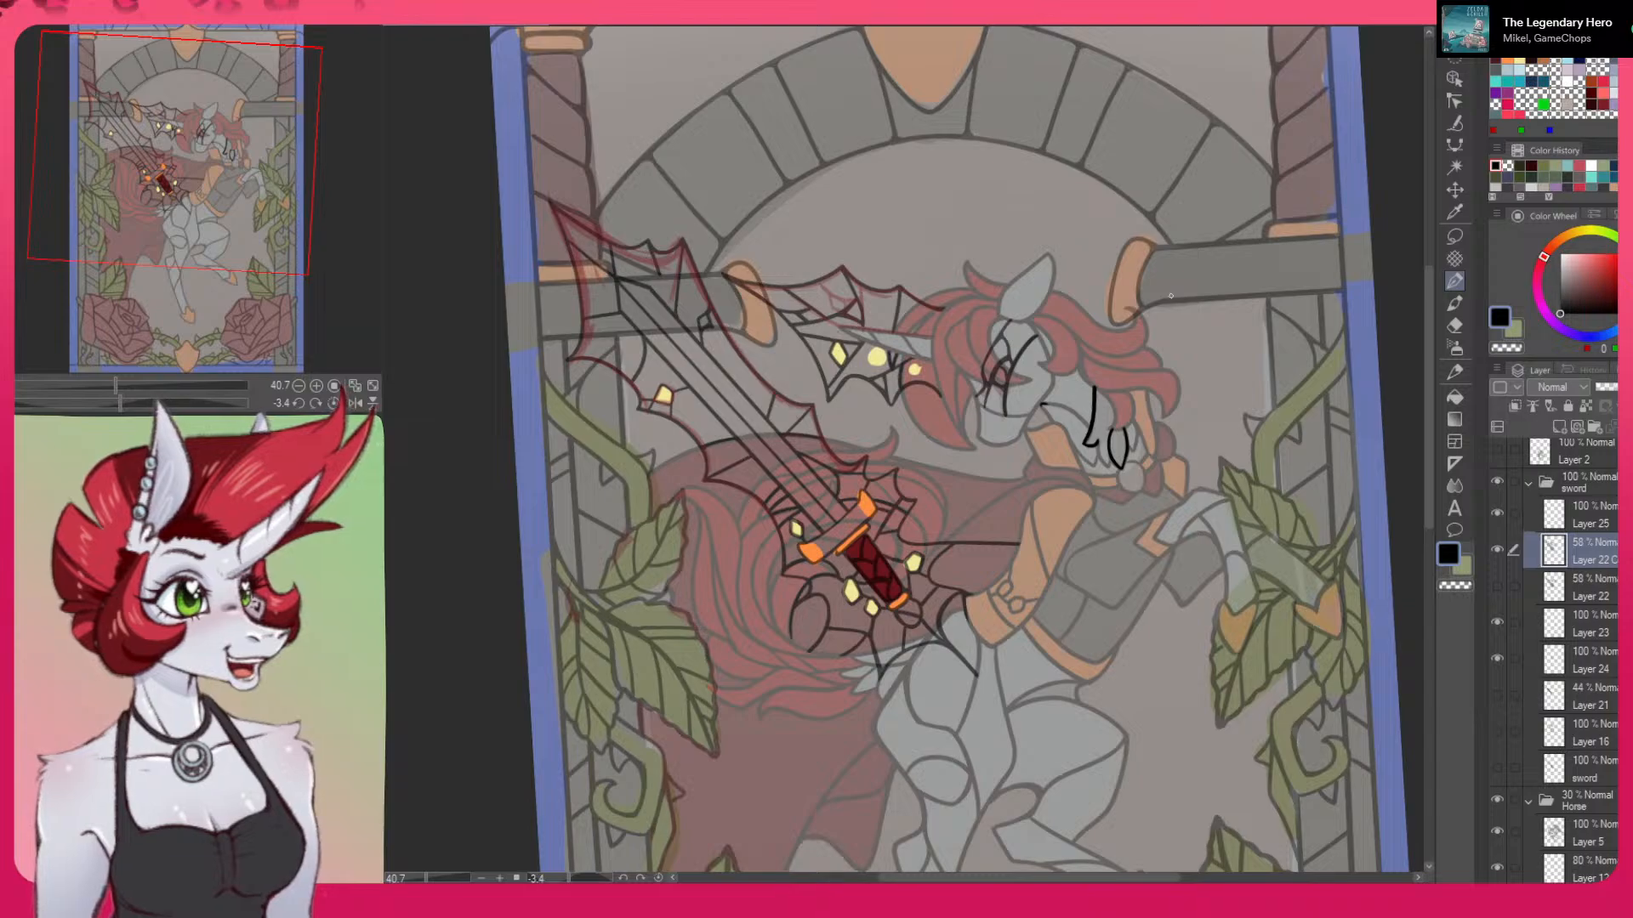
# Examine the sword and horn webs at several rotations and in the full card, comparing it with the web layer hidden and shown
pyautogui.click(373, 386)
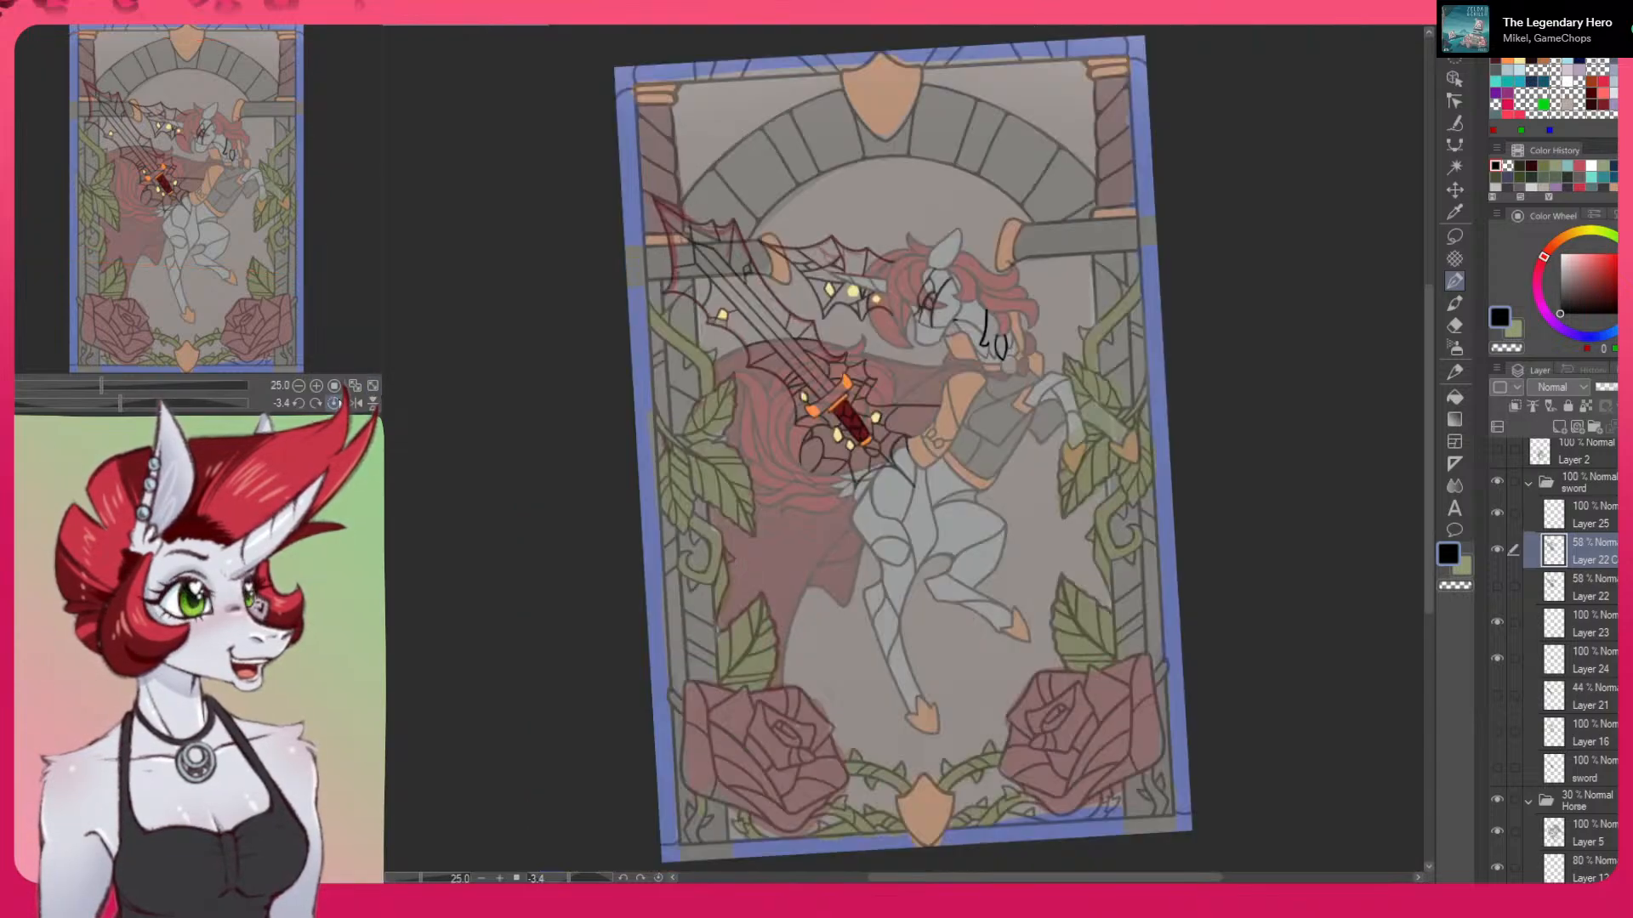
pyautogui.click(333, 403)
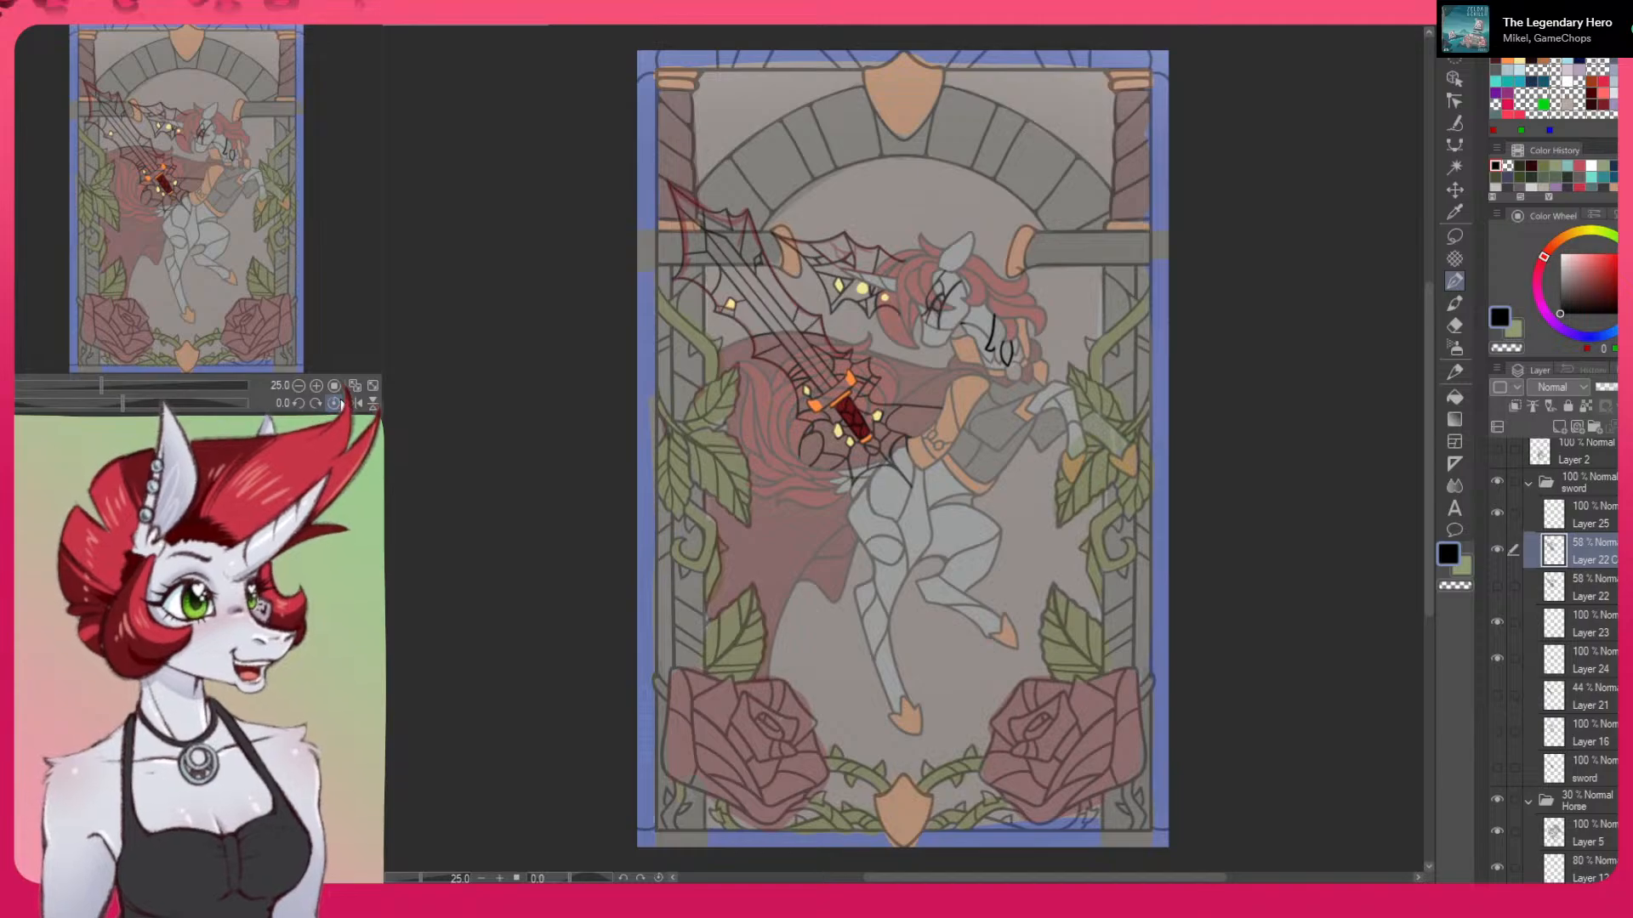
pyautogui.click(1496, 550)
pyautogui.click(1497, 550)
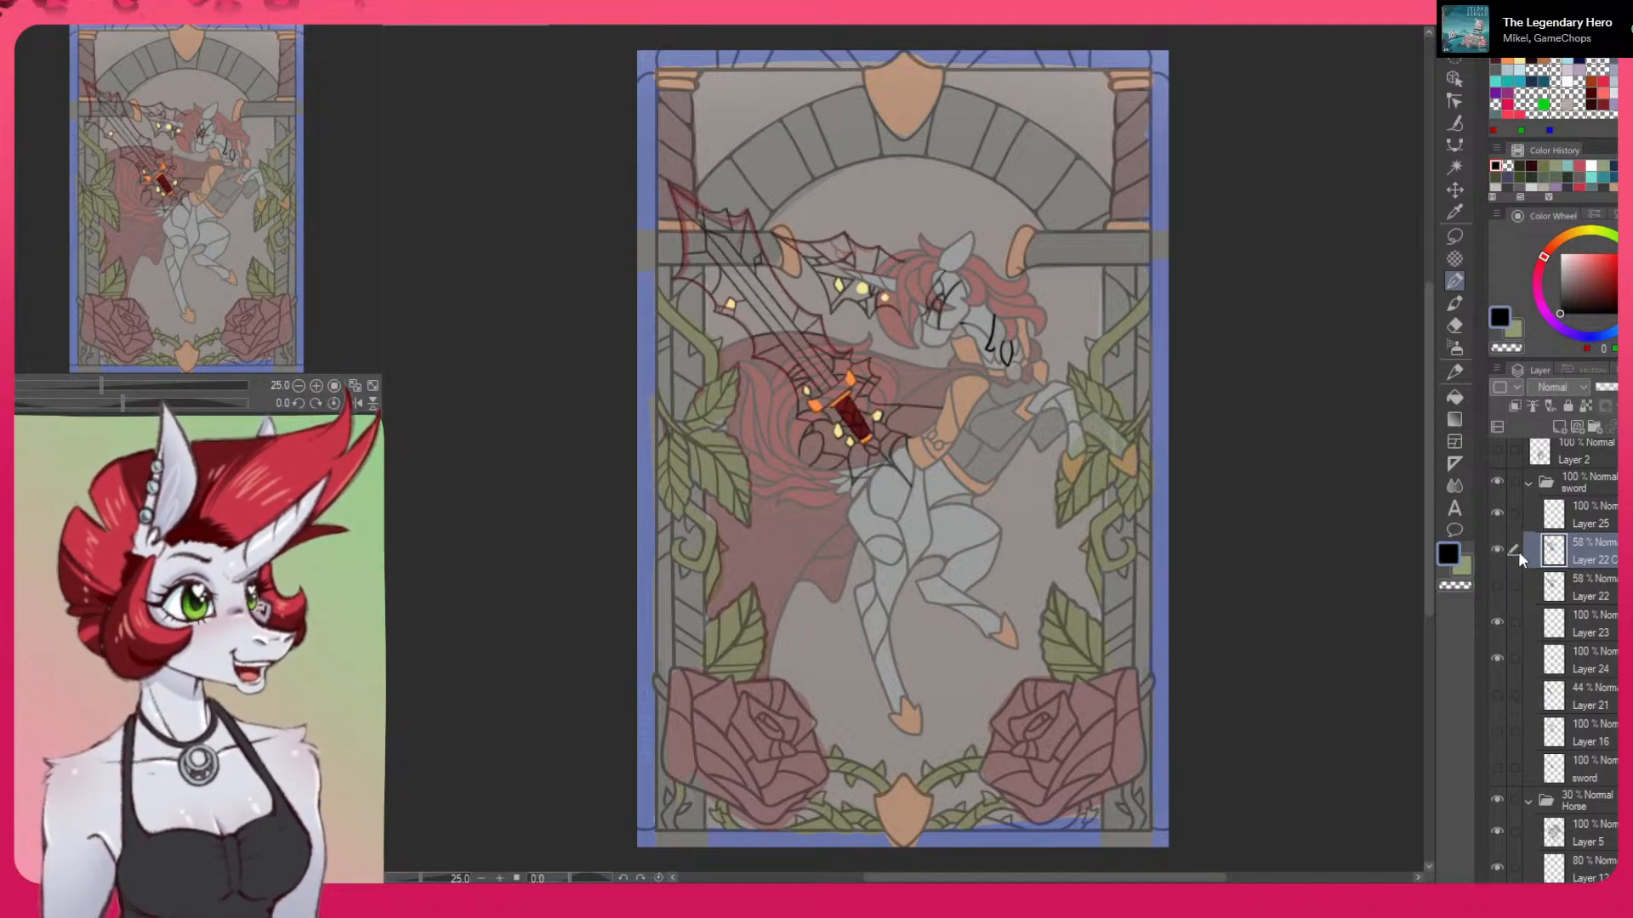
pyautogui.moveTo(867, 359); pyautogui.dragTo(955, 338)
pyautogui.moveTo(954, 262)
pyautogui.mouseDown()
pyautogui.moveTo(1097, 586)
pyautogui.moveTo(1104, 710)
pyautogui.mouseUp()
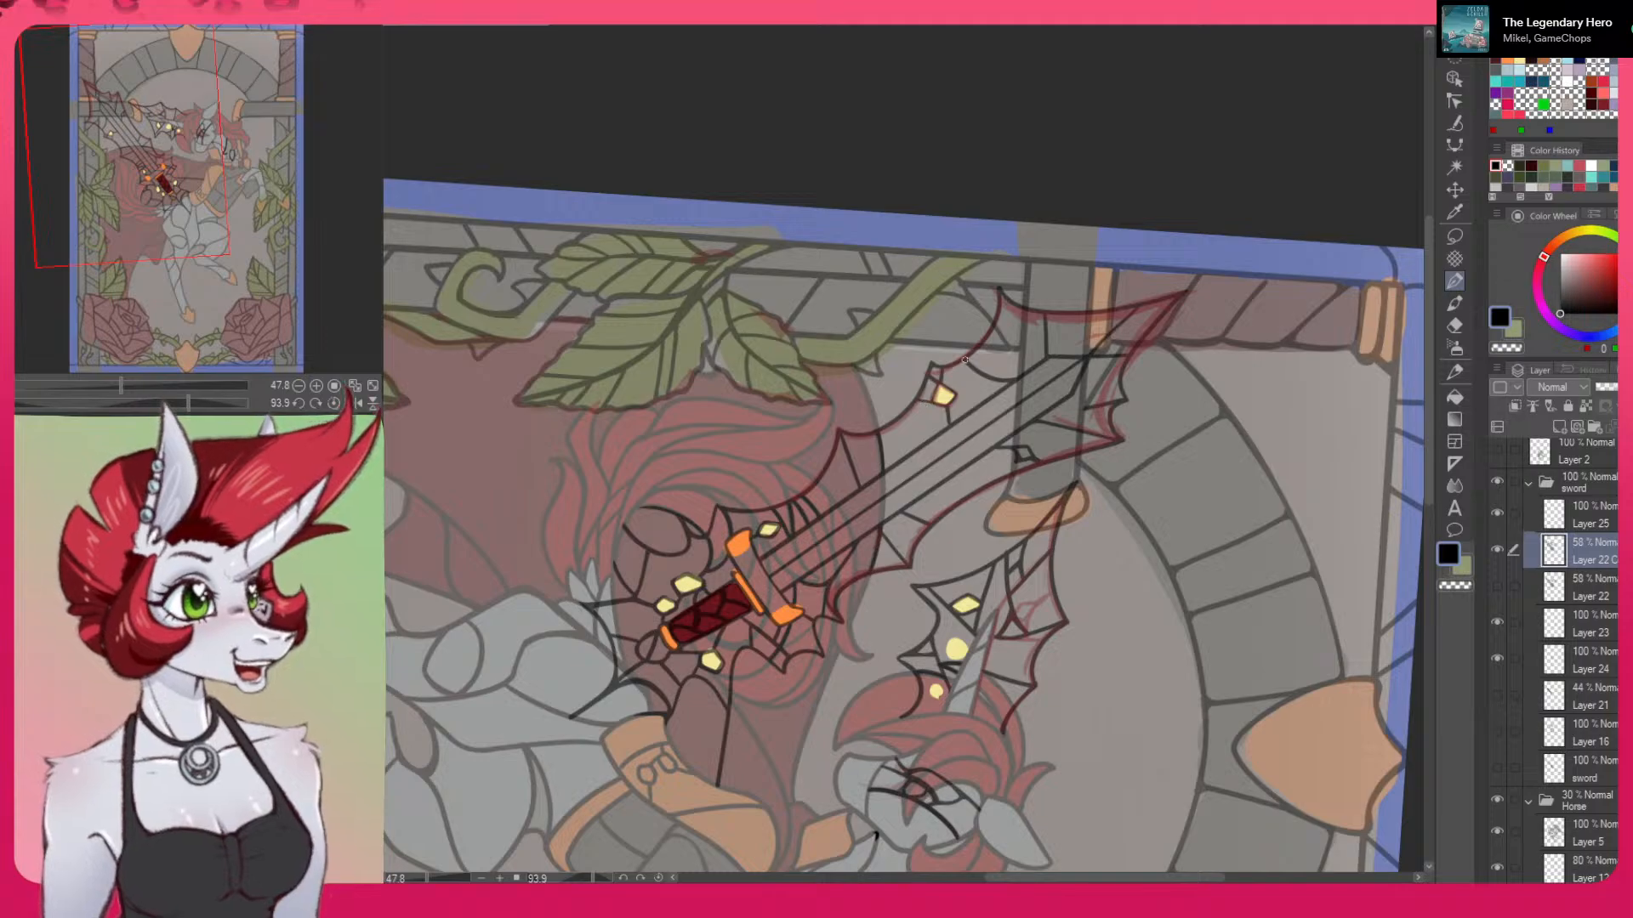
pyautogui.moveTo(932, 342); pyautogui.dragTo(863, 374)
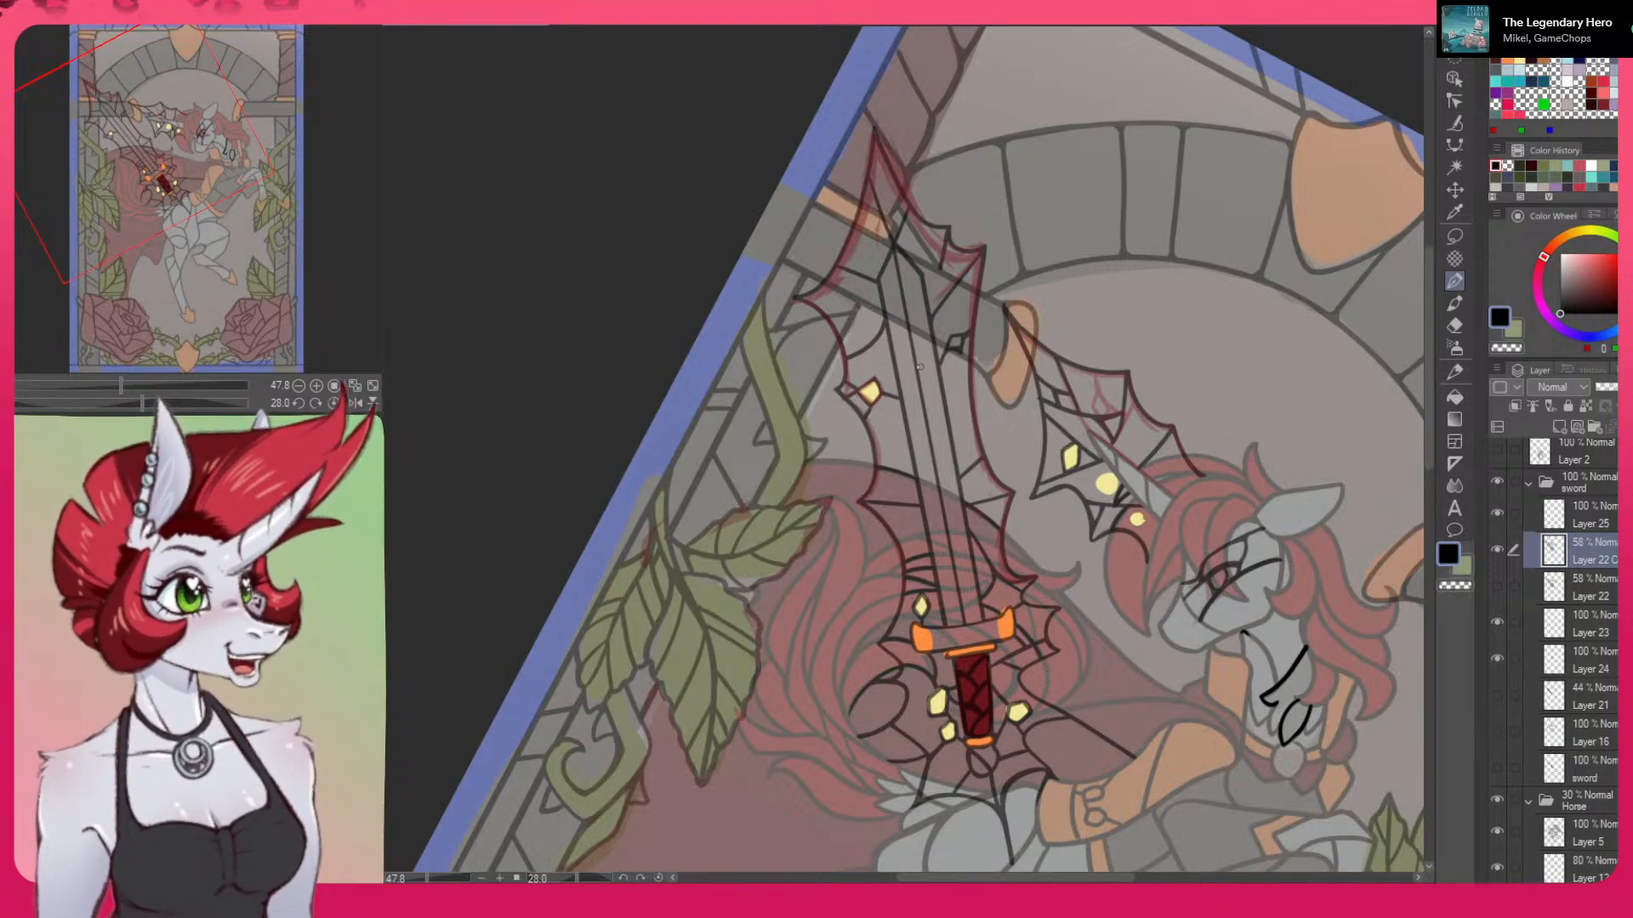
pyautogui.moveTo(1131, 503); pyautogui.dragTo(985, 389)
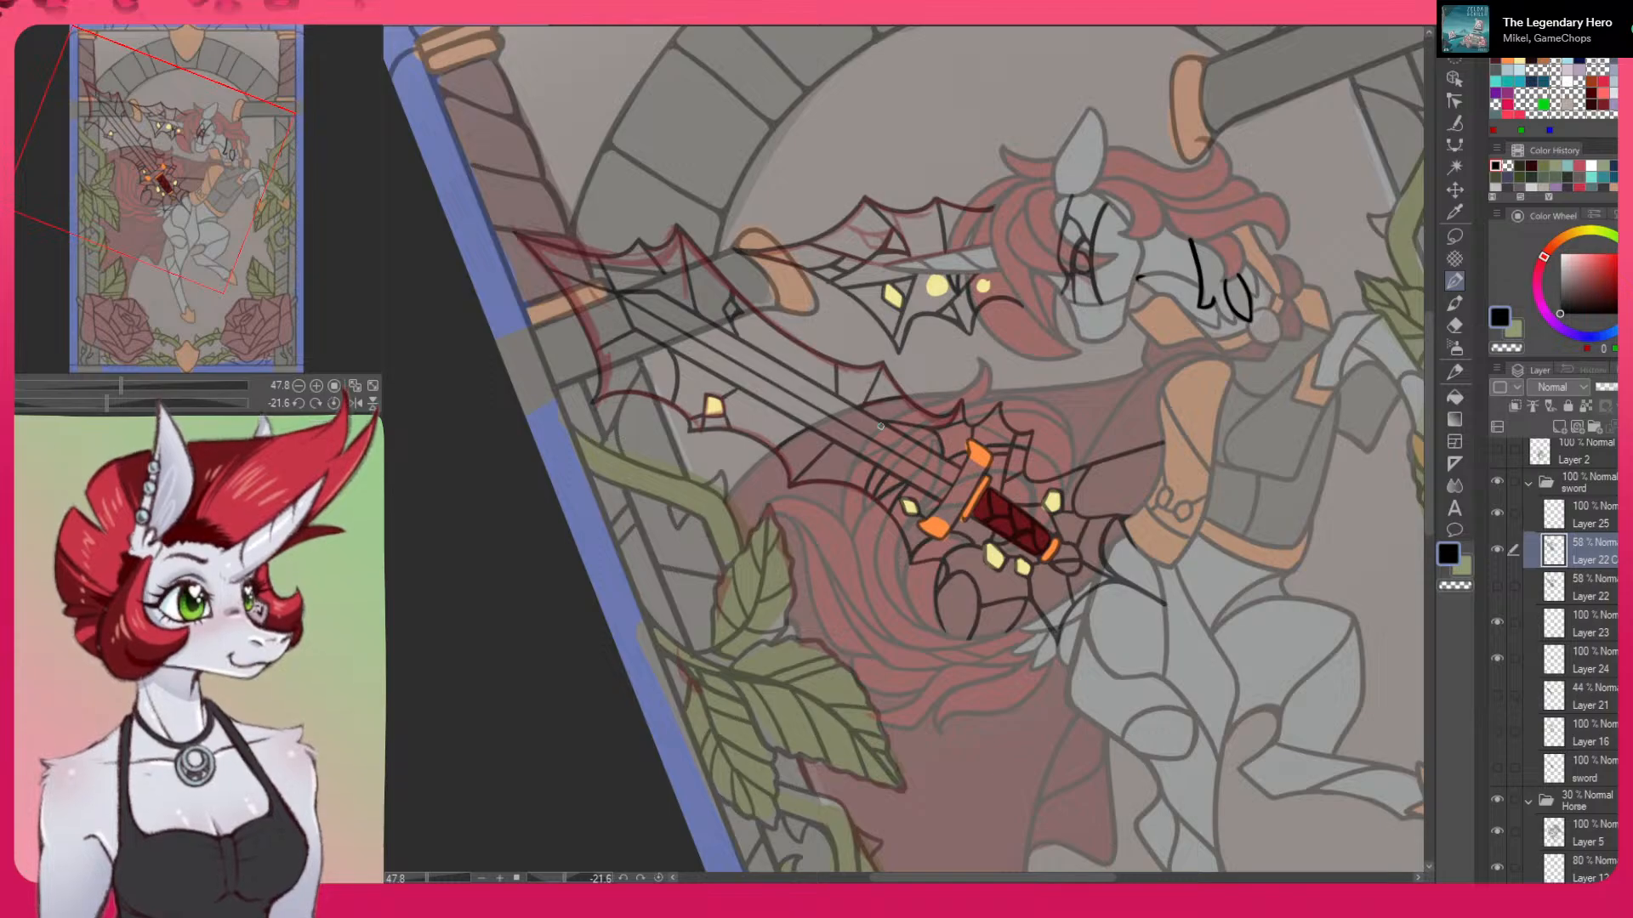
pyautogui.moveTo(1199, 563); pyautogui.dragTo(1138, 696)
pyautogui.moveTo(1224, 651); pyautogui.dragTo(1121, 731)
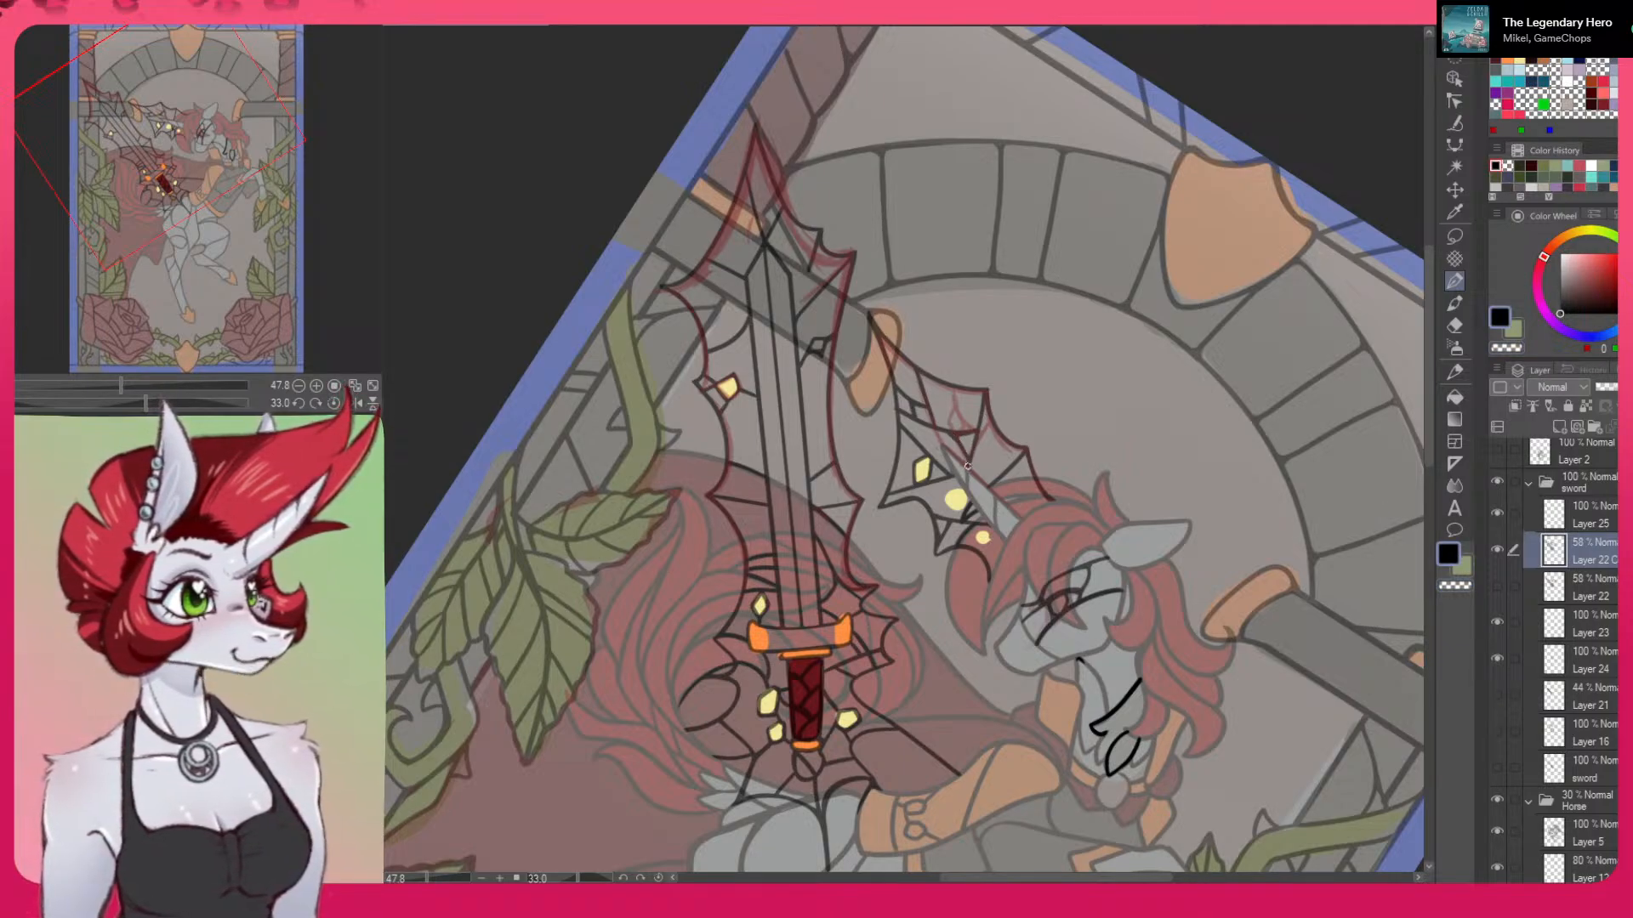
pyautogui.moveTo(968, 458); pyautogui.dragTo(1172, 731)
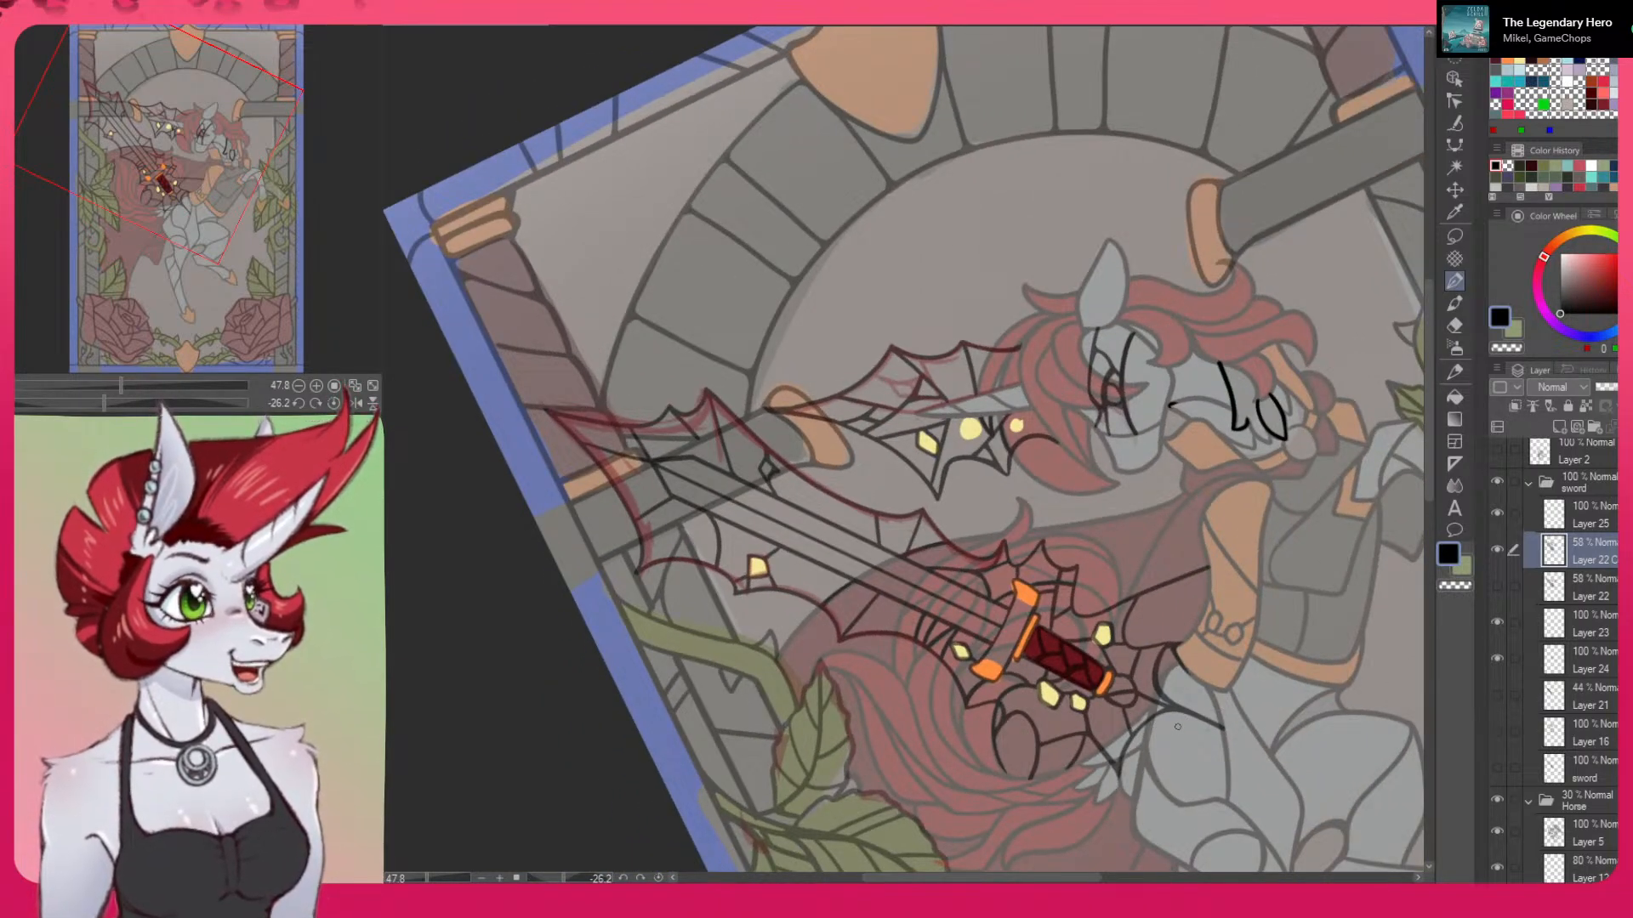
pyautogui.click(373, 386)
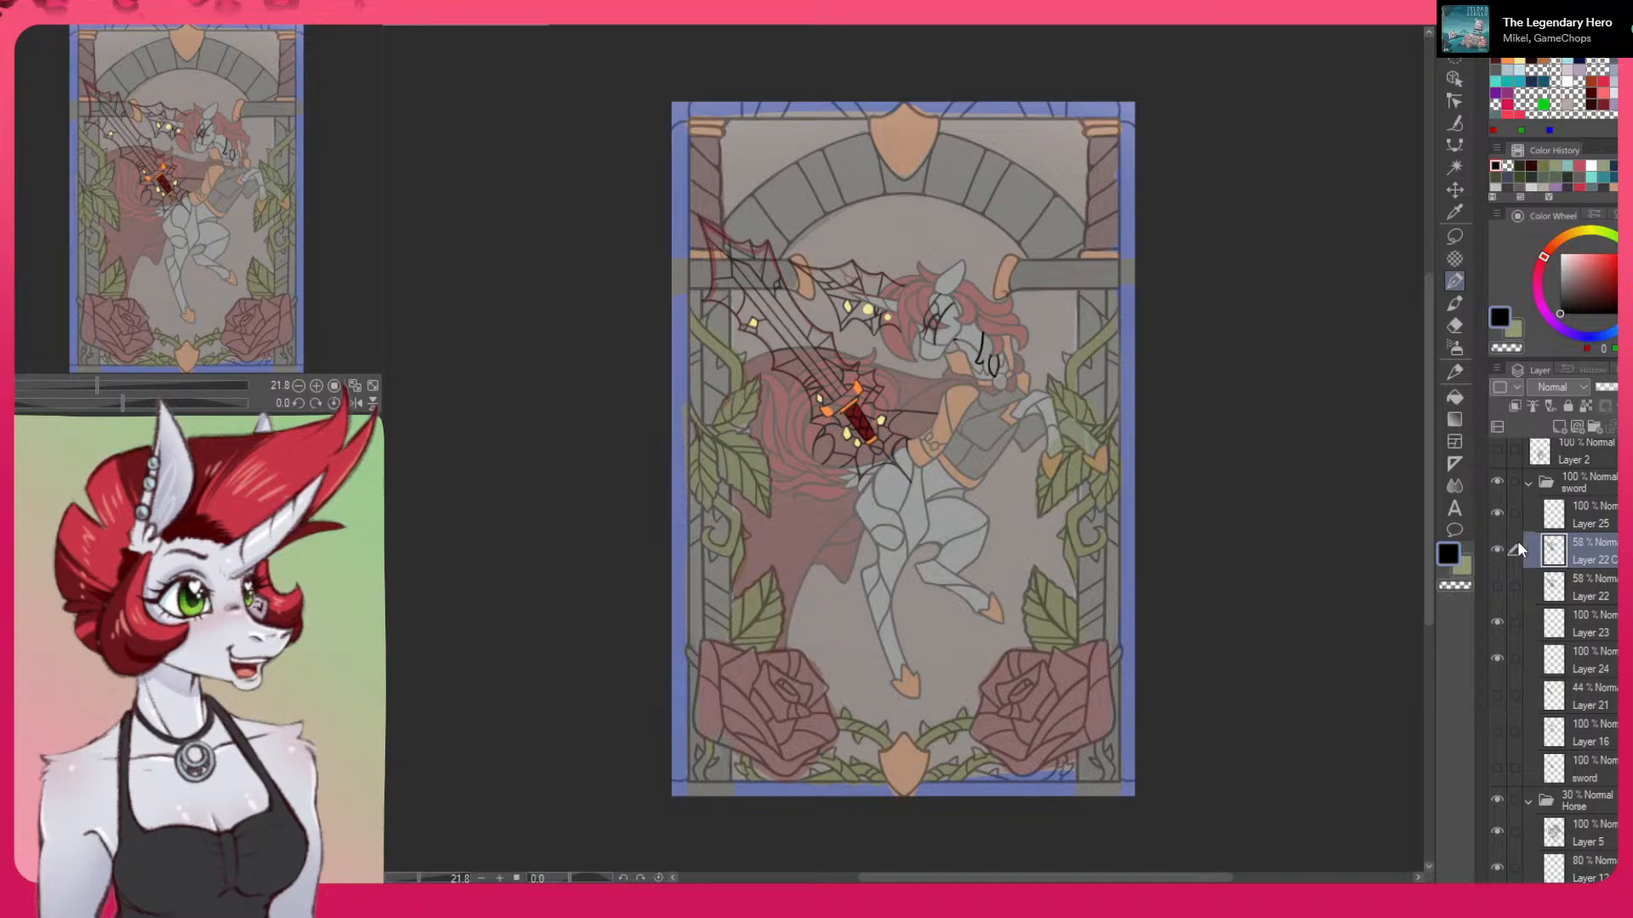
pyautogui.click(1496, 550)
pyautogui.click(1497, 549)
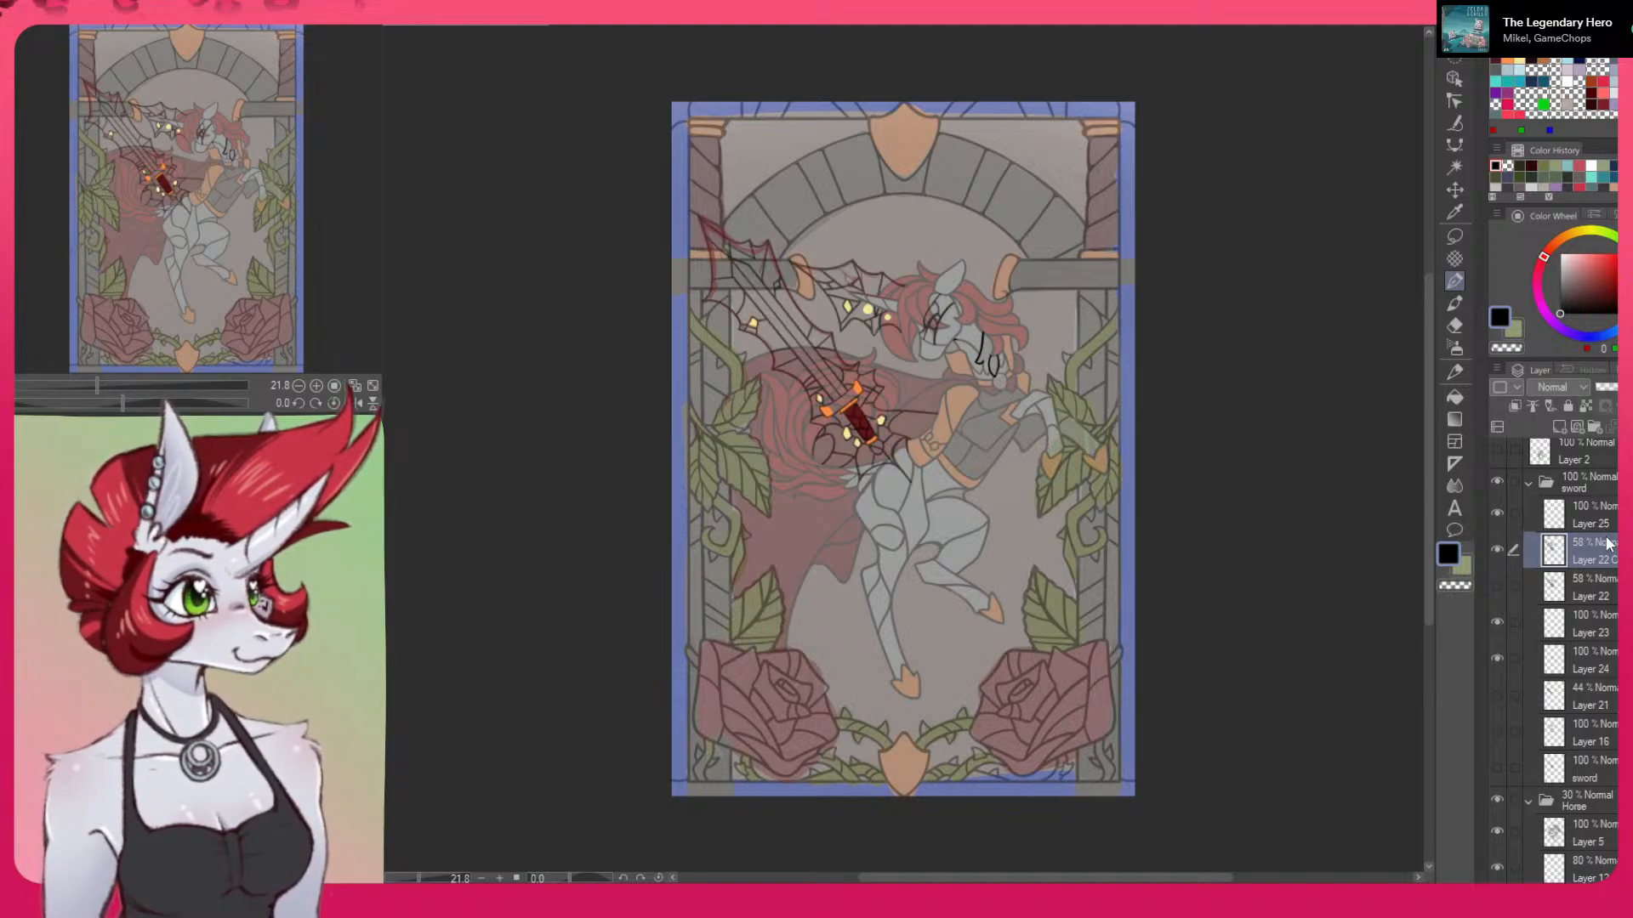
pyautogui.scroll(3, 918, 270)
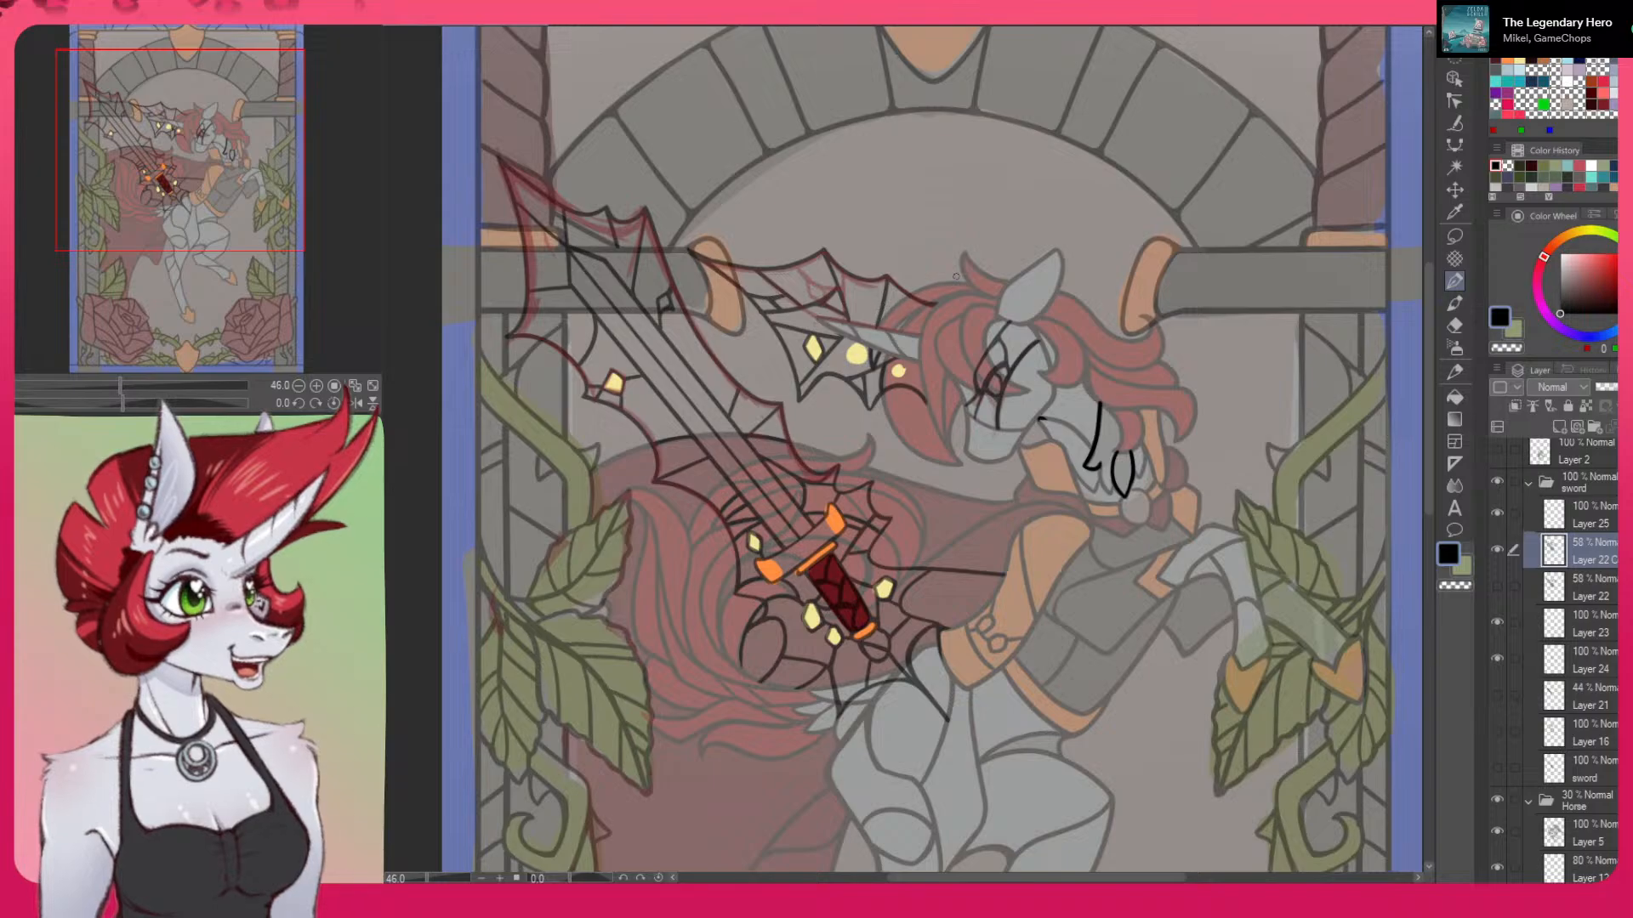
pyautogui.moveTo(1132, 588); pyautogui.dragTo(1134, 530)
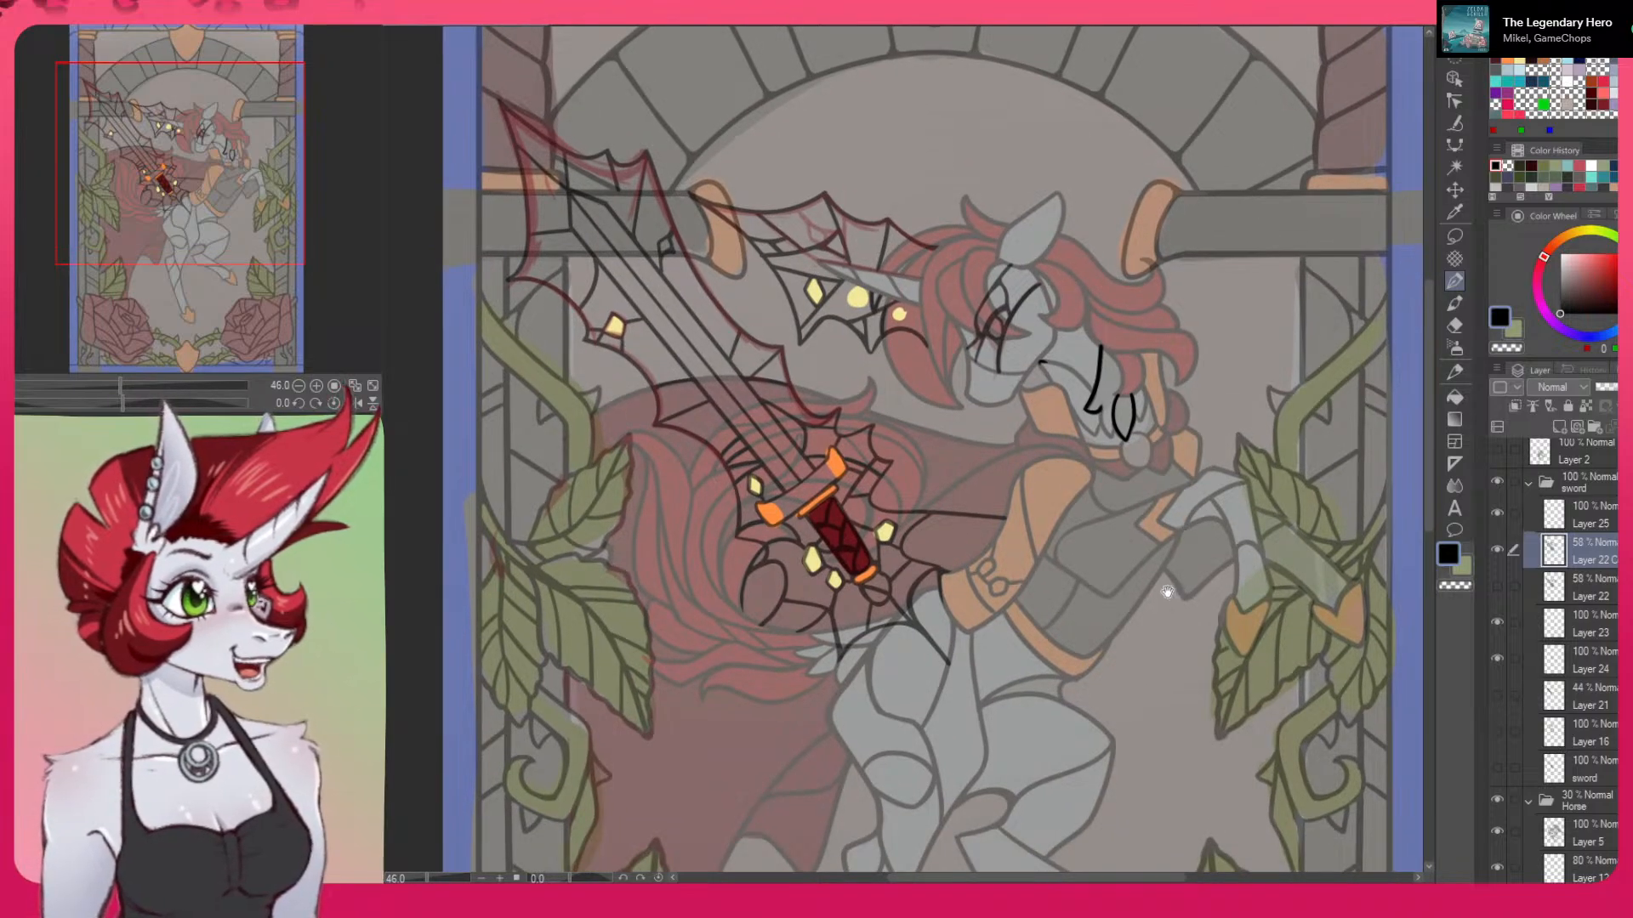
pyautogui.scroll(3, 817, 462)
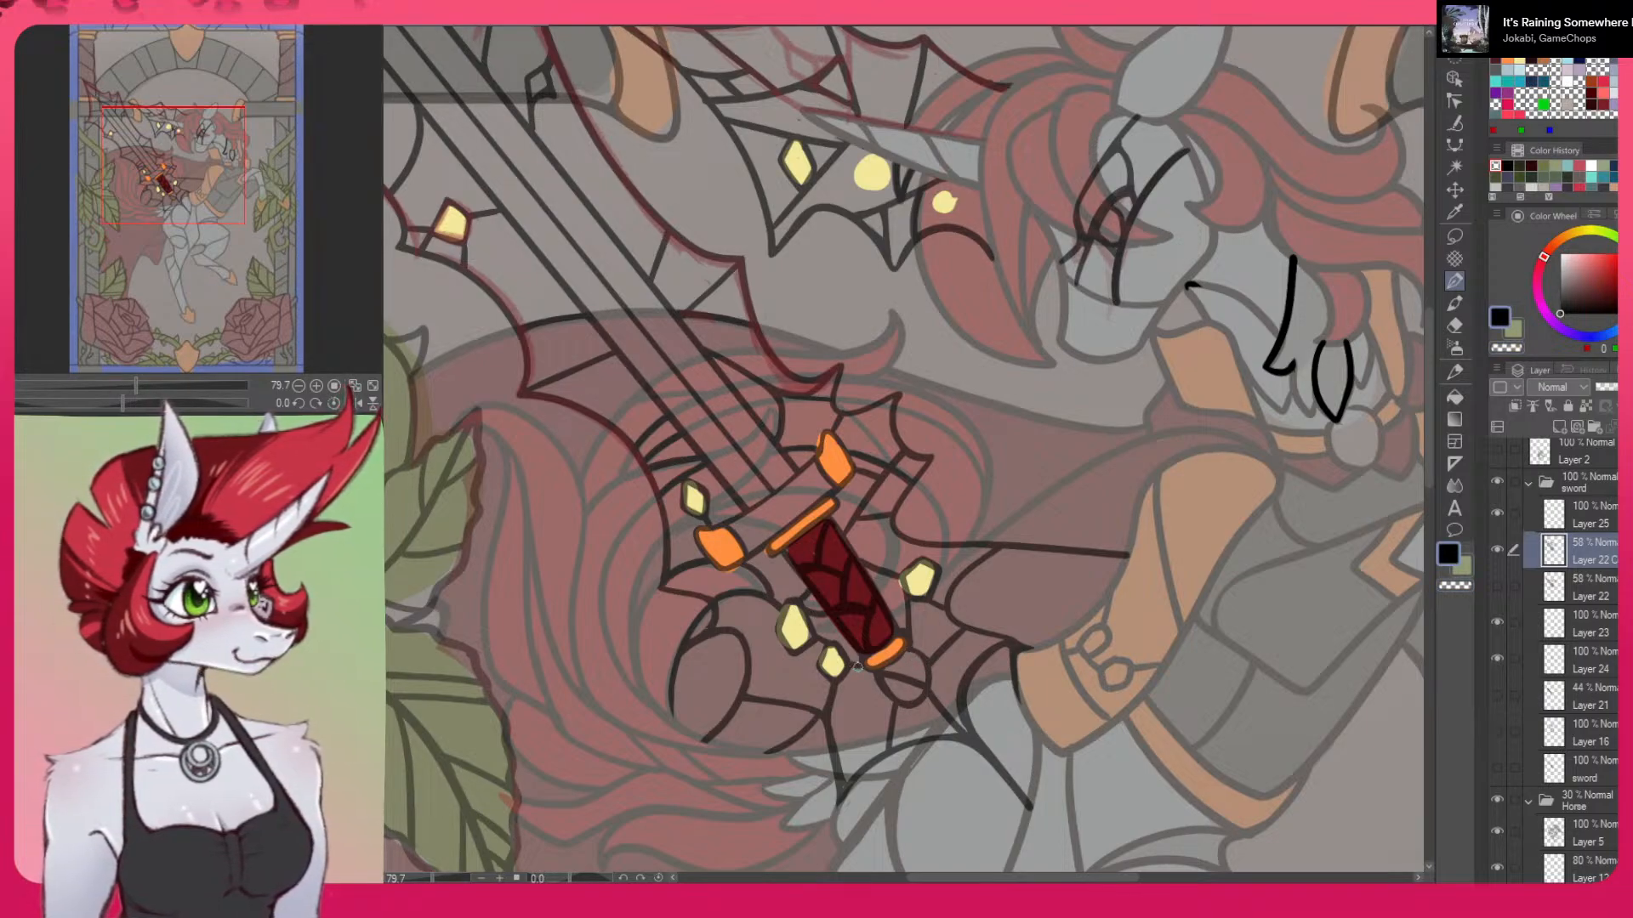
pyautogui.press('c')
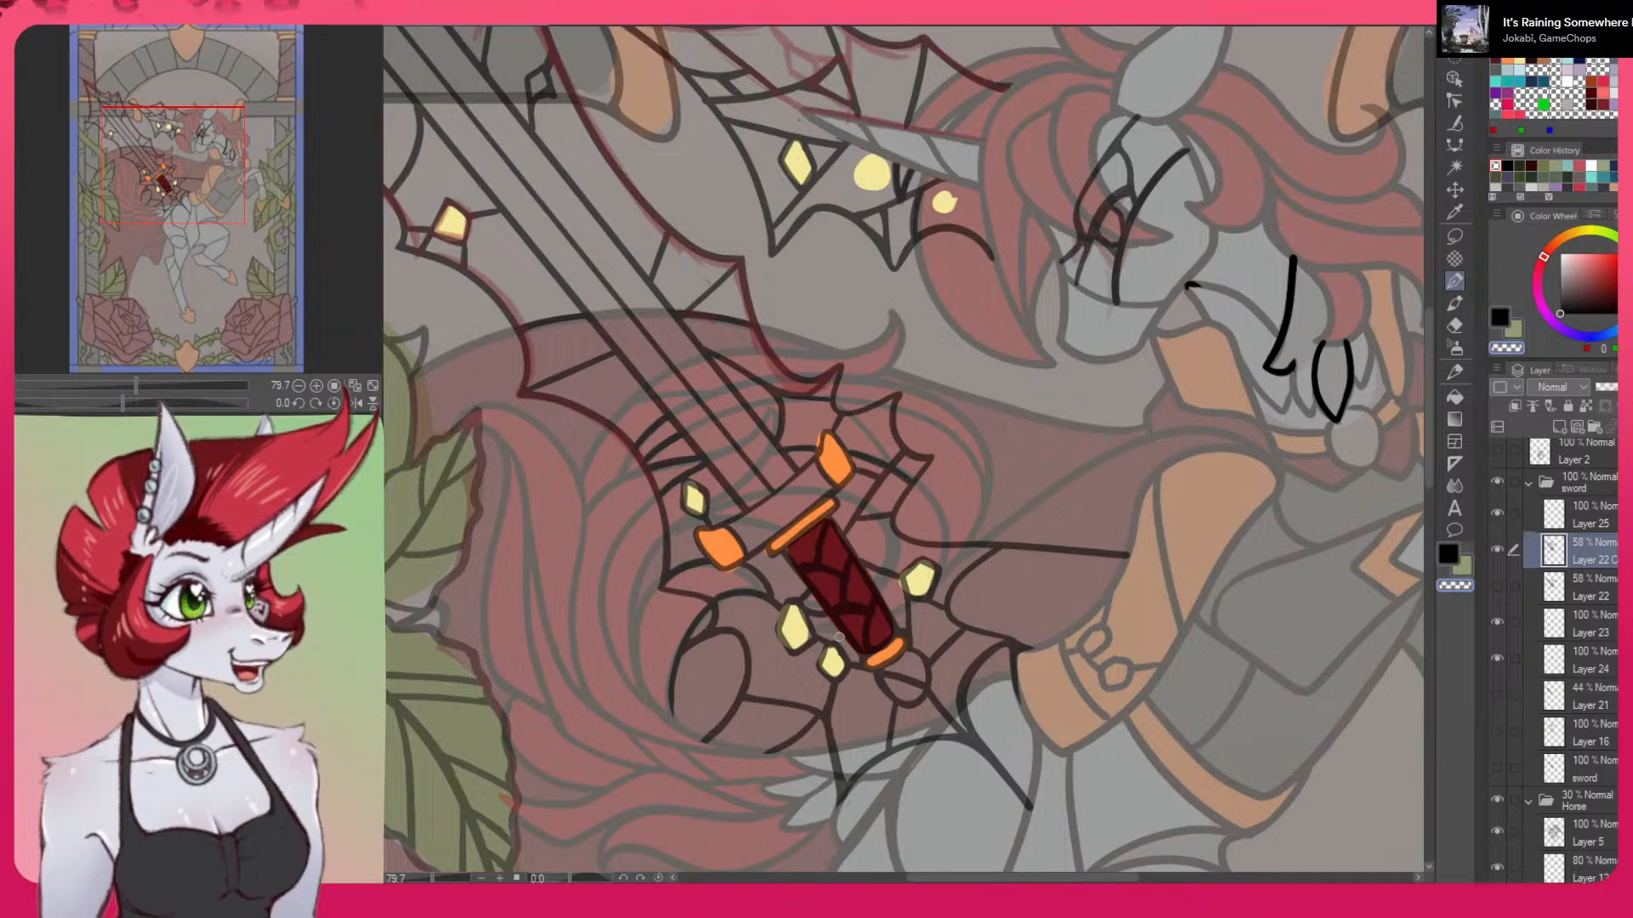
pyautogui.click(374, 387)
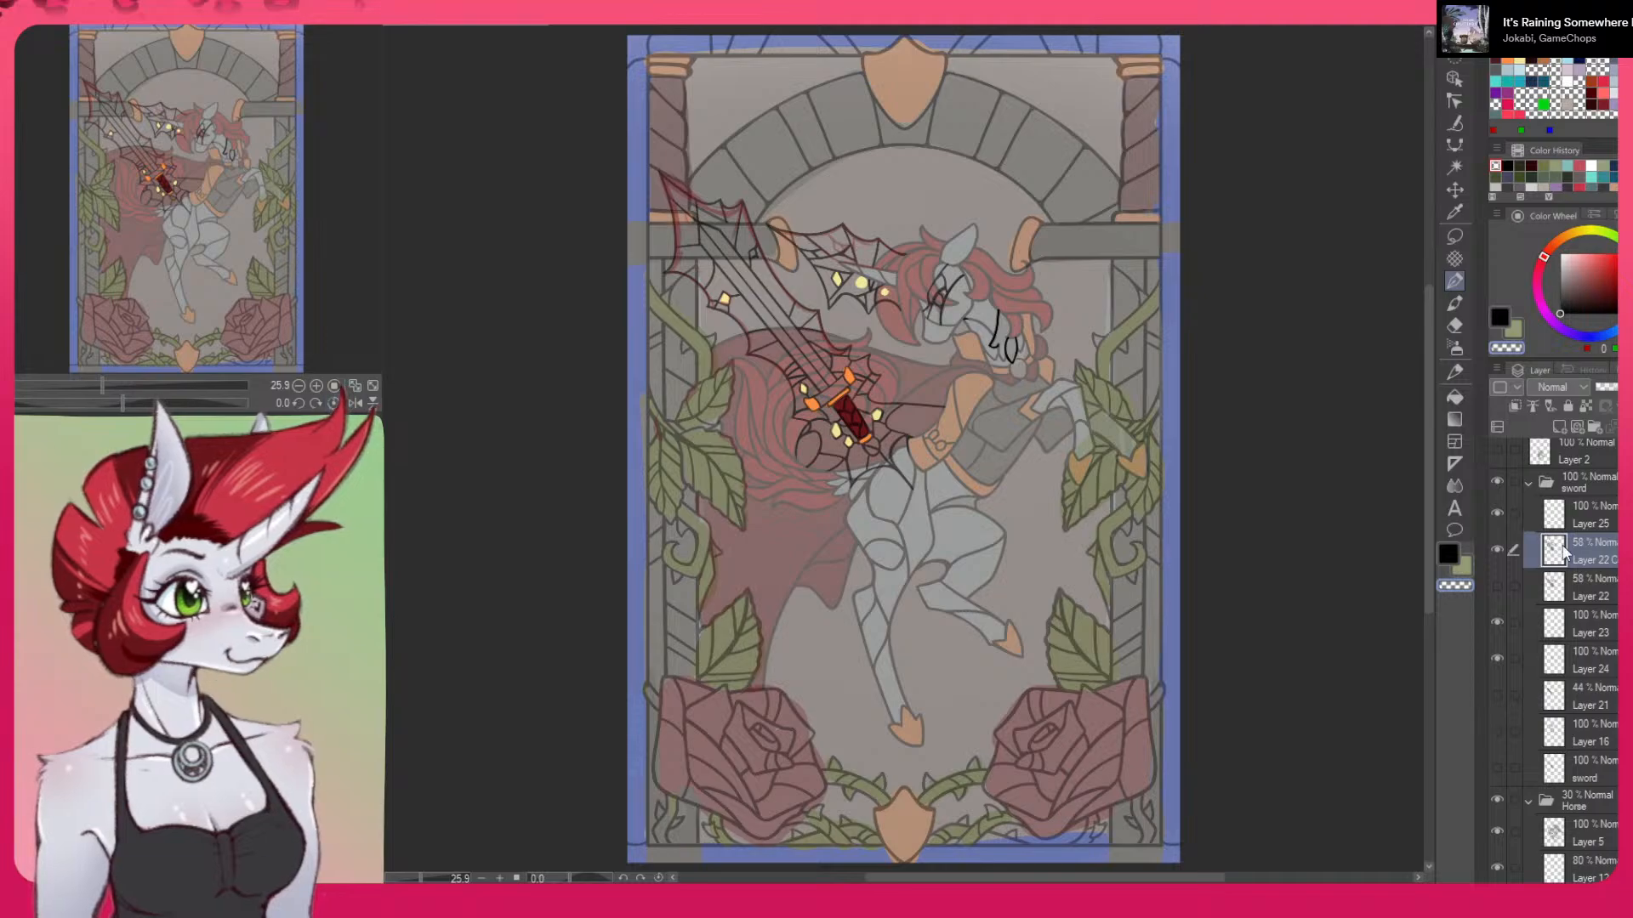
pyautogui.click(1496, 549)
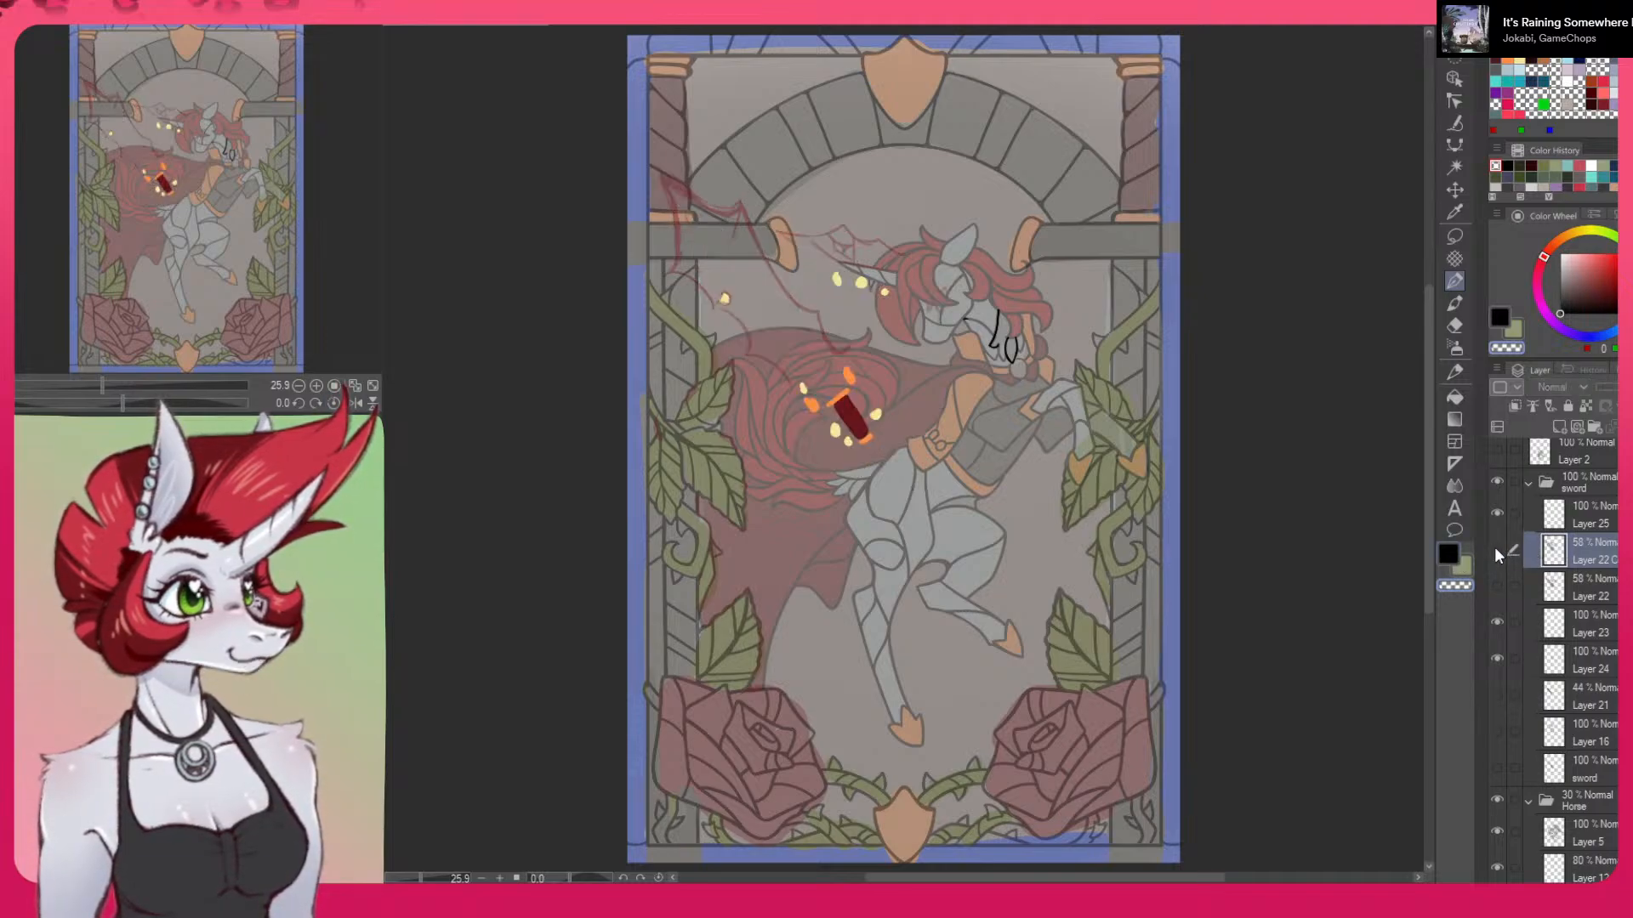
pyautogui.click(1494, 548)
# Draw a strand joining the horn's web to the sword's web, and extend the web outward beside the yellow gem near the blade
pyautogui.scroll(4, 838, 326)
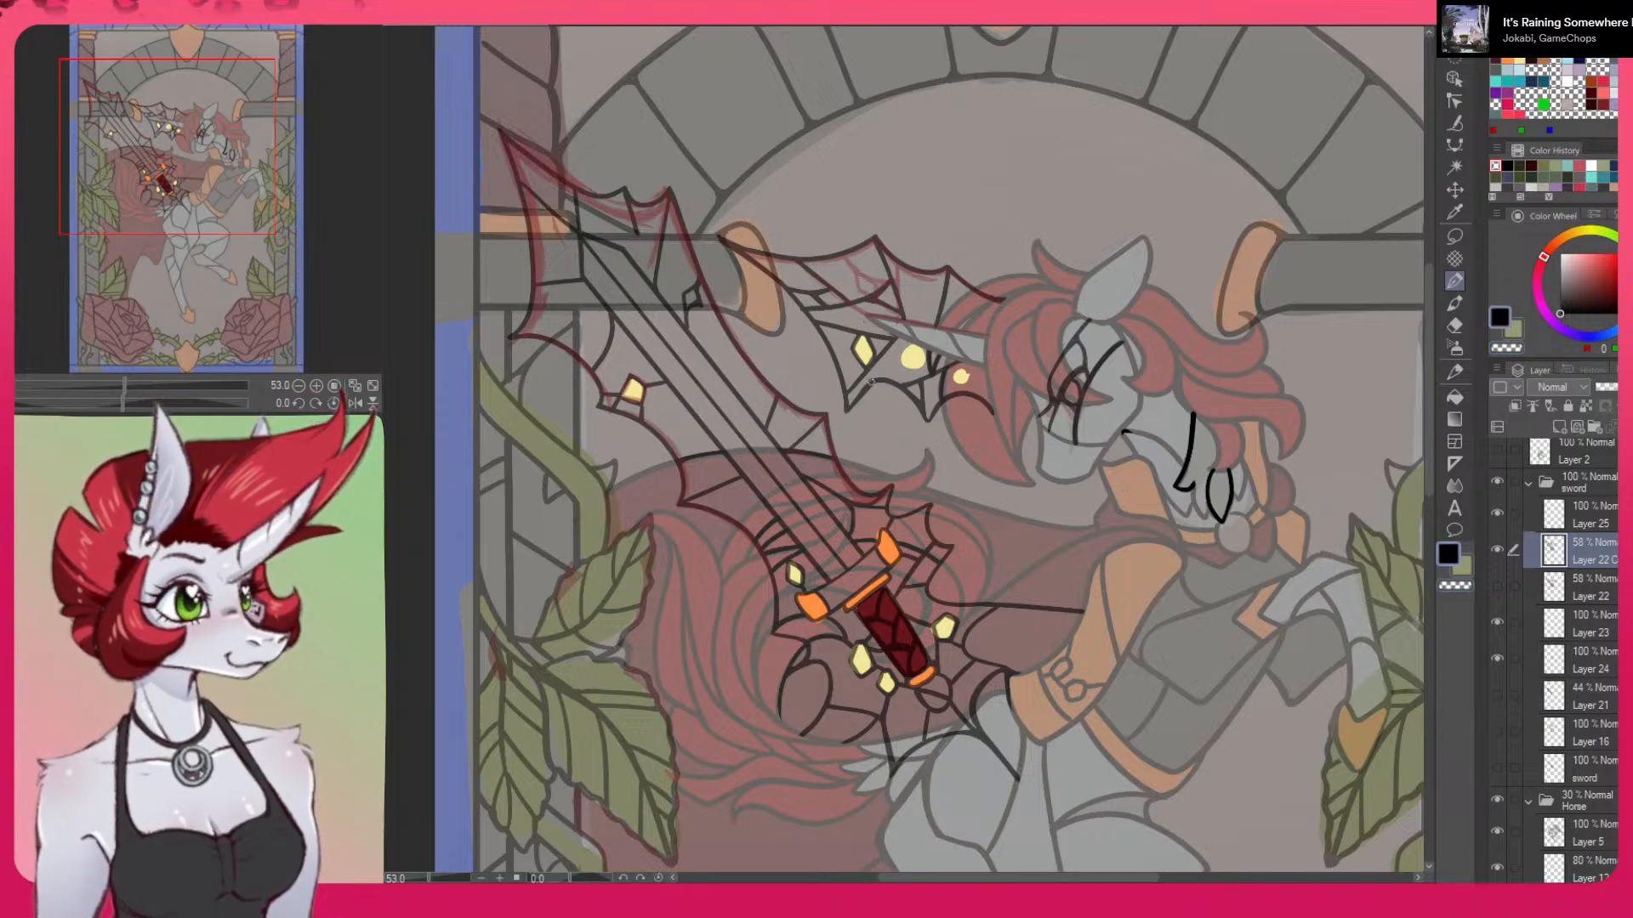
pyautogui.moveTo(849, 403)
pyautogui.mouseDown()
pyautogui.moveTo(873, 380)
pyautogui.moveTo(830, 448)
pyautogui.moveTo(844, 402)
pyautogui.moveTo(841, 382)
pyautogui.moveTo(831, 441)
pyautogui.moveTo(831, 350)
pyautogui.mouseUp()
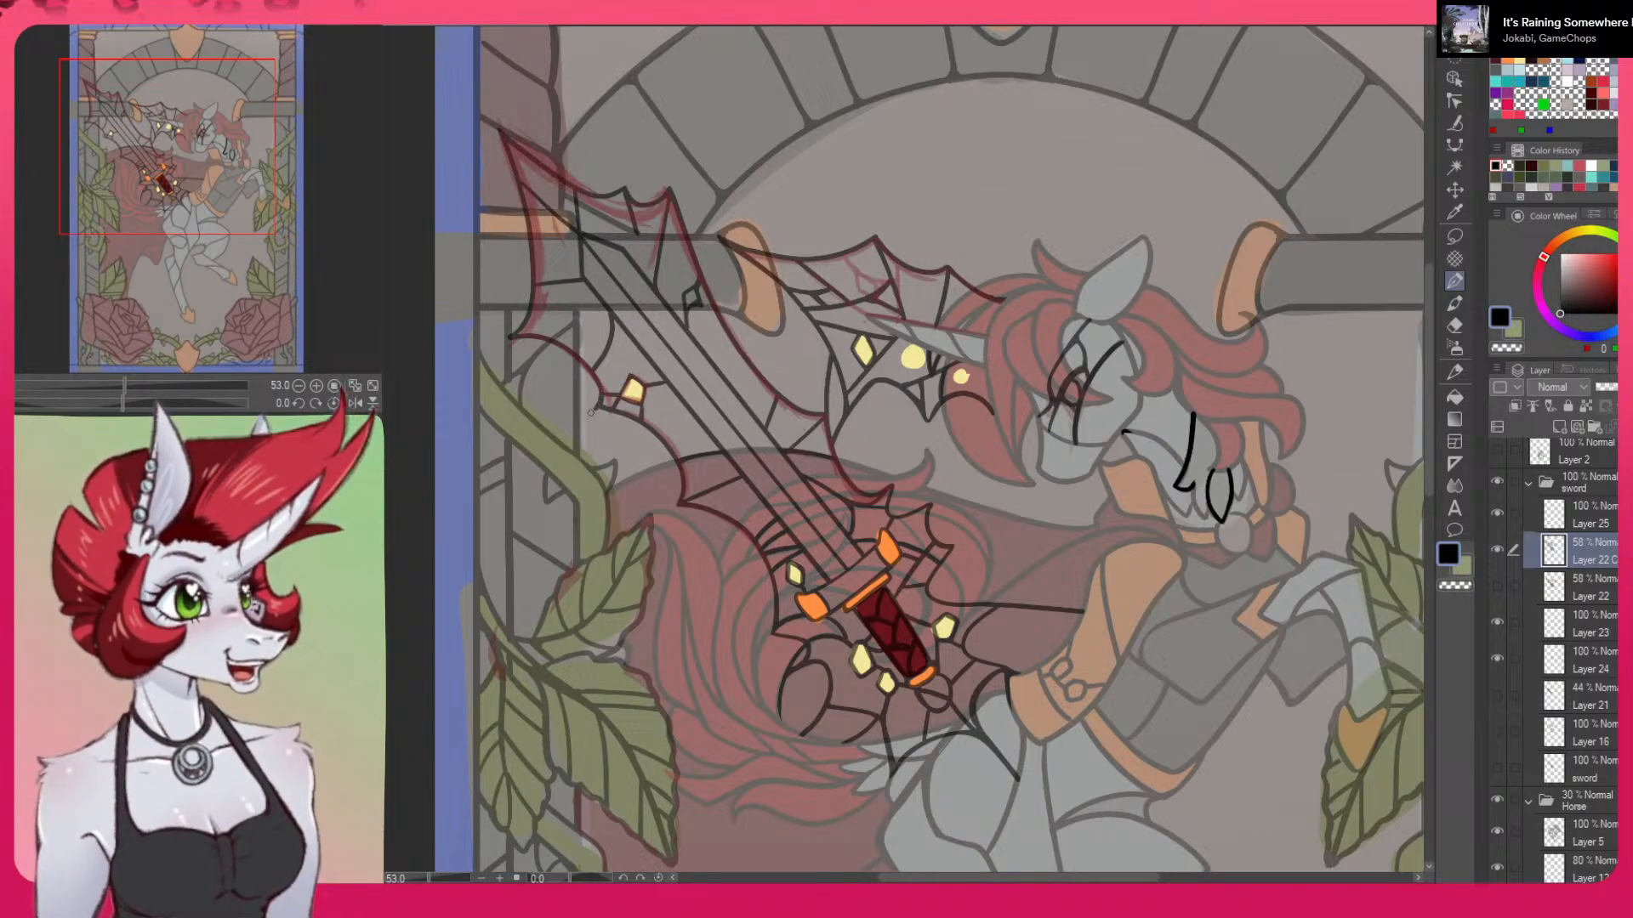
pyautogui.moveTo(751, 500); pyautogui.dragTo(939, 616)
pyautogui.hotkey('ctrl', 'z')
pyautogui.moveTo(836, 728); pyautogui.dragTo(834, 767)
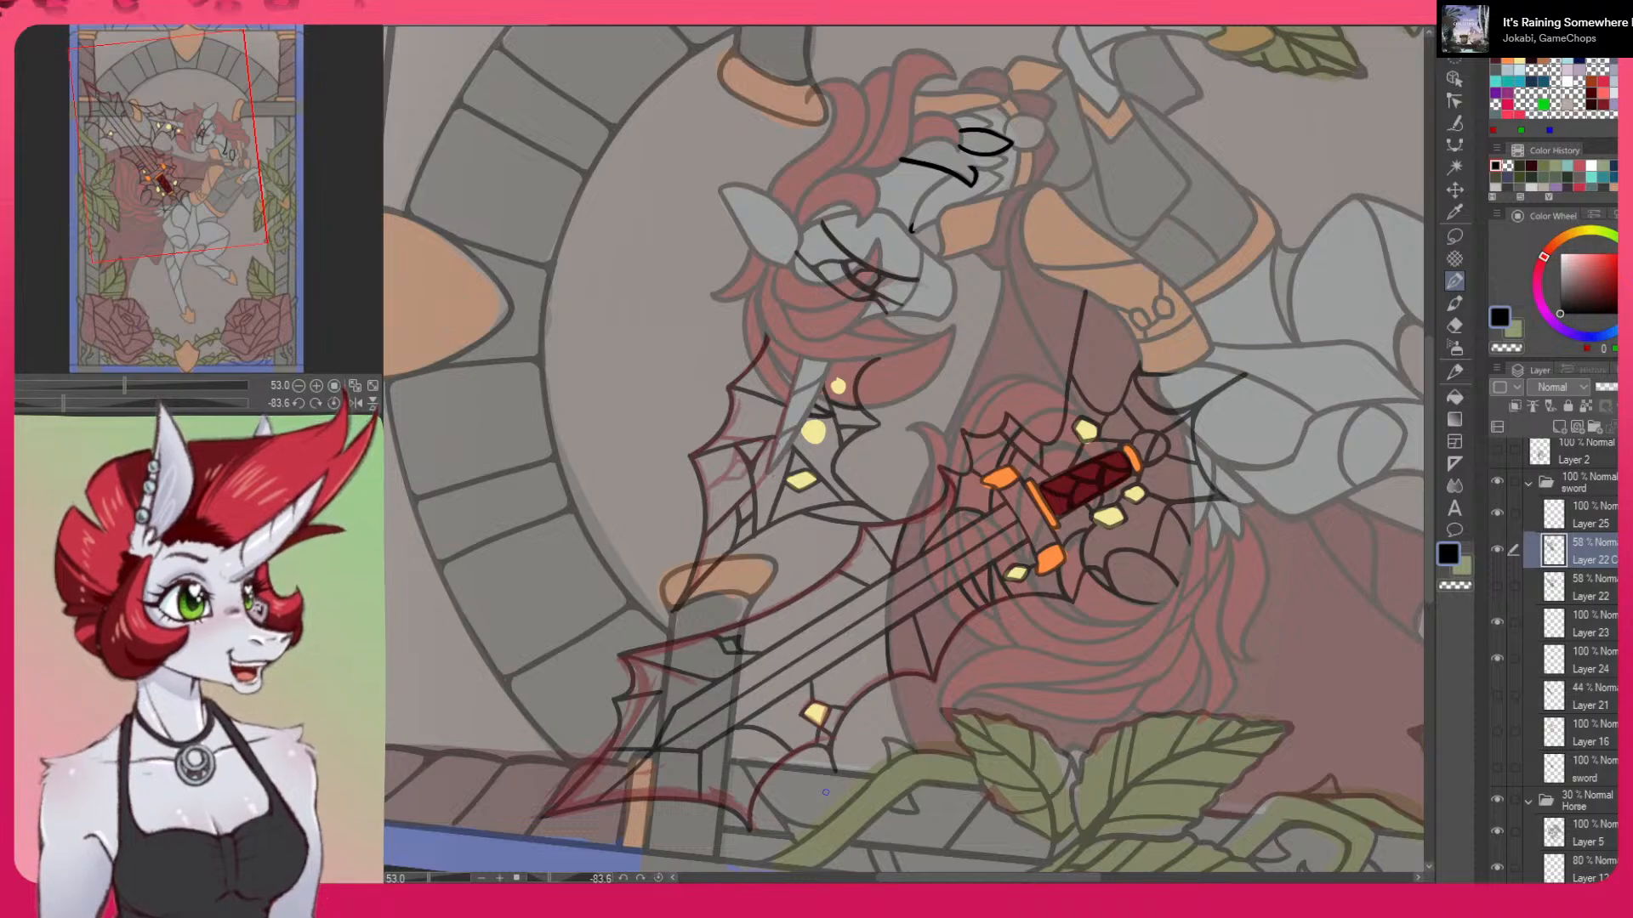
pyautogui.moveTo(825, 792); pyautogui.dragTo(1180, 707)
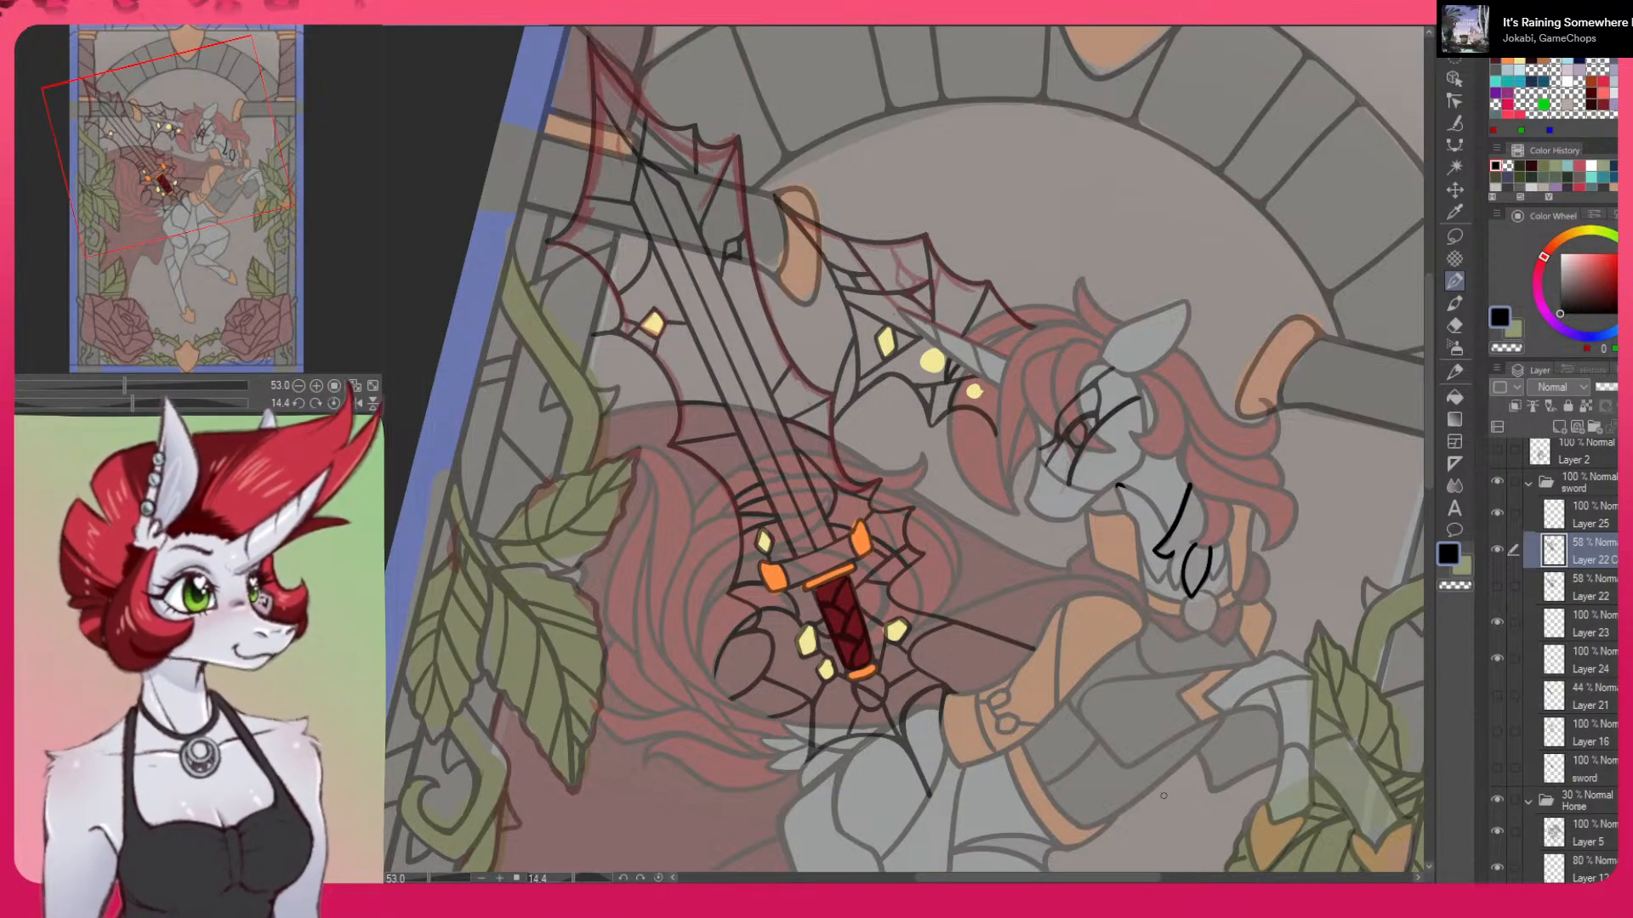
pyautogui.press('c')
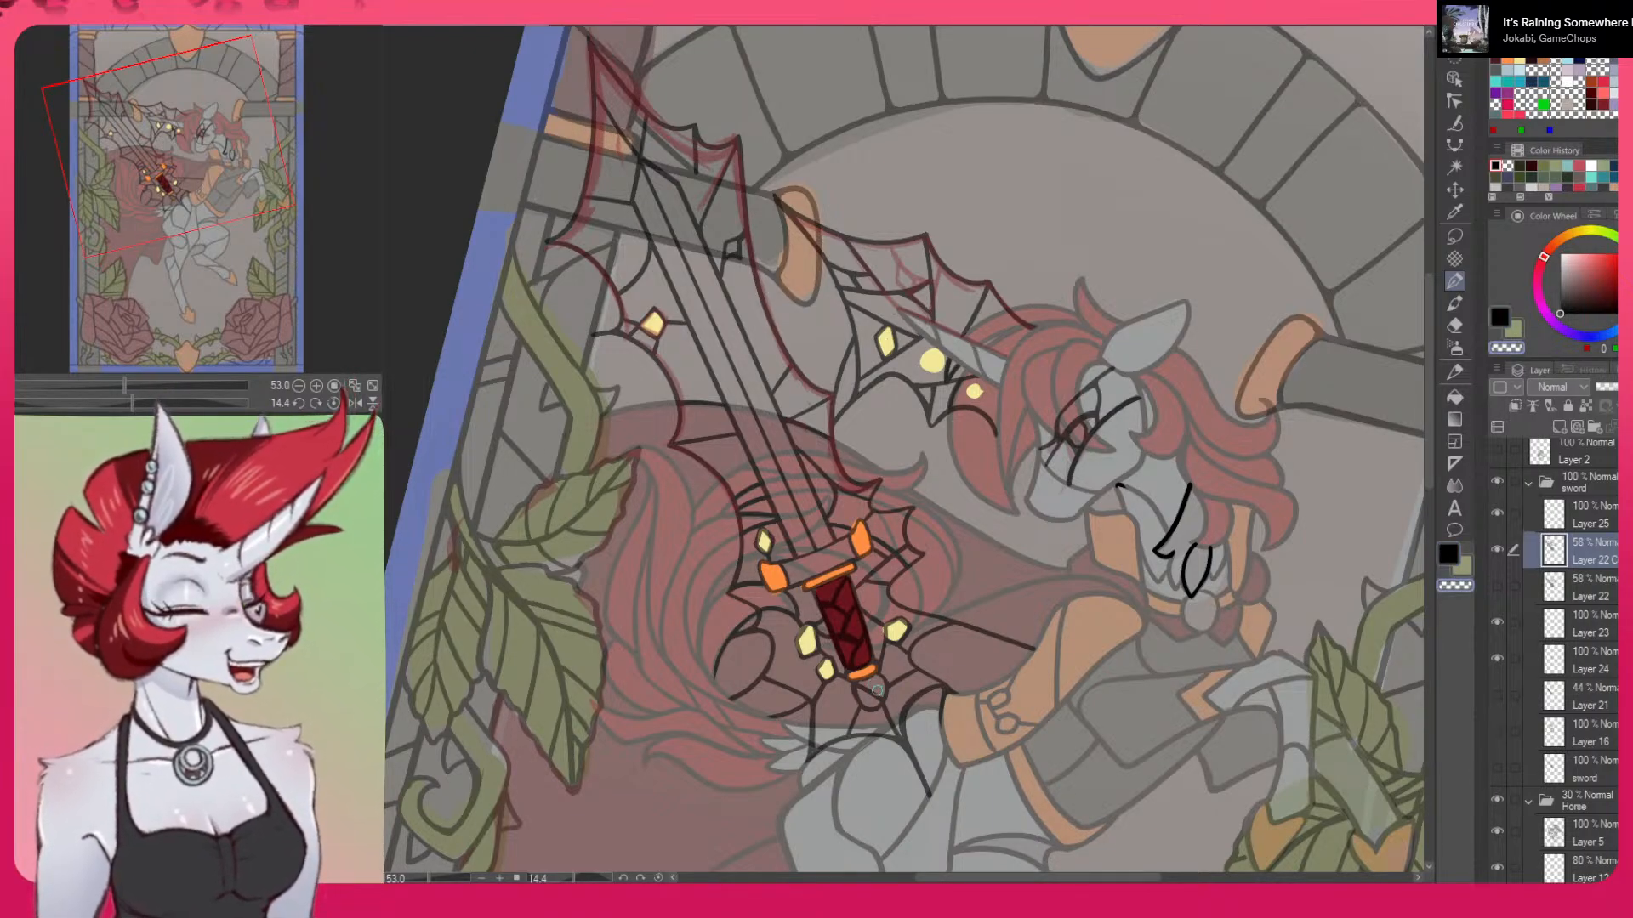
pyautogui.moveTo(859, 727); pyautogui.dragTo(1154, 612)
pyautogui.moveTo(1037, 625); pyautogui.dragTo(1104, 648)
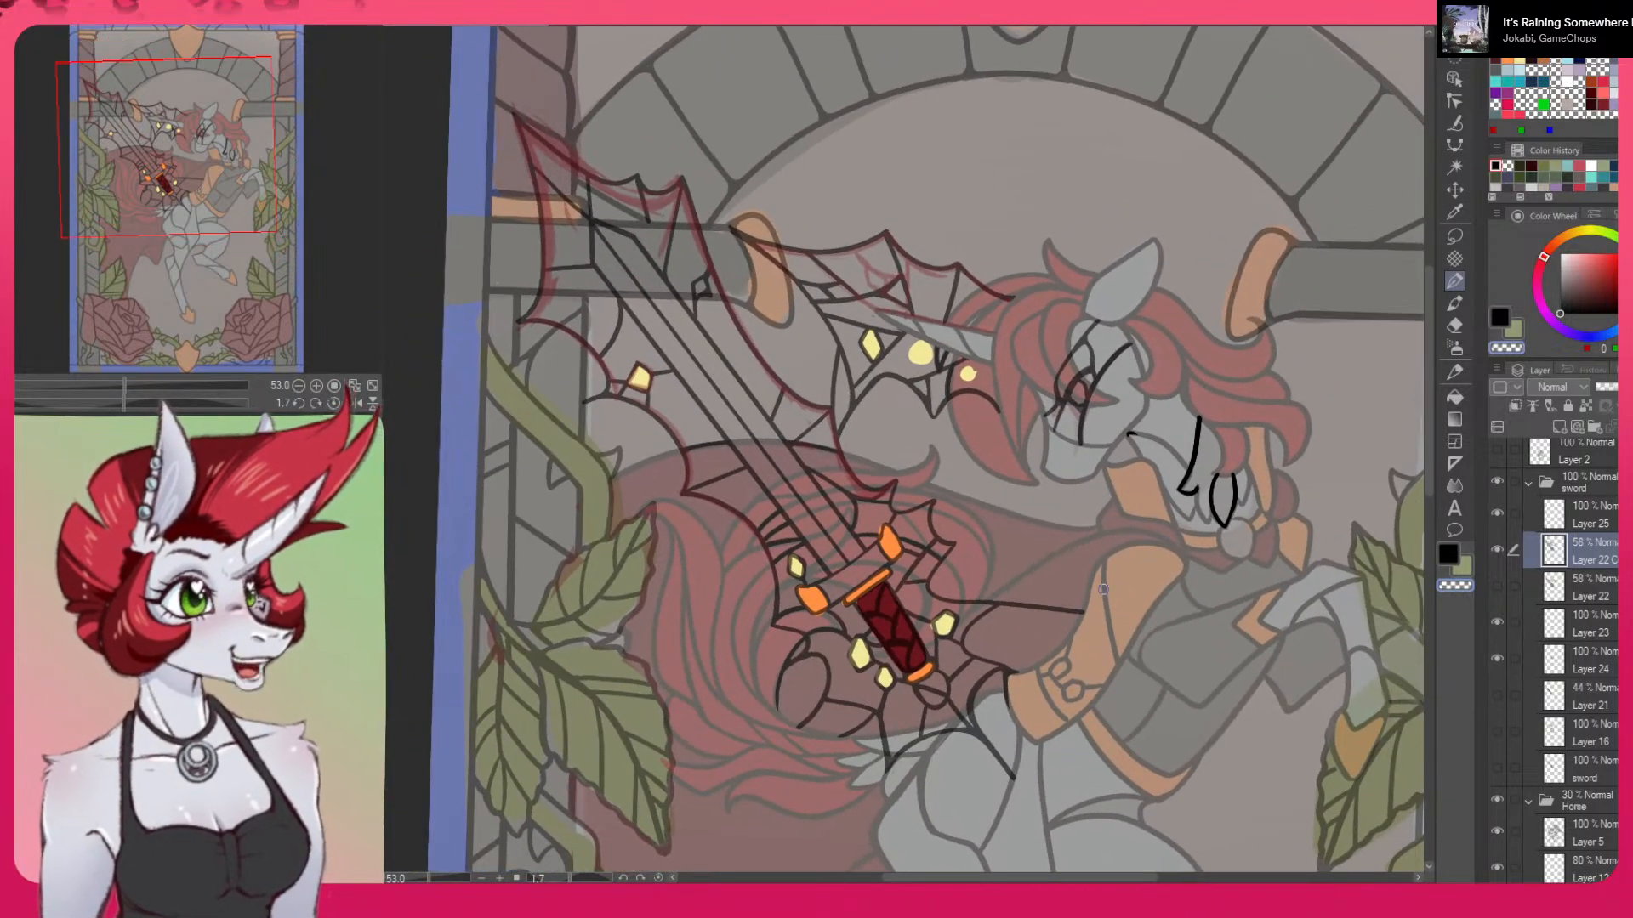
# Review the upright full card with the web layer hidden and shown, checking the composition from the arch down to the roses
pyautogui.click(372, 385)
pyautogui.click(321, 396)
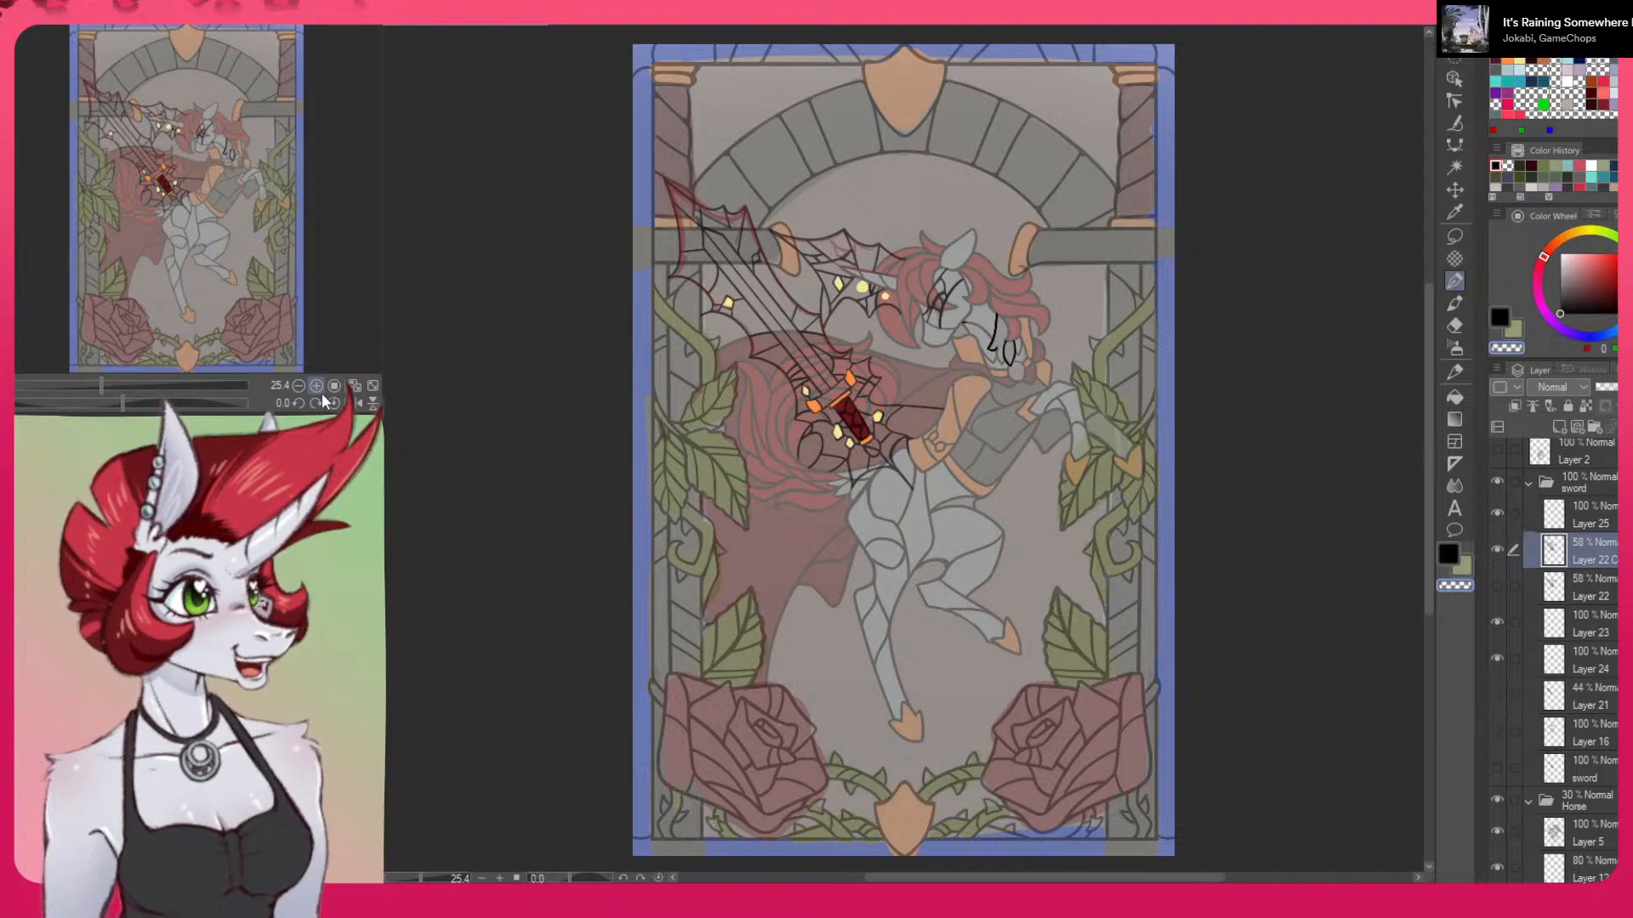
pyautogui.click(1497, 549)
pyautogui.click(1497, 549)
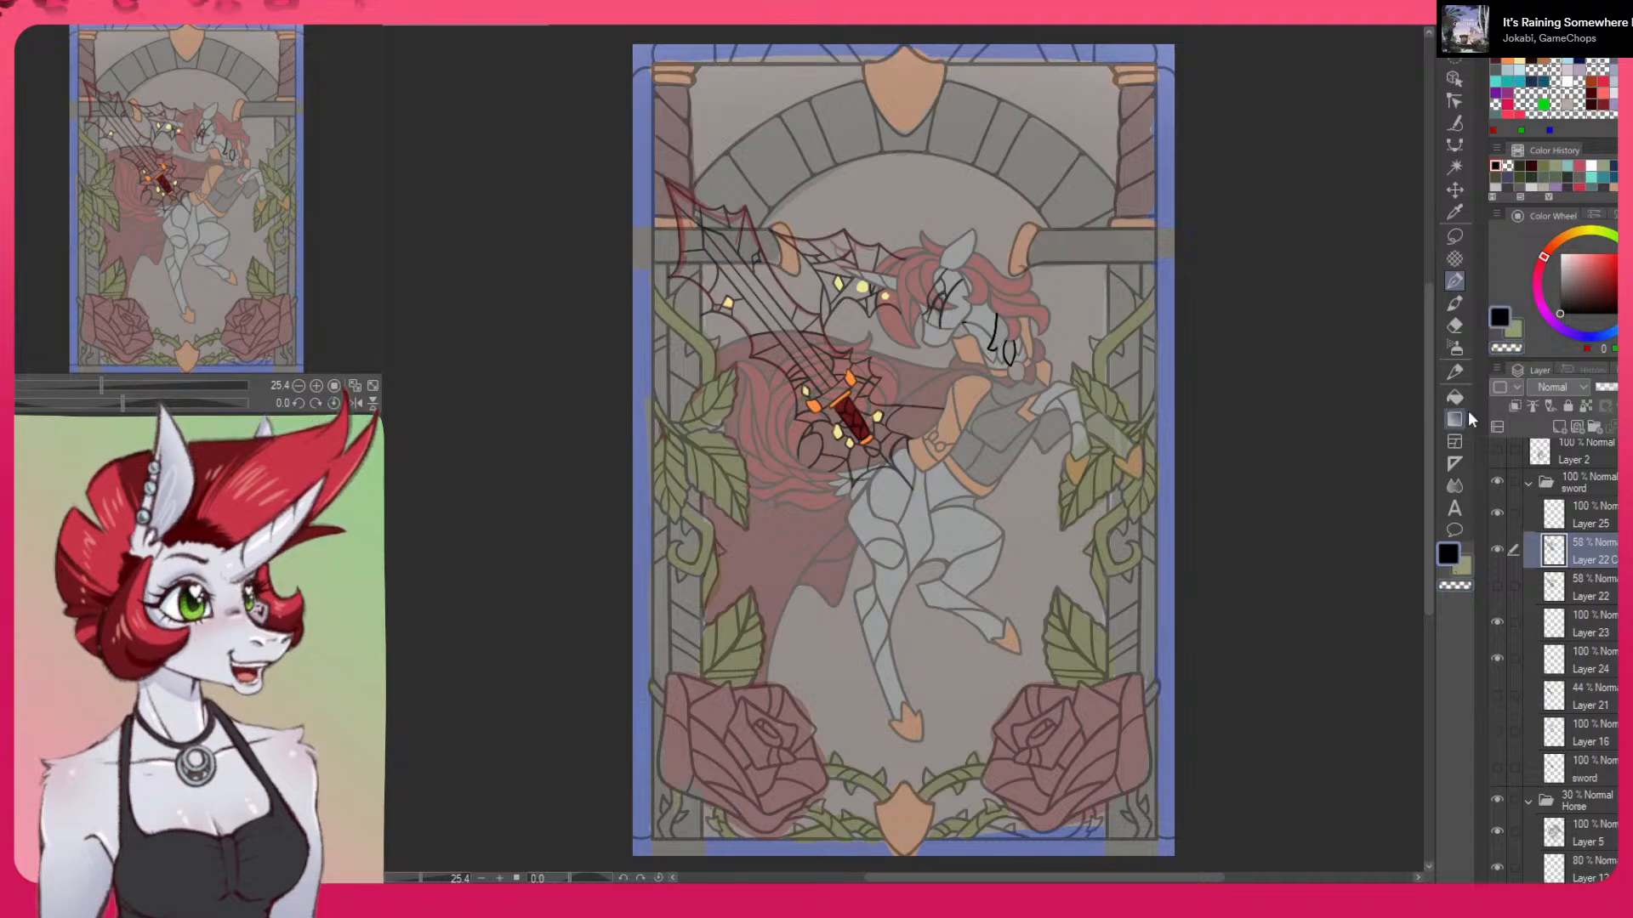
pyautogui.click(1456, 281)
pyautogui.click(1496, 549)
pyautogui.click(1496, 549)
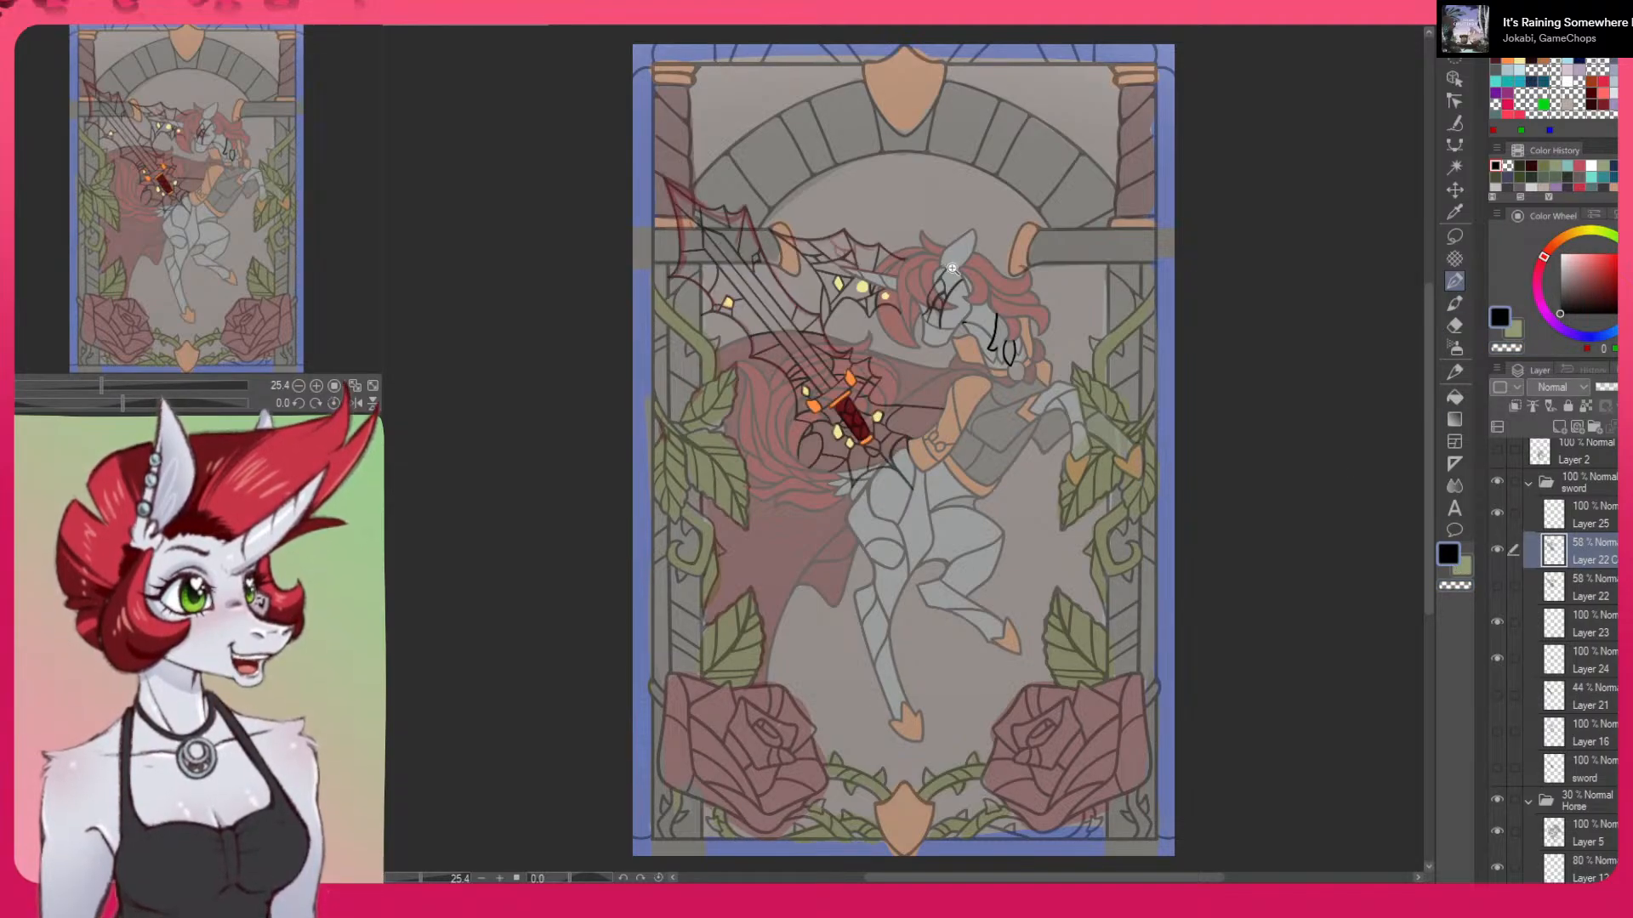
pyautogui.scroll(3, 1004, 247)
pyautogui.moveTo(1140, 542); pyautogui.dragTo(1131, 280)
pyautogui.scroll(-2, 1217, 428)
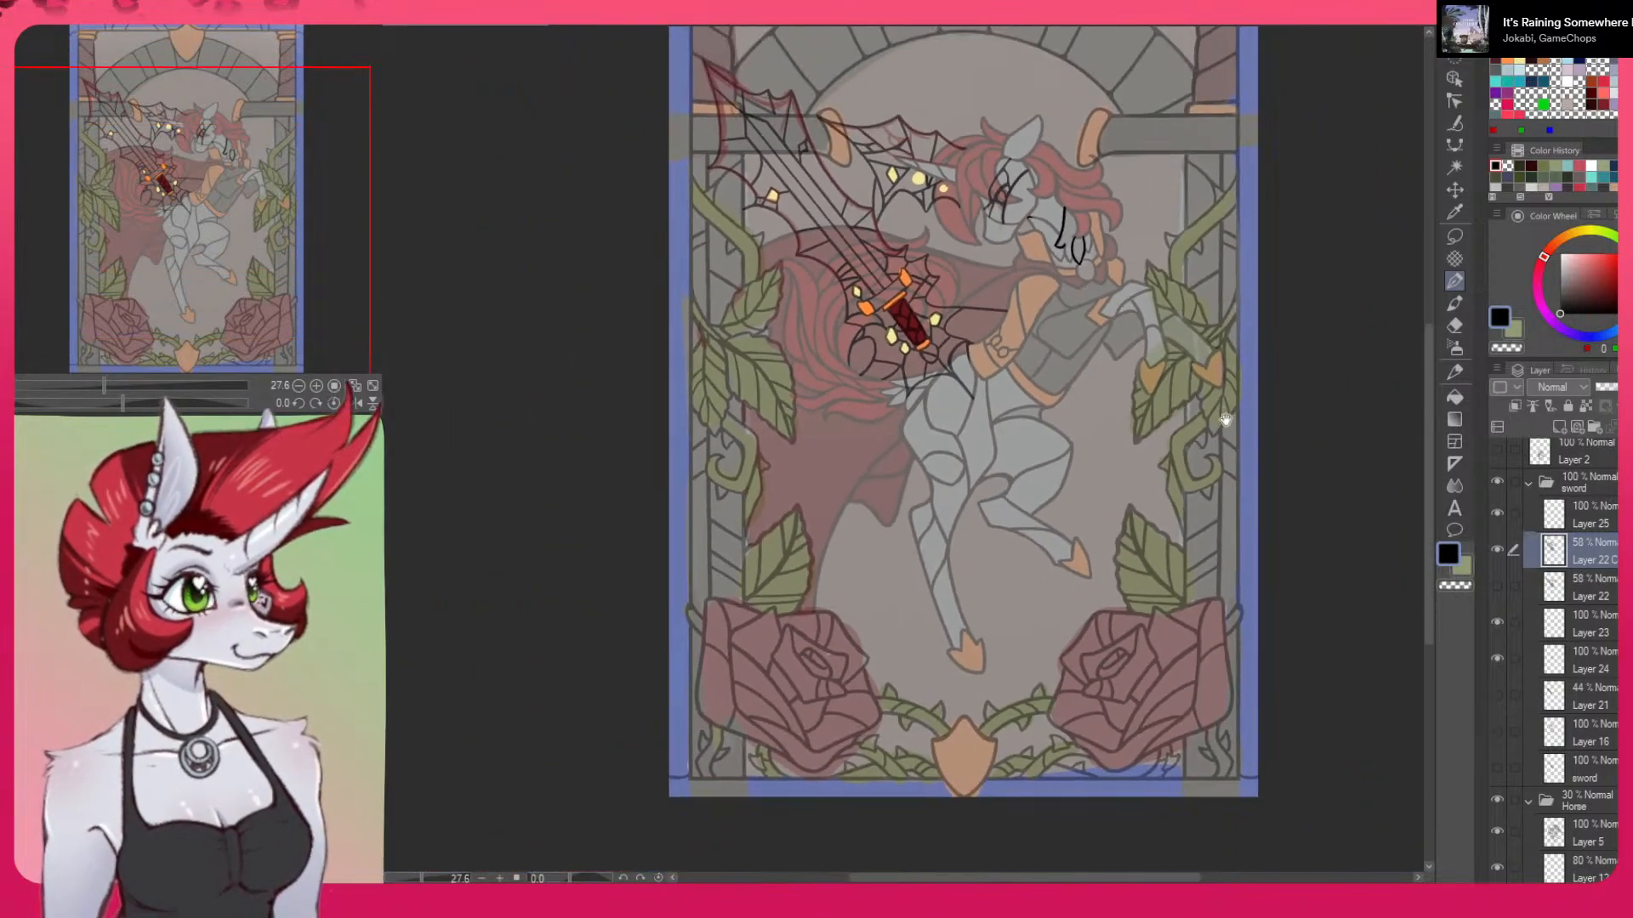
pyautogui.moveTo(1236, 255); pyautogui.dragTo(1201, 471)
pyautogui.moveTo(1210, 532); pyautogui.dragTo(1228, 364)
pyautogui.moveTo(1234, 482); pyautogui.dragTo(1222, 358)
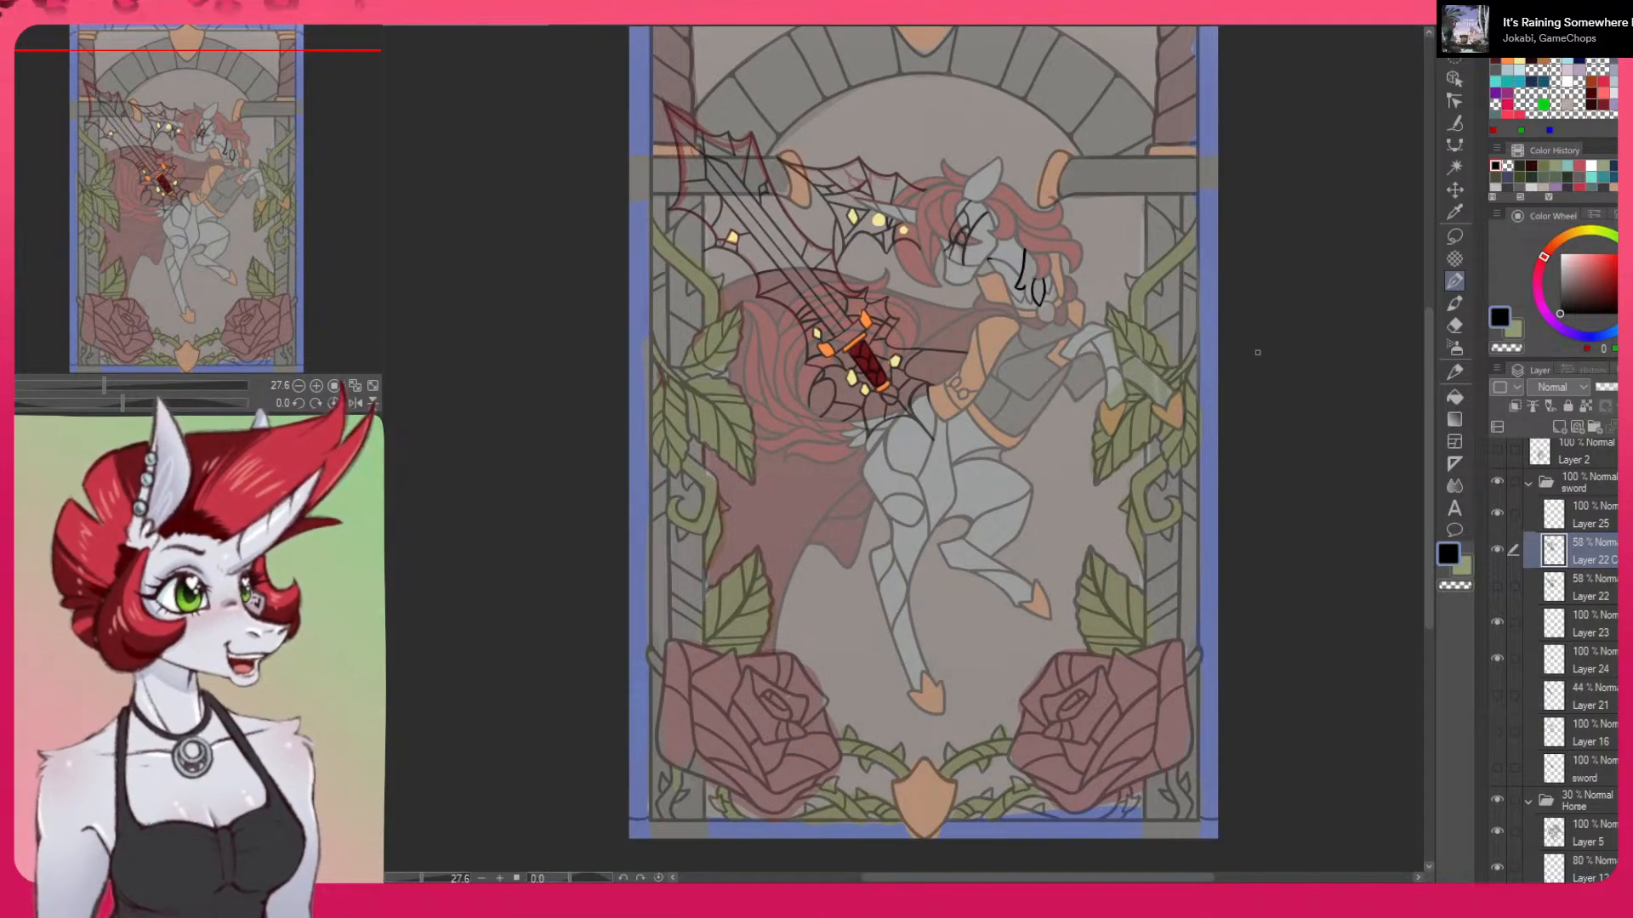
pyautogui.moveTo(1257, 352); pyautogui.dragTo(1308, 504)
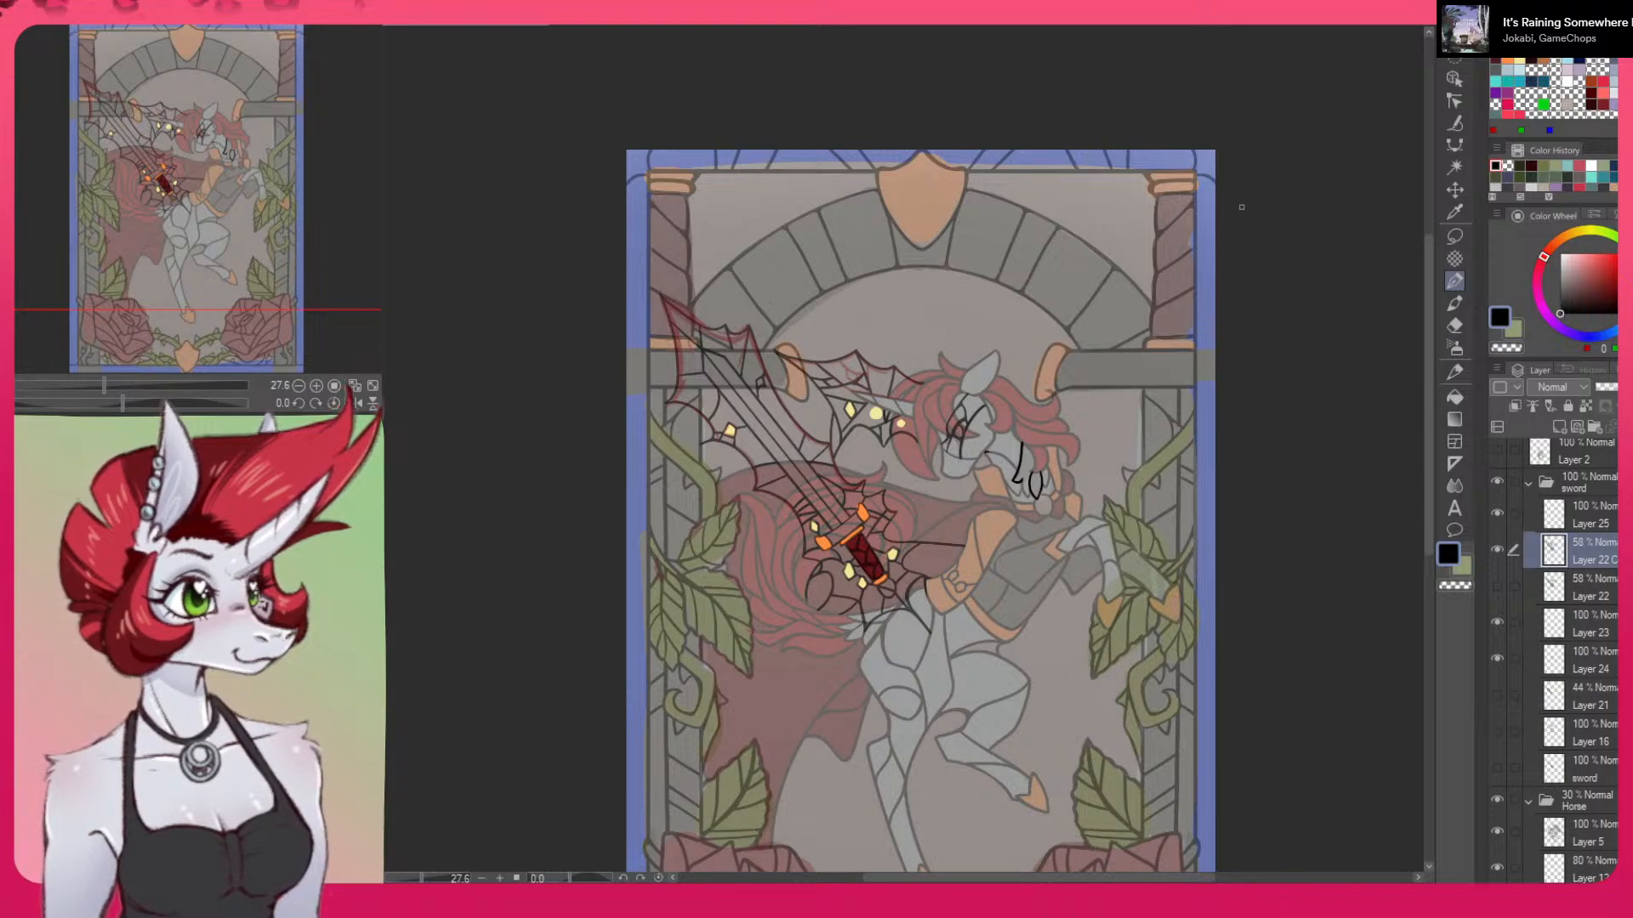
pyautogui.moveTo(1197, 306)
pyautogui.mouseDown()
pyautogui.moveTo(1220, 288)
pyautogui.moveTo(1199, 317)
pyautogui.moveTo(1226, 320)
pyautogui.mouseUp()
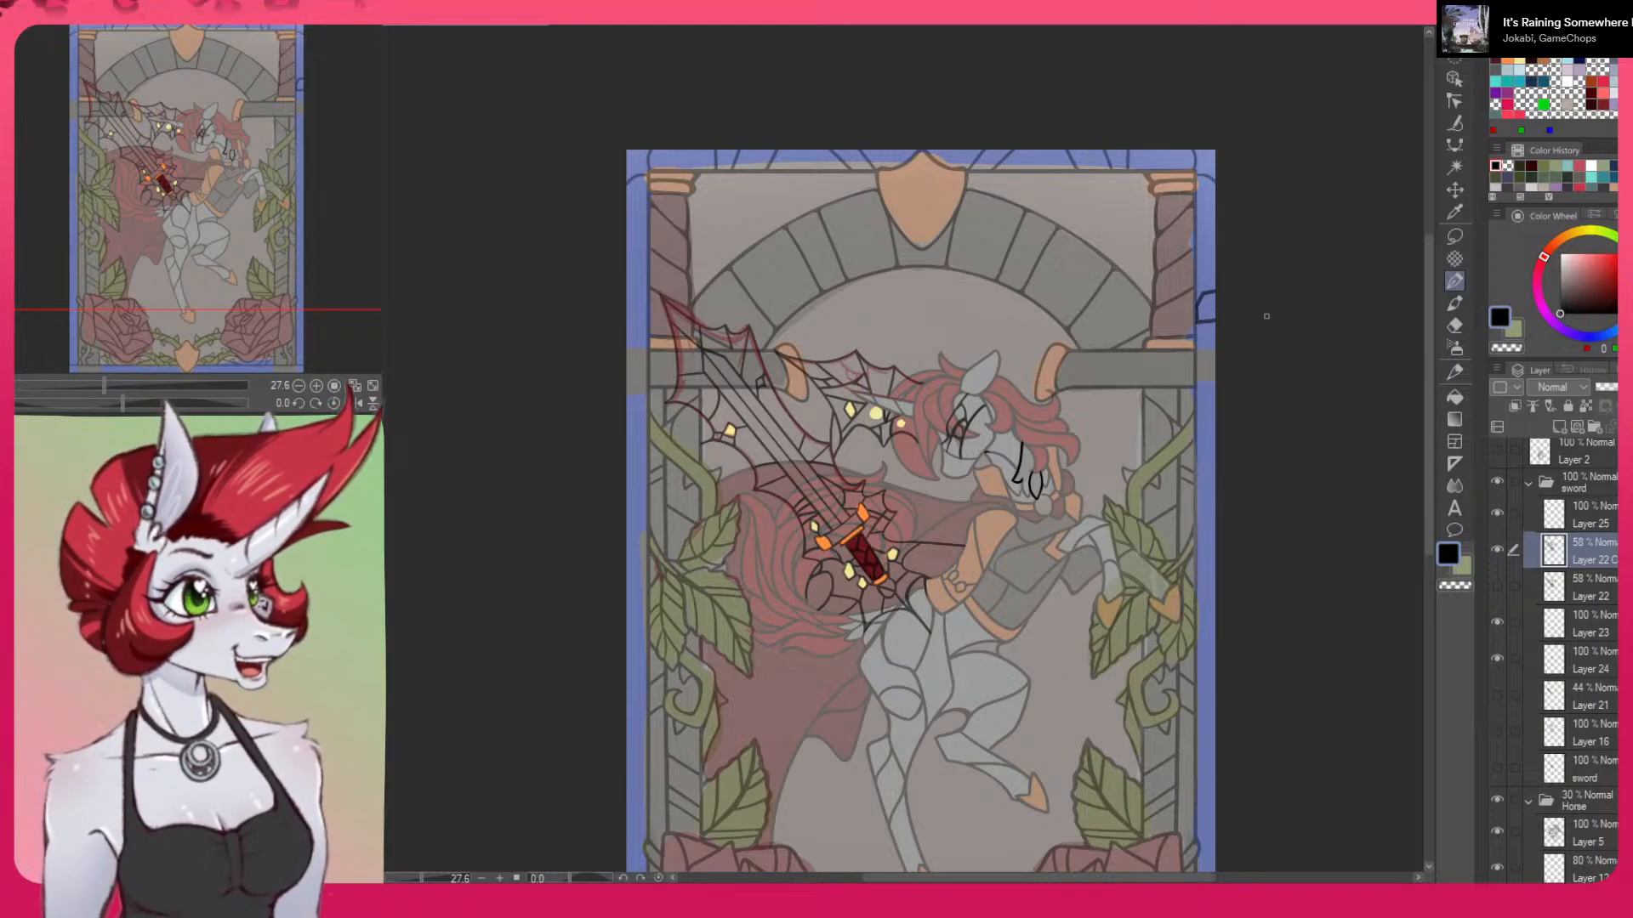
pyautogui.hotkey('ctrl', 'z')
pyautogui.hotkey('ctrl', 'z')
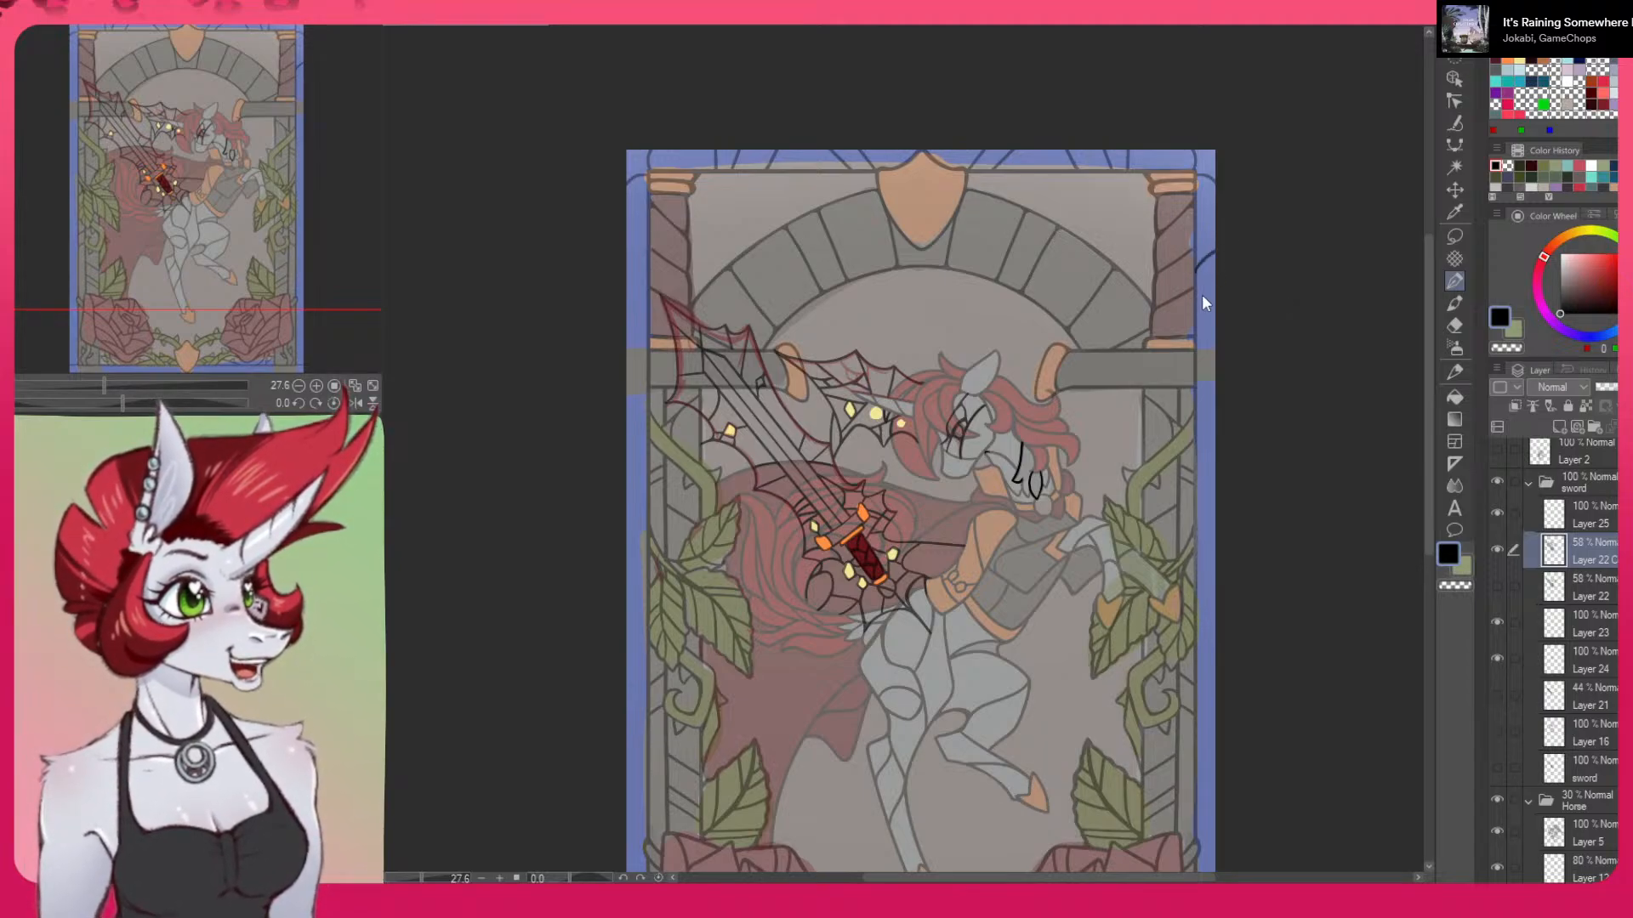
pyautogui.moveTo(1197, 291)
pyautogui.mouseDown()
pyautogui.moveTo(1229, 276)
pyautogui.moveTo(1210, 308)
pyautogui.mouseUp()
pyautogui.hotkey('ctrl', 'z')
pyautogui.hotkey('ctrl', 'z')
# Add a new empty layer directly above Layer 19, below the Frame folder
pyautogui.moveTo(1261, 411); pyautogui.dragTo(1256, 264)
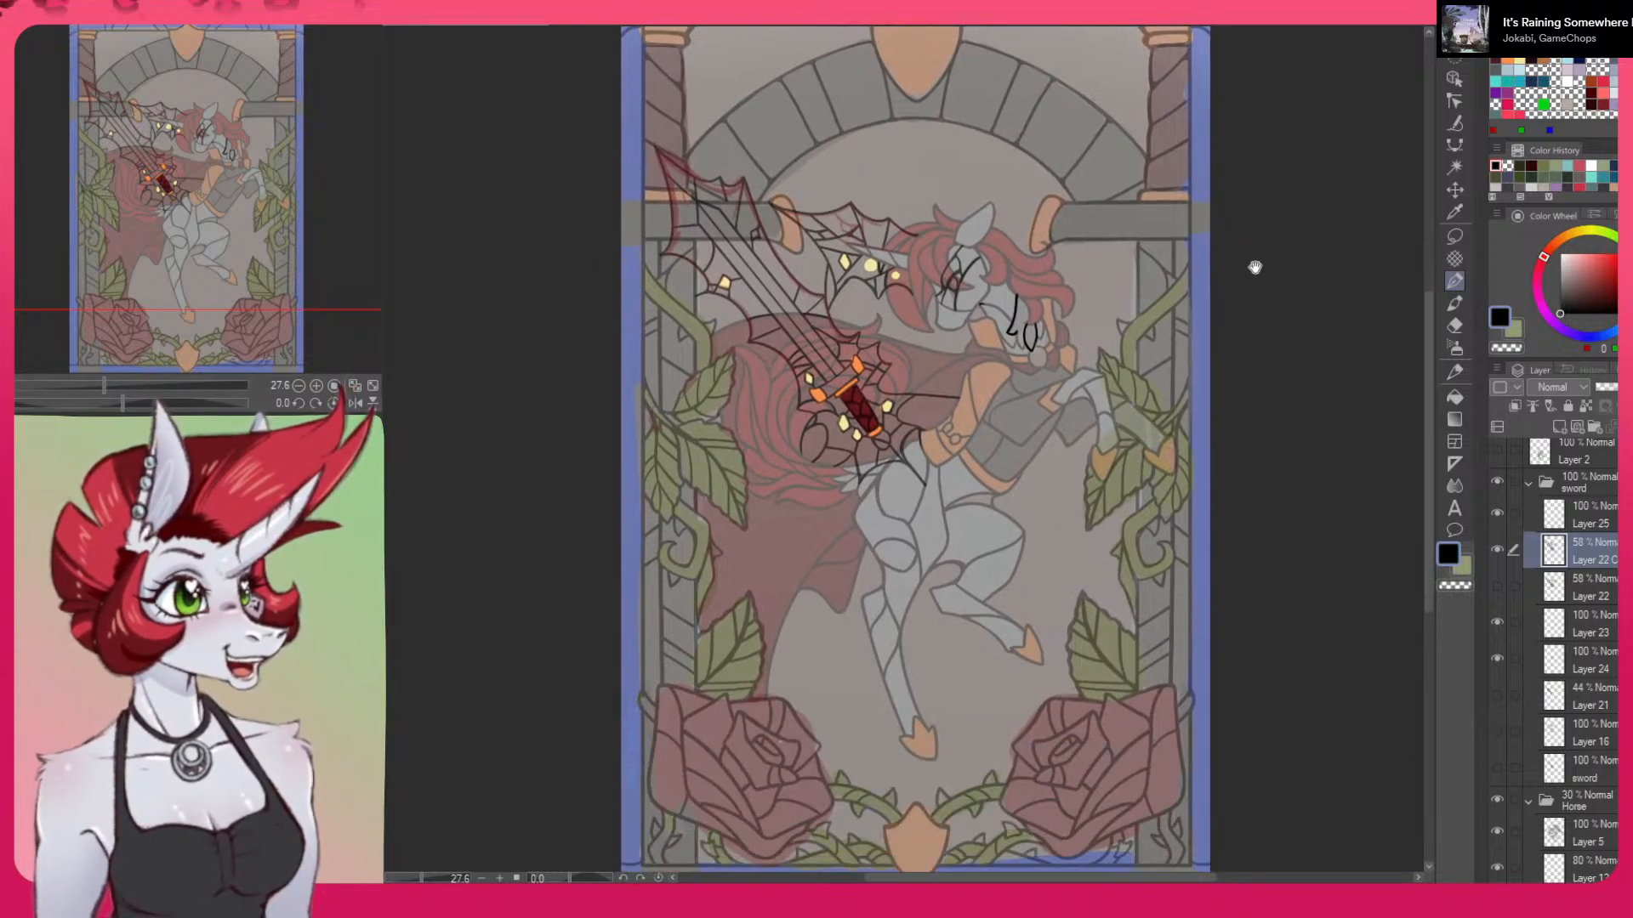
pyautogui.moveTo(1262, 394); pyautogui.dragTo(1254, 295)
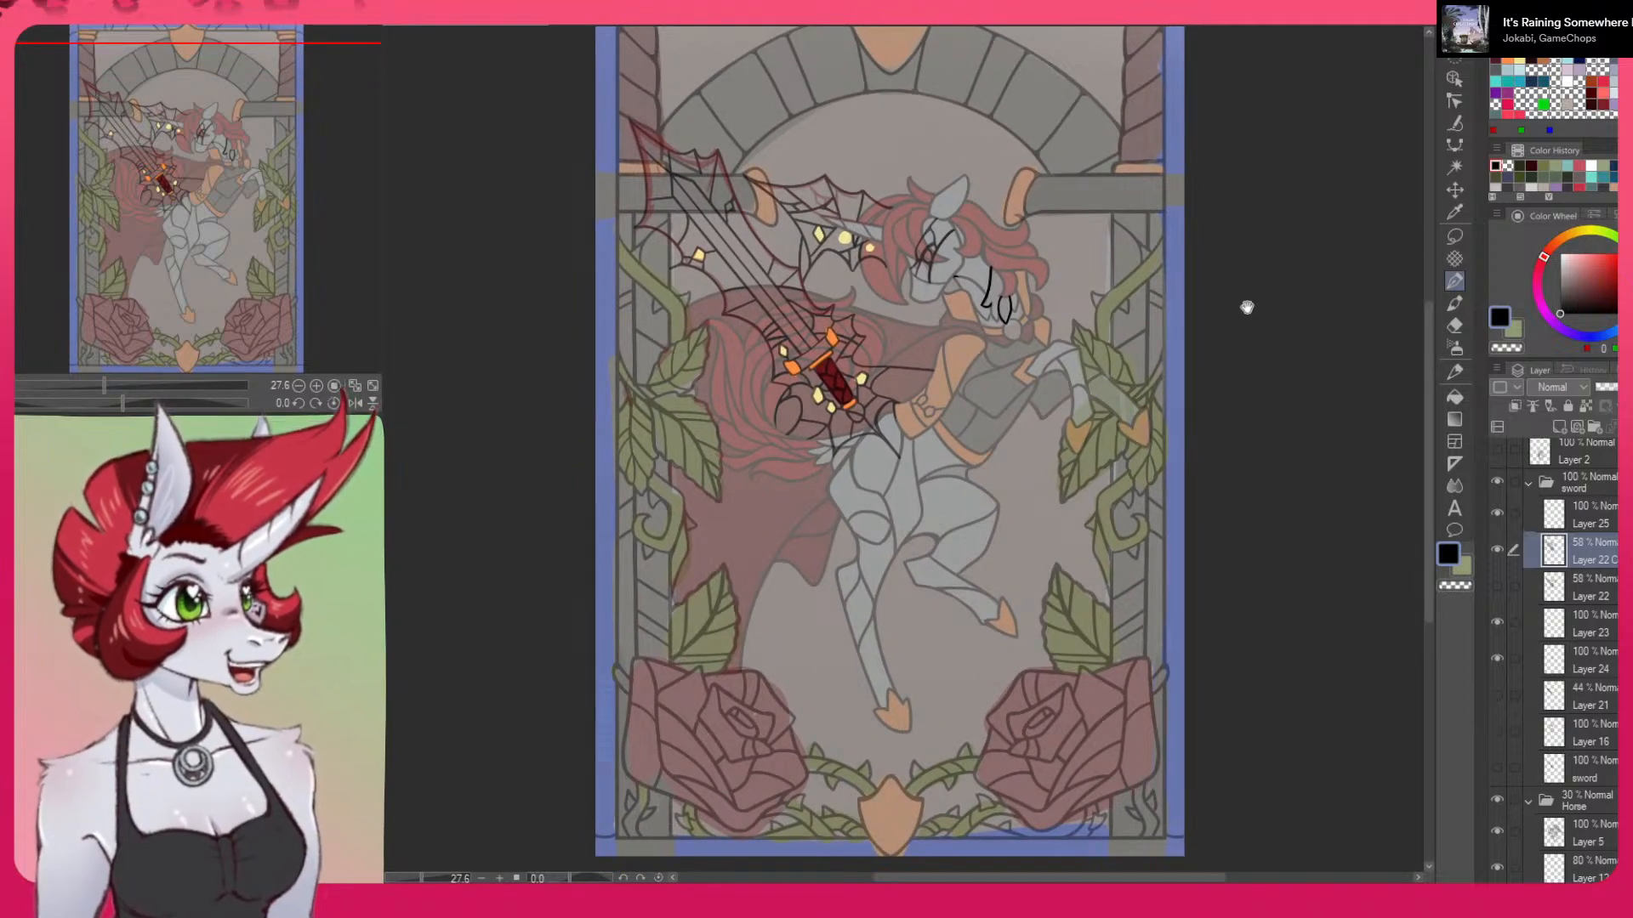
pyautogui.scroll(-2, 1279, 523)
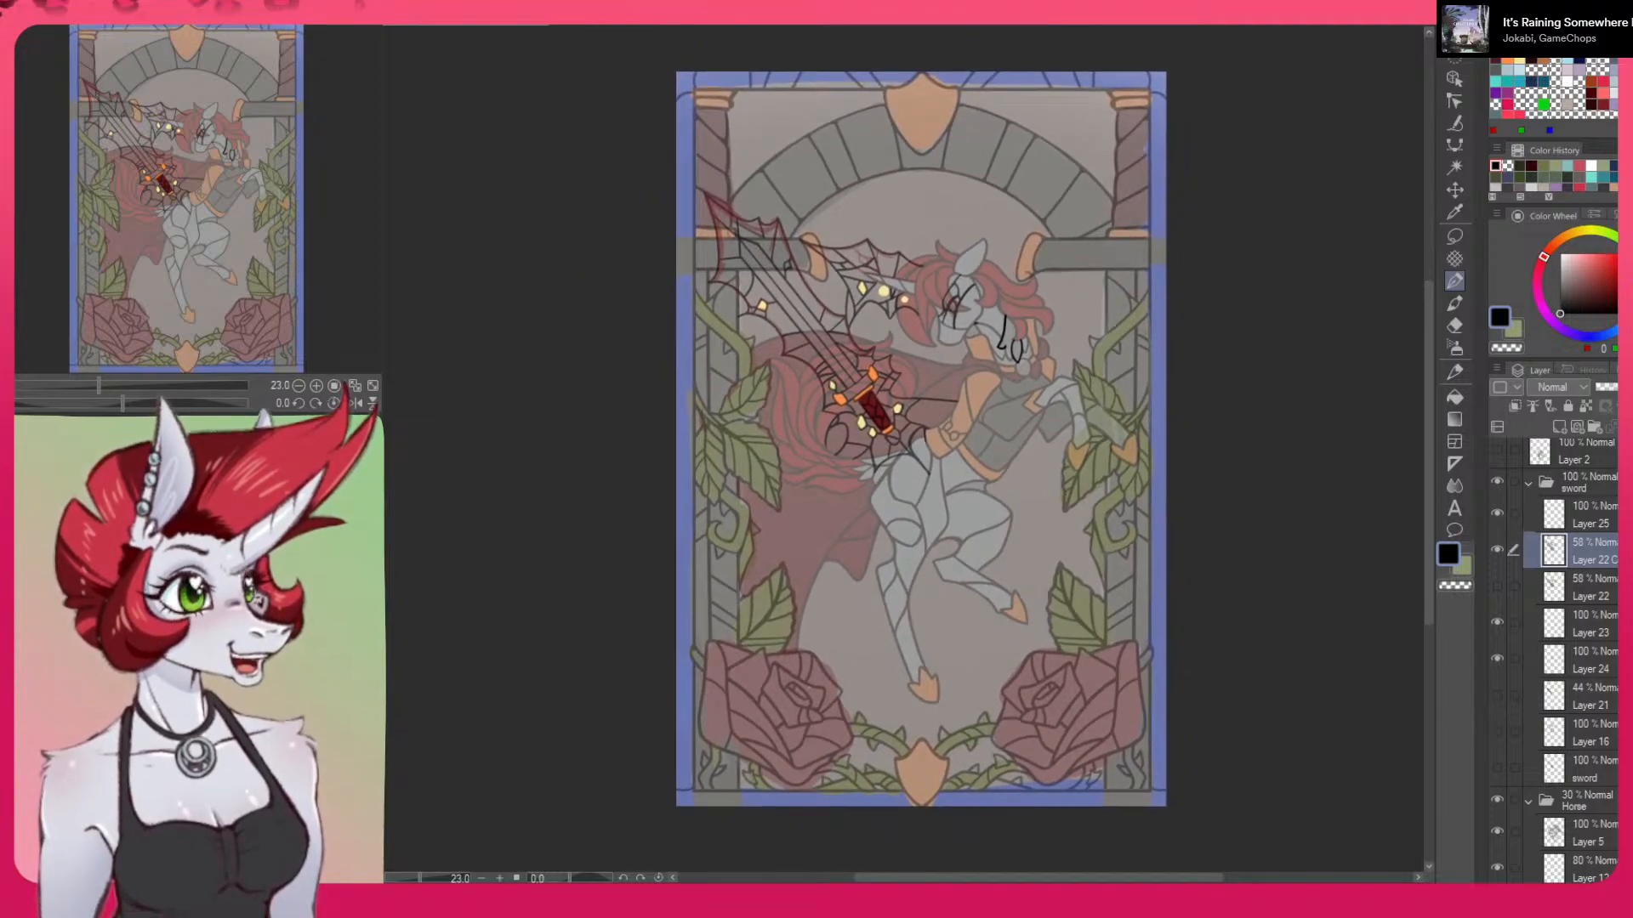
pyautogui.scroll(-10, 1554, 661)
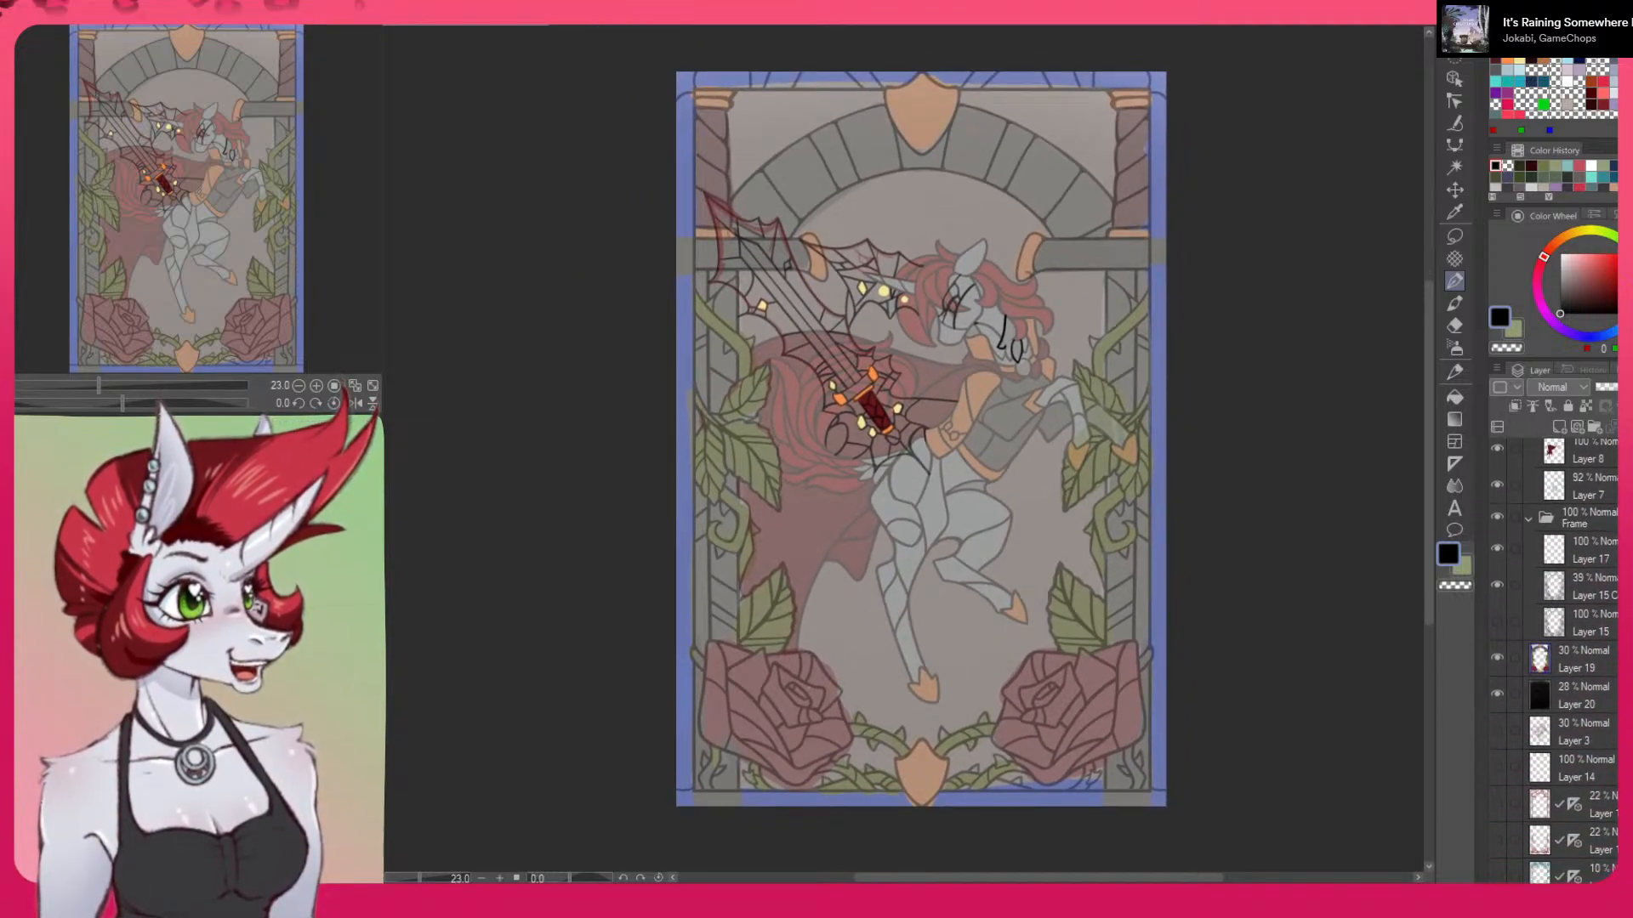
pyautogui.click(1582, 587)
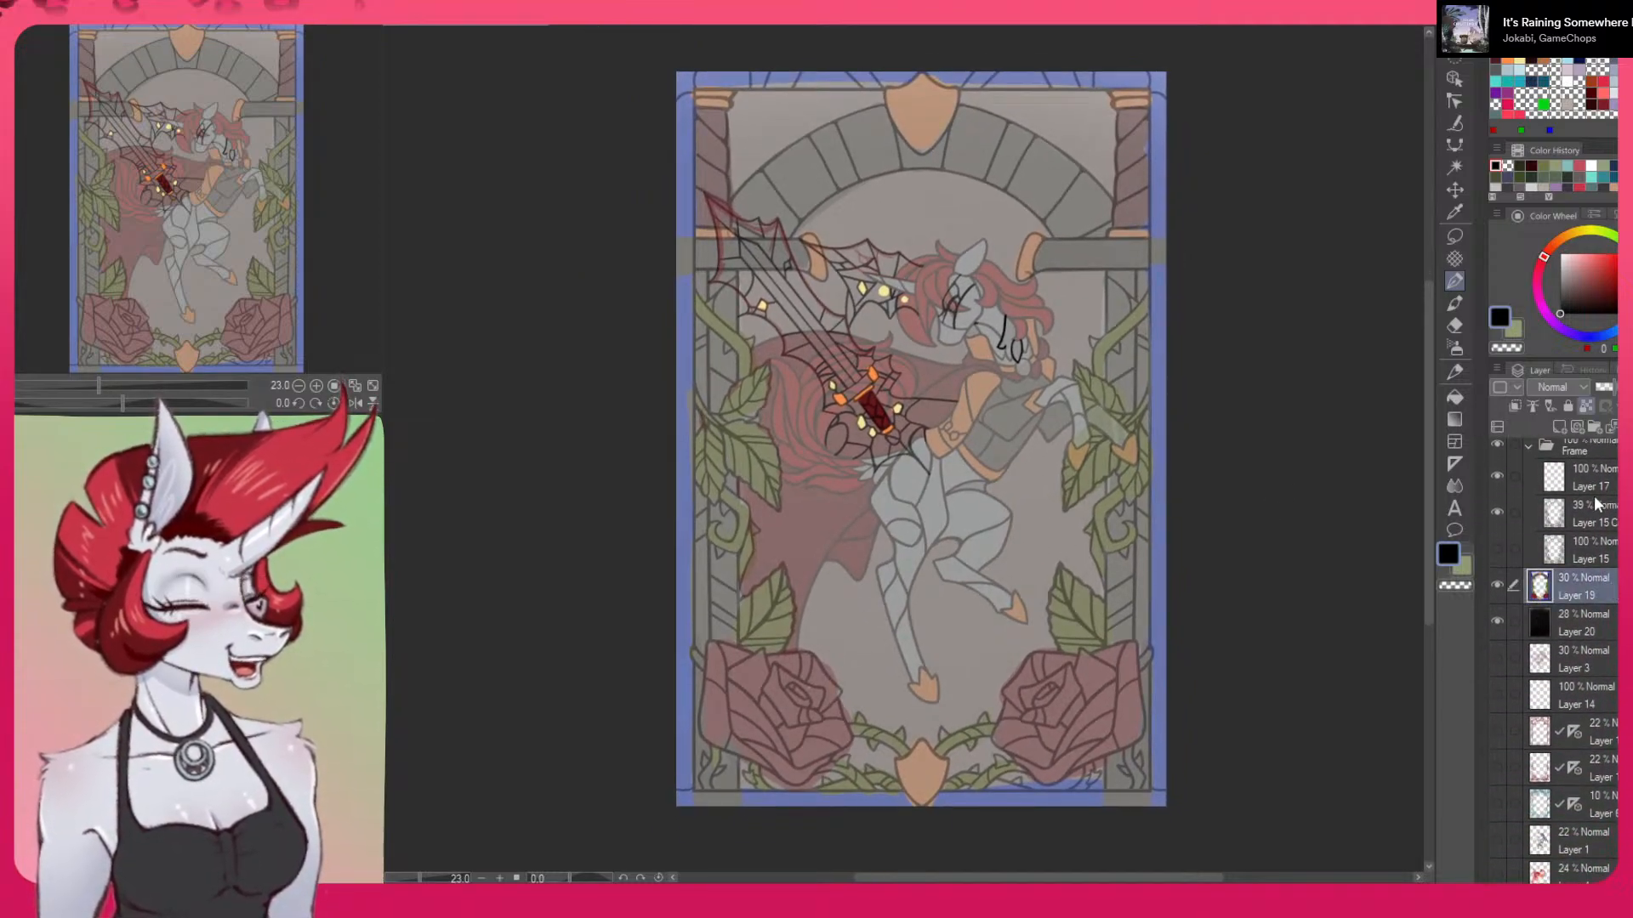
pyautogui.click(1558, 425)
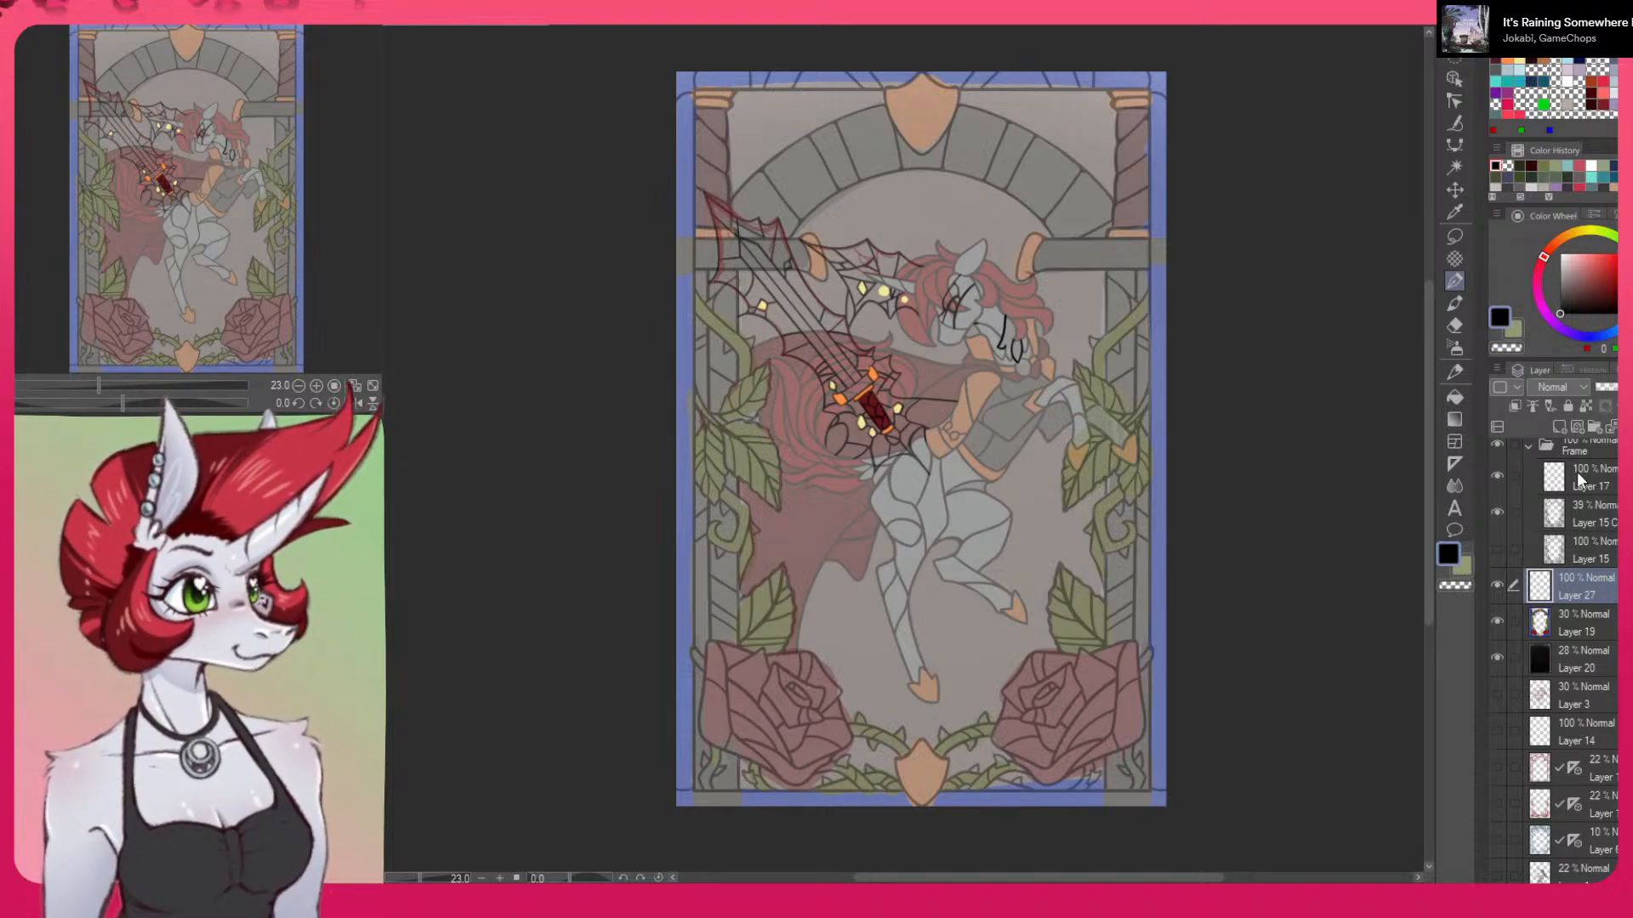
# Lower the opacity of Layer 19, the frame's colour layer, to 8%
pyautogui.click(1496, 621)
pyautogui.click(1496, 620)
pyautogui.click(1584, 621)
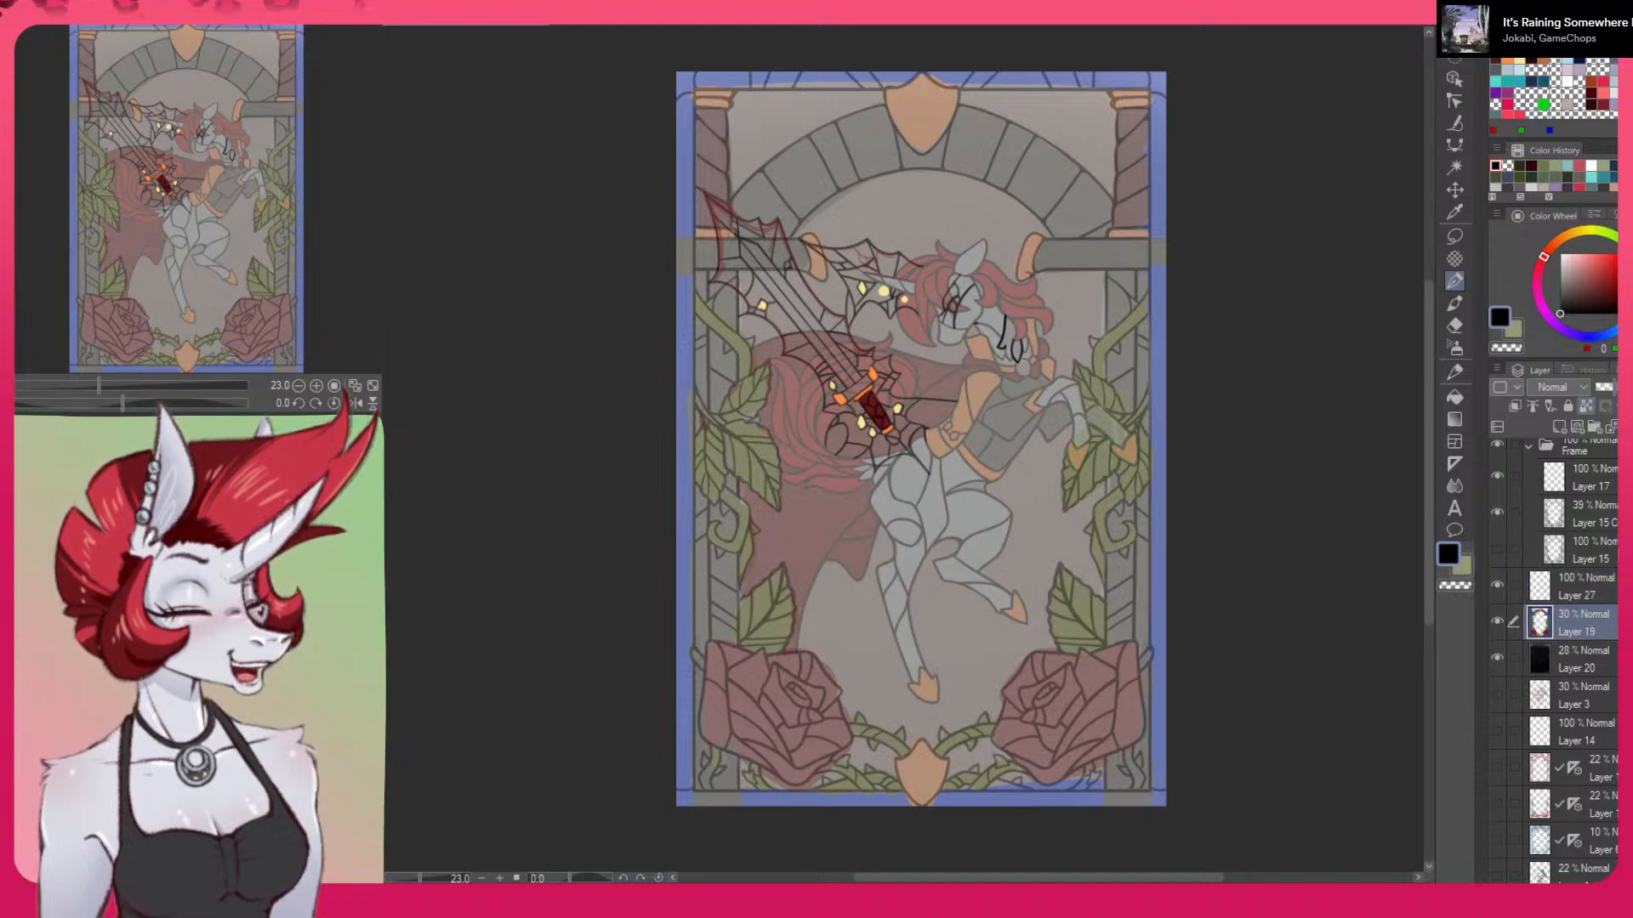
pyautogui.moveTo(1614, 387); pyautogui.dragTo(1603, 391)
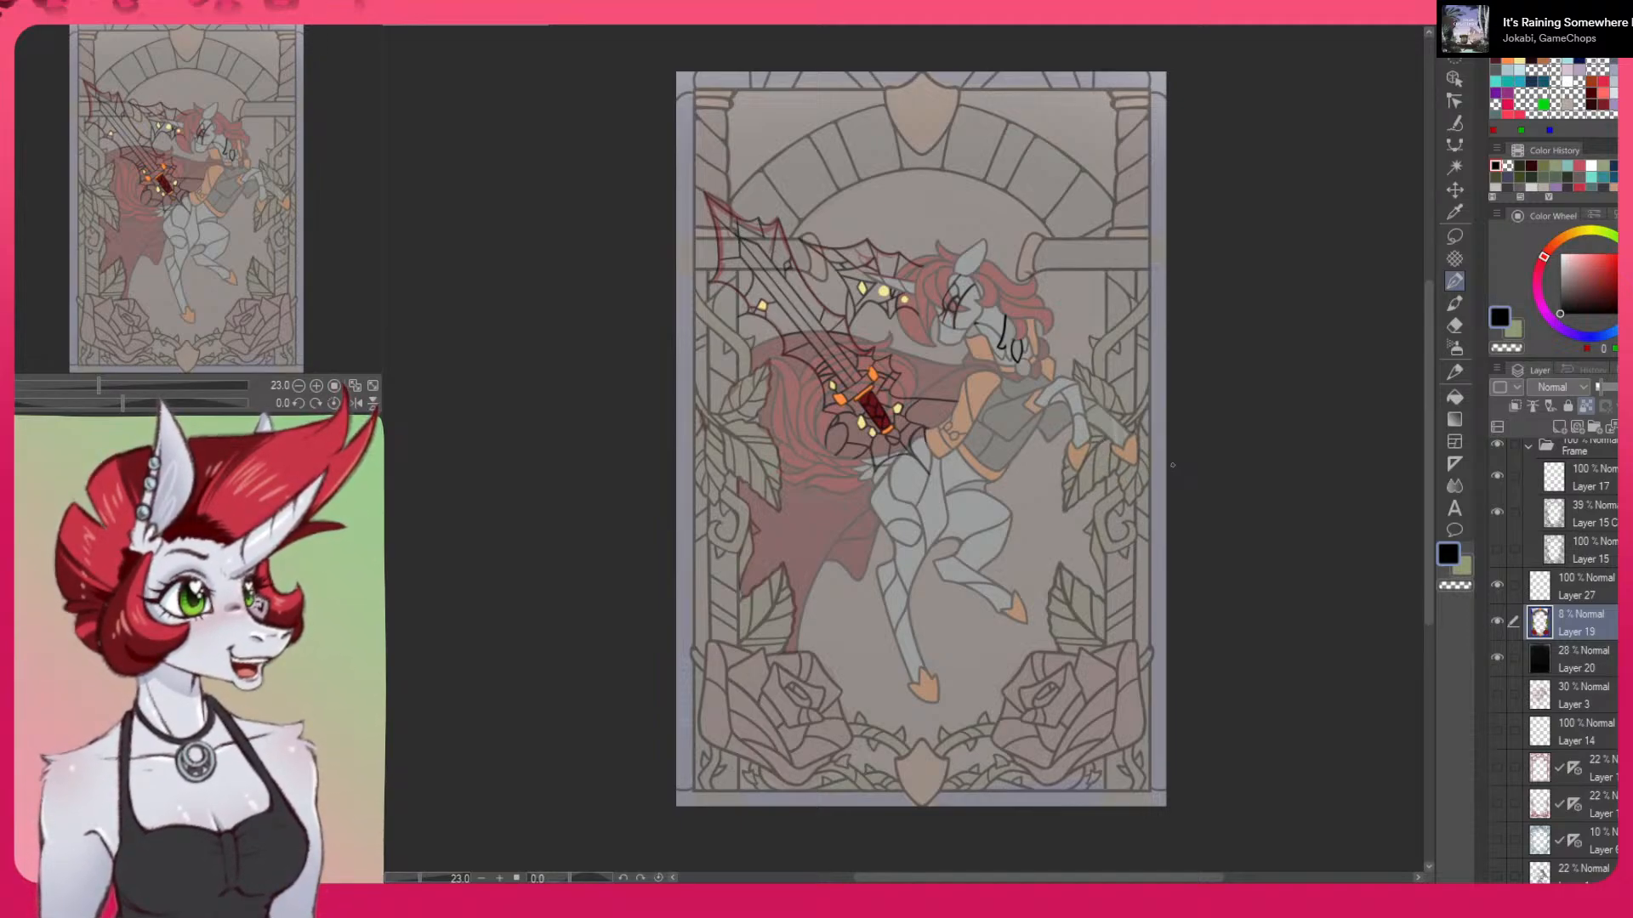
# Raise the opacity of the Horse folder to 100%
pyautogui.scroll(3, 1175, 438)
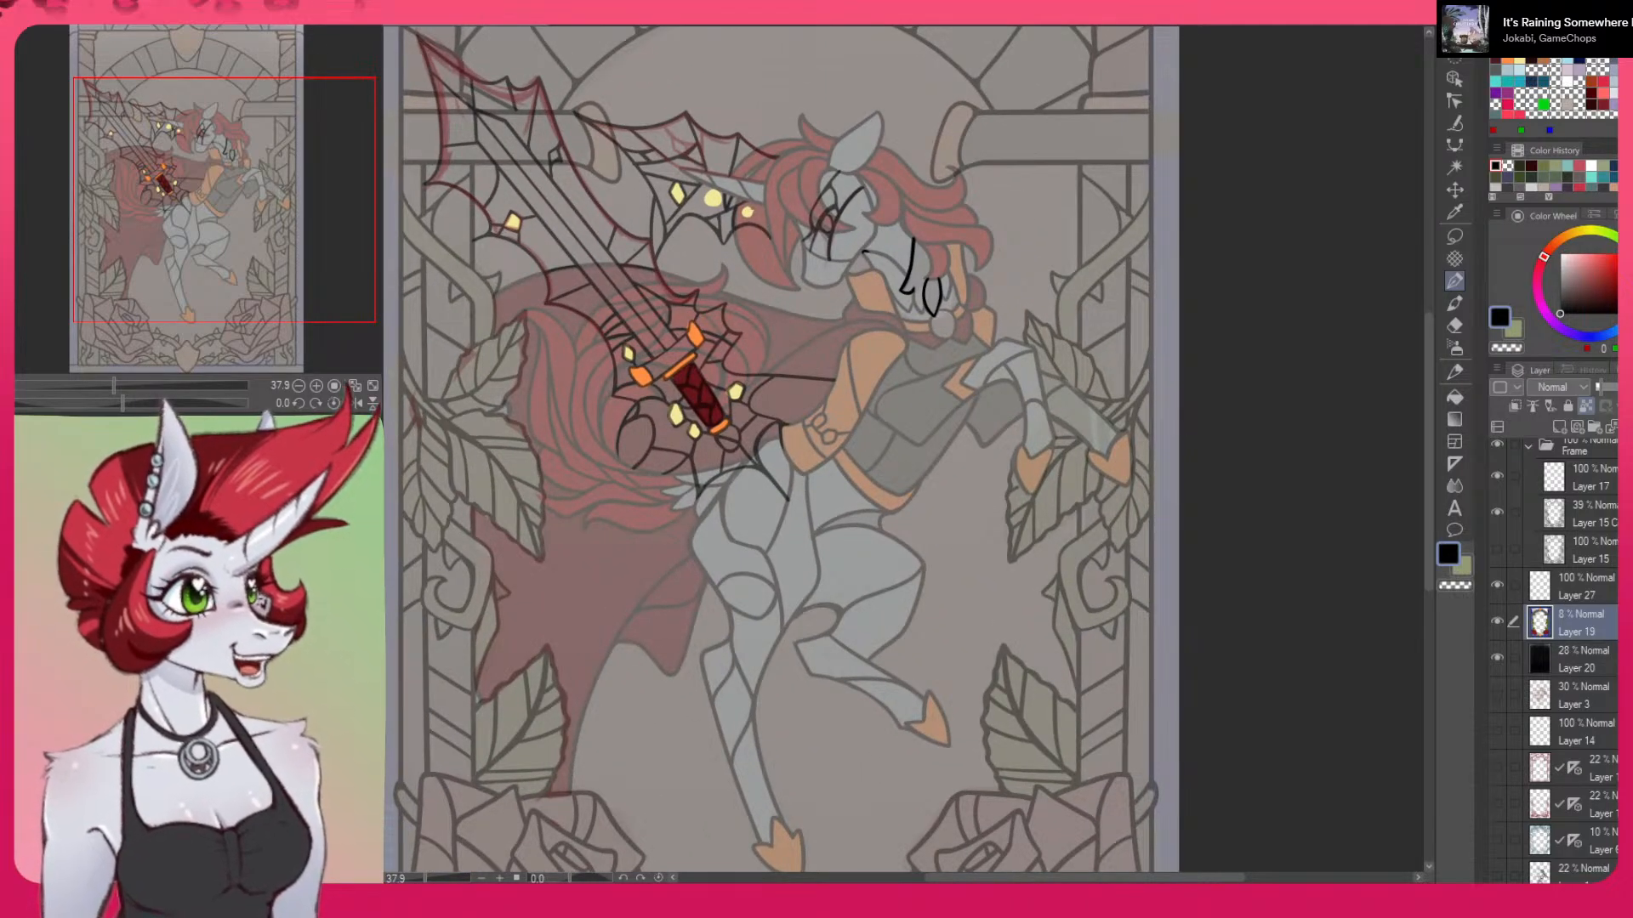
pyautogui.scroll(-5, 1556, 664)
pyautogui.click(1514, 629)
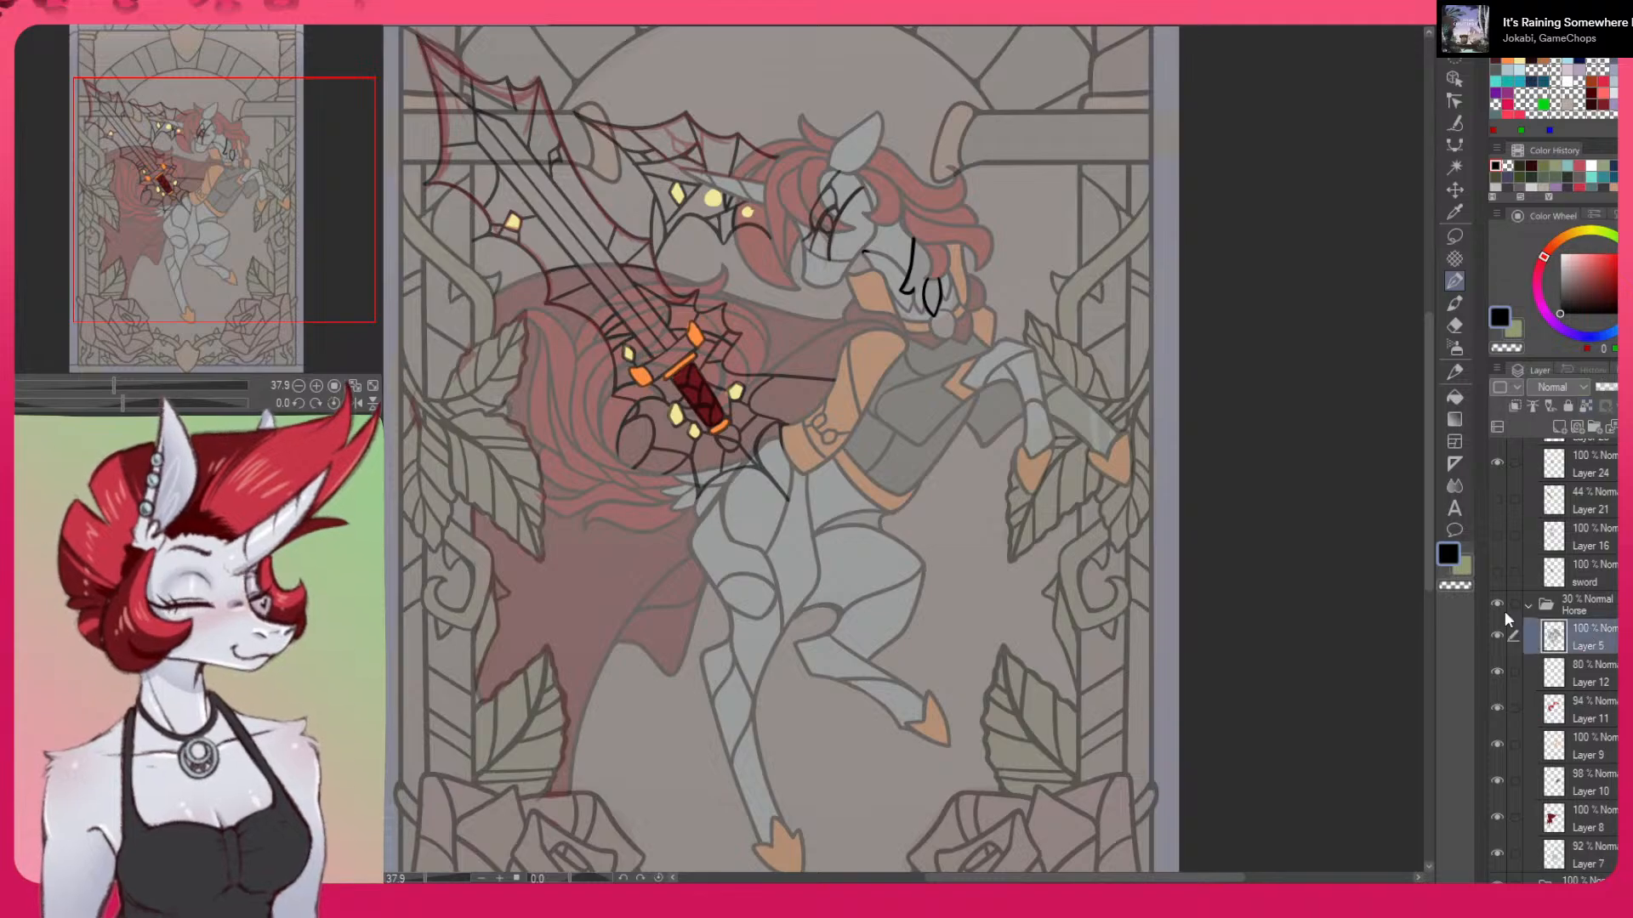
pyautogui.click(1496, 634)
pyautogui.click(1497, 633)
pyautogui.click(1498, 635)
pyautogui.click(1498, 634)
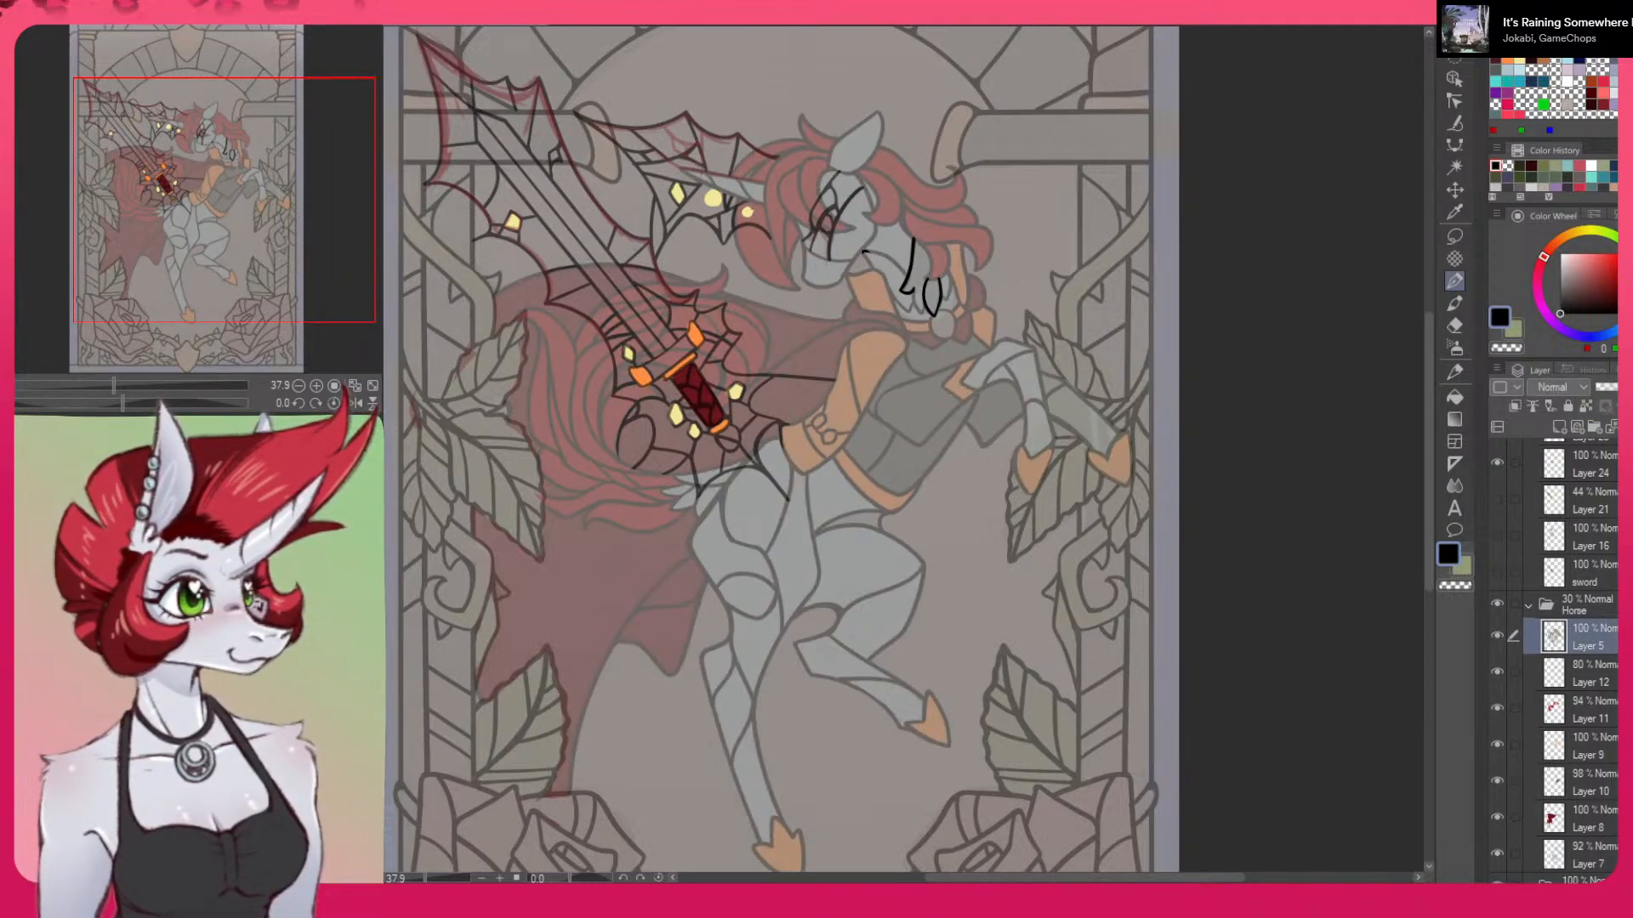
pyautogui.click(1581, 604)
pyautogui.moveTo(1614, 396); pyautogui.dragTo(1629, 389)
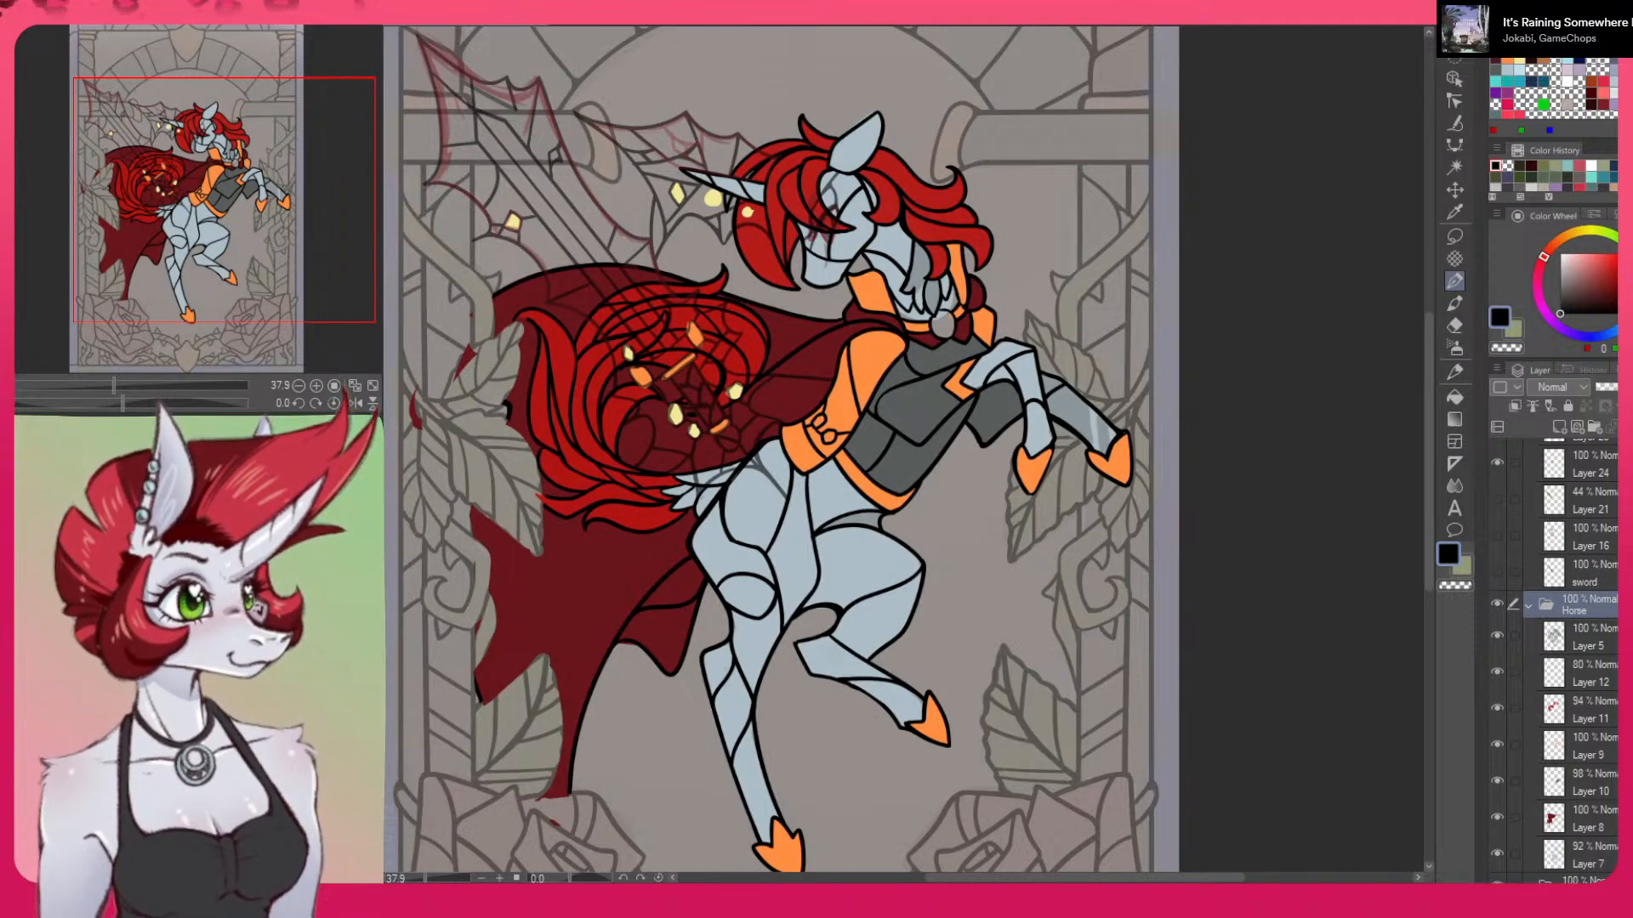
# Duplicate Layer 5, the horse's line art, hide the original layer and choose the transparent colour for erasing
pyautogui.scroll(5, 1556, 663)
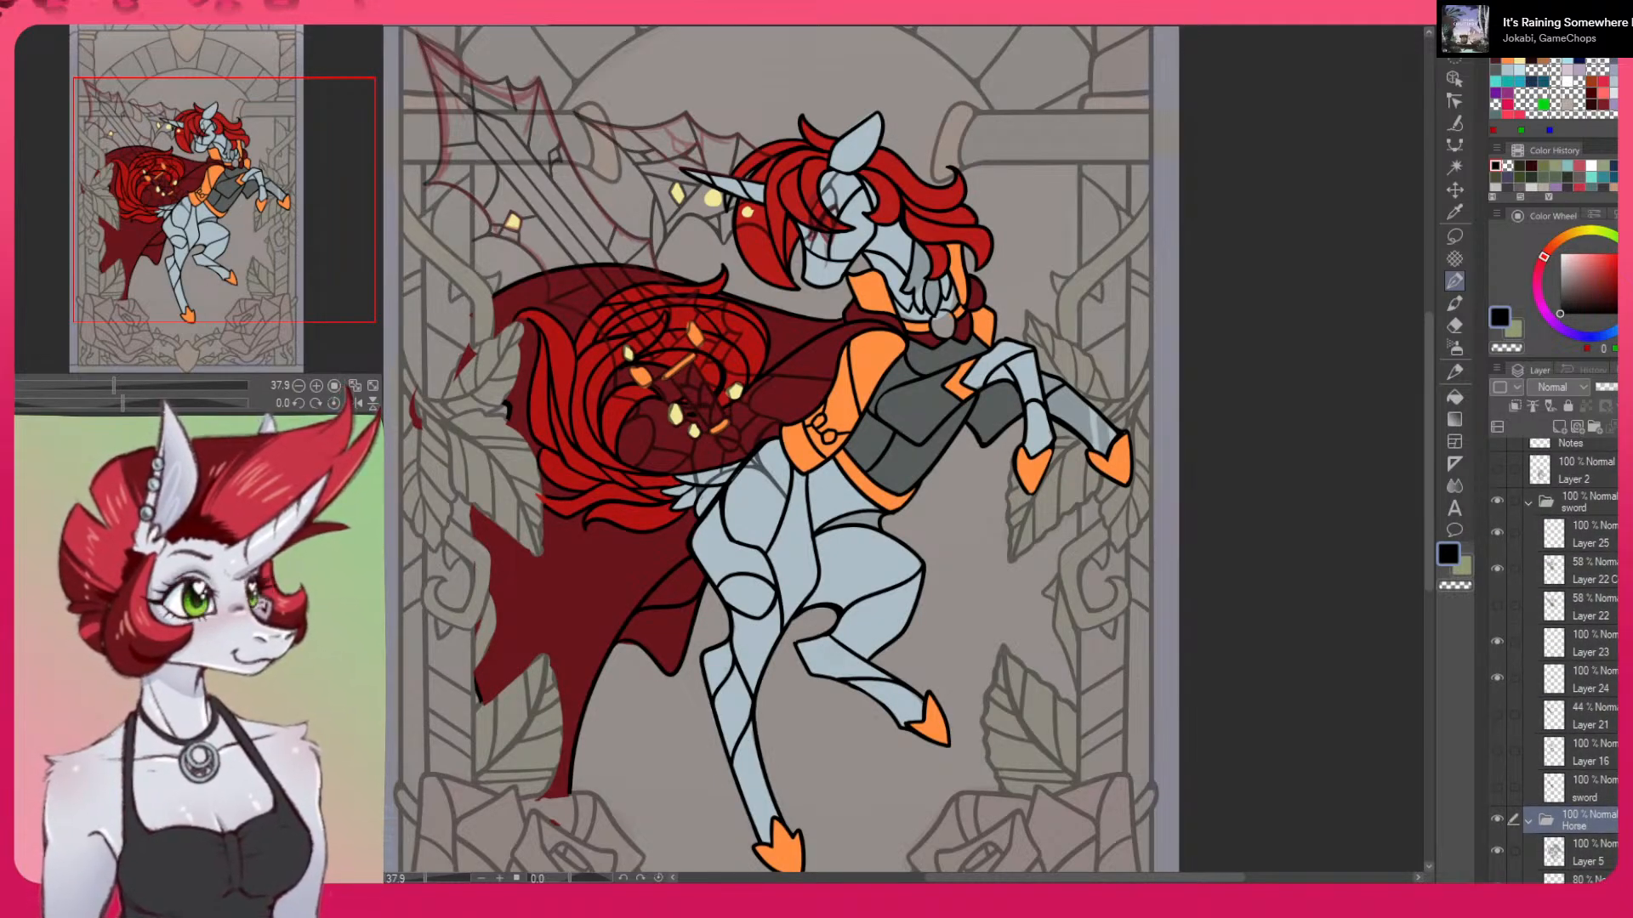
pyautogui.scroll(-5, 1556, 663)
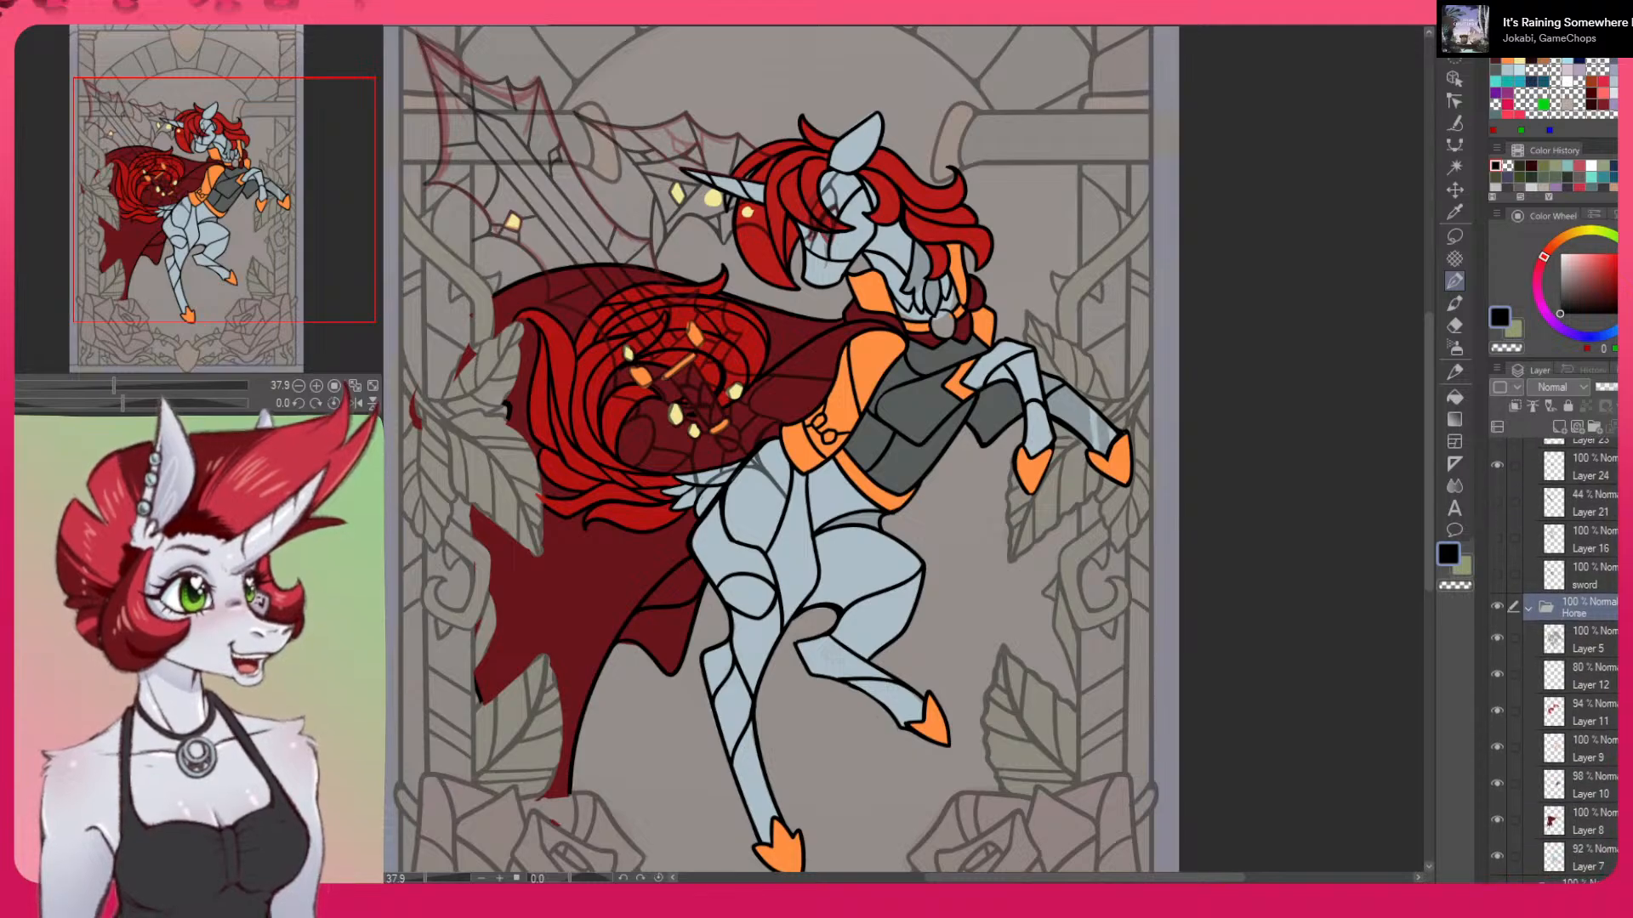
pyautogui.click(1582, 615)
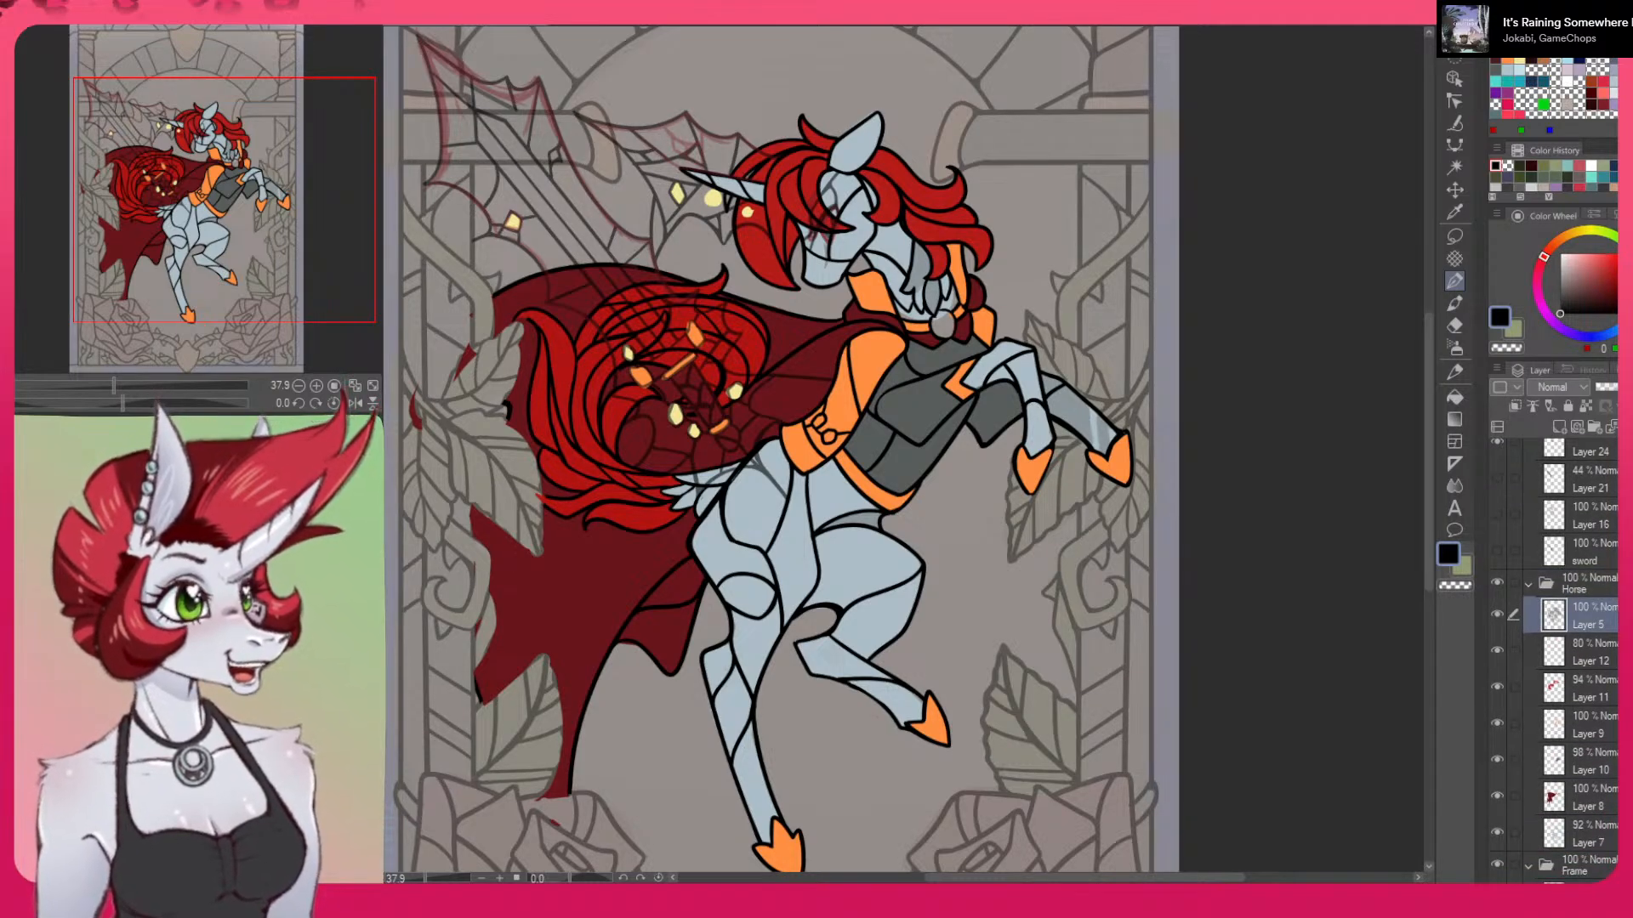
pyautogui.click(450, 25)
pyautogui.click(510, 167)
pyautogui.click(1497, 651)
pyautogui.click(1455, 585)
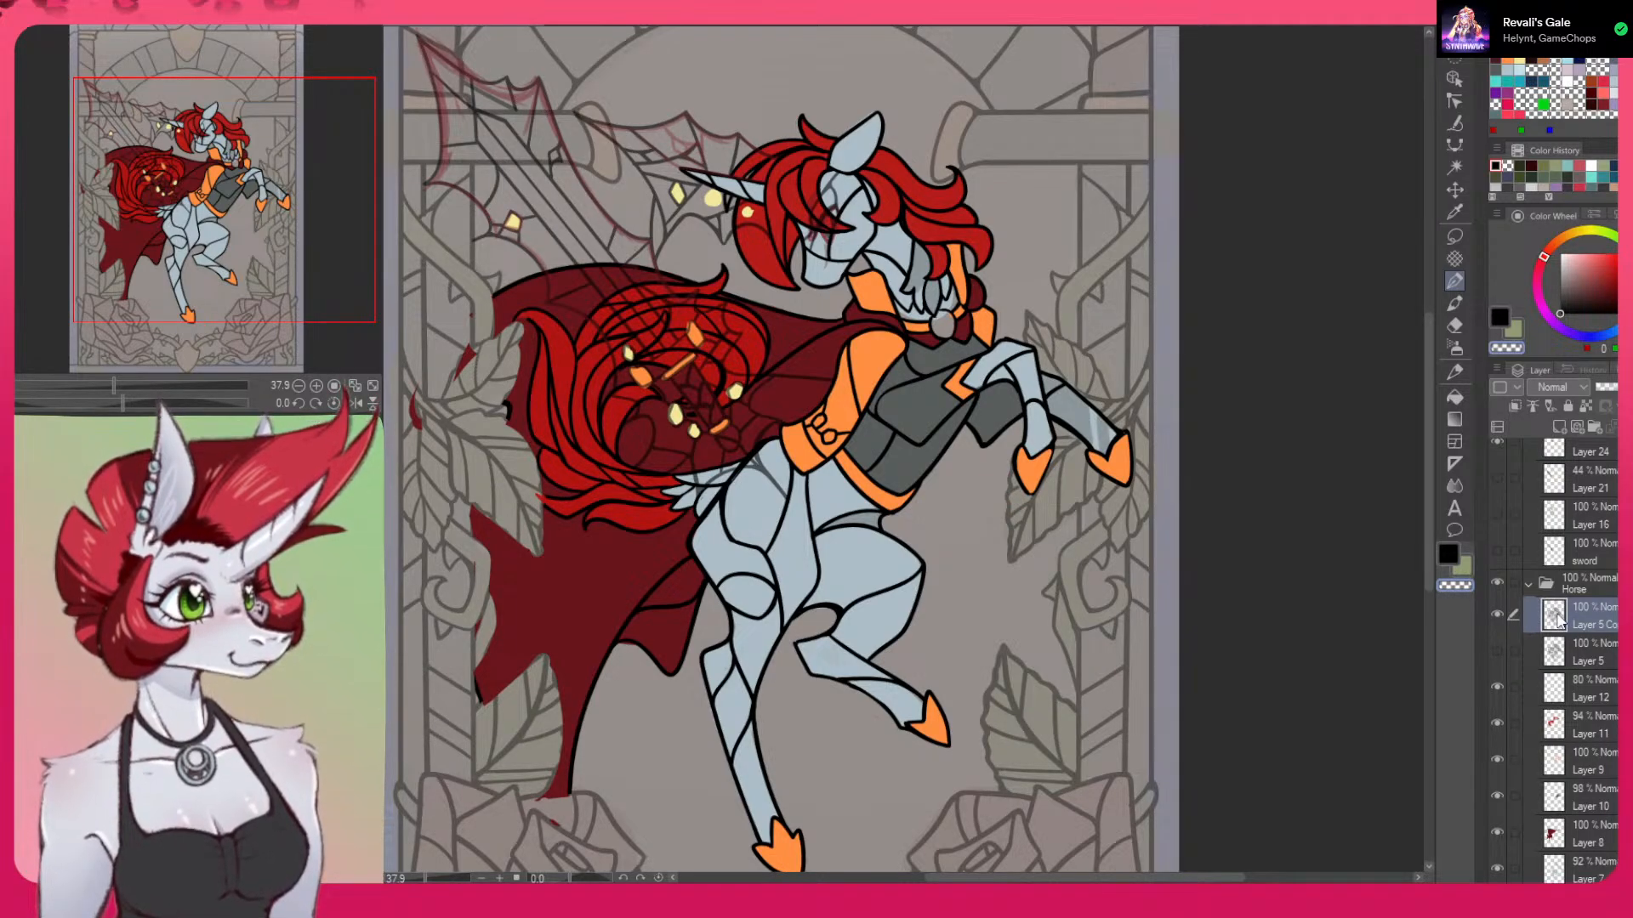
# Compare the horse artwork with the copied line-art layer hidden and shown, including the area where the sword crosses the tail
pyautogui.click(1495, 611)
pyautogui.click(1495, 611)
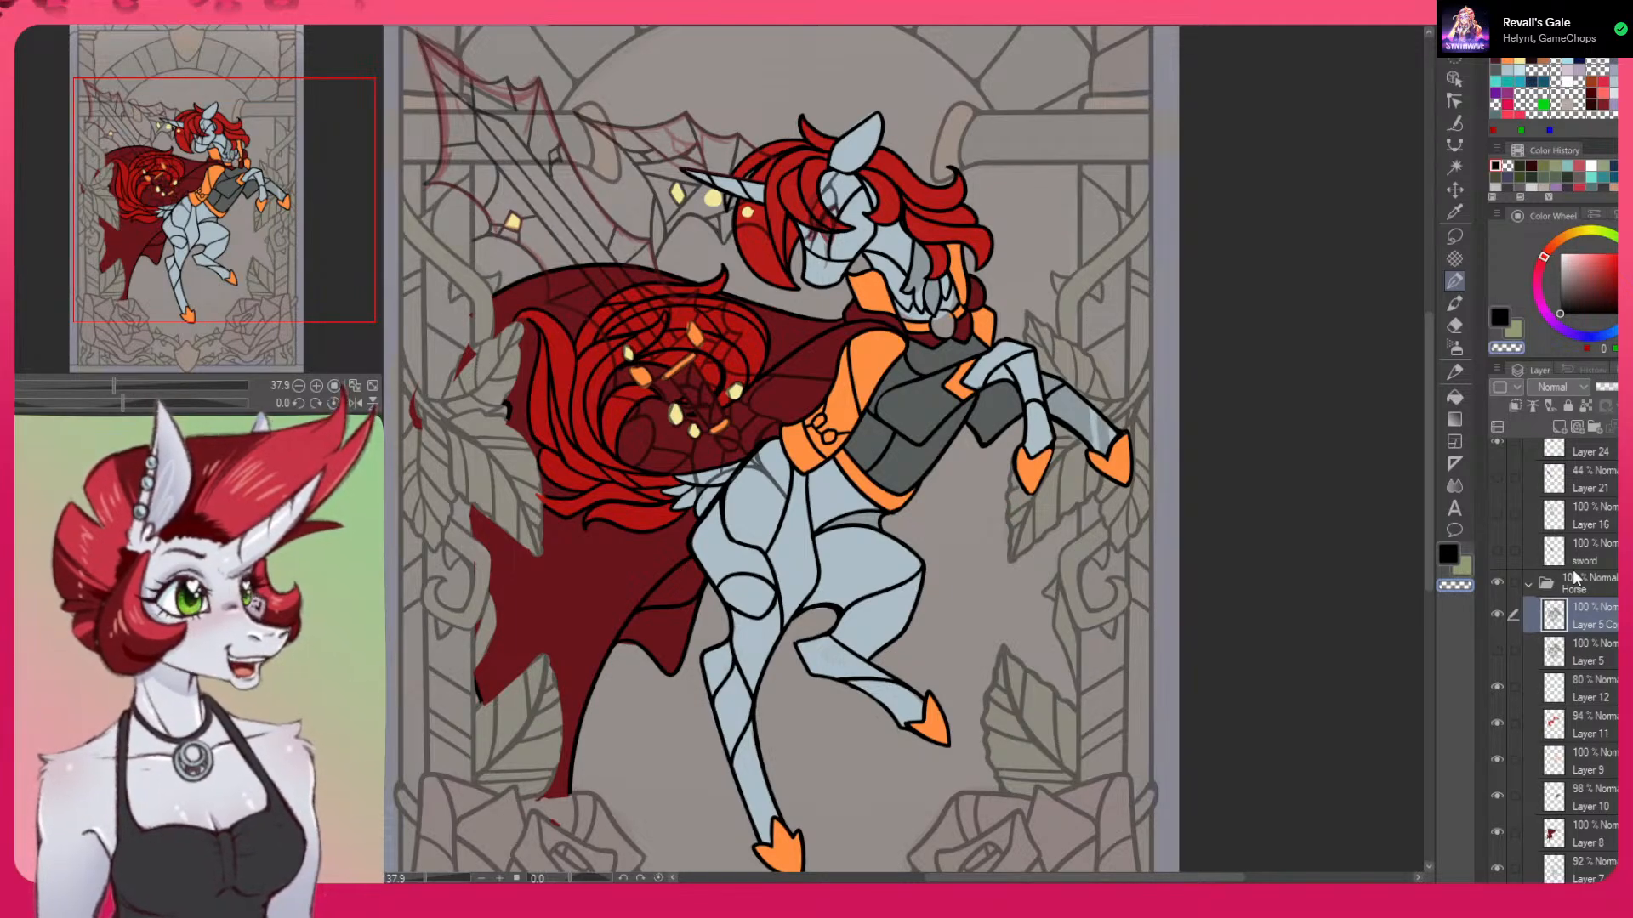
pyautogui.click(1499, 612)
pyautogui.click(1500, 612)
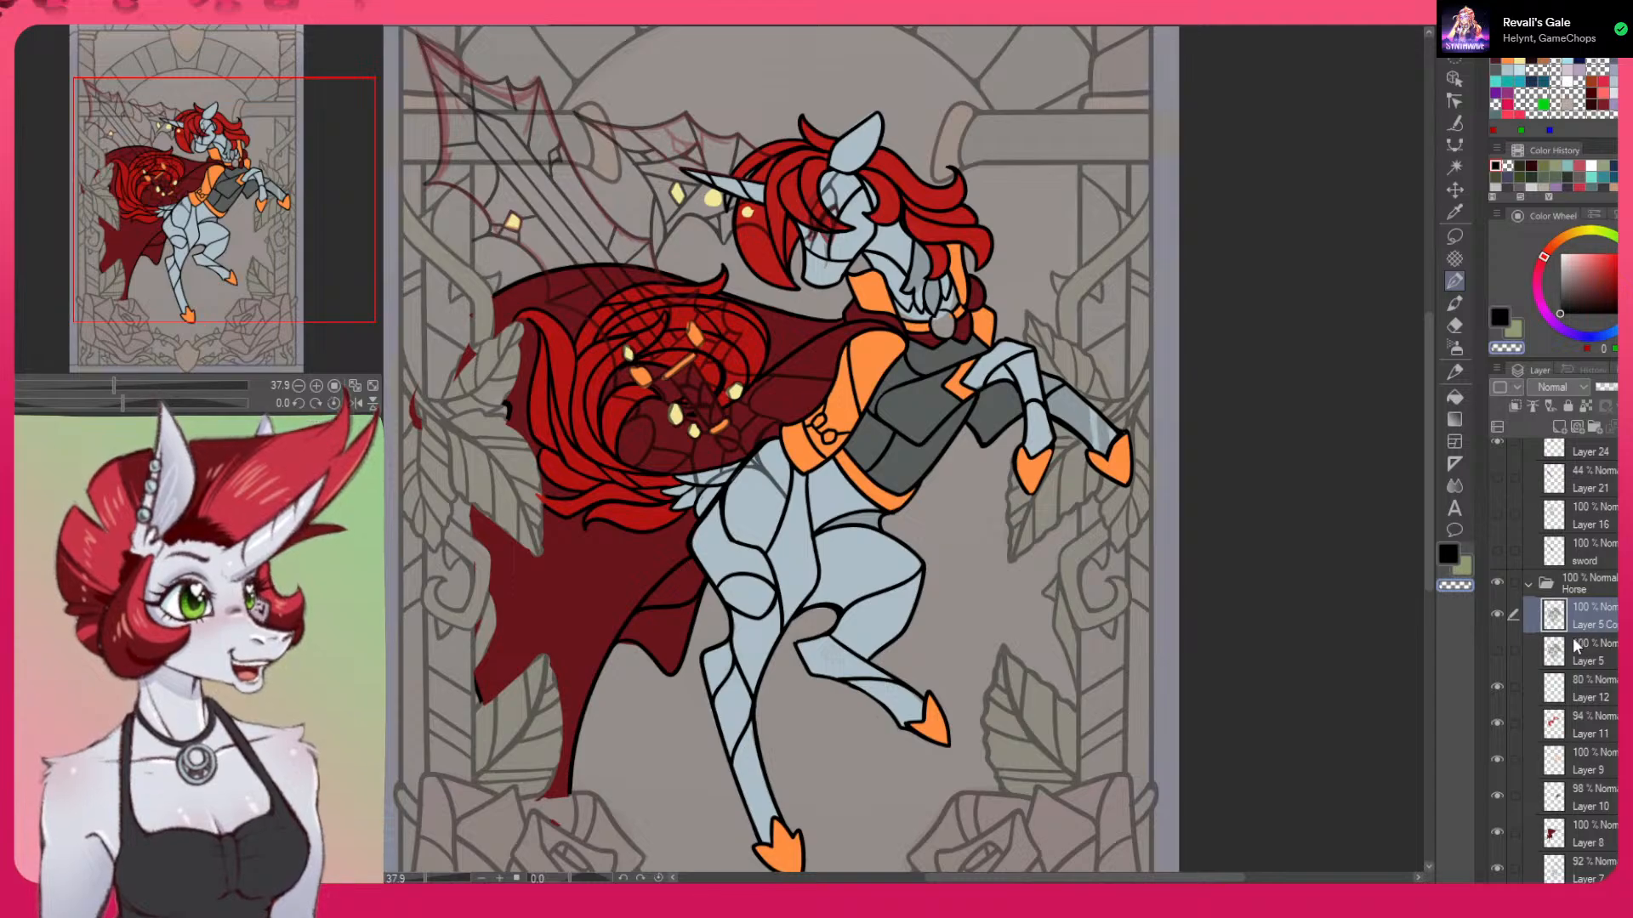
pyautogui.click(1495, 614)
pyautogui.click(1493, 614)
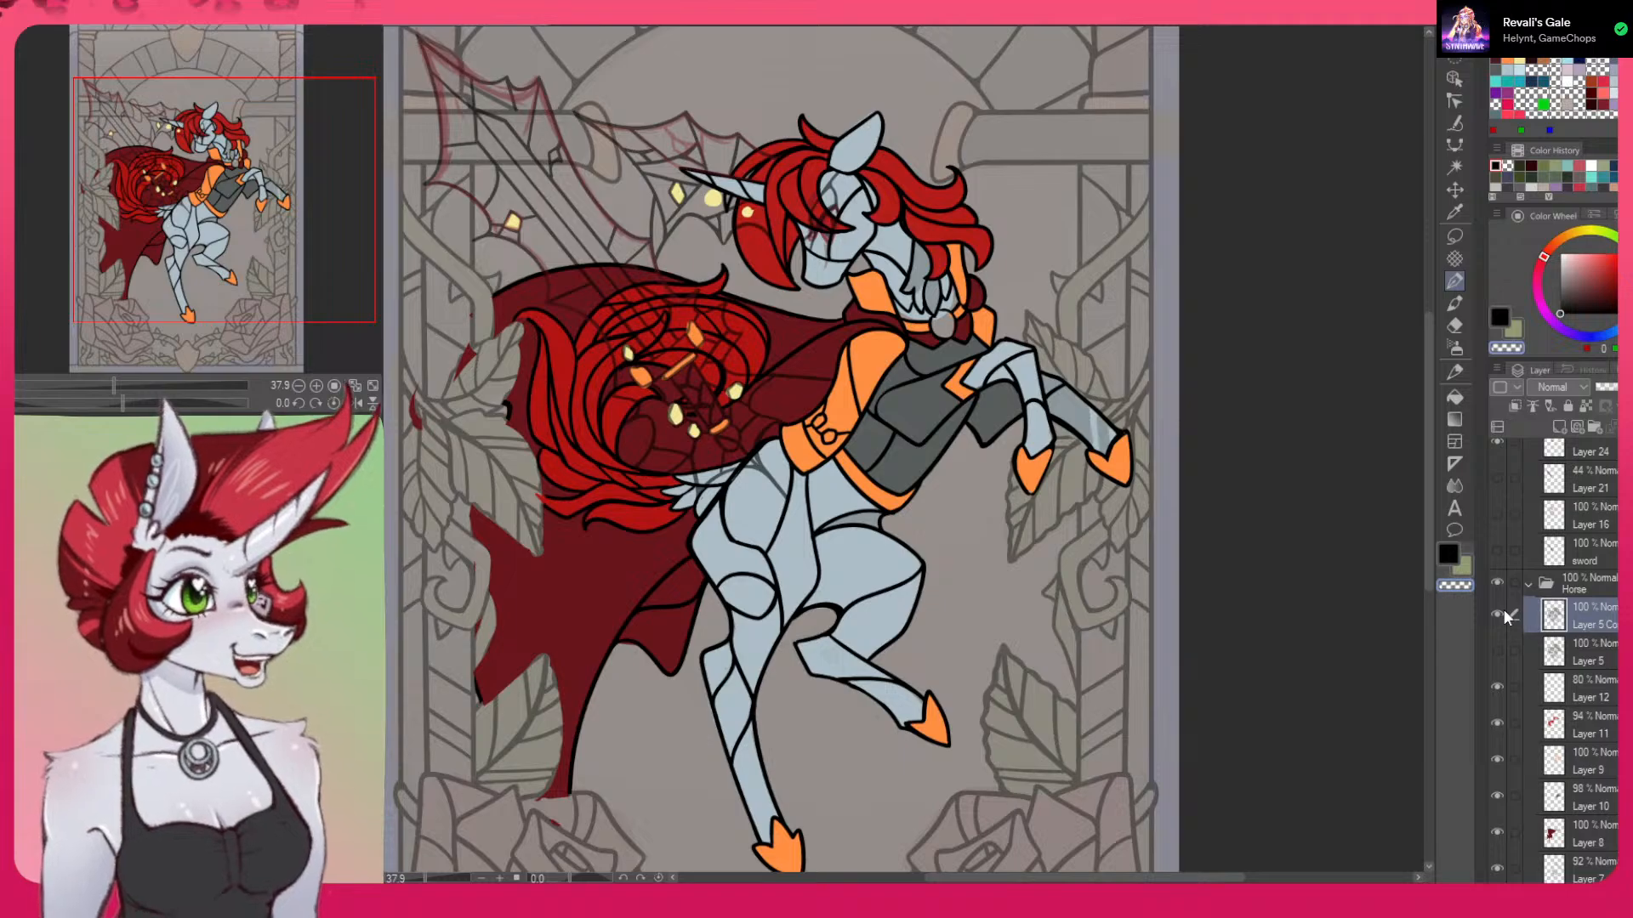
pyautogui.click(1497, 612)
pyautogui.click(1498, 613)
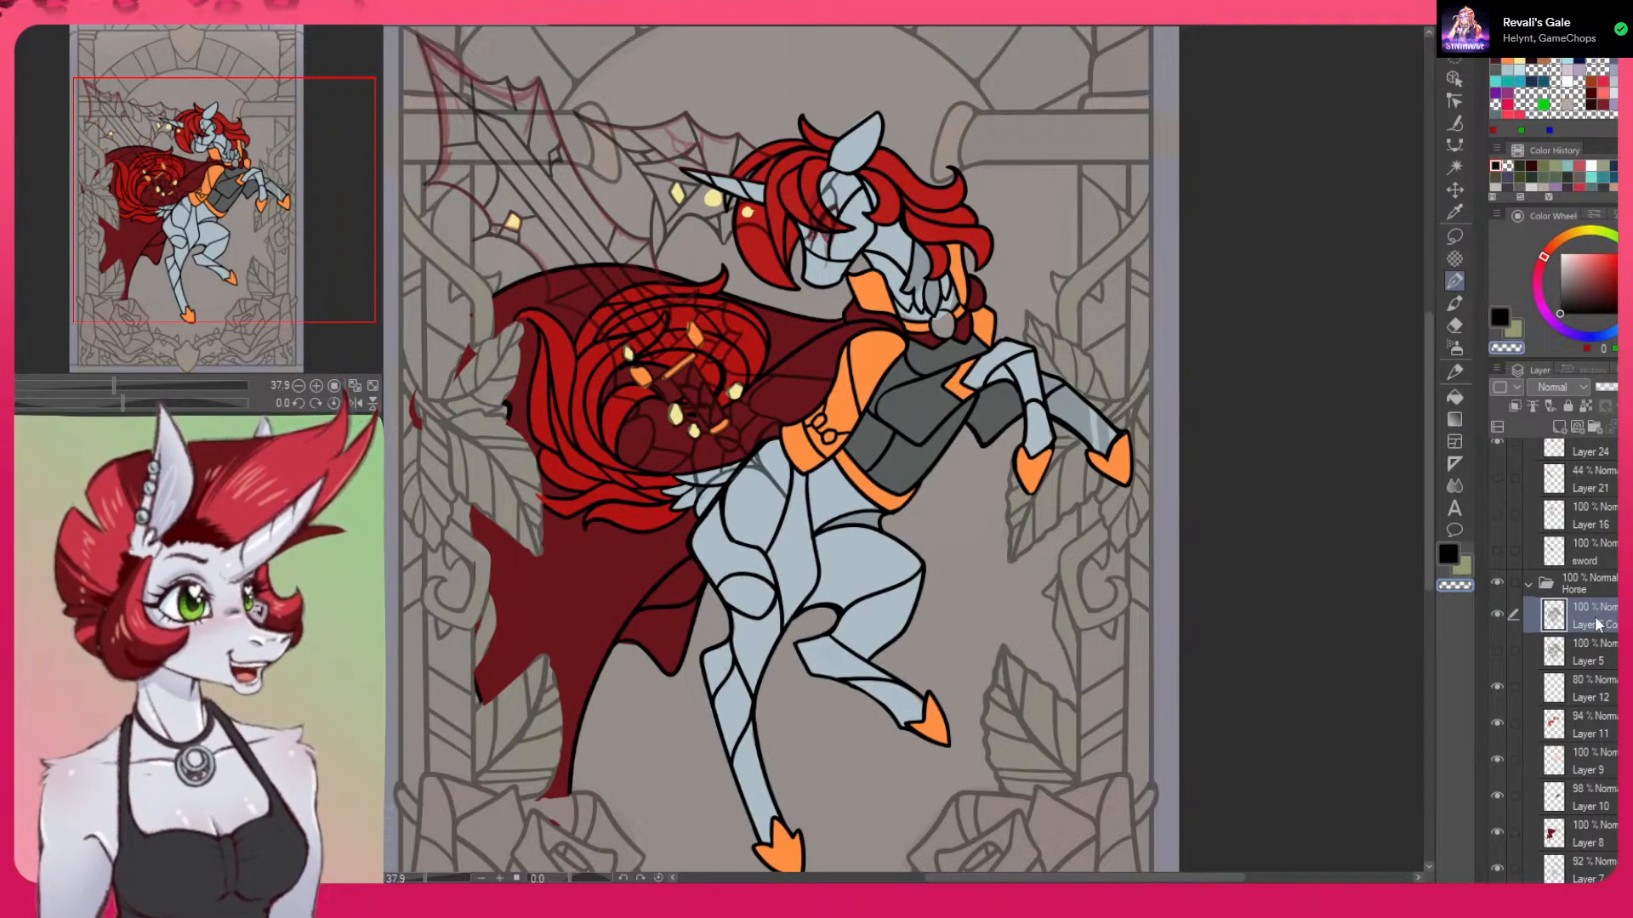
pyautogui.moveTo(1202, 273); pyautogui.dragTo(1264, 474)
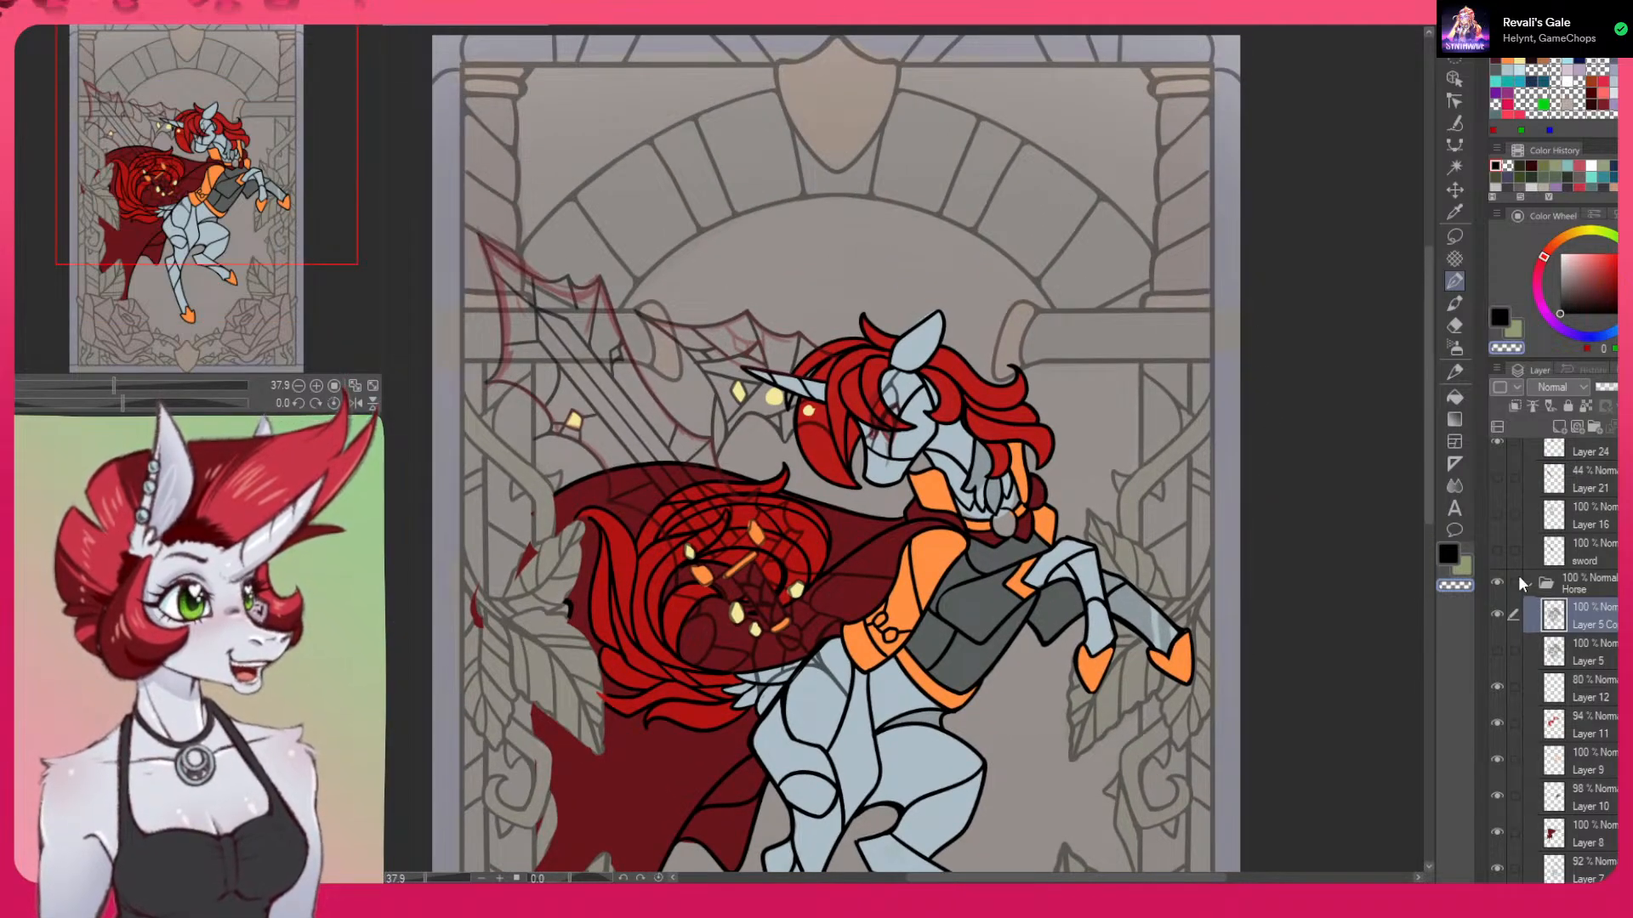
pyautogui.click(1496, 612)
pyautogui.click(1496, 612)
pyautogui.moveTo(1333, 686); pyautogui.dragTo(1337, 441)
pyautogui.scroll(-2, 1337, 440)
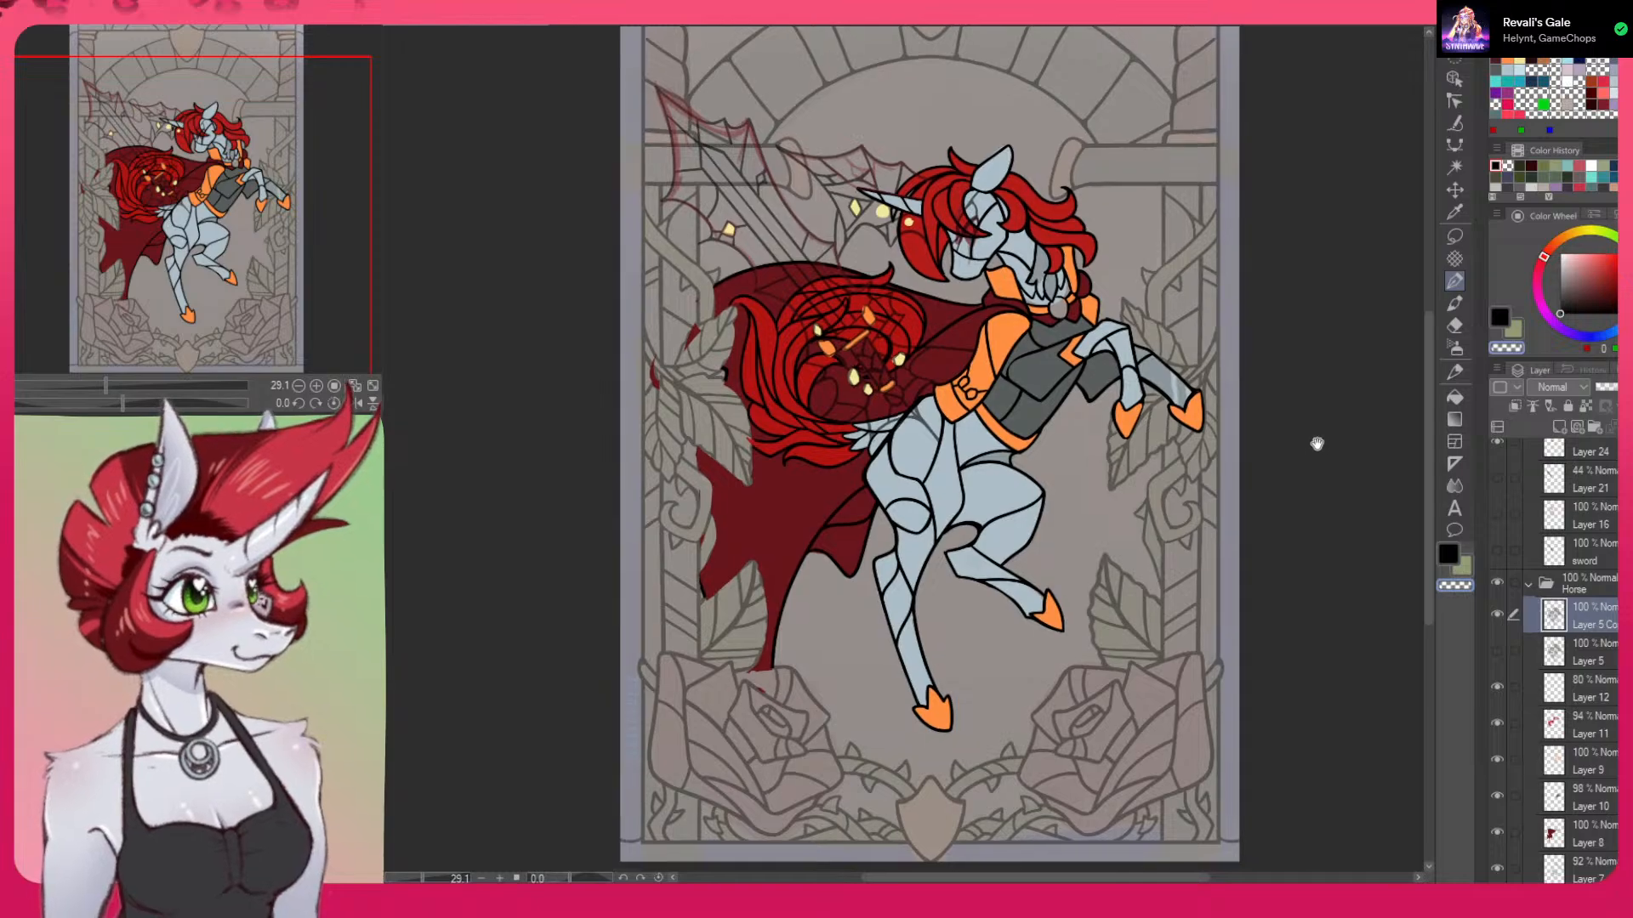
pyautogui.click(1498, 609)
pyautogui.click(1498, 609)
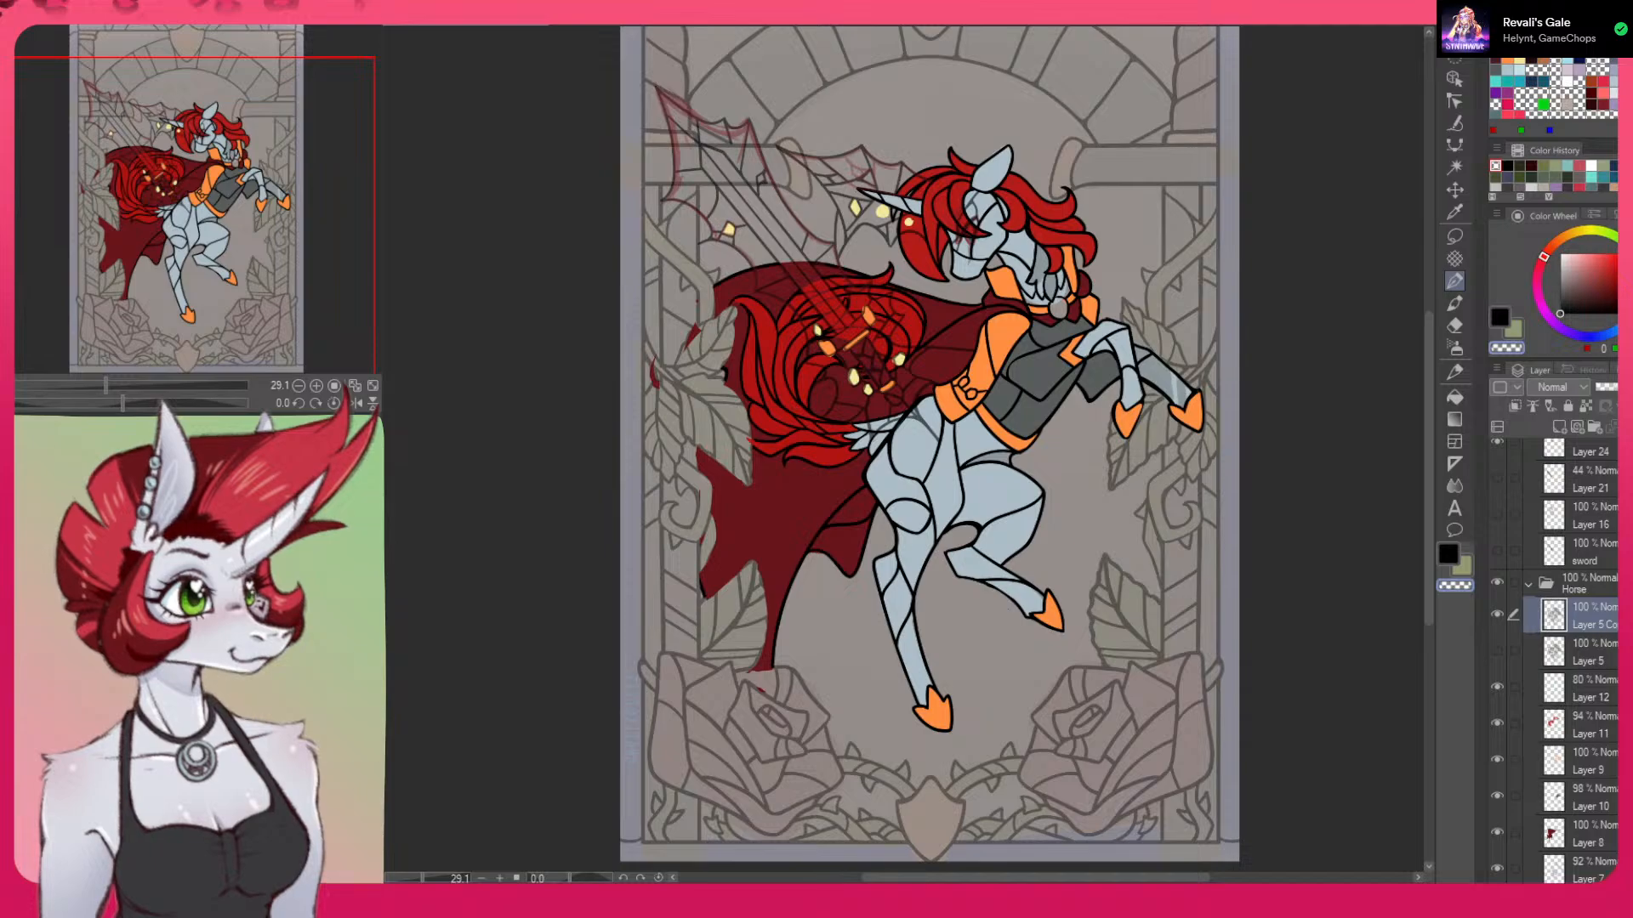
# Check the sword layers' contents and raise the opacity of the Layer 22 copy to 100%
pyautogui.scroll(3, 1515, 548)
pyautogui.click(1497, 585)
pyautogui.click(1497, 585)
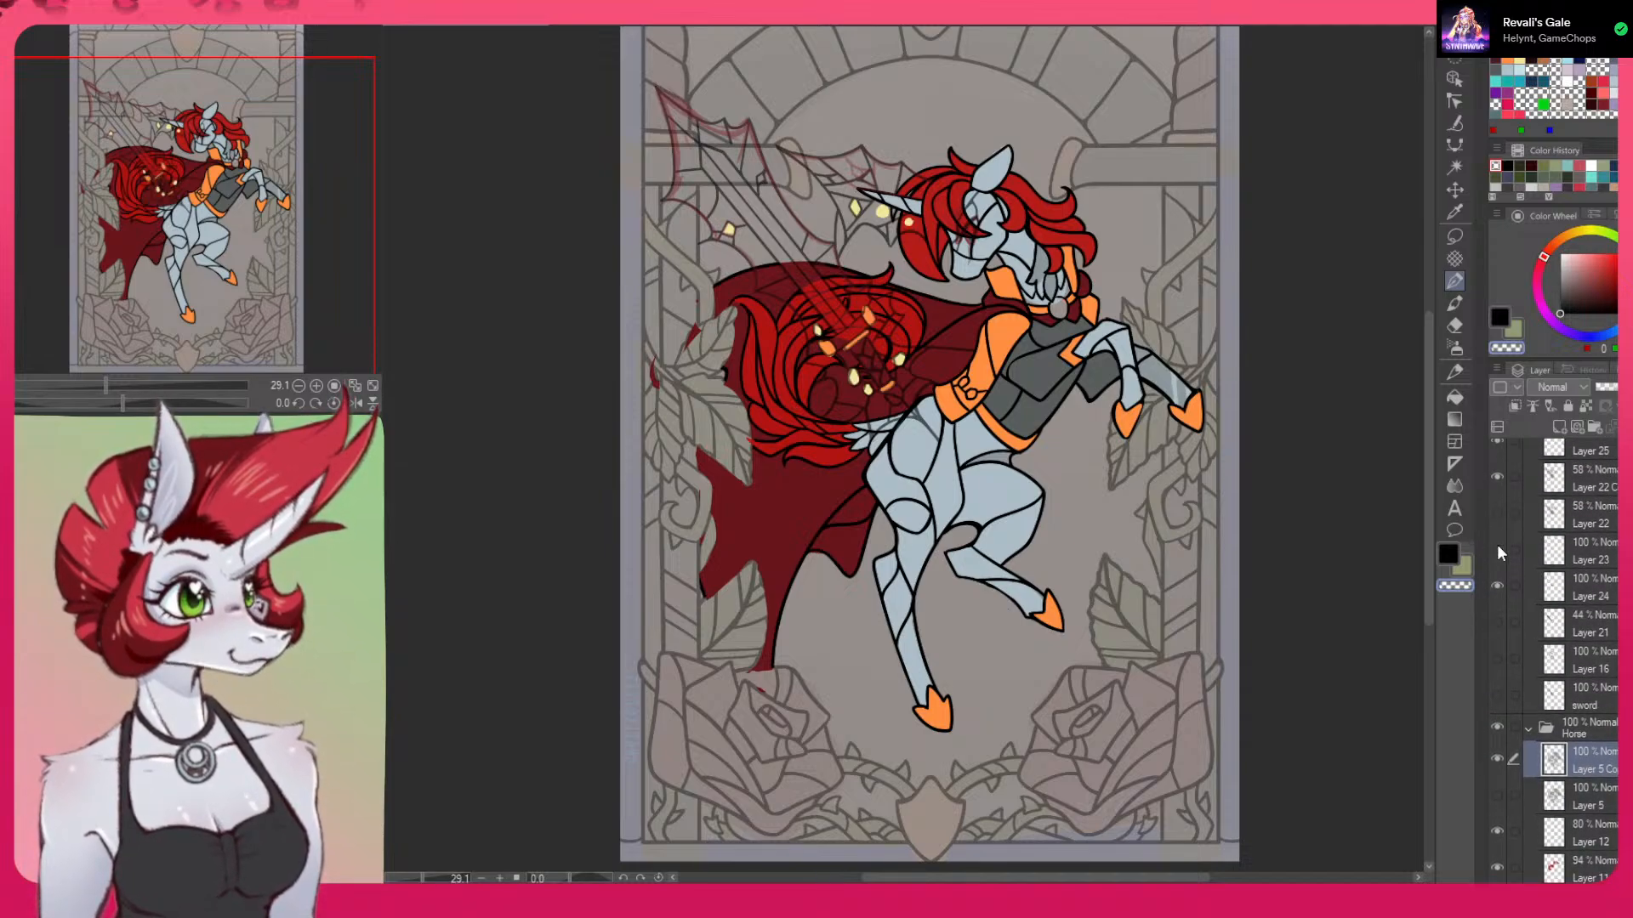
pyautogui.click(1496, 477)
pyautogui.click(1496, 477)
pyautogui.scroll(3, 1573, 595)
pyautogui.click(1573, 602)
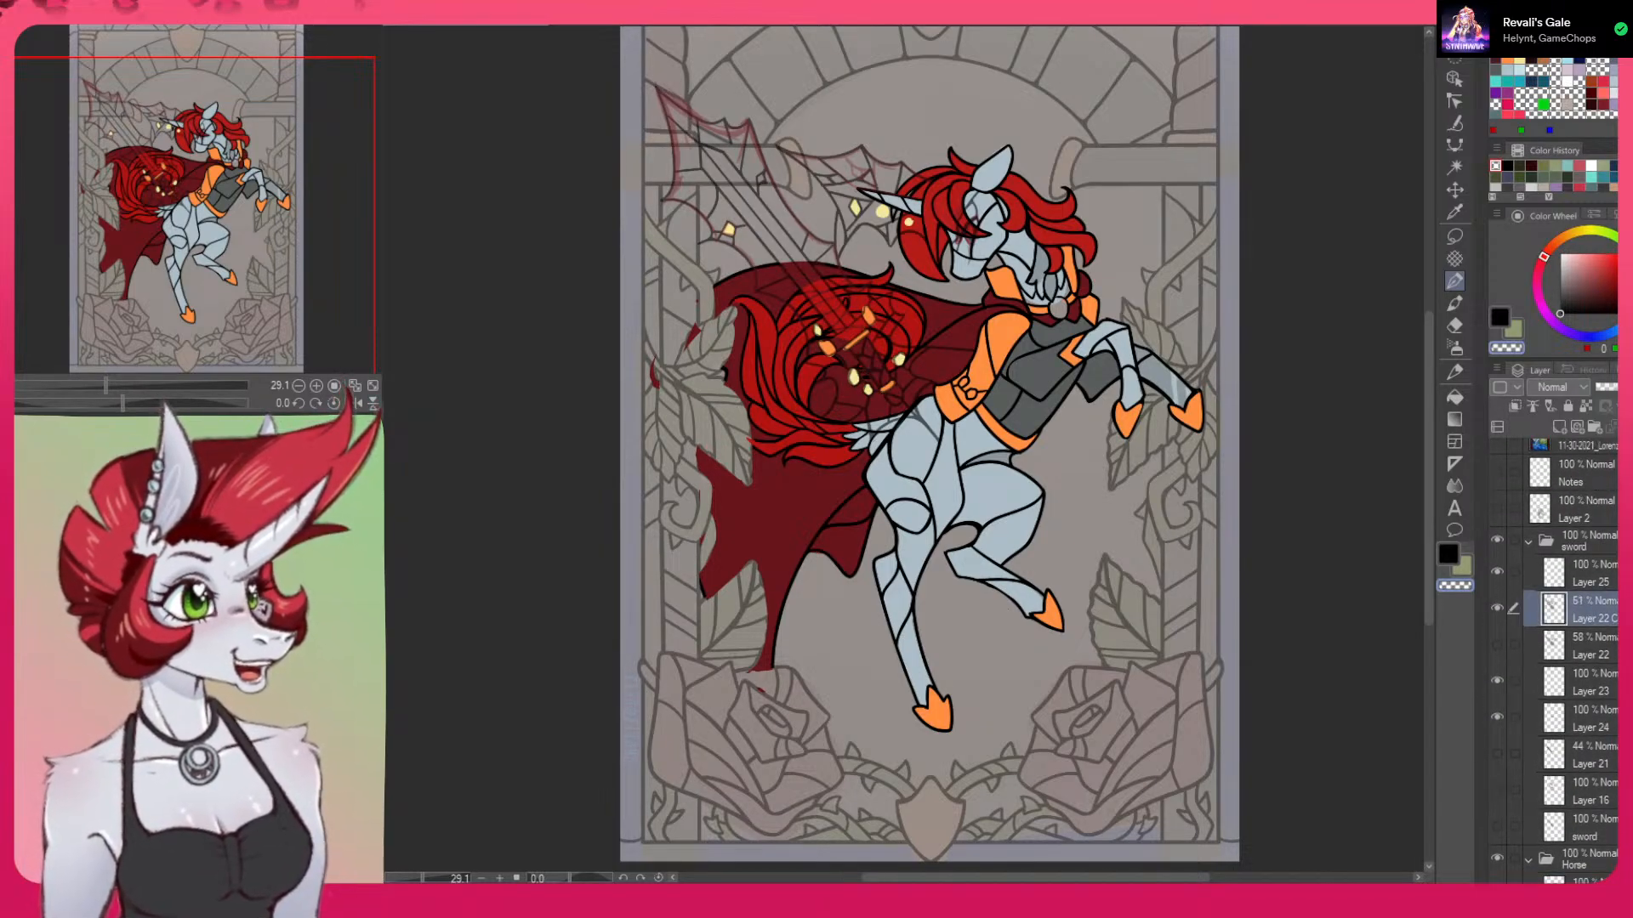
pyautogui.click(1616, 387)
# Check what Layer 25 contributes to the sword's line art and merge it into the Layer 22 copy beneath it
pyautogui.click(1497, 571)
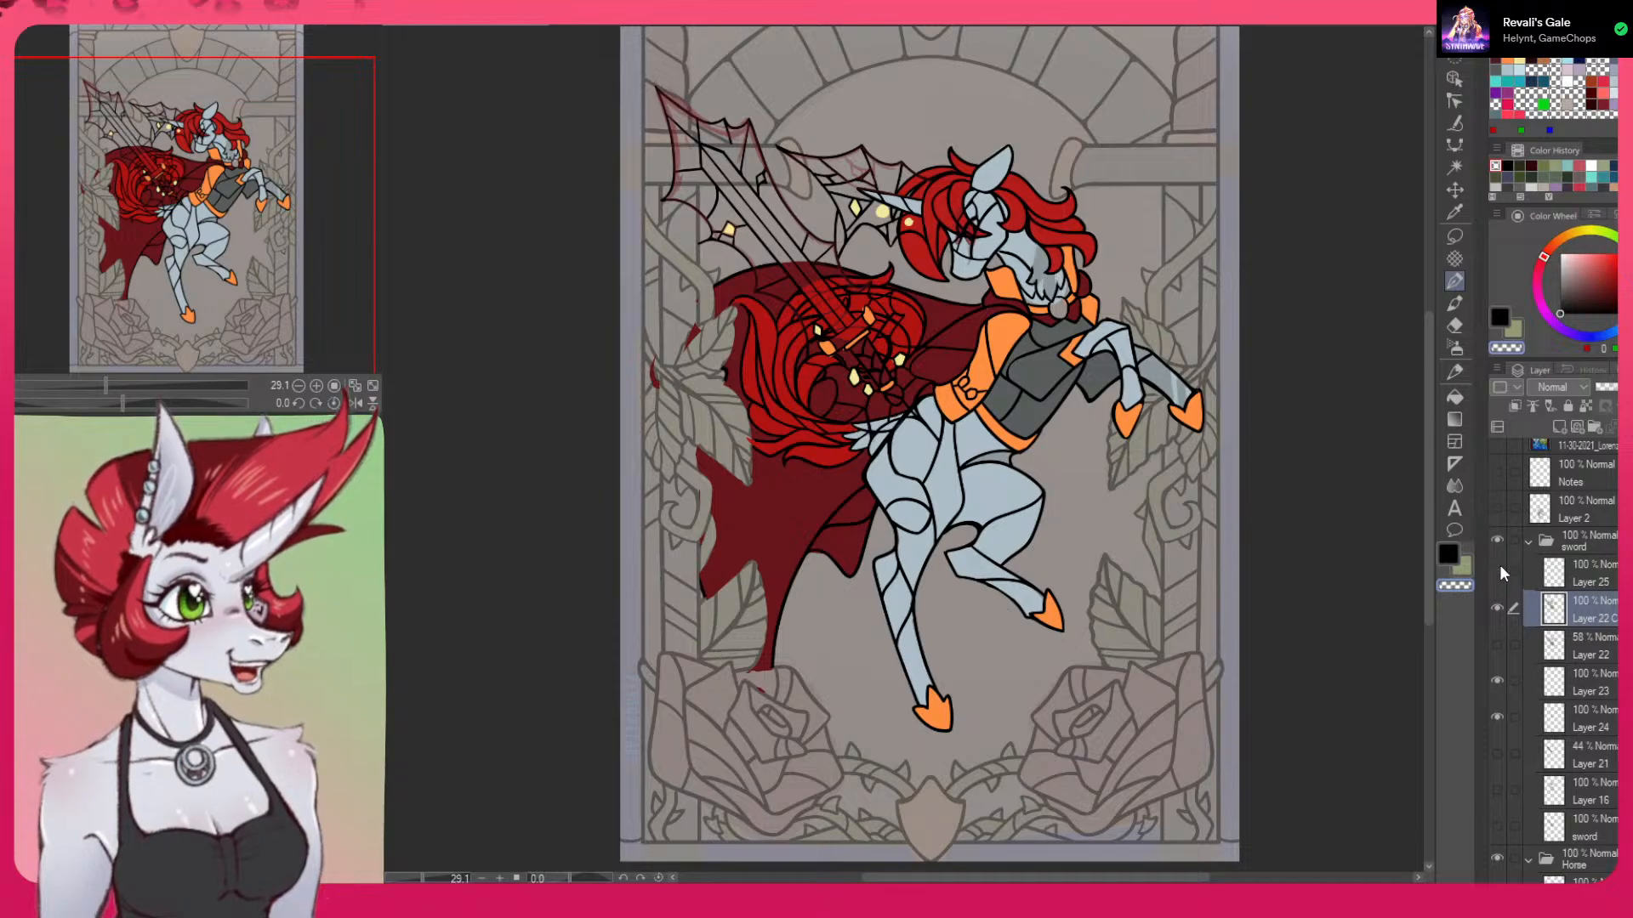
pyautogui.click(1502, 567)
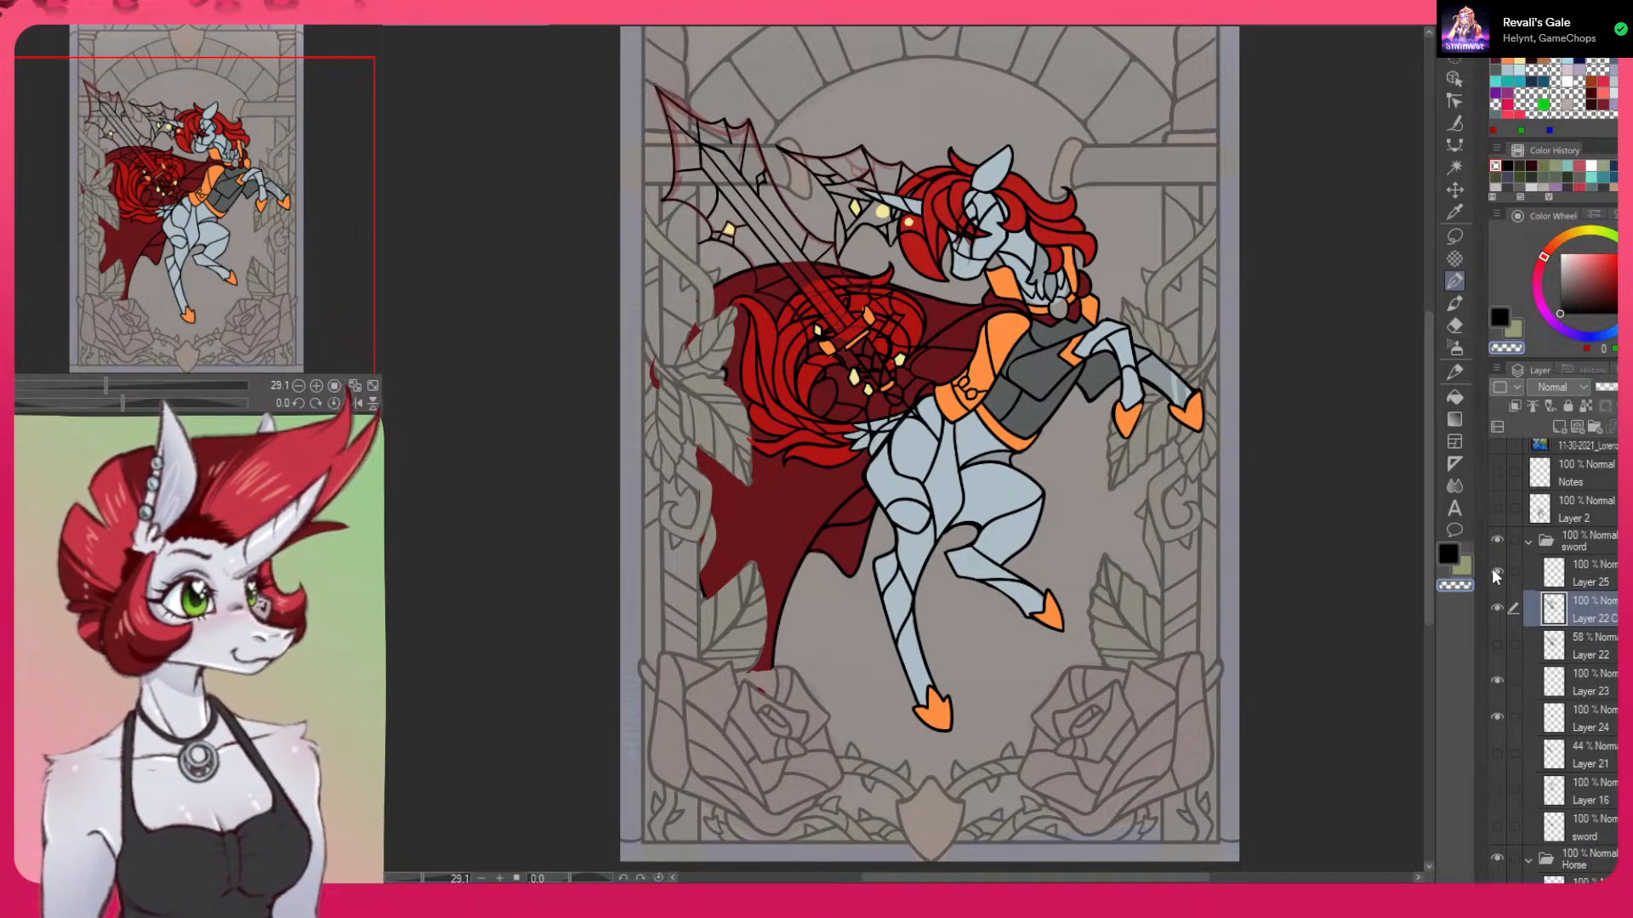
pyautogui.click(1496, 568)
pyautogui.click(1497, 567)
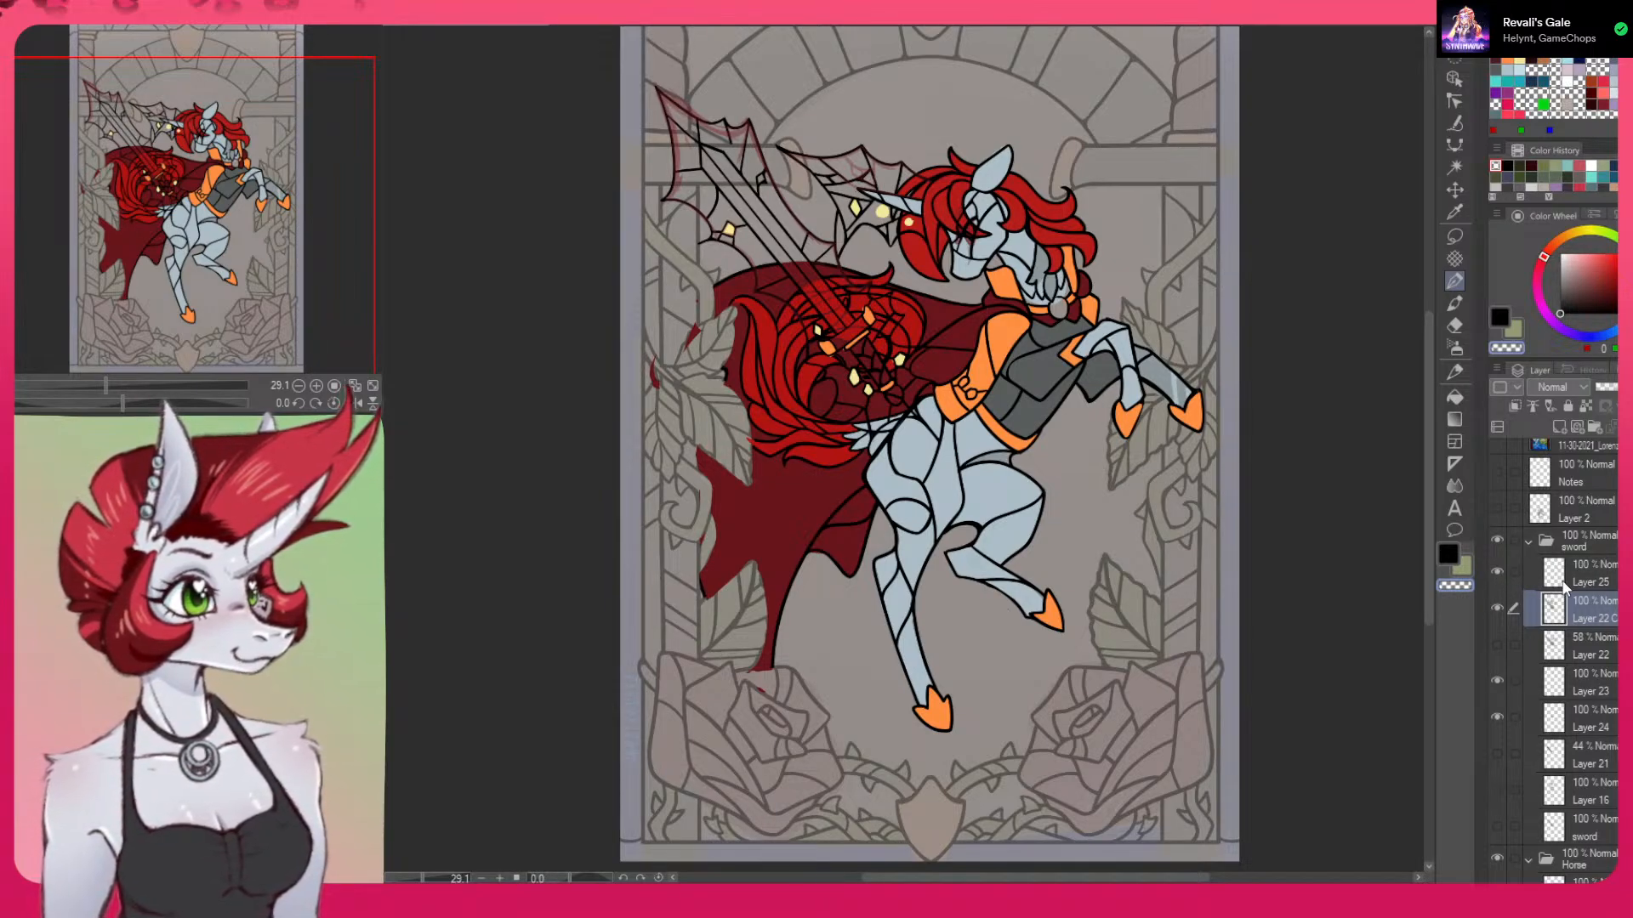
pyautogui.click(1599, 582)
pyautogui.click(1498, 569)
pyautogui.click(1497, 569)
pyautogui.click(1497, 607)
pyautogui.click(1497, 606)
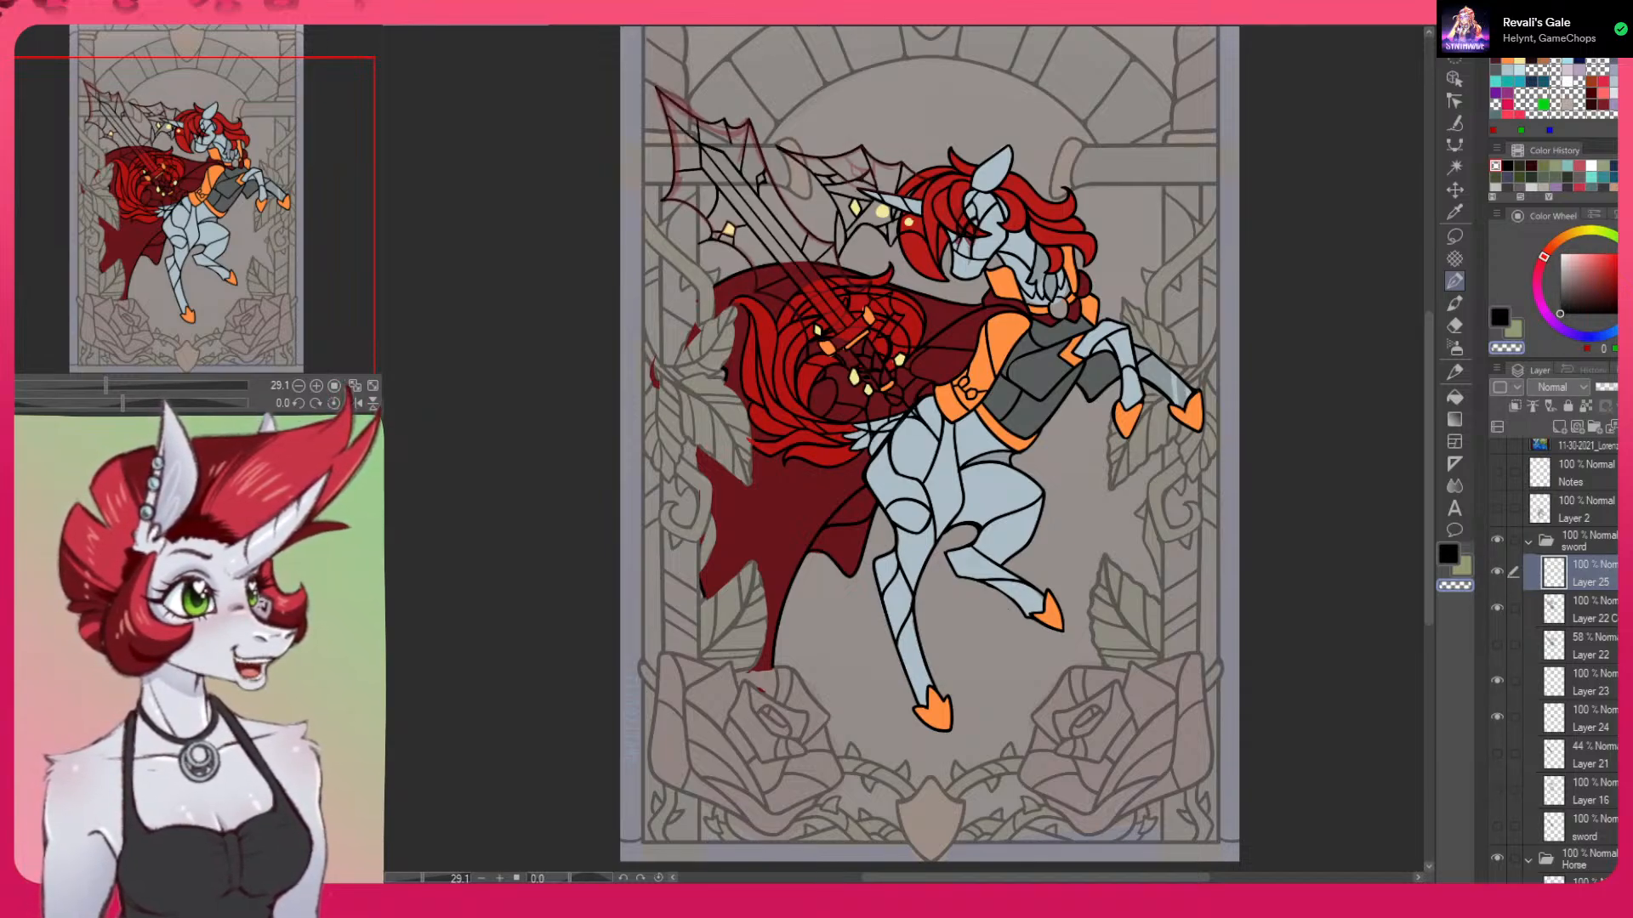
pyautogui.click(1628, 427)
# Compare the artwork with the merged sword line-art layer hidden and shown
pyautogui.click(1497, 569)
pyautogui.click(1498, 569)
pyautogui.click(1496, 568)
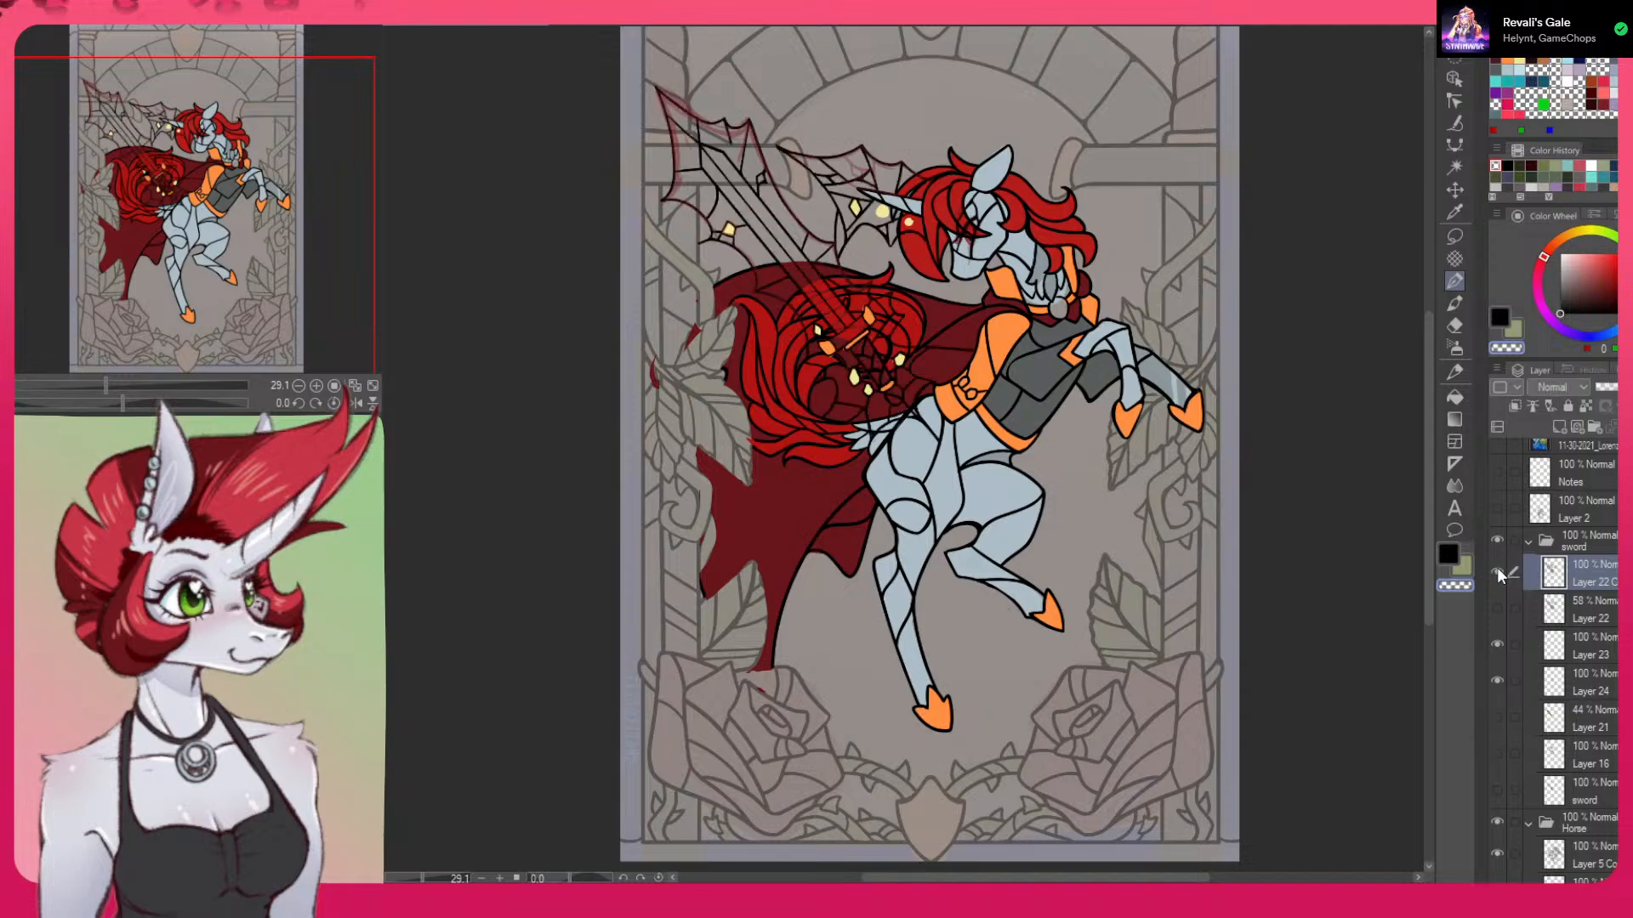
pyautogui.click(1497, 568)
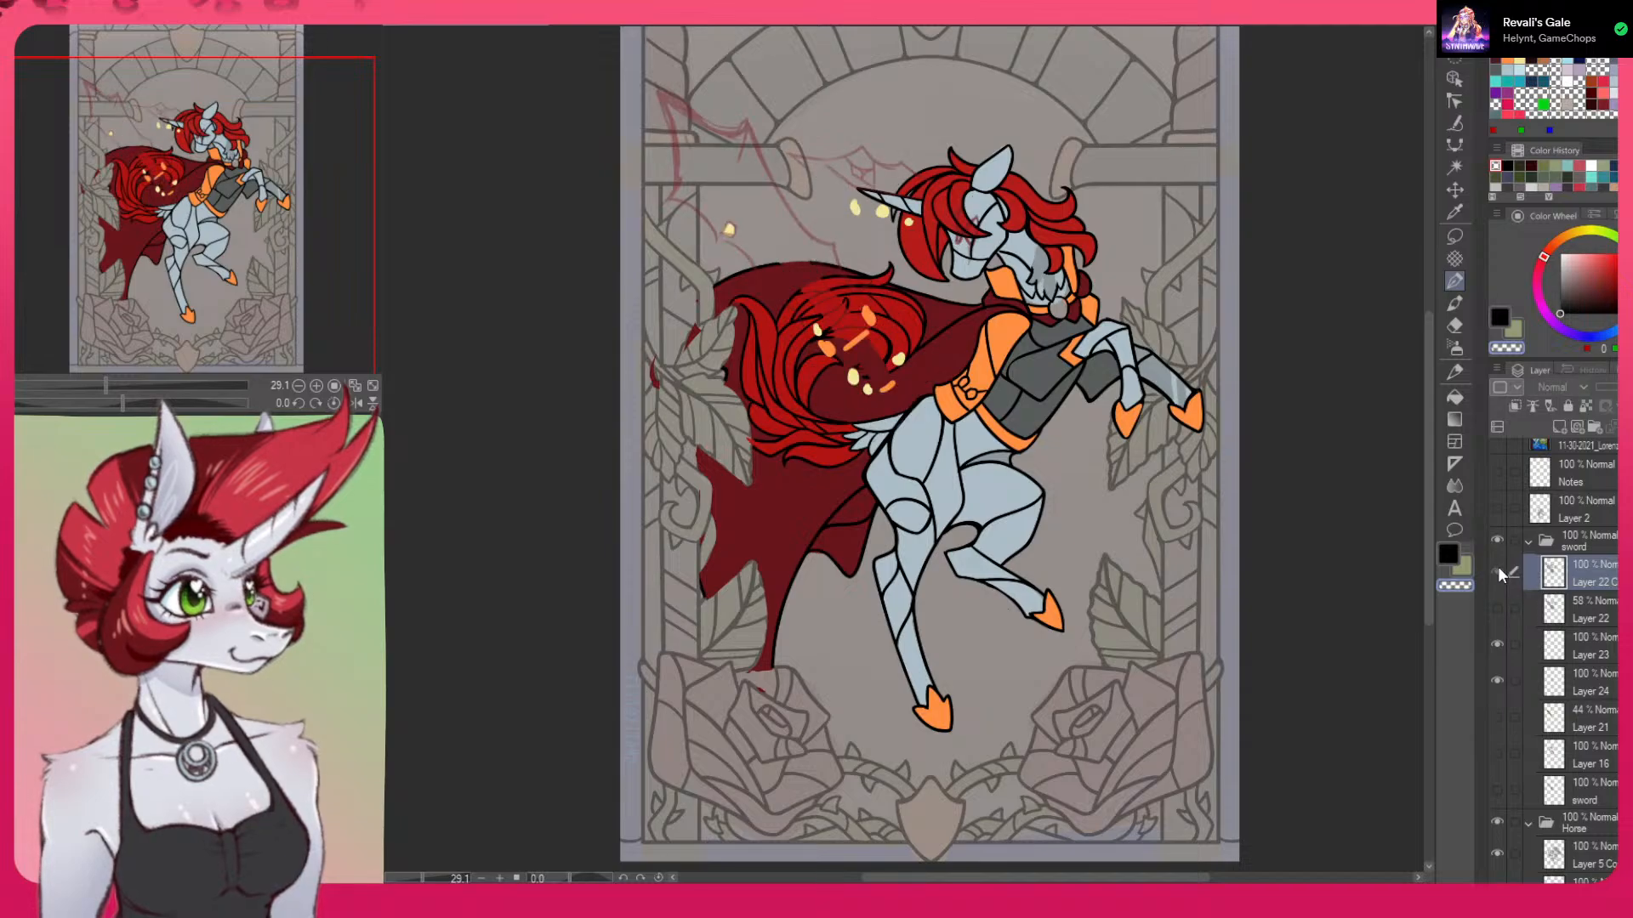
pyautogui.click(1497, 568)
pyautogui.click(1497, 568)
pyautogui.click(1498, 568)
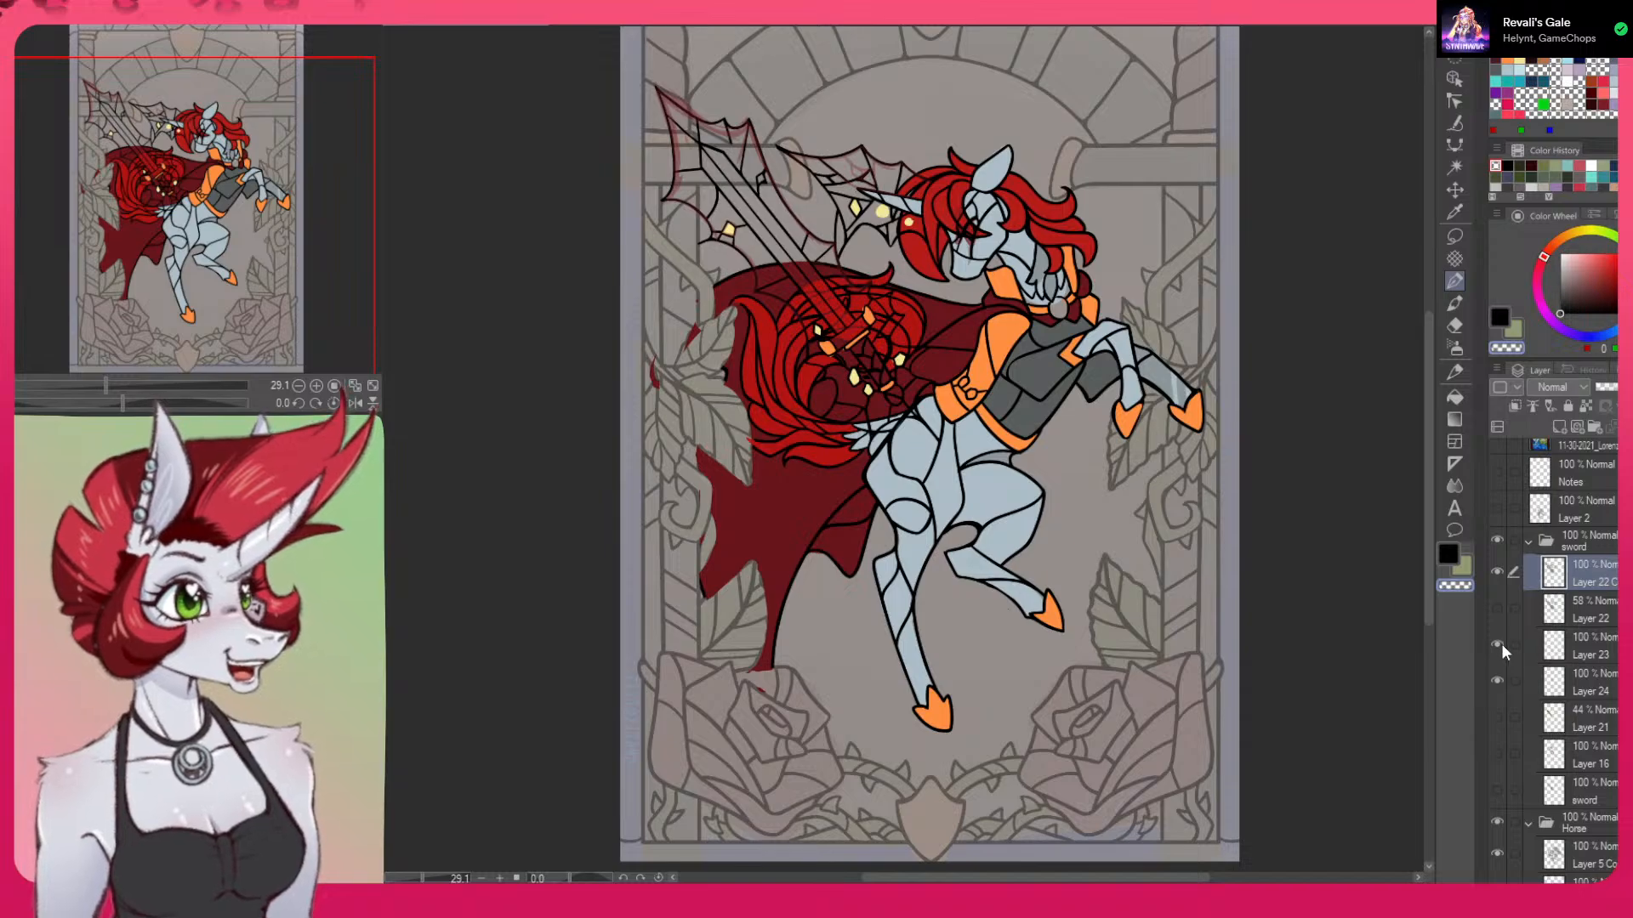
# Select both halves of the sword's blade with the Auto select tool
pyautogui.click(1455, 167)
pyautogui.click(748, 204)
pyautogui.keyDown('shift'); pyautogui.click(745, 210); pyautogui.keyUp('shift')
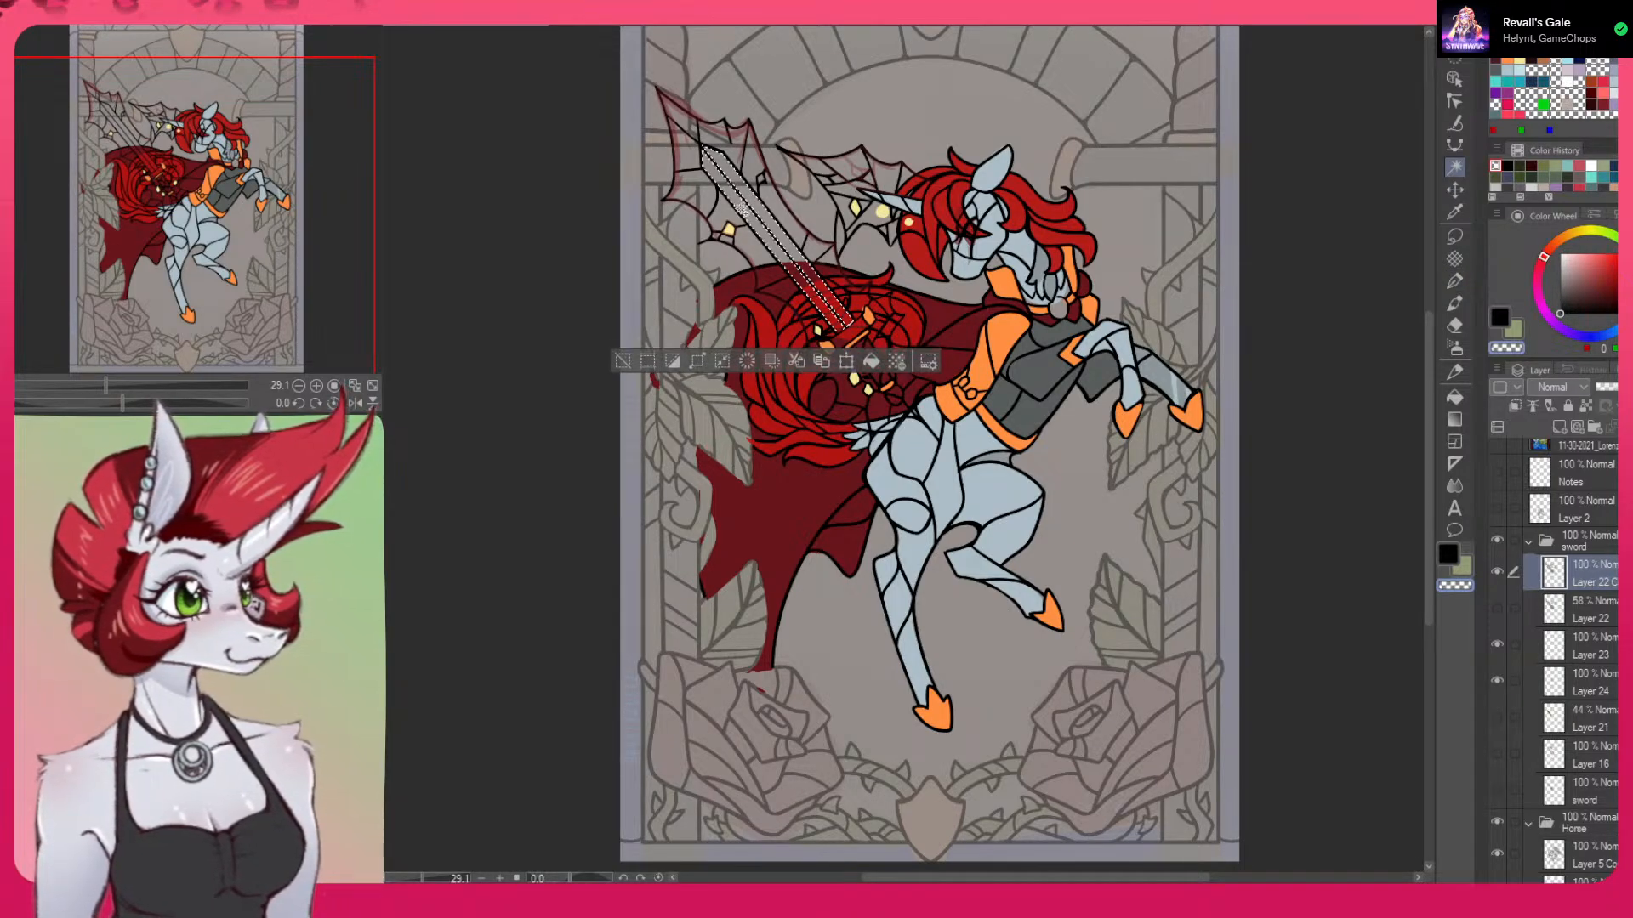
# Add the sword's crossguard to the blade selection and expand the selected area
pyautogui.keyDown('shift'); pyautogui.click(858, 330); pyautogui.keyUp('shift')
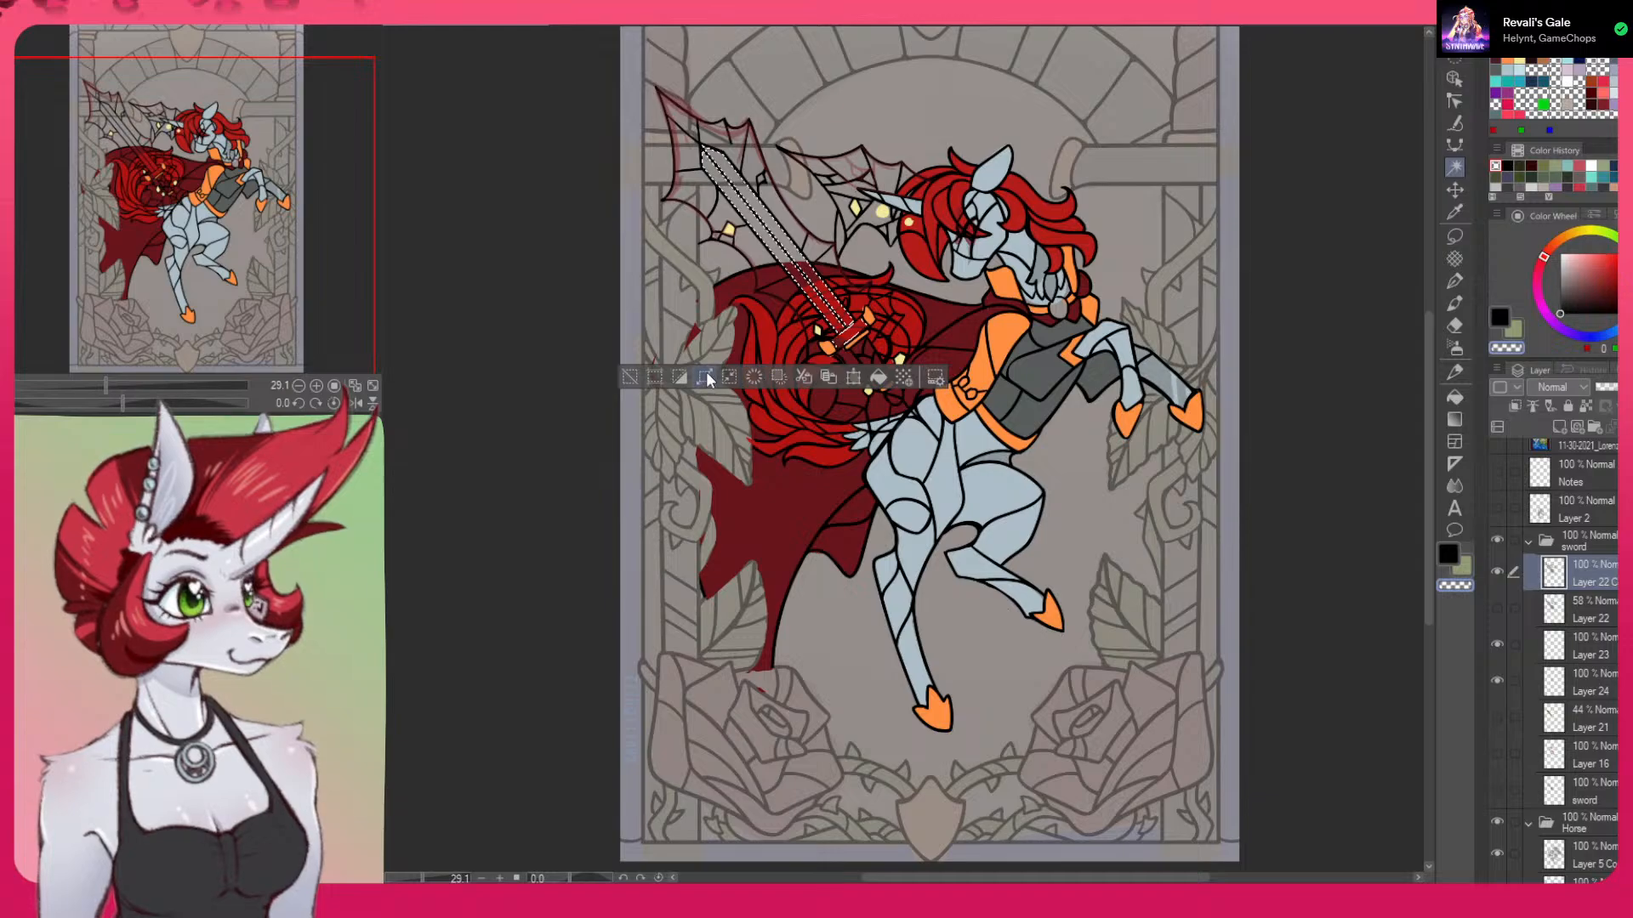
pyautogui.click(776, 377)
pyautogui.press('Return')
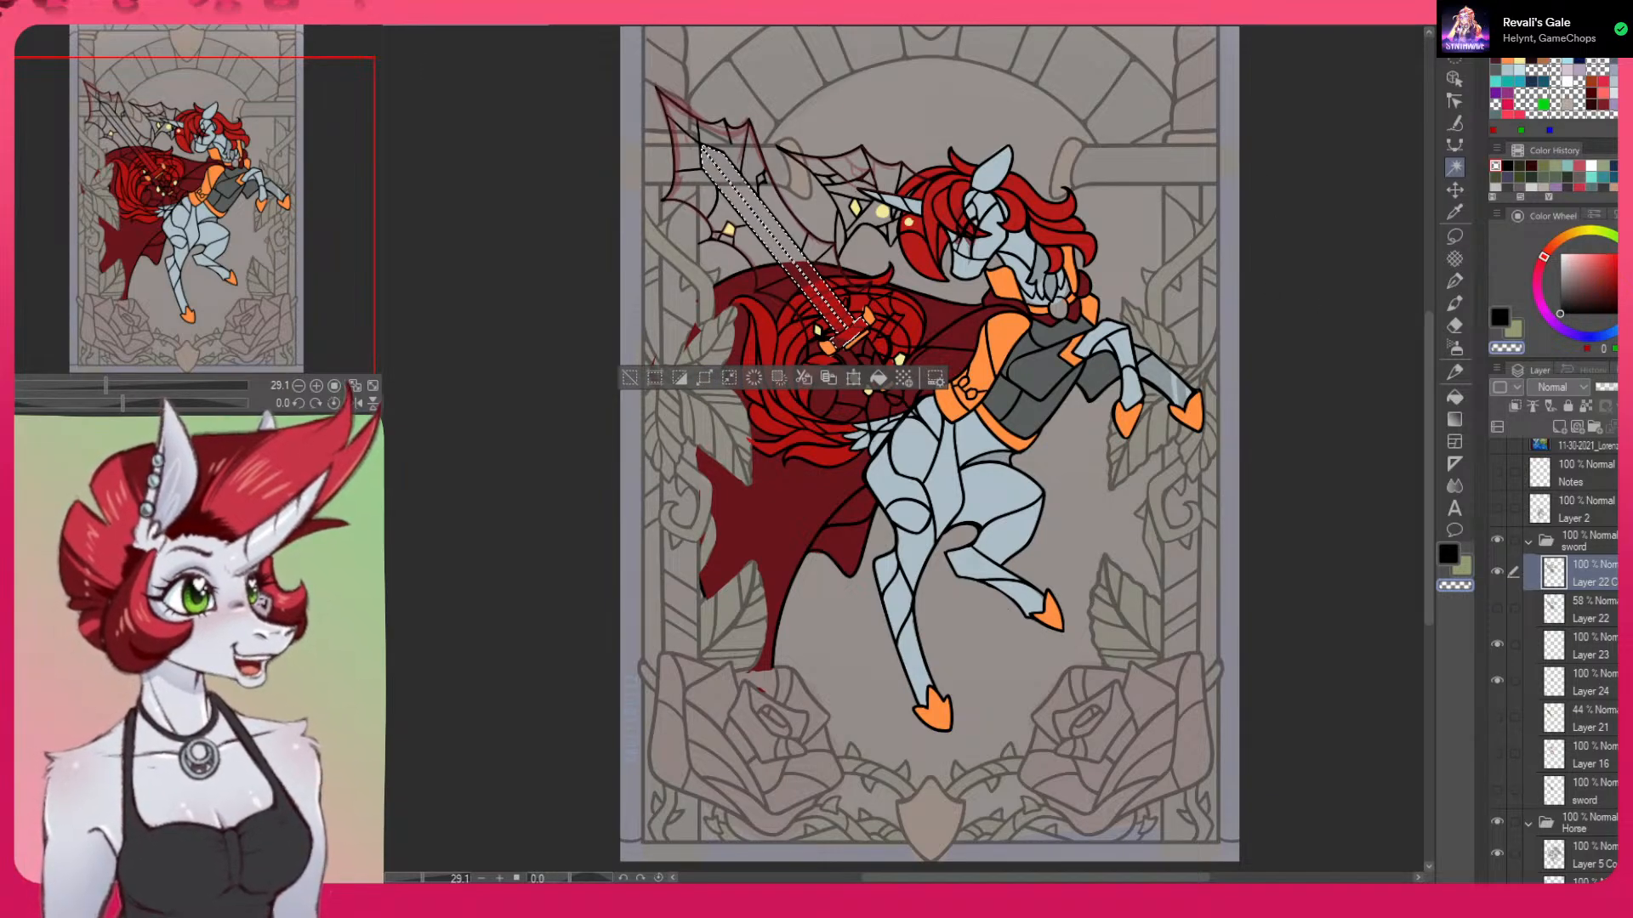
# Fill the selected blade and crossguard with dark grey on a new layer beneath the sword line art, and clear the selection
pyautogui.click(1582, 609)
pyautogui.click(1561, 426)
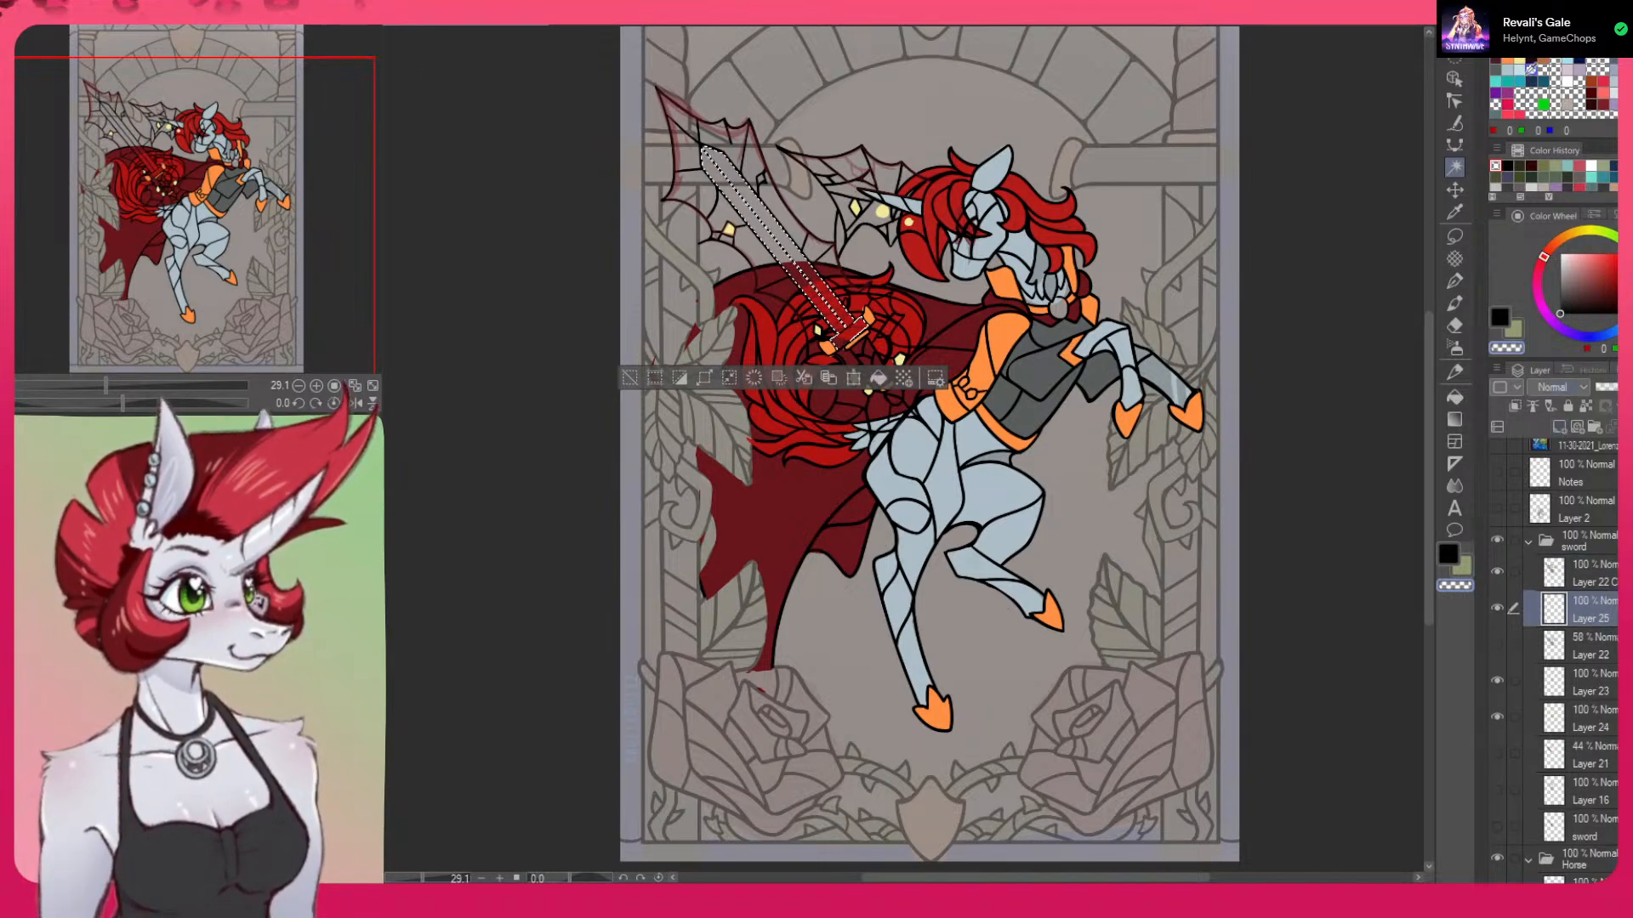
pyautogui.click(1454, 283)
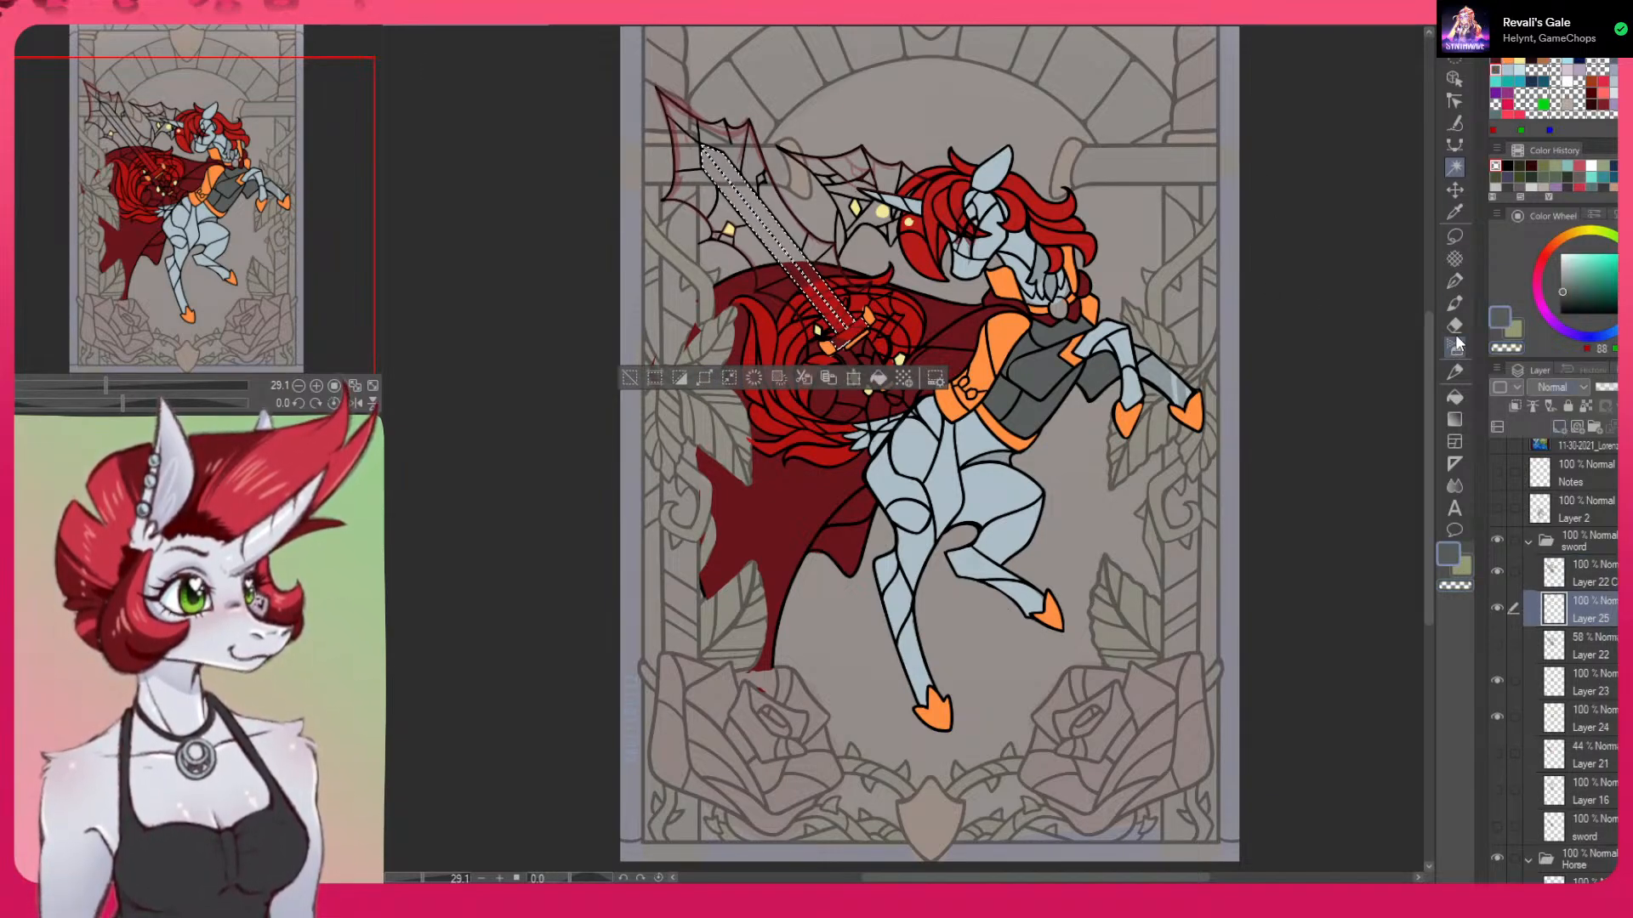
pyautogui.click(879, 377)
pyautogui.click(629, 378)
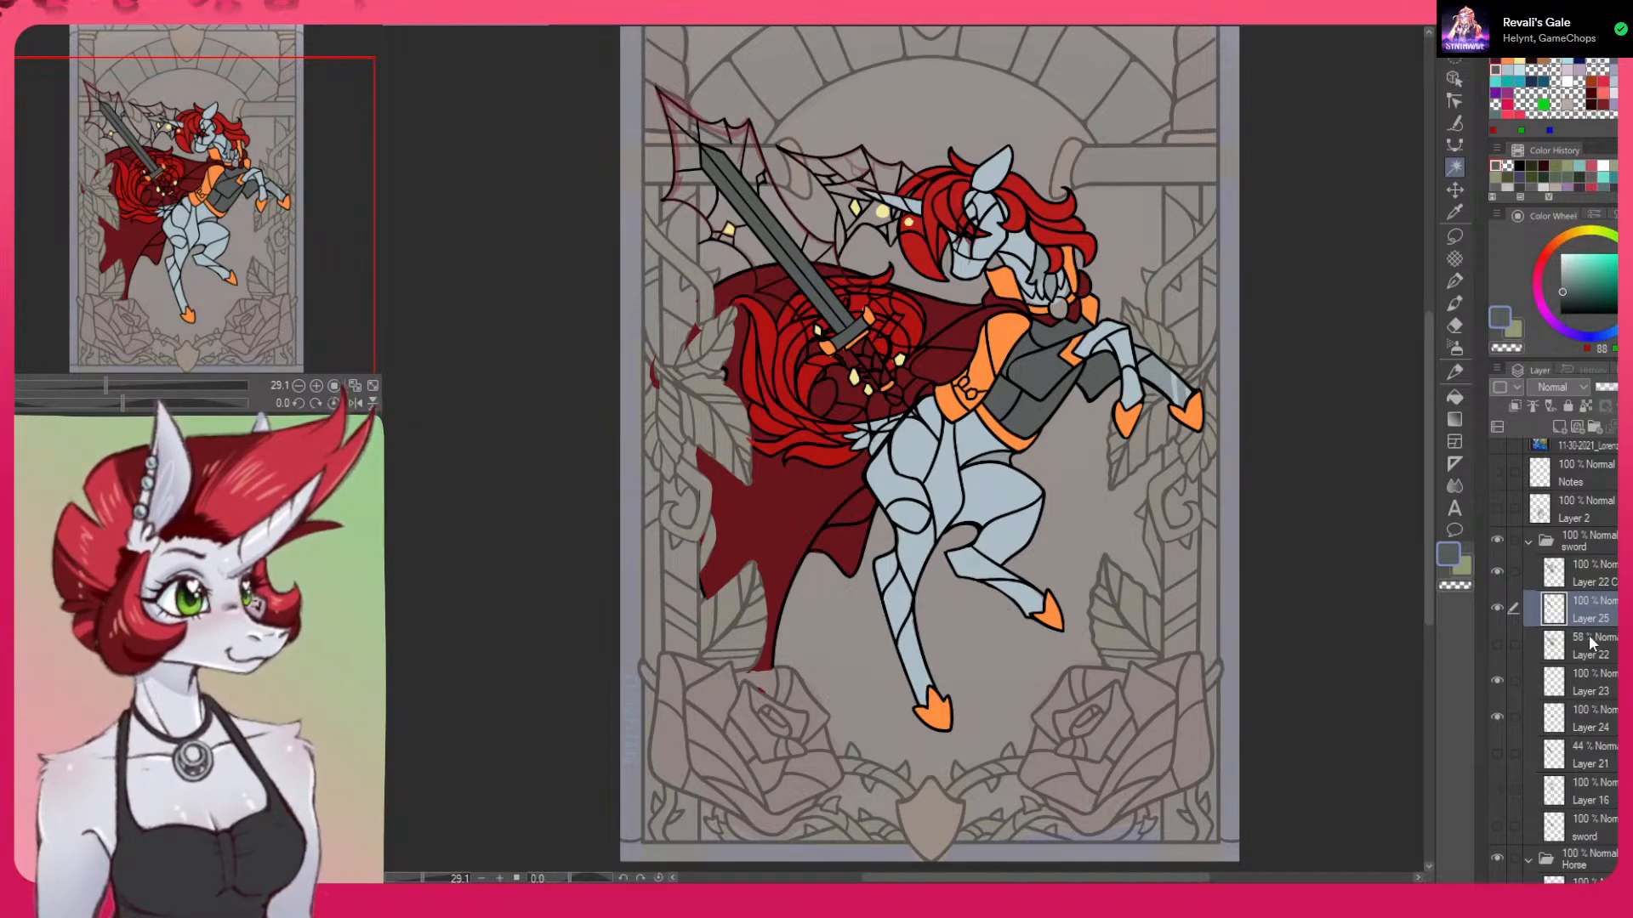
# On a new layer beneath the blade colour, paint pale yellow inside the sword aura's outline from its tip down the horse-facing edge
pyautogui.click(1559, 427)
pyautogui.click(1456, 278)
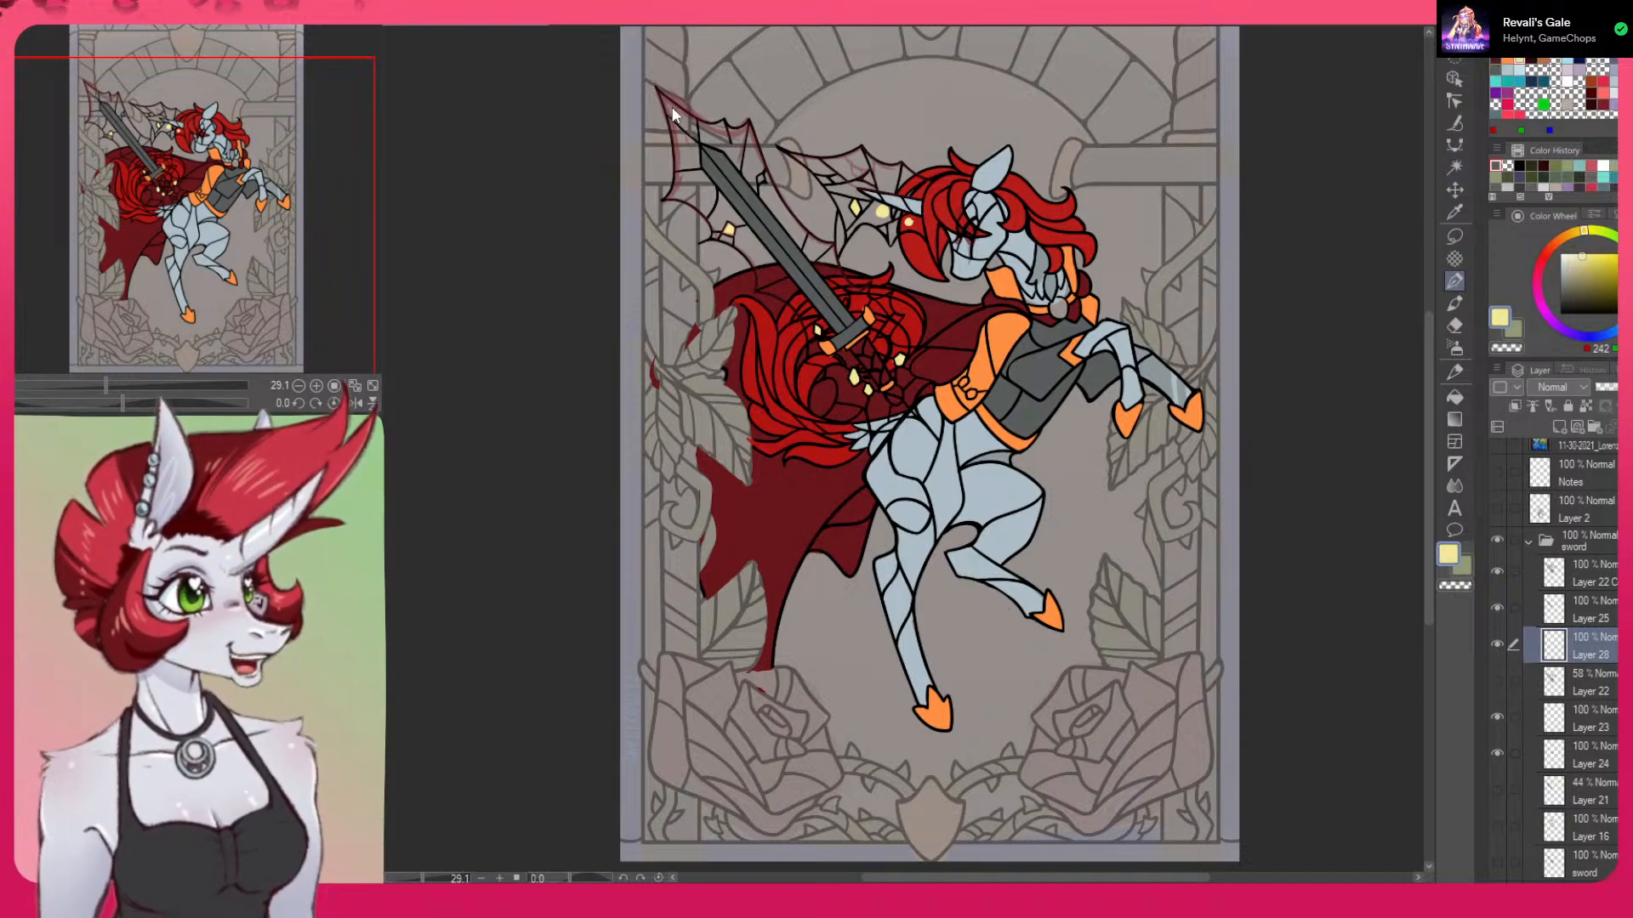
pyautogui.moveTo(663, 97)
pyautogui.mouseDown()
pyautogui.moveTo(682, 137)
pyautogui.moveTo(709, 130)
pyautogui.mouseUp()
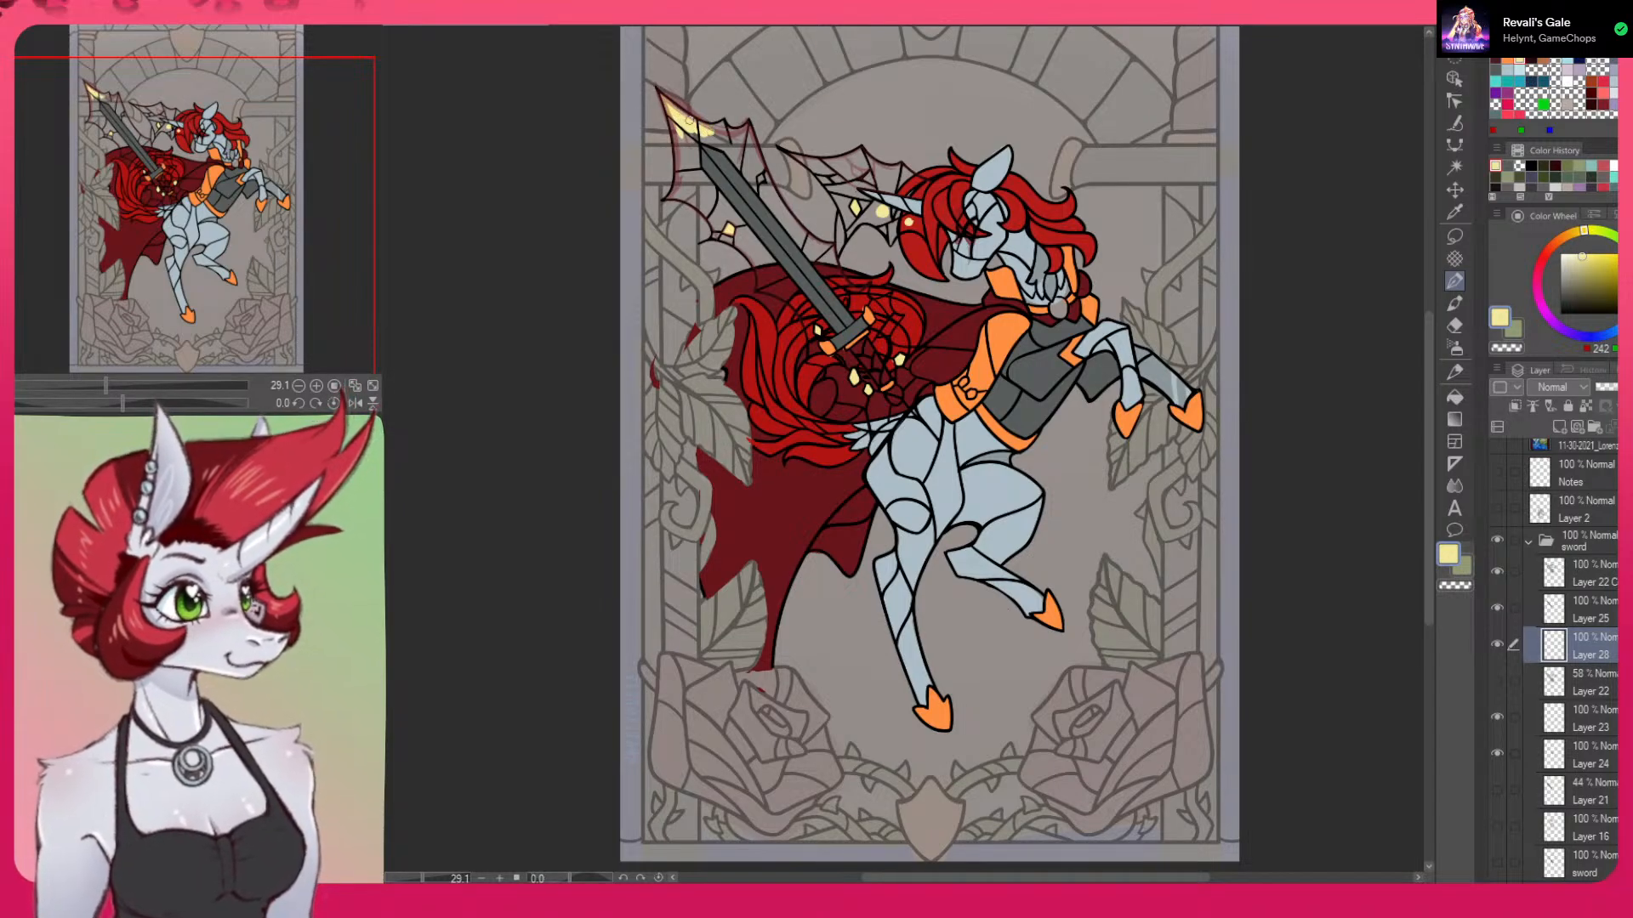
pyautogui.moveTo(719, 127)
pyautogui.mouseDown()
pyautogui.moveTo(749, 123)
pyautogui.moveTo(784, 210)
pyautogui.moveTo(879, 302)
pyautogui.mouseUp()
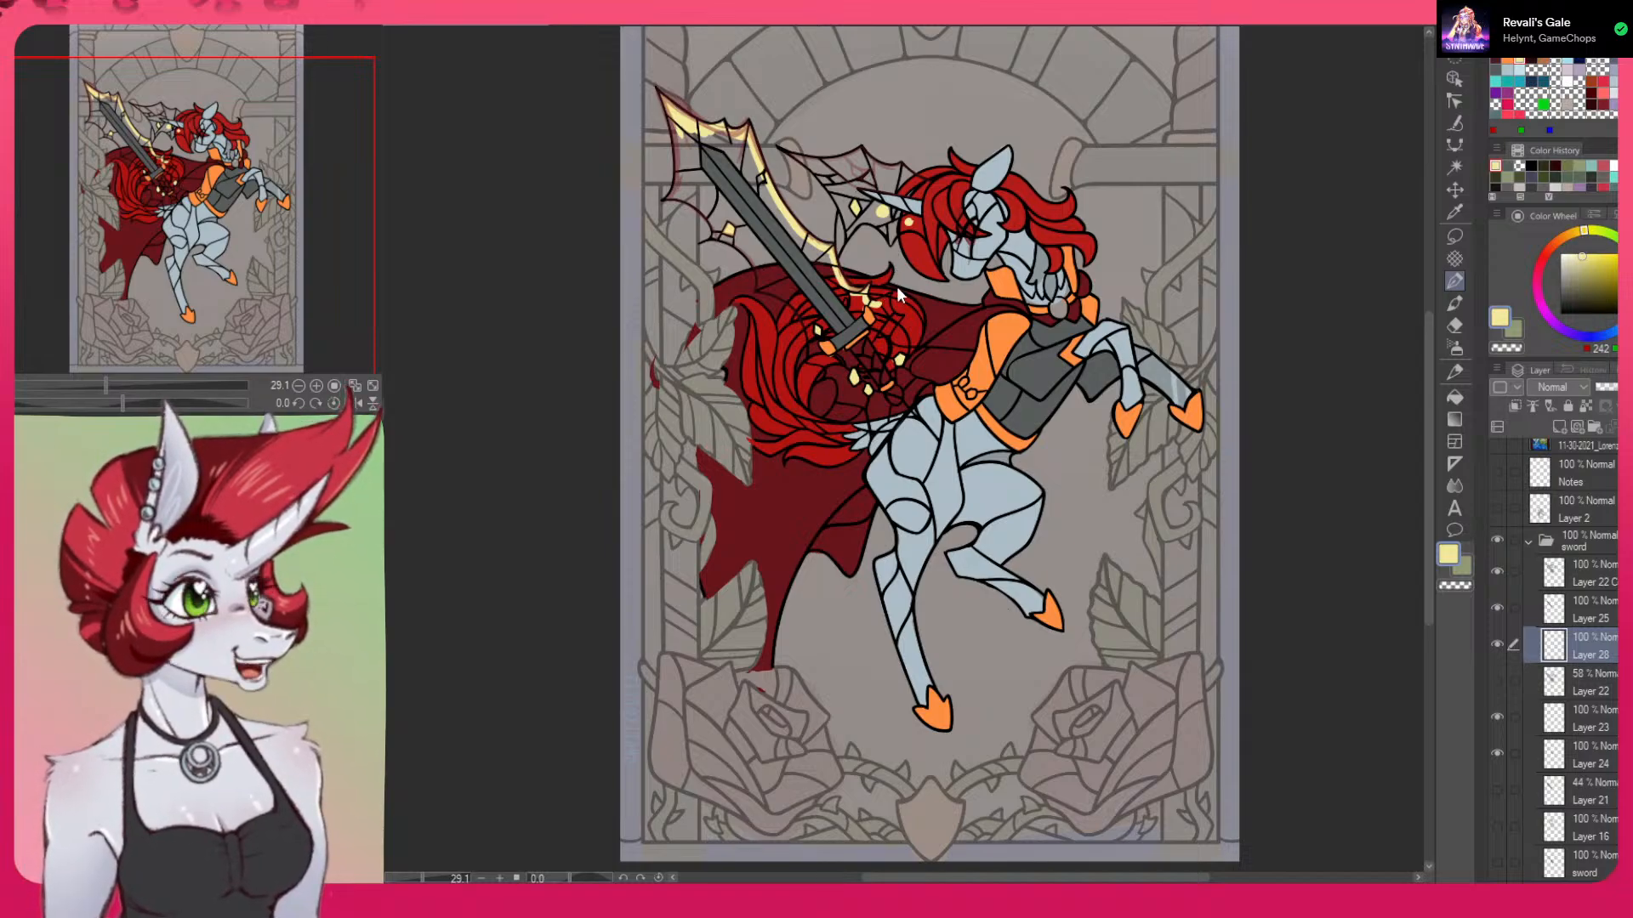
# Paint pale yellow inside the spiky aura outline around the sword's hilt
pyautogui.moveTo(891, 298); pyautogui.dragTo(923, 231)
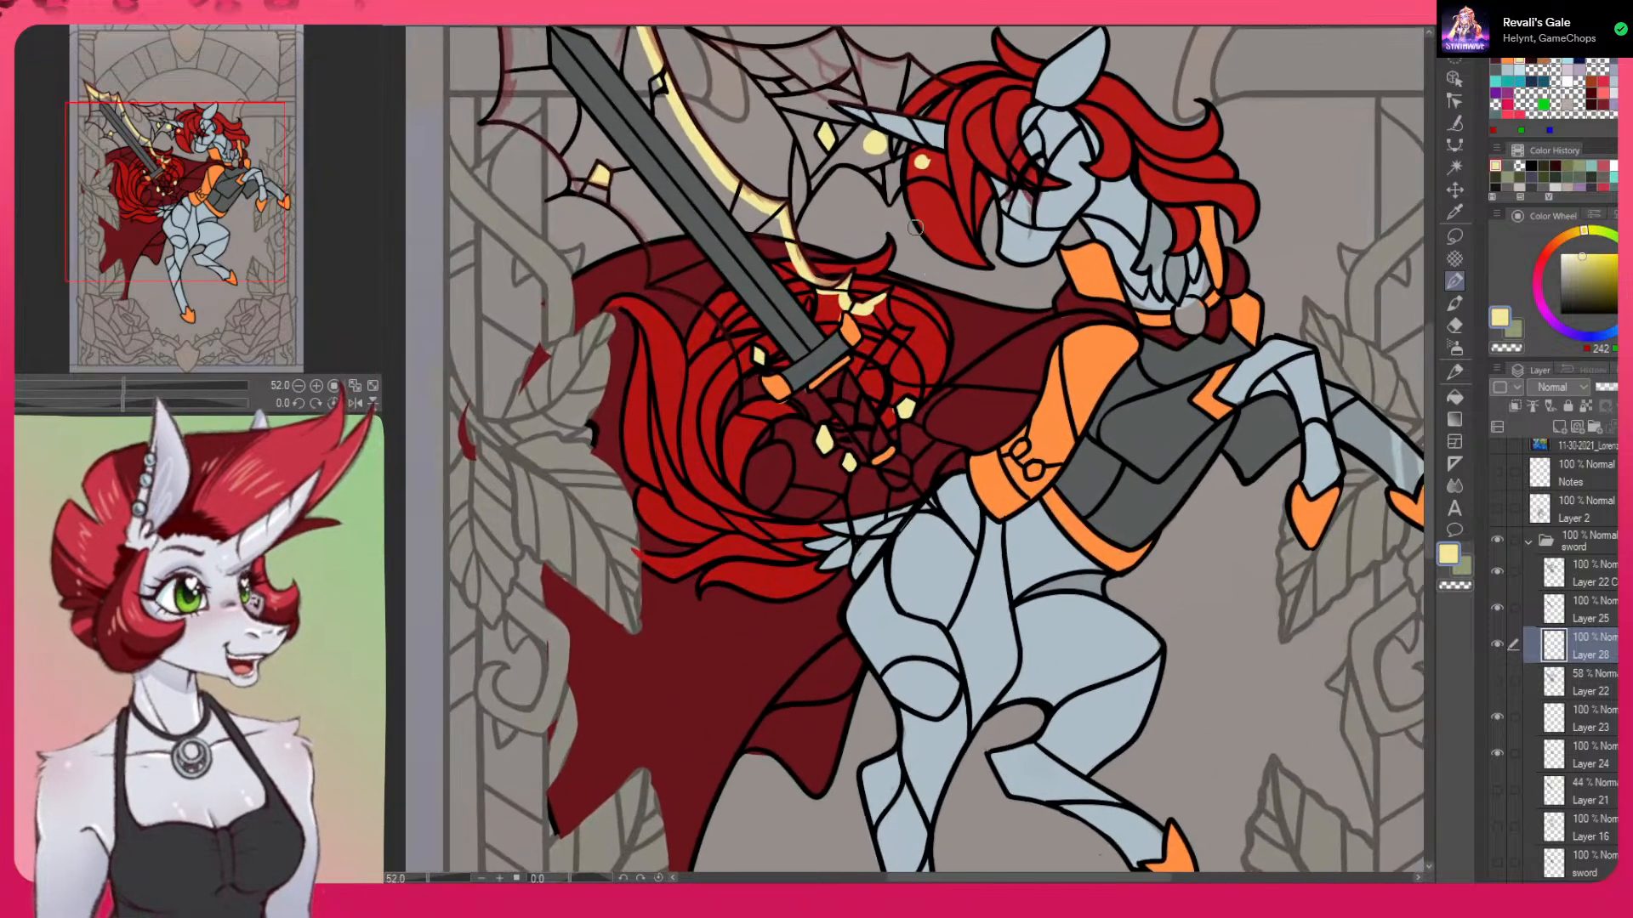
pyautogui.moveTo(850, 304)
pyautogui.mouseDown()
pyautogui.moveTo(899, 290)
pyautogui.moveTo(882, 304)
pyautogui.moveTo(903, 327)
pyautogui.moveTo(878, 364)
pyautogui.moveTo(910, 393)
pyautogui.moveTo(892, 390)
pyautogui.moveTo(883, 330)
pyautogui.moveTo(853, 307)
pyautogui.moveTo(871, 342)
pyautogui.moveTo(854, 367)
pyautogui.moveTo(884, 410)
pyautogui.mouseUp()
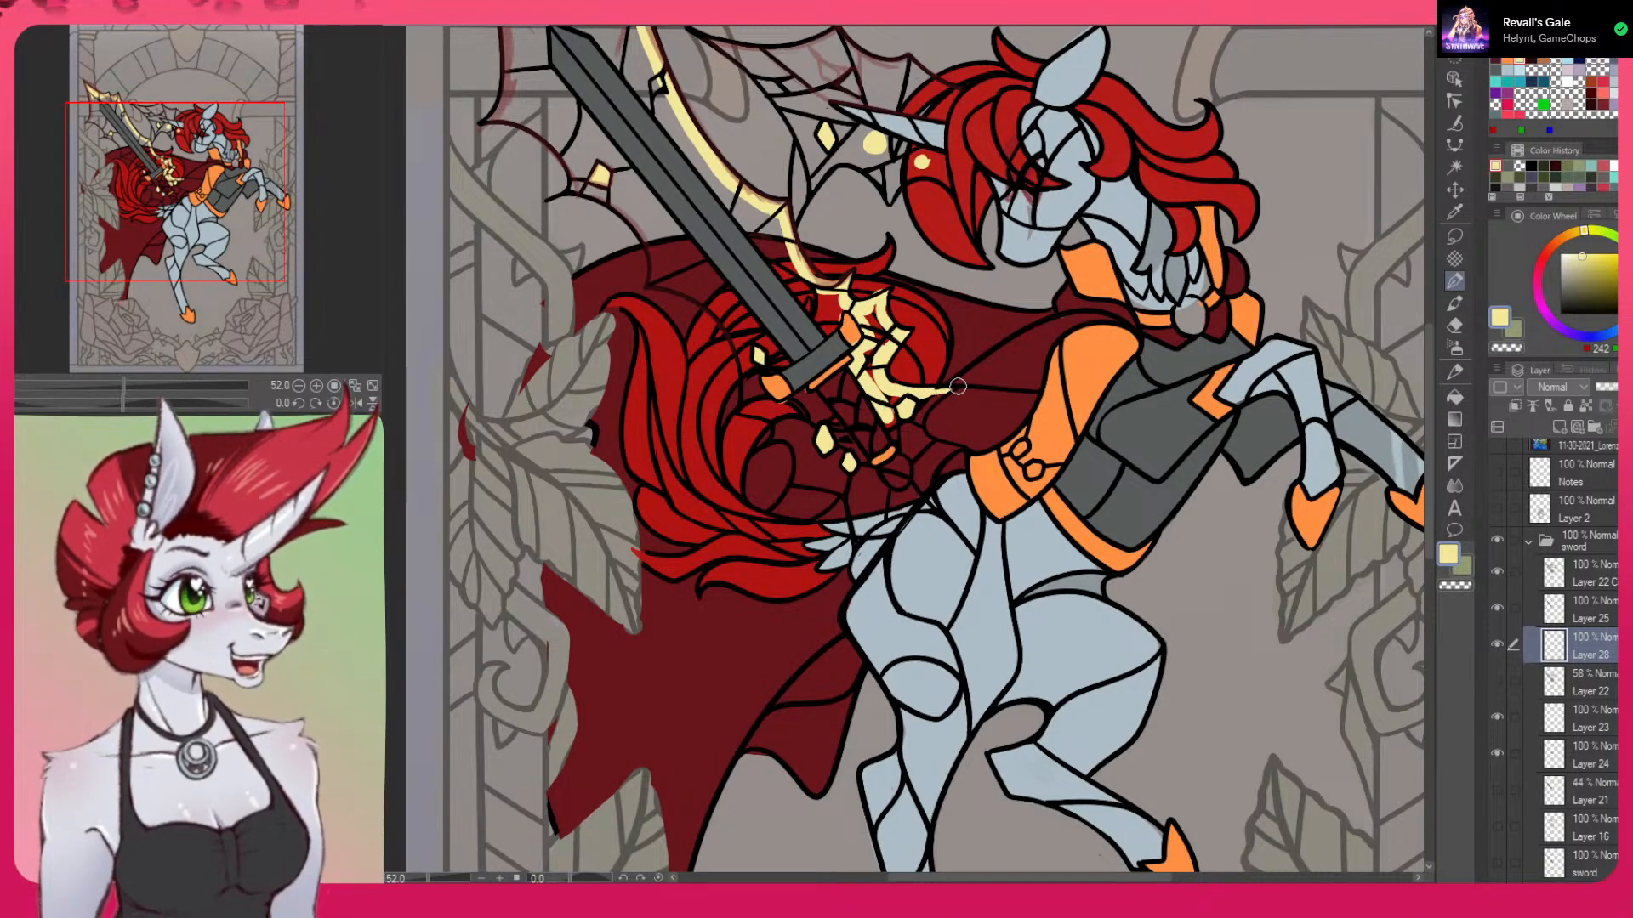
pyautogui.moveTo(951, 388)
pyautogui.mouseDown()
pyautogui.moveTo(918, 435)
pyautogui.moveTo(958, 449)
pyautogui.moveTo(927, 477)
pyautogui.moveTo(937, 503)
pyautogui.moveTo(886, 413)
pyautogui.moveTo(908, 427)
pyautogui.moveTo(871, 400)
pyautogui.moveTo(915, 445)
pyautogui.moveTo(918, 475)
pyautogui.moveTo(933, 452)
pyautogui.moveTo(919, 422)
pyautogui.moveTo(942, 459)
pyautogui.mouseUp()
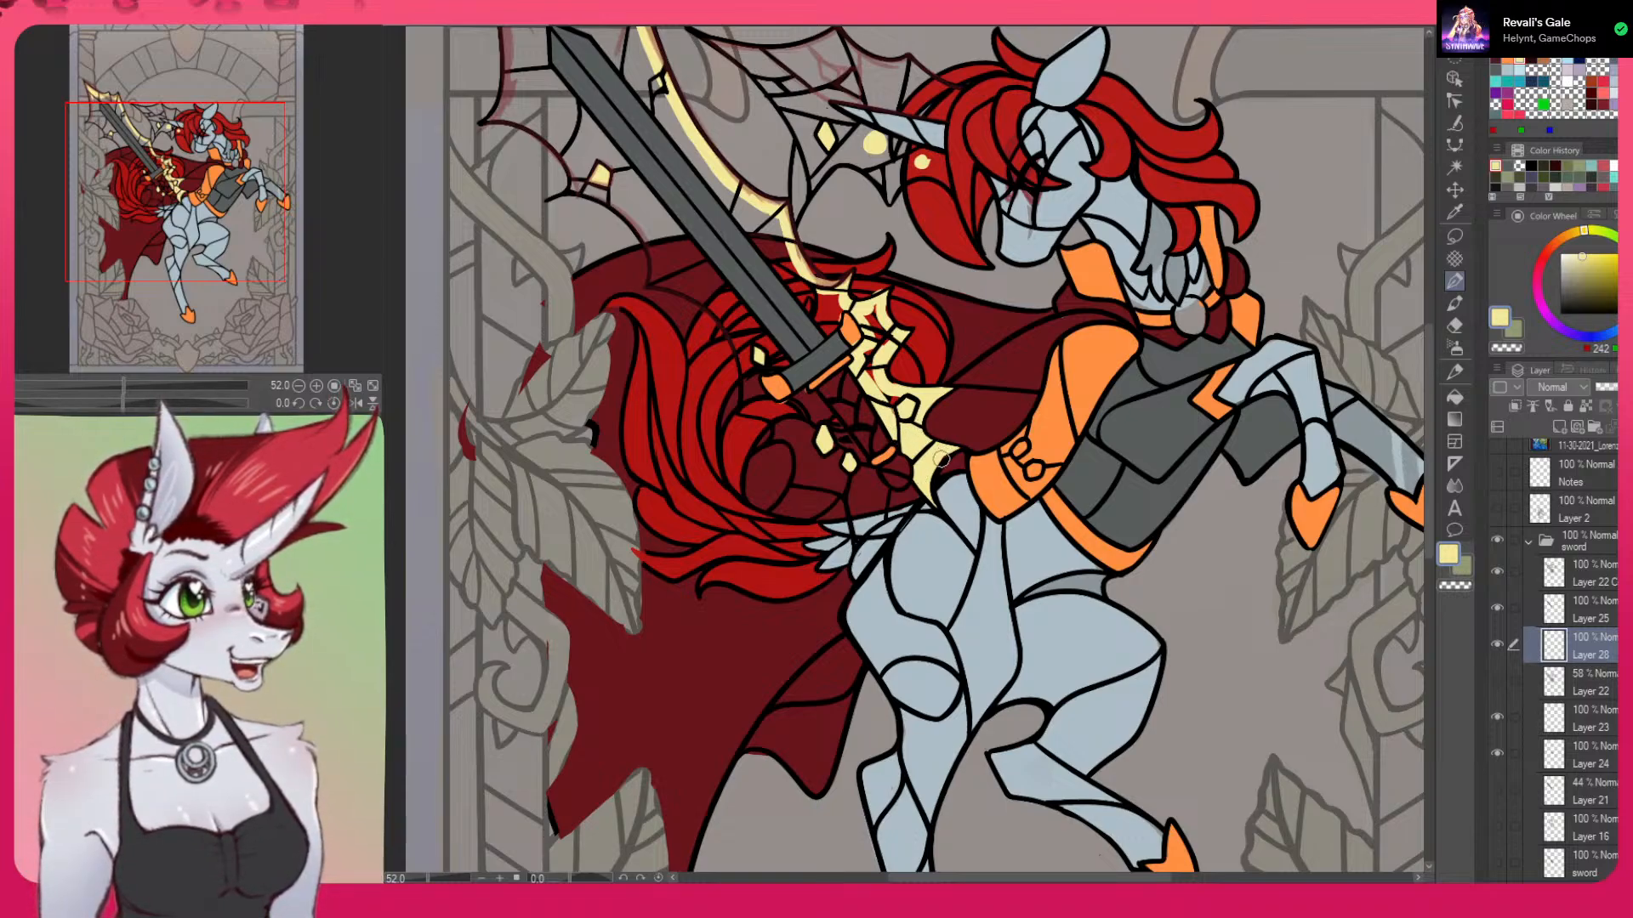
pyautogui.moveTo(876, 302)
pyautogui.mouseDown()
pyautogui.moveTo(875, 387)
pyautogui.moveTo(894, 406)
pyautogui.moveTo(873, 289)
pyautogui.moveTo(887, 319)
pyautogui.moveTo(890, 288)
pyautogui.mouseUp()
pyautogui.moveTo(748, 399)
pyautogui.mouseDown()
pyautogui.moveTo(773, 440)
pyautogui.moveTo(791, 413)
pyautogui.moveTo(793, 484)
pyautogui.moveTo(848, 495)
pyautogui.moveTo(857, 537)
pyautogui.moveTo(933, 507)
pyautogui.moveTo(885, 520)
pyautogui.moveTo(917, 497)
pyautogui.moveTo(924, 481)
pyautogui.moveTo(892, 504)
pyautogui.moveTo(921, 462)
pyautogui.moveTo(924, 496)
pyautogui.moveTo(919, 469)
pyautogui.moveTo(881, 470)
pyautogui.moveTo(906, 490)
pyautogui.moveTo(885, 490)
pyautogui.moveTo(814, 392)
pyautogui.moveTo(835, 430)
pyautogui.moveTo(803, 391)
pyautogui.moveTo(769, 411)
pyautogui.moveTo(737, 365)
pyautogui.moveTo(779, 403)
pyautogui.moveTo(743, 365)
pyautogui.moveTo(748, 407)
pyautogui.mouseUp()
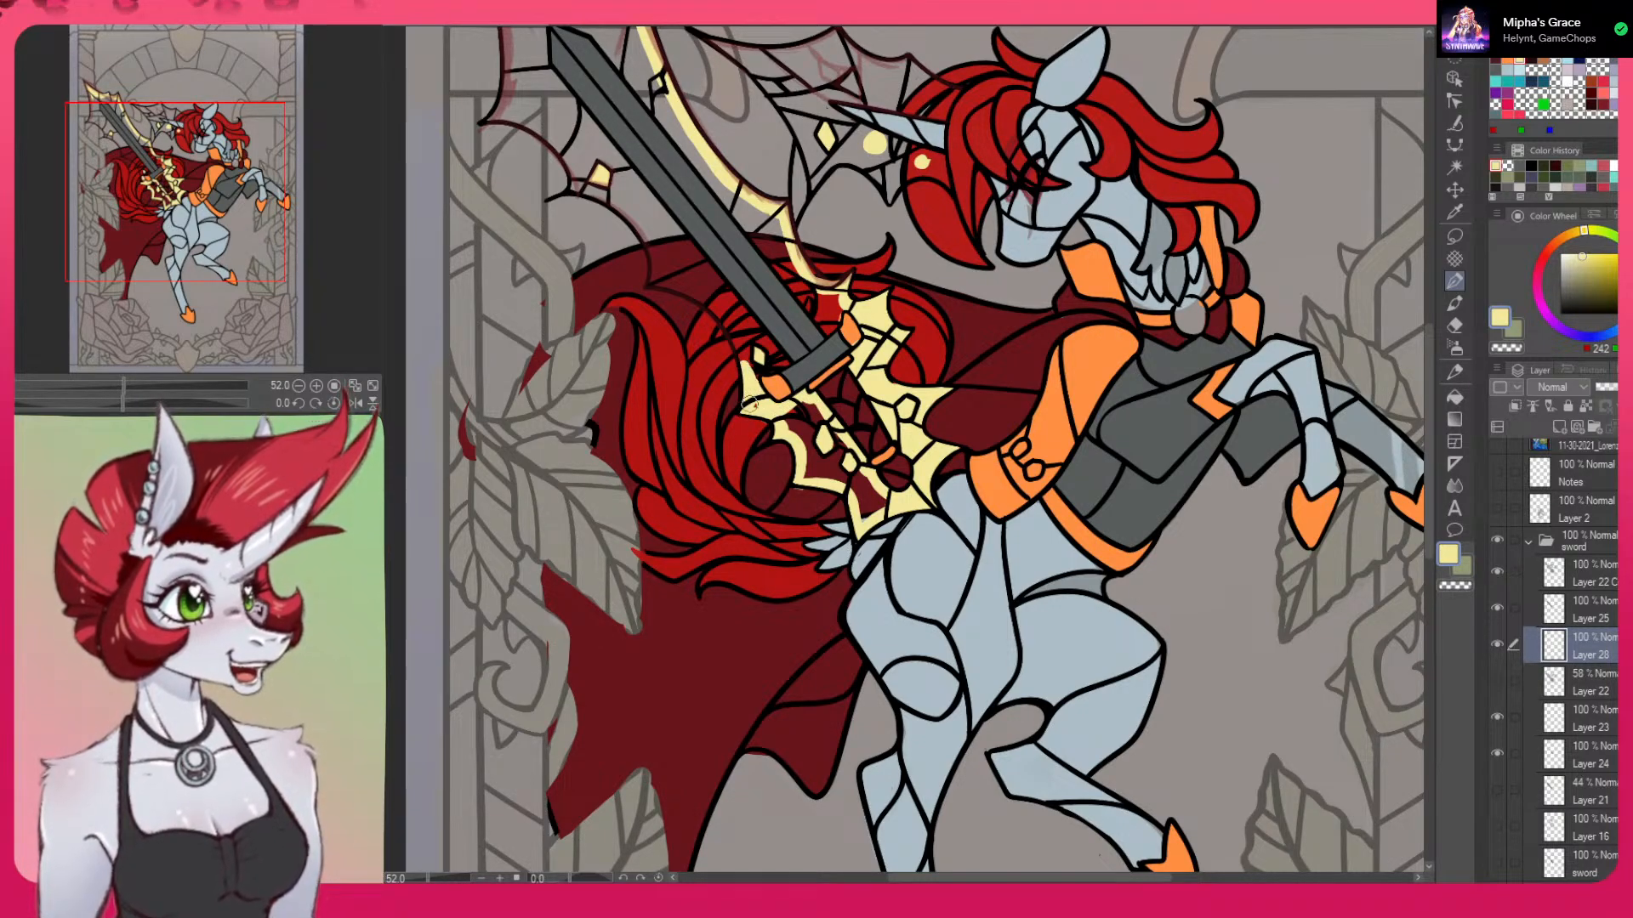
# Paint pale yellow along the aura's outer edge beside the blade and around its upper spikes
pyautogui.moveTo(648, 281)
pyautogui.mouseDown()
pyautogui.moveTo(707, 295)
pyautogui.moveTo(744, 361)
pyautogui.moveTo(724, 321)
pyautogui.moveTo(679, 293)
pyautogui.moveTo(699, 298)
pyautogui.moveTo(652, 283)
pyautogui.moveTo(615, 186)
pyautogui.moveTo(584, 169)
pyautogui.moveTo(573, 189)
pyautogui.moveTo(650, 241)
pyautogui.moveTo(515, 106)
pyautogui.moveTo(493, 119)
pyautogui.moveTo(533, 116)
pyautogui.moveTo(577, 182)
pyautogui.mouseUp()
pyautogui.moveTo(519, 129)
pyautogui.mouseDown()
pyautogui.moveTo(505, 122)
pyautogui.moveTo(558, 151)
pyautogui.mouseUp()
pyautogui.moveTo(558, 91); pyautogui.dragTo(700, 305)
pyautogui.moveTo(627, 167)
pyautogui.mouseDown()
pyautogui.moveTo(650, 301)
pyautogui.moveTo(652, 190)
pyautogui.moveTo(661, 335)
pyautogui.mouseUp()
pyautogui.moveTo(689, 194)
pyautogui.mouseDown()
pyautogui.moveTo(677, 217)
pyautogui.moveTo(732, 217)
pyautogui.moveTo(798, 250)
pyautogui.moveTo(737, 203)
pyautogui.mouseUp()
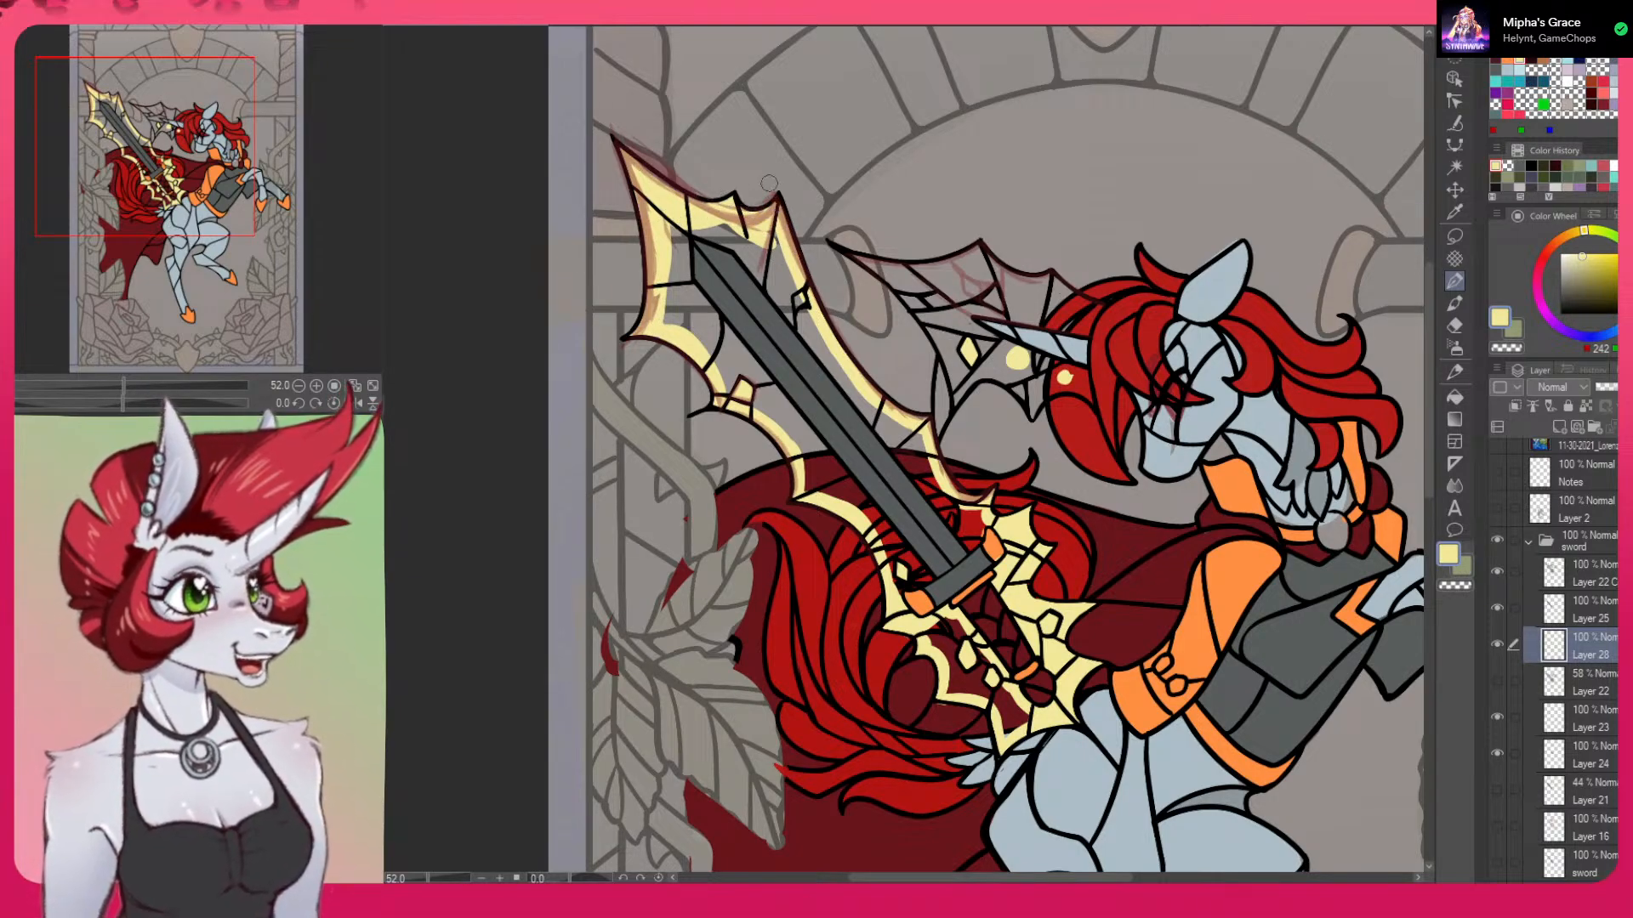
# Fill the remaining gaps between the aura's edge and the blade with pale yellow, down to the crossguard
pyautogui.moveTo(727, 223)
pyautogui.mouseDown()
pyautogui.moveTo(787, 263)
pyautogui.moveTo(799, 299)
pyautogui.mouseUp()
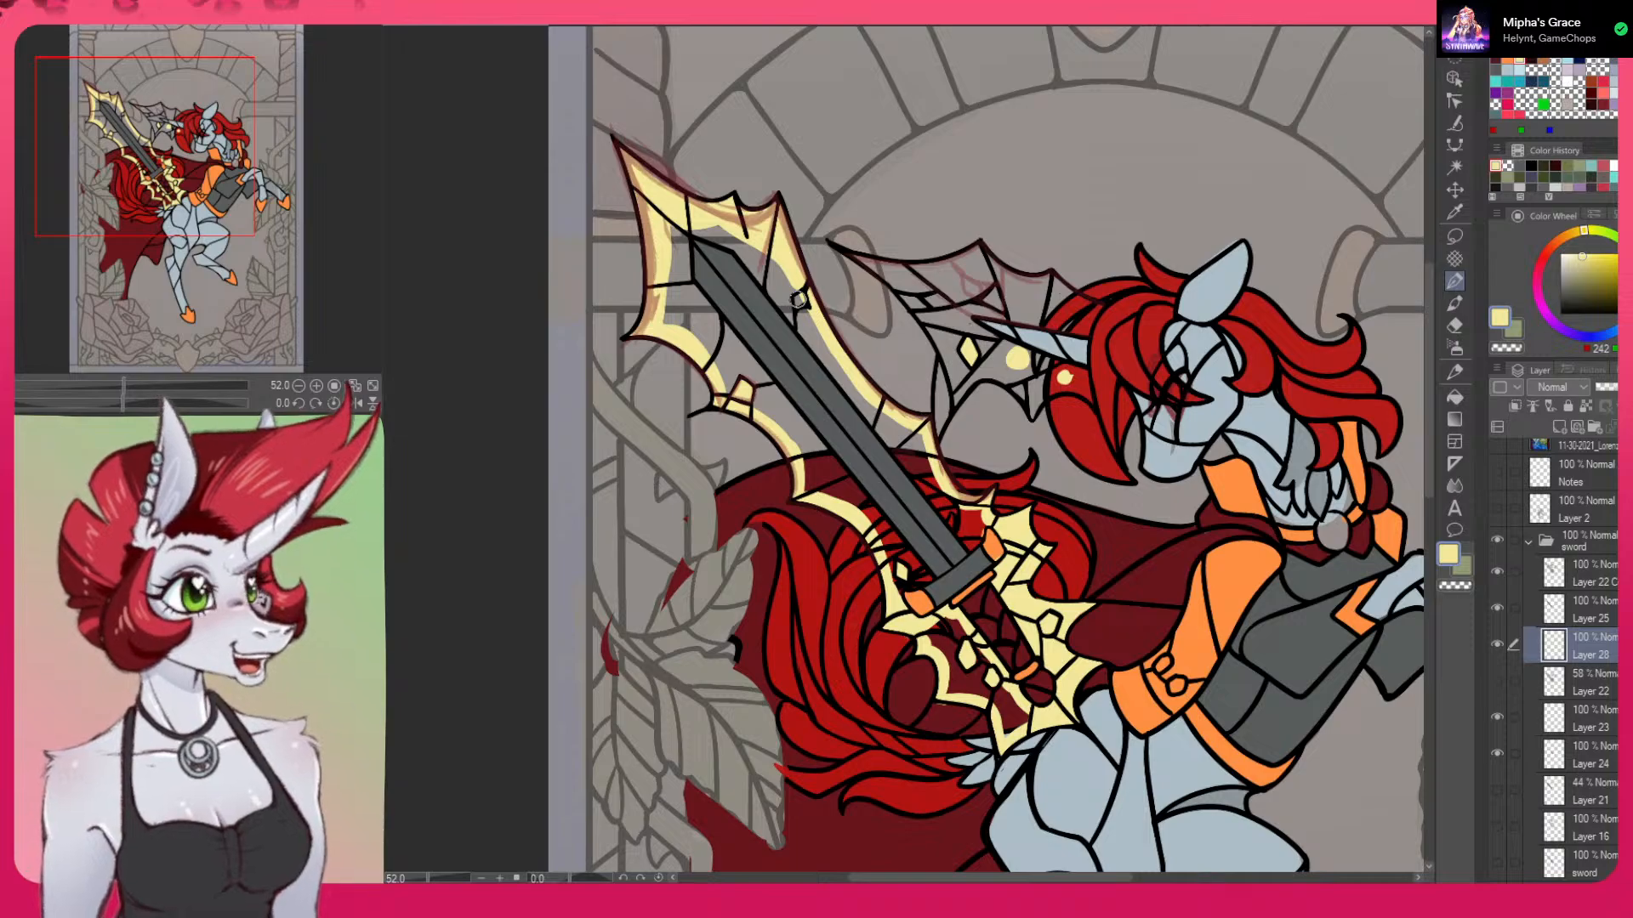
pyautogui.moveTo(799, 299)
pyautogui.mouseDown()
pyautogui.moveTo(979, 136)
pyautogui.moveTo(906, 192)
pyautogui.moveTo(884, 332)
pyautogui.mouseUp()
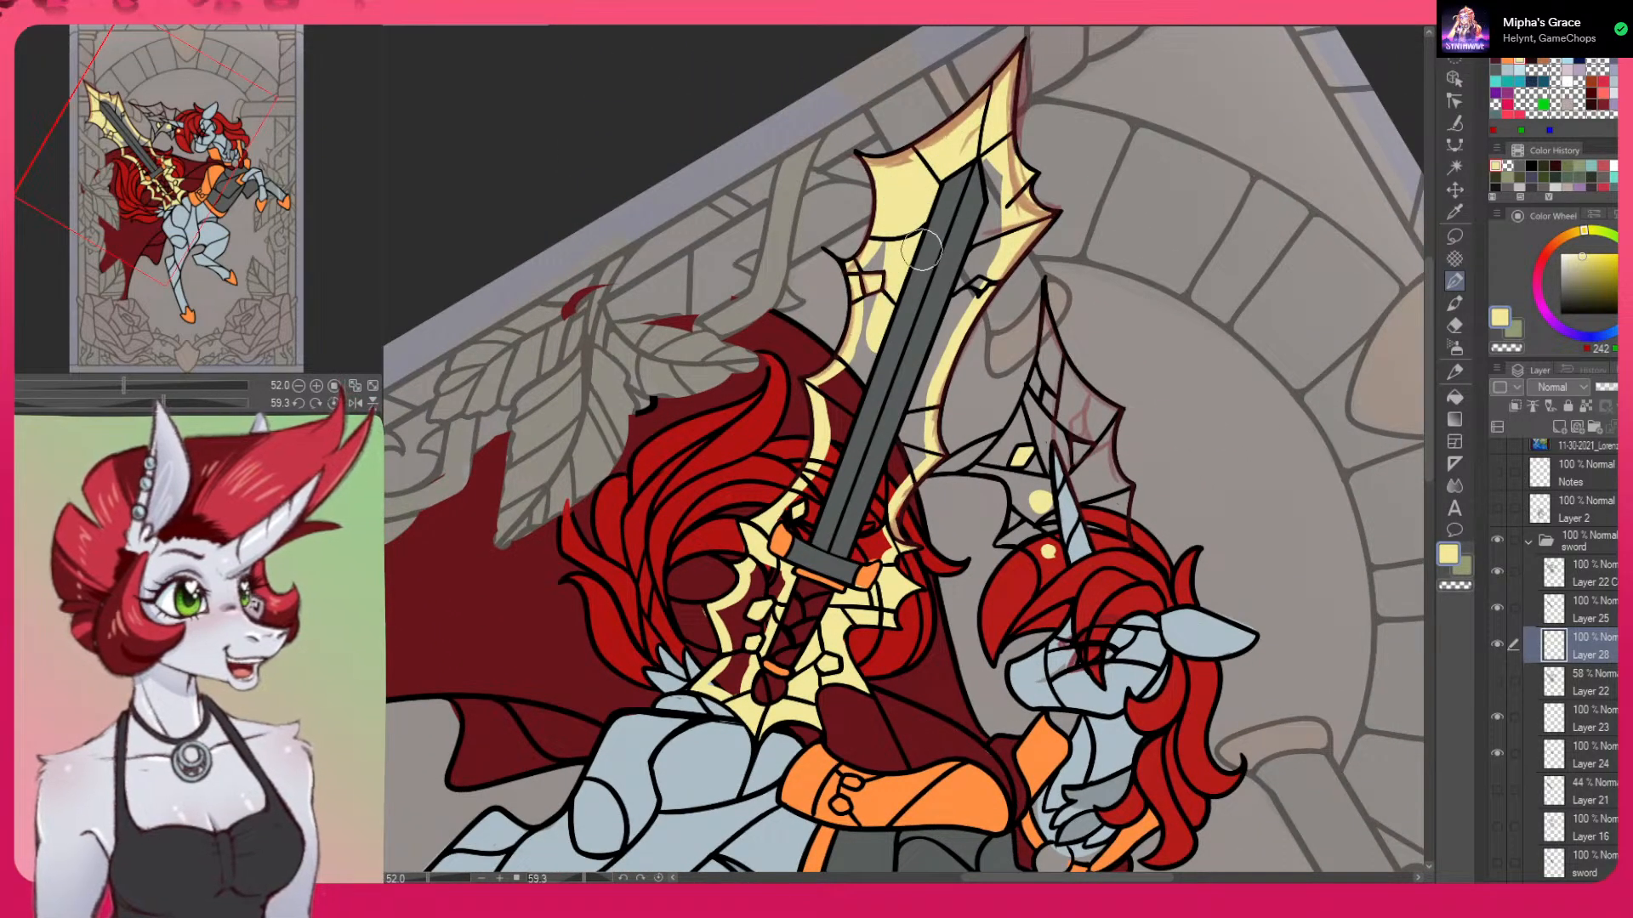
pyautogui.moveTo(987, 166)
pyautogui.mouseDown()
pyautogui.moveTo(986, 227)
pyautogui.moveTo(884, 447)
pyautogui.mouseUp()
pyautogui.moveTo(978, 219); pyautogui.dragTo(969, 274)
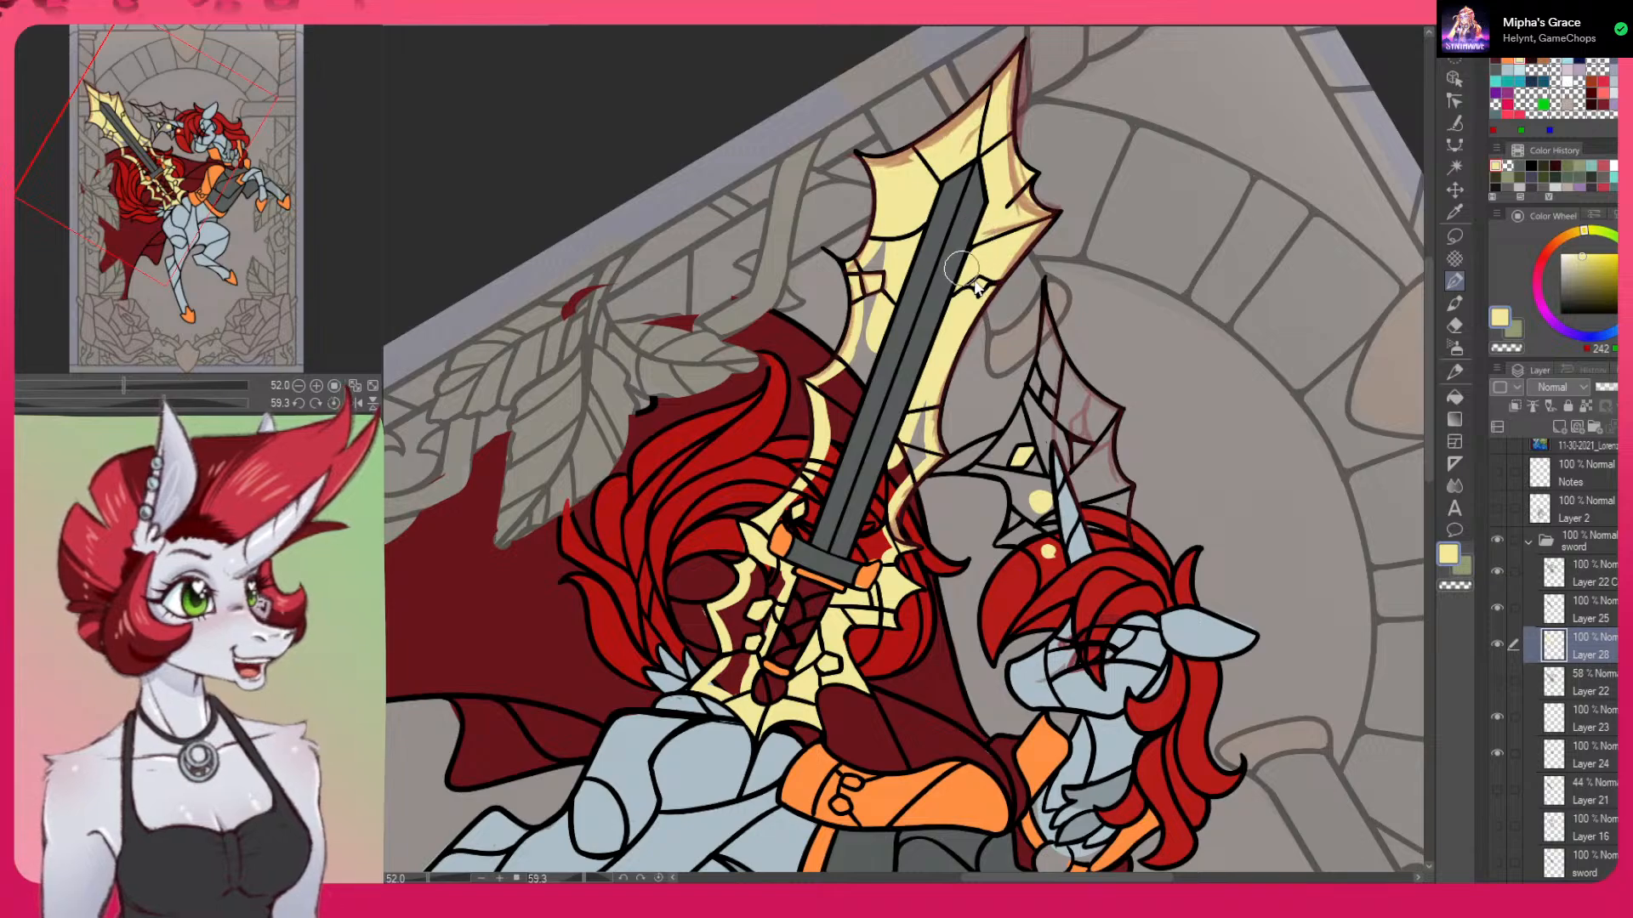
pyautogui.moveTo(927, 418)
pyautogui.mouseDown()
pyautogui.moveTo(906, 476)
pyautogui.moveTo(892, 238)
pyautogui.moveTo(824, 485)
pyautogui.moveTo(791, 519)
pyautogui.moveTo(808, 535)
pyautogui.moveTo(869, 337)
pyautogui.moveTo(799, 516)
pyautogui.moveTo(829, 381)
pyautogui.moveTo(820, 445)
pyautogui.moveTo(853, 351)
pyautogui.moveTo(793, 510)
pyautogui.mouseUp()
pyautogui.moveTo(853, 555)
pyautogui.mouseDown()
pyautogui.moveTo(900, 438)
pyautogui.moveTo(858, 555)
pyautogui.moveTo(880, 544)
pyautogui.moveTo(887, 561)
pyautogui.moveTo(882, 494)
pyautogui.moveTo(887, 551)
pyautogui.moveTo(910, 471)
pyautogui.moveTo(911, 522)
pyautogui.mouseUp()
# Fill the aura around the crossguard and grip with pale yellow, using transparent colour to clean the paint off the hilt
pyautogui.press('c')
pyautogui.moveTo(860, 576); pyautogui.dragTo(862, 582)
pyautogui.press('c')
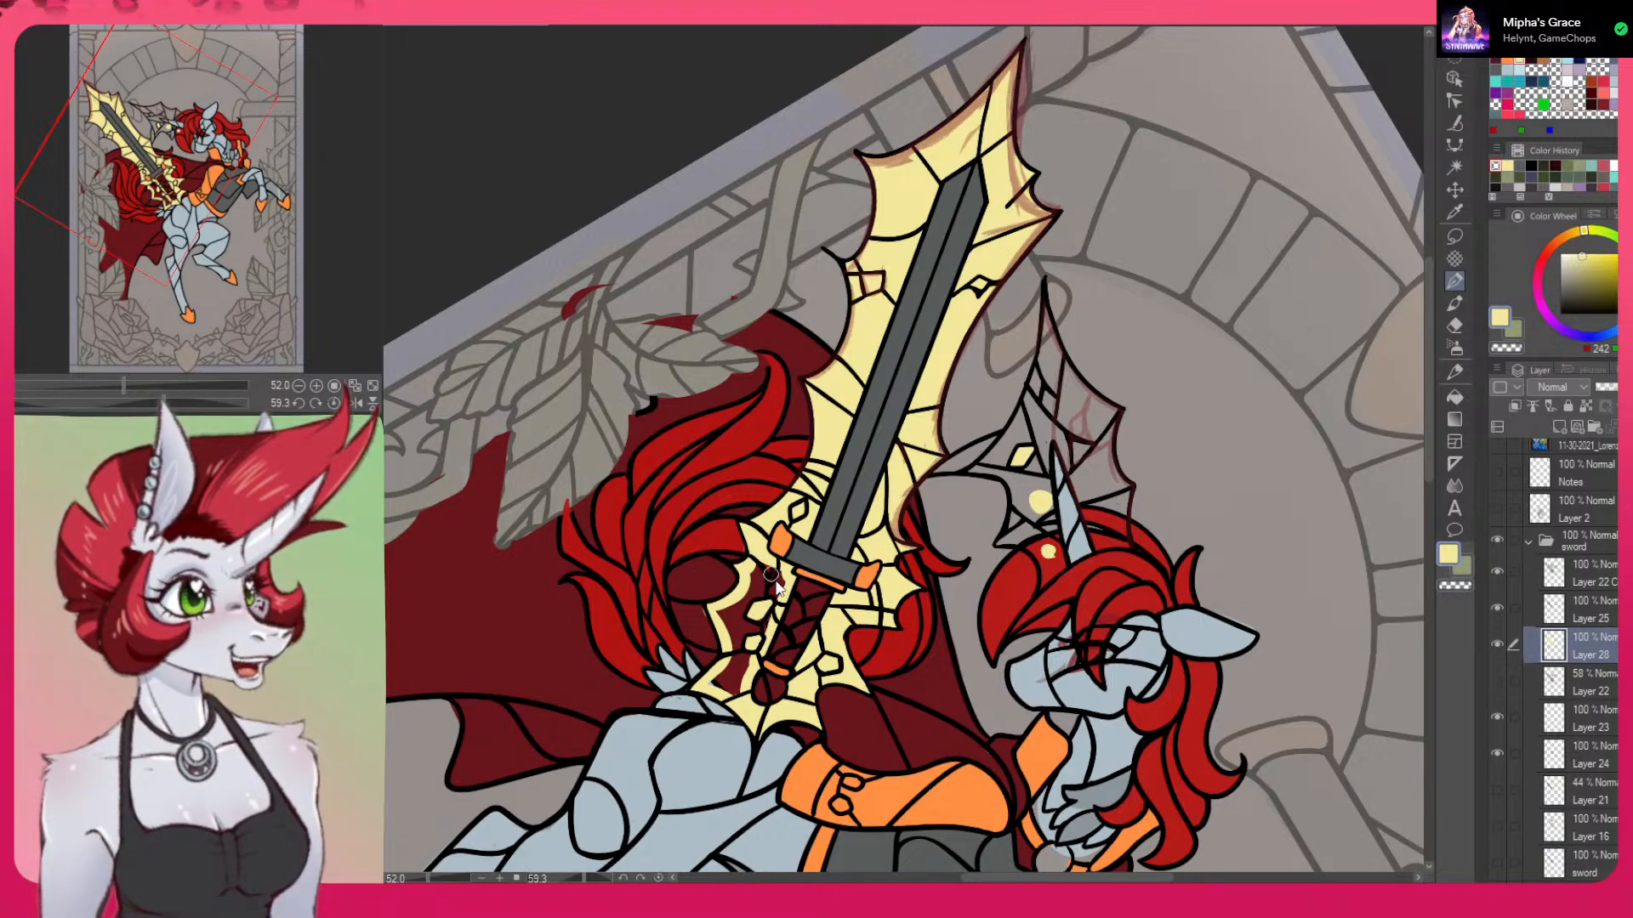
pyautogui.press('c')
pyautogui.press('c')
pyautogui.moveTo(714, 669)
pyautogui.mouseDown()
pyautogui.moveTo(685, 689)
pyautogui.moveTo(749, 661)
pyautogui.moveTo(714, 683)
pyautogui.moveTo(738, 663)
pyautogui.moveTo(738, 690)
pyautogui.moveTo(752, 651)
pyautogui.moveTo(726, 677)
pyautogui.moveTo(717, 612)
pyautogui.moveTo(768, 551)
pyautogui.moveTo(742, 623)
pyautogui.moveTo(783, 567)
pyautogui.moveTo(754, 647)
pyautogui.moveTo(792, 555)
pyautogui.mouseUp()
pyautogui.press('c')
pyautogui.press('c')
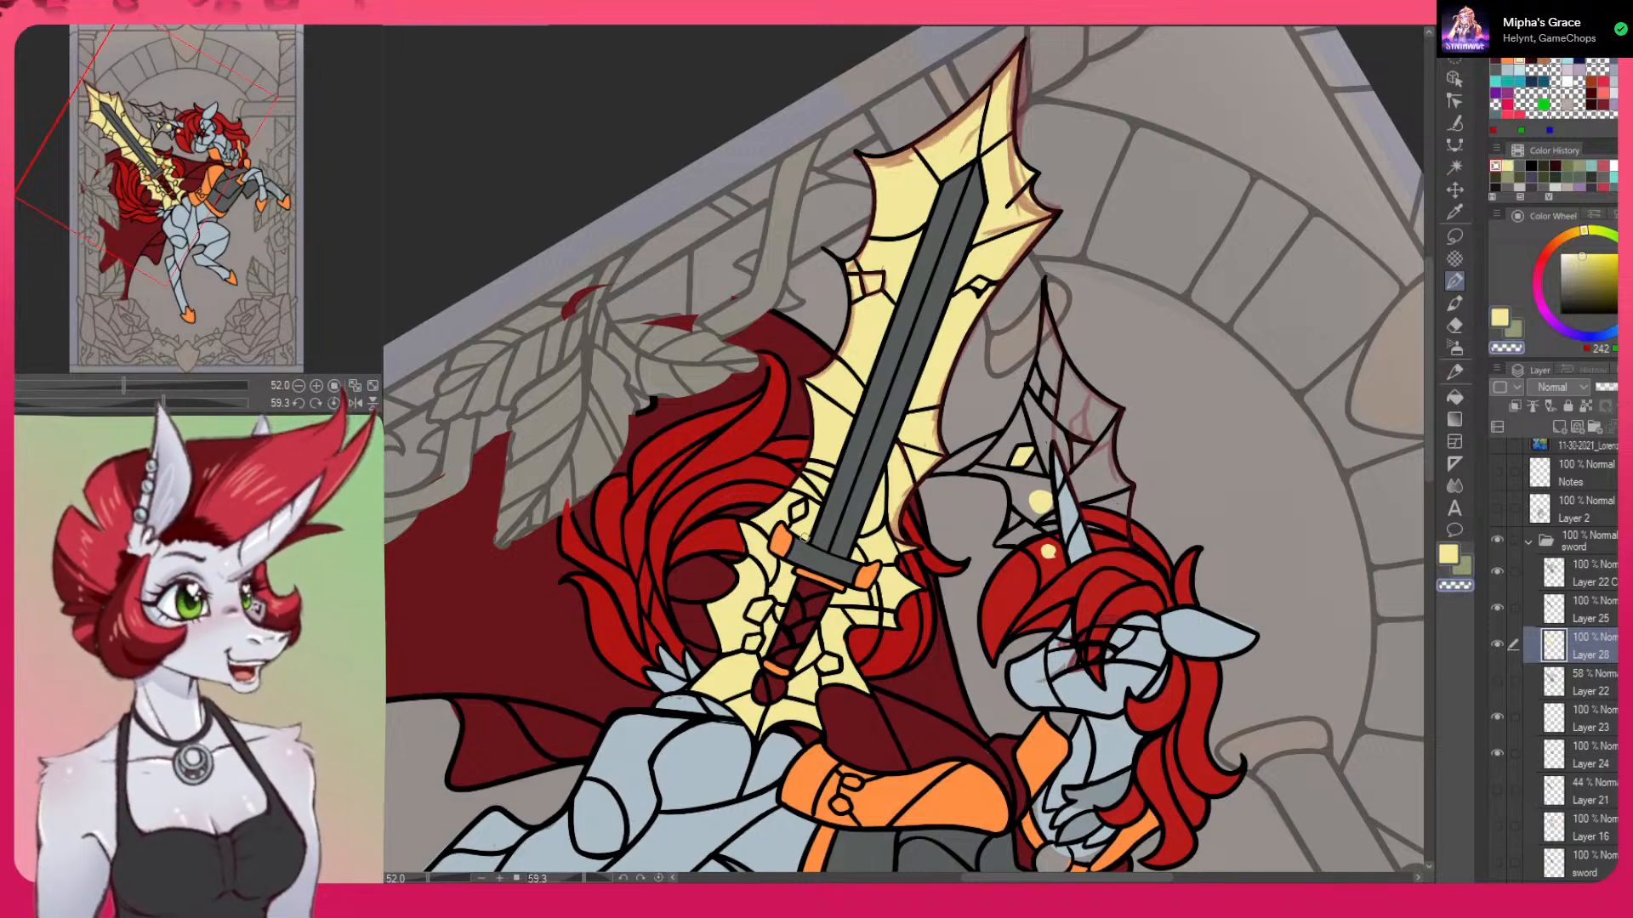
# Paint pale yellow inside the outline of the spiky aura around the unicorn's horn, up to the horn's edges
pyautogui.click(372, 387)
pyautogui.click(333, 403)
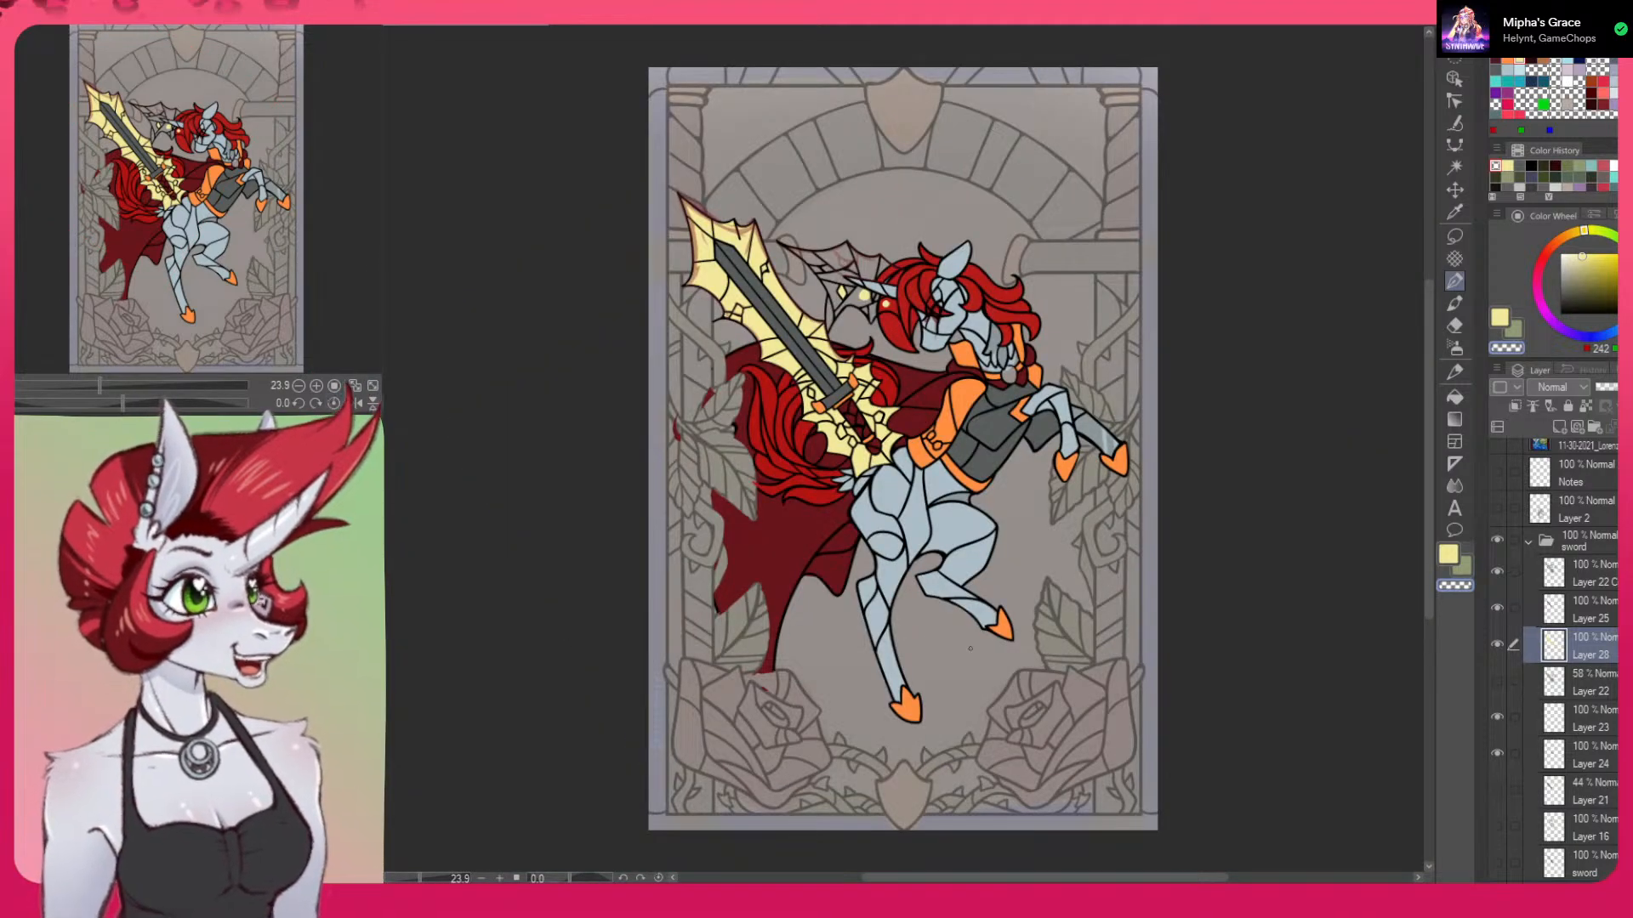
pyautogui.moveTo(837, 228); pyautogui.dragTo(878, 209)
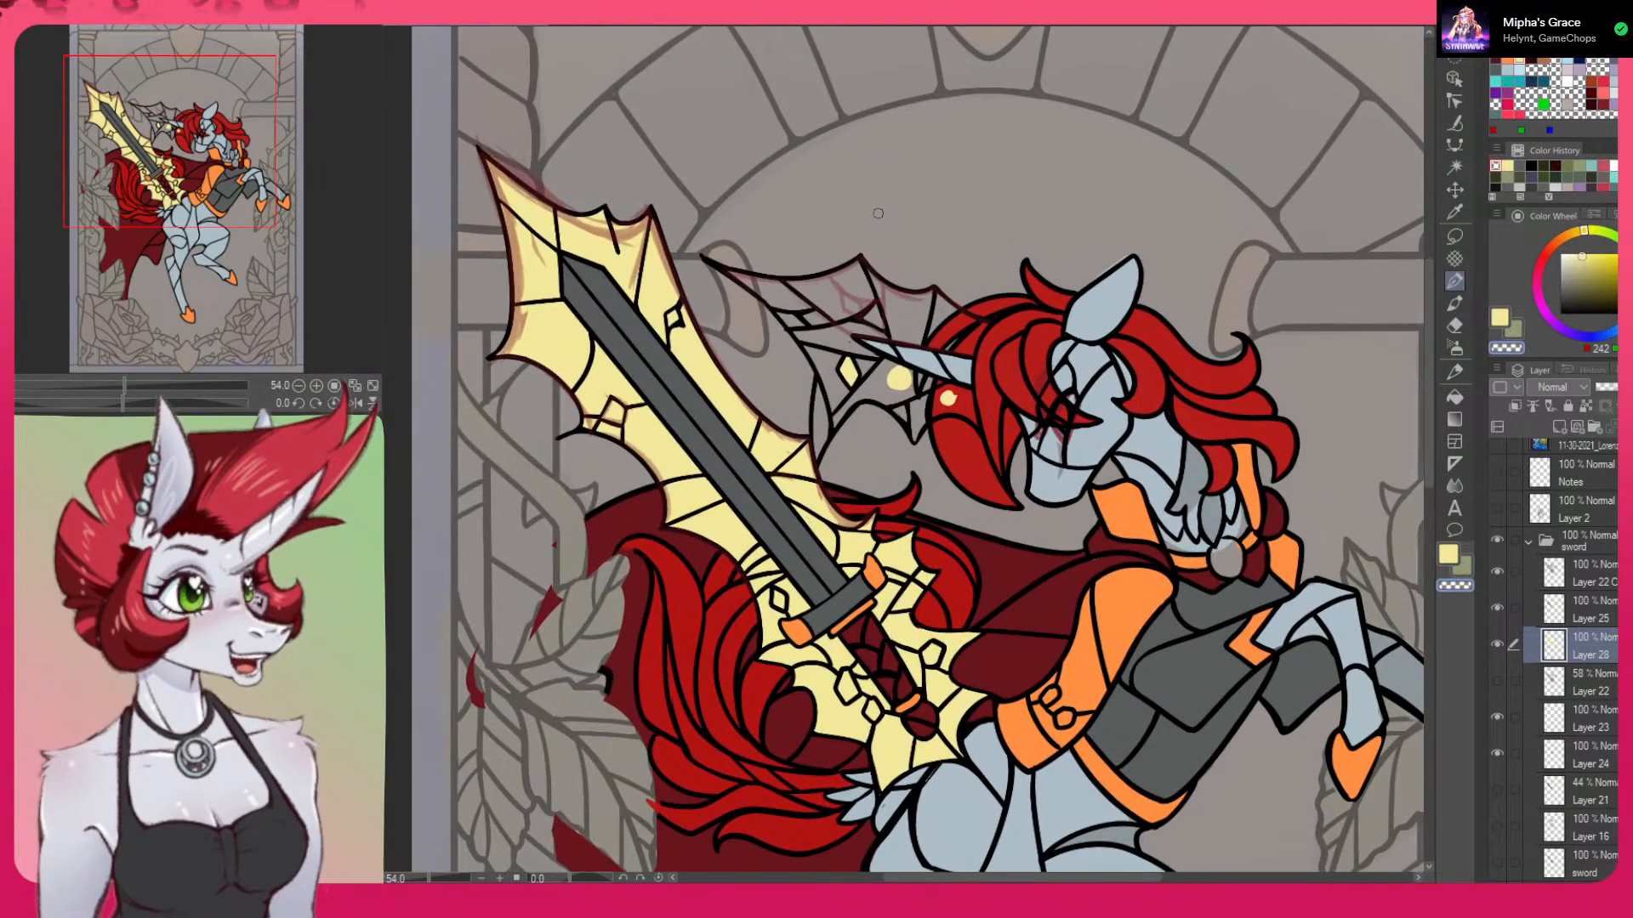
pyautogui.click(1453, 560)
pyautogui.moveTo(1284, 634); pyautogui.dragTo(944, 710)
pyautogui.moveTo(878, 380)
pyautogui.mouseDown()
pyautogui.moveTo(932, 303)
pyautogui.moveTo(940, 203)
pyautogui.moveTo(932, 292)
pyautogui.mouseUp()
pyautogui.moveTo(944, 221); pyautogui.dragTo(1021, 303)
pyautogui.moveTo(942, 216)
pyautogui.mouseDown()
pyautogui.moveTo(1022, 303)
pyautogui.moveTo(1011, 331)
pyautogui.moveTo(1024, 304)
pyautogui.moveTo(1055, 442)
pyautogui.mouseUp()
pyautogui.moveTo(962, 324); pyautogui.dragTo(1018, 438)
pyautogui.hotkey('ctrl', 'z')
pyautogui.moveTo(969, 334)
pyautogui.mouseDown()
pyautogui.moveTo(1020, 443)
pyautogui.moveTo(1051, 440)
pyautogui.mouseUp()
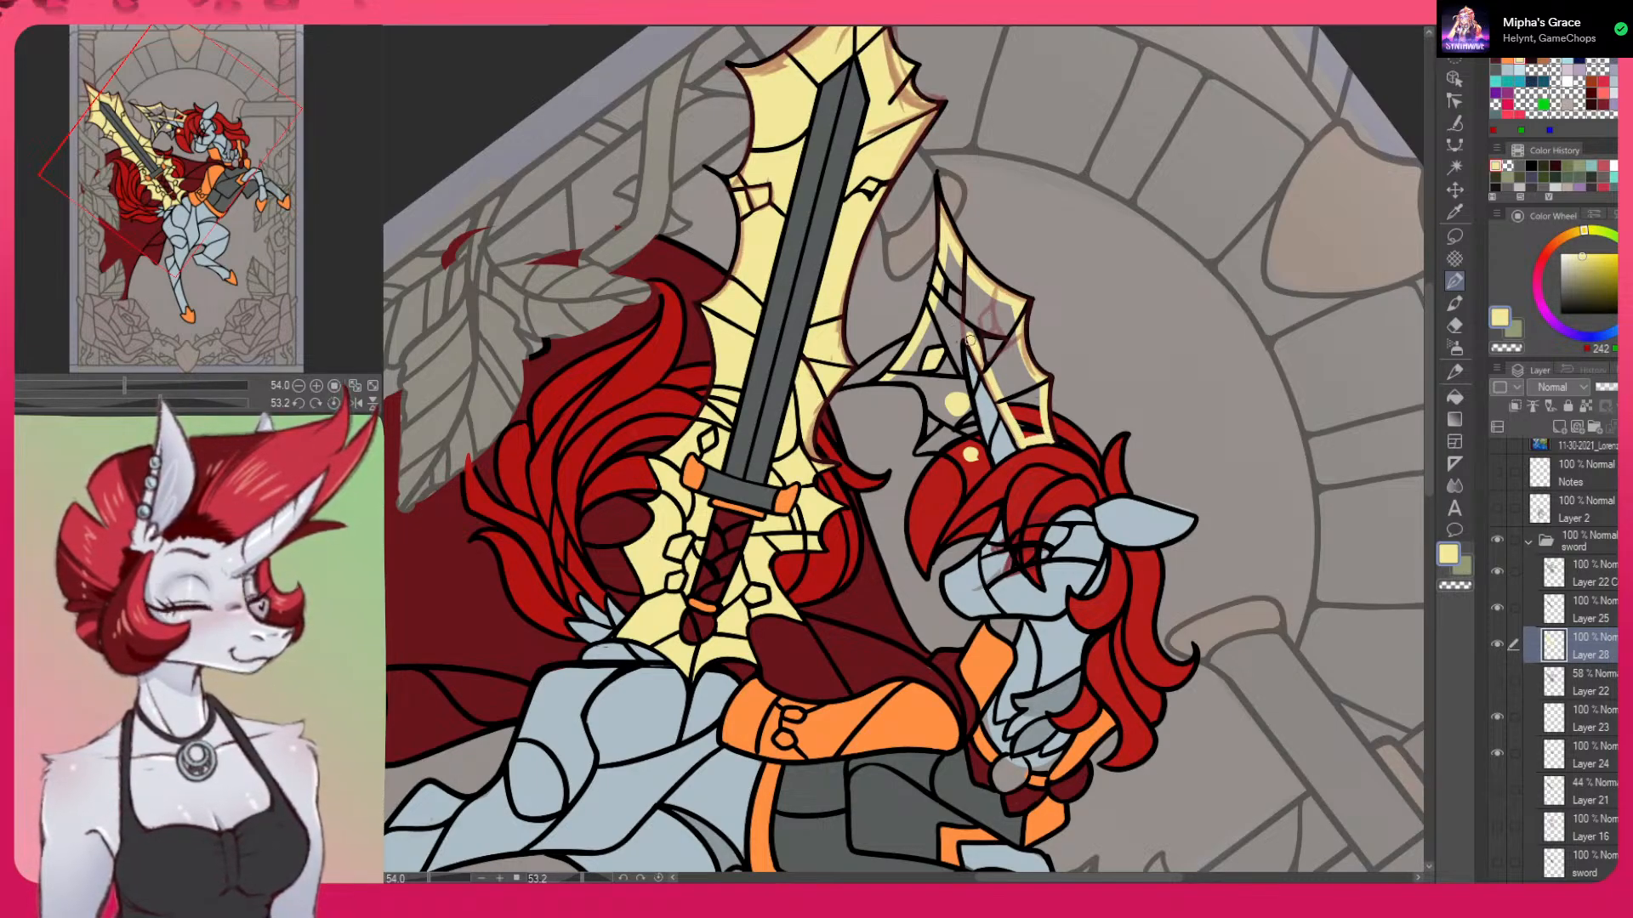
pyautogui.moveTo(960, 329); pyautogui.dragTo(954, 363)
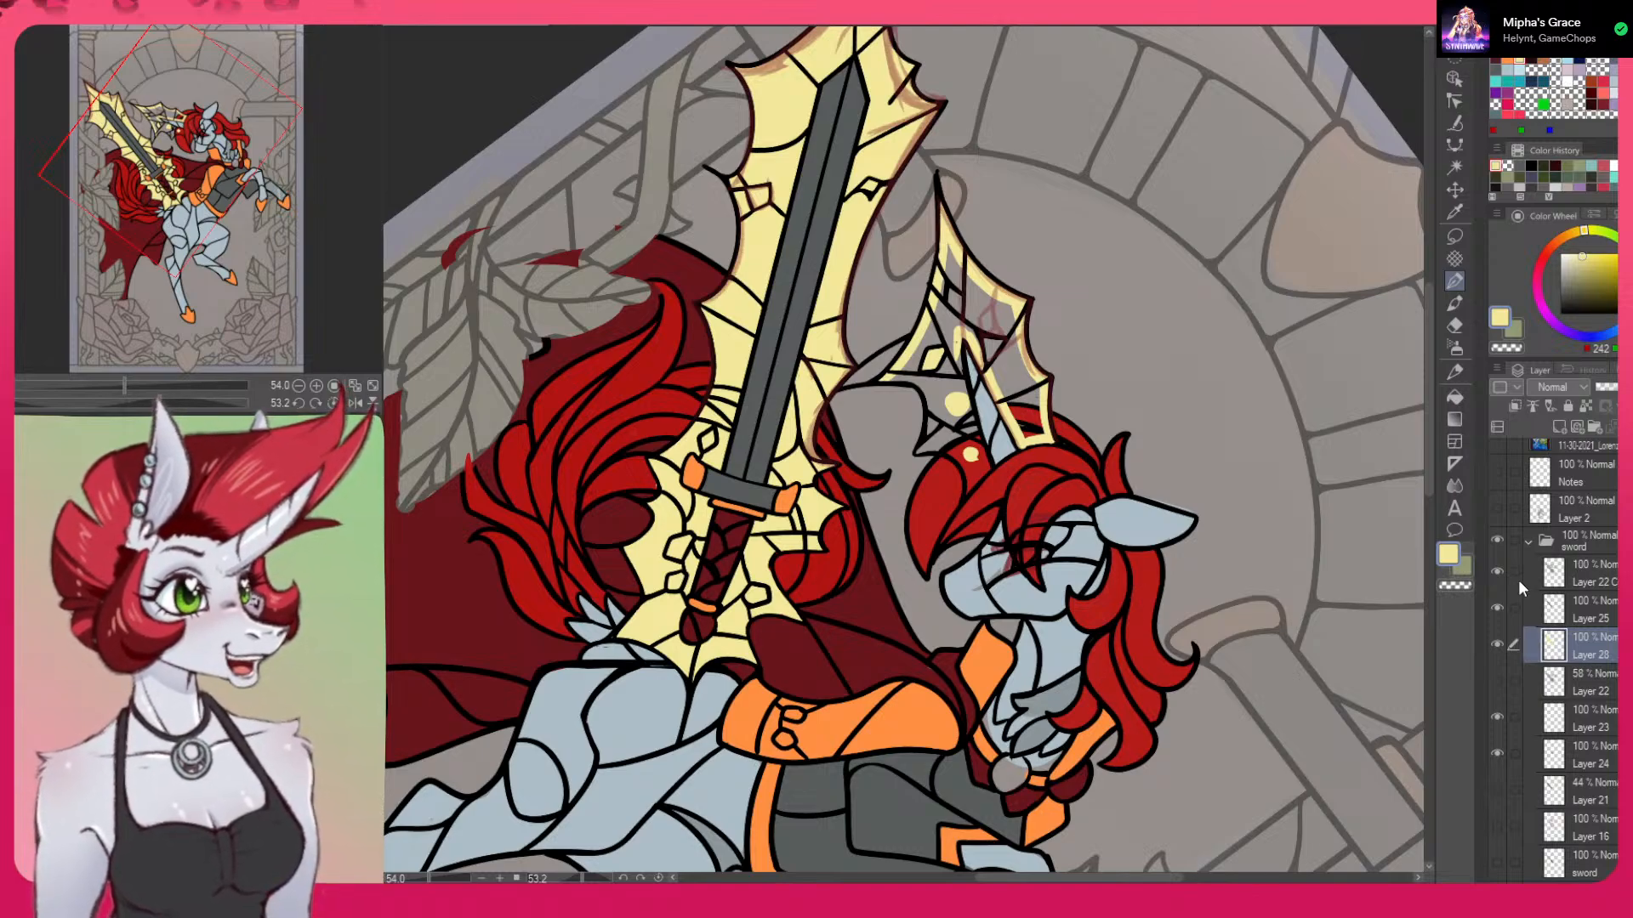
# Compare the artwork without the aura colour layer, and paint pale yellow over the horn aura's lower spikes and base
pyautogui.click(1497, 643)
pyautogui.click(1497, 643)
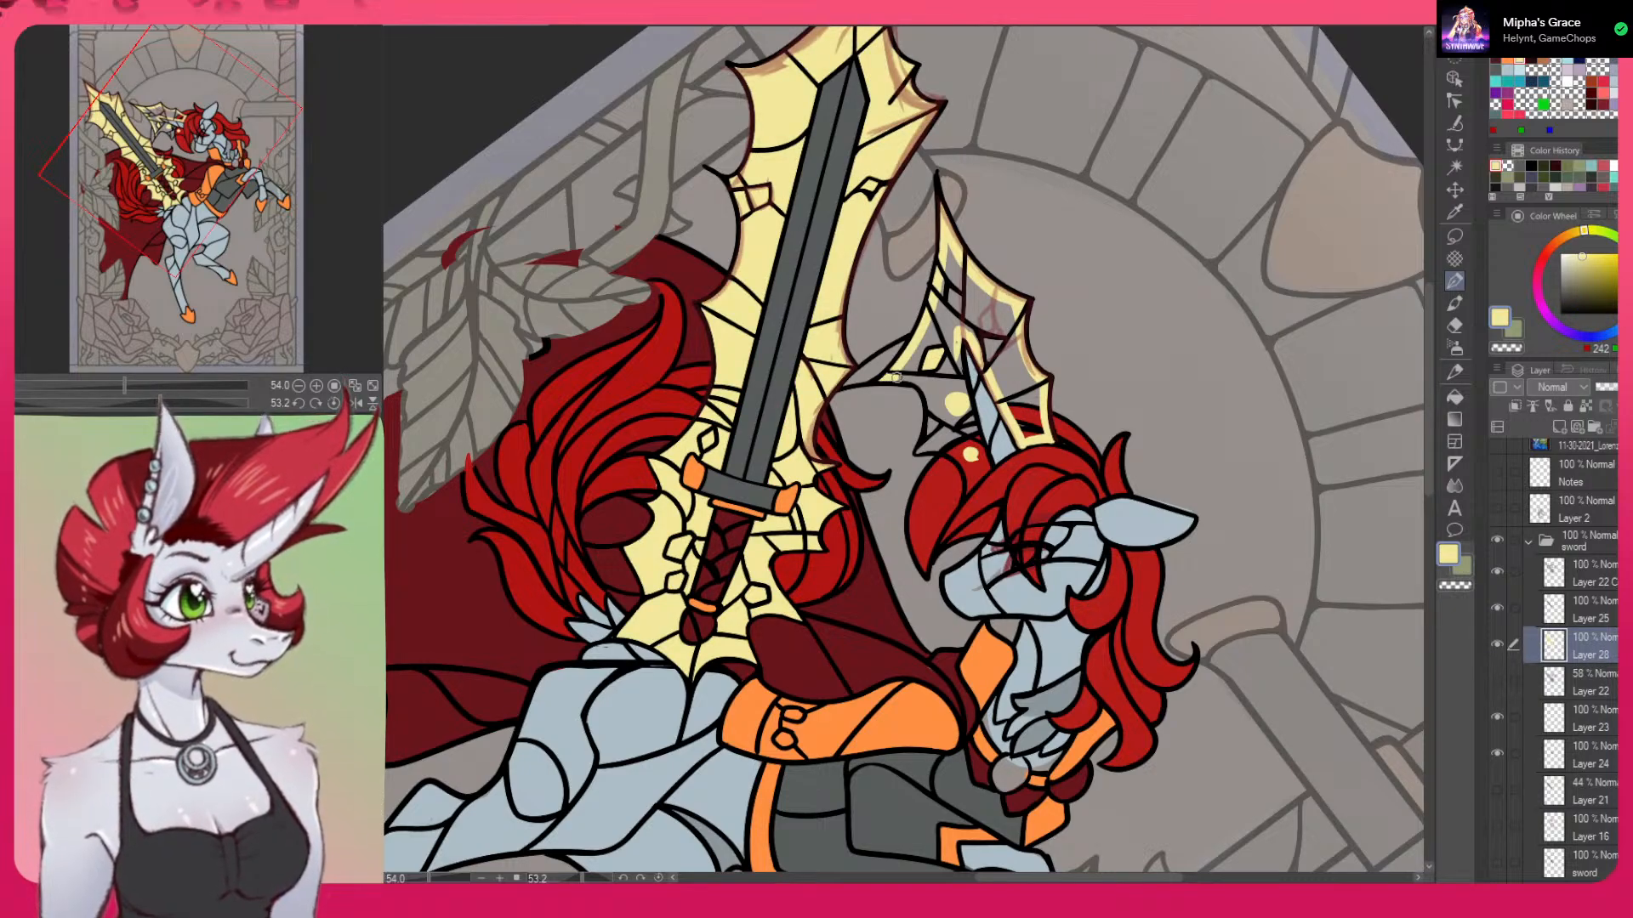
pyautogui.moveTo(920, 452)
pyautogui.mouseDown()
pyautogui.moveTo(922, 377)
pyautogui.moveTo(924, 448)
pyautogui.moveTo(963, 457)
pyautogui.moveTo(965, 493)
pyautogui.moveTo(947, 405)
pyautogui.moveTo(980, 467)
pyautogui.mouseUp()
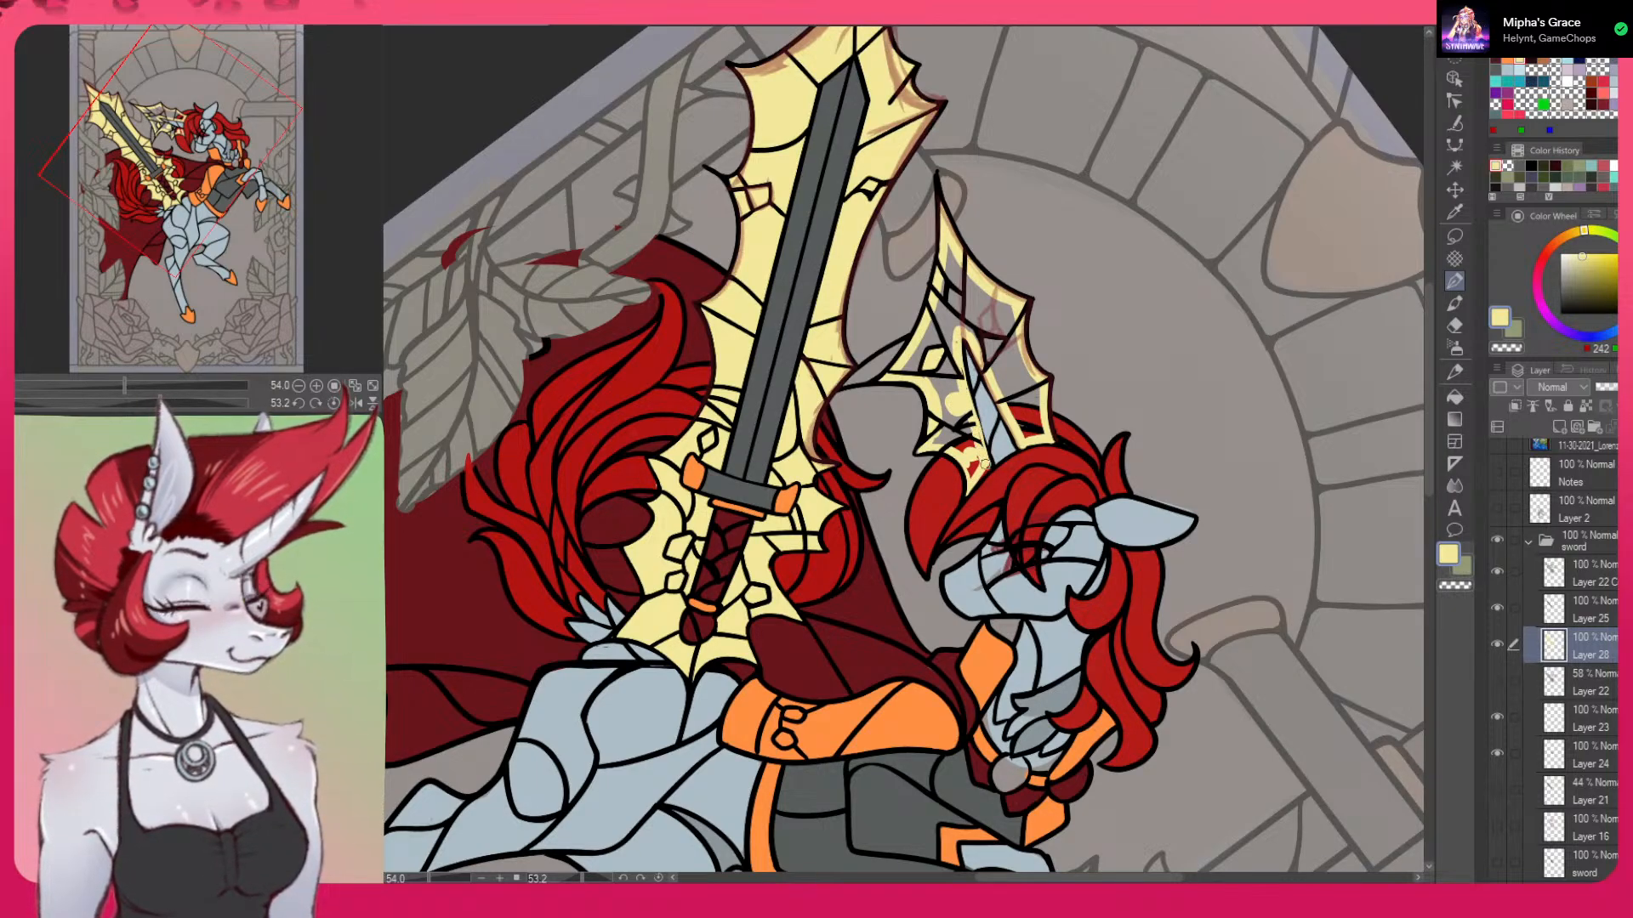
pyautogui.moveTo(973, 482); pyautogui.dragTo(979, 463)
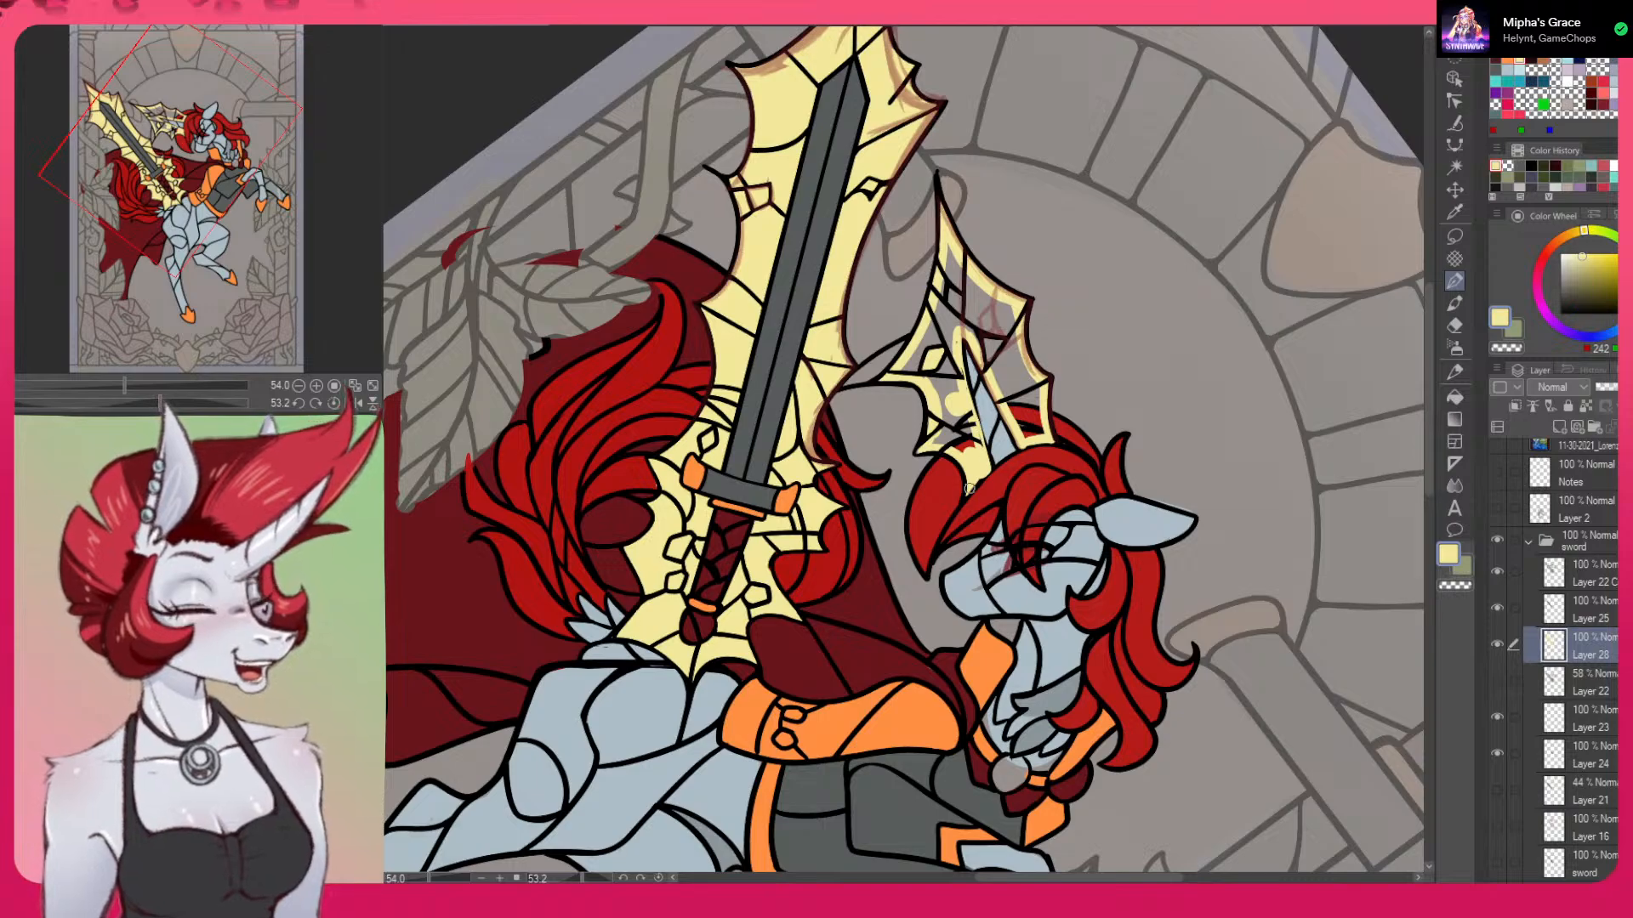
pyautogui.moveTo(937, 442)
pyautogui.mouseDown()
pyautogui.moveTo(962, 452)
pyautogui.moveTo(967, 430)
pyautogui.mouseUp()
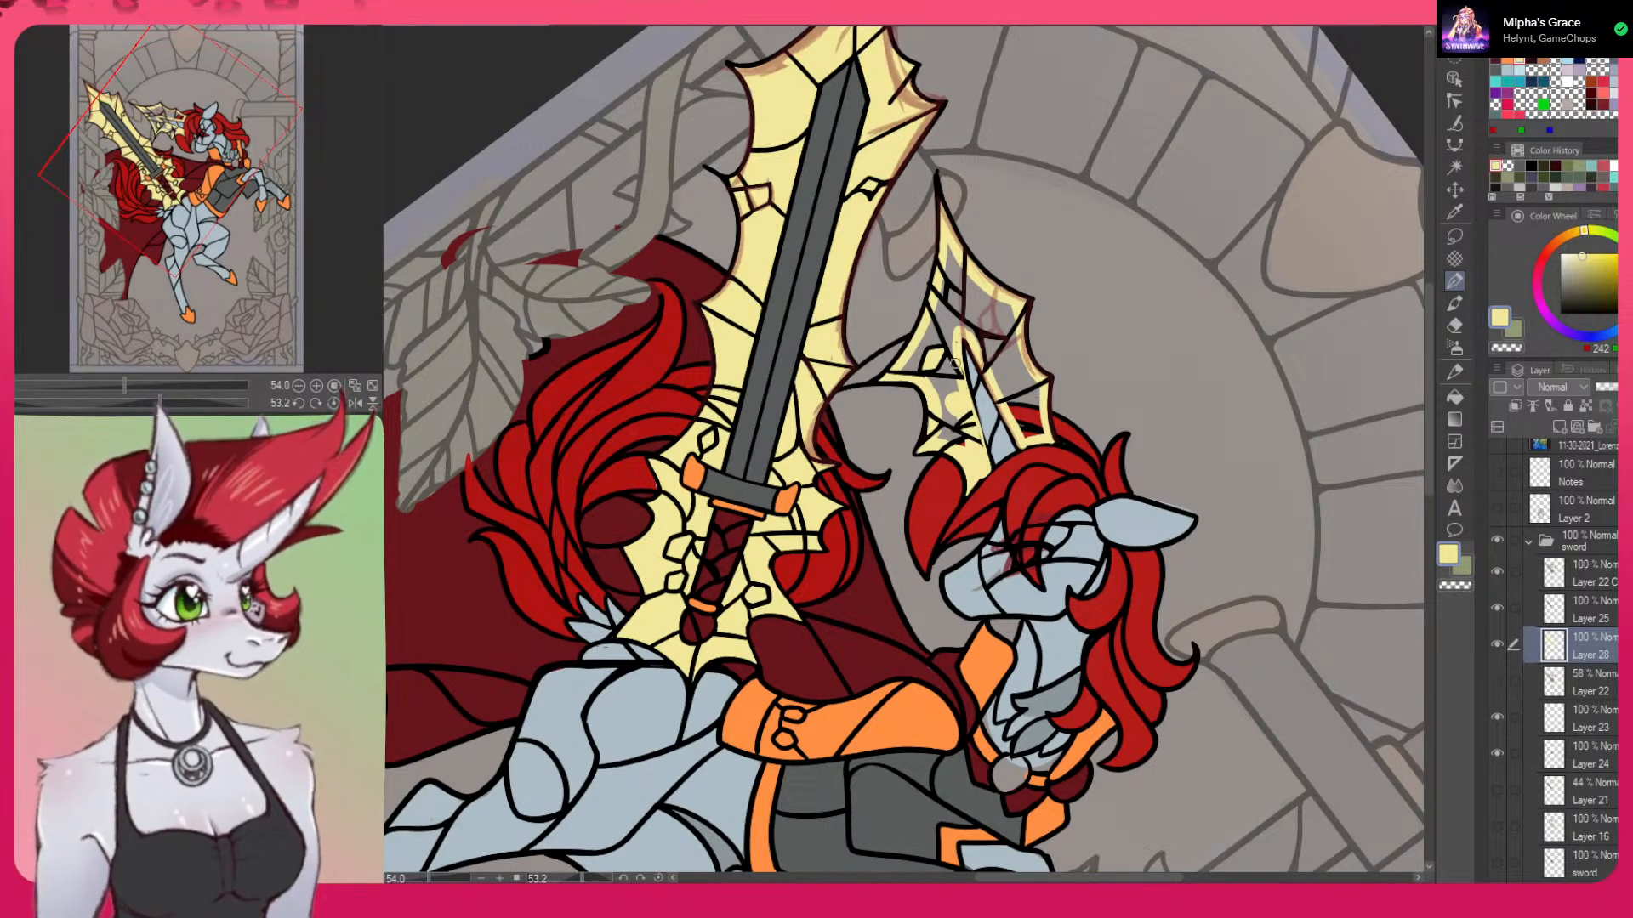
# Select the unpainted gaps inside the horn aura with Auto select, fill them with pale yellow and clear the selection
pyautogui.press('w')
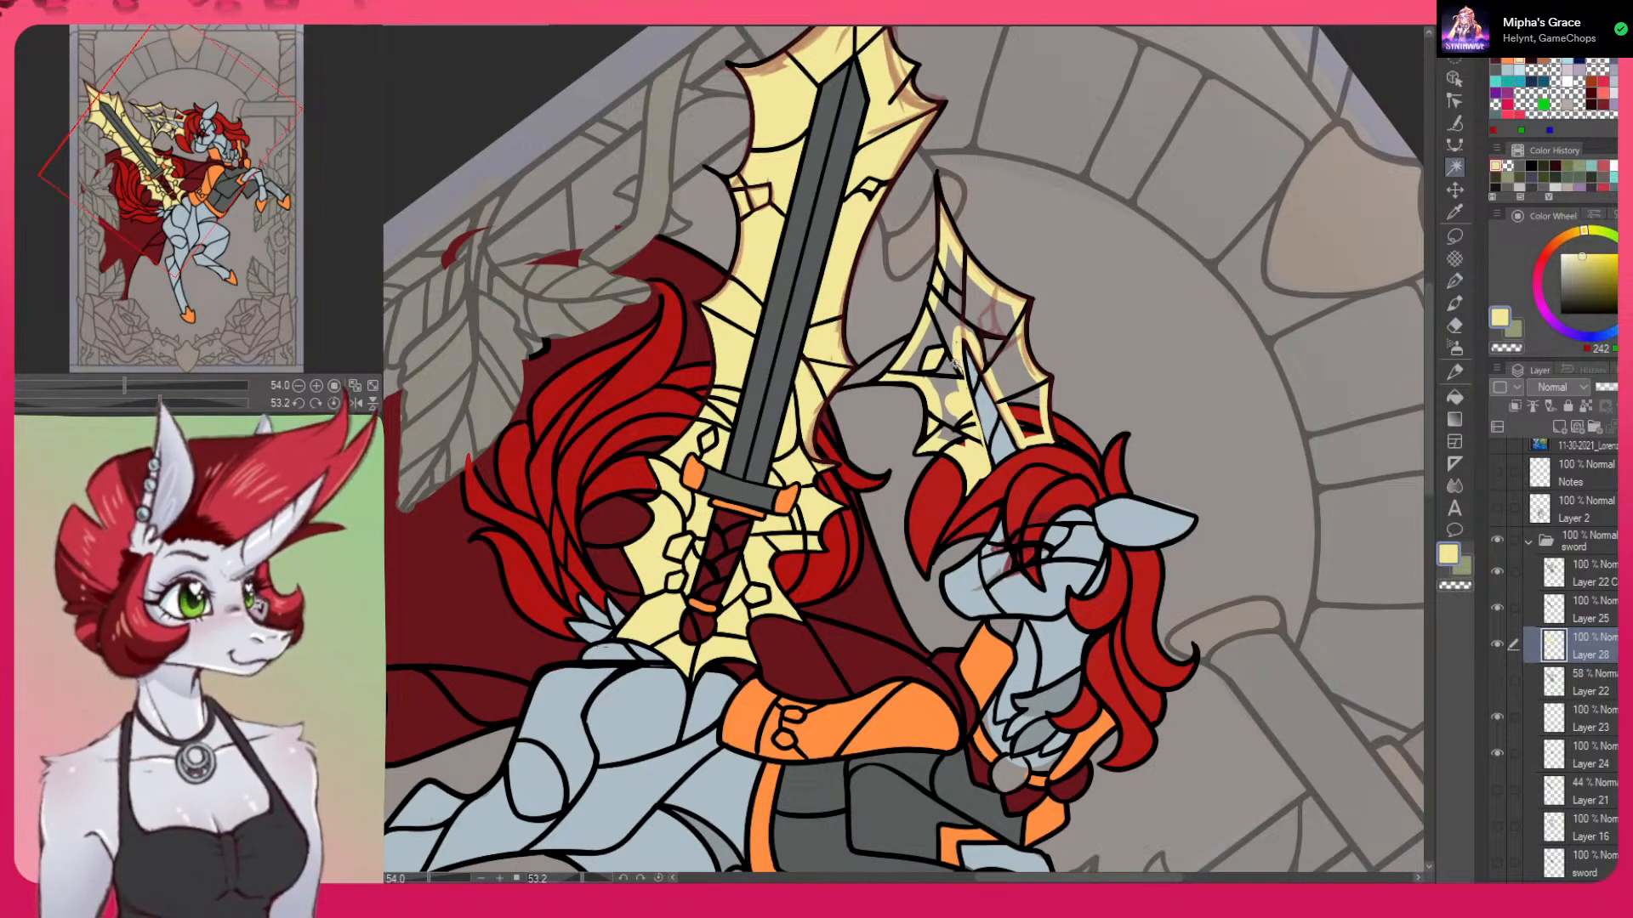
pyautogui.click(991, 311)
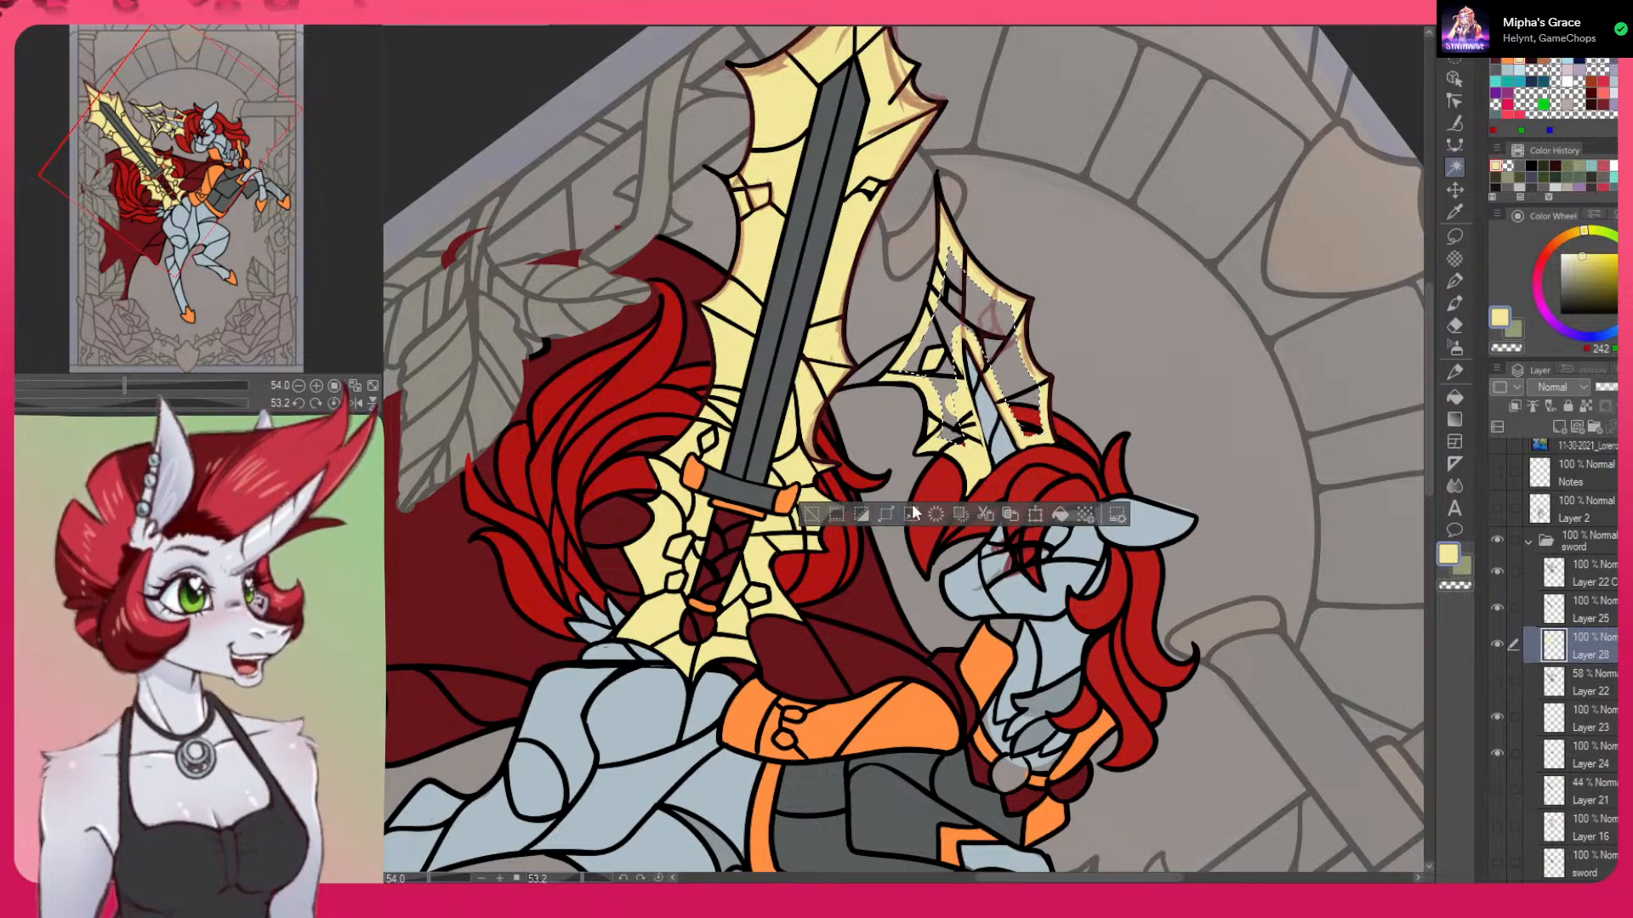
pyautogui.click(1061, 516)
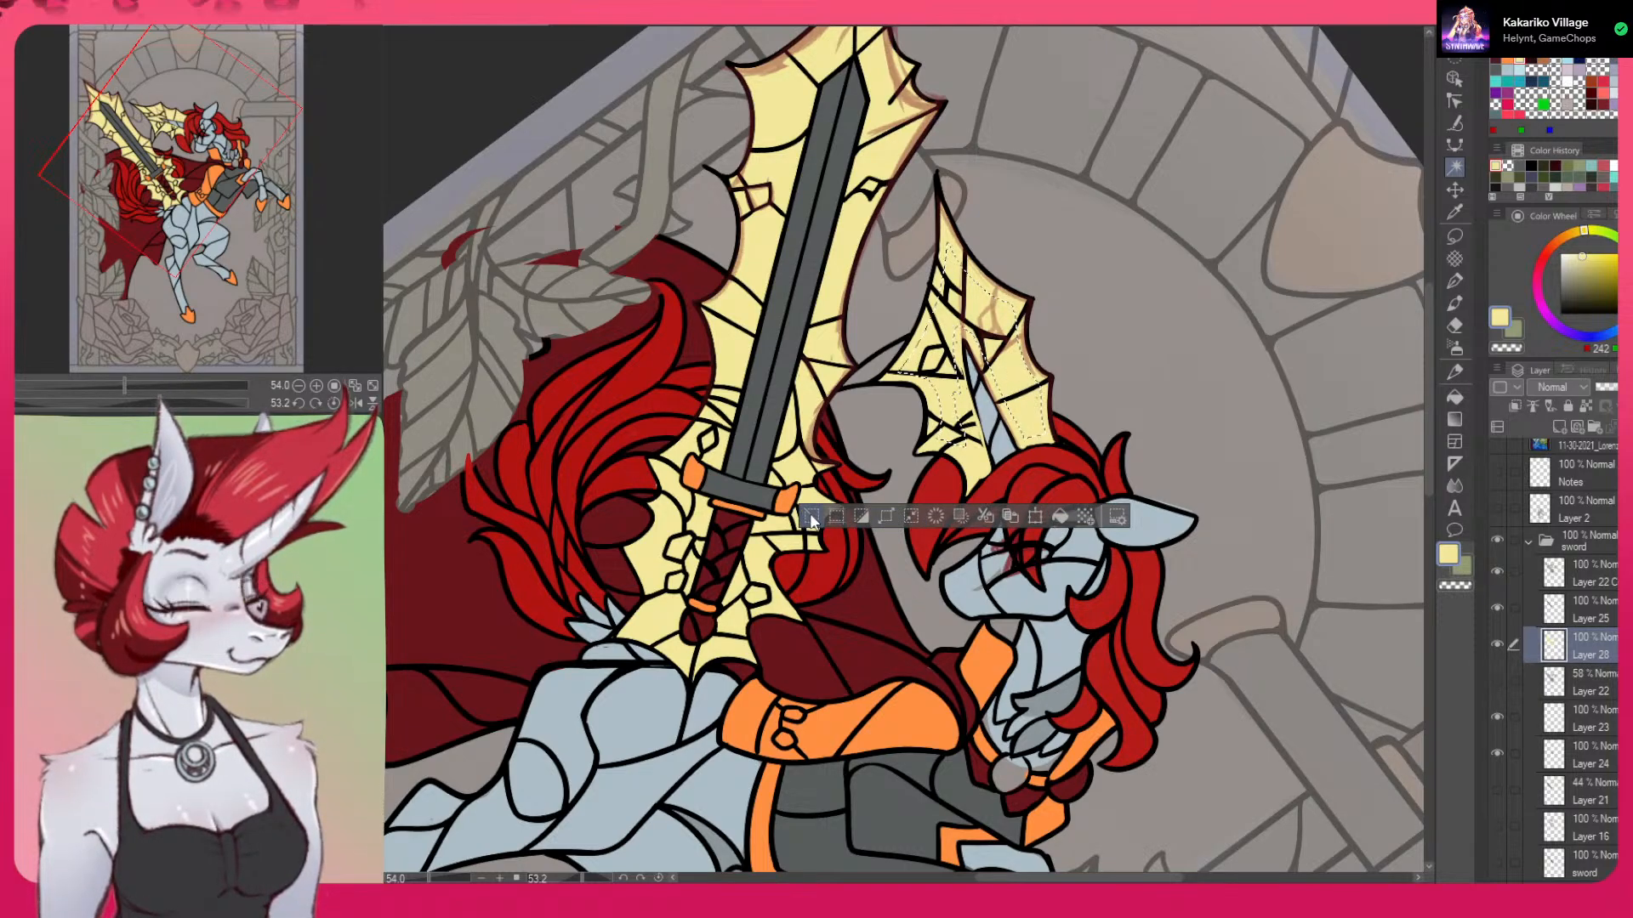
pyautogui.hotkey('ctrl', 'd')
# Lower the aura colour layer's opacity to 56% and check the whole card upright
pyautogui.moveTo(1630, 387); pyautogui.dragTo(1615, 389)
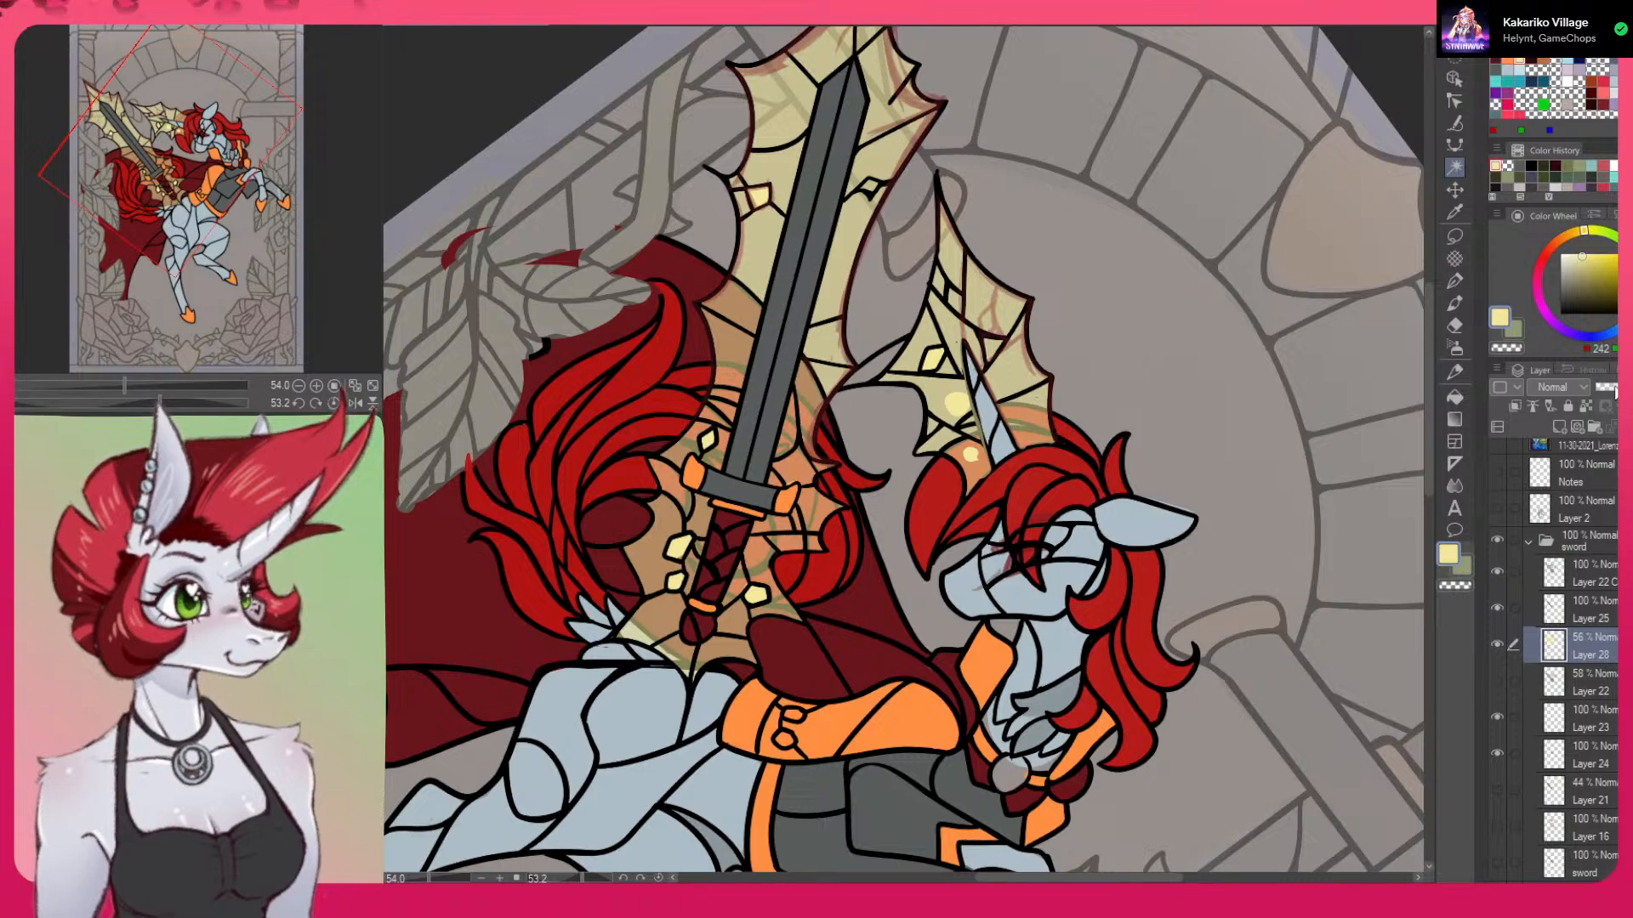
pyautogui.click(373, 385)
pyautogui.click(334, 403)
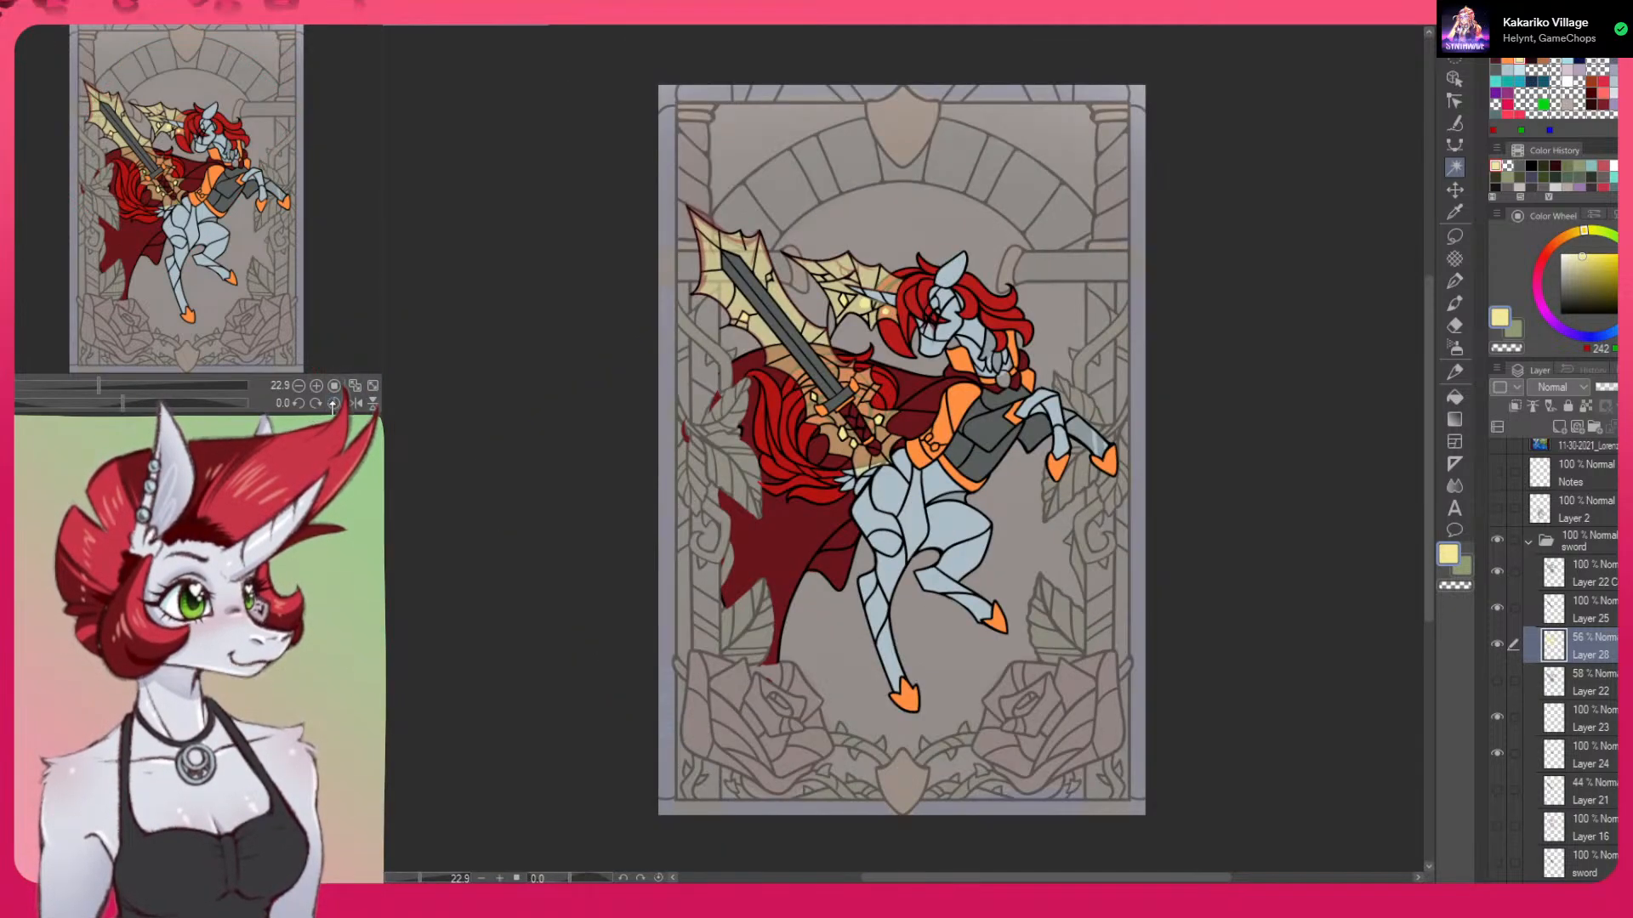
# Erase the stray dark red specks outside the cape's edge near the vine leaves on the cape colour layer, Layer 8
pyautogui.scroll(-5, 1573, 663)
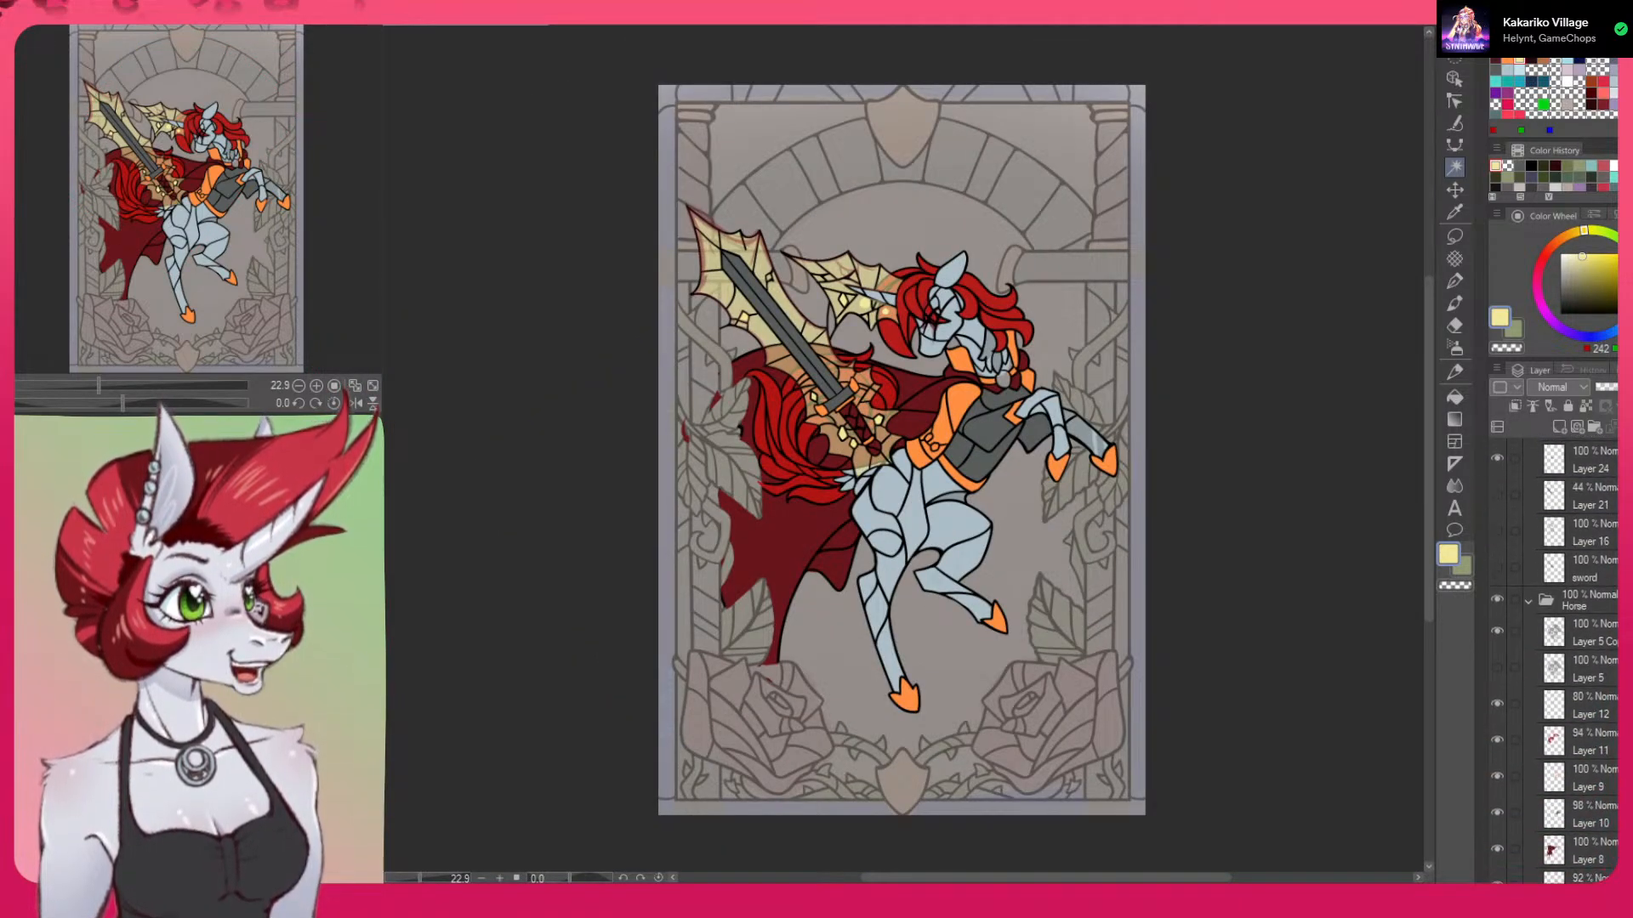
pyautogui.click(1586, 662)
pyautogui.click(1610, 781)
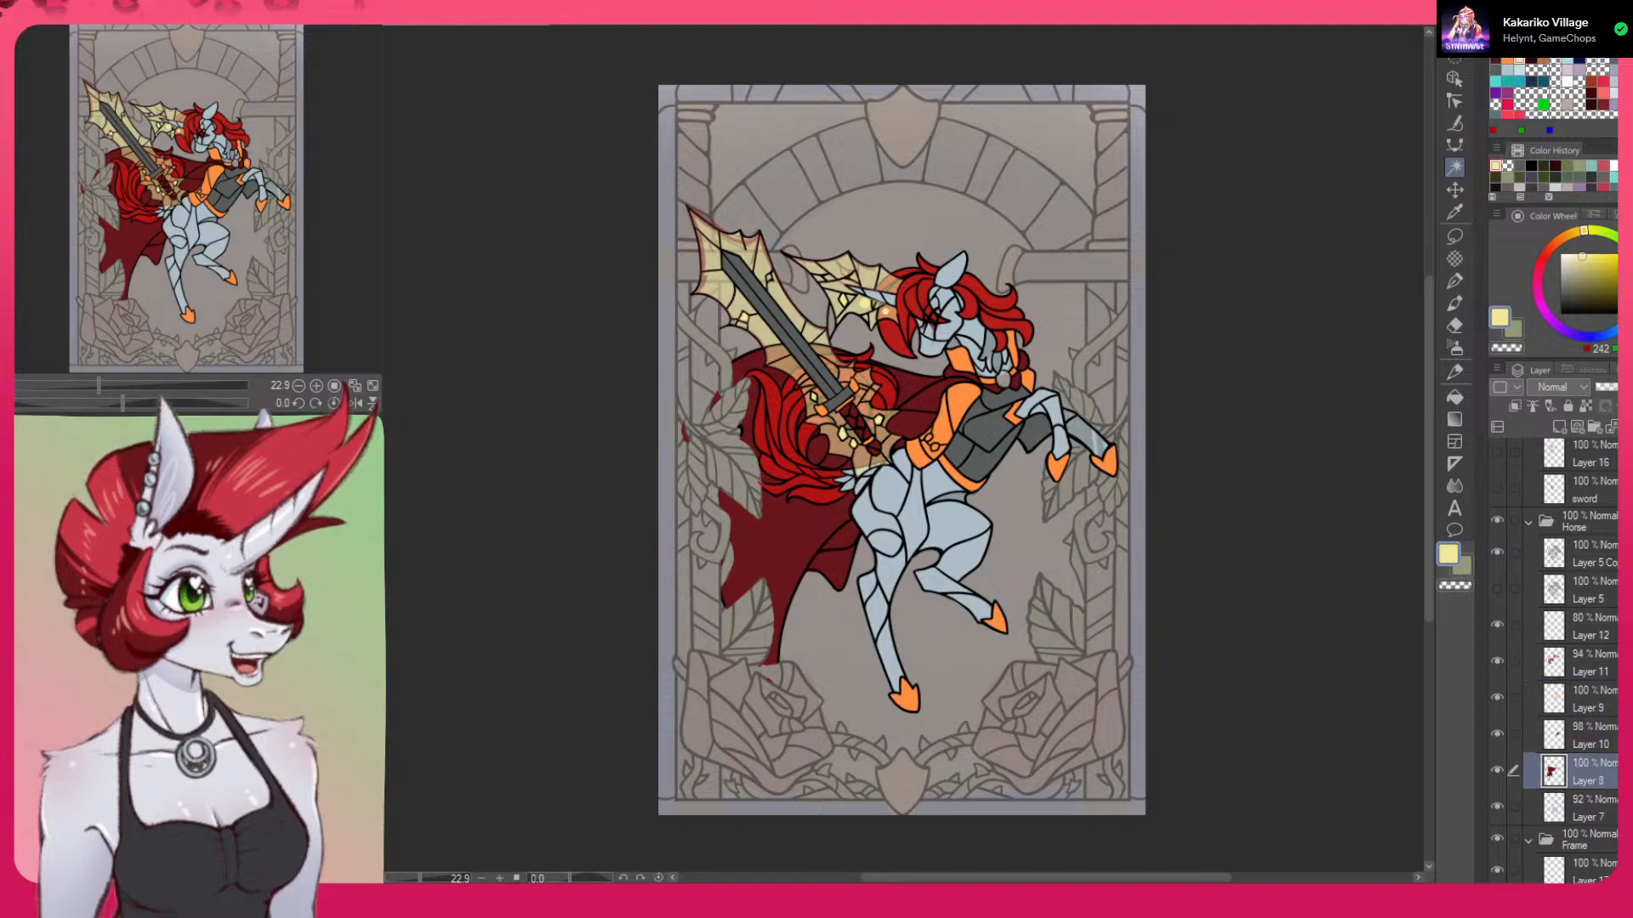
pyautogui.press('p')
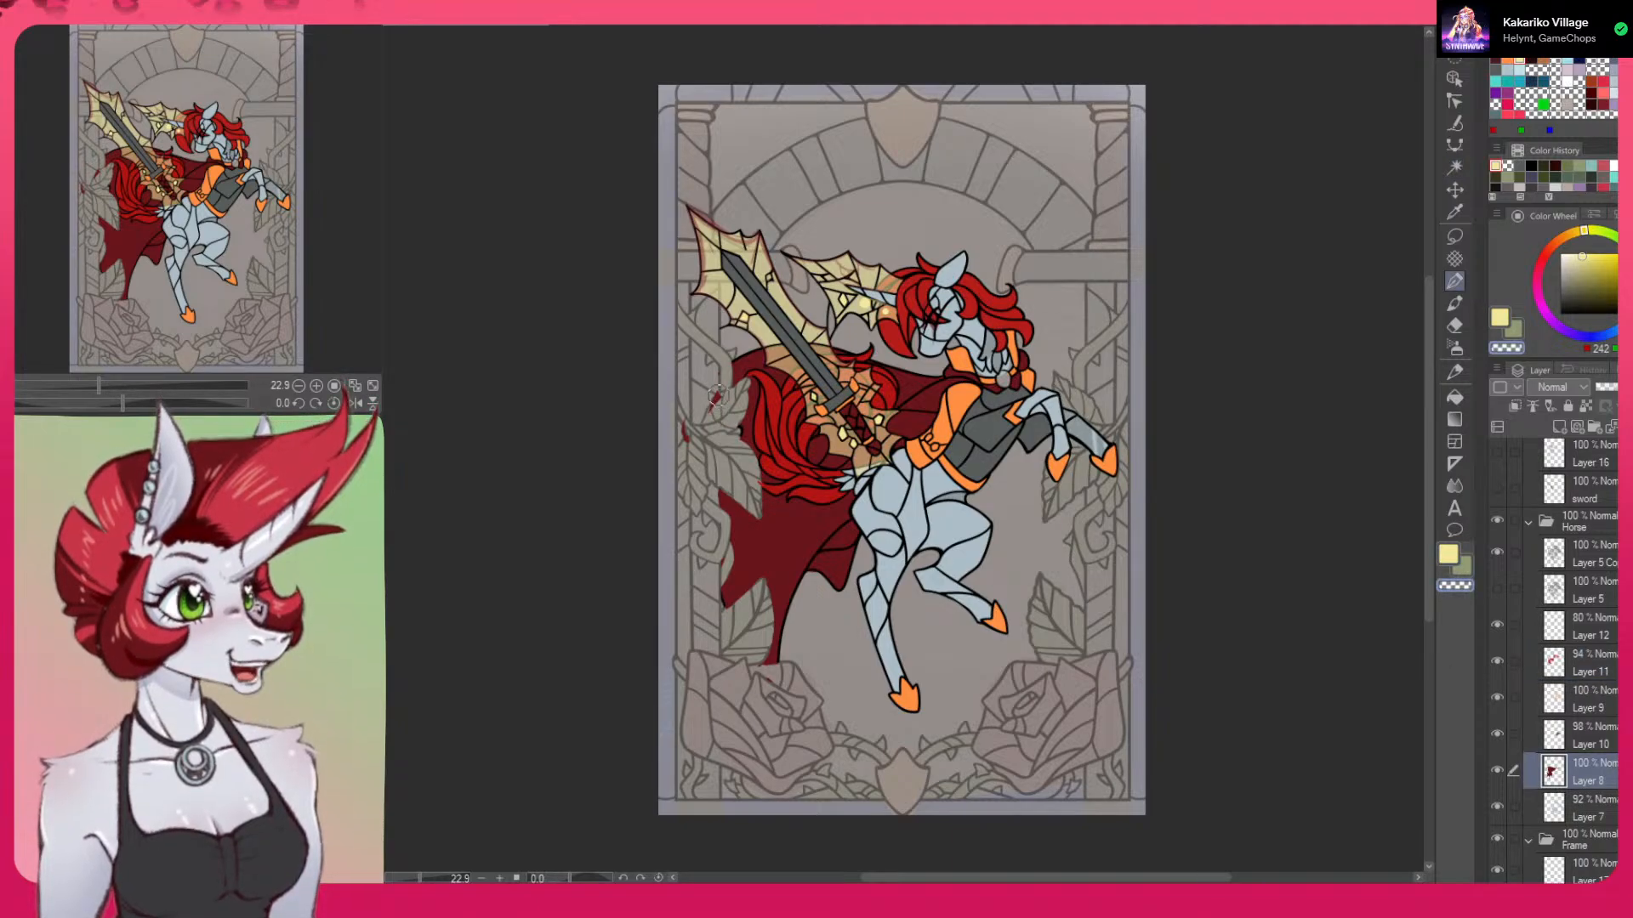
pyautogui.scroll(2, 708, 398)
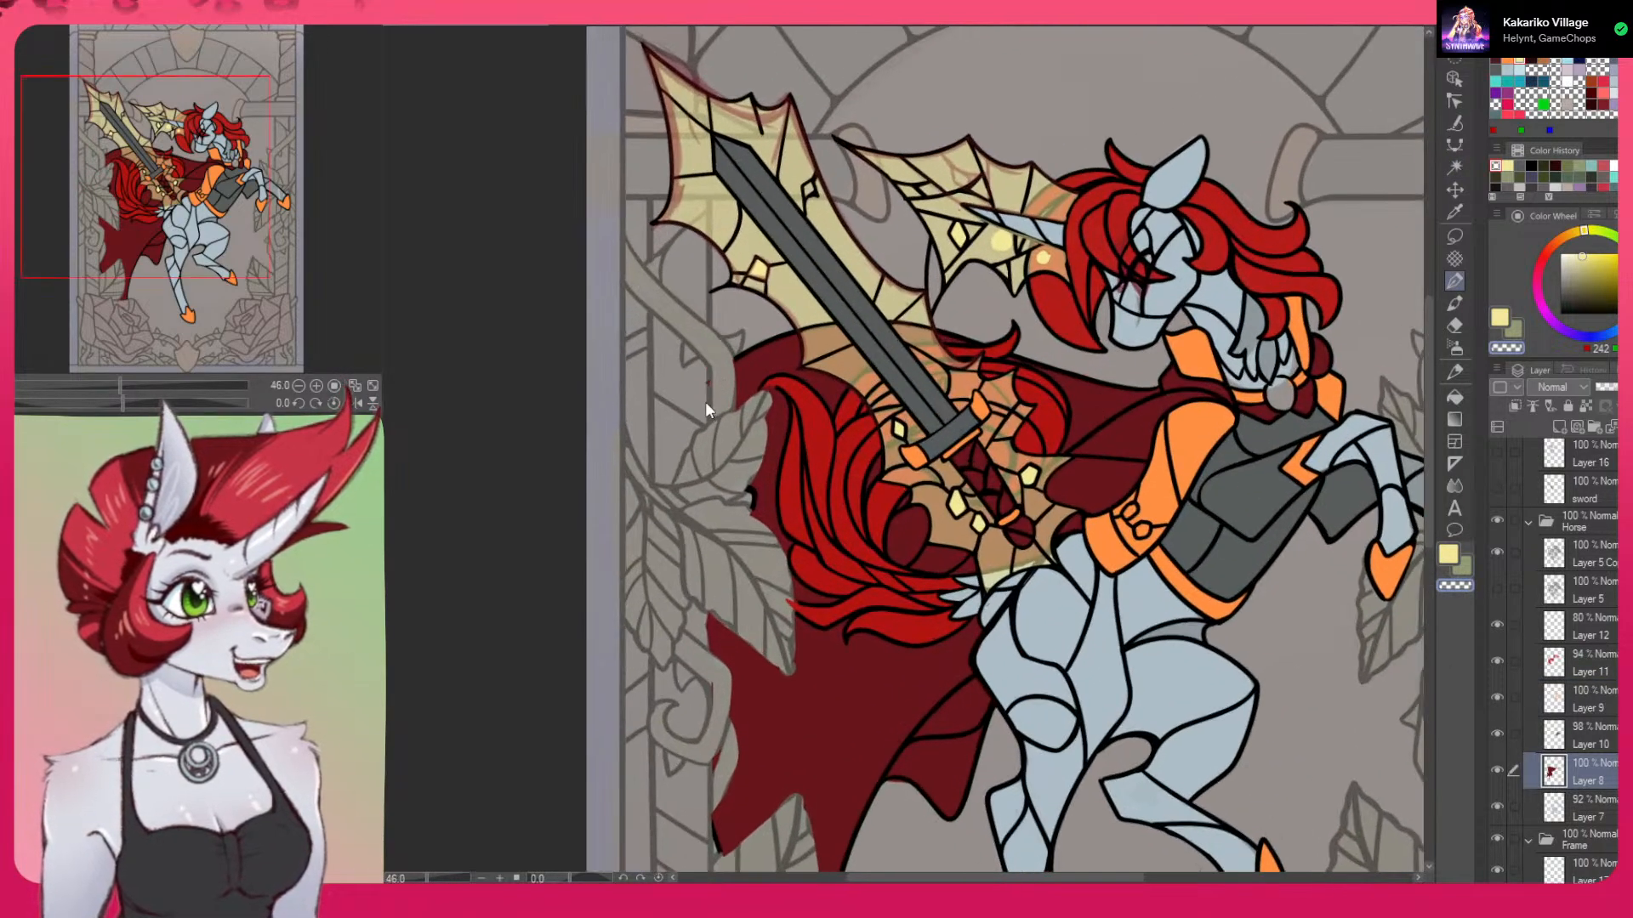
pyautogui.moveTo(704, 436); pyautogui.dragTo(922, 647)
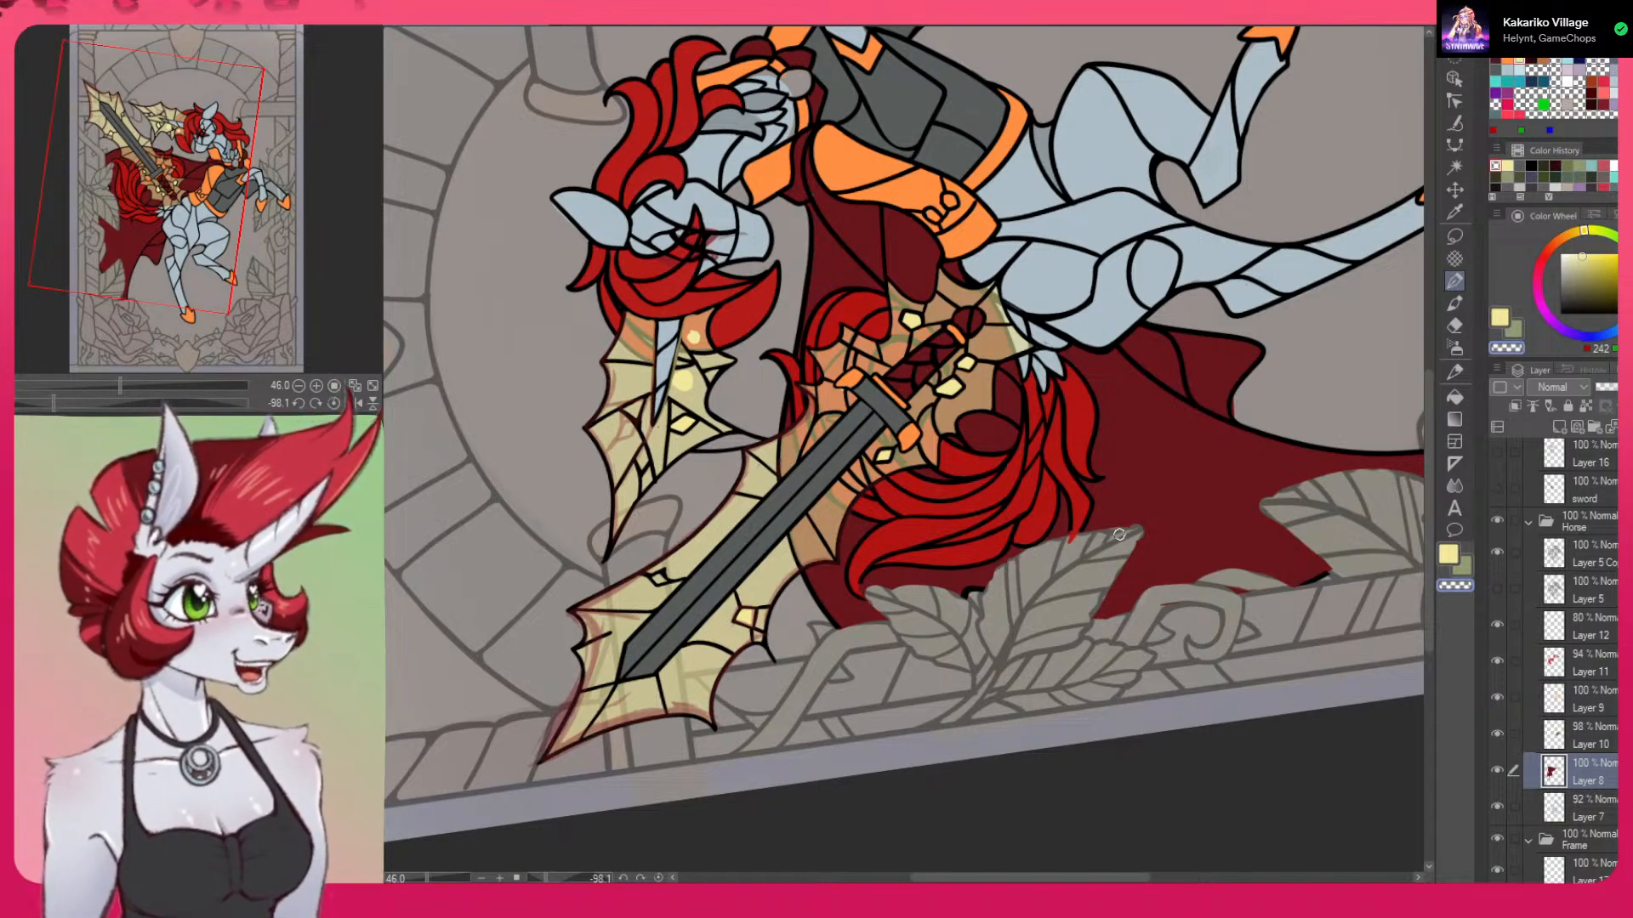
# Sample the cape's dark red, tidy the cape's colour edges along the vine and leaves, and check the whole card upright
pyautogui.keyDown('alt'); pyautogui.click(1129, 585); pyautogui.keyUp('alt')
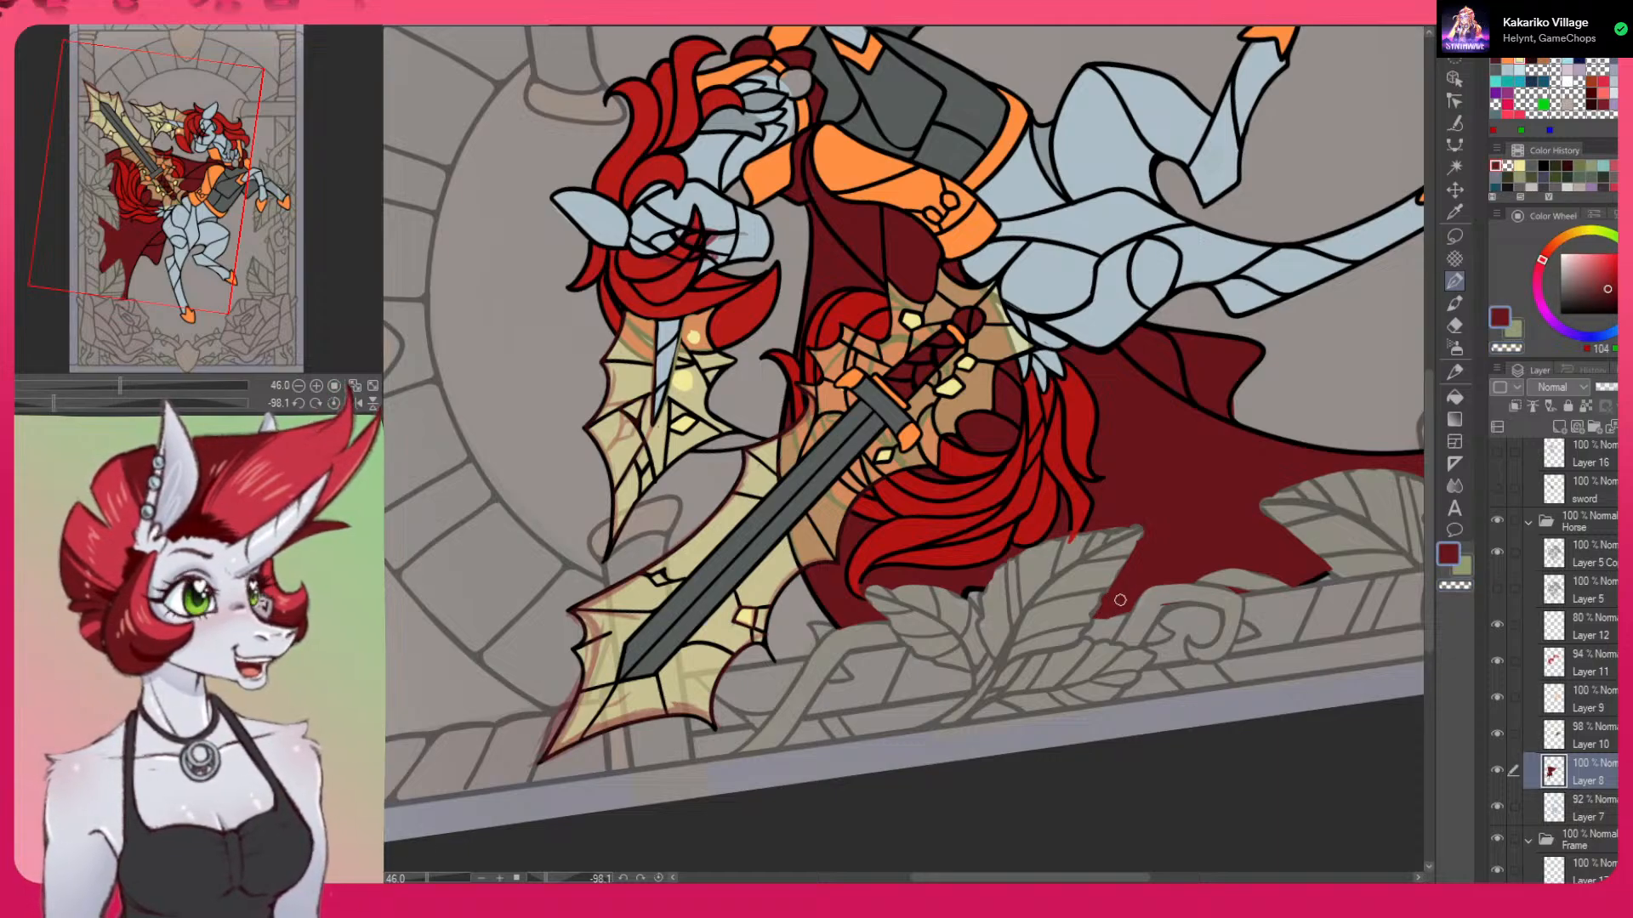
pyautogui.moveTo(1120, 600)
pyautogui.mouseDown()
pyautogui.moveTo(1076, 667)
pyautogui.moveTo(1027, 691)
pyautogui.moveTo(1086, 474)
pyautogui.mouseUp()
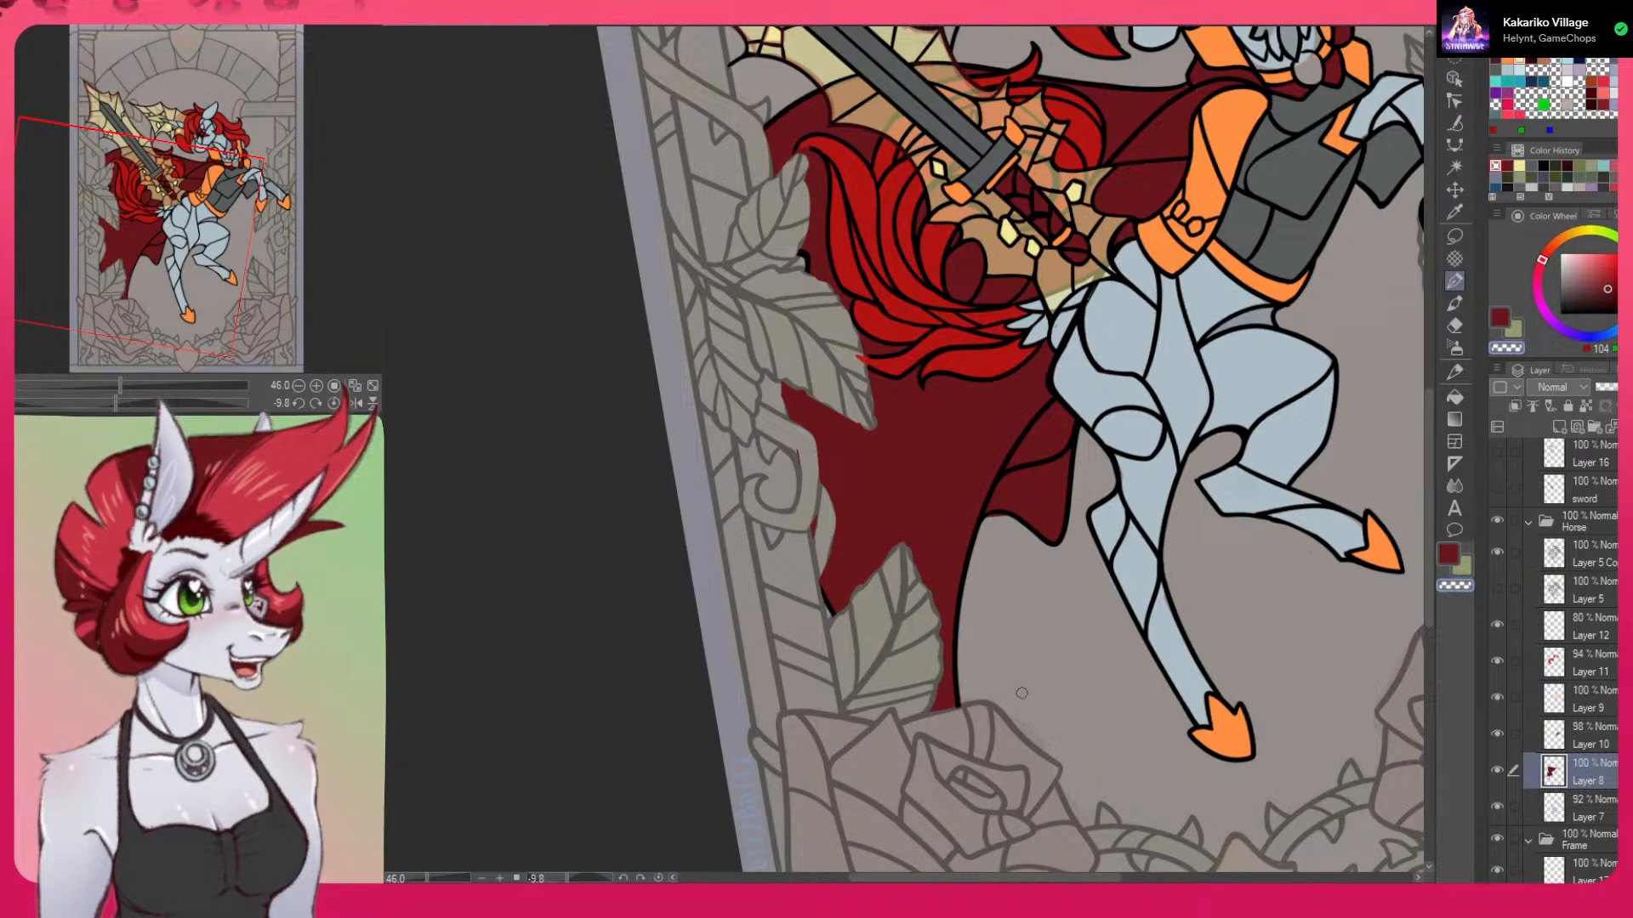
pyautogui.moveTo(1264, 630); pyautogui.dragTo(1080, 763)
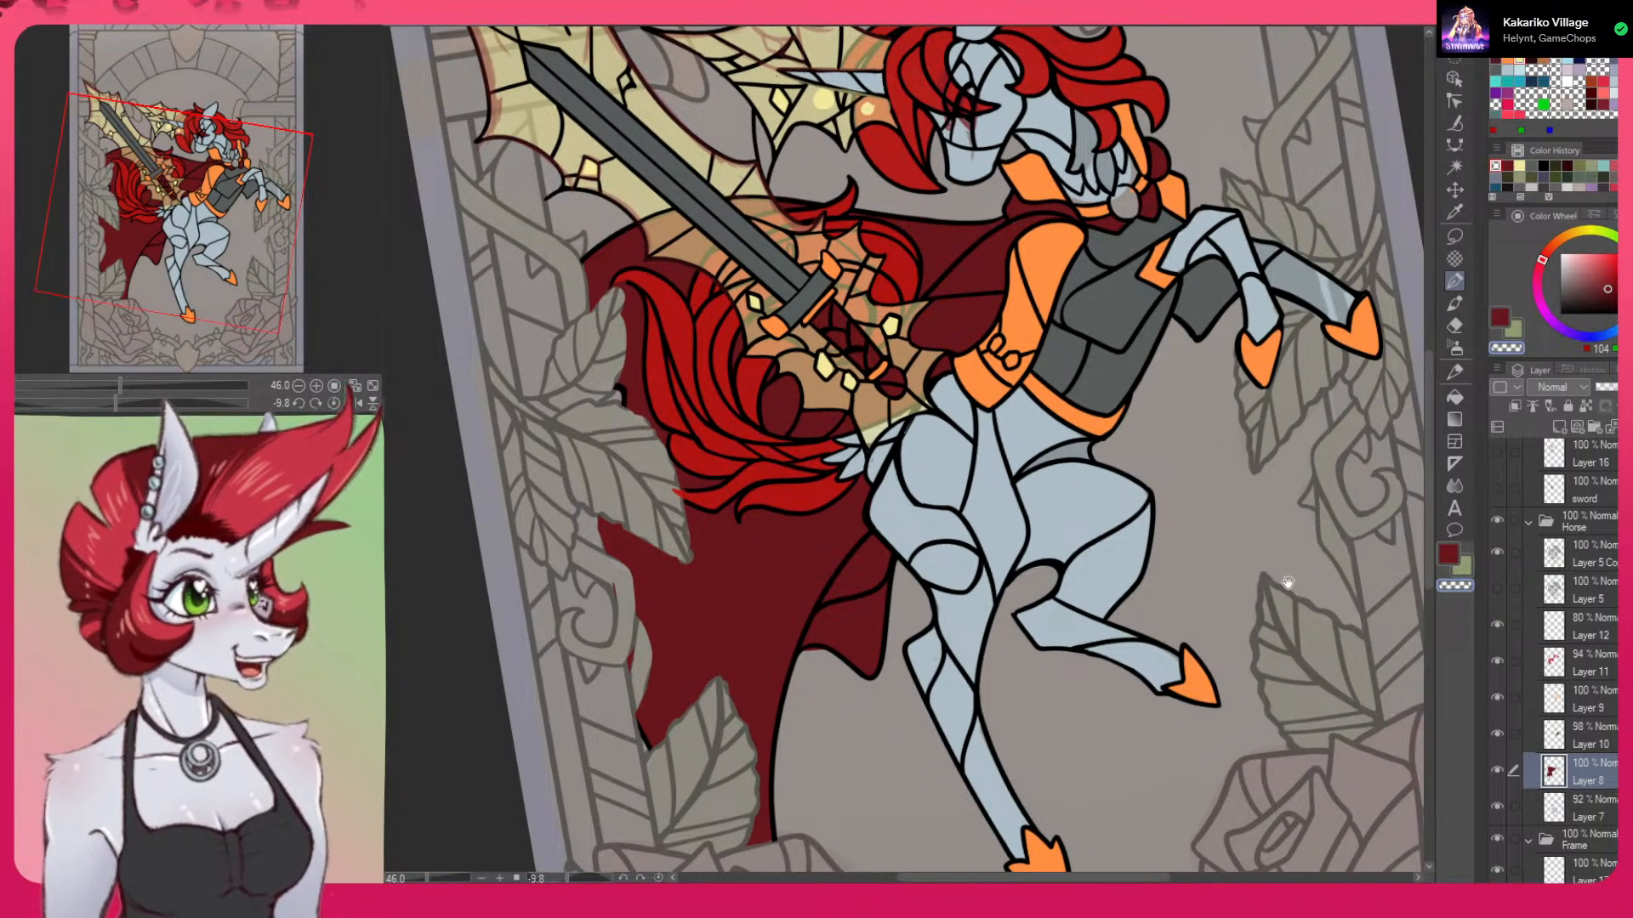
pyautogui.moveTo(1285, 583); pyautogui.dragTo(1187, 698)
pyautogui.moveTo(1223, 568); pyautogui.dragTo(1276, 680)
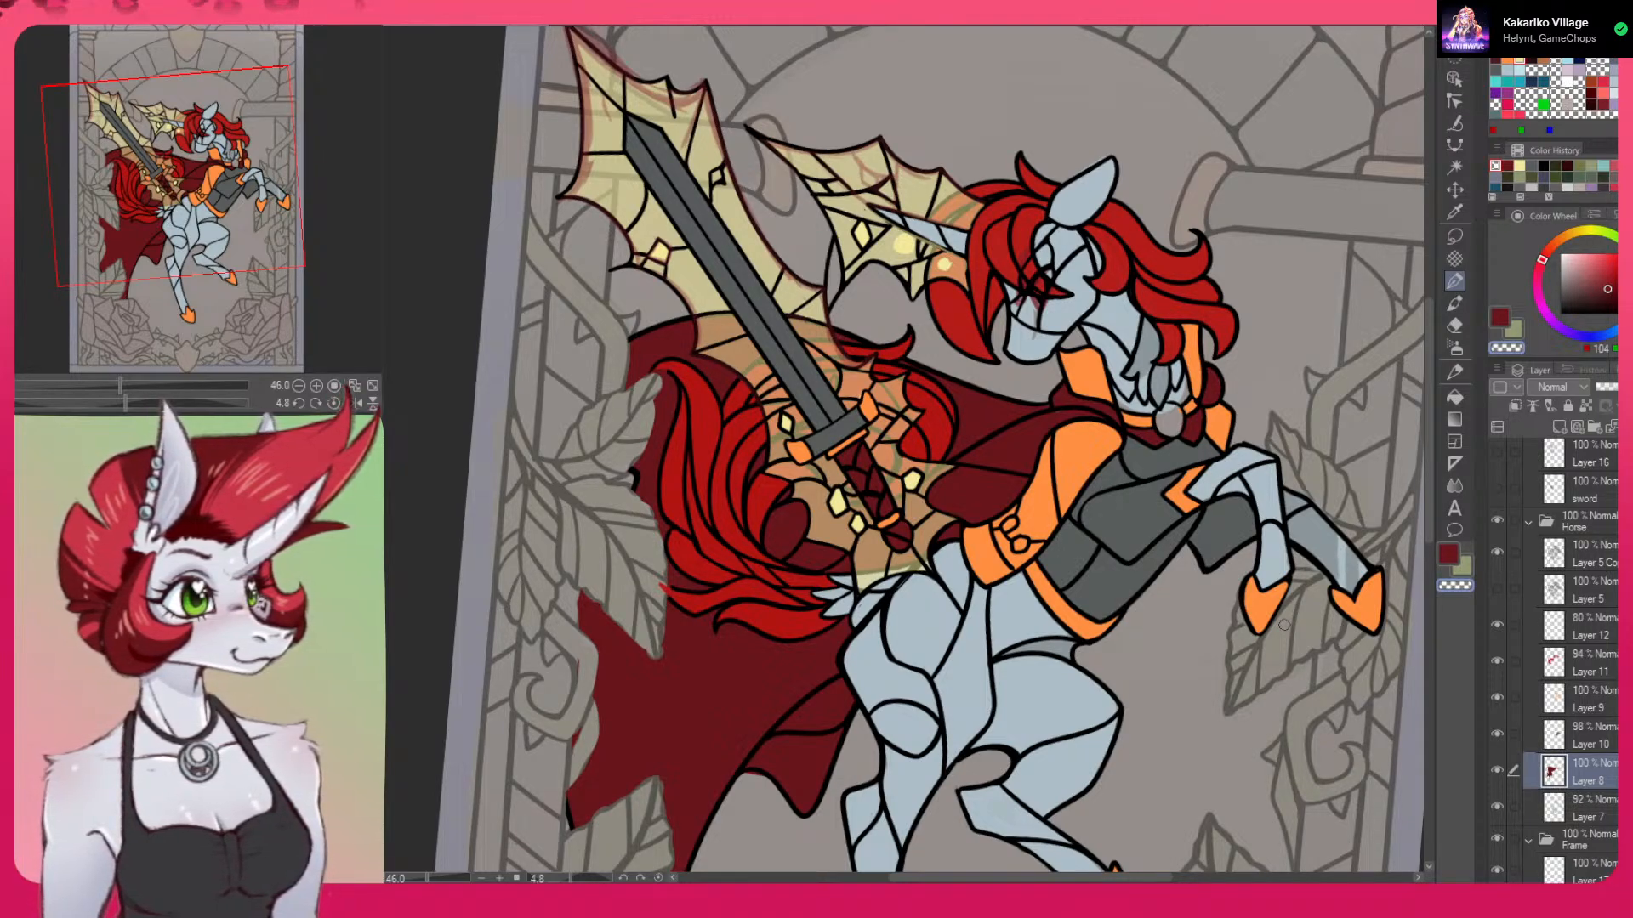
pyautogui.click(372, 385)
pyautogui.click(333, 403)
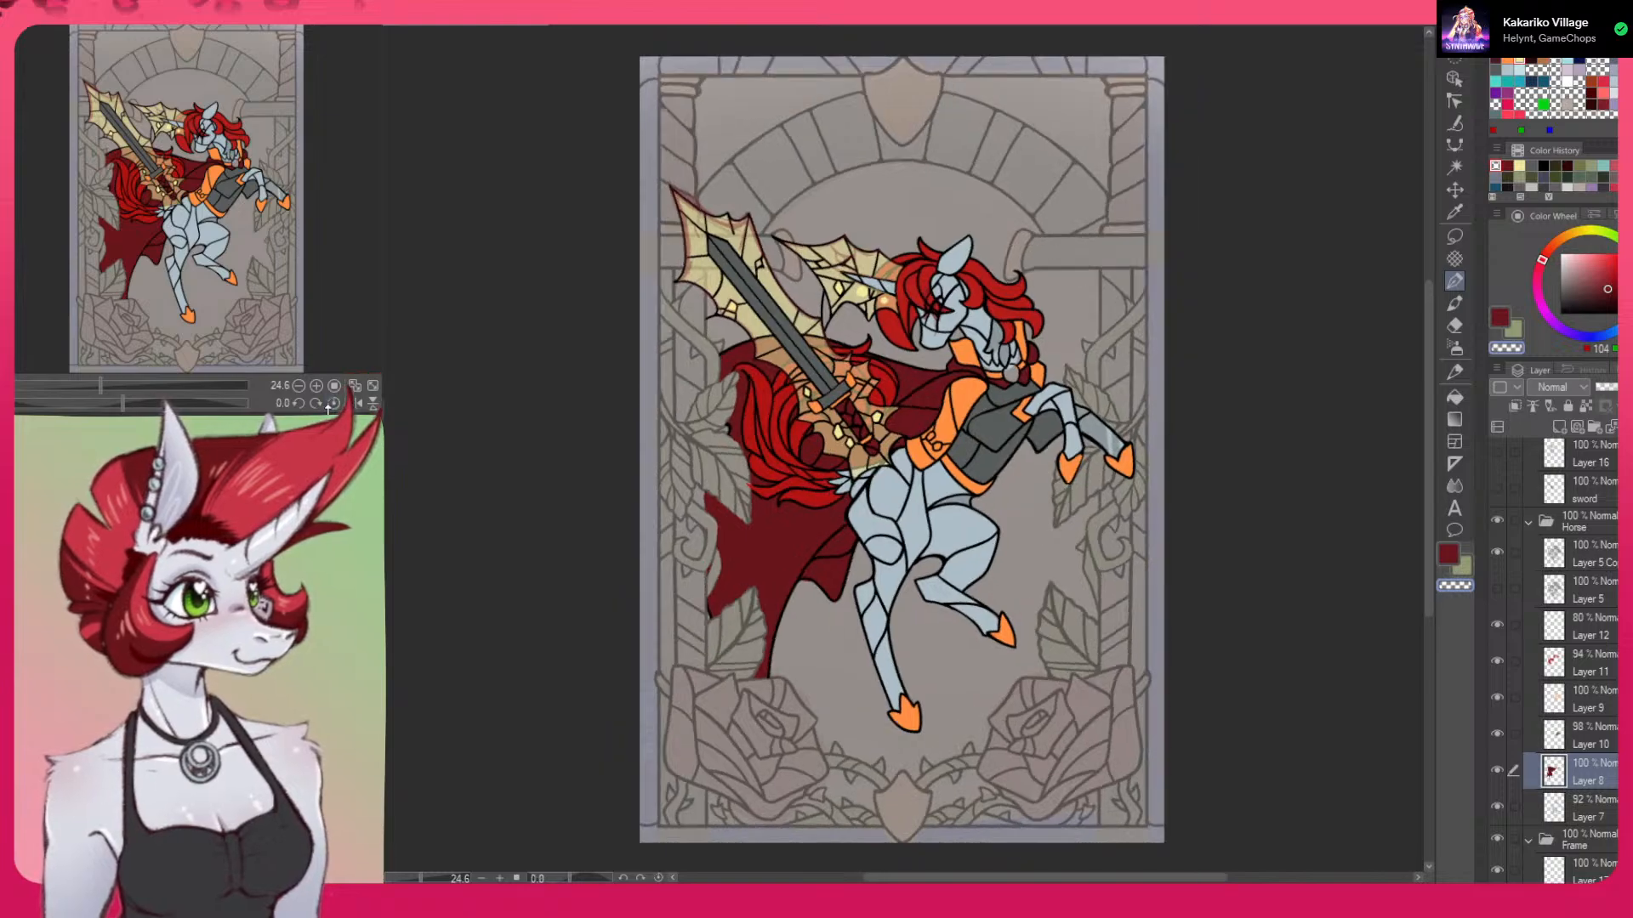
# Compare the card with and without the cape colour layer and inspect the cape's edges and the lower frame
pyautogui.click(1497, 769)
pyautogui.click(1497, 769)
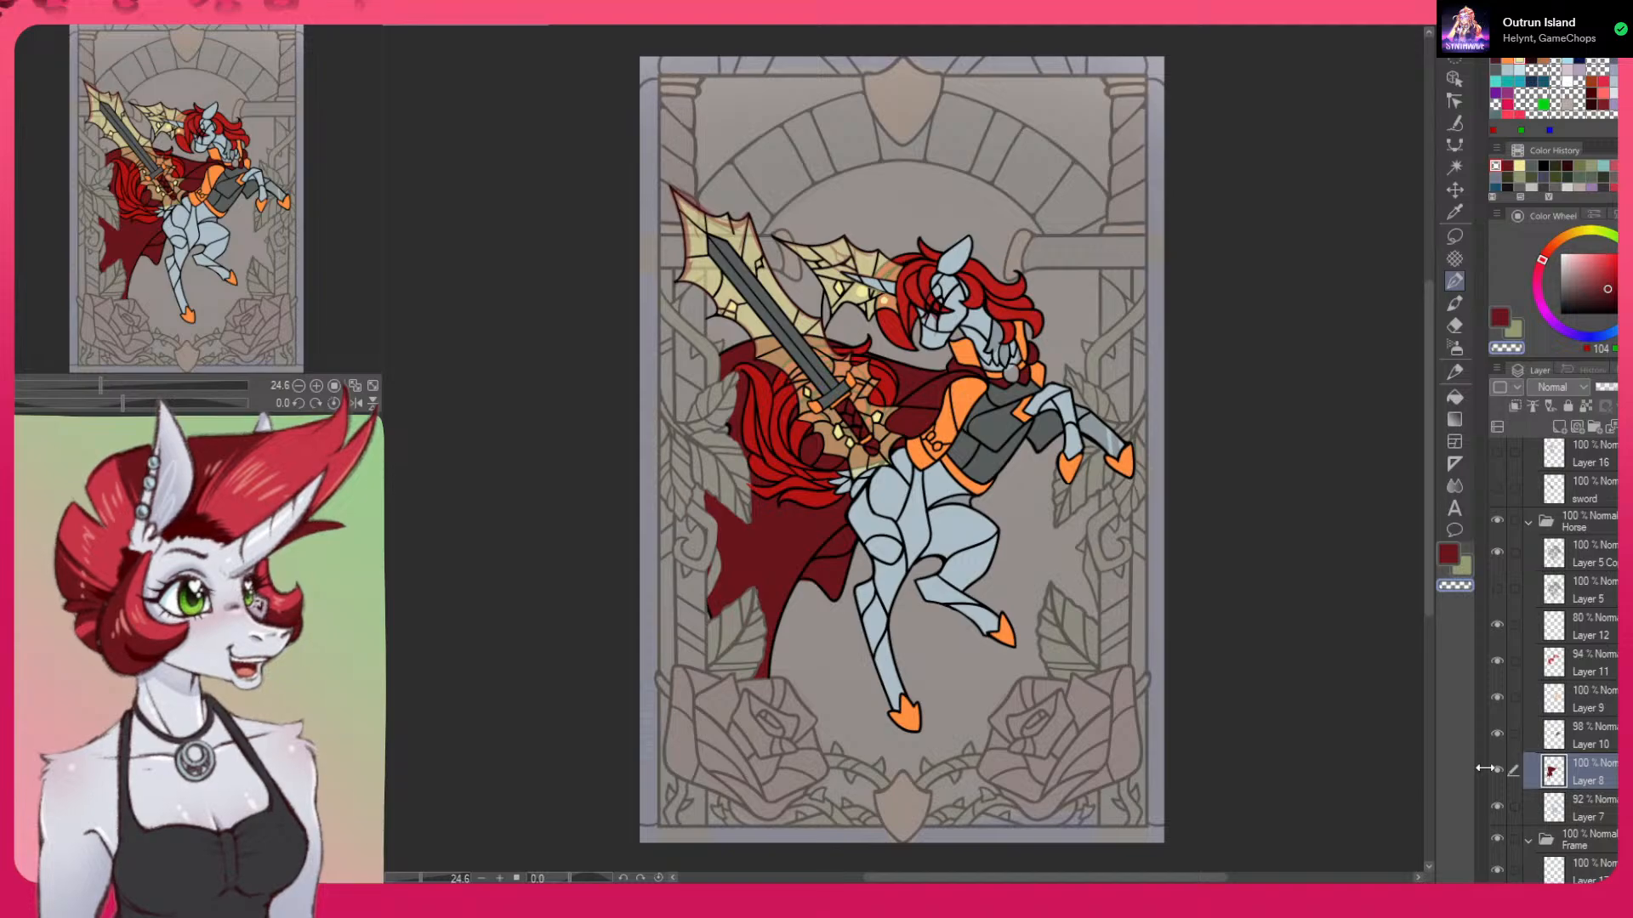
pyautogui.click(1498, 769)
pyautogui.moveTo(1051, 491); pyautogui.dragTo(1065, 493)
pyautogui.moveTo(1042, 563)
pyautogui.mouseDown()
pyautogui.moveTo(1086, 485)
pyautogui.moveTo(1046, 521)
pyautogui.mouseUp()
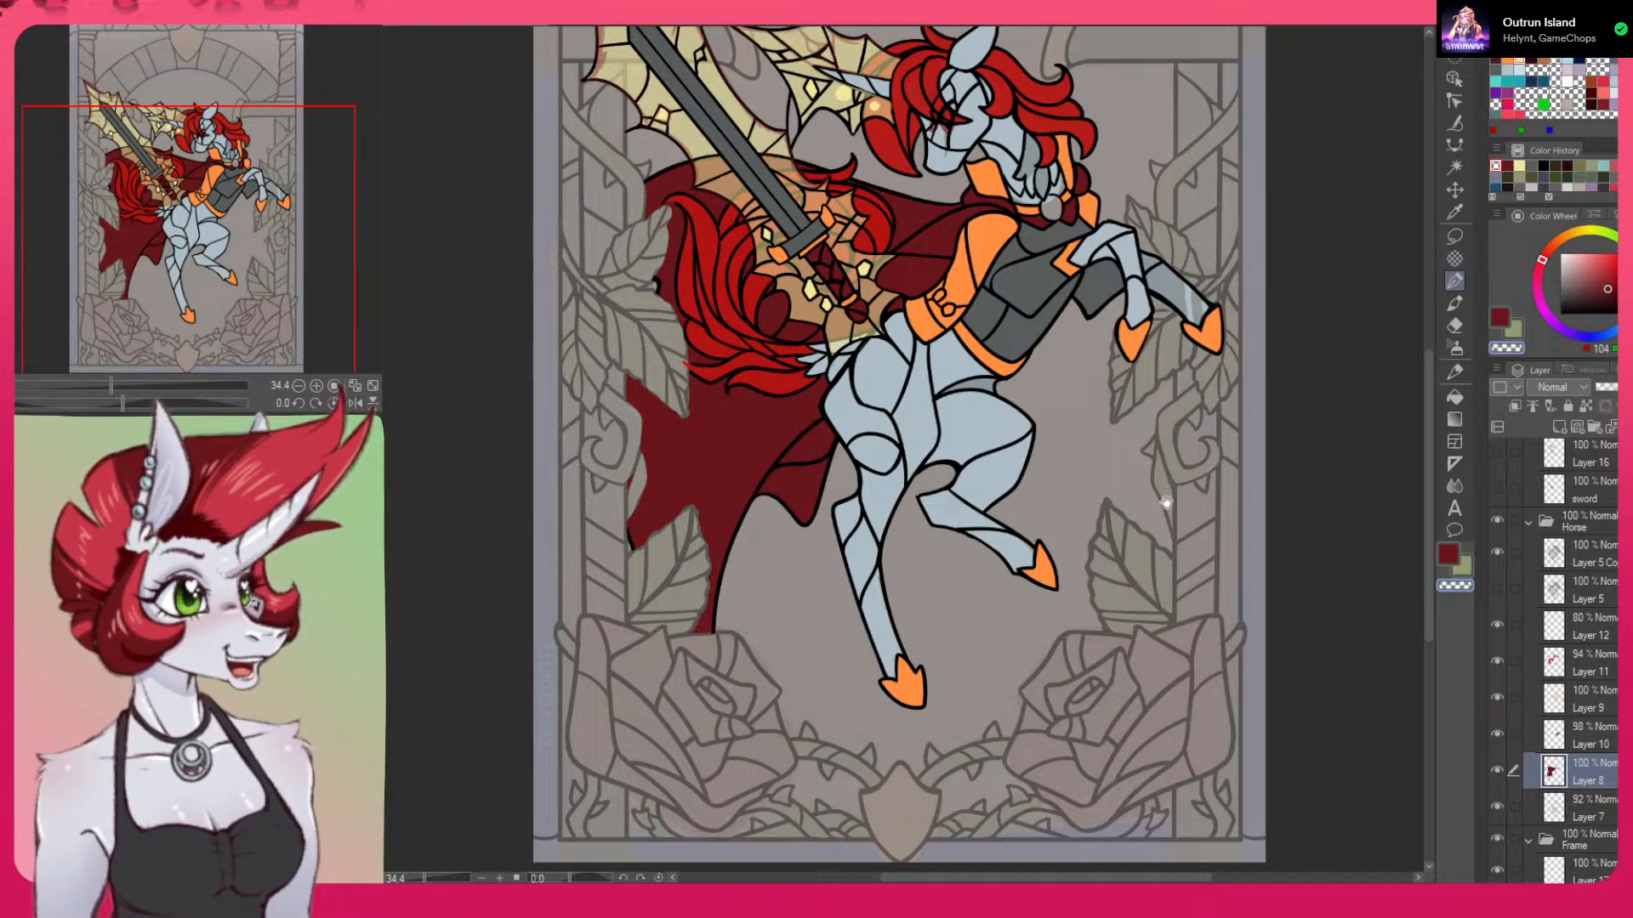
pyautogui.scroll(3, 1166, 502)
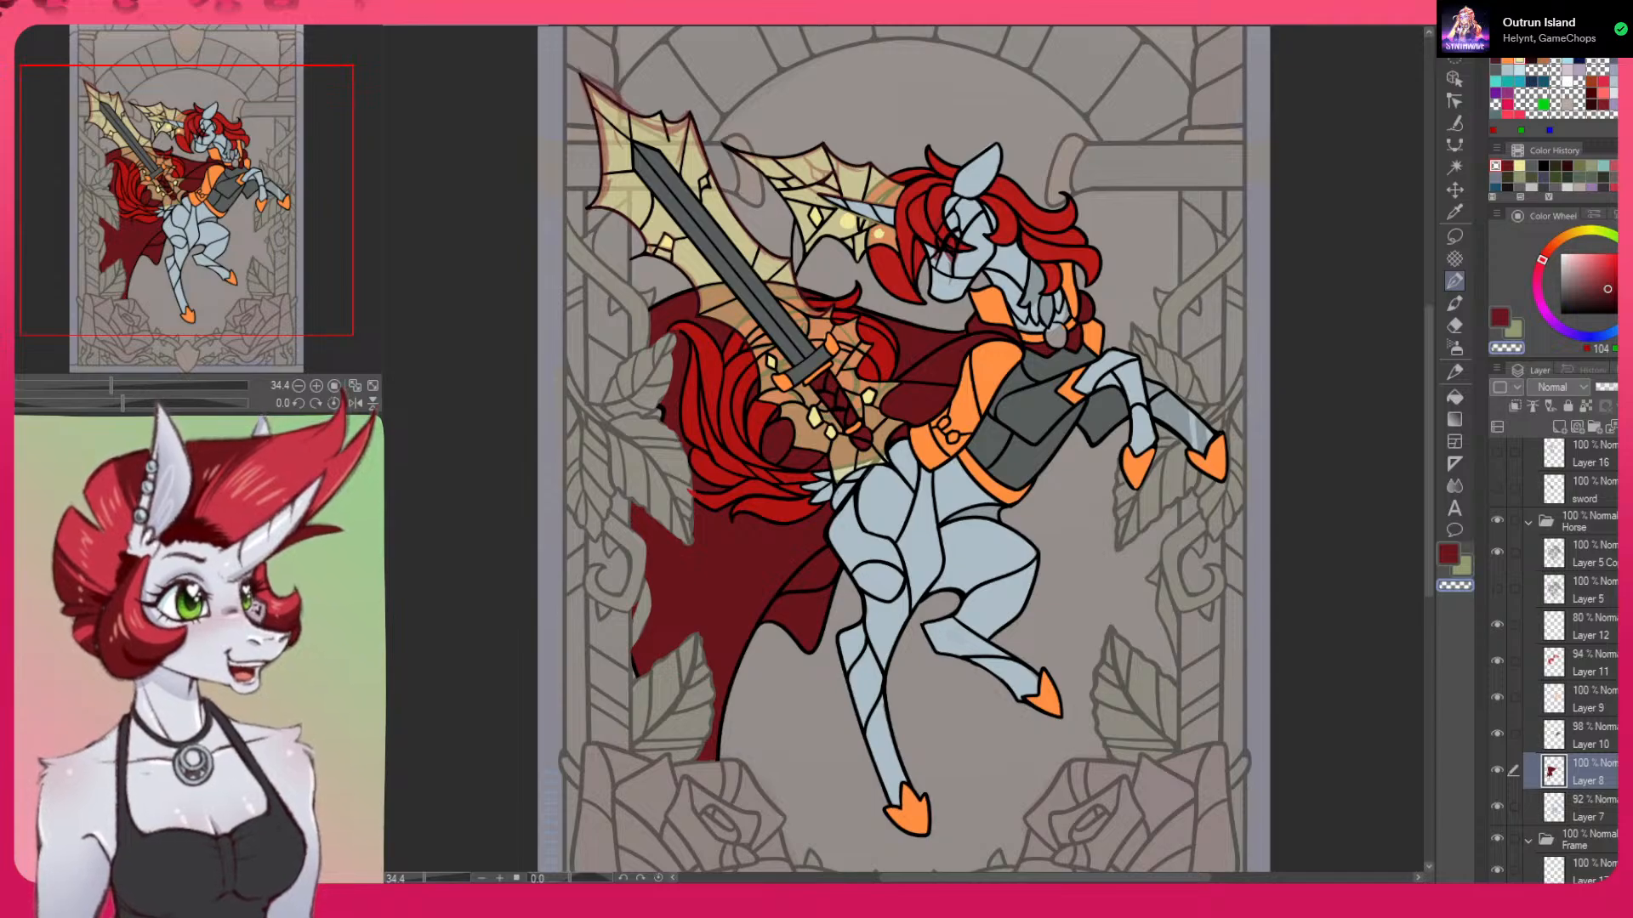
# Raise the frame line art copy, the Layer 15 copy, to 100% opacity and view the whole card
pyautogui.scroll(-5, 1554, 664)
pyautogui.scroll(-4, 1554, 661)
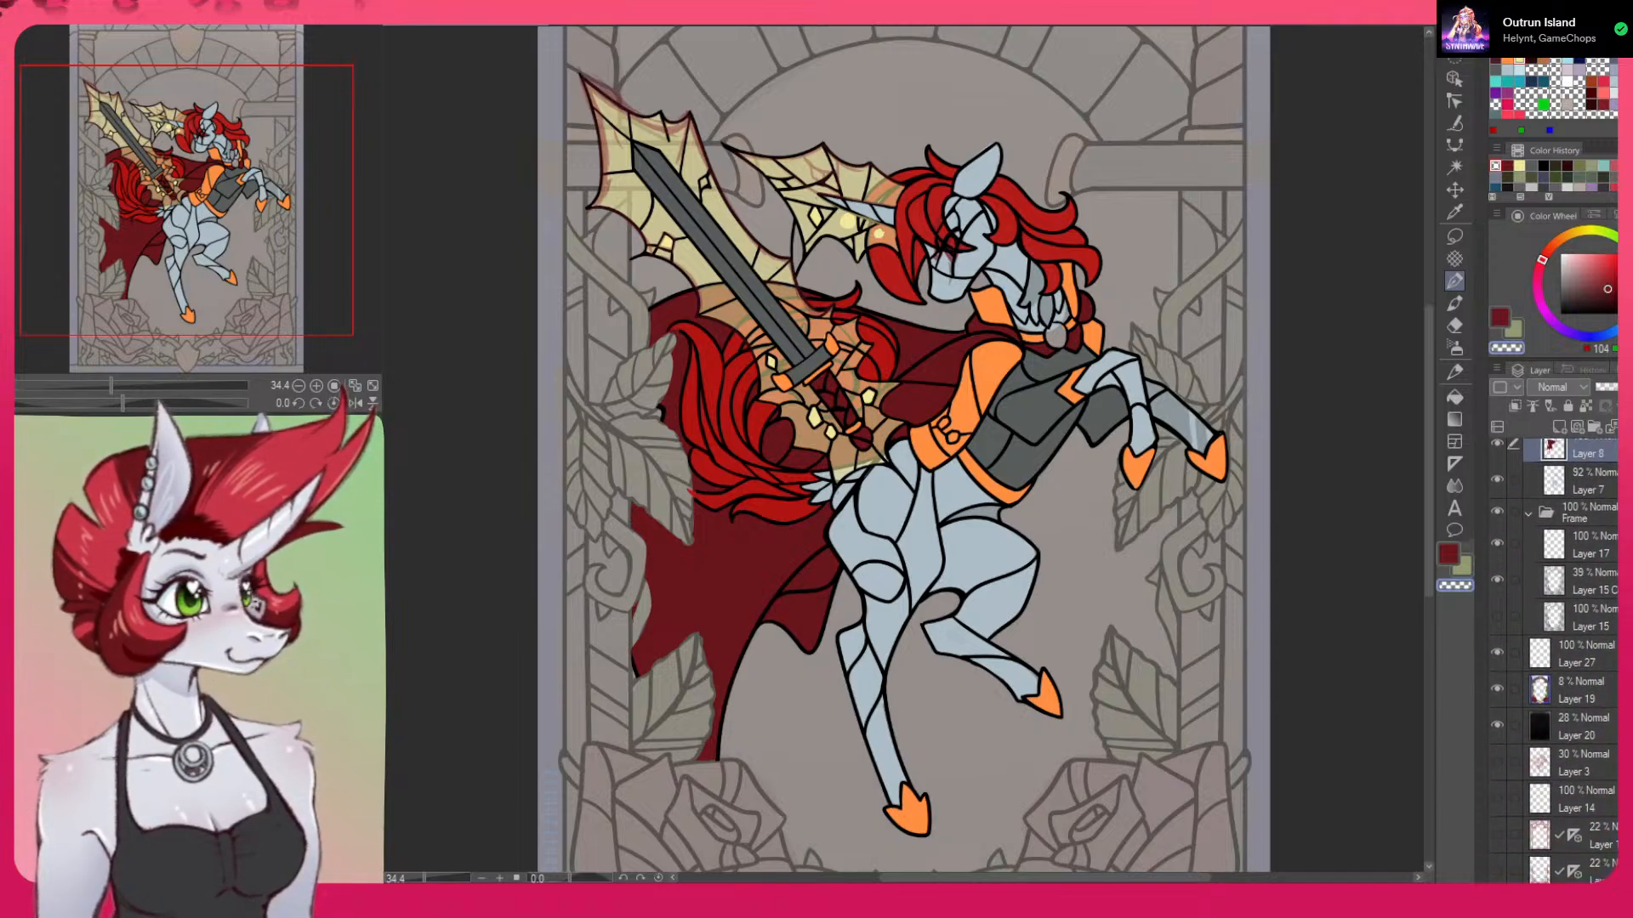
pyautogui.scroll(2, 1555, 663)
pyautogui.scroll(2, 1555, 664)
pyautogui.scroll(1, 1582, 663)
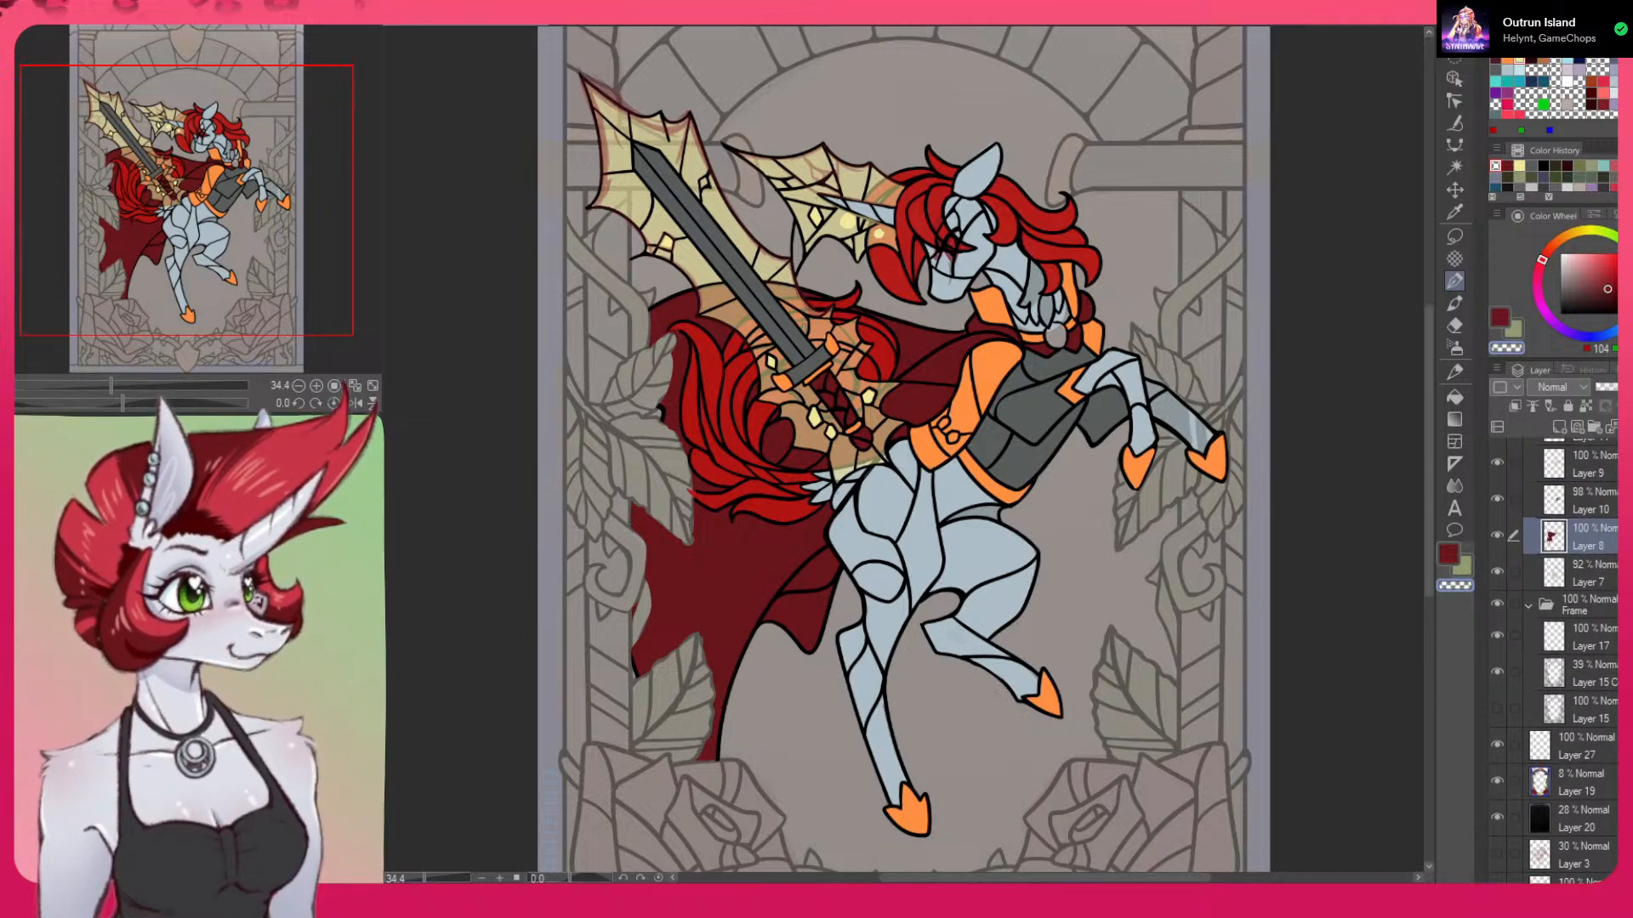
pyautogui.click(1595, 673)
pyautogui.moveTo(1606, 387); pyautogui.dragTo(1628, 387)
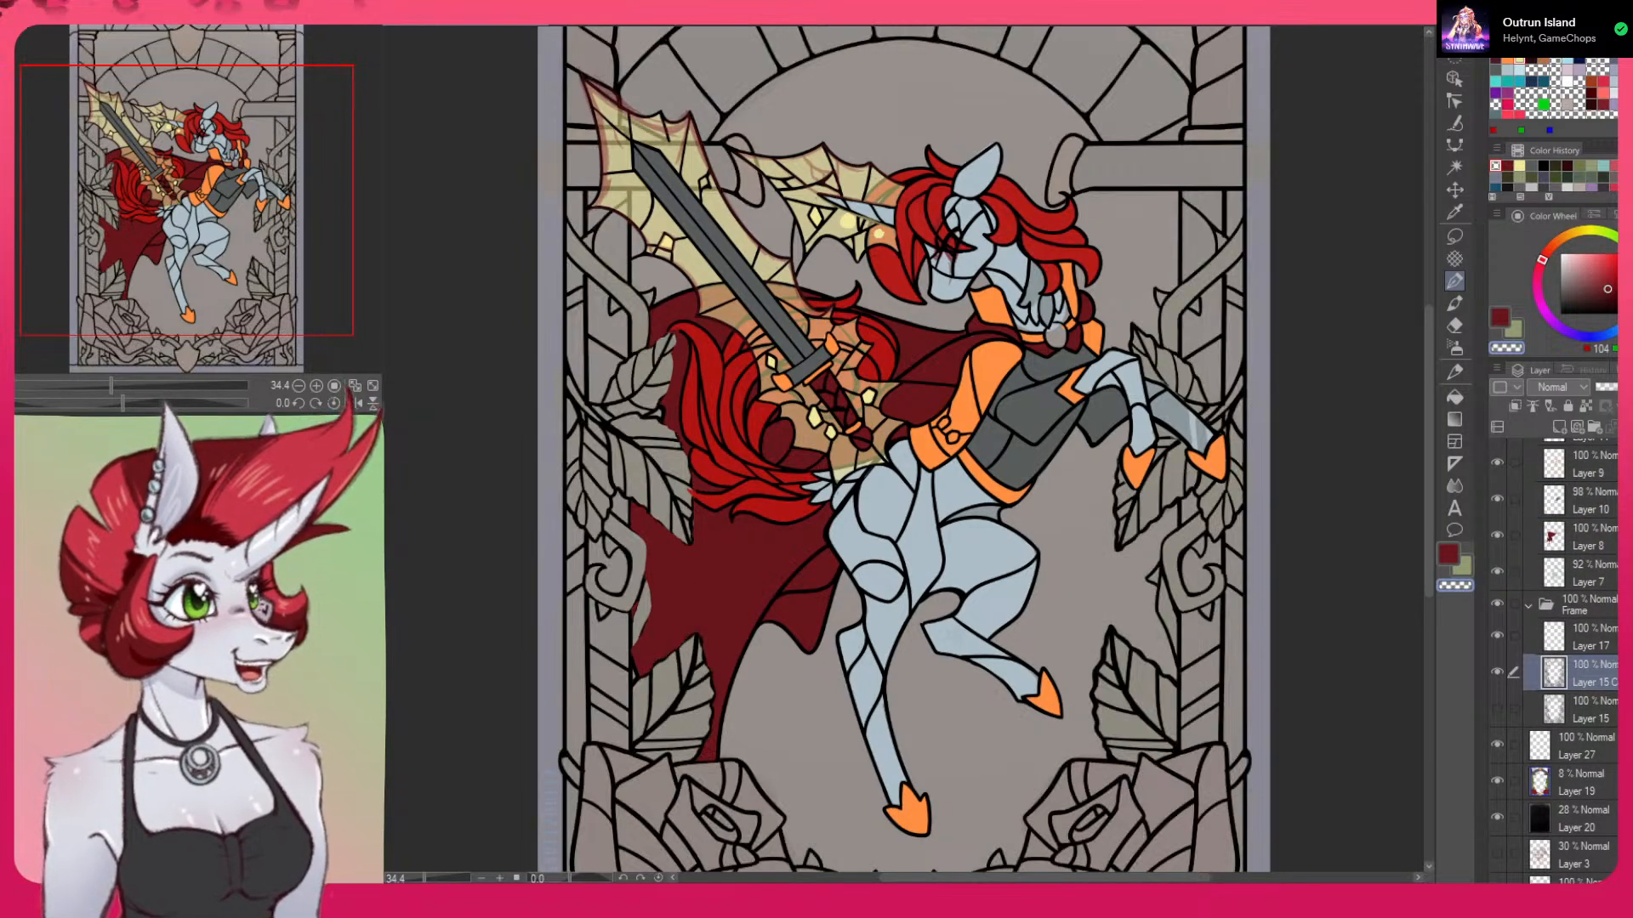
pyautogui.click(371, 387)
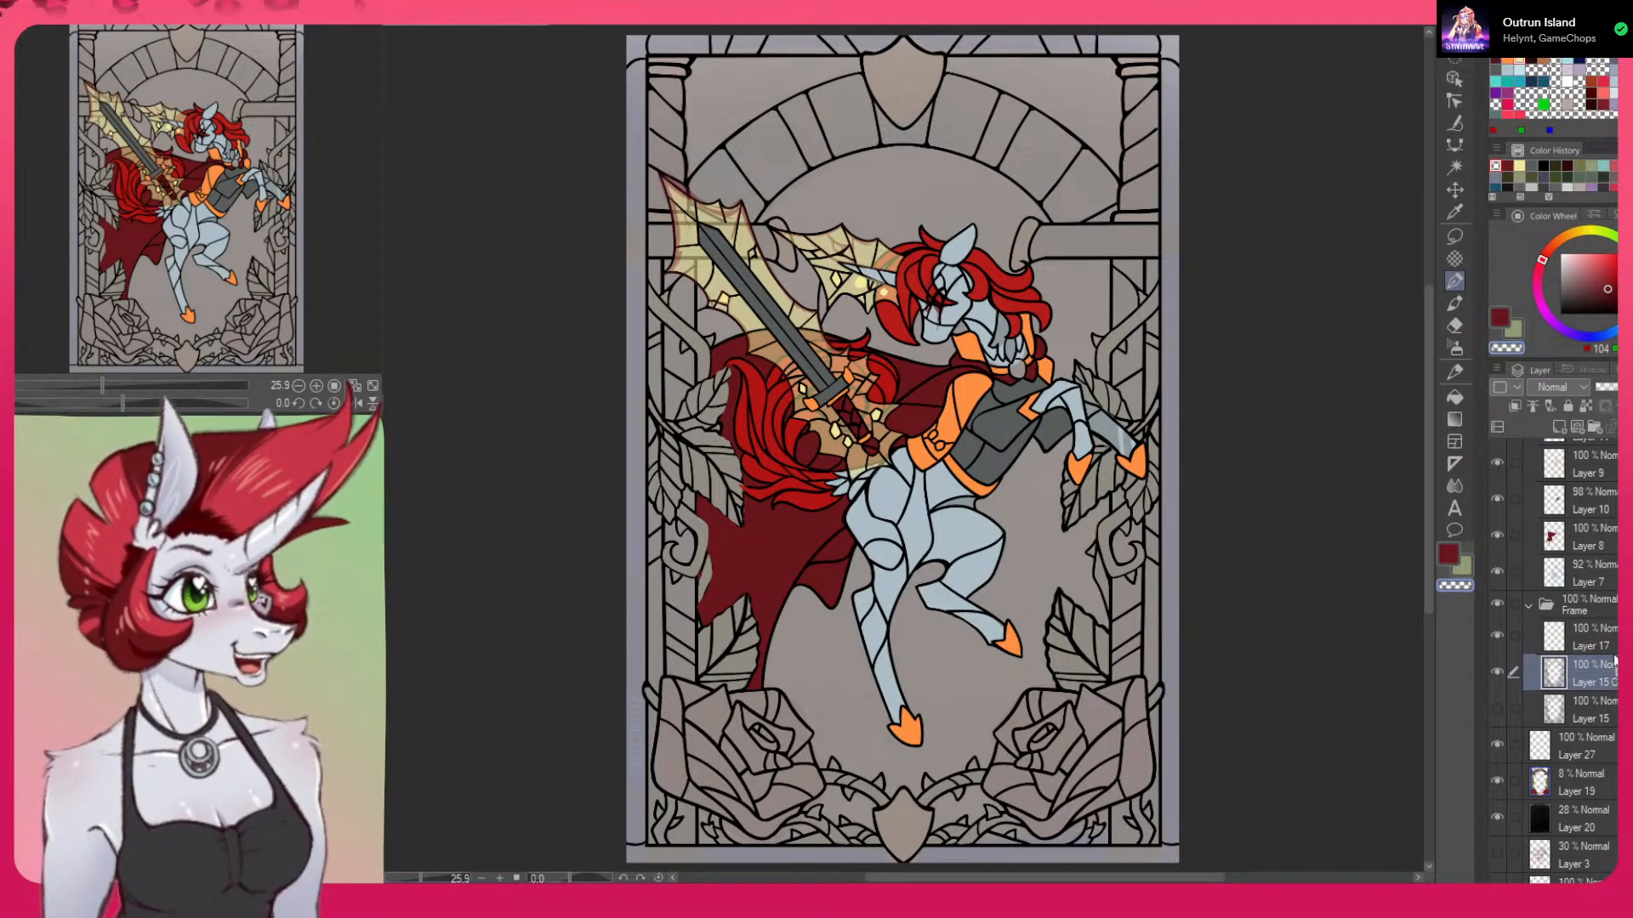
# Move the frame line art copy into the Horse folder directly beneath the Layer 5 copy and compare the card without it
pyautogui.scroll(2, 1581, 545)
pyautogui.scroll(4, 1590, 553)
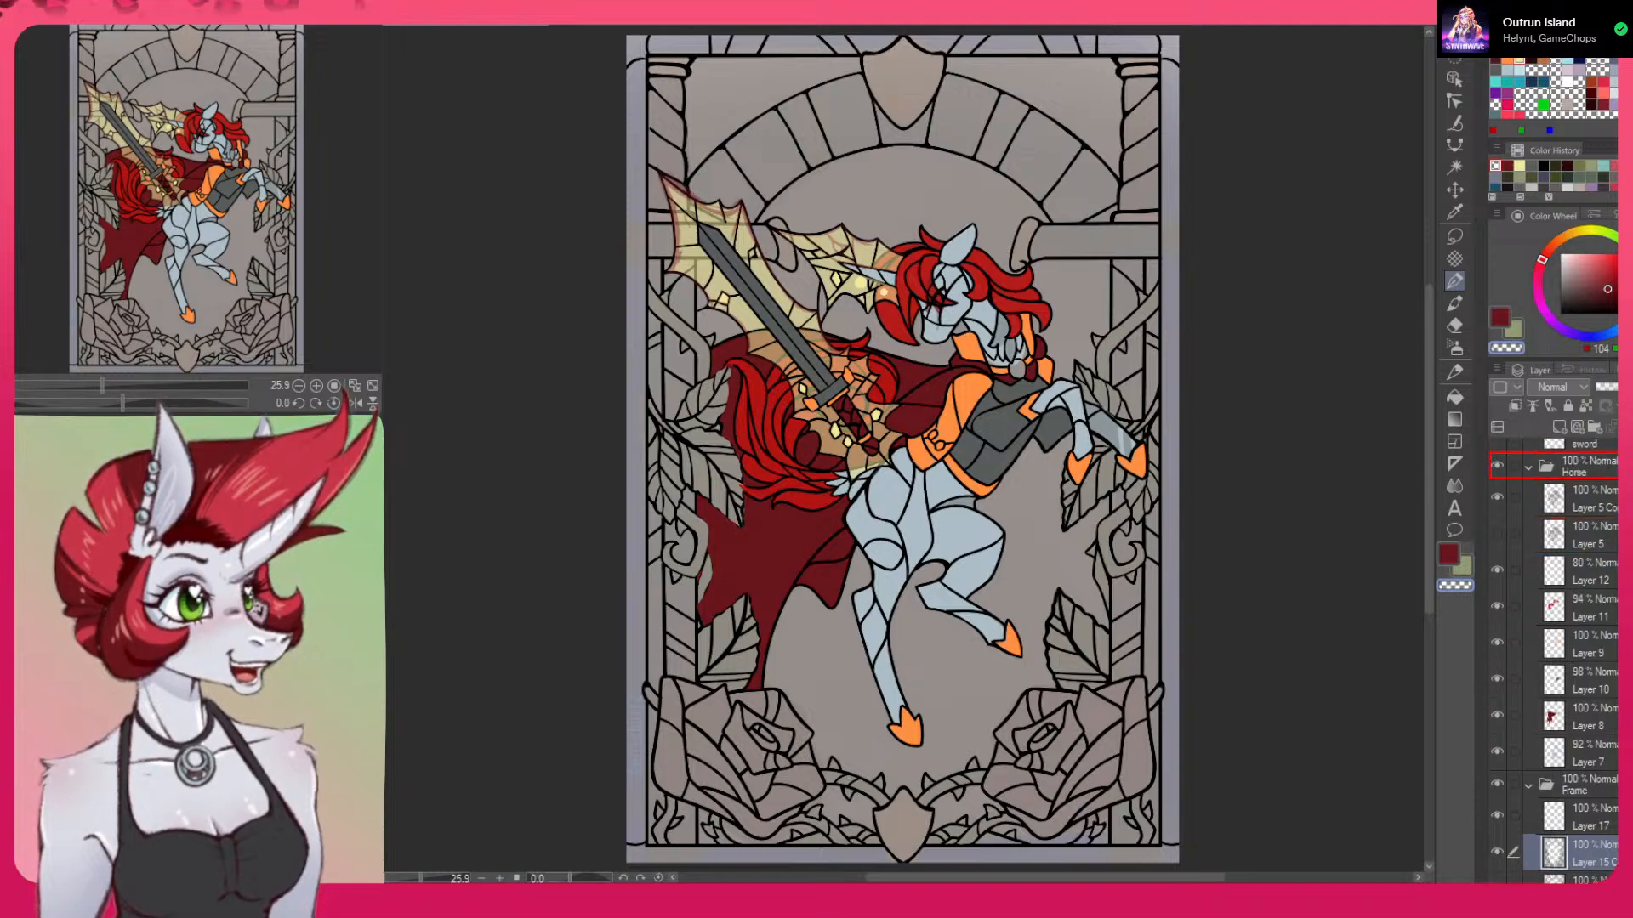
pyautogui.moveTo(1607, 555); pyautogui.dragTo(1606, 578)
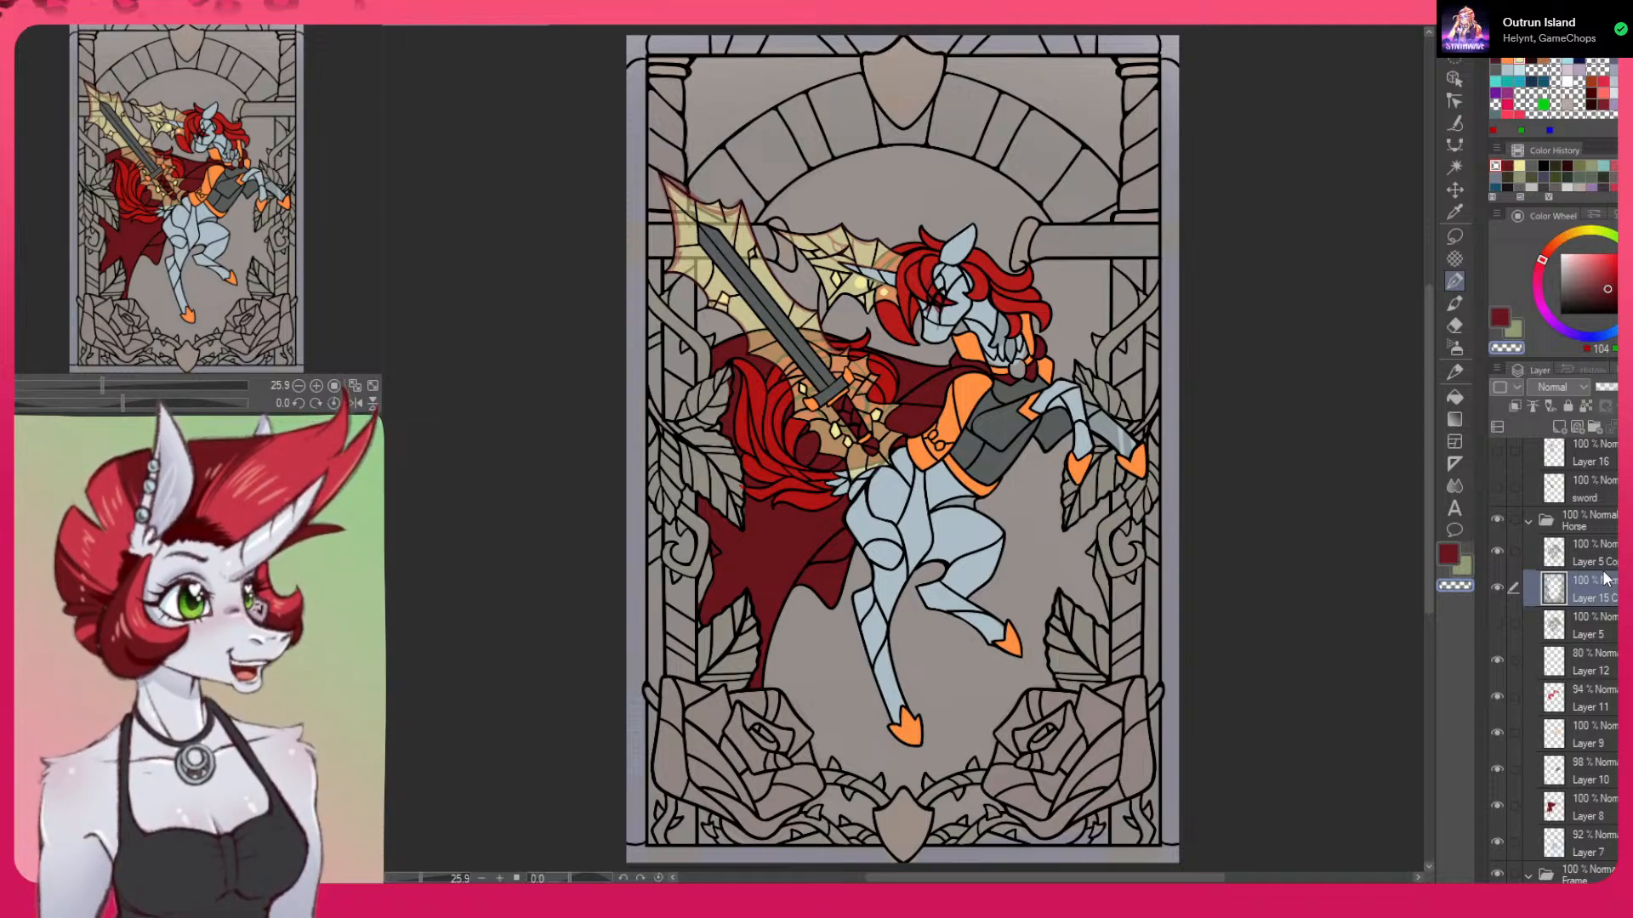
pyautogui.click(1498, 585)
pyautogui.click(1497, 587)
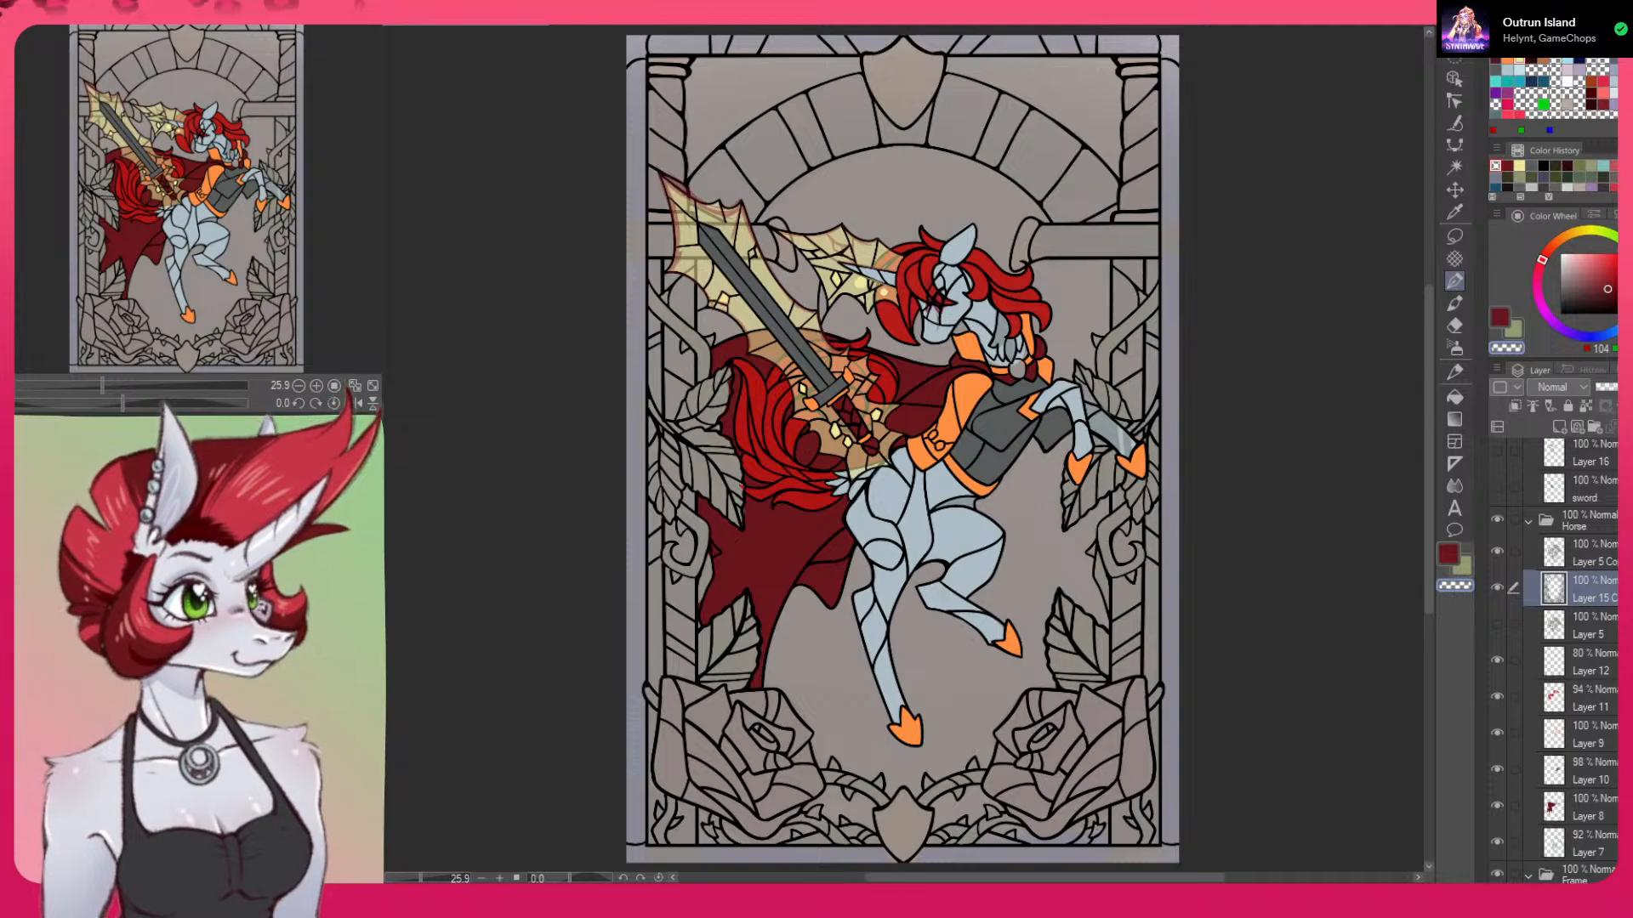
pyautogui.scroll(-1, 1268, 630)
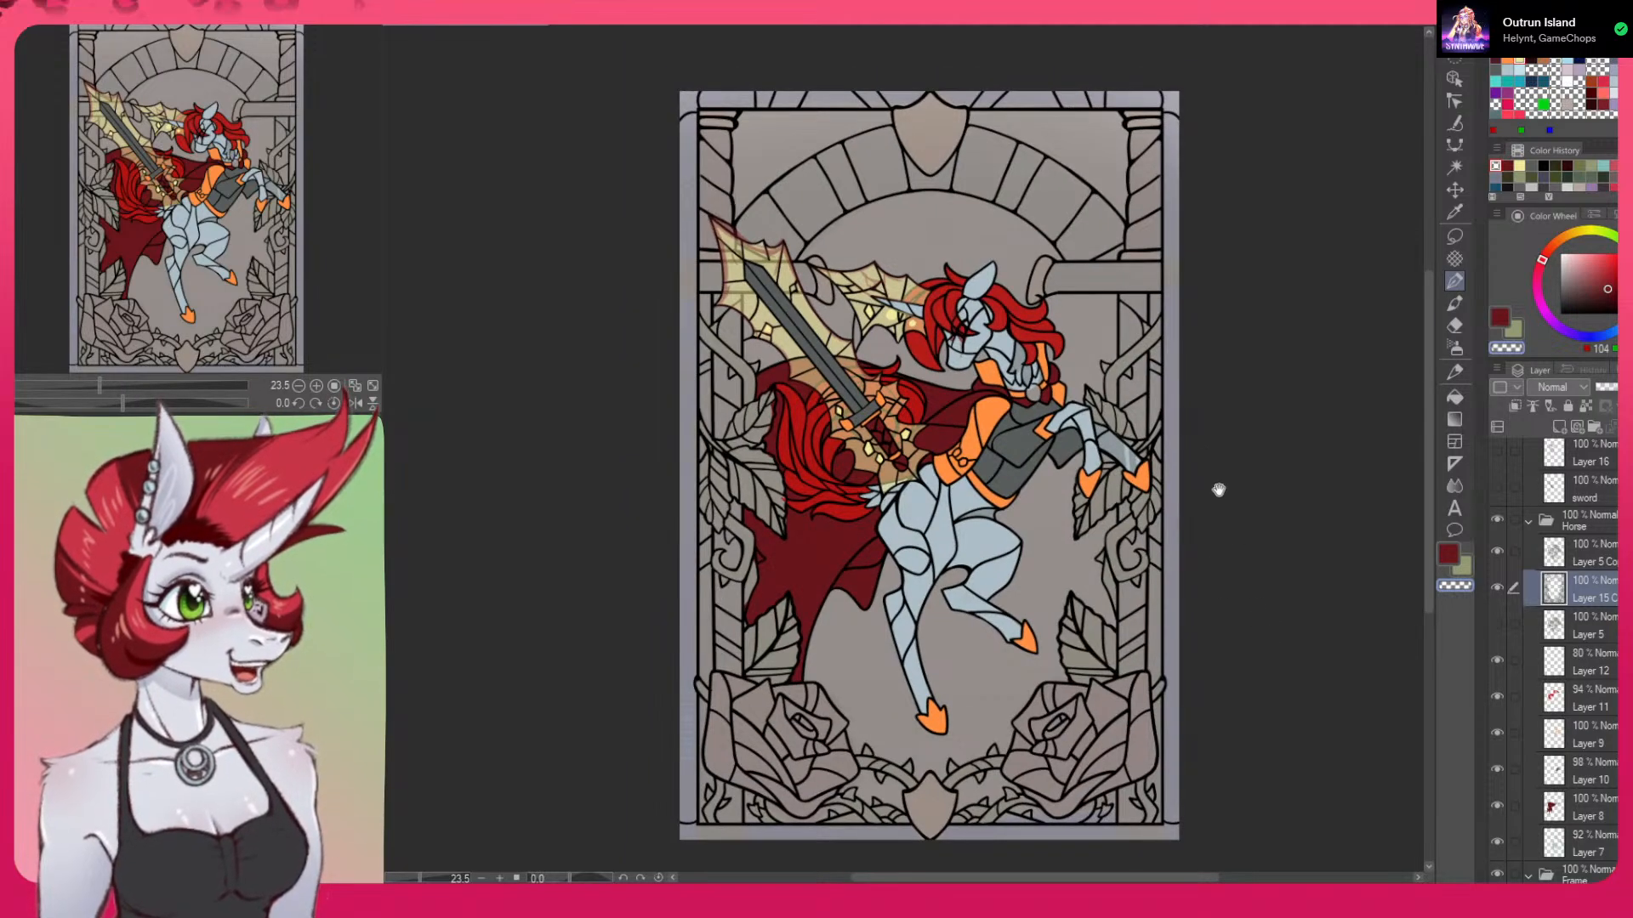
pyautogui.scroll(1, 1191, 311)
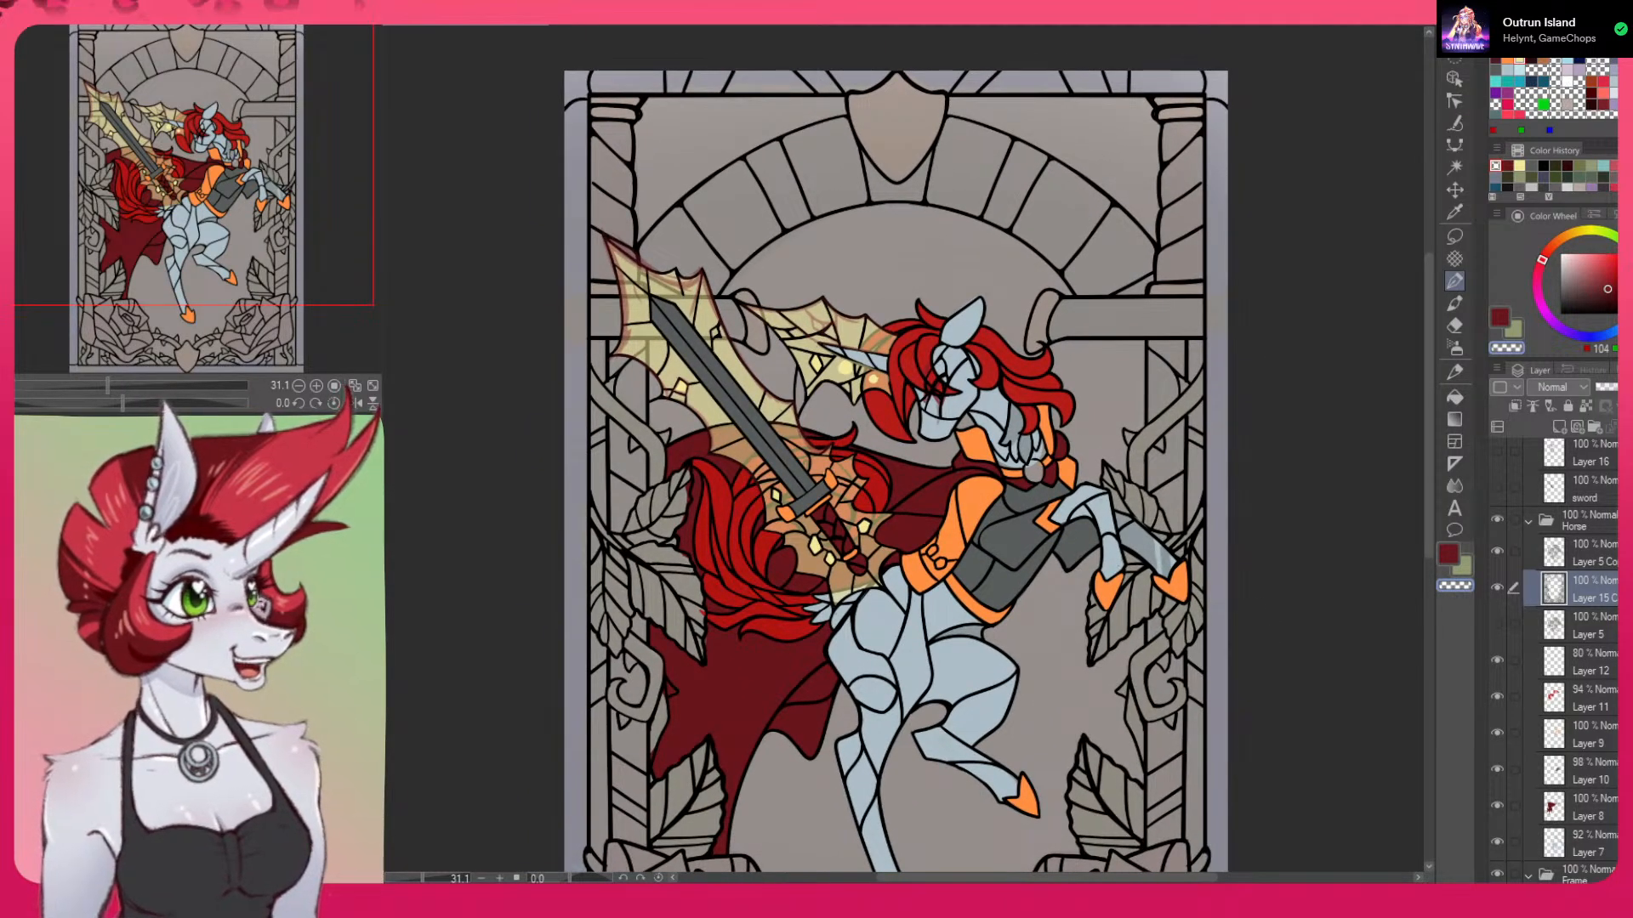
# Hide the 45% opacity Layer 26 above the sword folder and look over the card
pyautogui.scroll(3, 1590, 451)
pyautogui.click(1496, 455)
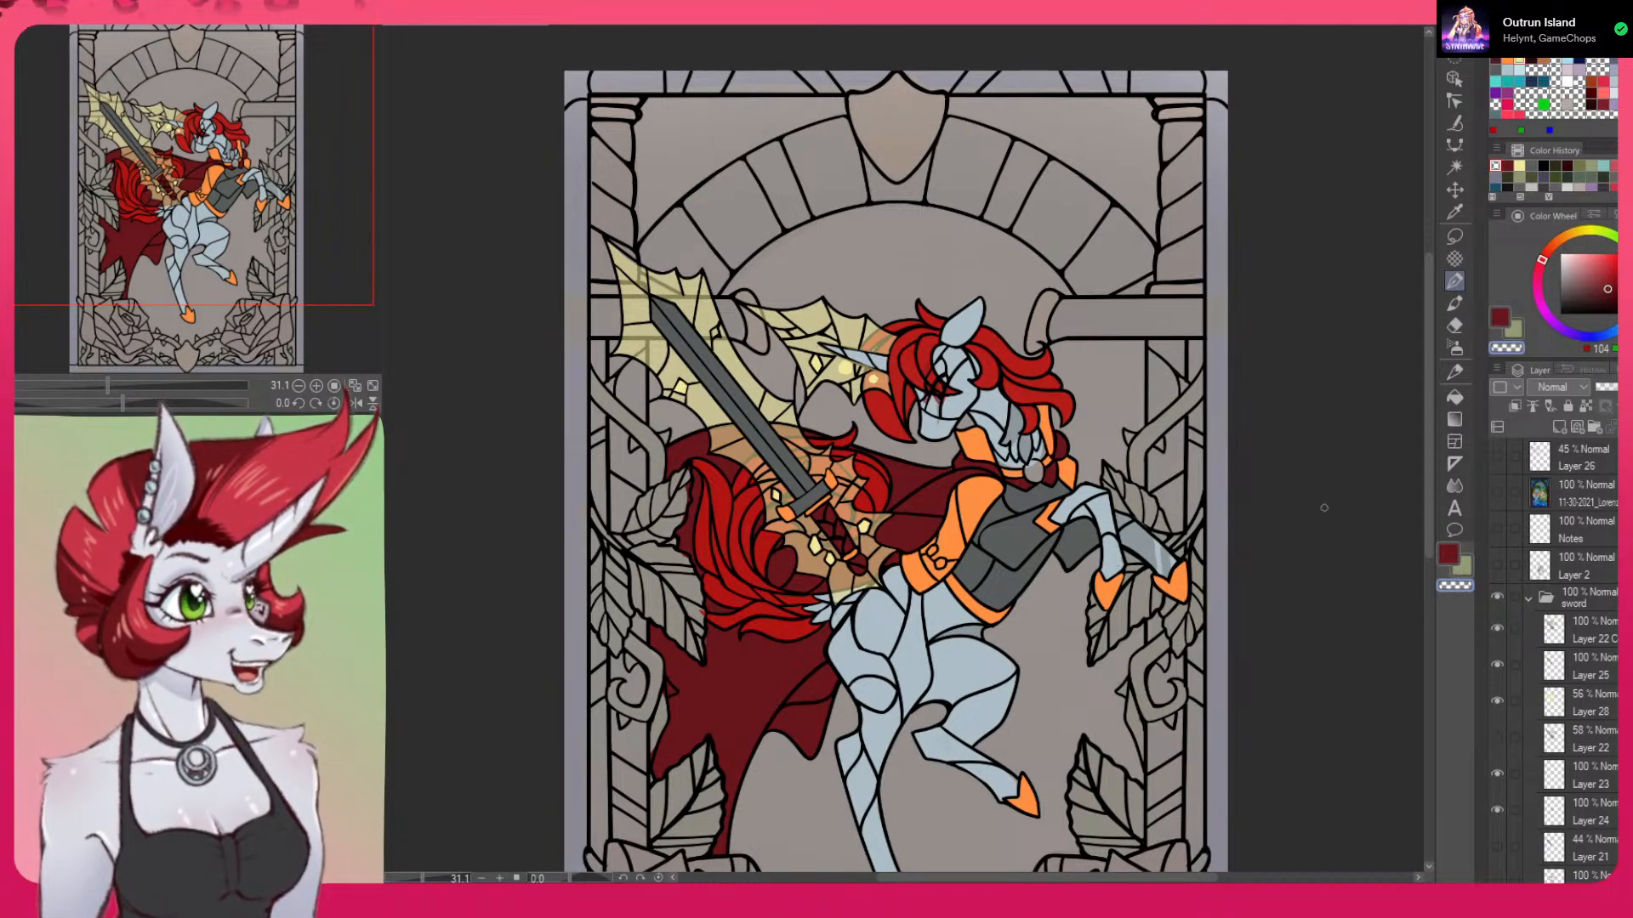
pyautogui.moveTo(1425, 466); pyautogui.dragTo(1424, 542)
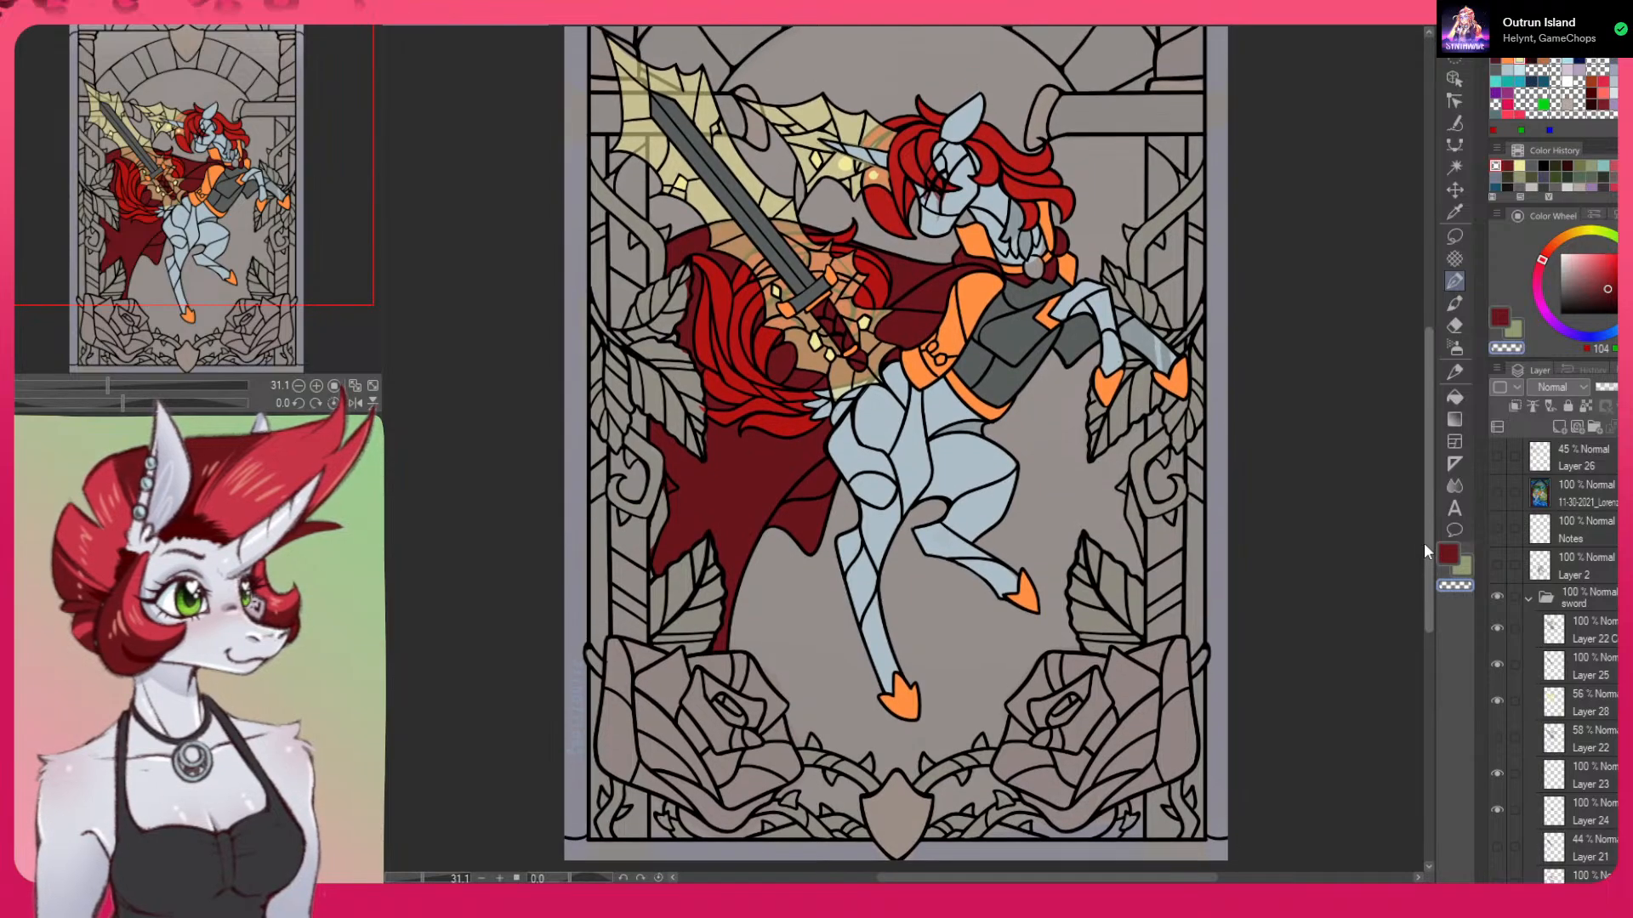
pyautogui.moveTo(1424, 542); pyautogui.dragTo(1420, 511)
# Touch up the dark red cape colour on Layer 8 along the leaf outline at the cape's upper corner
pyautogui.scroll(-10, 1556, 663)
pyautogui.click(1582, 647)
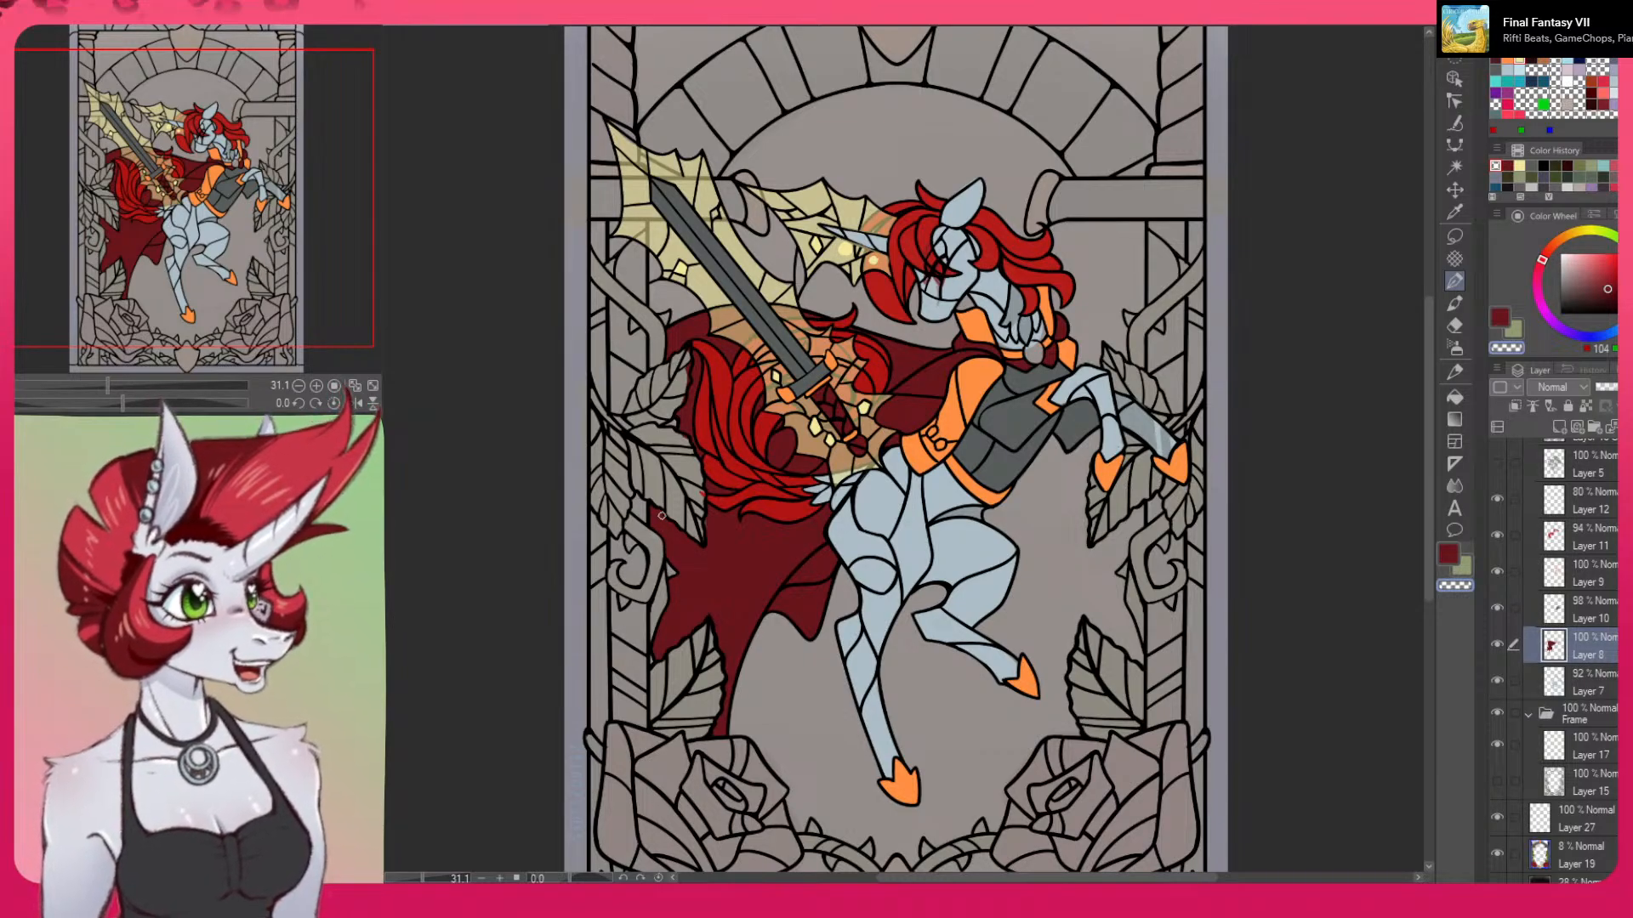
pyautogui.press('c')
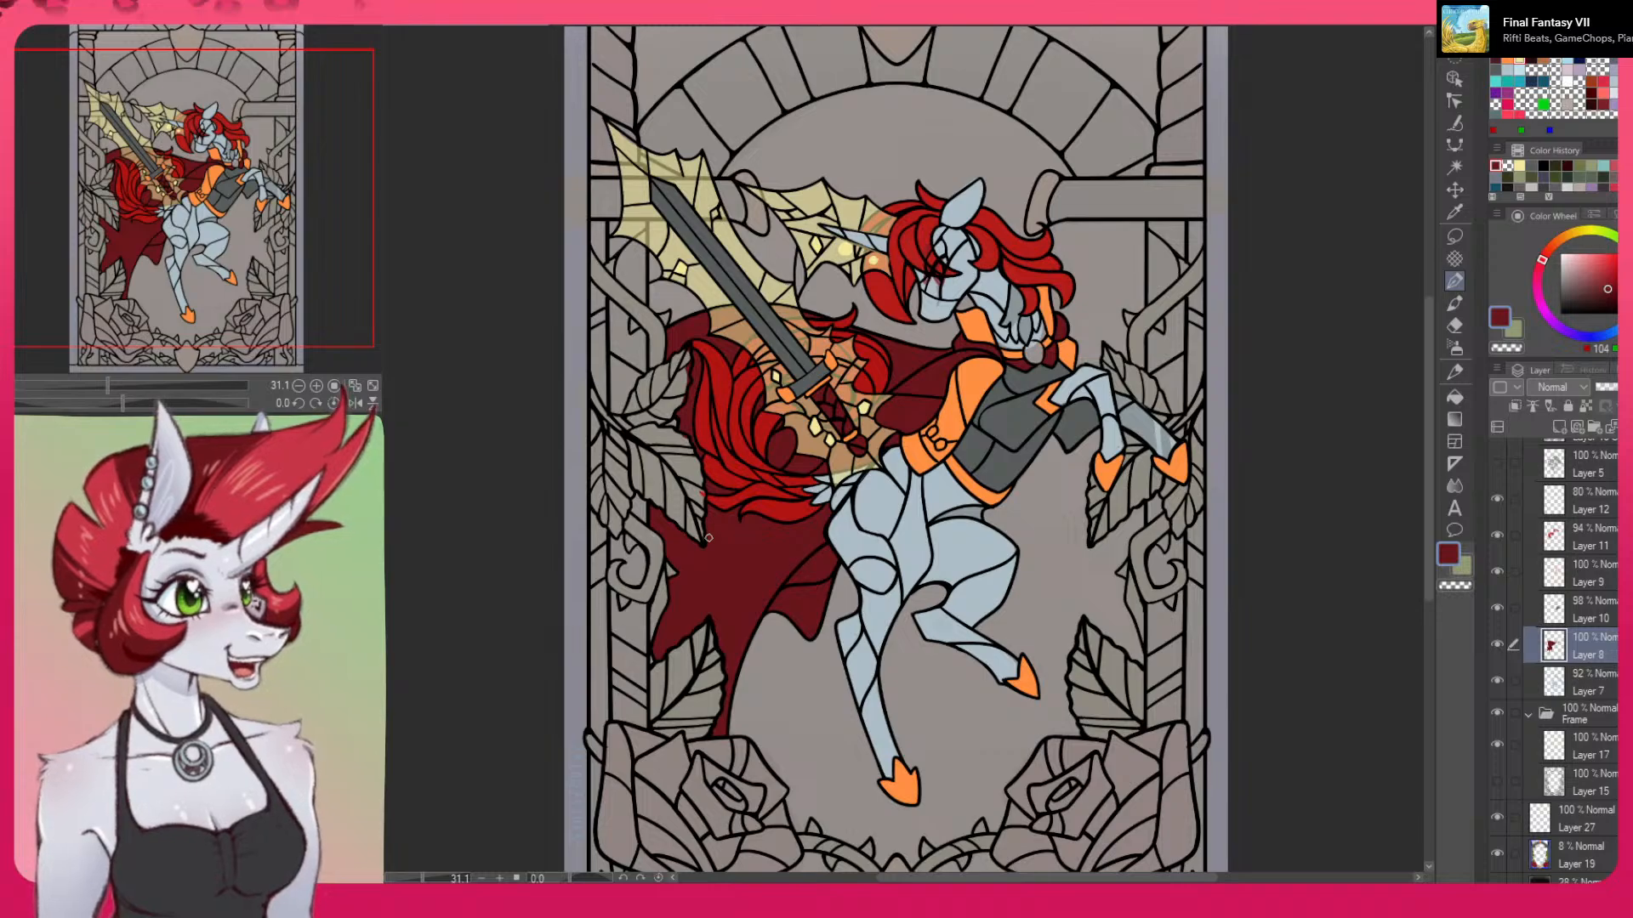
pyautogui.press('c')
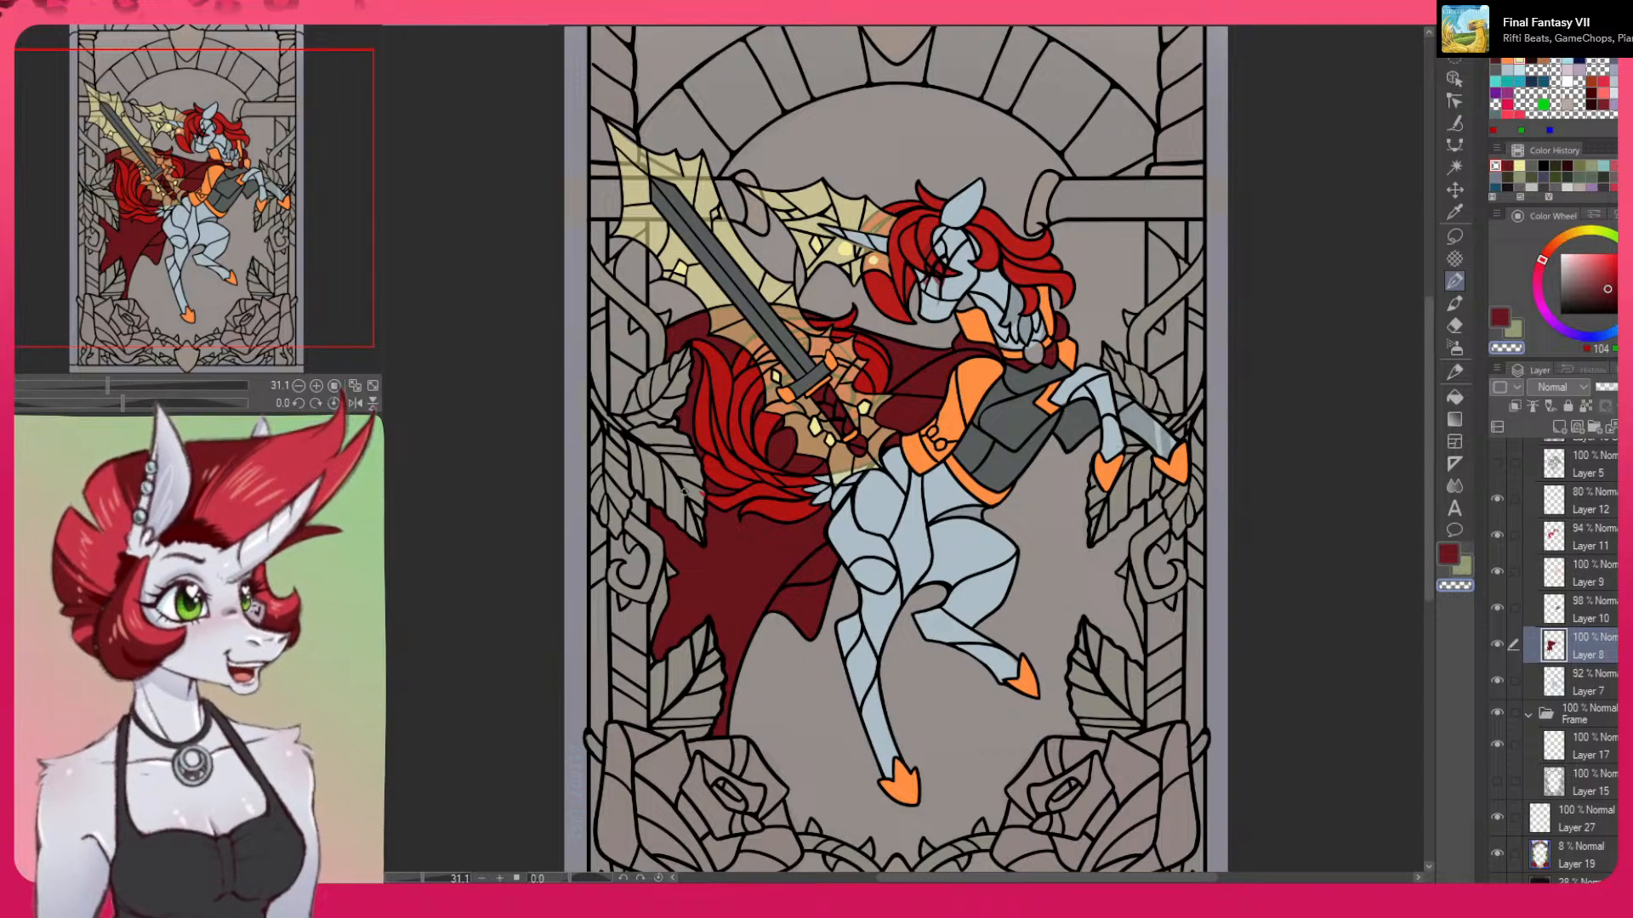
# Sample the mane's red, touch up the tail's edge beside the leaf on Layer 11, and compare the card without that layer
pyautogui.click(1584, 545)
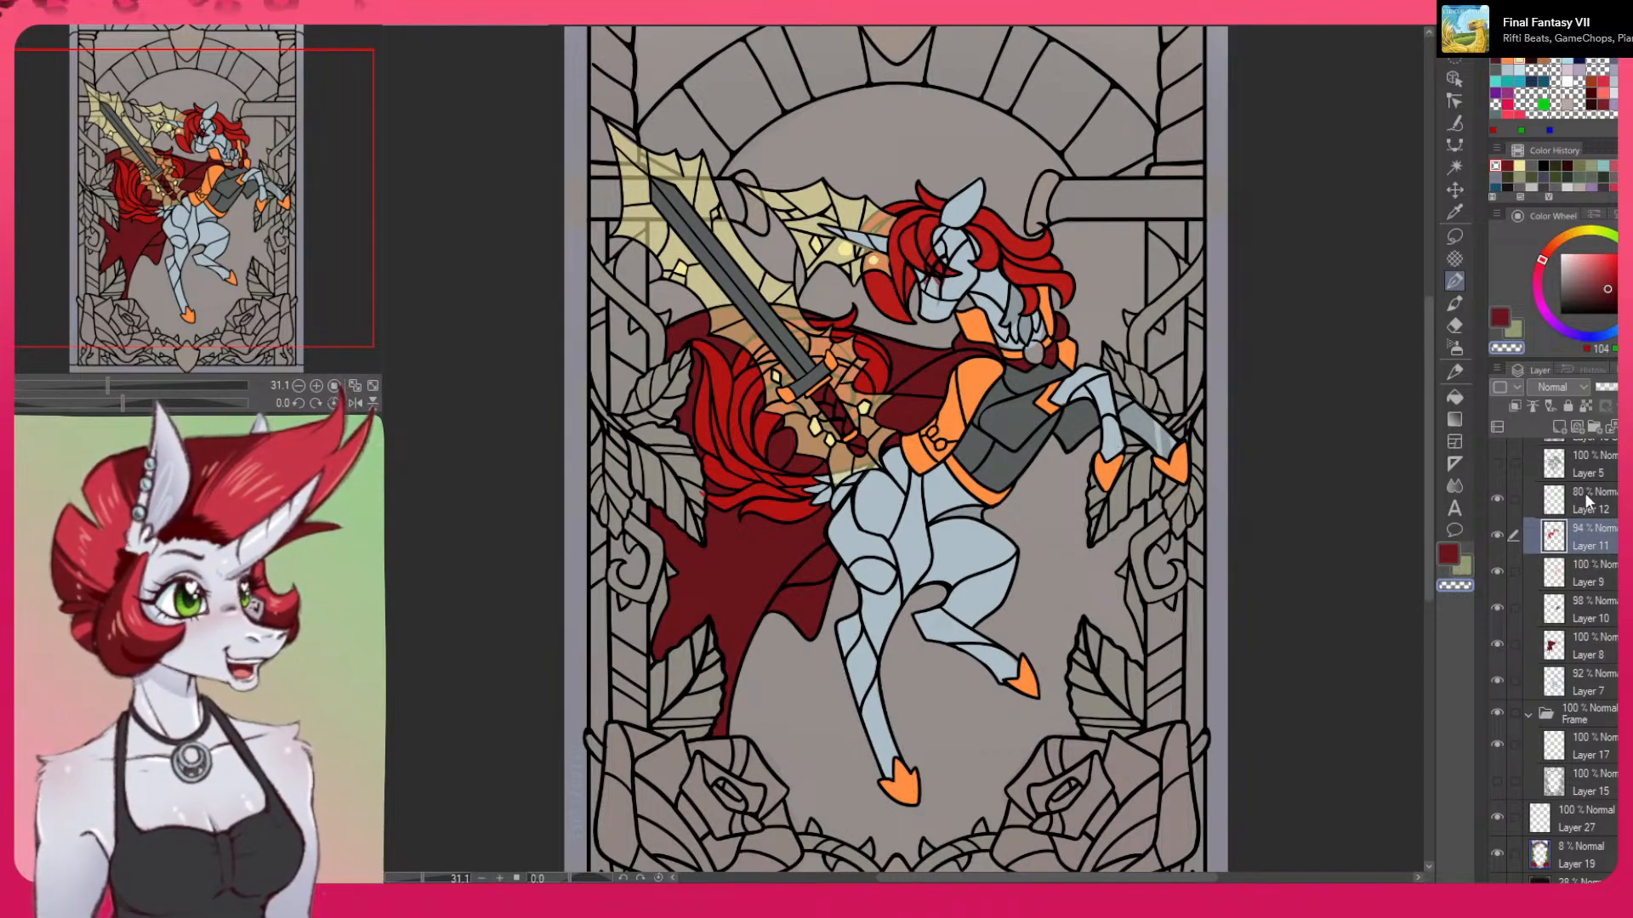
pyautogui.keyDown('alt'); pyautogui.click(1000, 235); pyautogui.keyUp('alt')
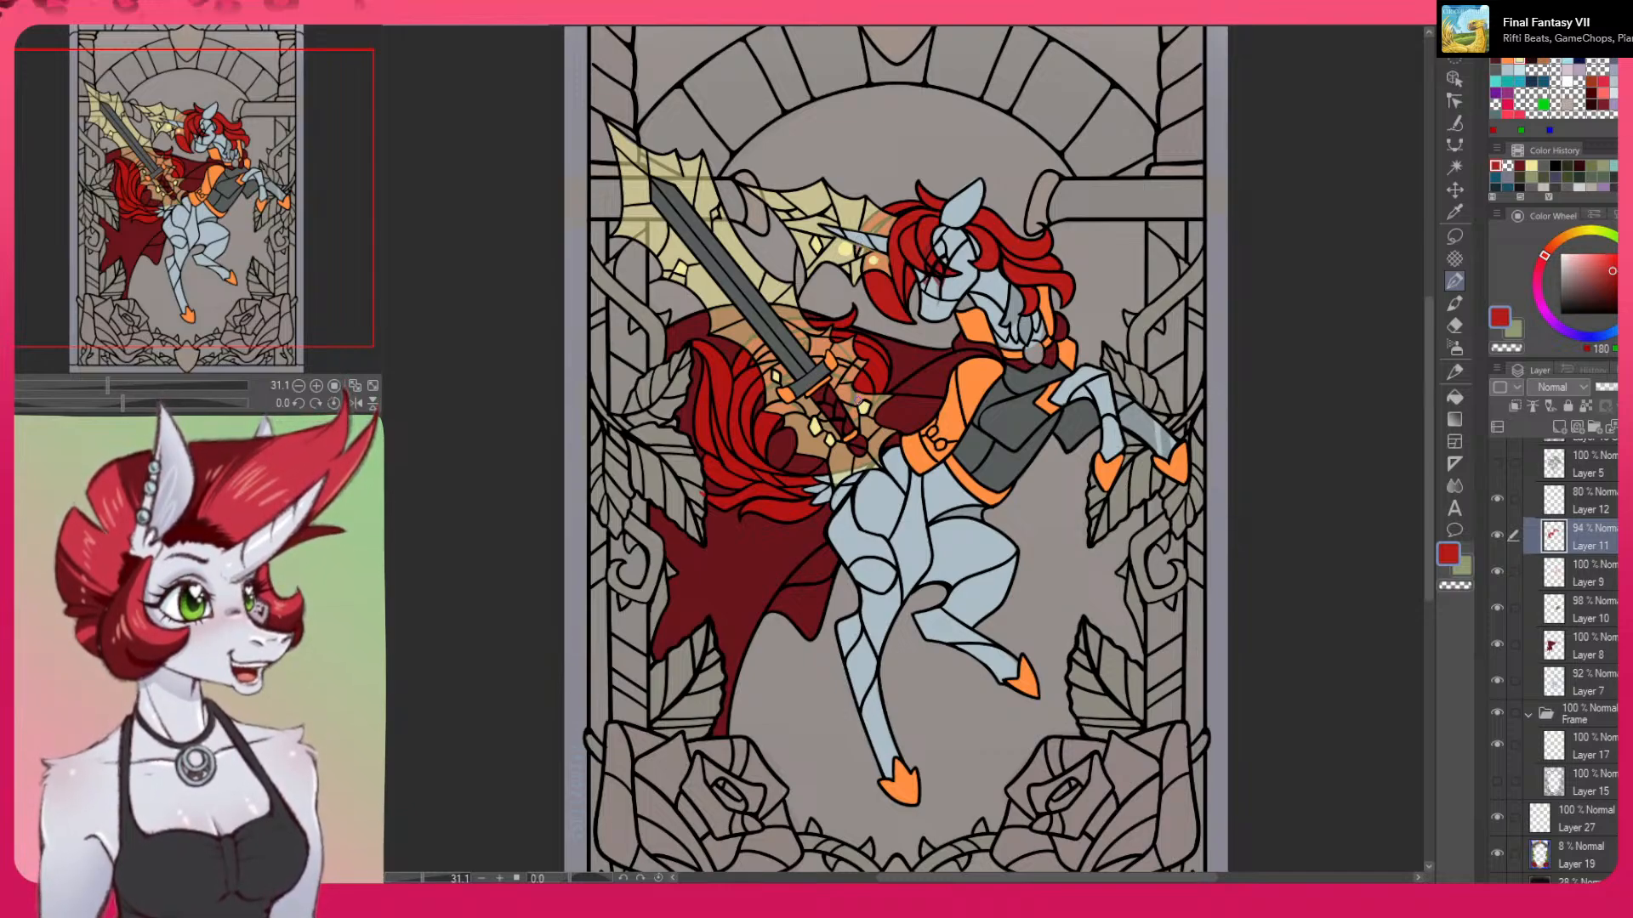
pyautogui.press('c')
pyautogui.moveTo(701, 491); pyautogui.dragTo(696, 517)
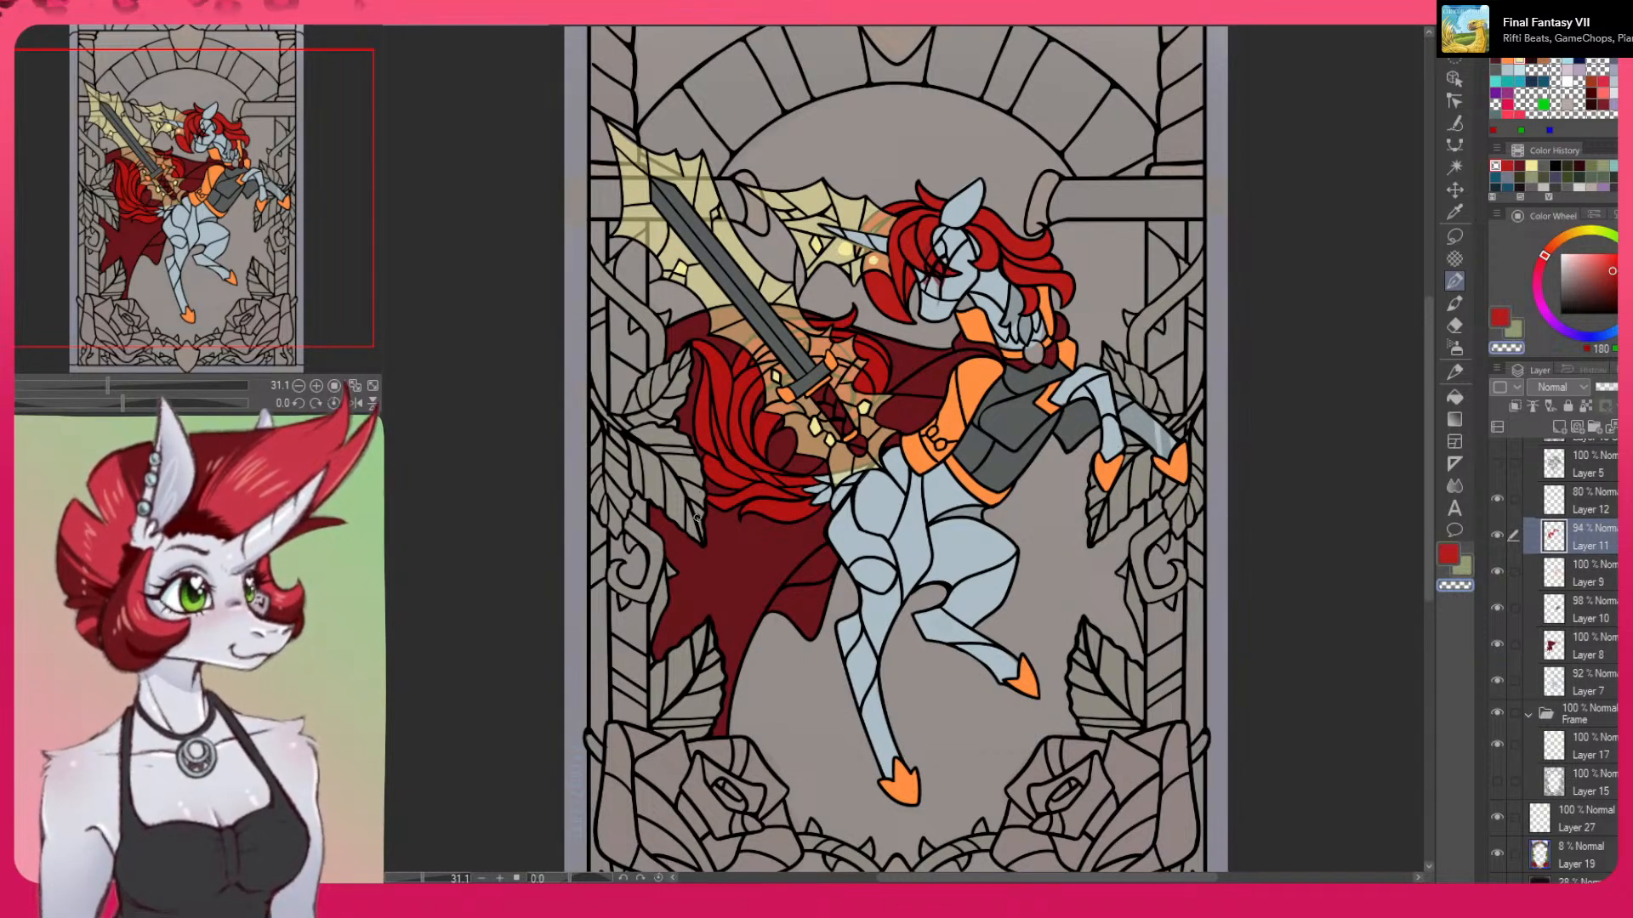
pyautogui.click(1497, 533)
pyautogui.click(1494, 533)
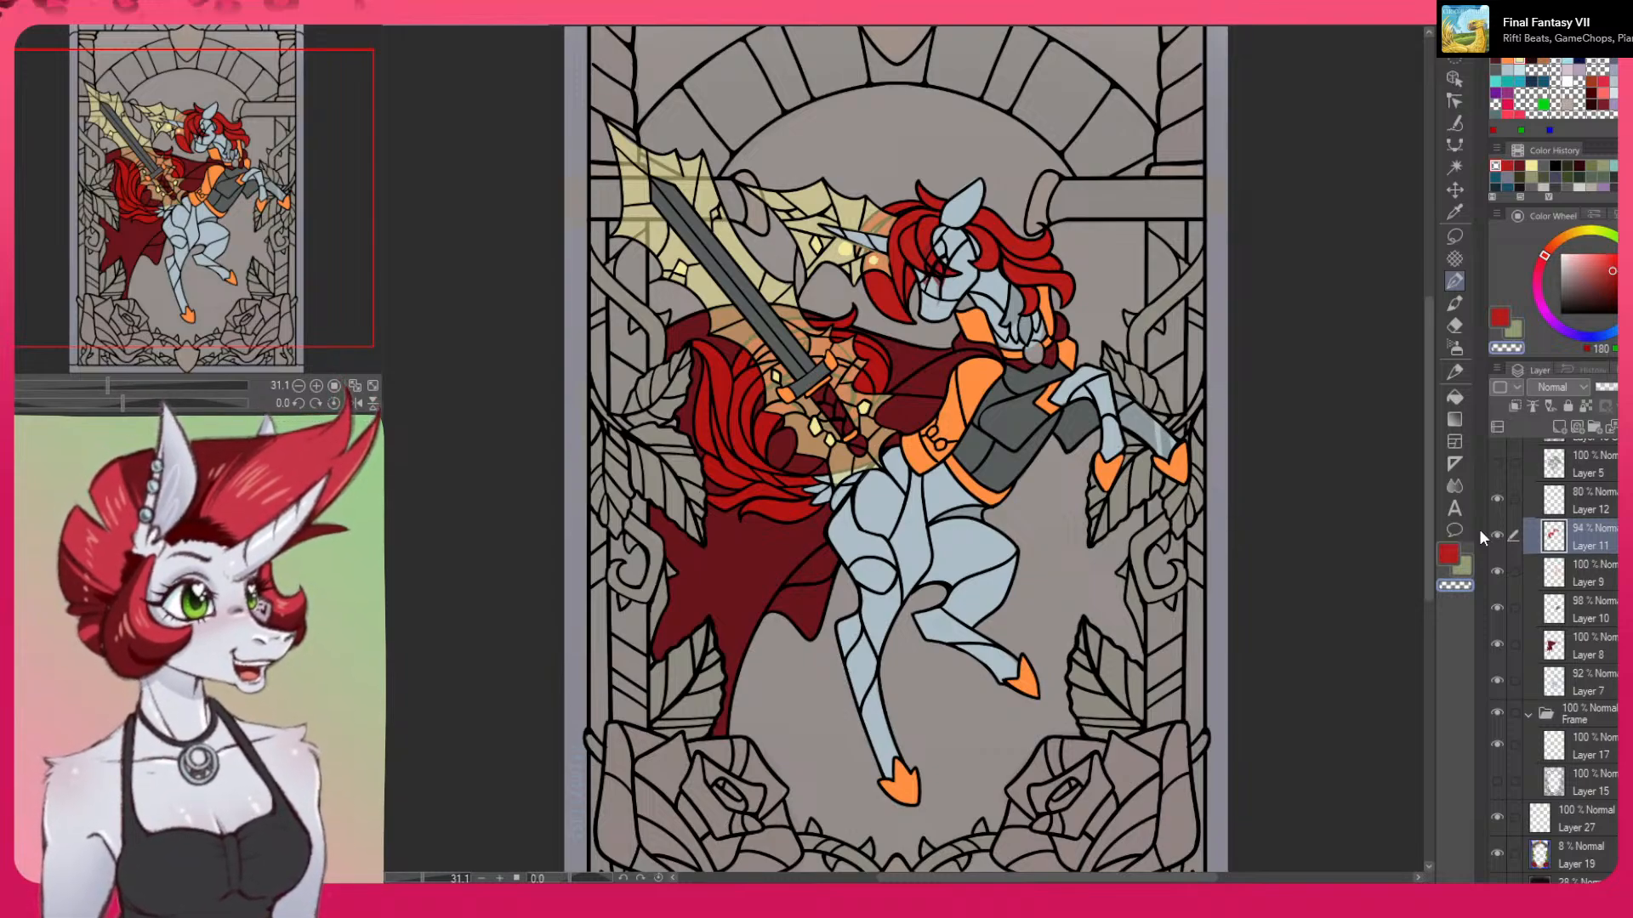
pyautogui.click(1497, 534)
pyautogui.click(1495, 534)
# Add a new layer at the bottom of the Horse folder, directly beneath Layer 7
pyautogui.scroll(-3, 1316, 507)
pyautogui.scroll(-2, 1315, 508)
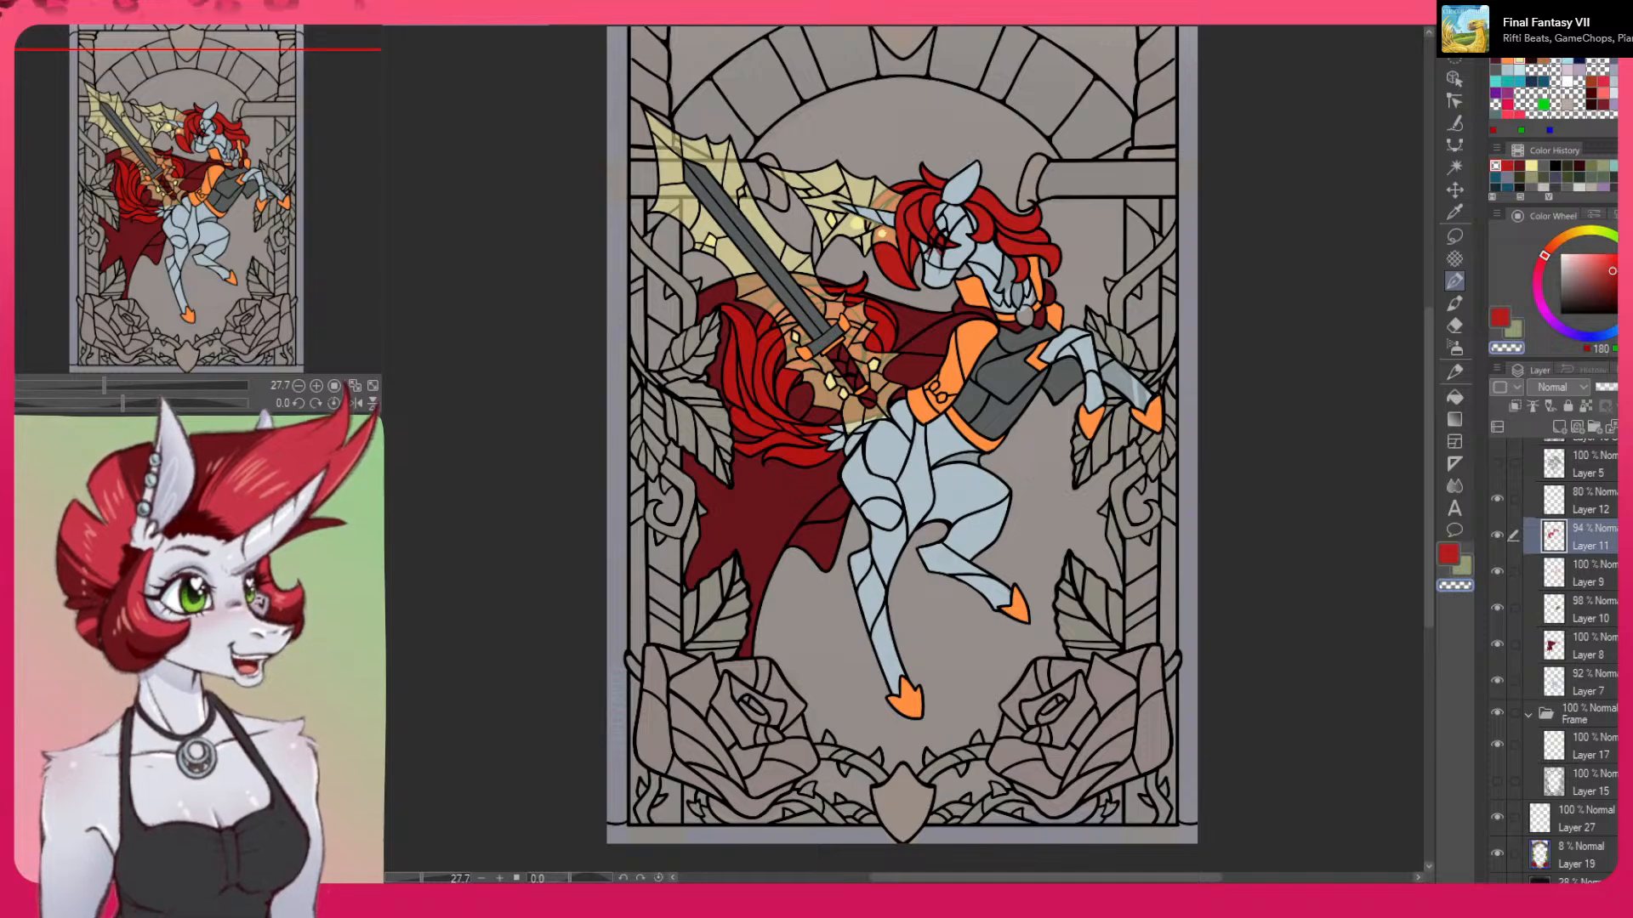
pyautogui.scroll(-2, 1573, 633)
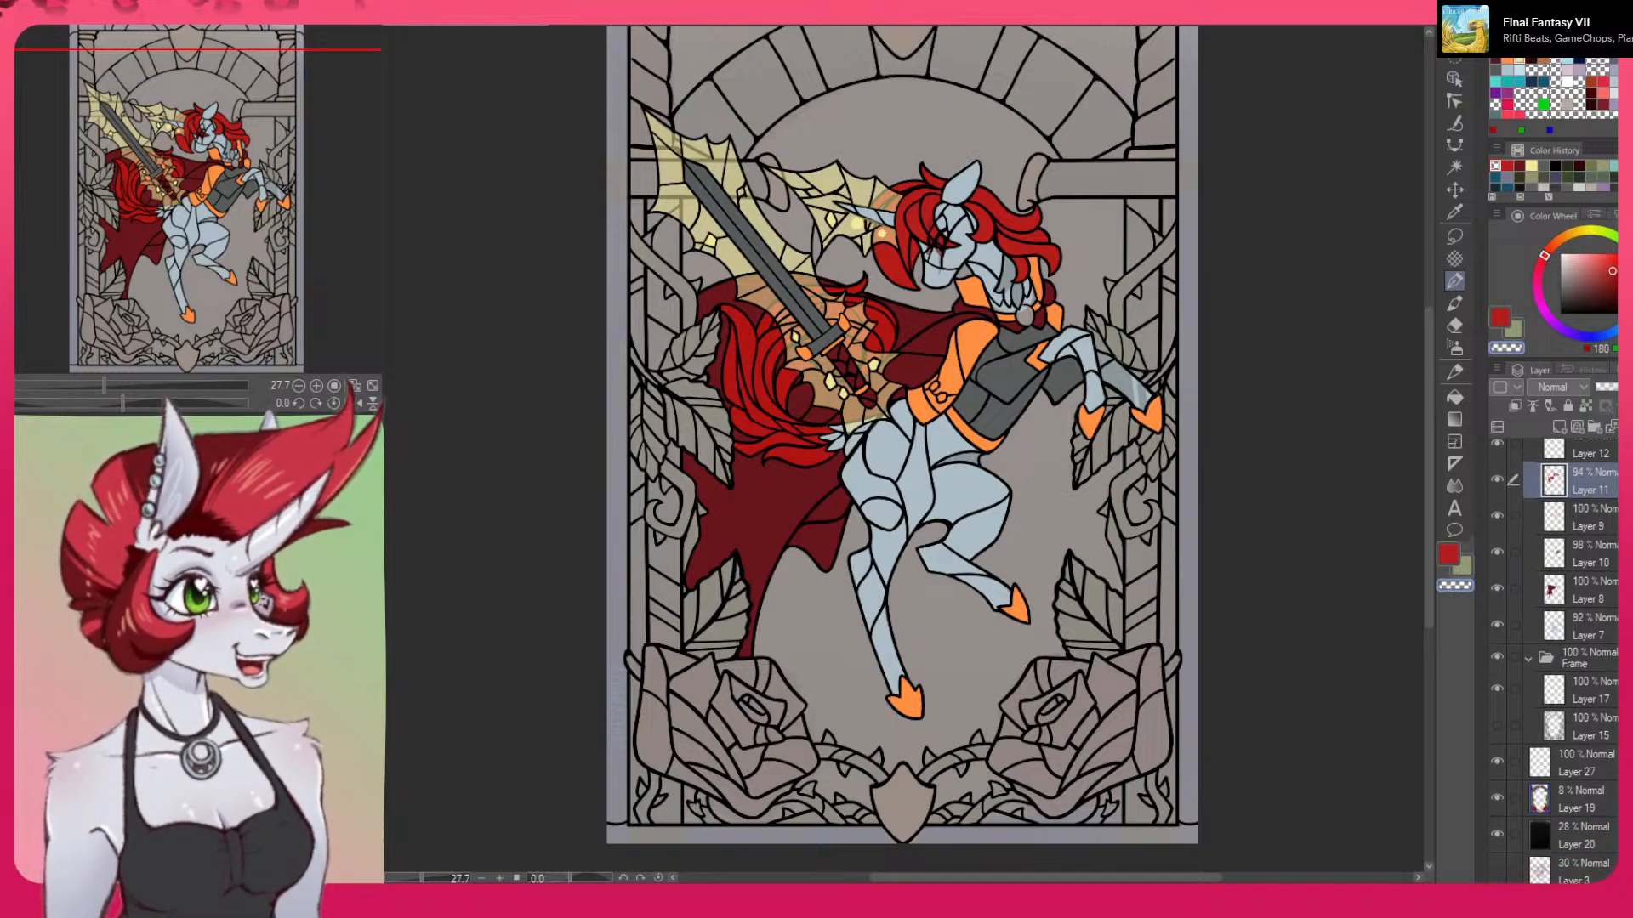
pyautogui.click(1590, 629)
pyautogui.click(1572, 428)
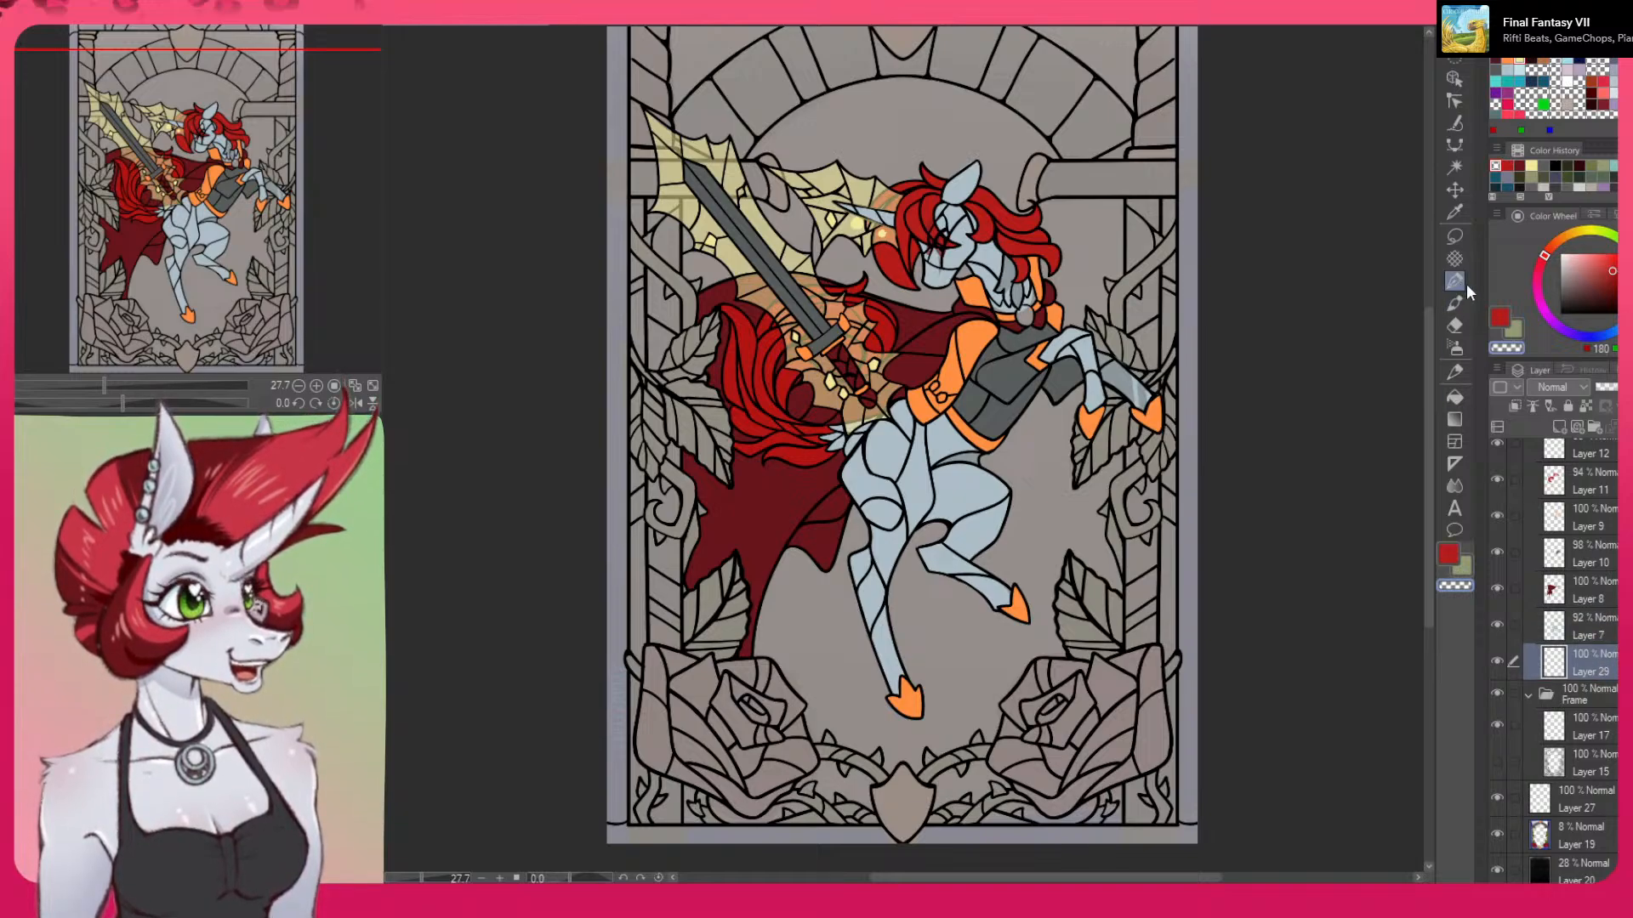
pyautogui.scroll(5, 1573, 664)
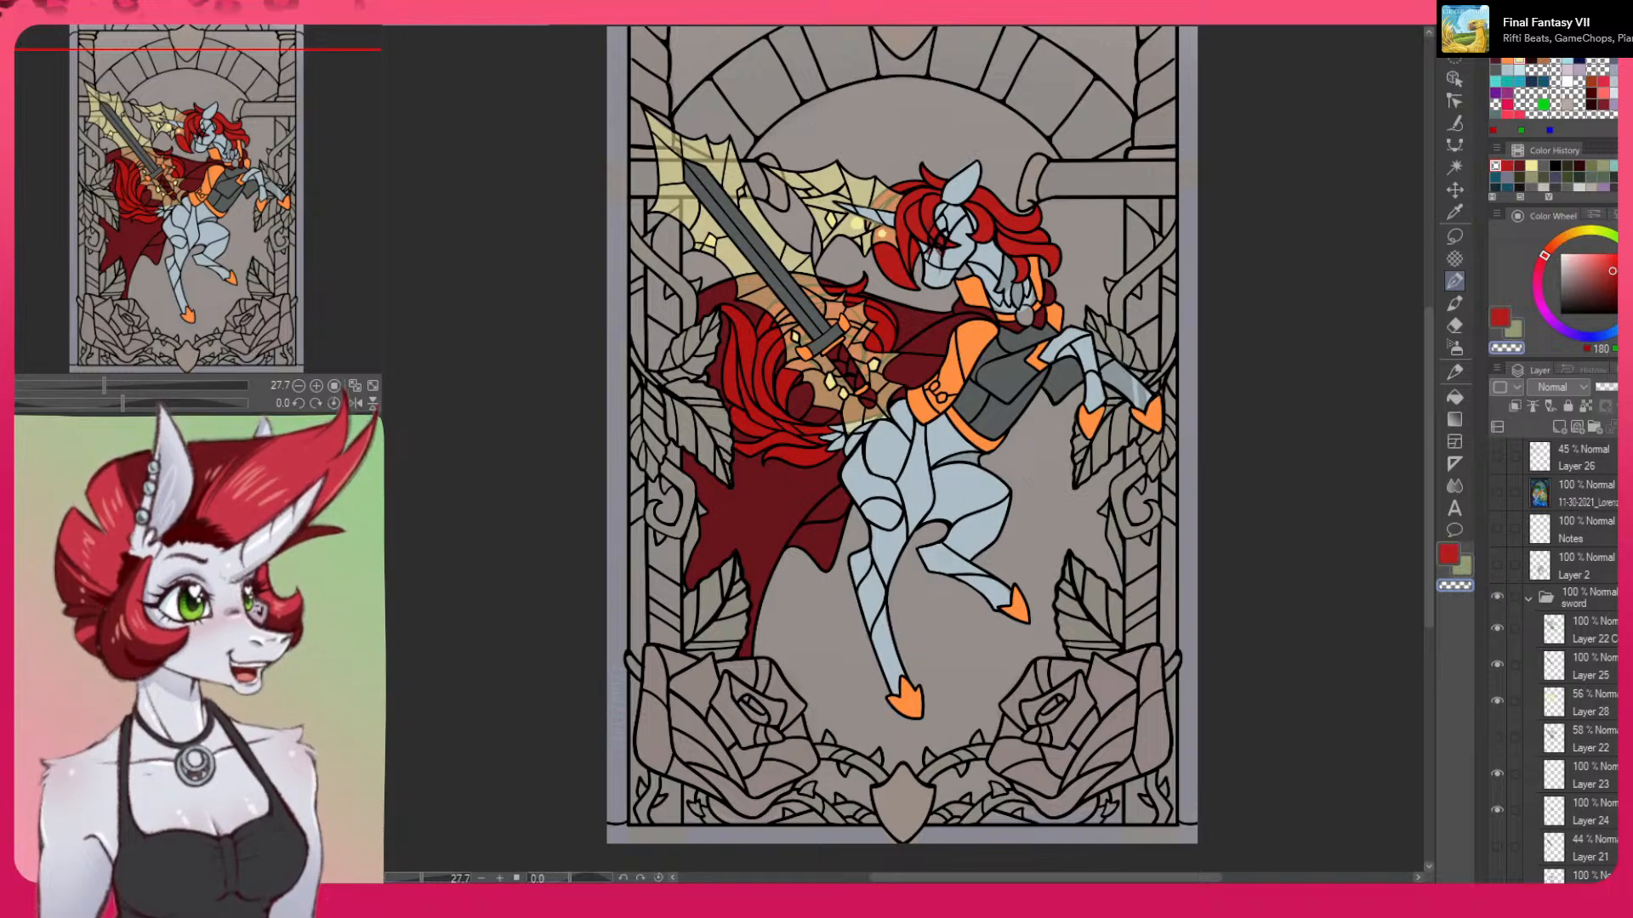
# Compare the card with and without the Layer 5 copy at the top of the Horse folder
pyautogui.scroll(-3, 1573, 663)
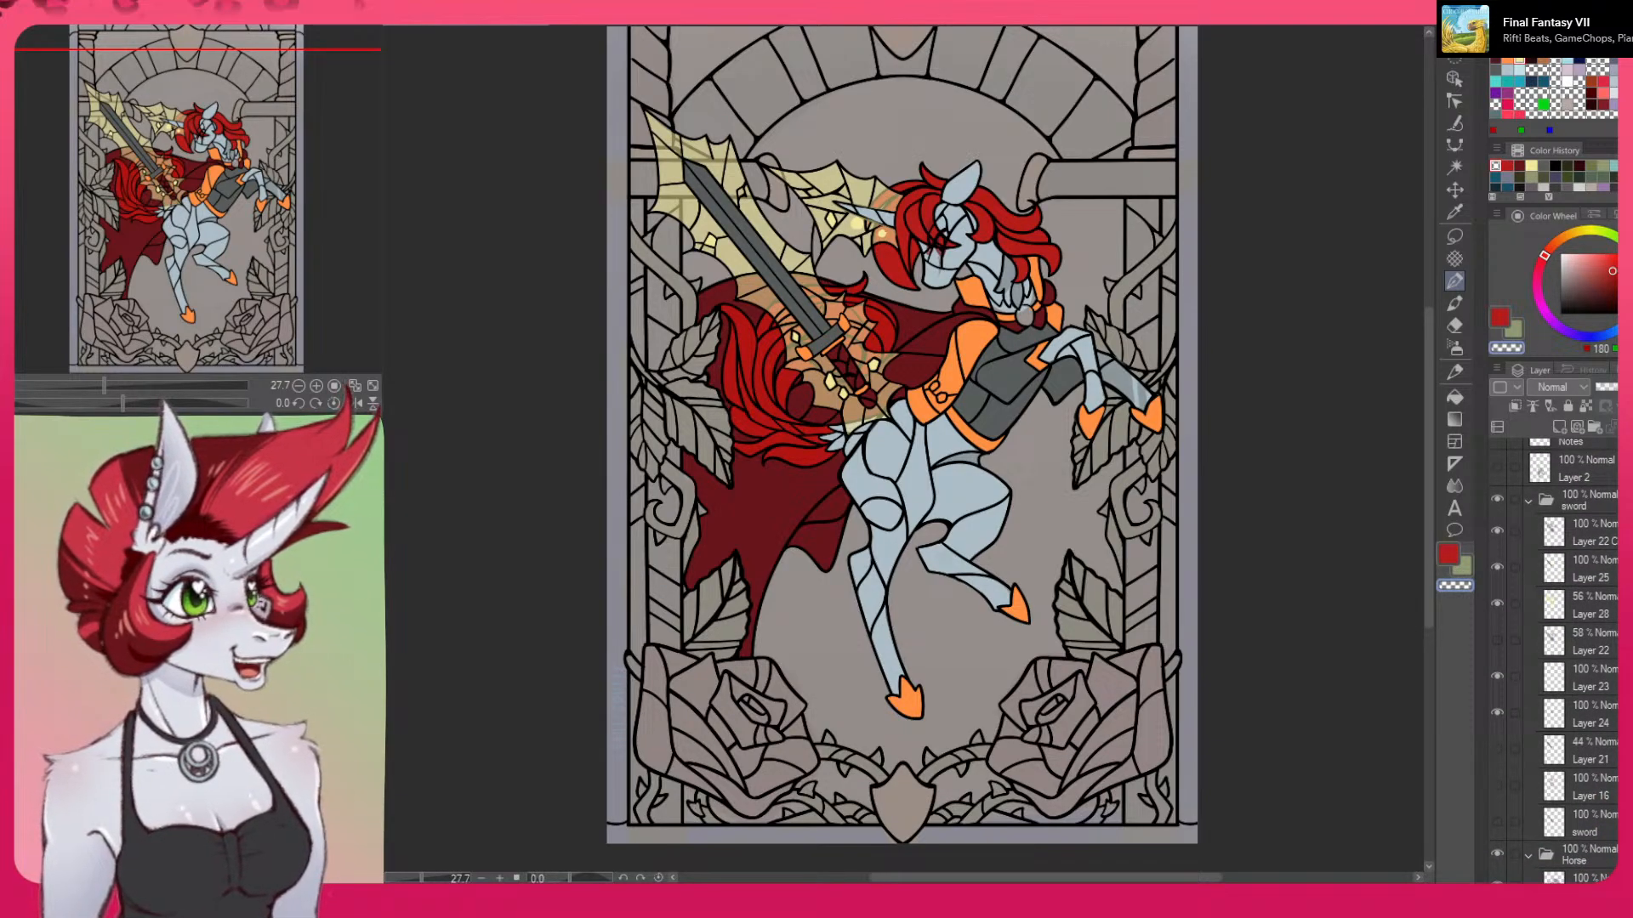
pyautogui.scroll(-6, 1573, 663)
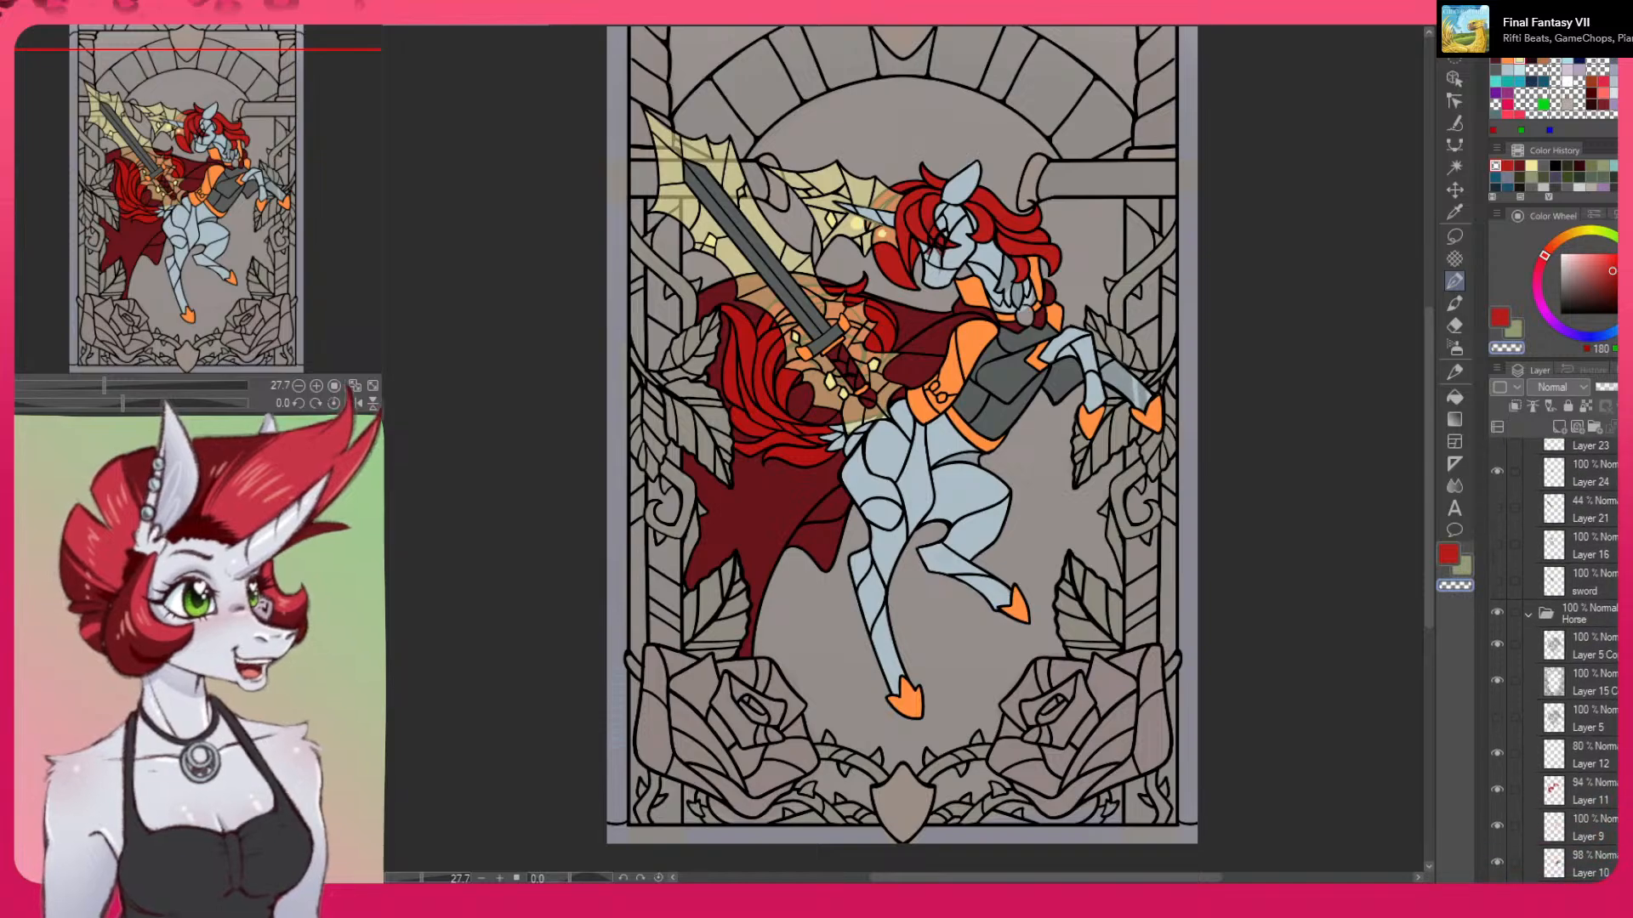
pyautogui.scroll(-1, 1533, 578)
pyautogui.click(1497, 593)
pyautogui.click(1496, 593)
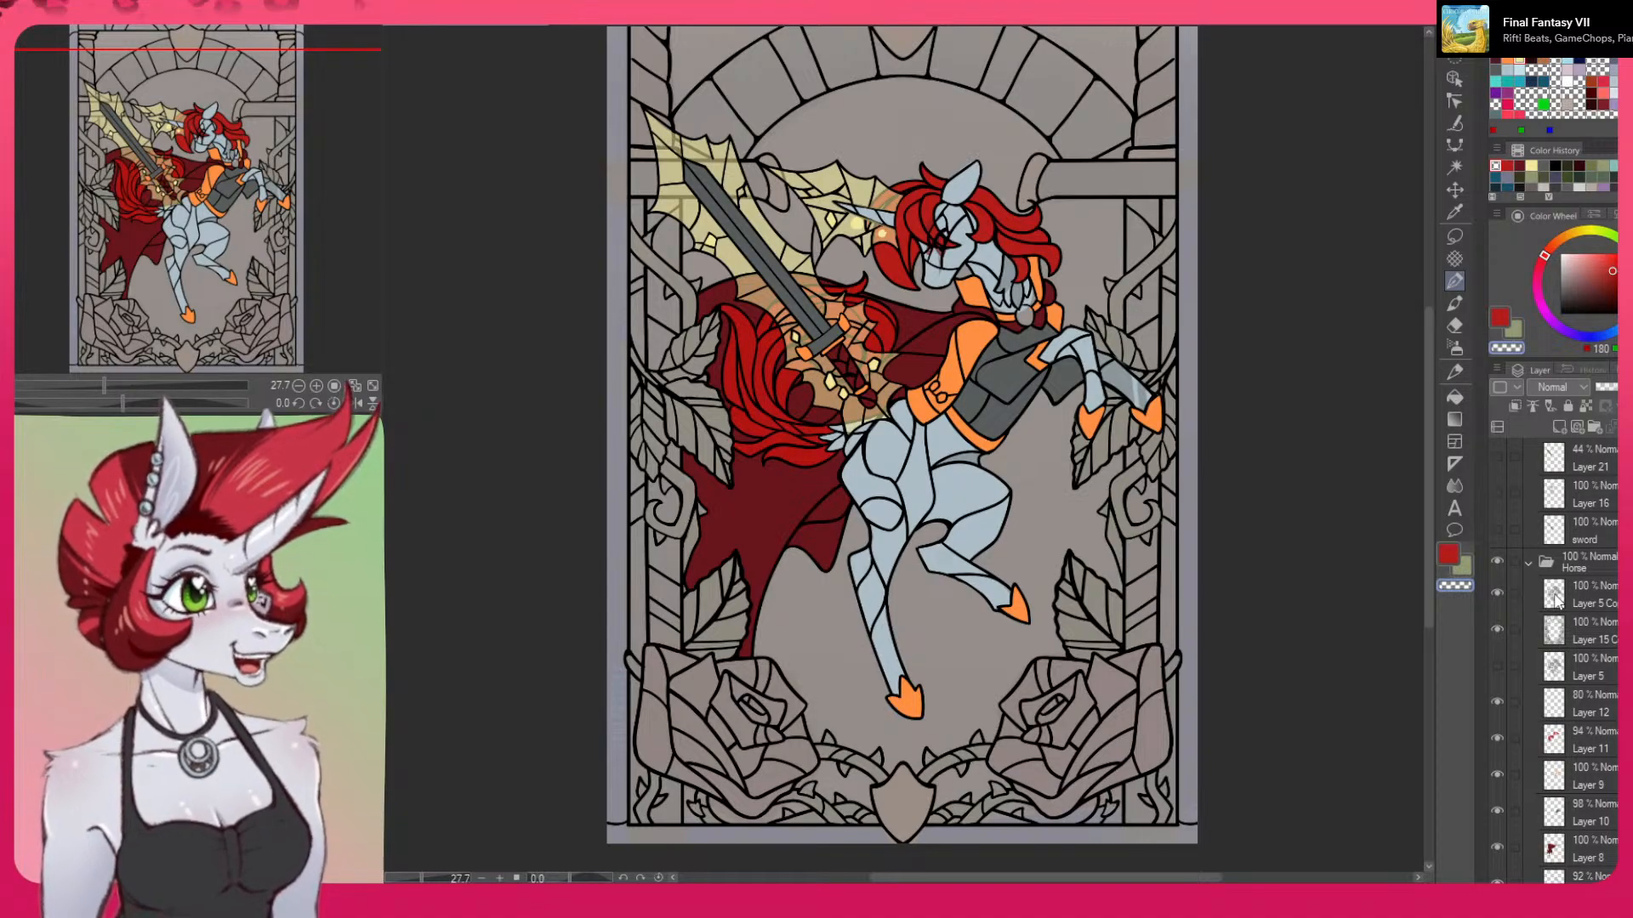
pyautogui.scroll(-1, 338, 393)
pyautogui.scroll(5, 1555, 660)
pyautogui.scroll(-3, 1554, 661)
# Select the Layer 22 copy in the sword folder, check what it contains, and set the drawing colour to black
pyautogui.click(1498, 515)
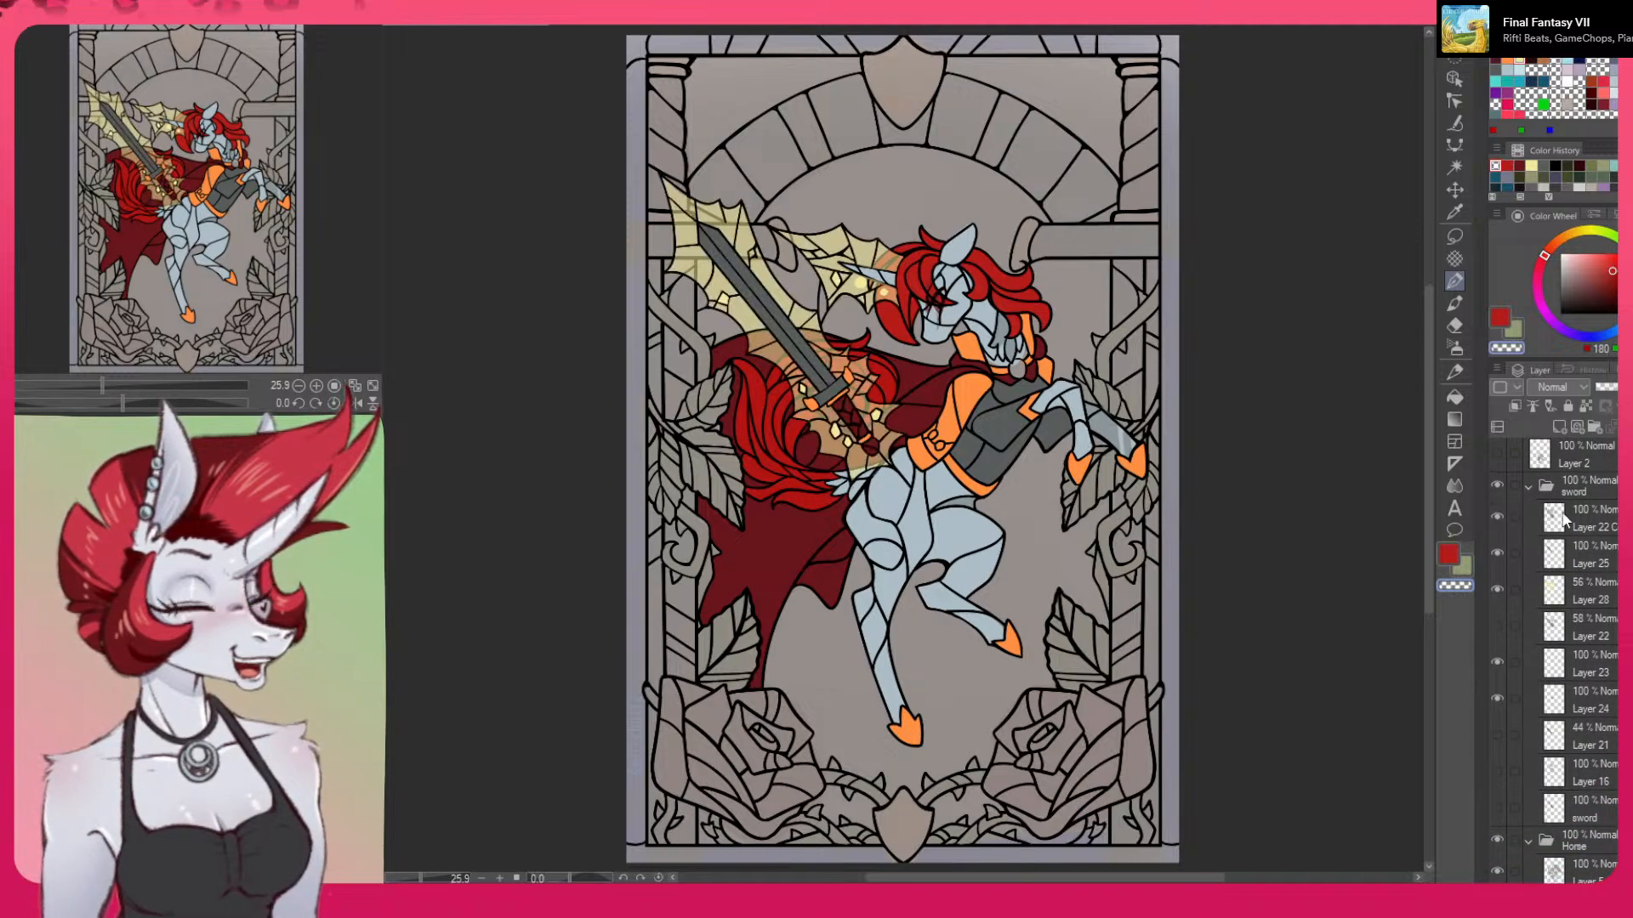
pyautogui.click(1590, 523)
pyautogui.scroll(4, 1238, 398)
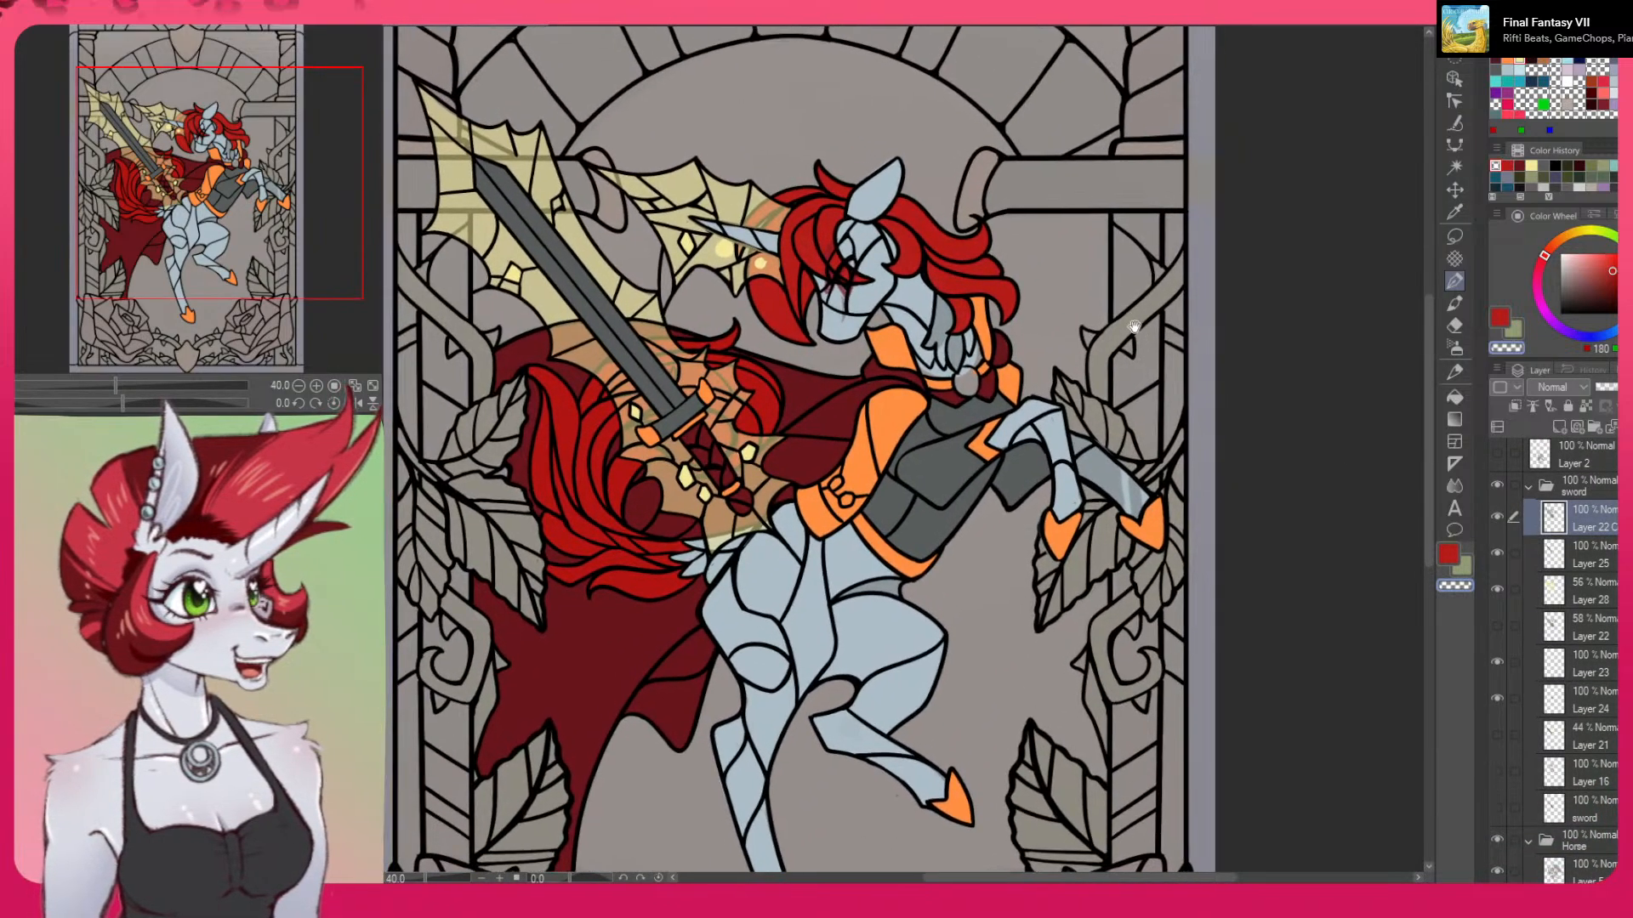
pyautogui.scroll(1, 1235, 393)
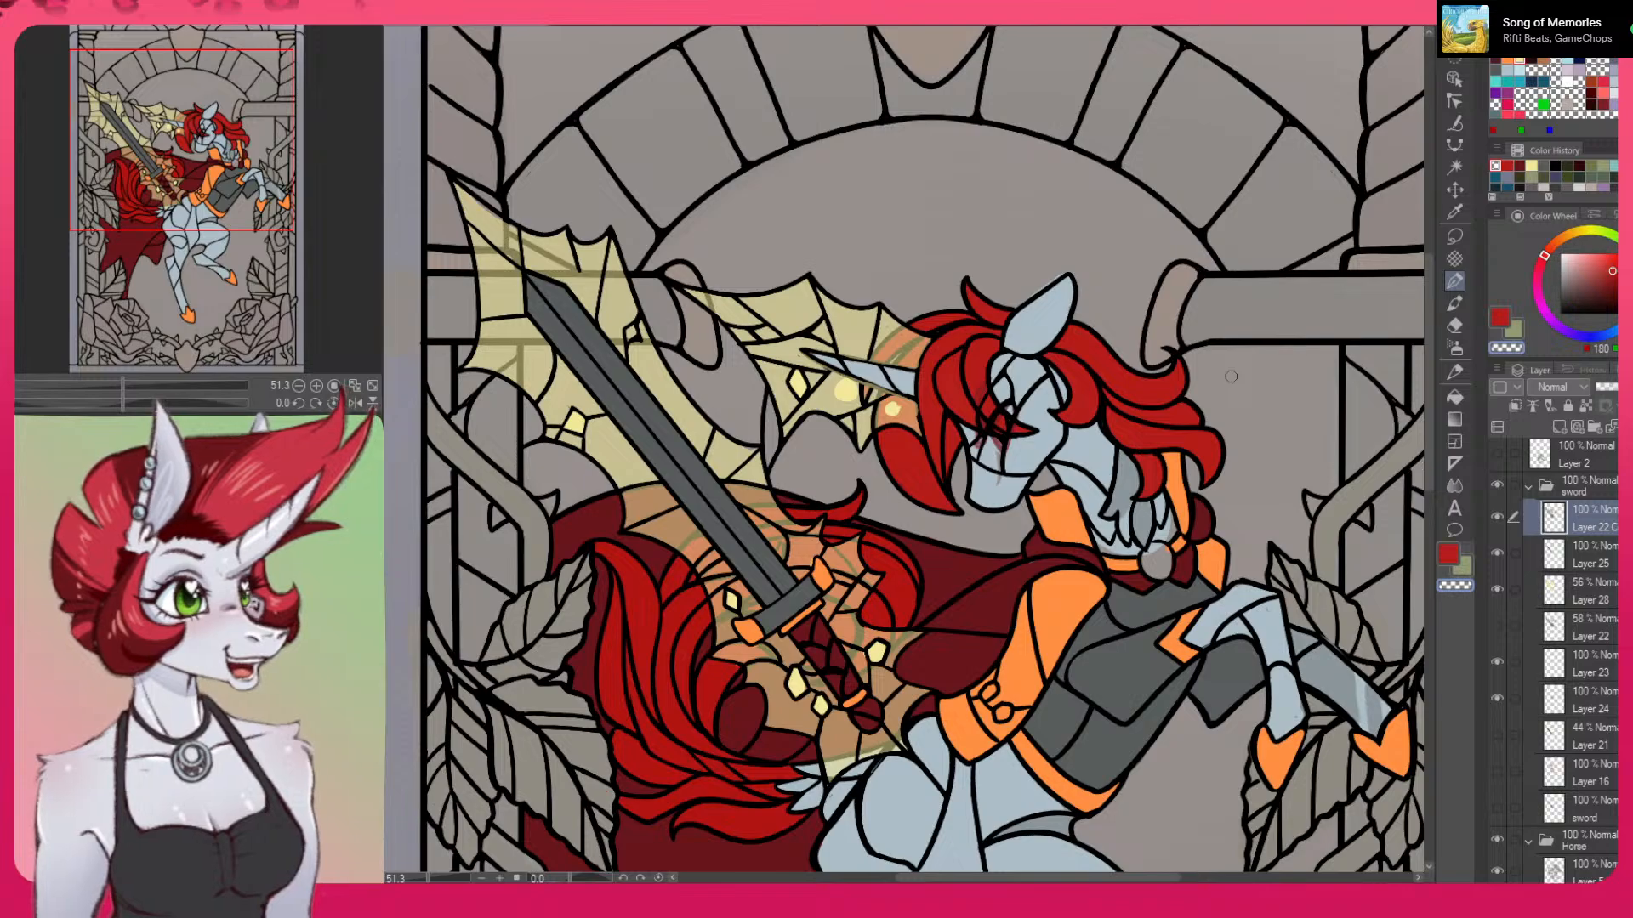
pyautogui.click(1497, 512)
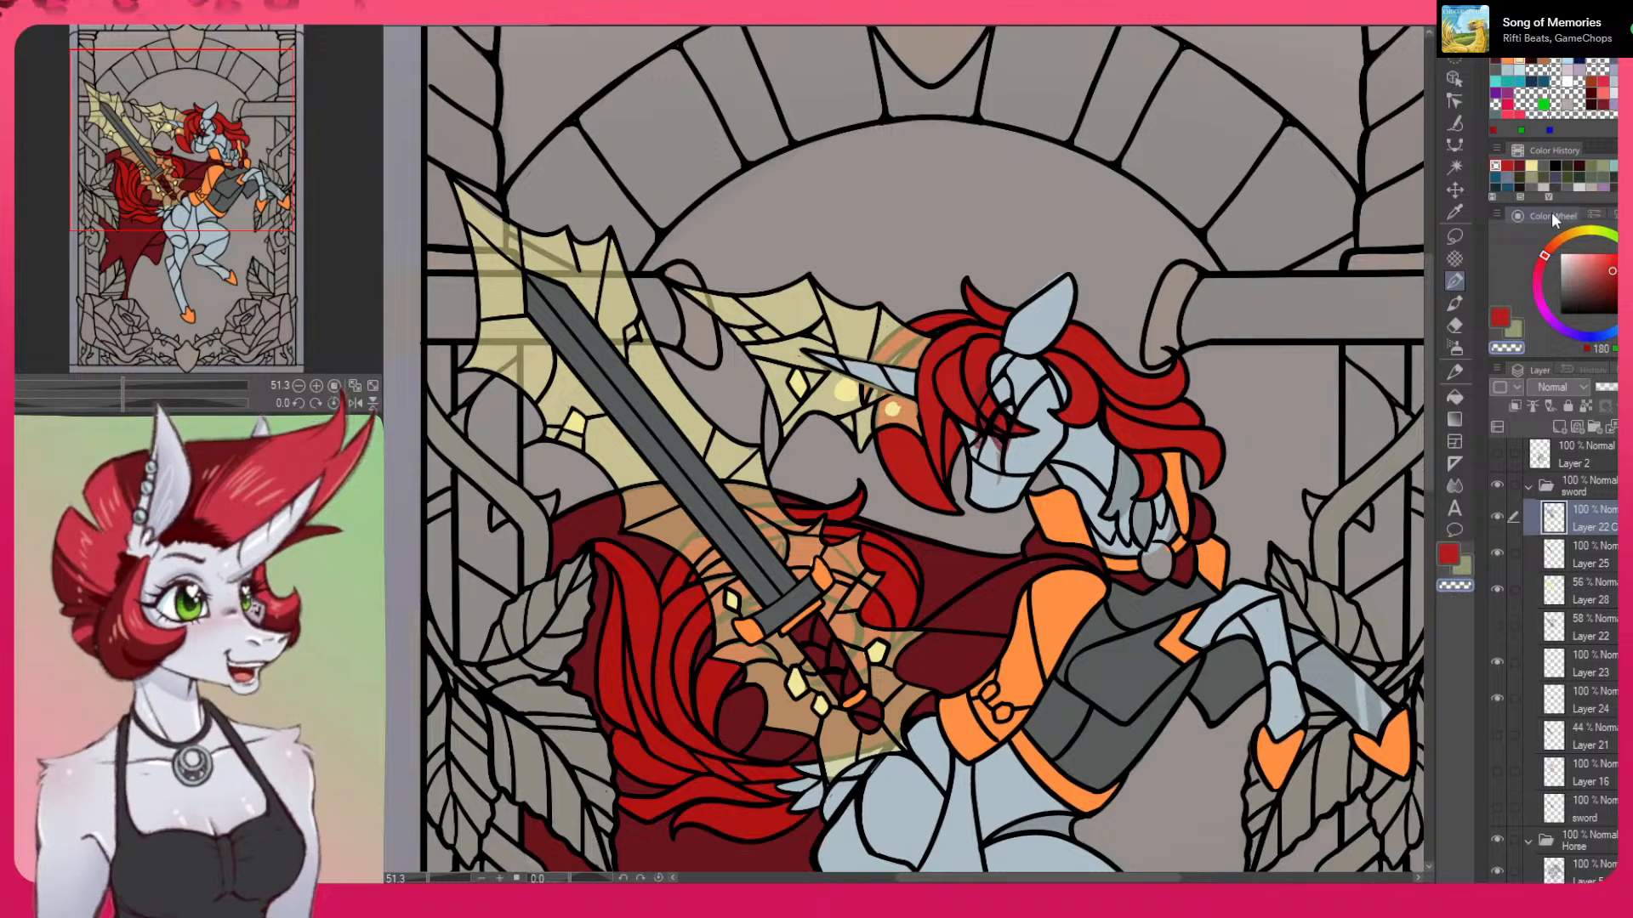
pyautogui.moveTo(1582, 284); pyautogui.dragTo(1557, 315)
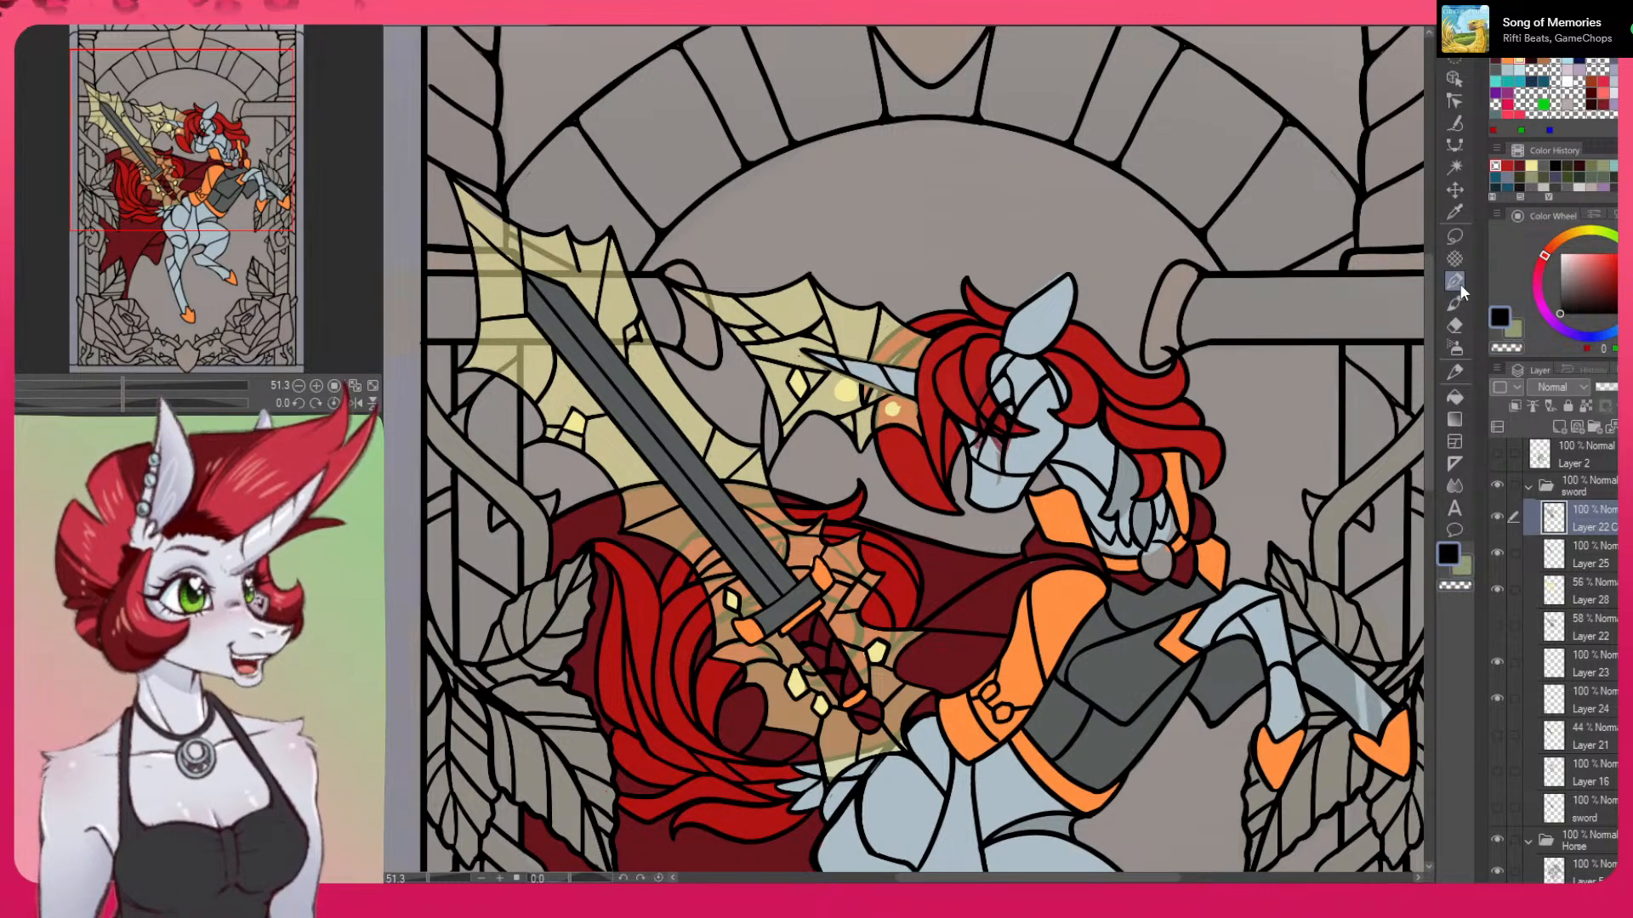
pyautogui.click(1497, 517)
pyautogui.click(1496, 517)
# Redraw the curved black outline of the rounded shape between the horn and the tail's upper tip on the Layer 22 copy
pyautogui.moveTo(1303, 677); pyautogui.dragTo(1152, 473)
pyautogui.click(1297, 704)
pyautogui.moveTo(1140, 411)
pyautogui.mouseDown()
pyautogui.moveTo(1157, 340)
pyautogui.moveTo(1160, 417)
pyautogui.mouseUp()
pyautogui.moveTo(1251, 322); pyautogui.dragTo(1179, 430)
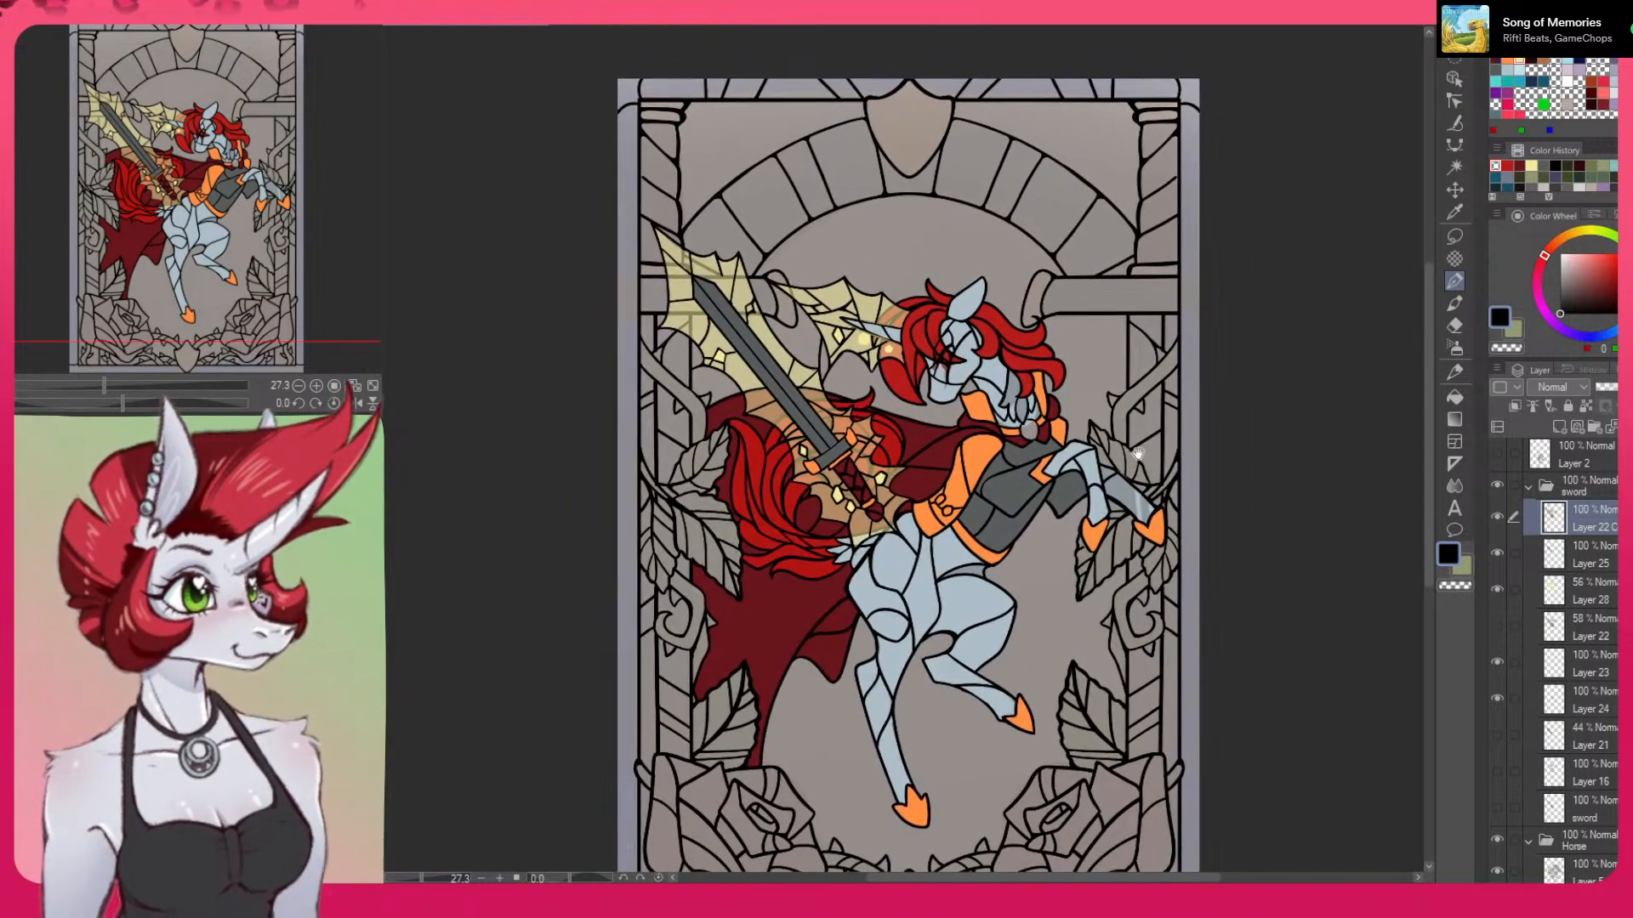
pyautogui.click(815, 270)
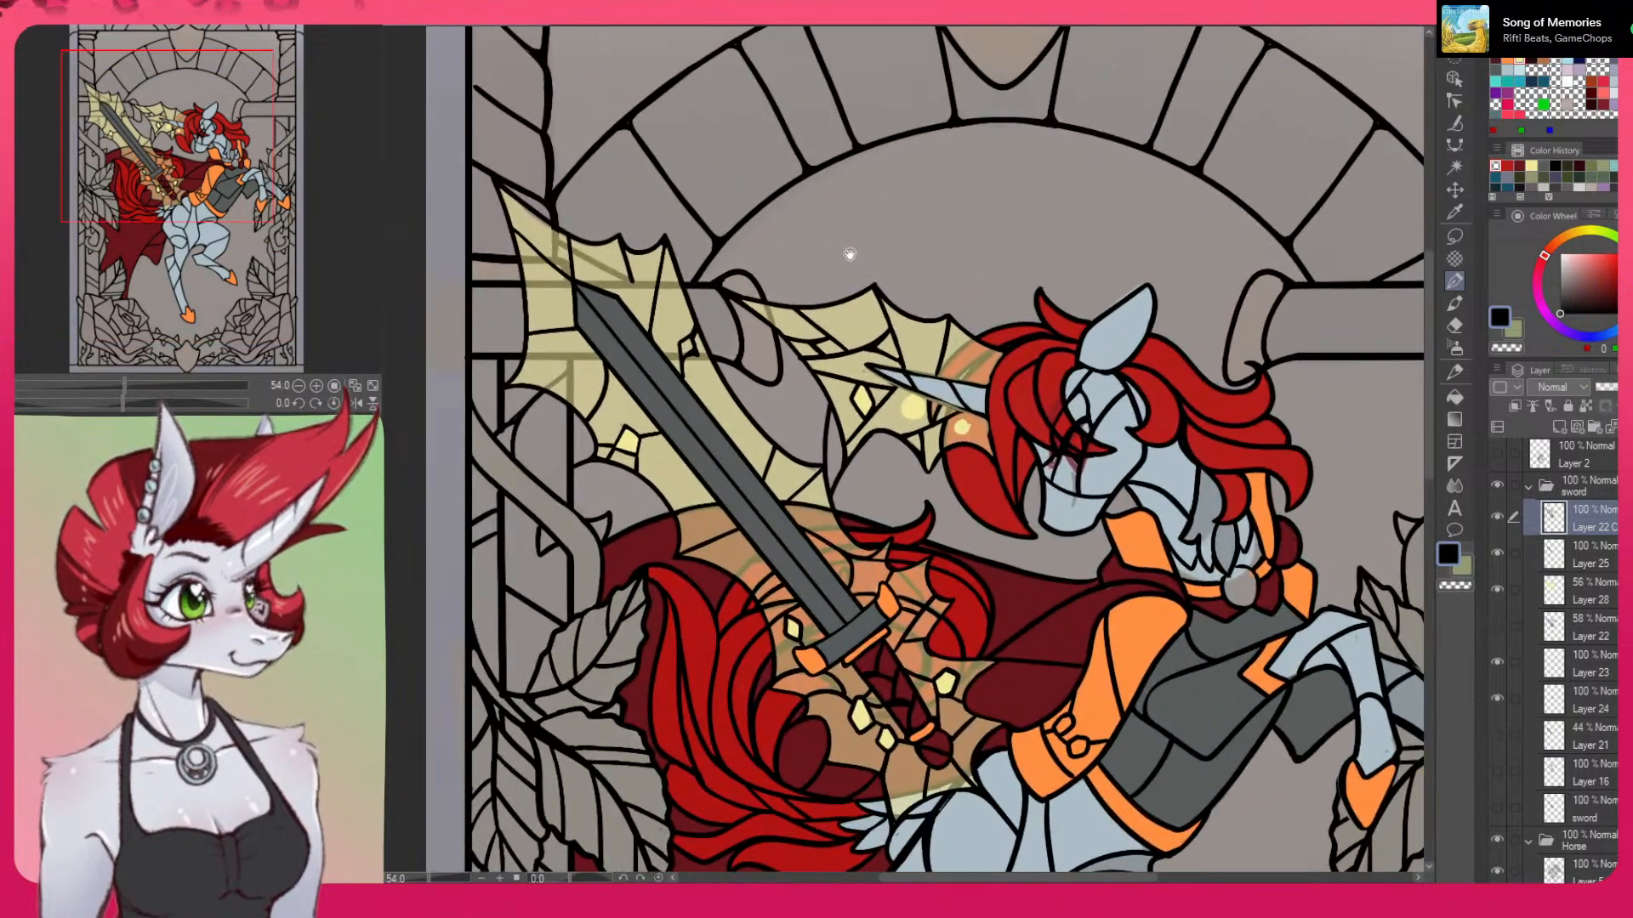
pyautogui.moveTo(1298, 738); pyautogui.dragTo(1301, 685)
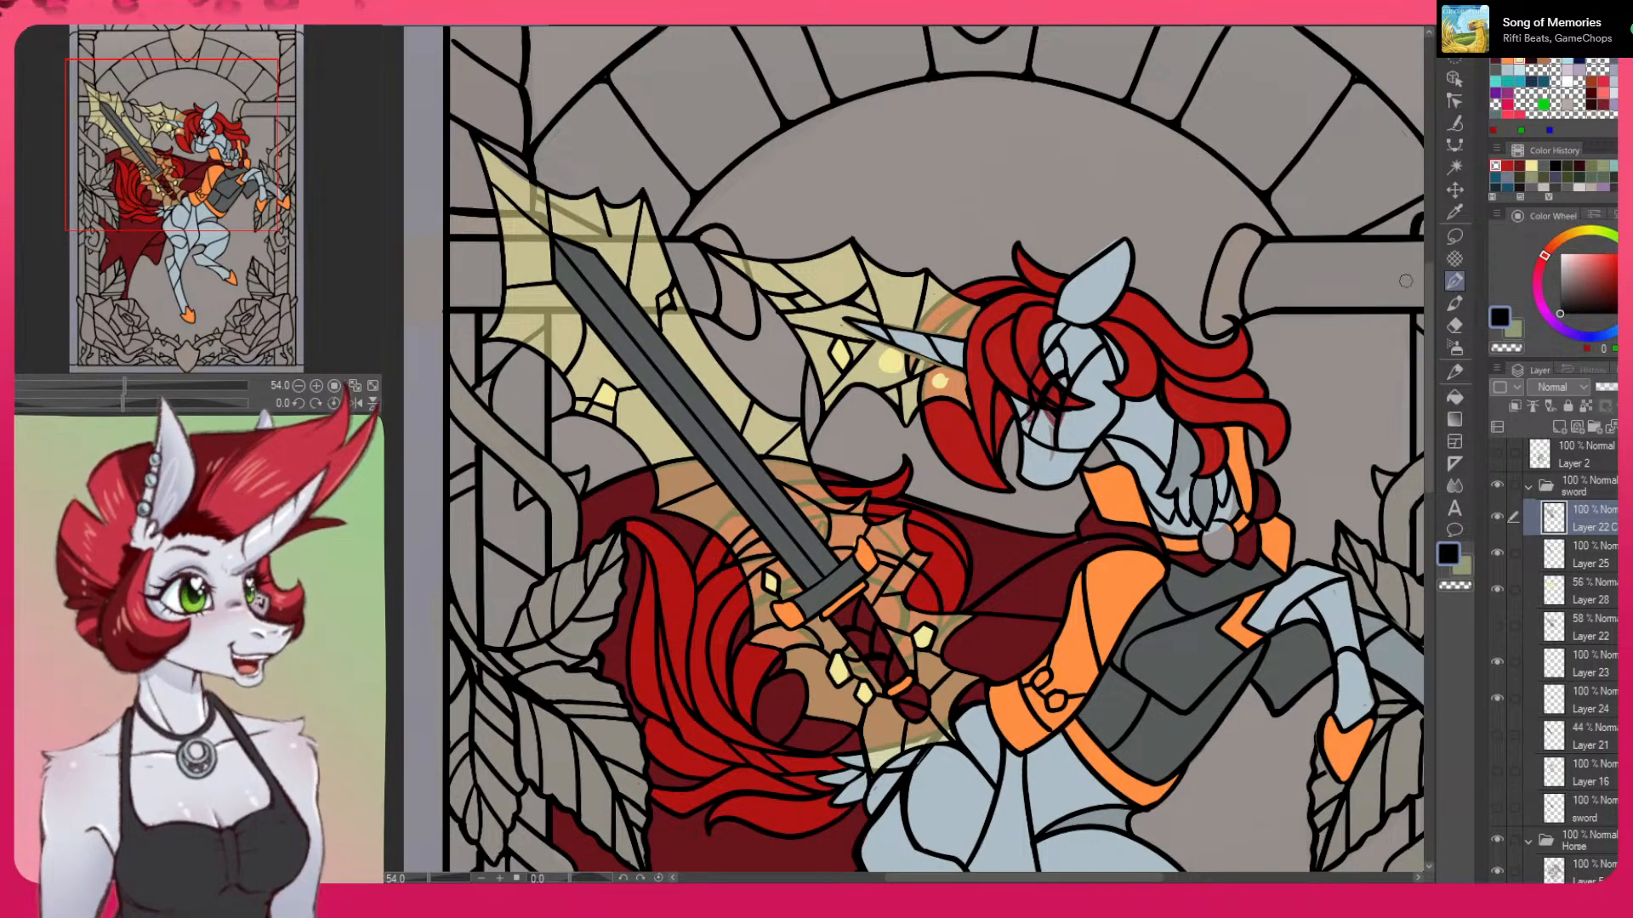
pyautogui.keyDown('alt'); pyautogui.click(875, 483); pyautogui.keyUp('alt')
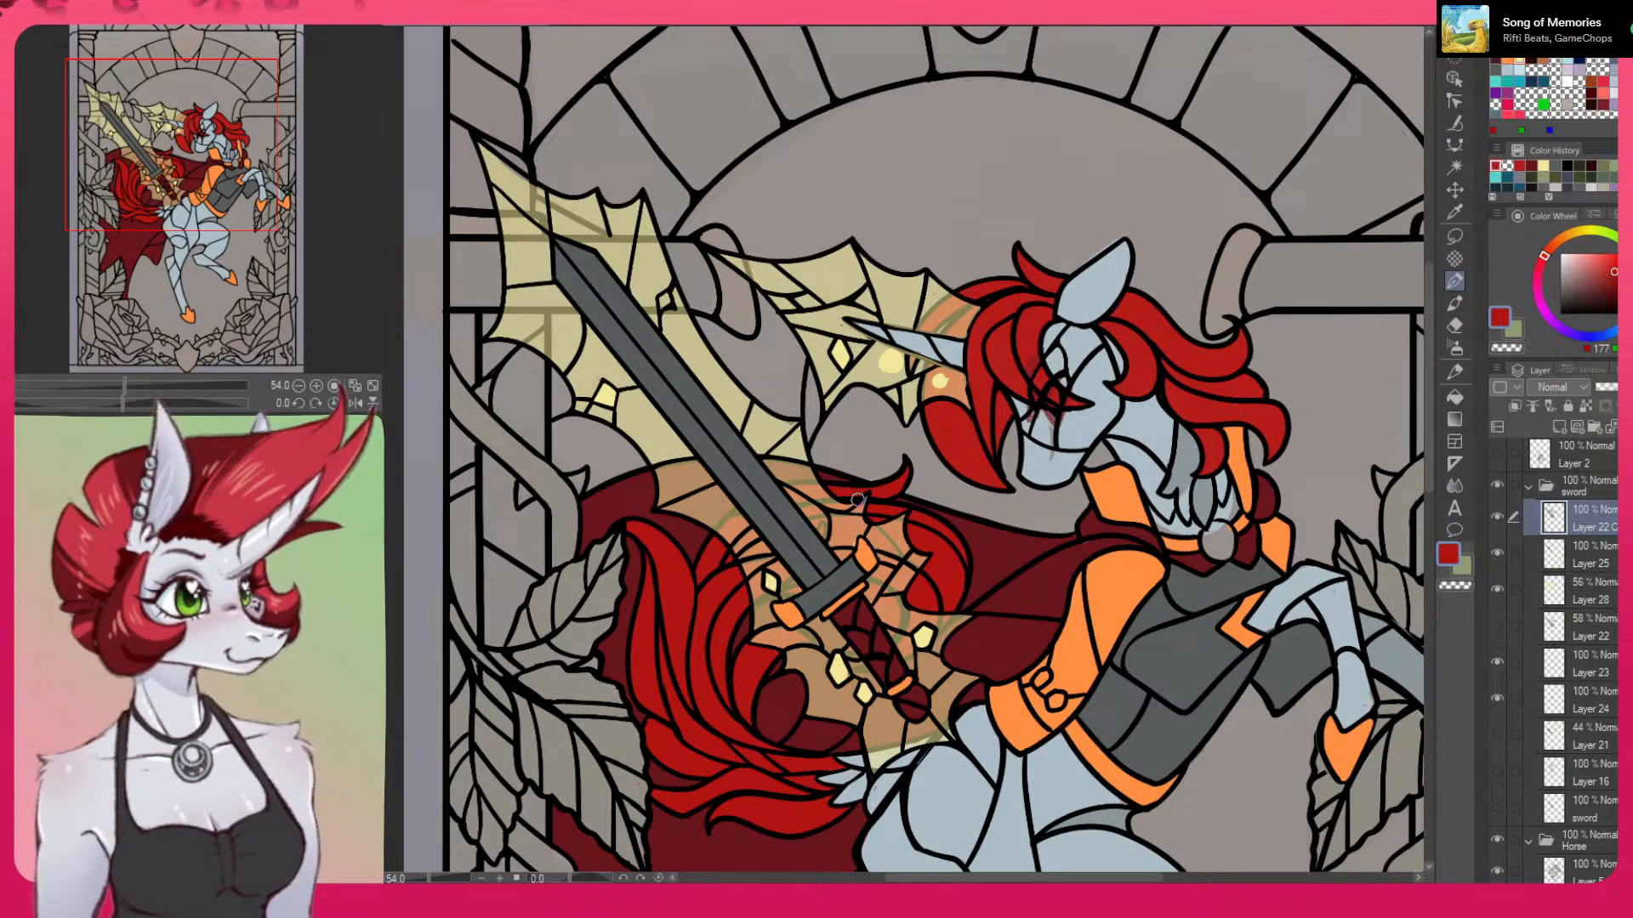
pyautogui.moveTo(870, 486)
pyautogui.mouseDown()
pyautogui.moveTo(857, 502)
pyautogui.moveTo(875, 483)
pyautogui.mouseUp()
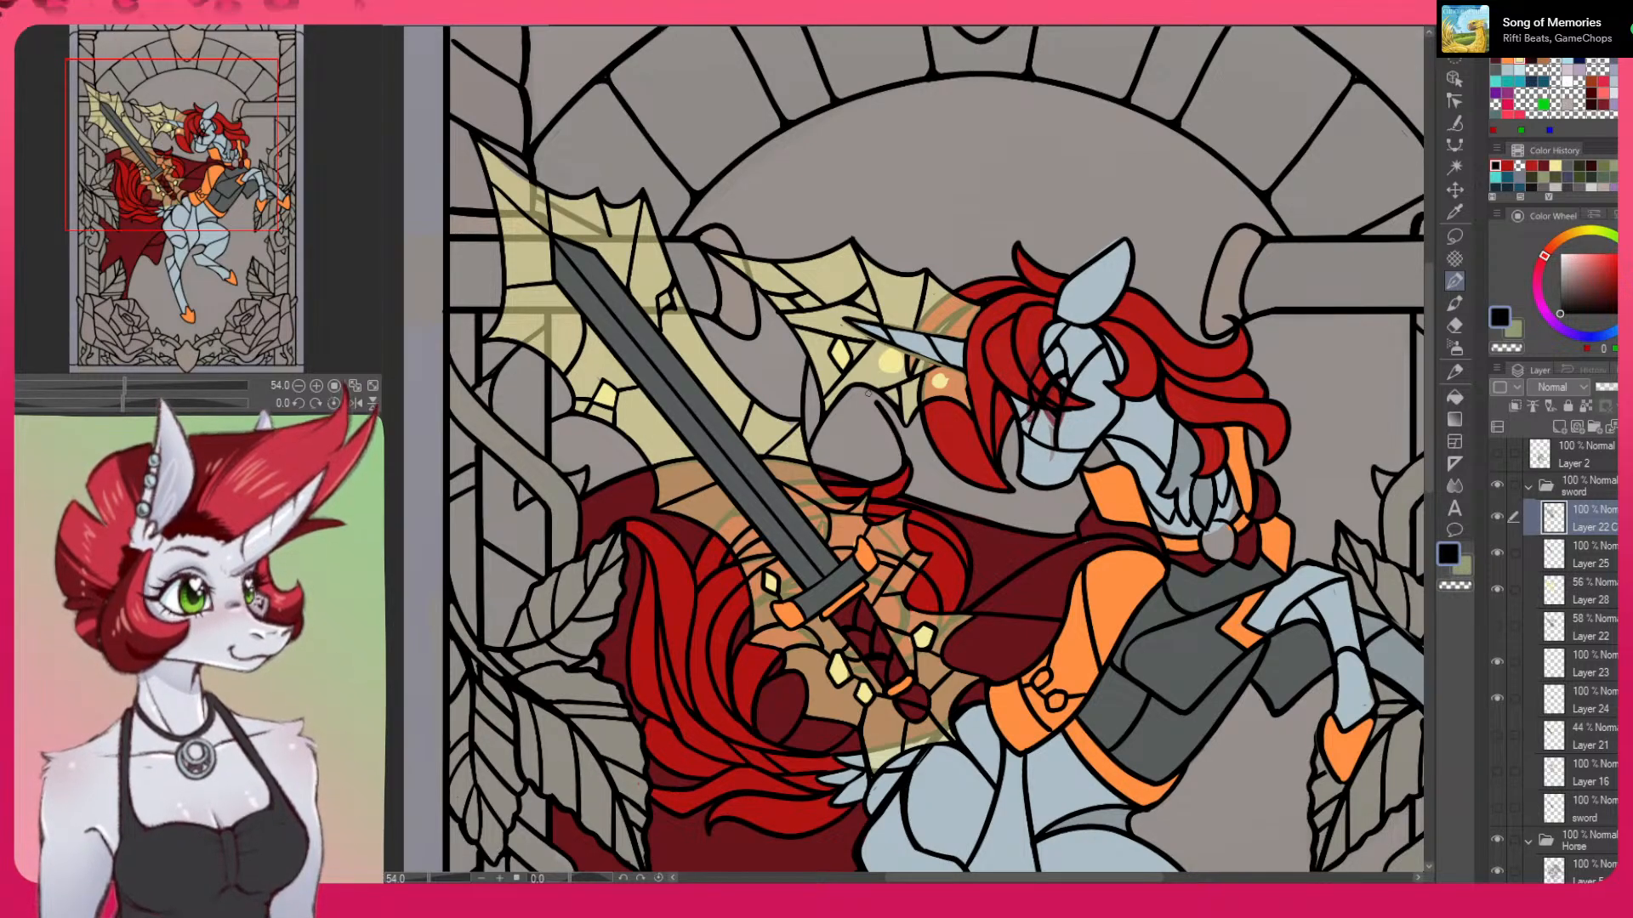
pyautogui.moveTo(862, 396); pyautogui.dragTo(900, 448)
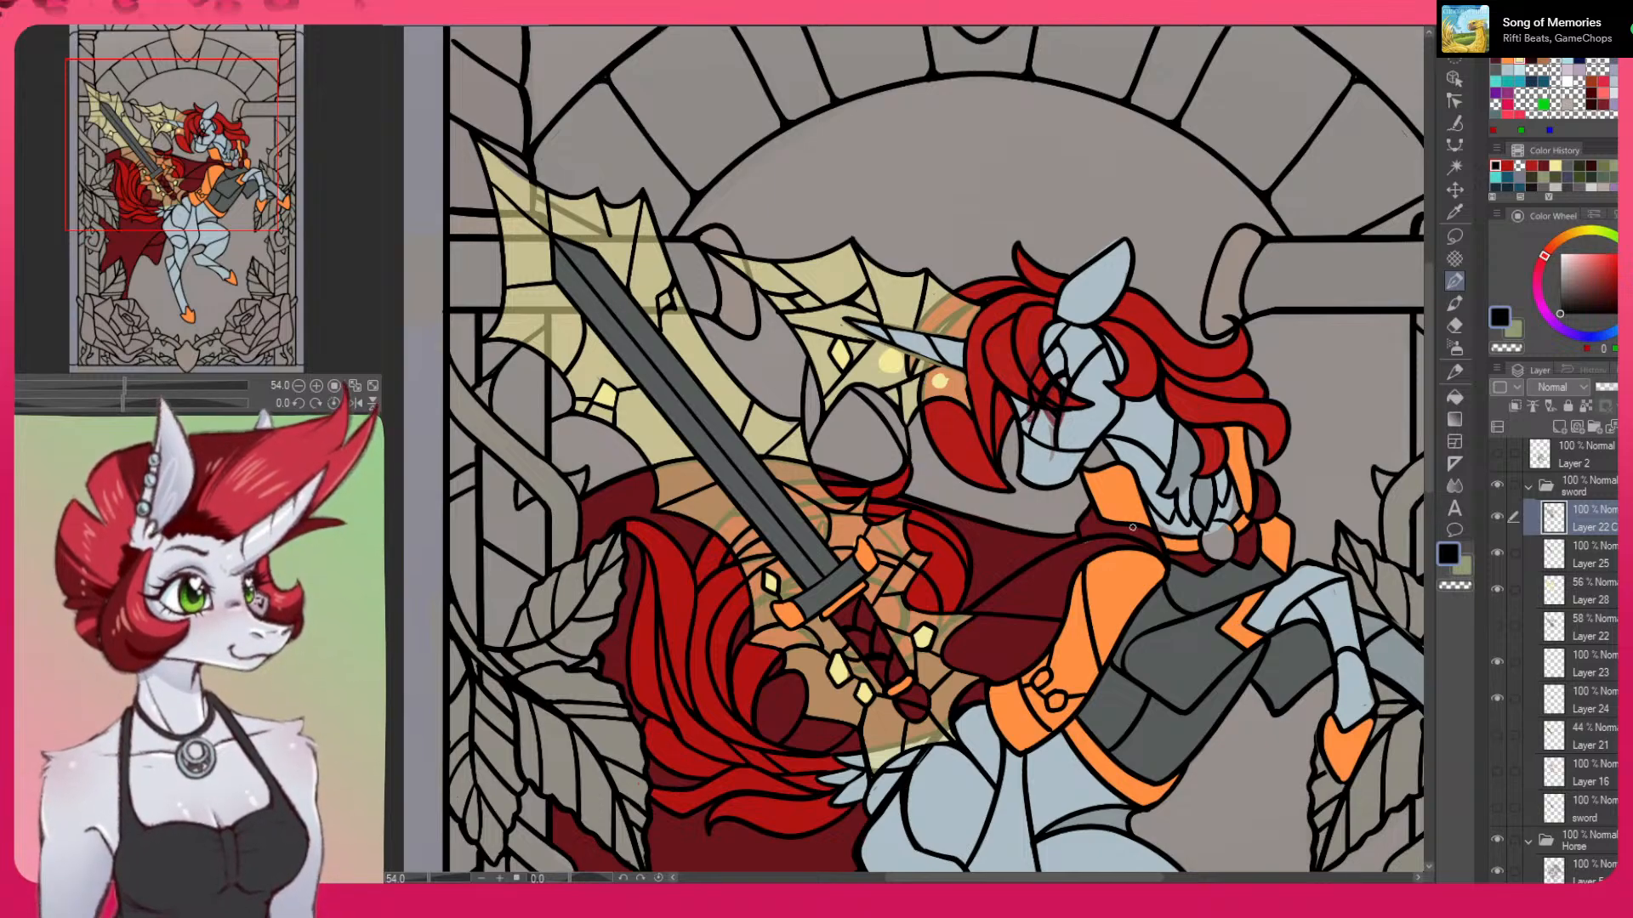
# Inspect the sword and wing line art from rotated views, comparing it with and without the Layer 22 copy
pyautogui.moveTo(1188, 634); pyautogui.dragTo(1102, 199)
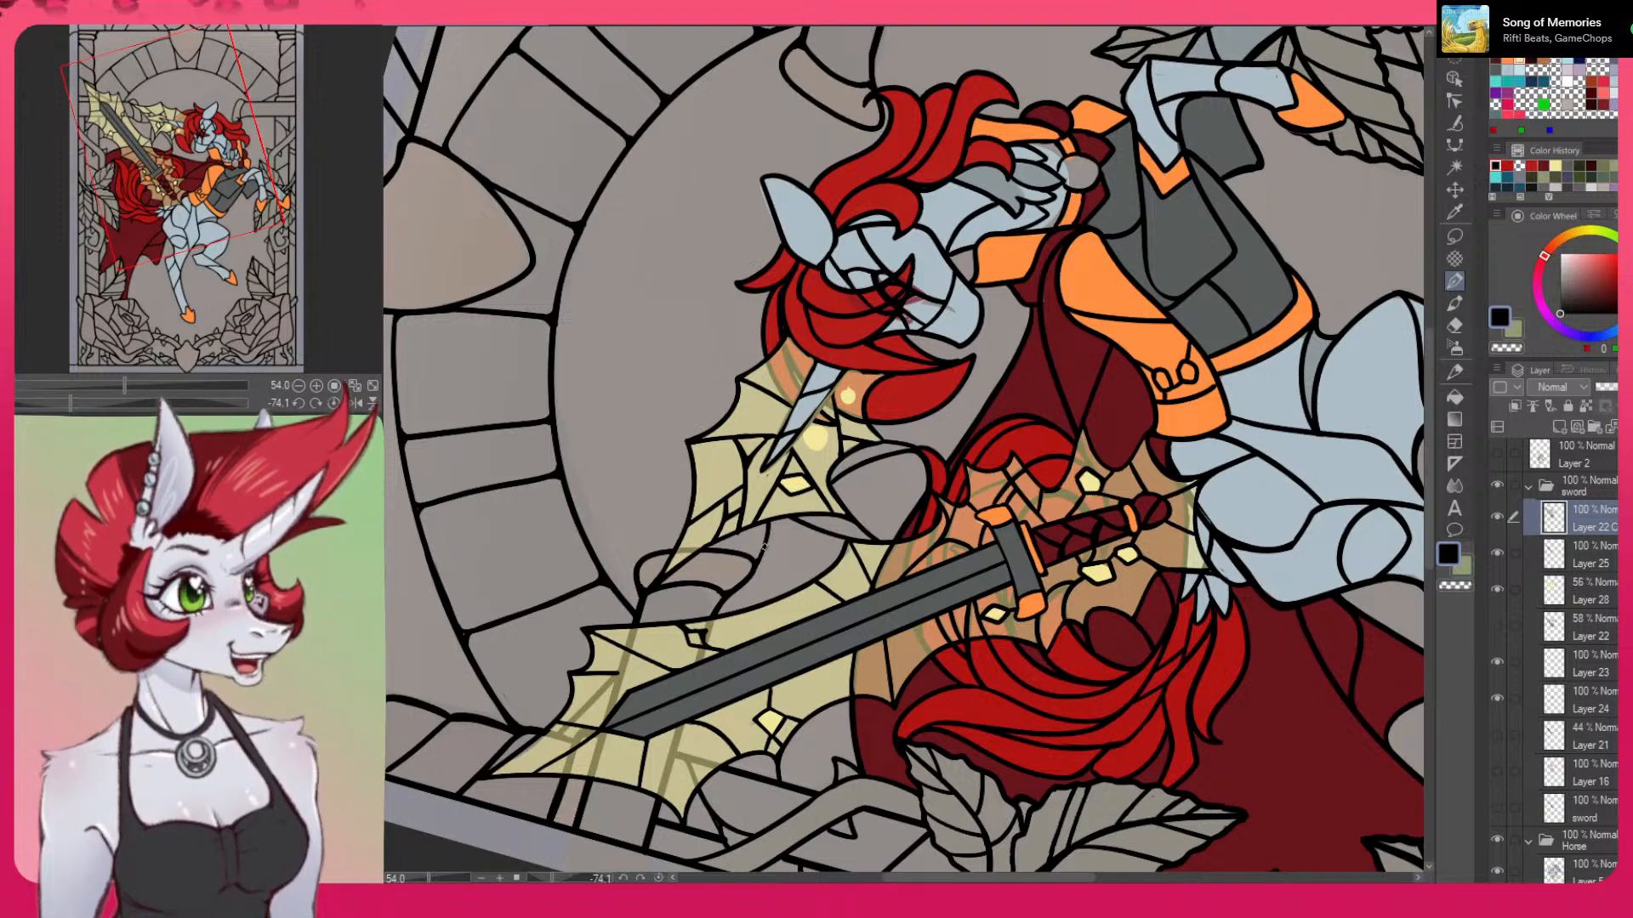
pyautogui.press('c')
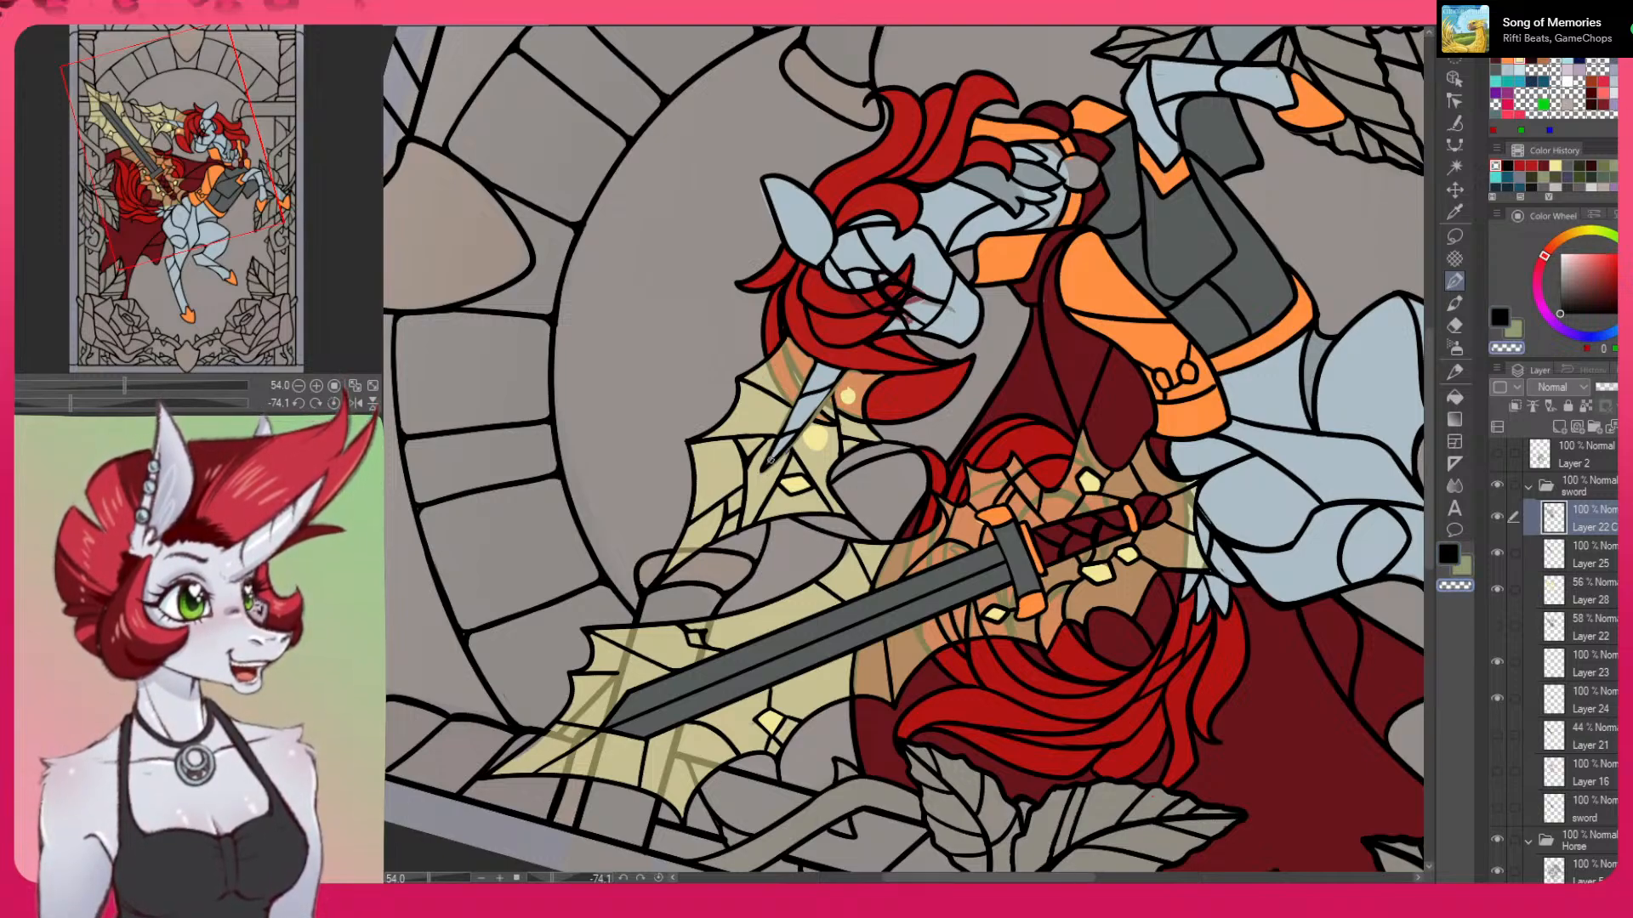
pyautogui.press('c')
pyautogui.click(1497, 514)
pyautogui.click(1496, 515)
pyautogui.moveTo(1260, 680); pyautogui.dragTo(688, 221)
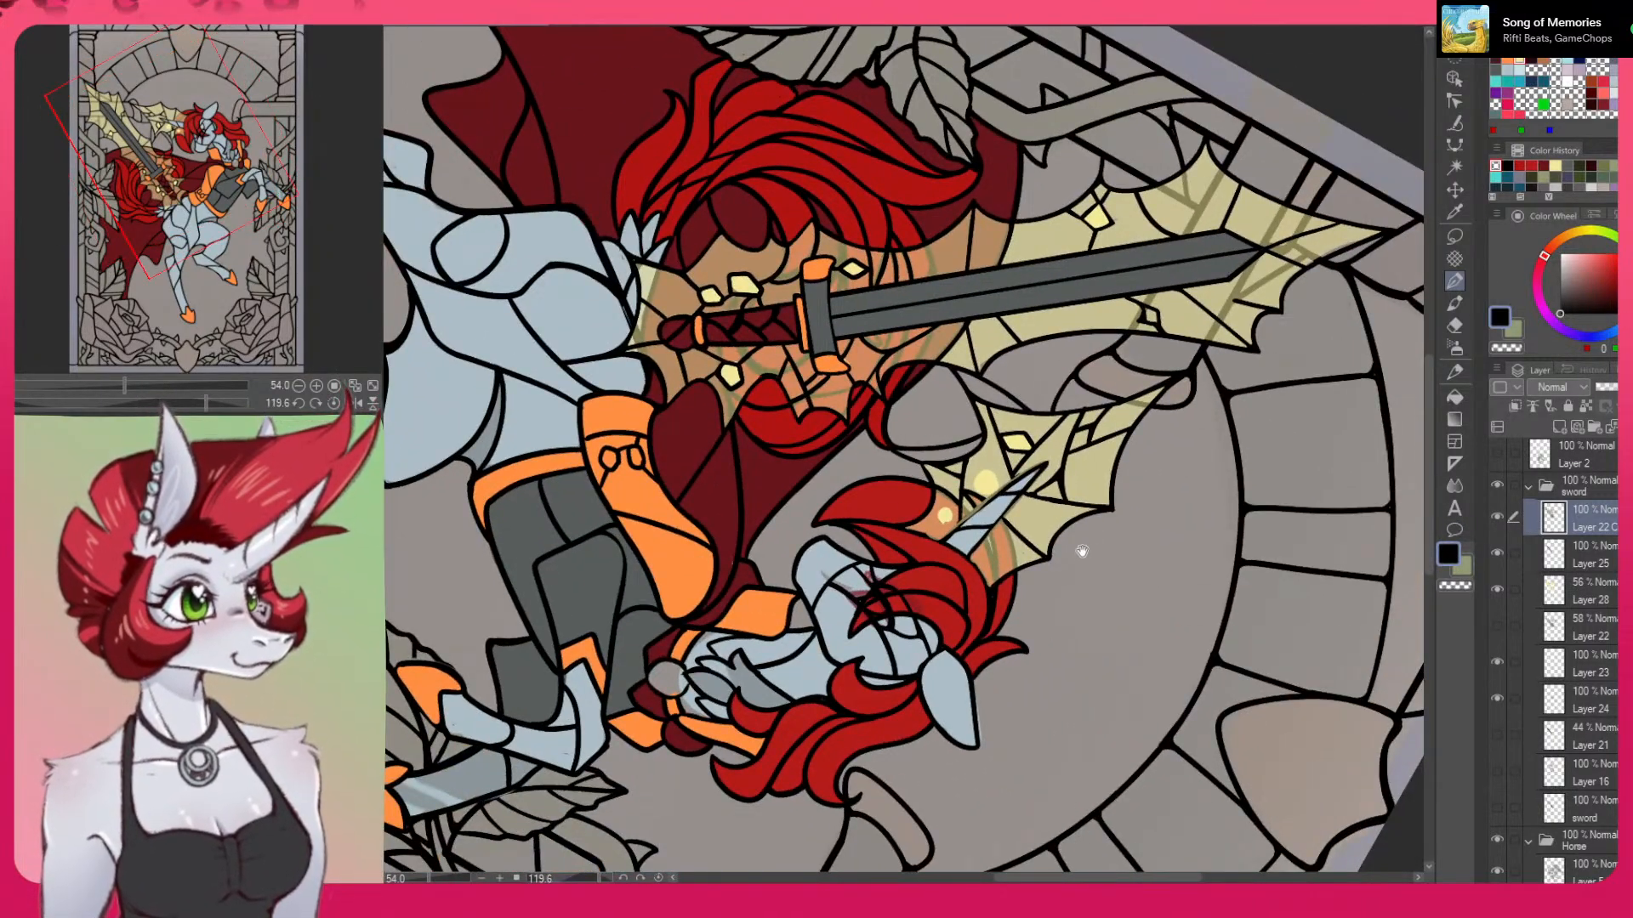
# Erase the translucent wing colour along the horn on the 56% opacity Layer 28, and sample the wing's pale yellow
pyautogui.scroll(2, 1082, 551)
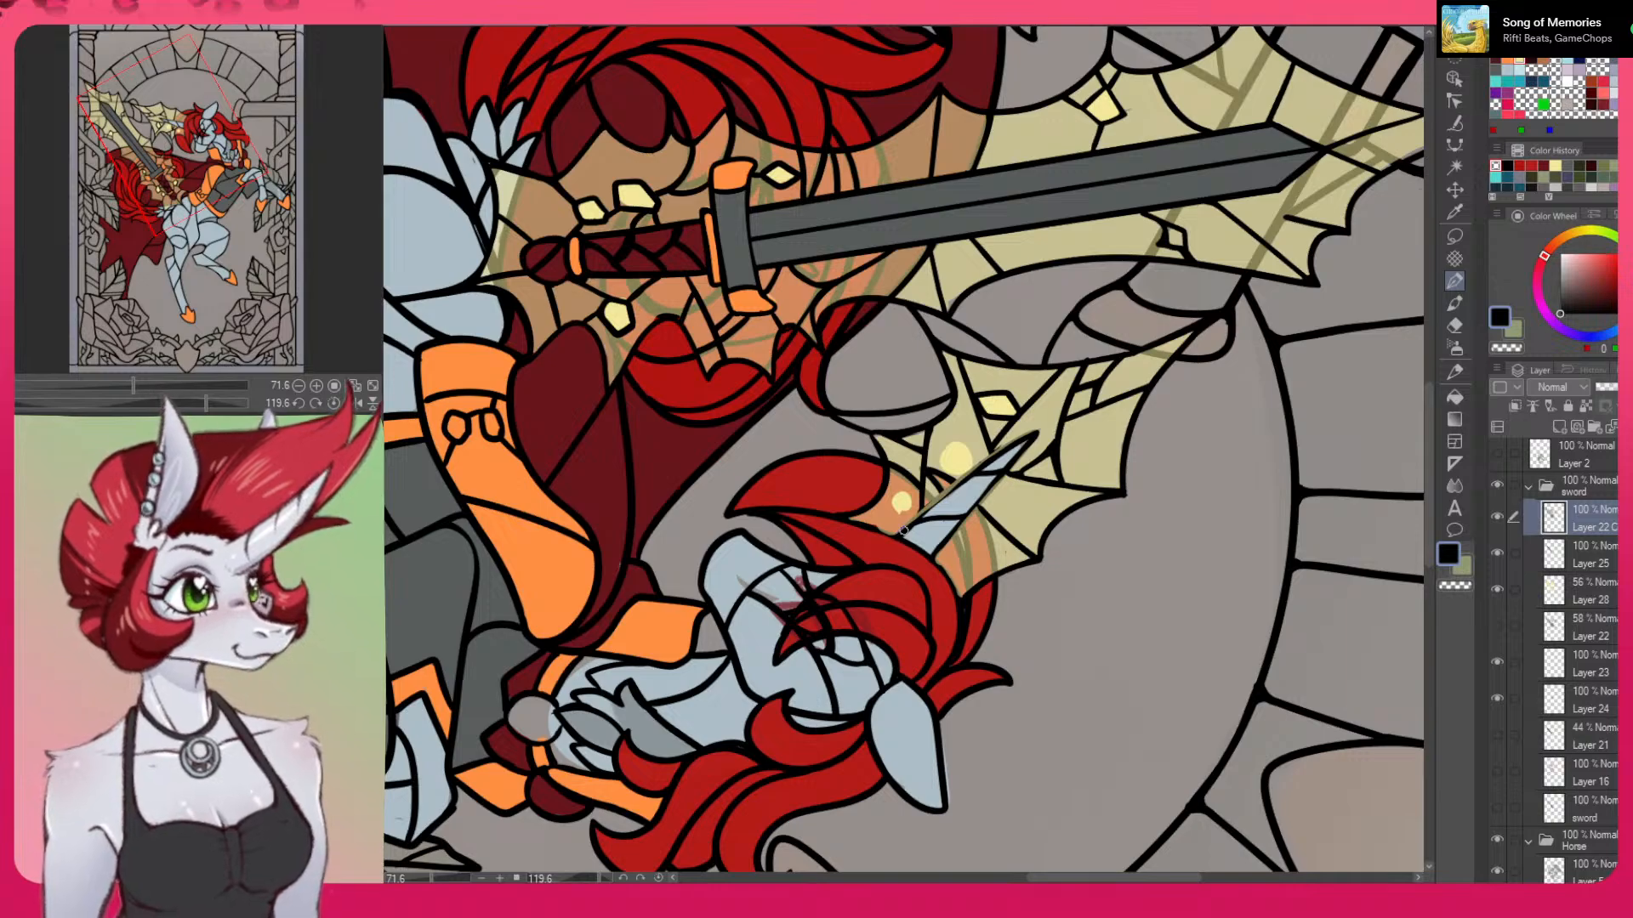
pyautogui.scroll(3, 1556, 663)
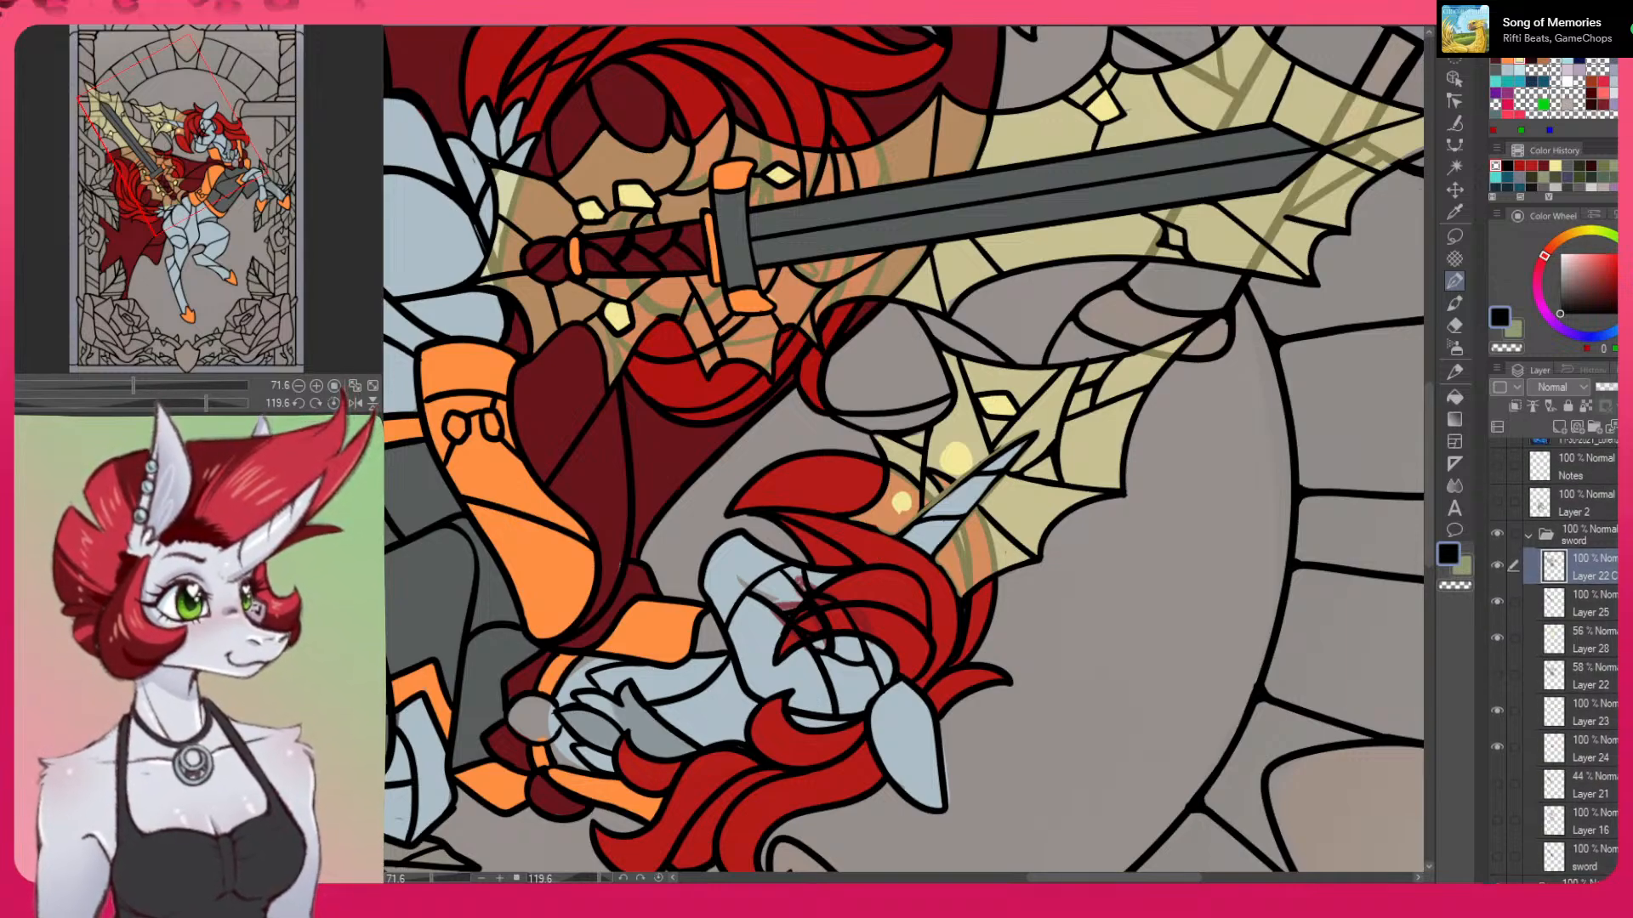
pyautogui.scroll(-4, 1573, 664)
pyautogui.click(1586, 528)
pyautogui.press('c')
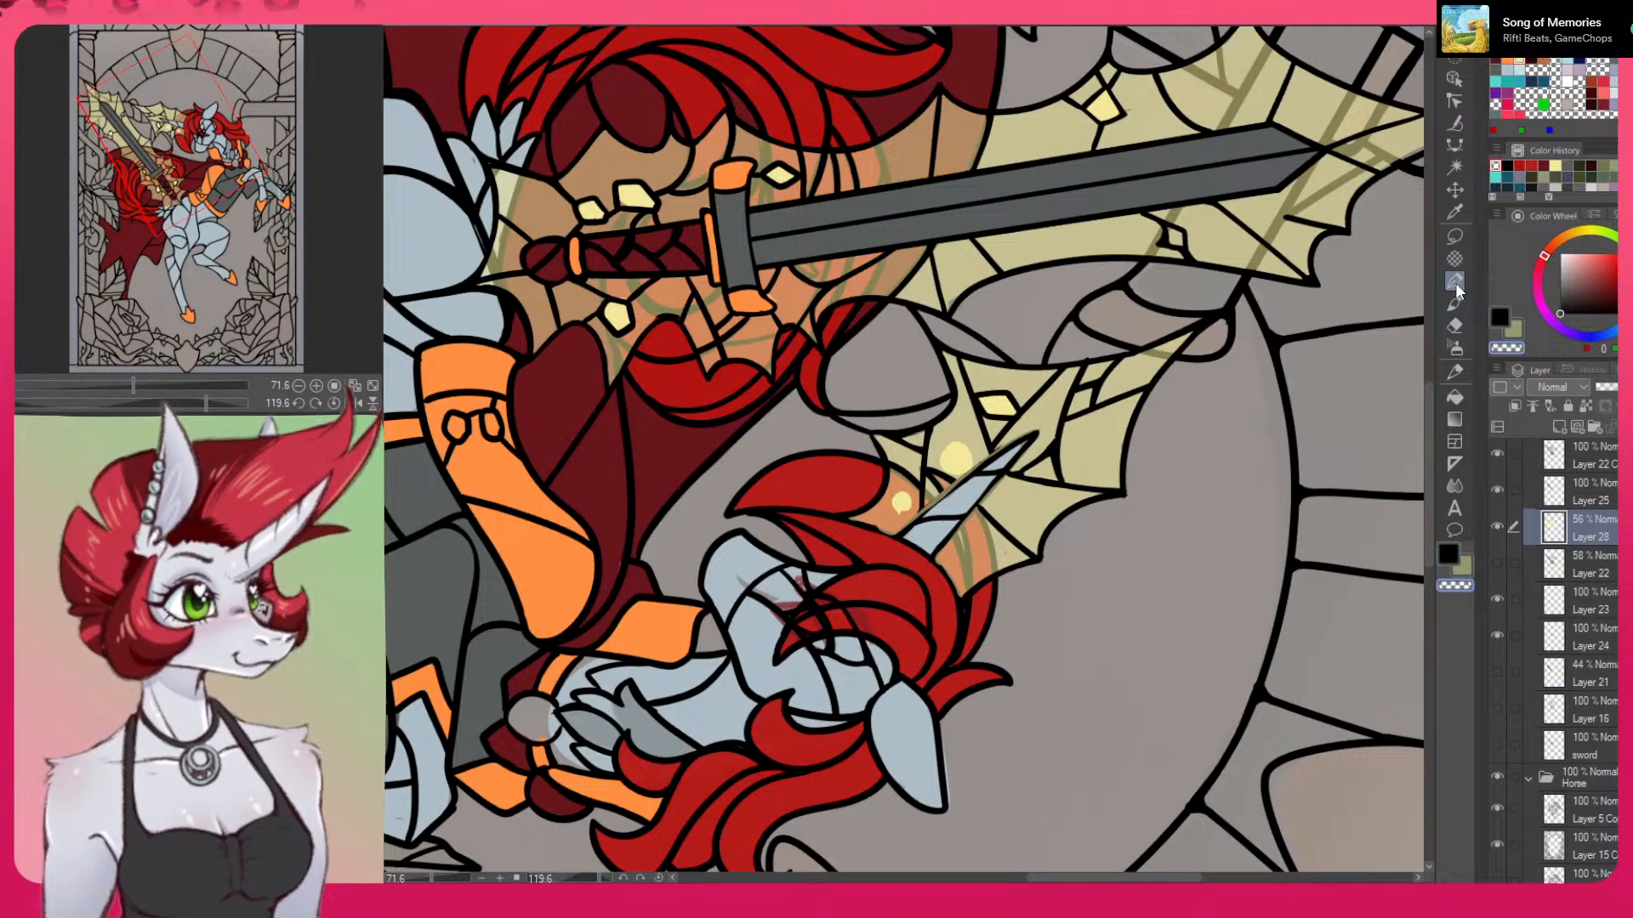
pyautogui.moveTo(981, 465); pyautogui.dragTo(900, 537)
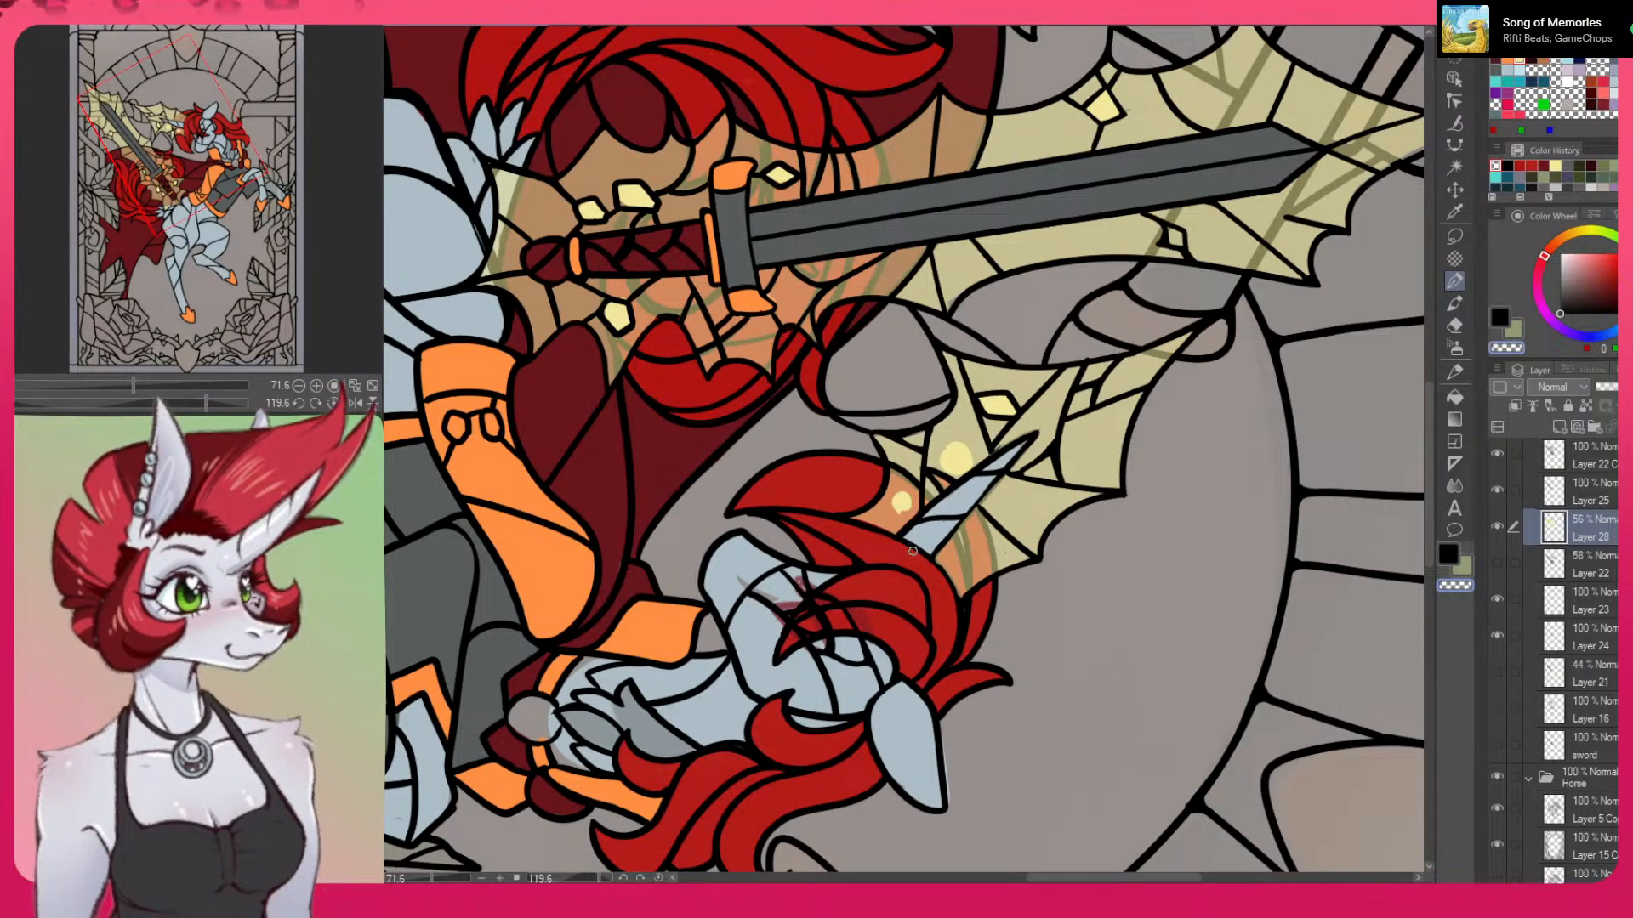
pyautogui.moveTo(1033, 667); pyautogui.dragTo(1039, 334)
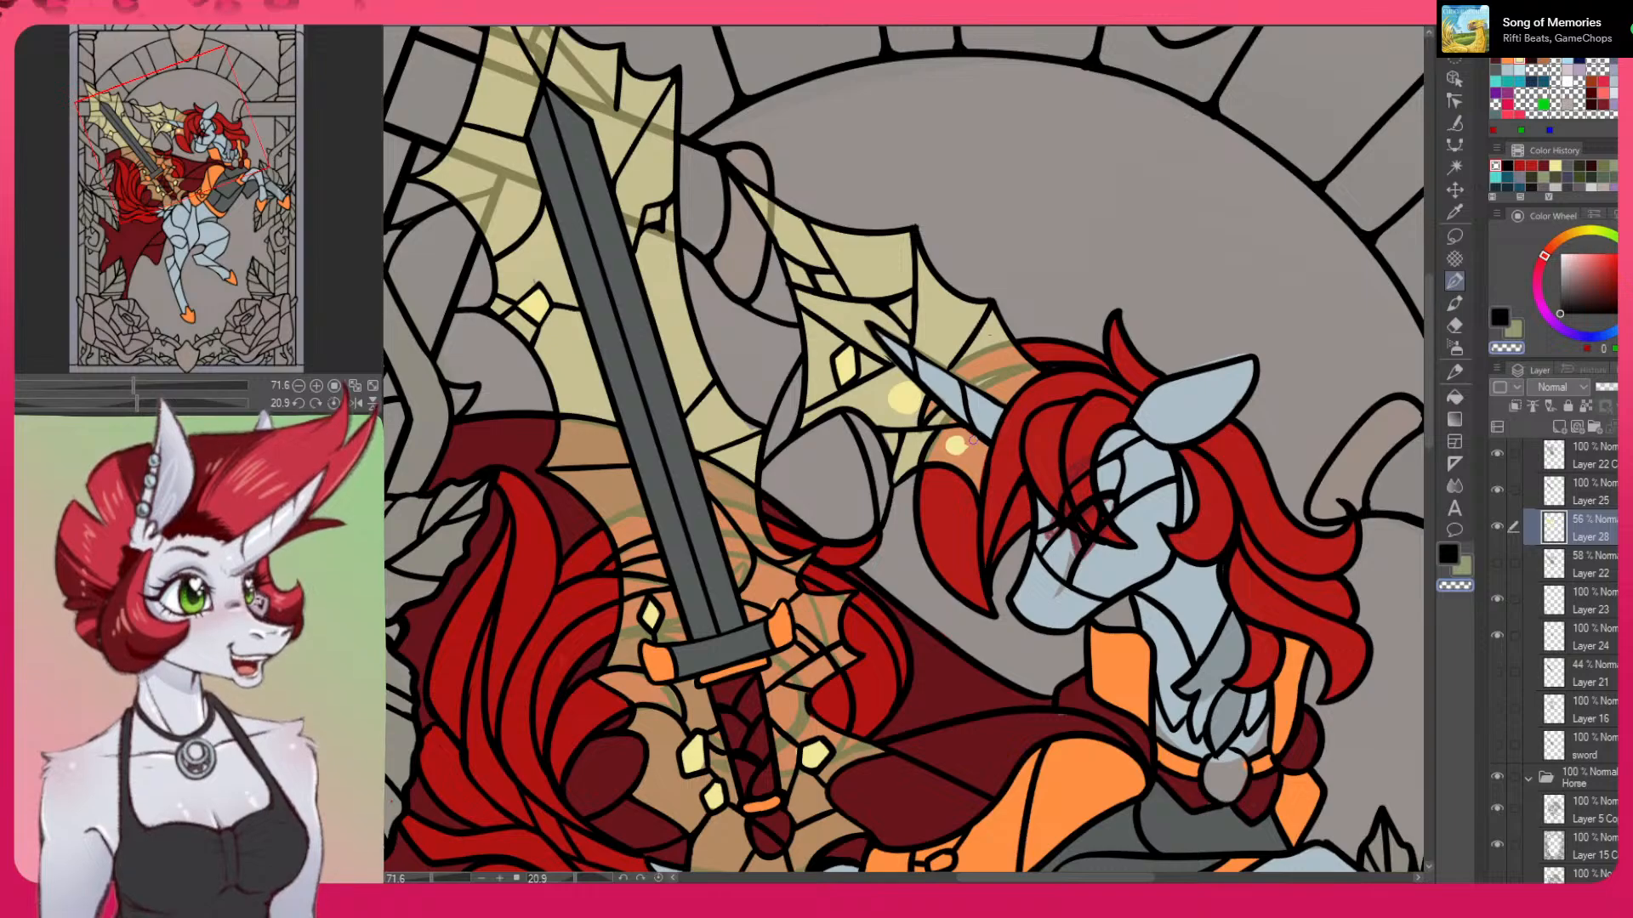
pyautogui.keyDown('alt'); pyautogui.click(988, 327); pyautogui.keyUp('alt')
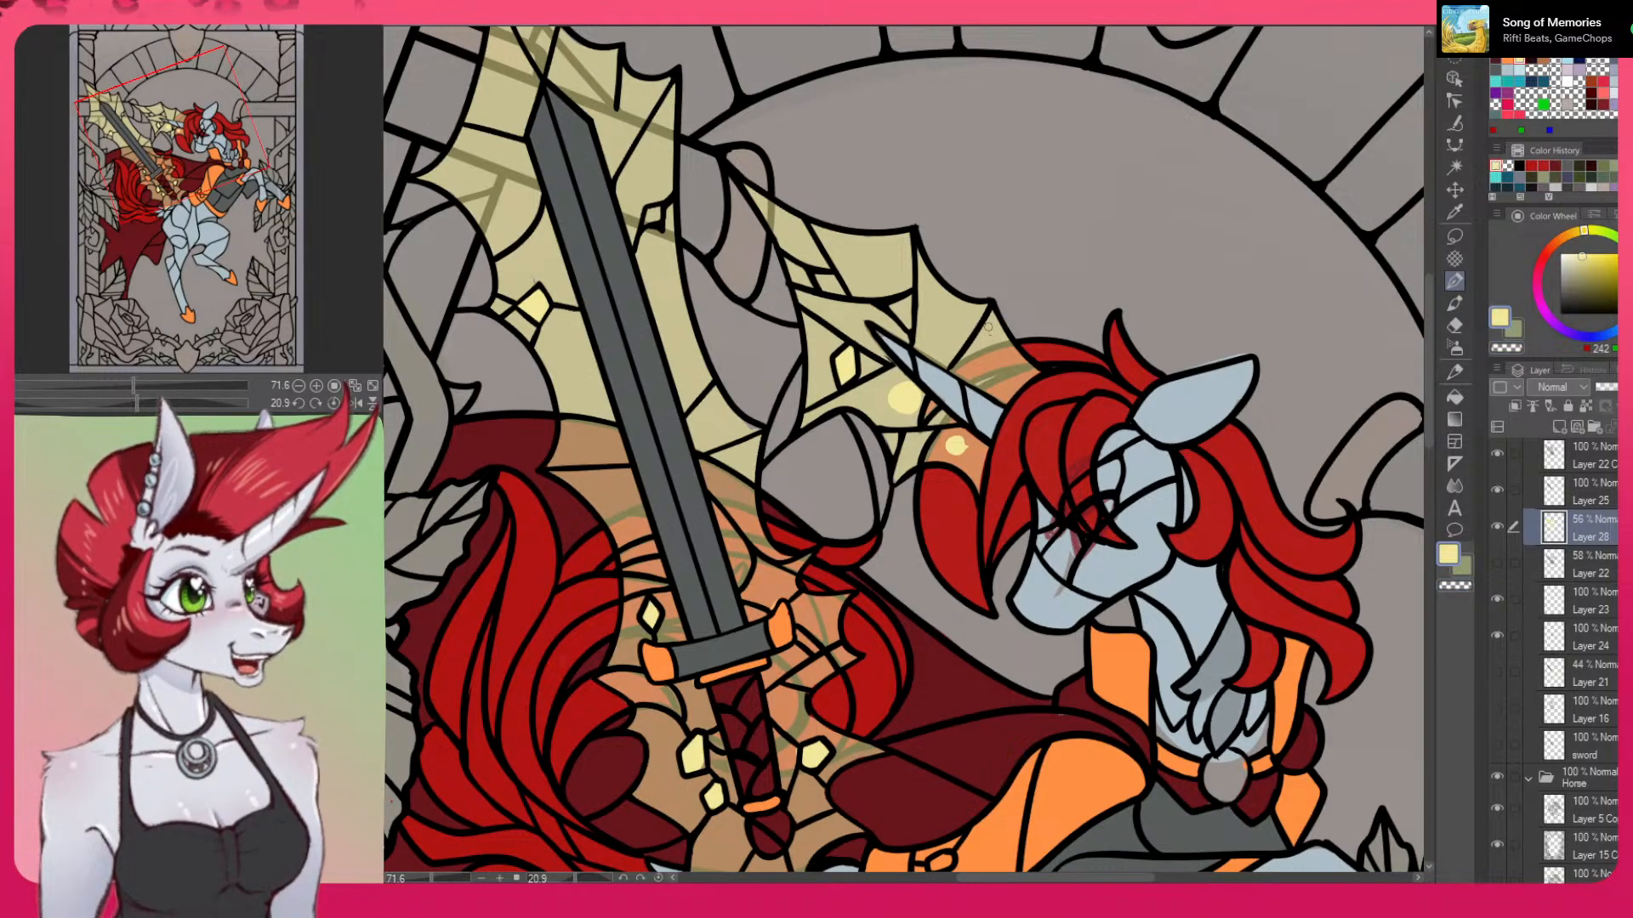
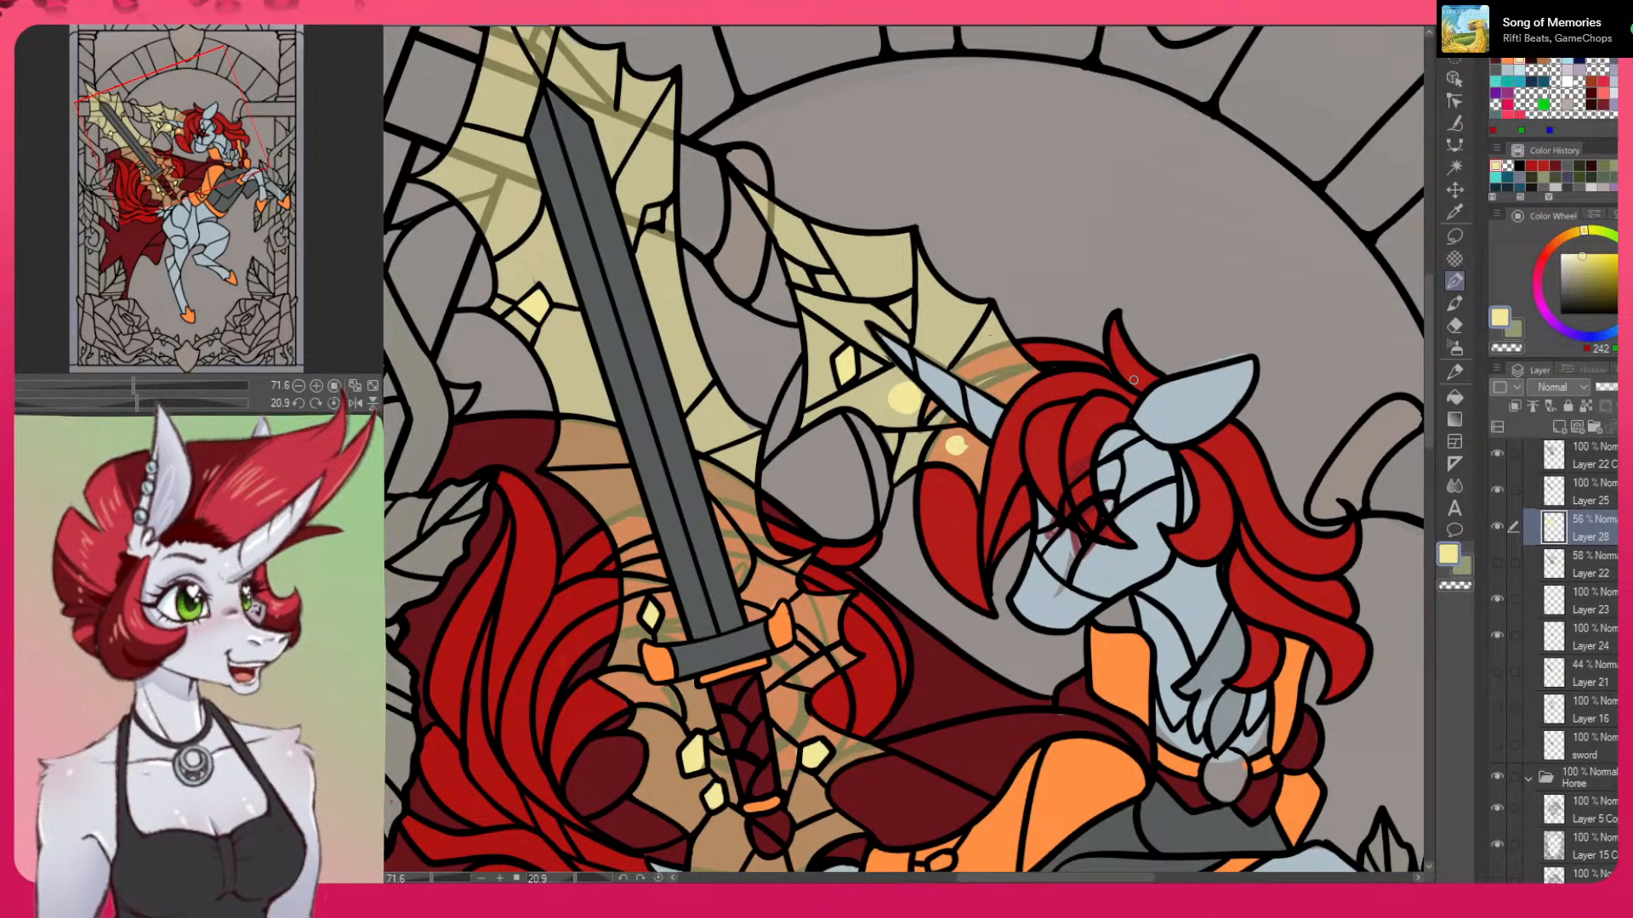
# Compare the upright card with and without the Layer 28 wing colour, both as a whole and close up around the sword
pyautogui.click(372, 385)
pyautogui.click(333, 403)
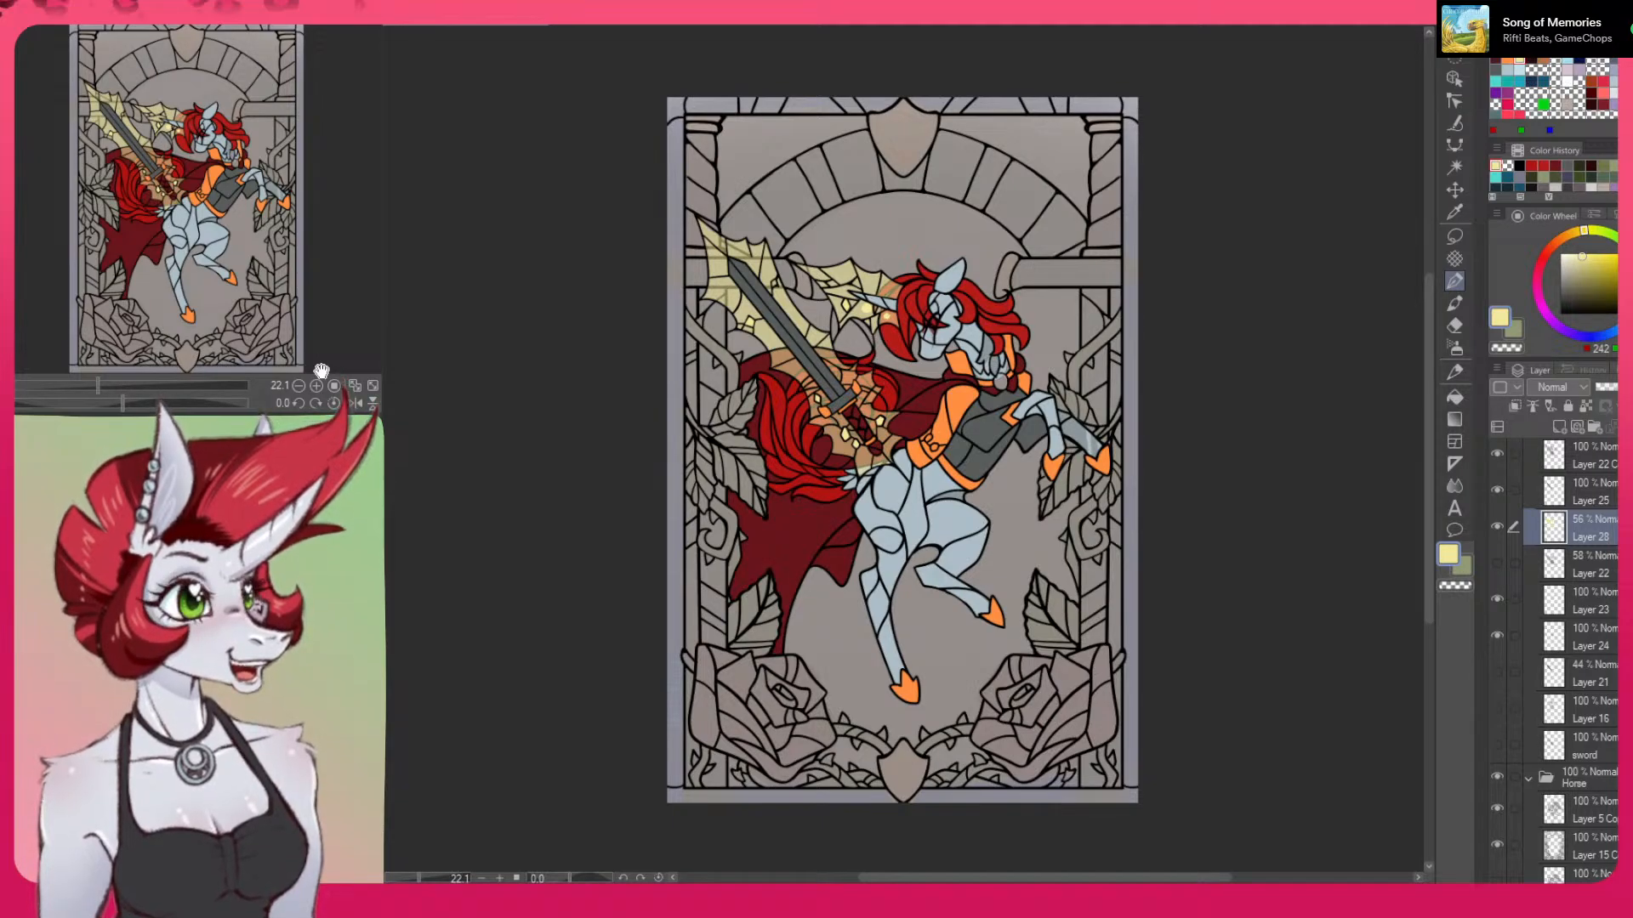
pyautogui.click(1496, 526)
pyautogui.click(1496, 525)
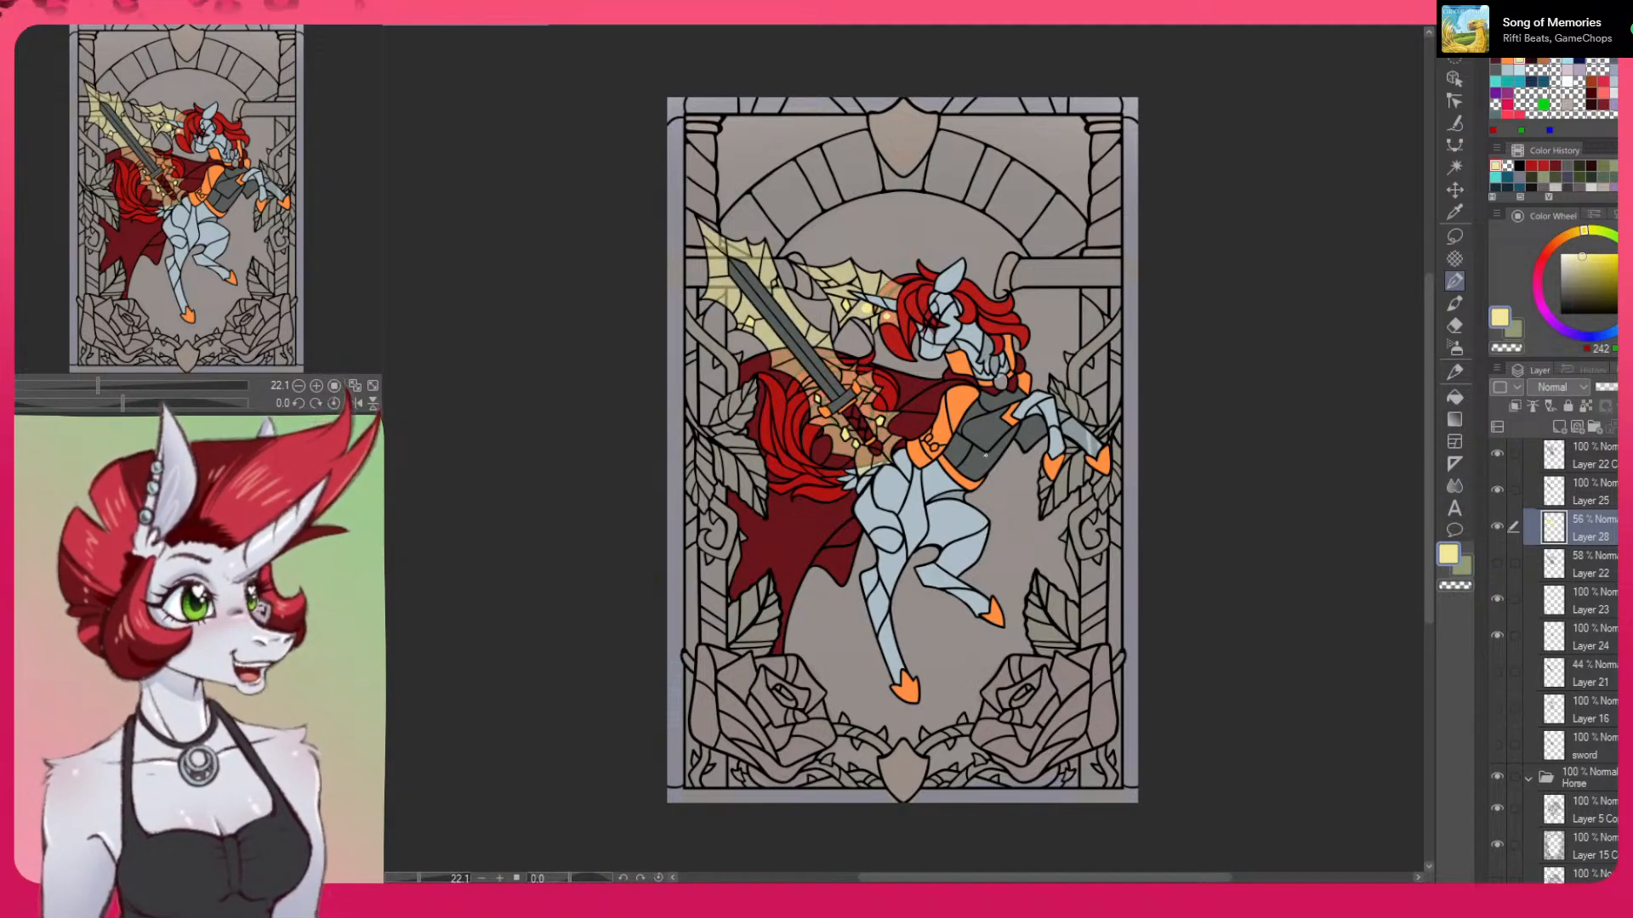
pyautogui.scroll(4, 987, 372)
pyautogui.moveTo(986, 372); pyautogui.dragTo(1067, 534)
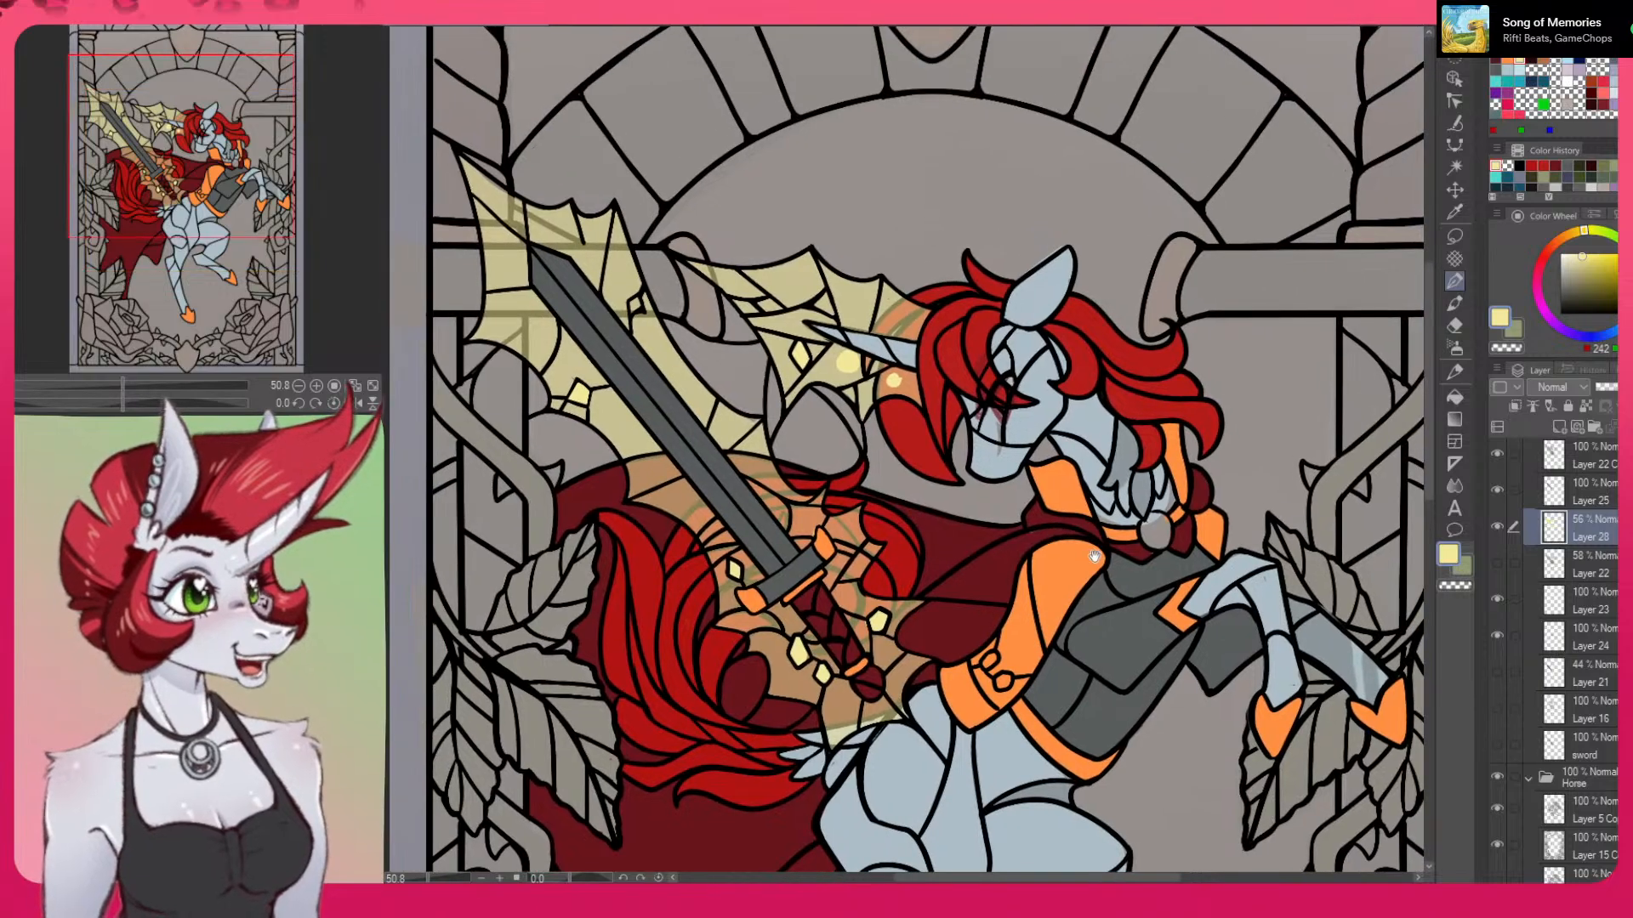
pyautogui.moveTo(946, 625); pyautogui.dragTo(959, 648)
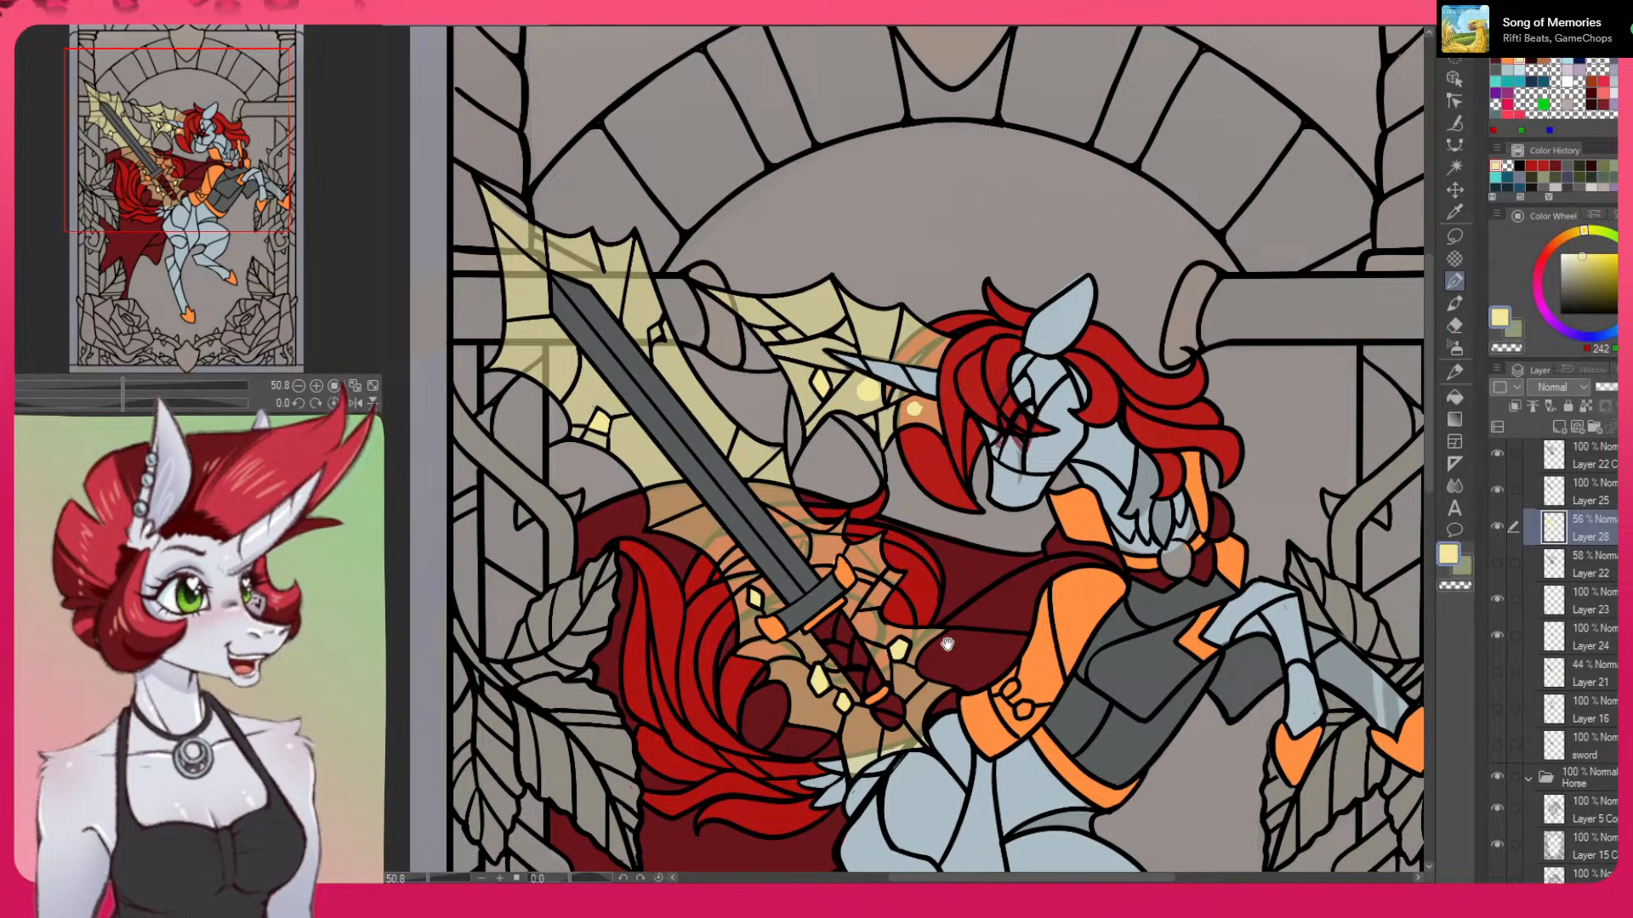
pyautogui.scroll(2, 942, 638)
pyautogui.scroll(-1, 940, 634)
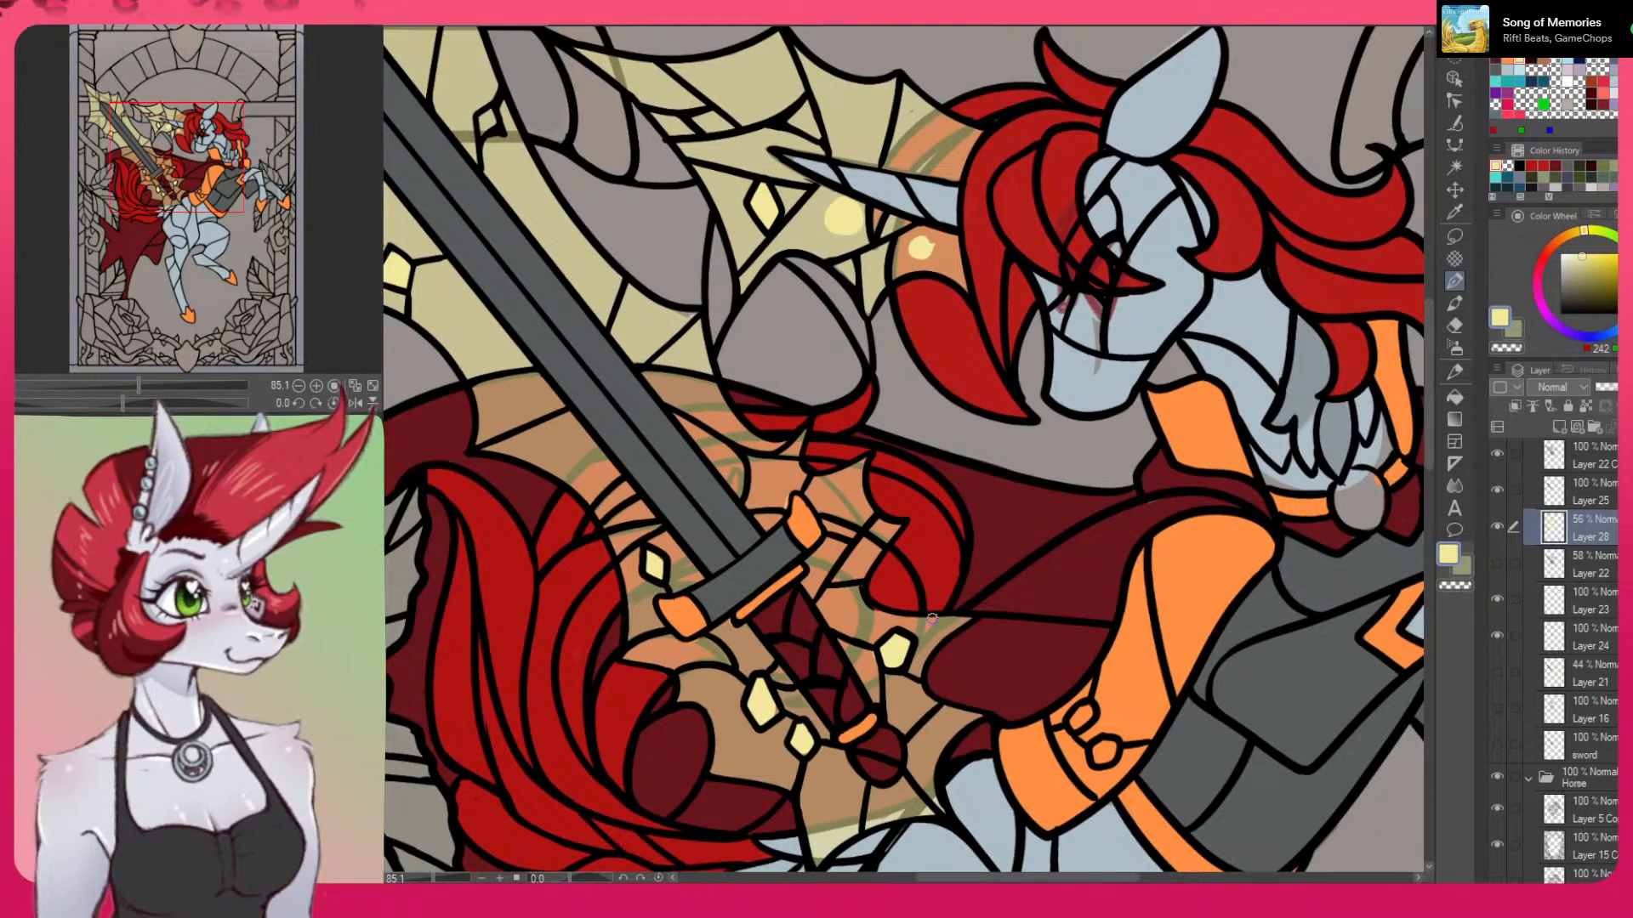
pyautogui.click(1496, 525)
pyautogui.click(1497, 526)
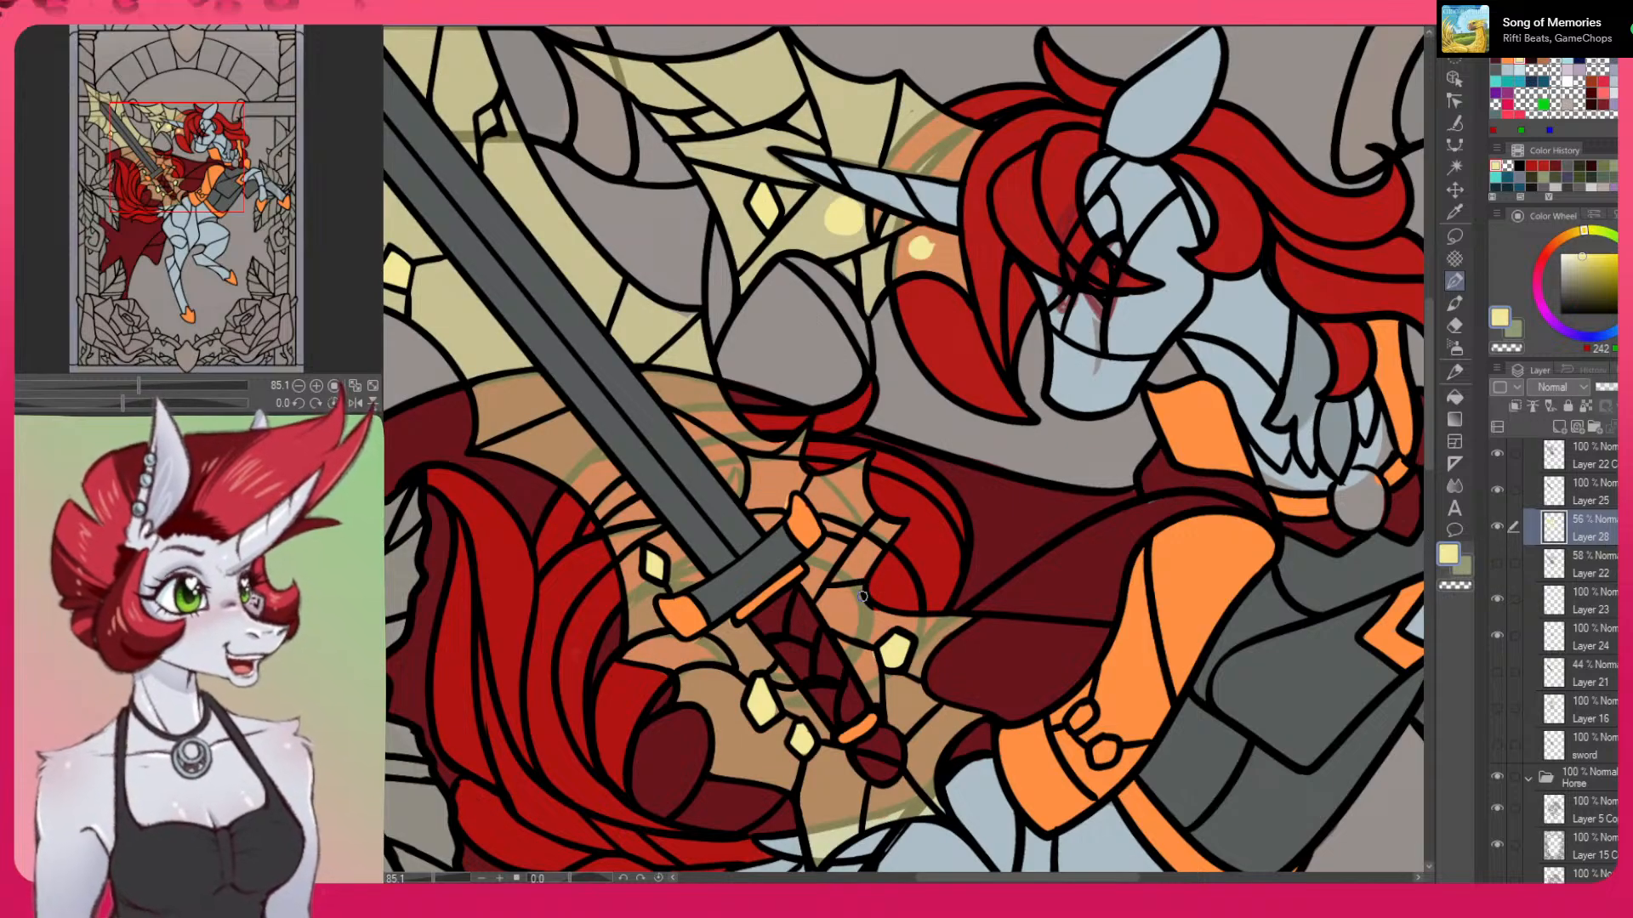
# Examine the lines around the sword hilt and tail base with Layer 25 and the Layer 22 copy shown and hidden
pyautogui.moveTo(1067, 804); pyautogui.dragTo(1095, 660)
pyautogui.moveTo(1047, 757); pyautogui.dragTo(1027, 679)
pyautogui.scroll(4, 1522, 646)
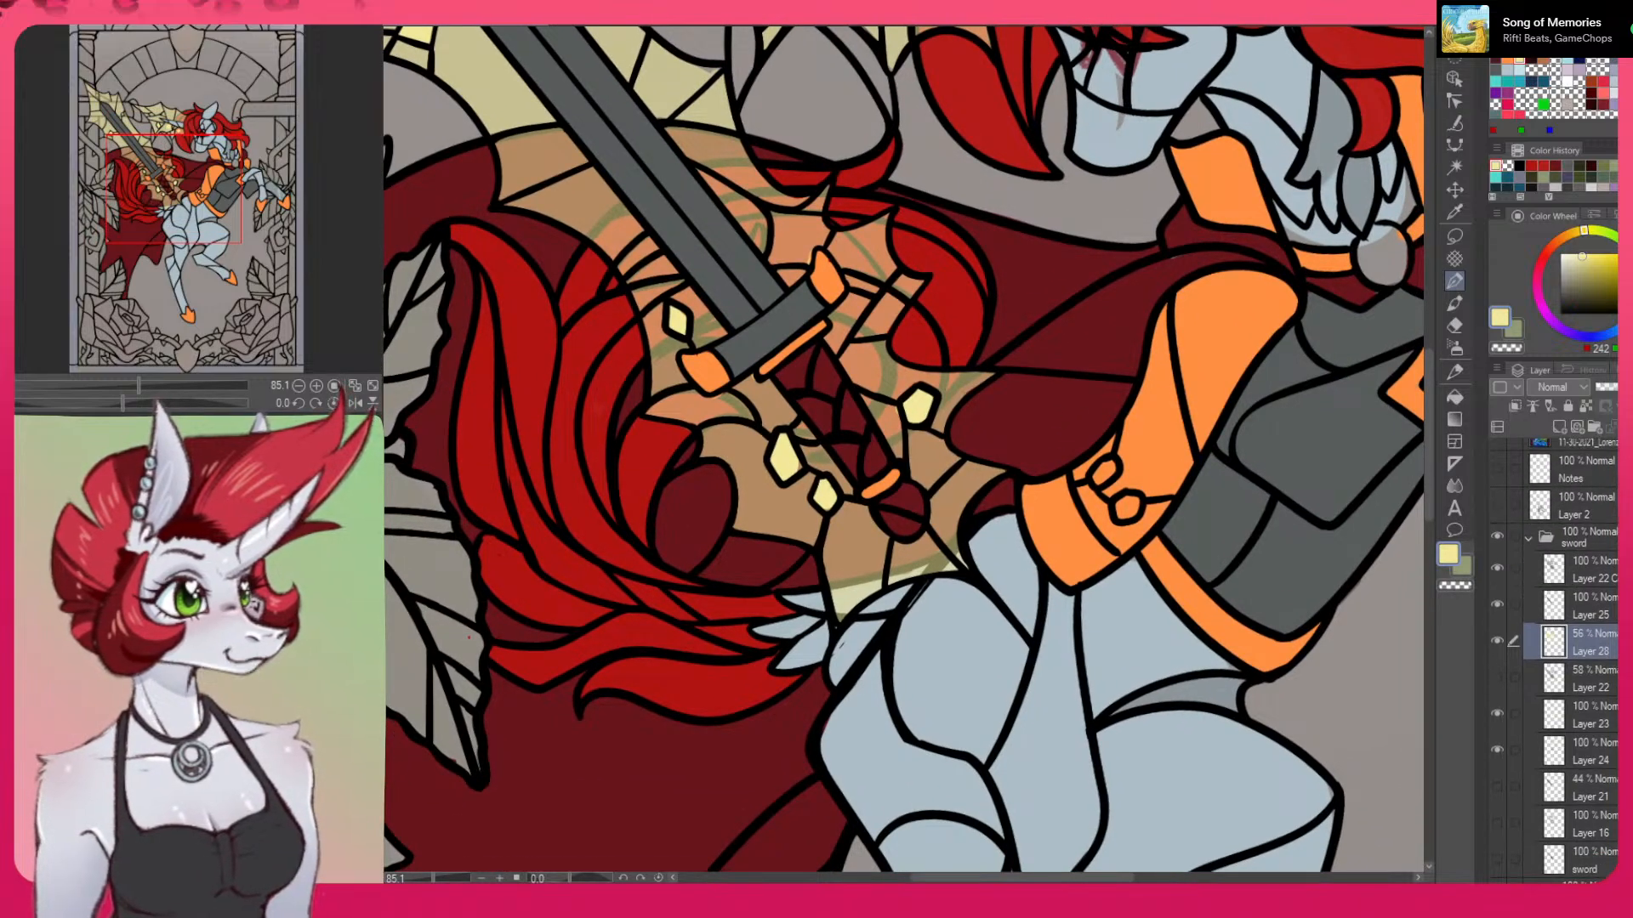
pyautogui.click(1497, 606)
pyautogui.click(1497, 606)
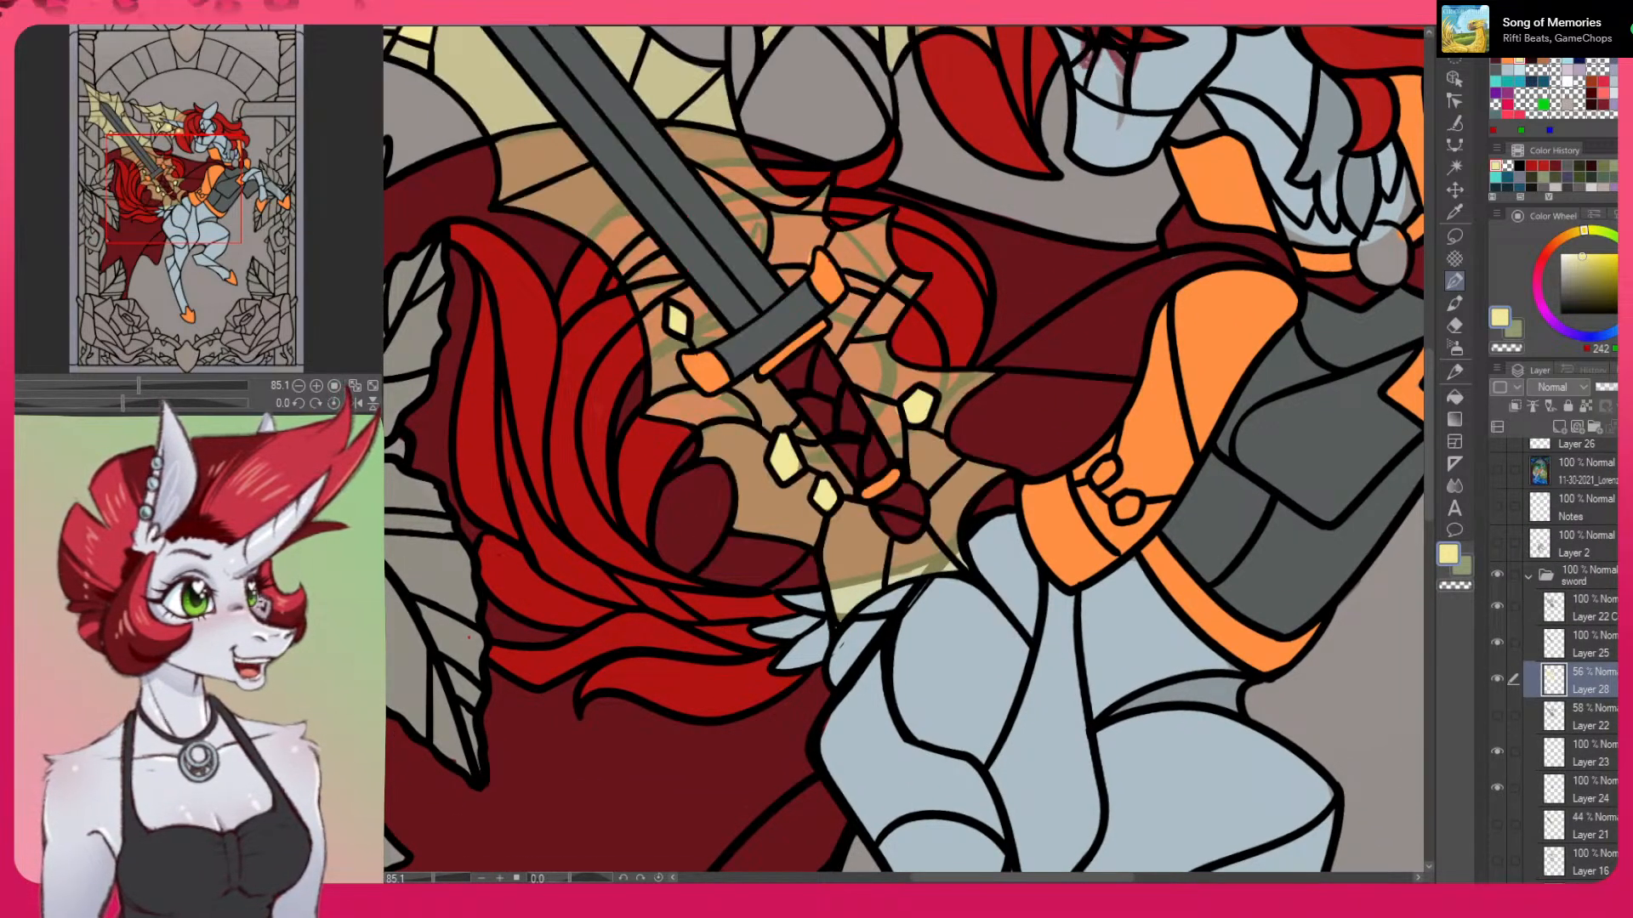
pyautogui.scroll(-2, 1506, 538)
pyautogui.click(1496, 541)
pyautogui.click(1494, 535)
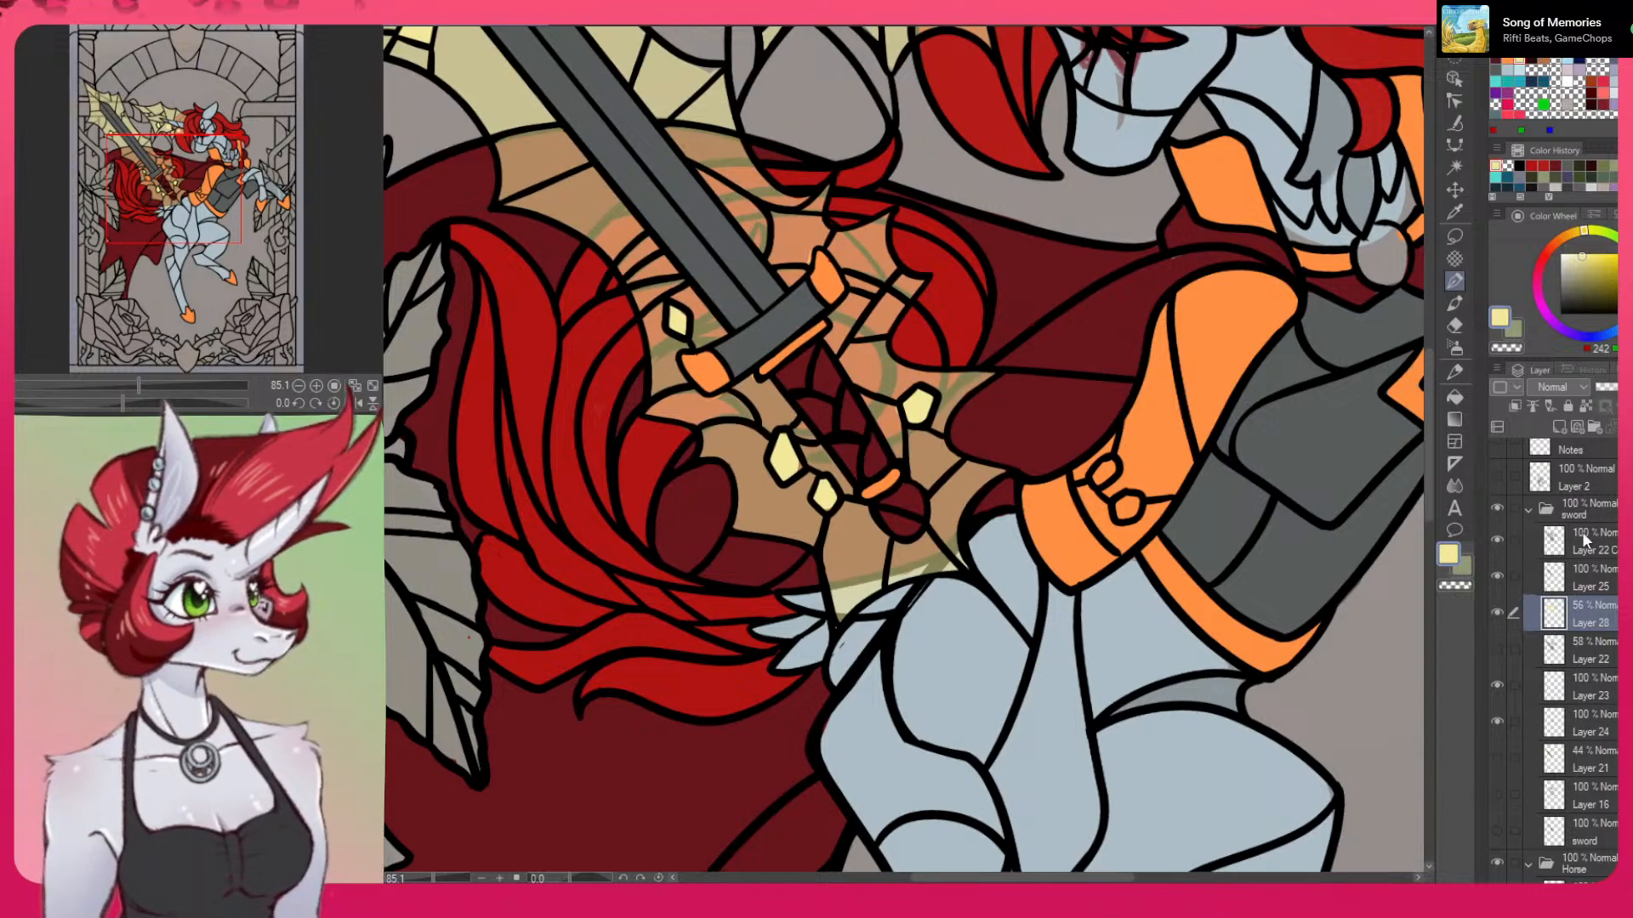
# Clean up the line where the wing meets the tail's base on the Layer 22 copy, erasing with transparent colour
pyautogui.click(1583, 539)
pyautogui.moveTo(824, 559); pyautogui.dragTo(836, 627)
pyautogui.press('c')
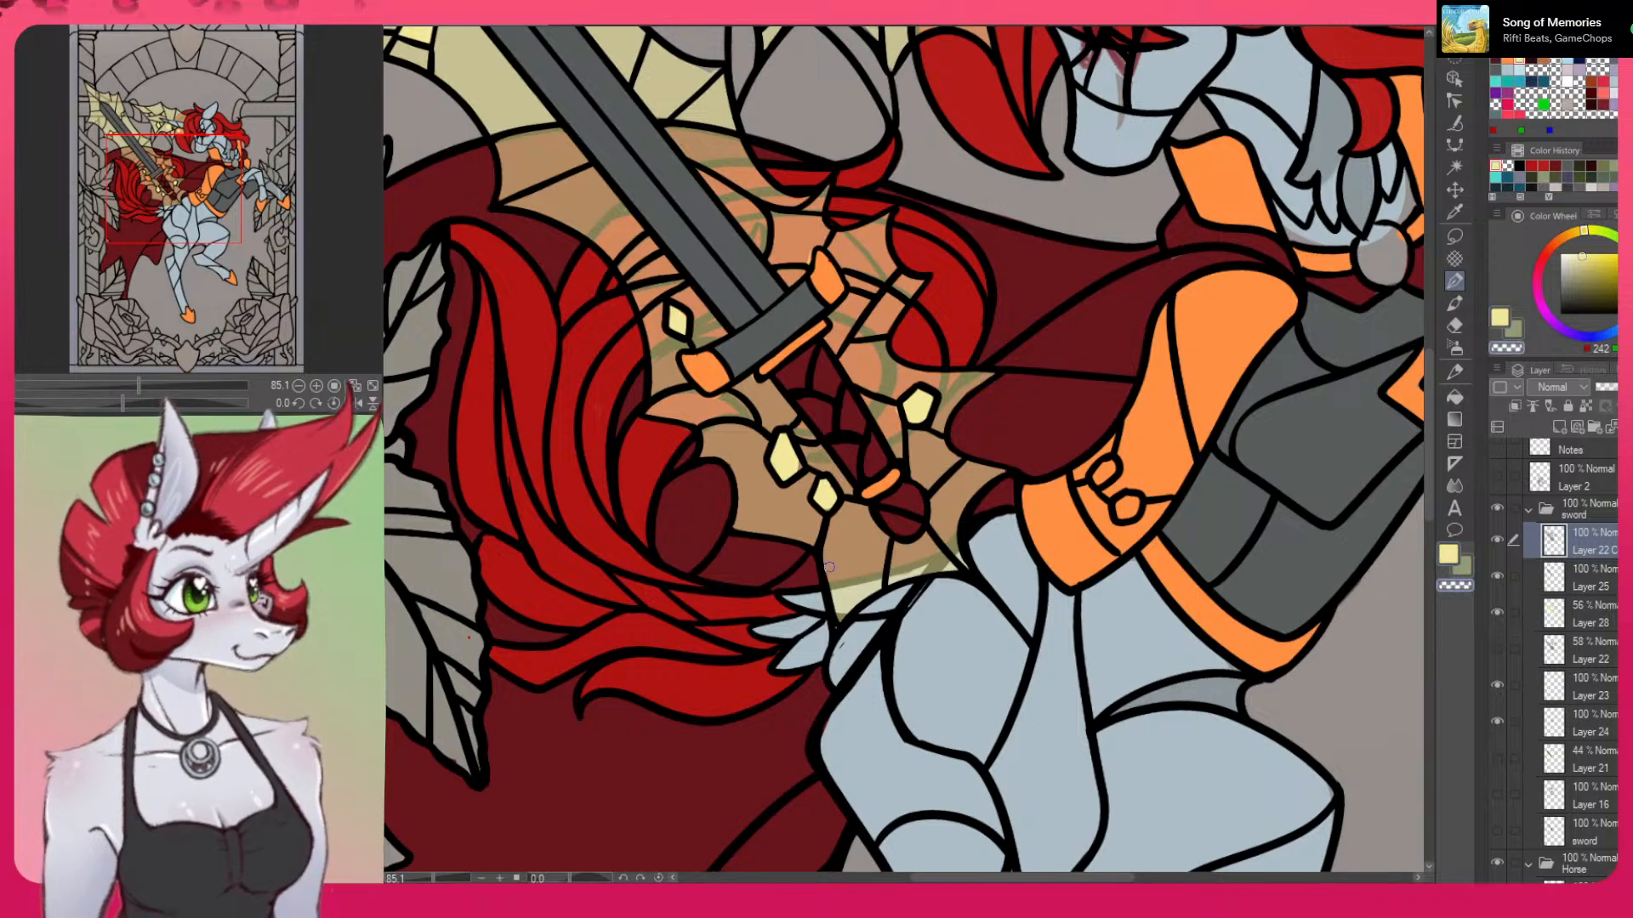
pyautogui.moveTo(824, 557); pyautogui.dragTo(839, 627)
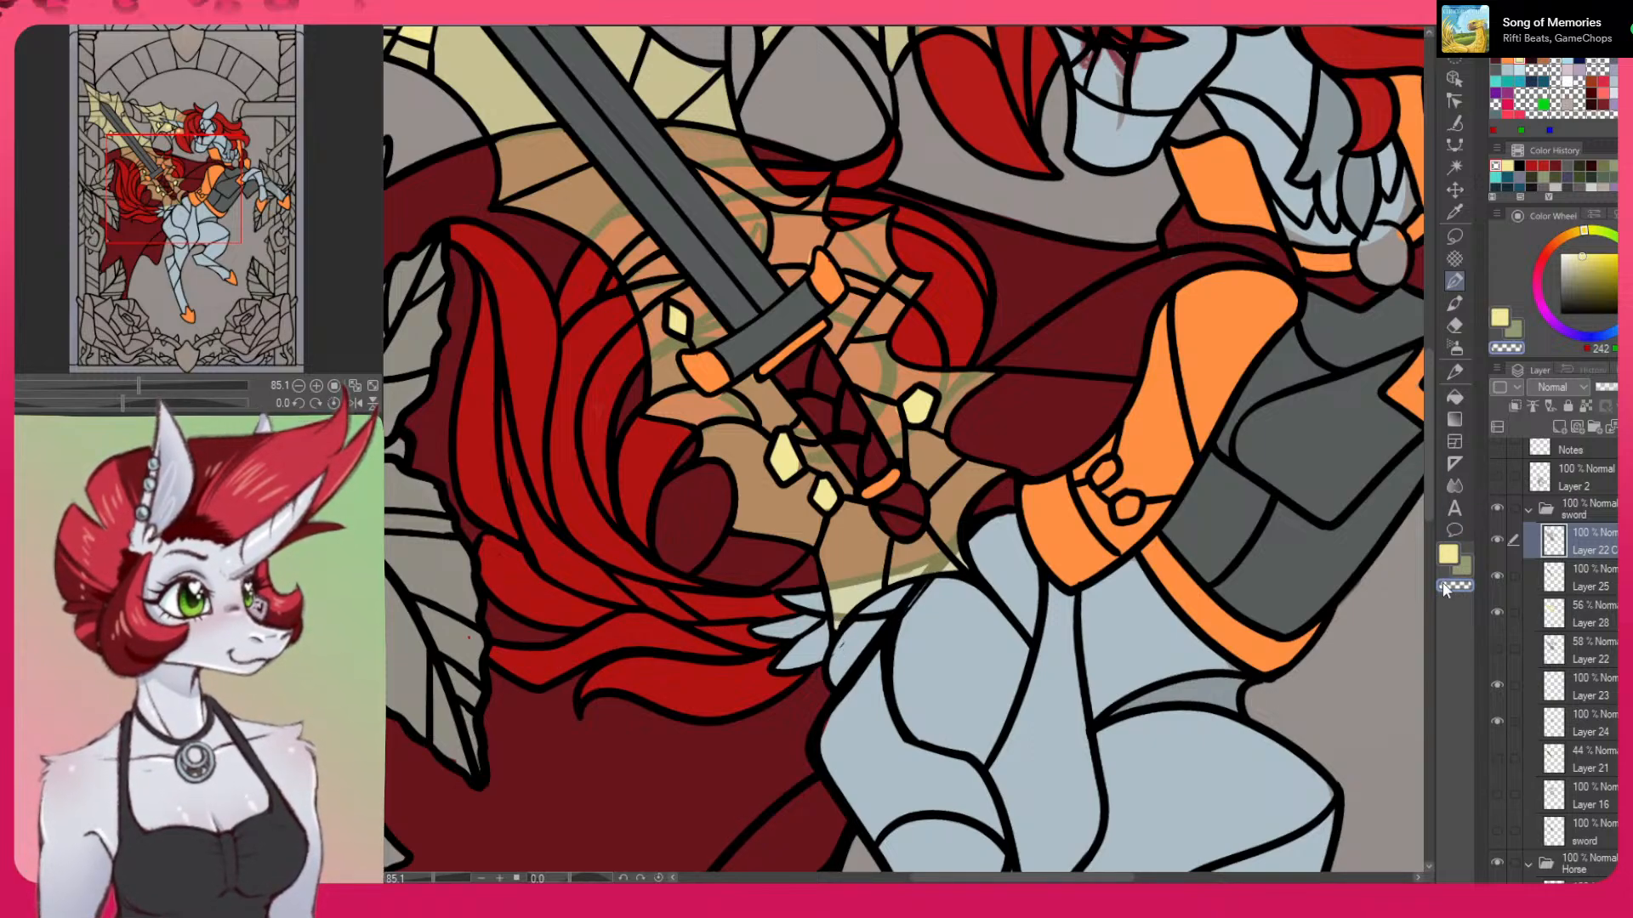
# Clean up the haunch outline beside the tail's base on the Layer 5 copy, using black and transparent colour
pyautogui.click(1559, 313)
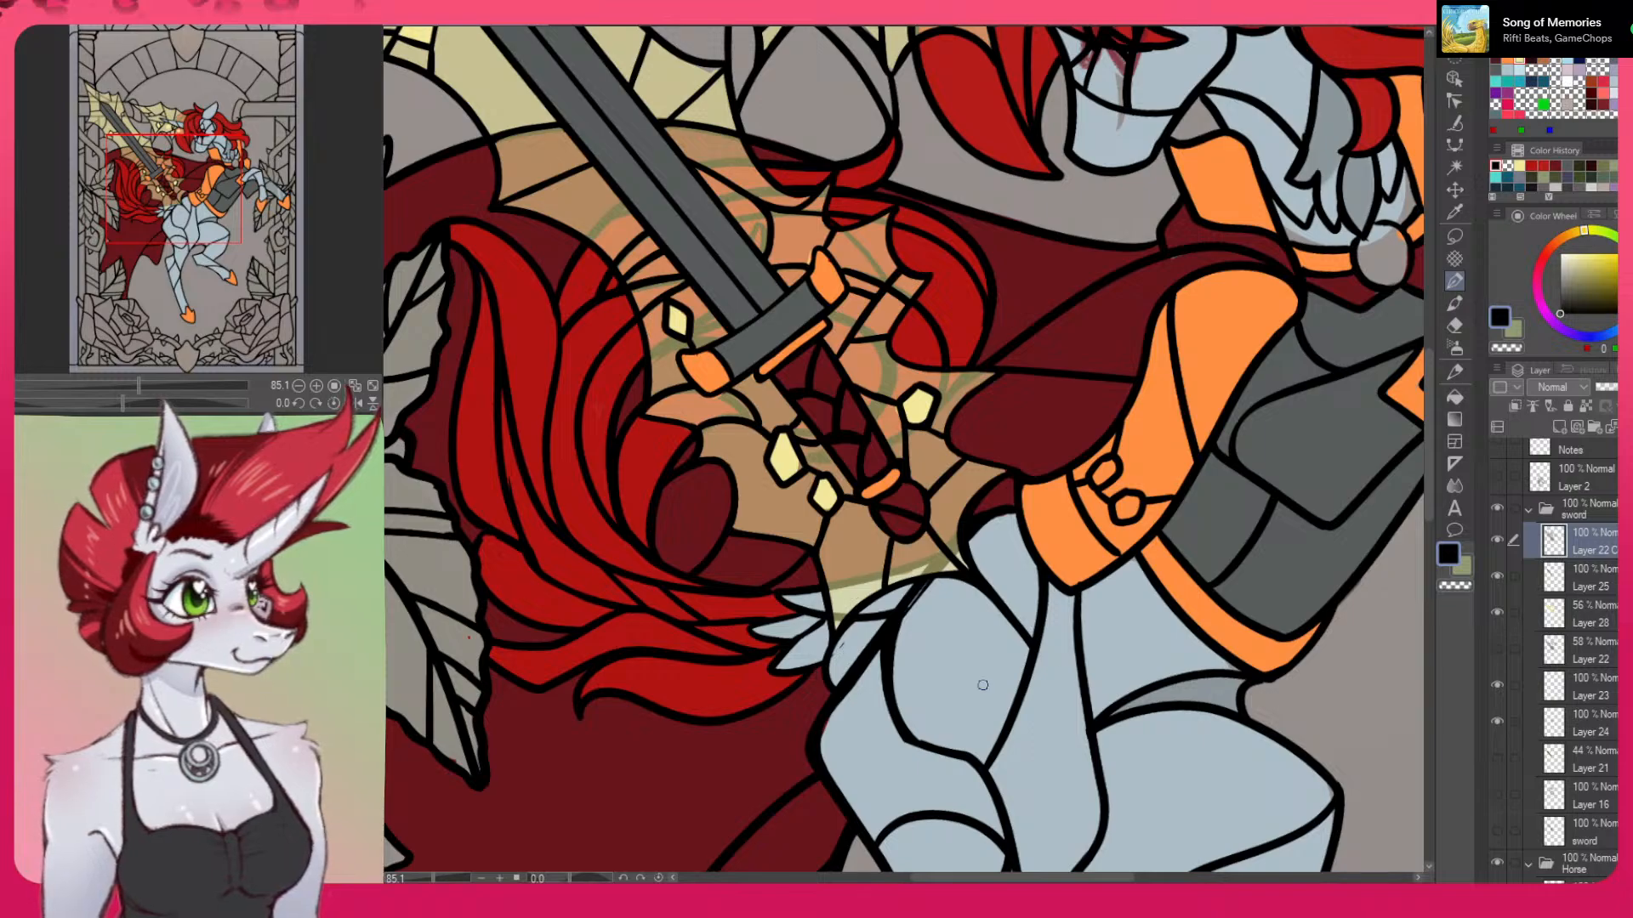
pyautogui.scroll(-10, 1556, 661)
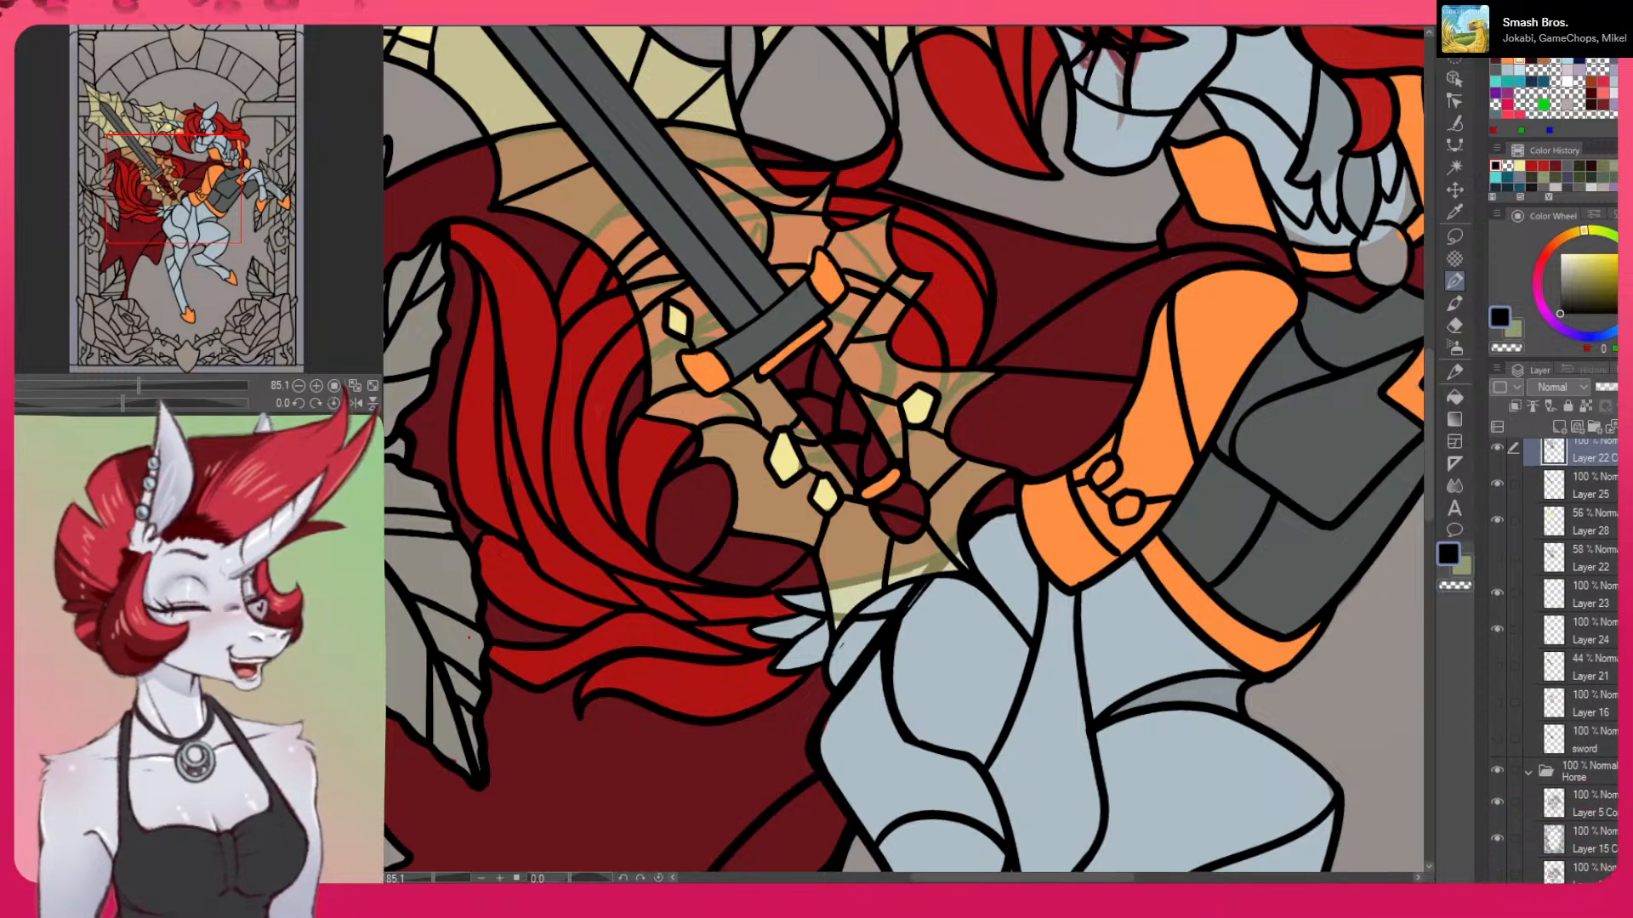
pyautogui.click(1581, 588)
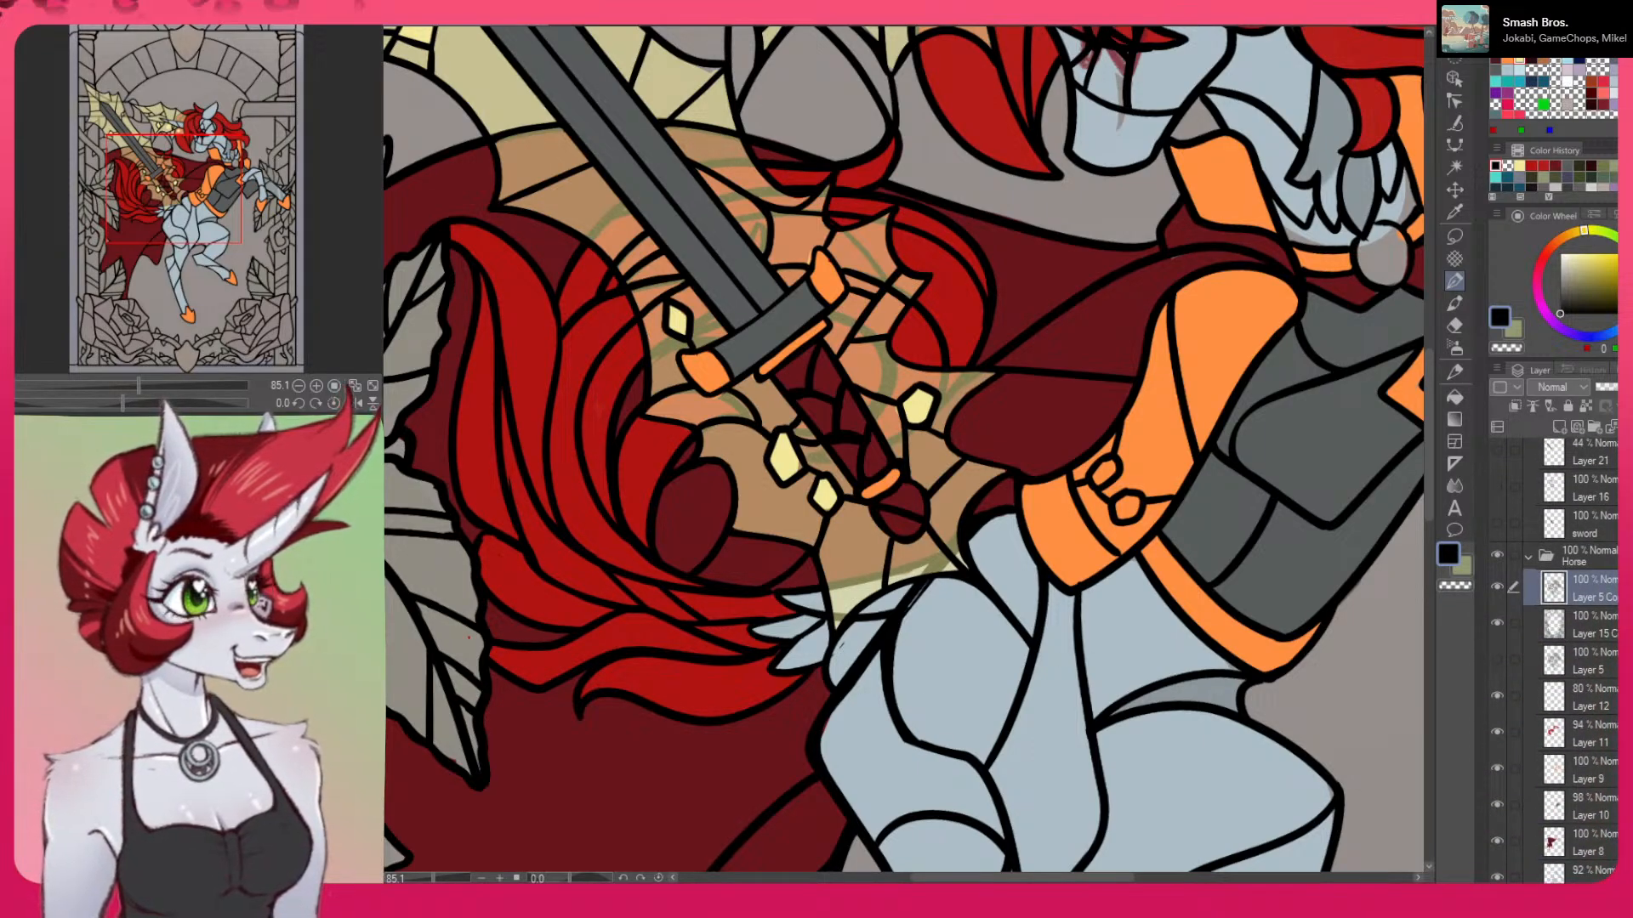
pyautogui.press('c')
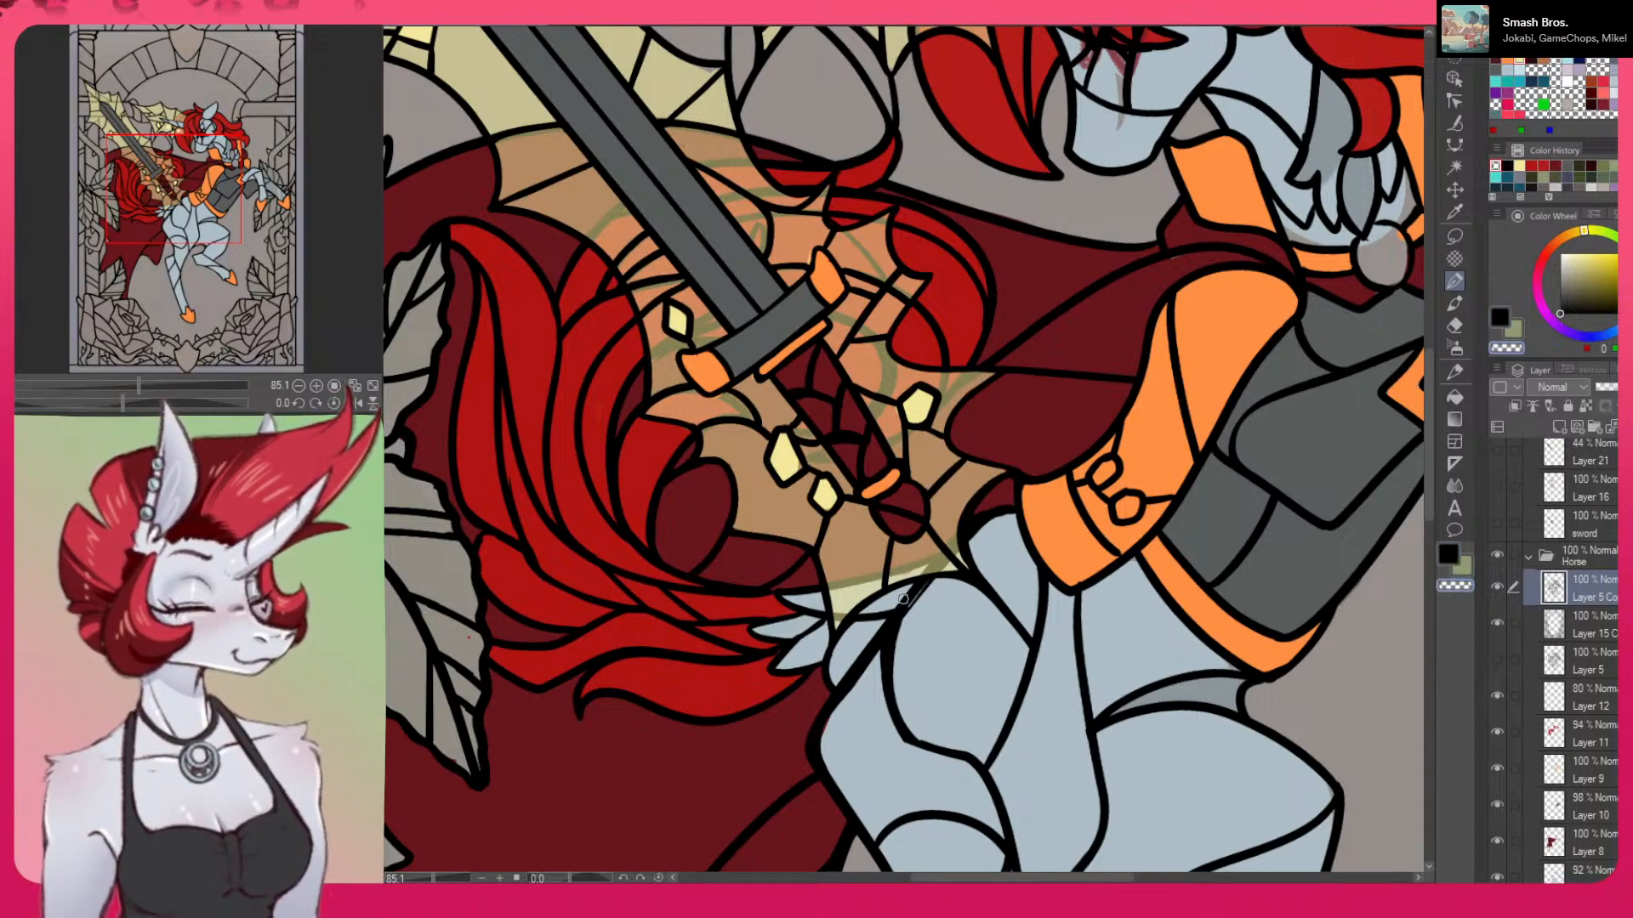
pyautogui.press('c')
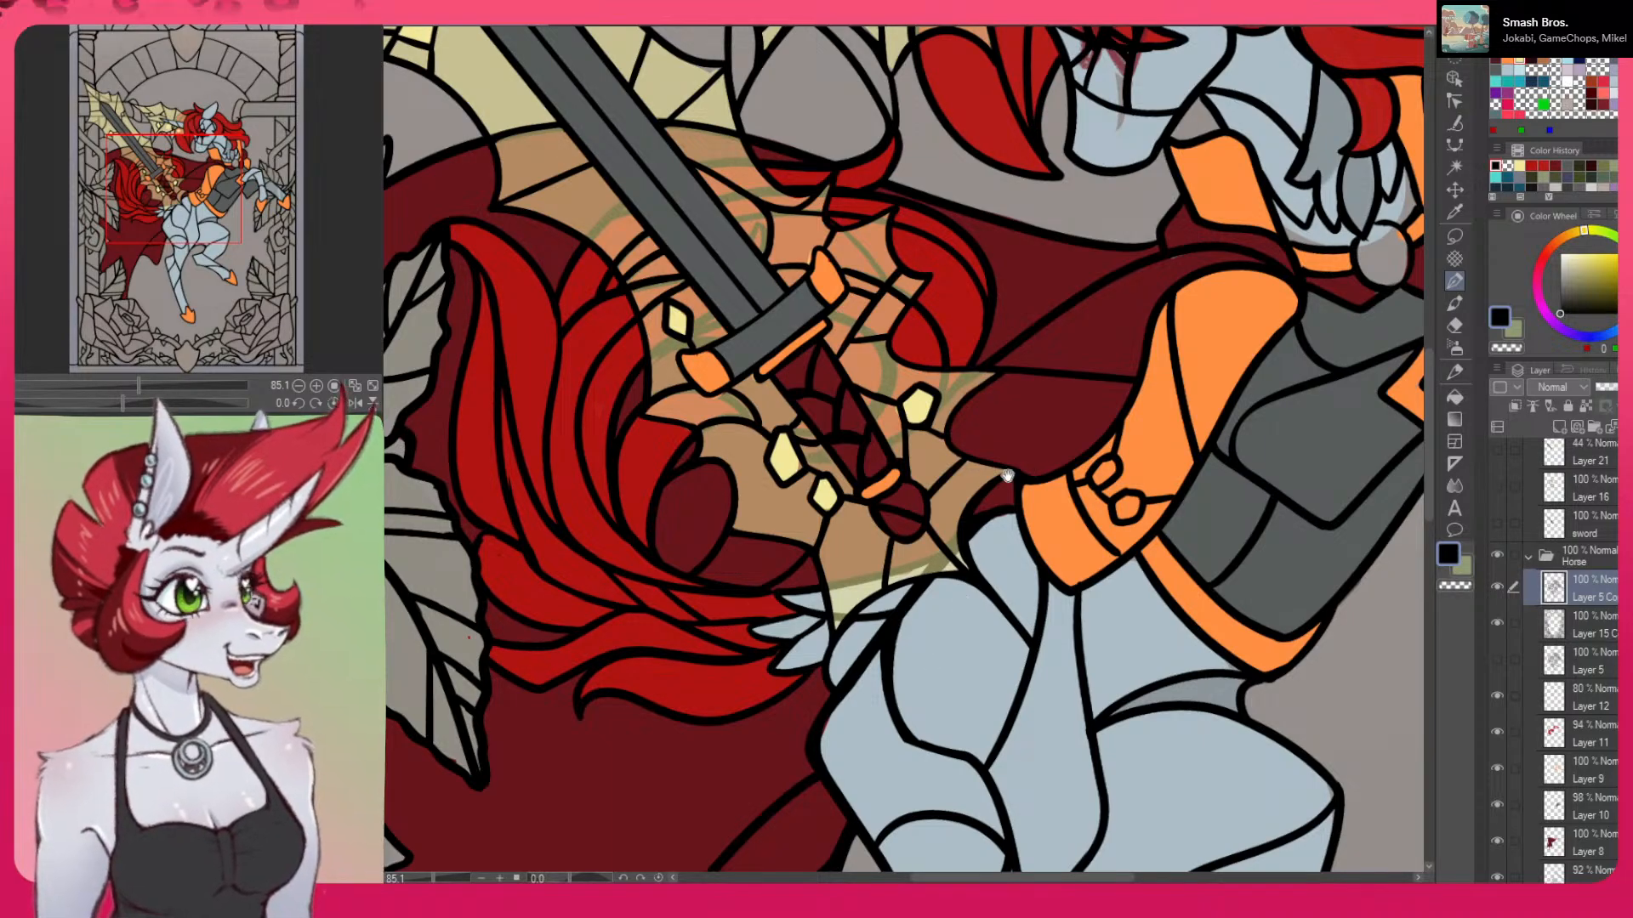
# Touch up the tail's outline next to the overlapping leaf on the Layer 5 copy, comparing with that layer hidden and shown
pyautogui.moveTo(881, 593)
pyautogui.mouseDown()
pyautogui.moveTo(966, 549)
pyautogui.moveTo(1032, 619)
pyautogui.mouseUp()
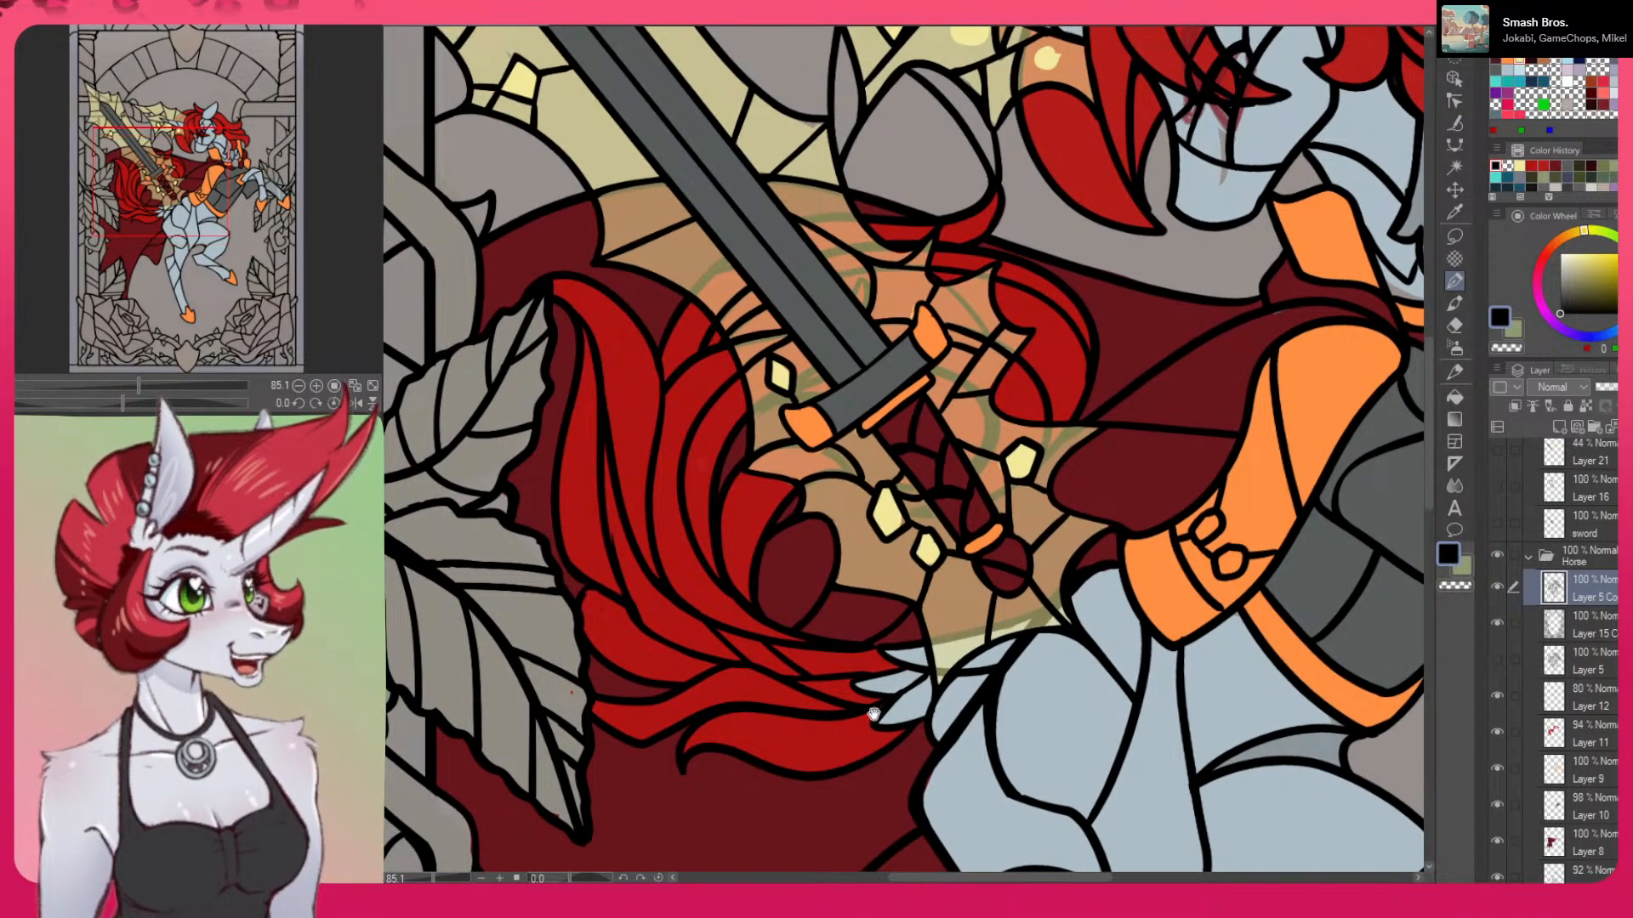
pyautogui.moveTo(649, 624); pyautogui.dragTo(689, 522)
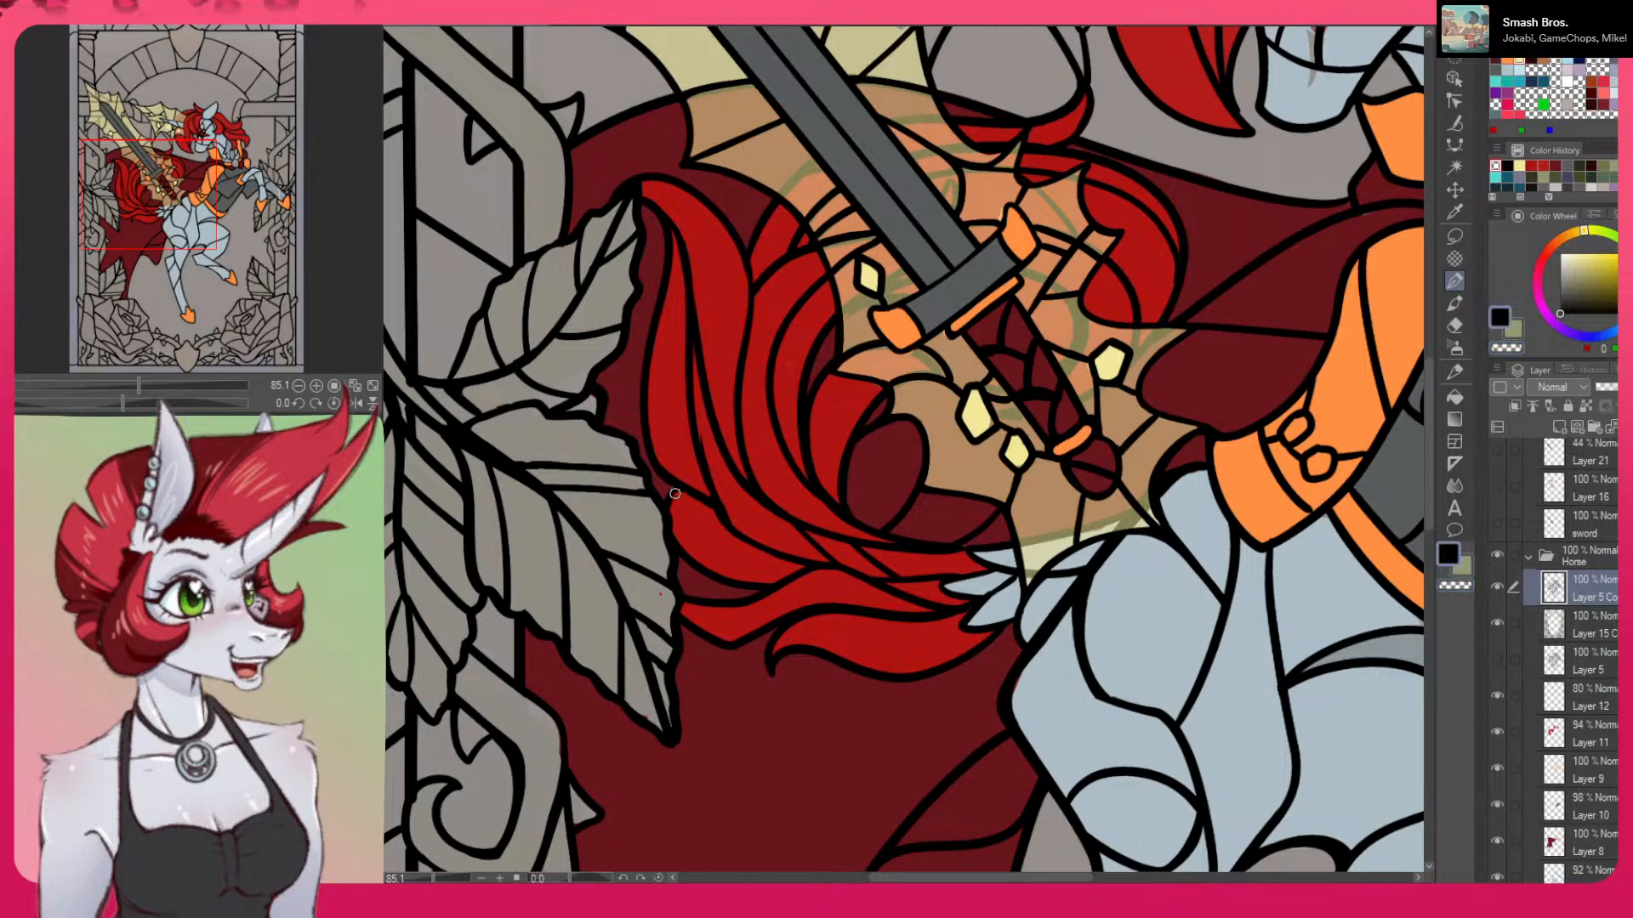
pyautogui.click(1496, 586)
pyautogui.click(1496, 587)
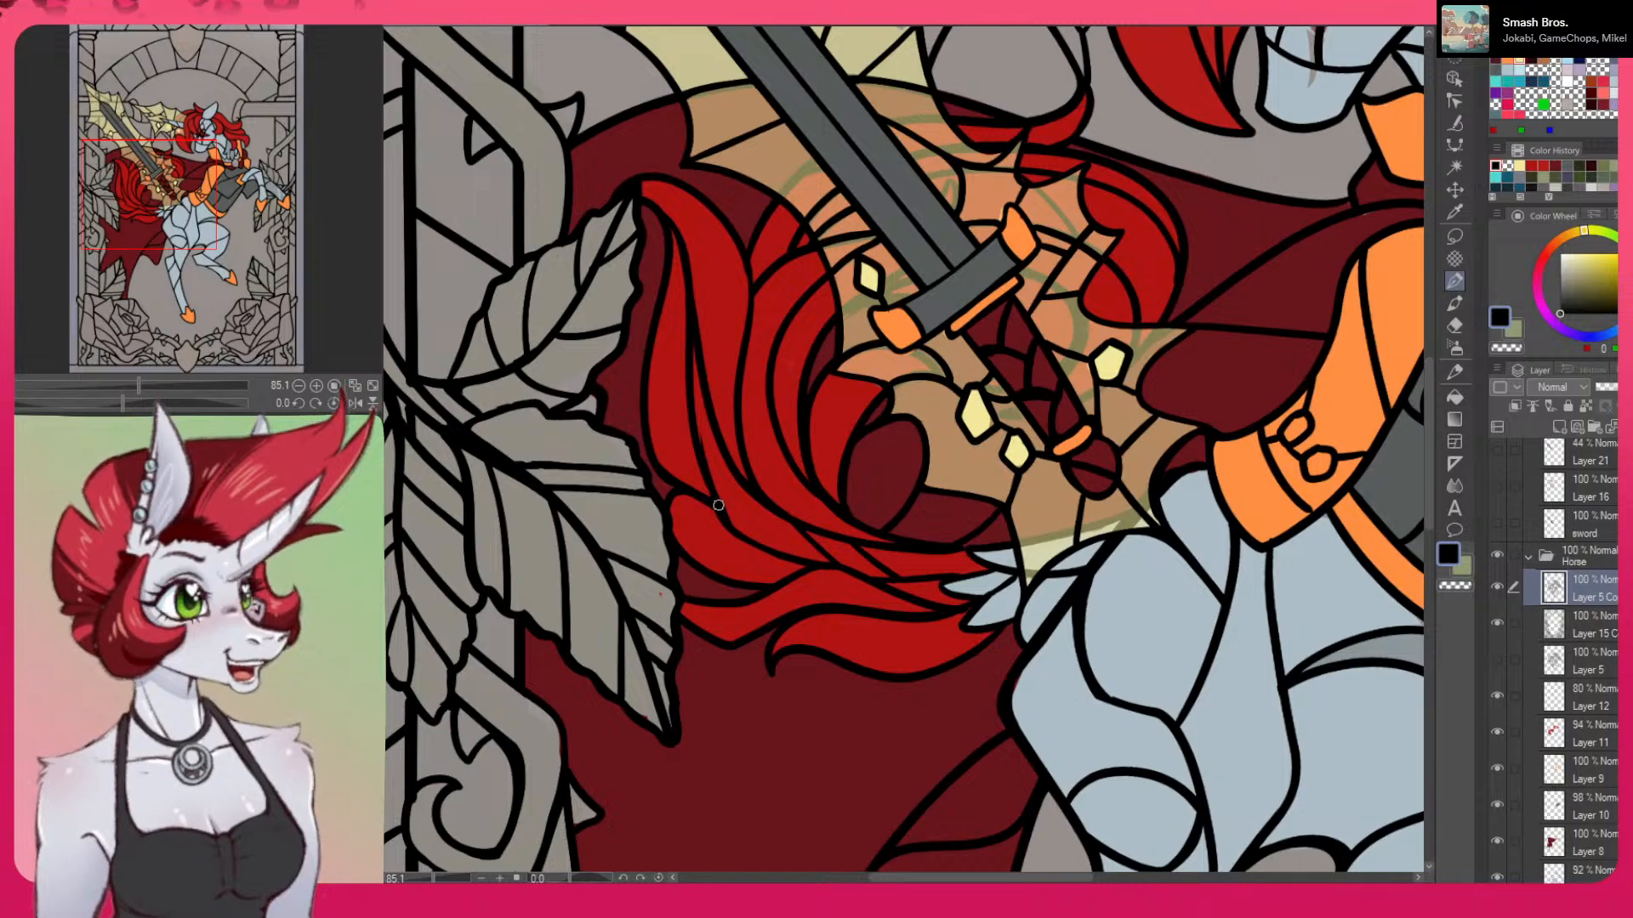
pyautogui.moveTo(693, 349); pyautogui.dragTo(710, 459)
pyautogui.moveTo(696, 382); pyautogui.dragTo(921, 502)
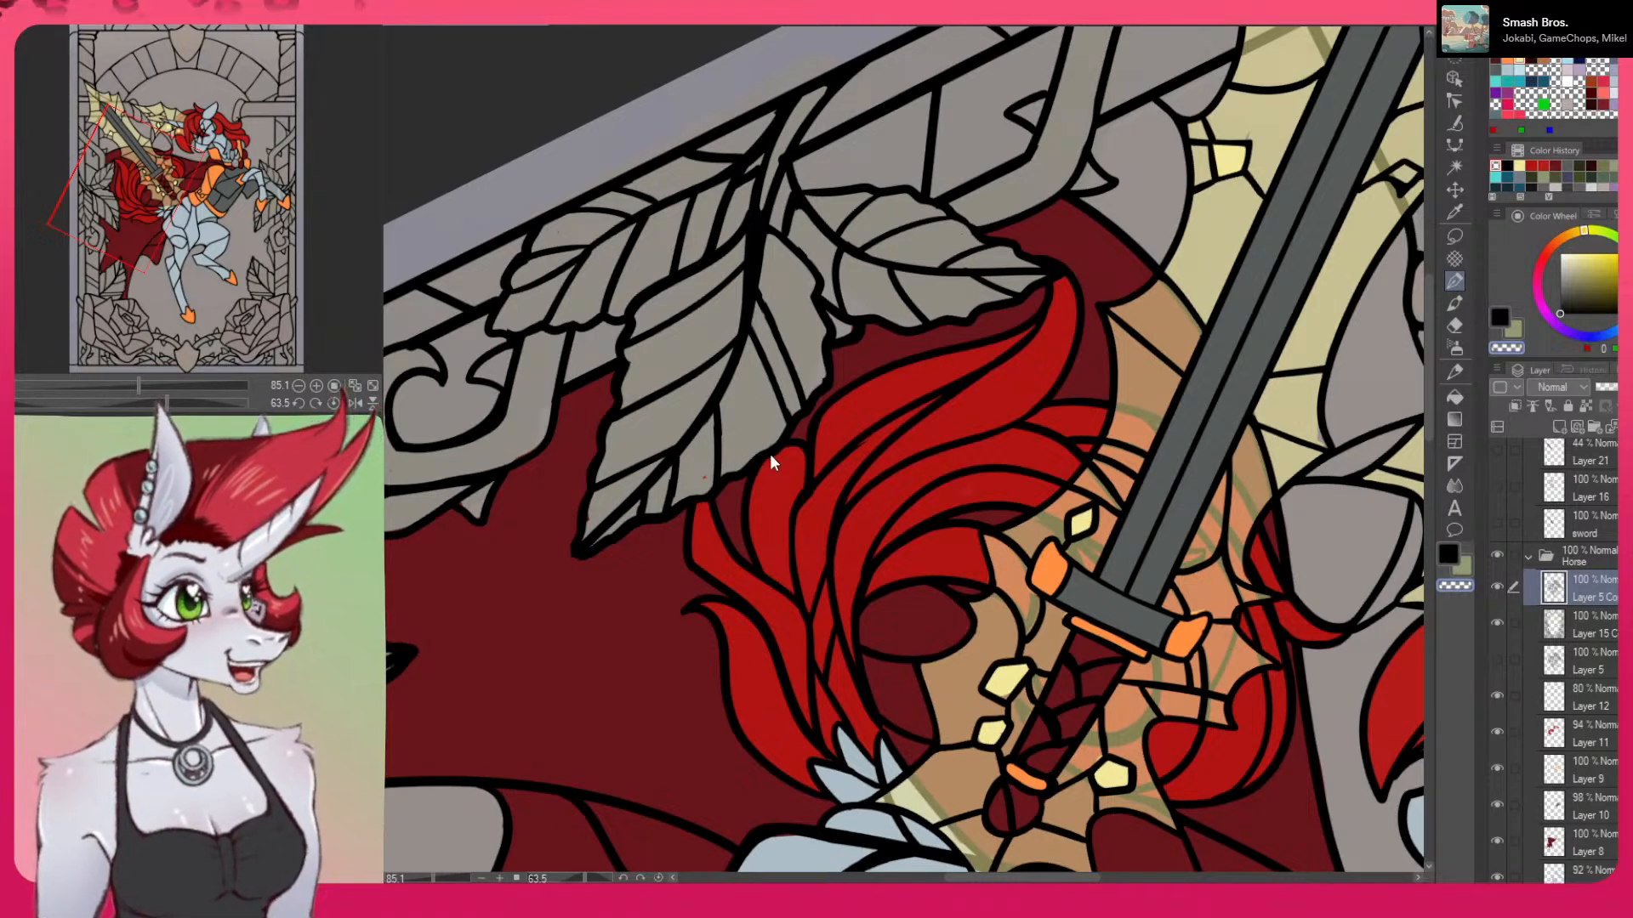
# Check the lines between leaf and tail with the Layer 15 copy hidden and shown, and reselect the Layer 5 copy
pyautogui.click(1497, 621)
pyautogui.click(1498, 621)
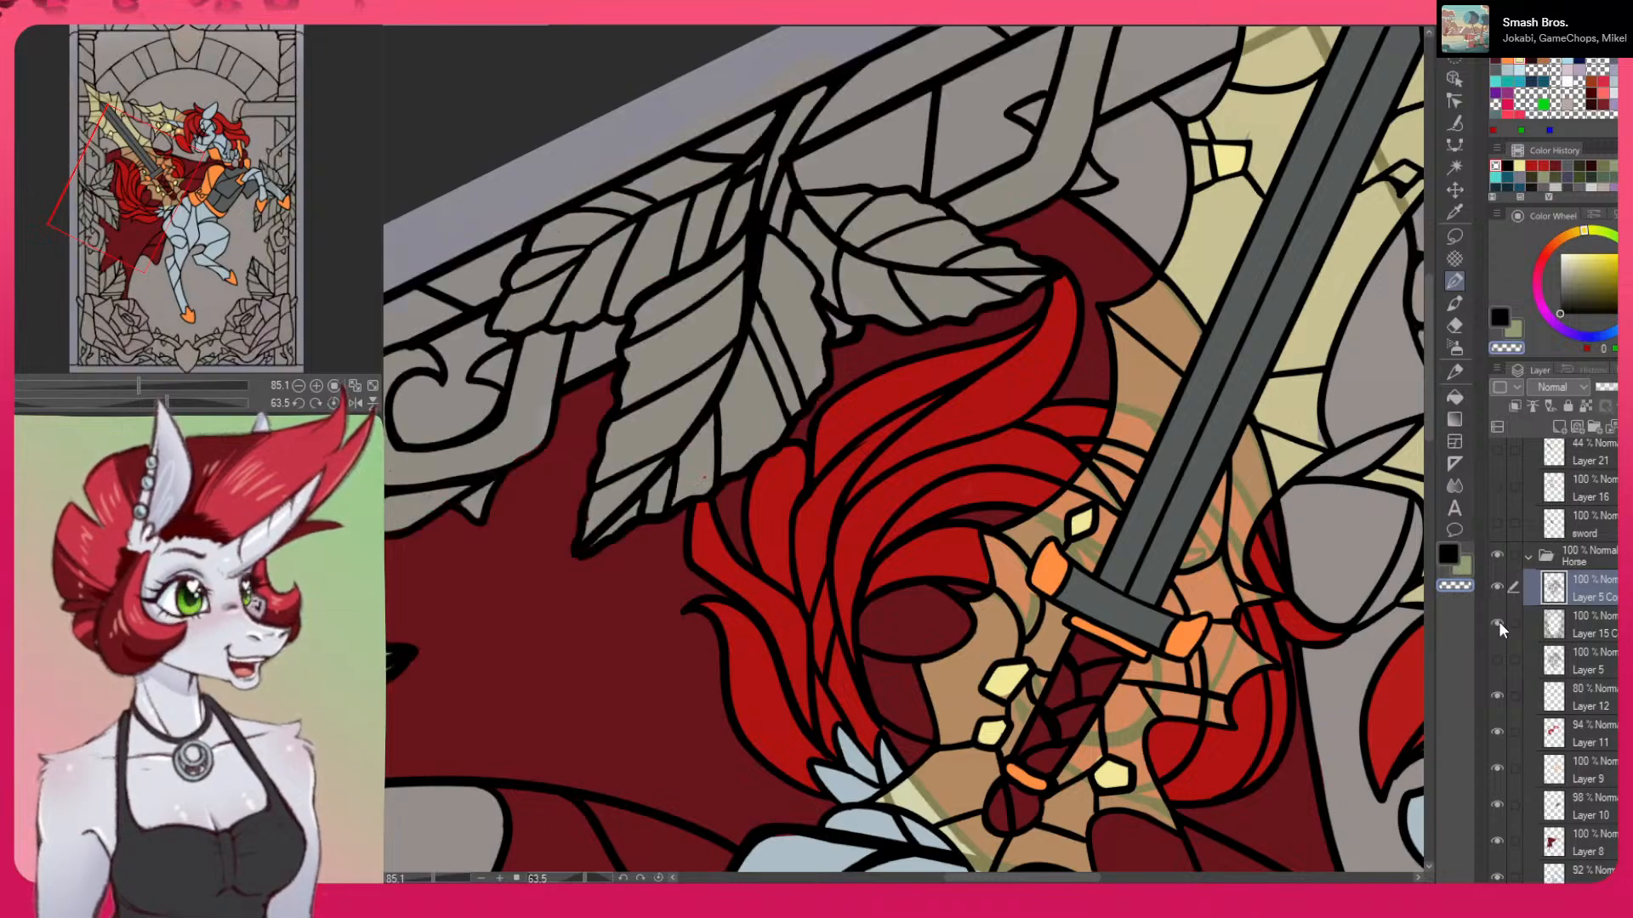
pyautogui.click(1597, 634)
pyautogui.click(1598, 591)
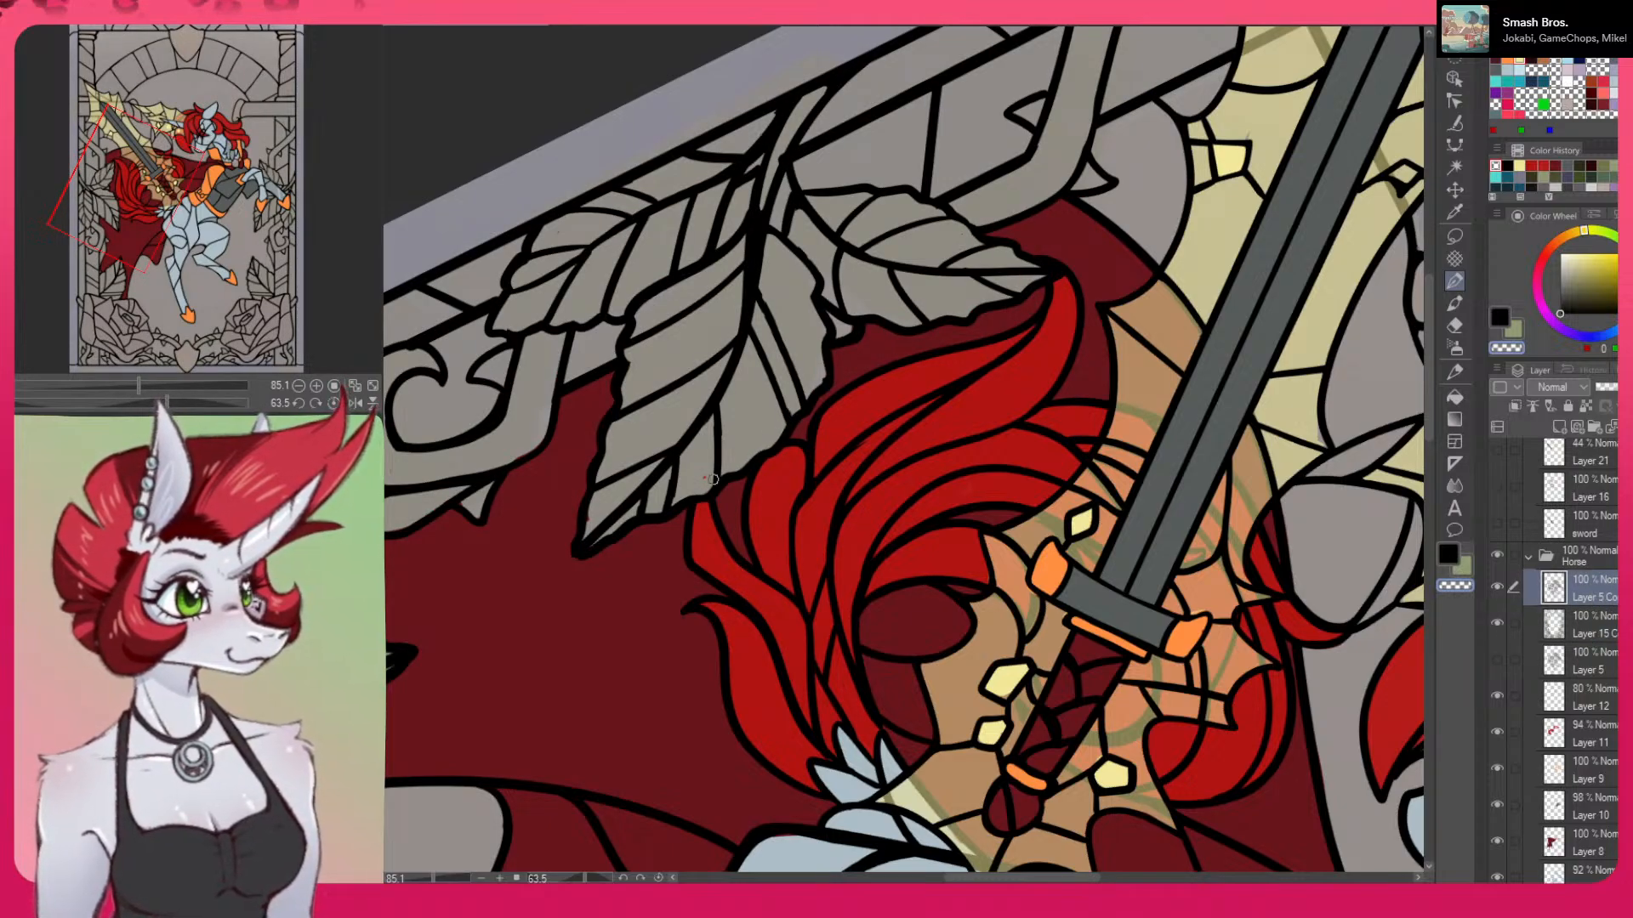
pyautogui.click(1598, 743)
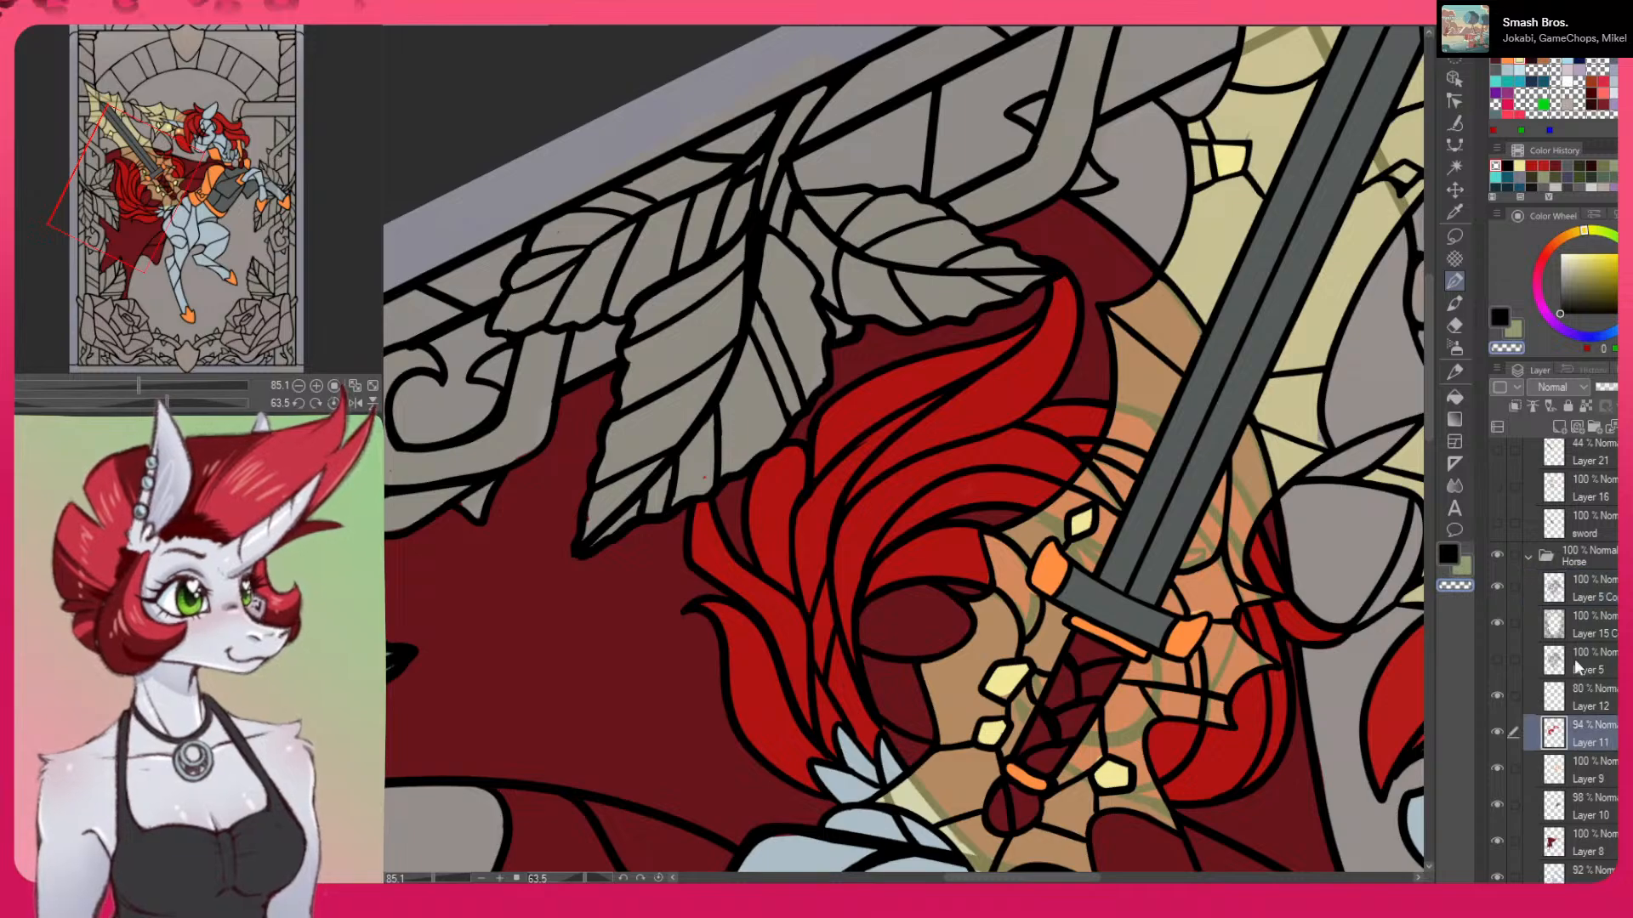
pyautogui.click(1612, 849)
pyautogui.click(1607, 595)
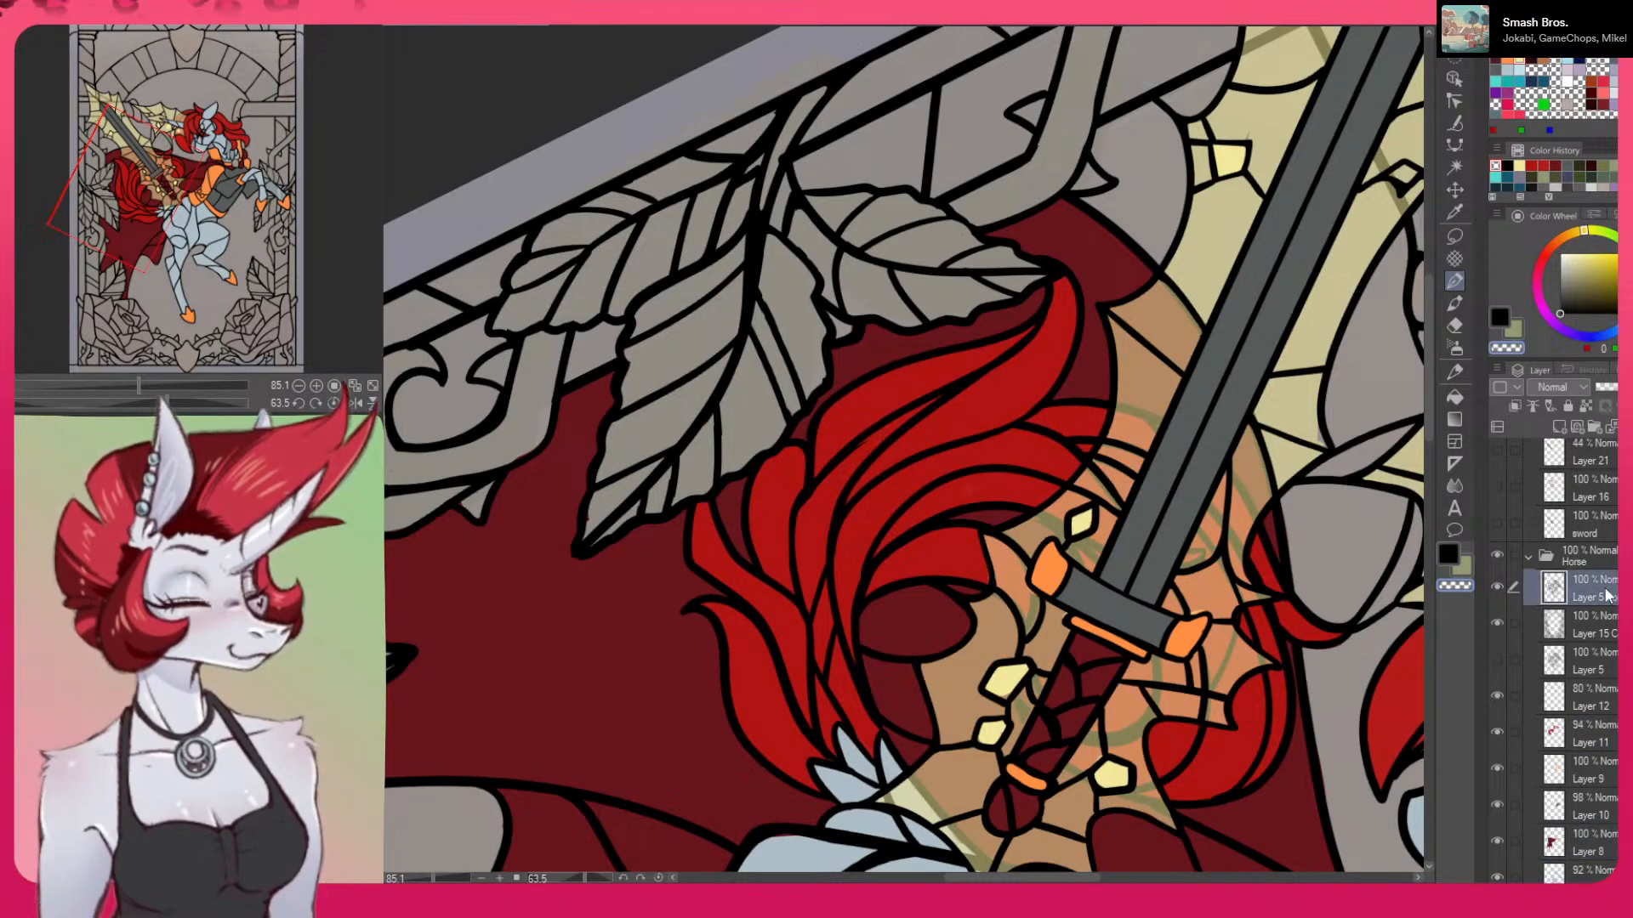
# Touch up the tip of the leaf overlapping the dark red cape with black on the Layer 5 copy
pyautogui.click(1454, 280)
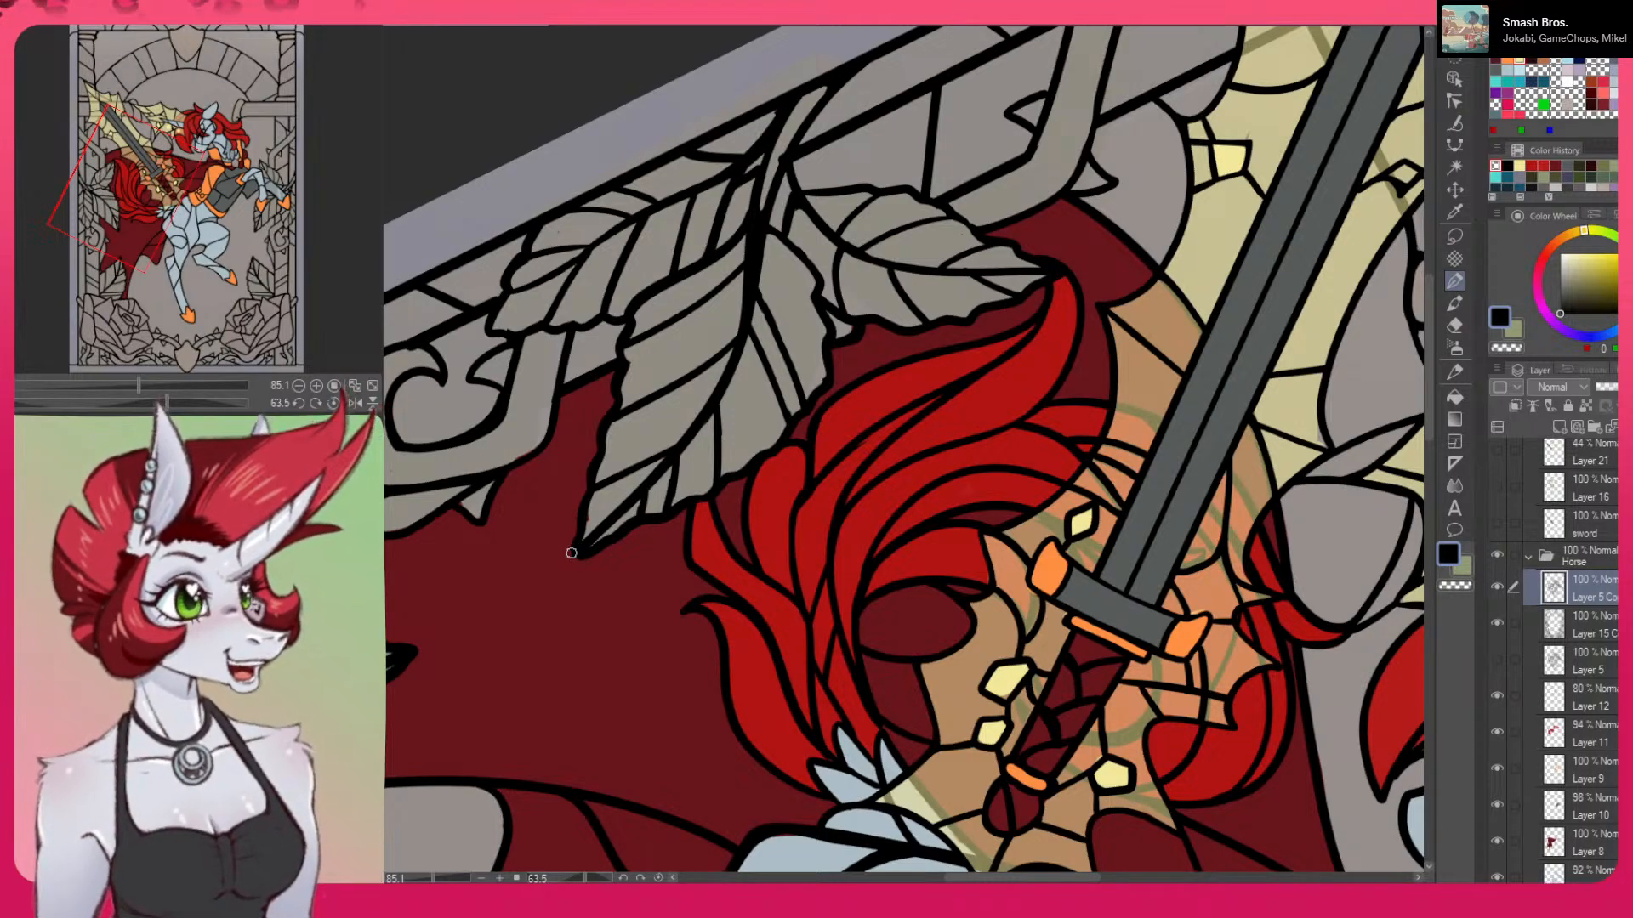
pyautogui.moveTo(582, 565); pyautogui.dragTo(995, 398)
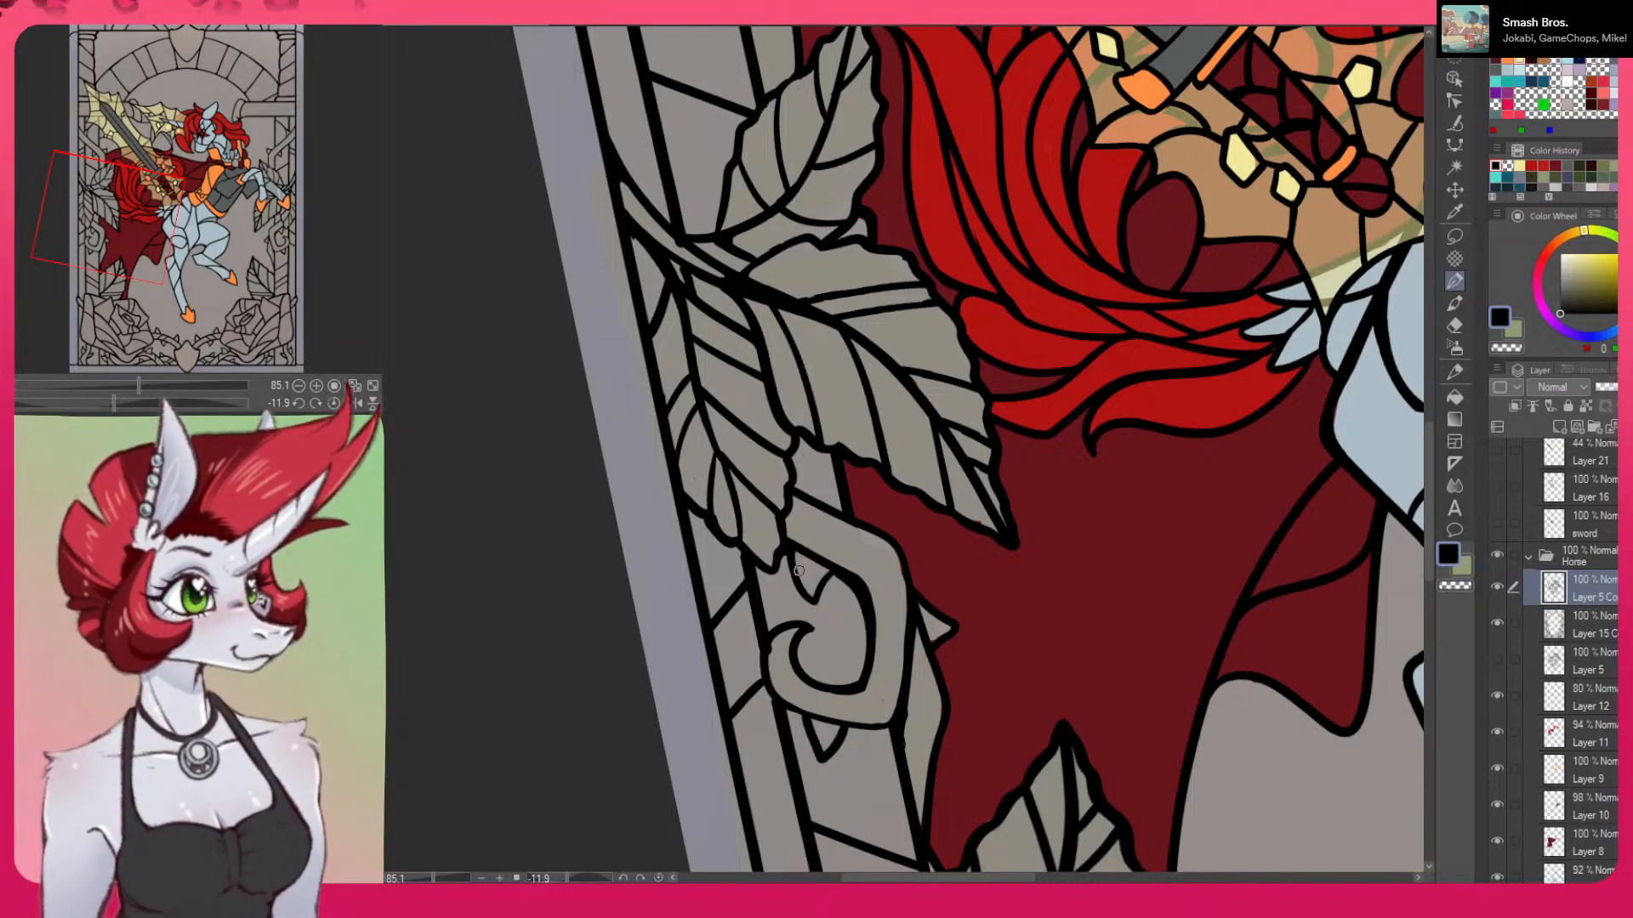
pyautogui.moveTo(1064, 691); pyautogui.dragTo(991, 492)
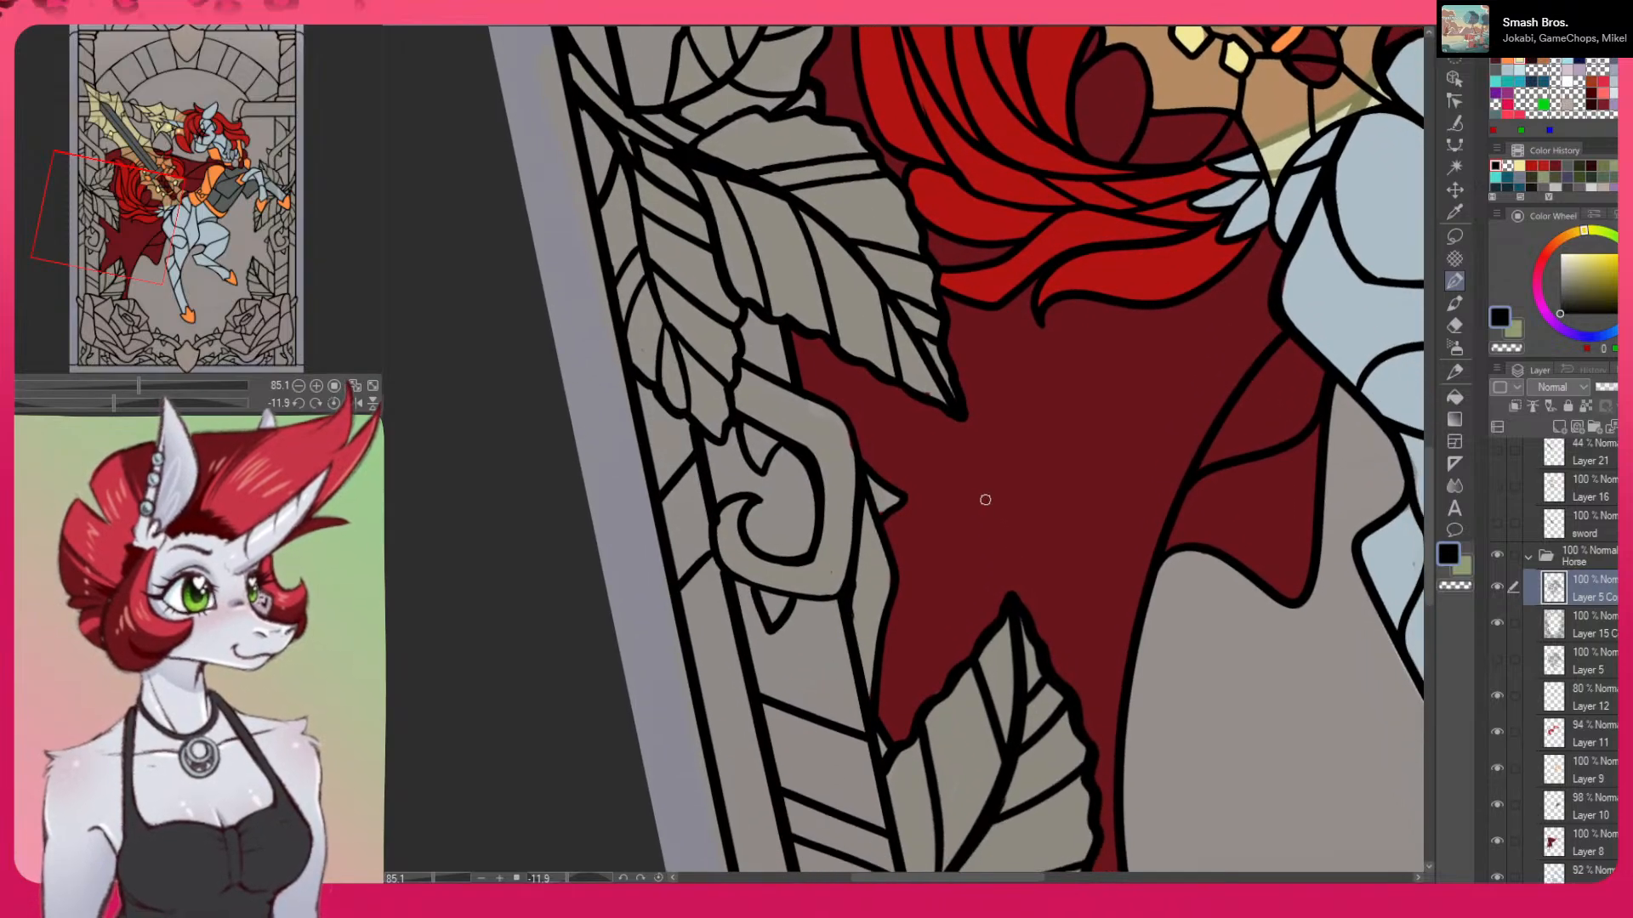
# Clean up the curled ornament's outline on the column beside the cape, drawing black and erasing on the Layer 15 copy
pyautogui.press('c')
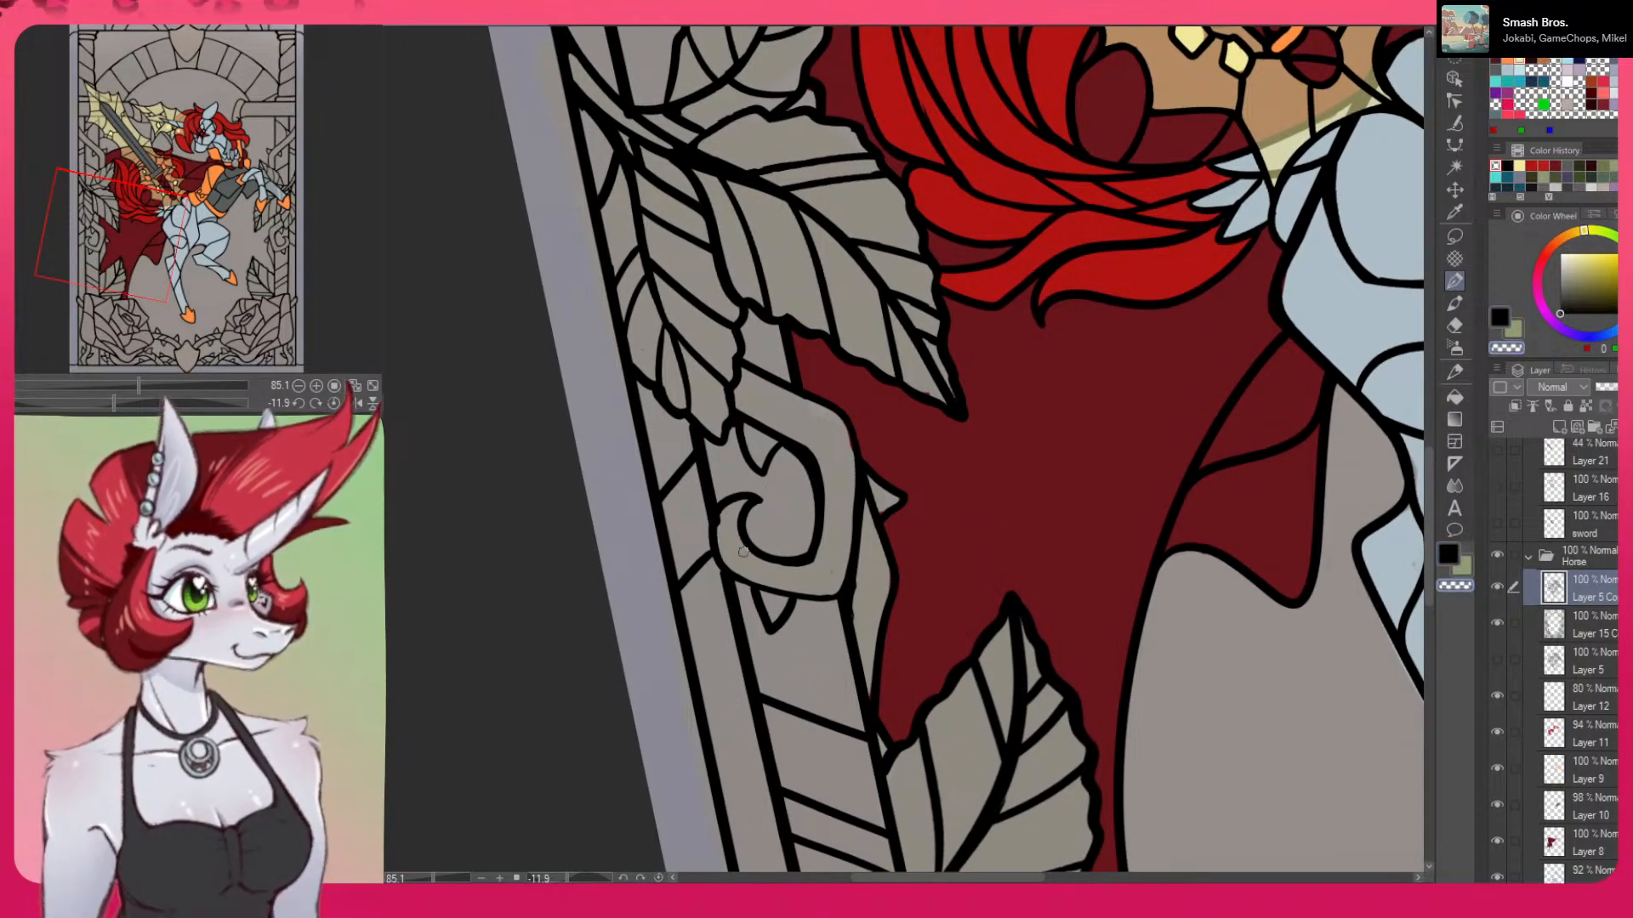
pyautogui.hotkey('alt', '[')
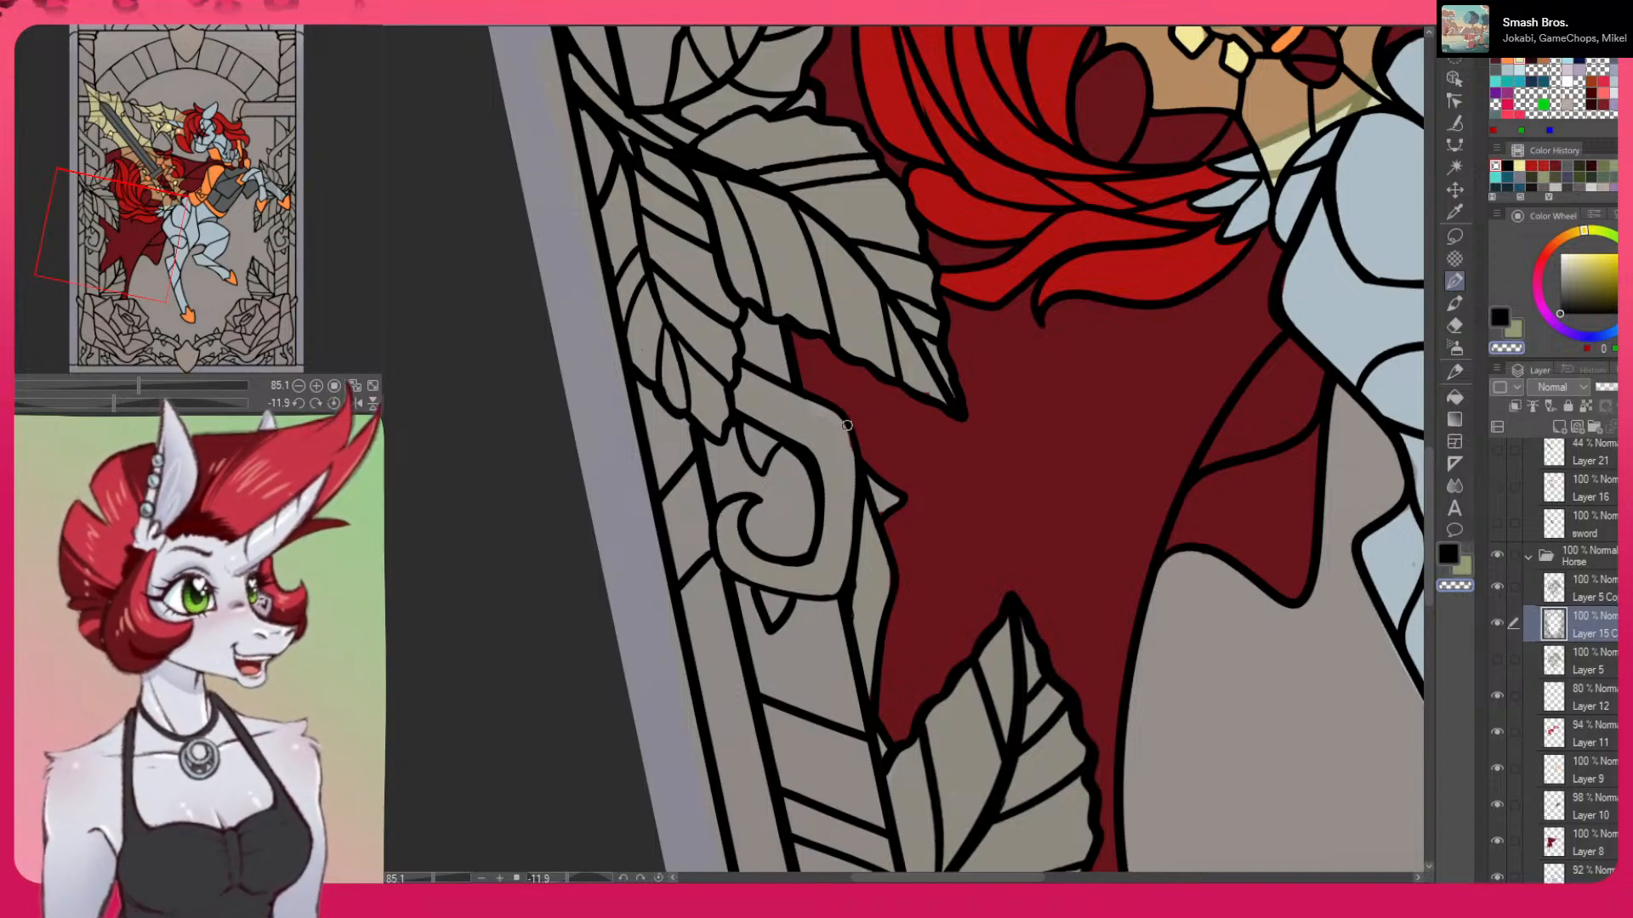
pyautogui.moveTo(1182, 685); pyautogui.dragTo(720, 382)
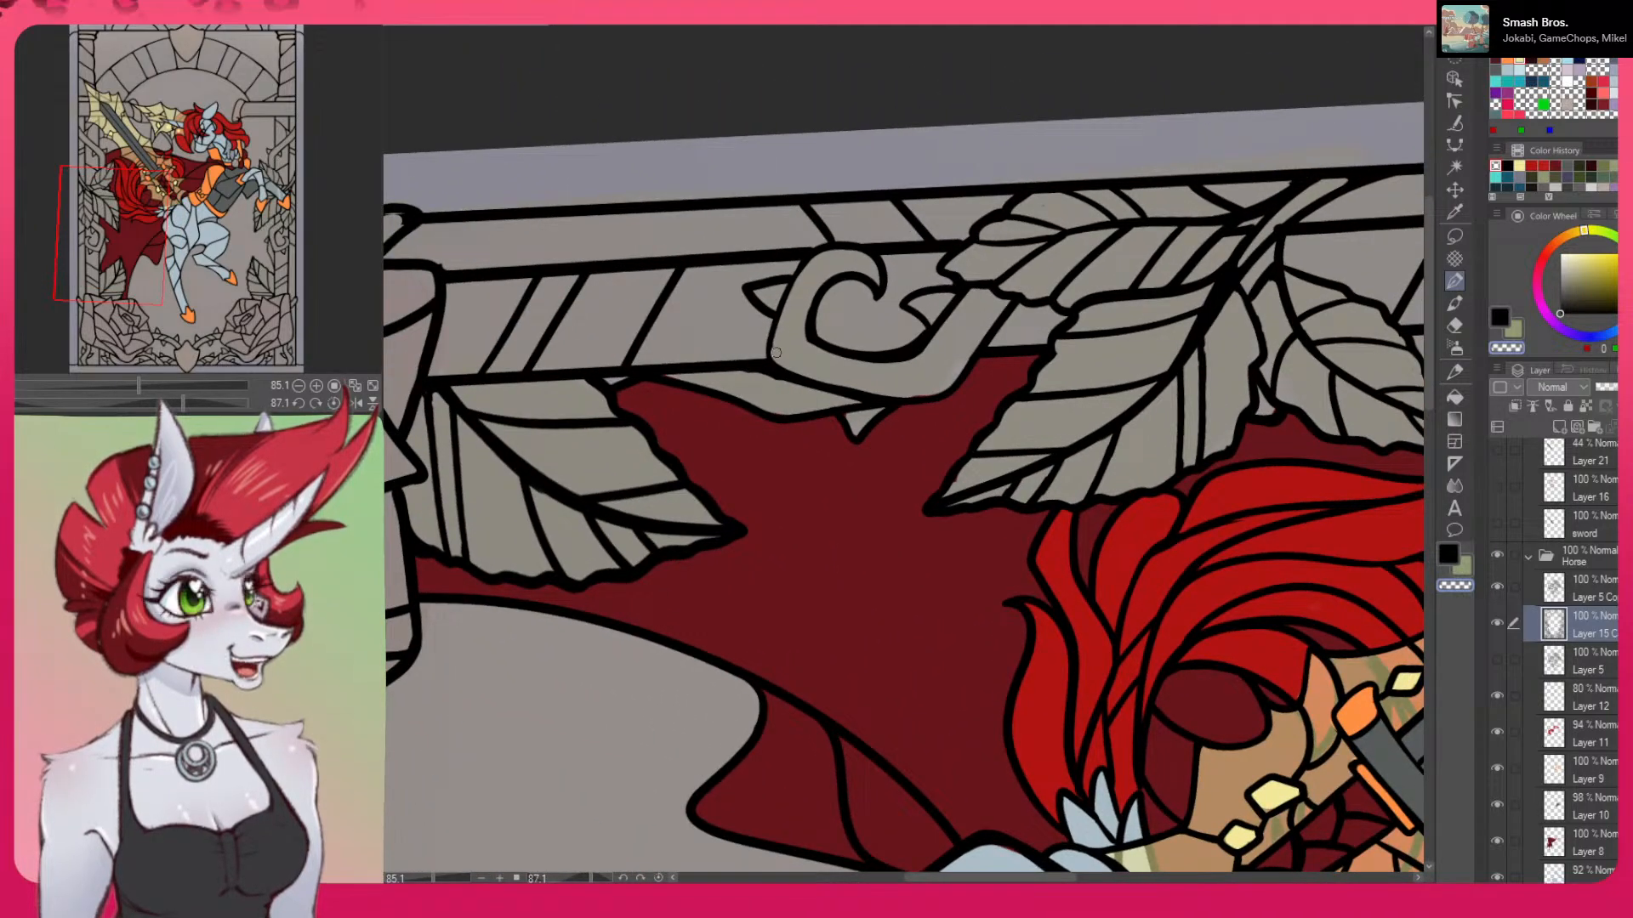
pyautogui.press('c')
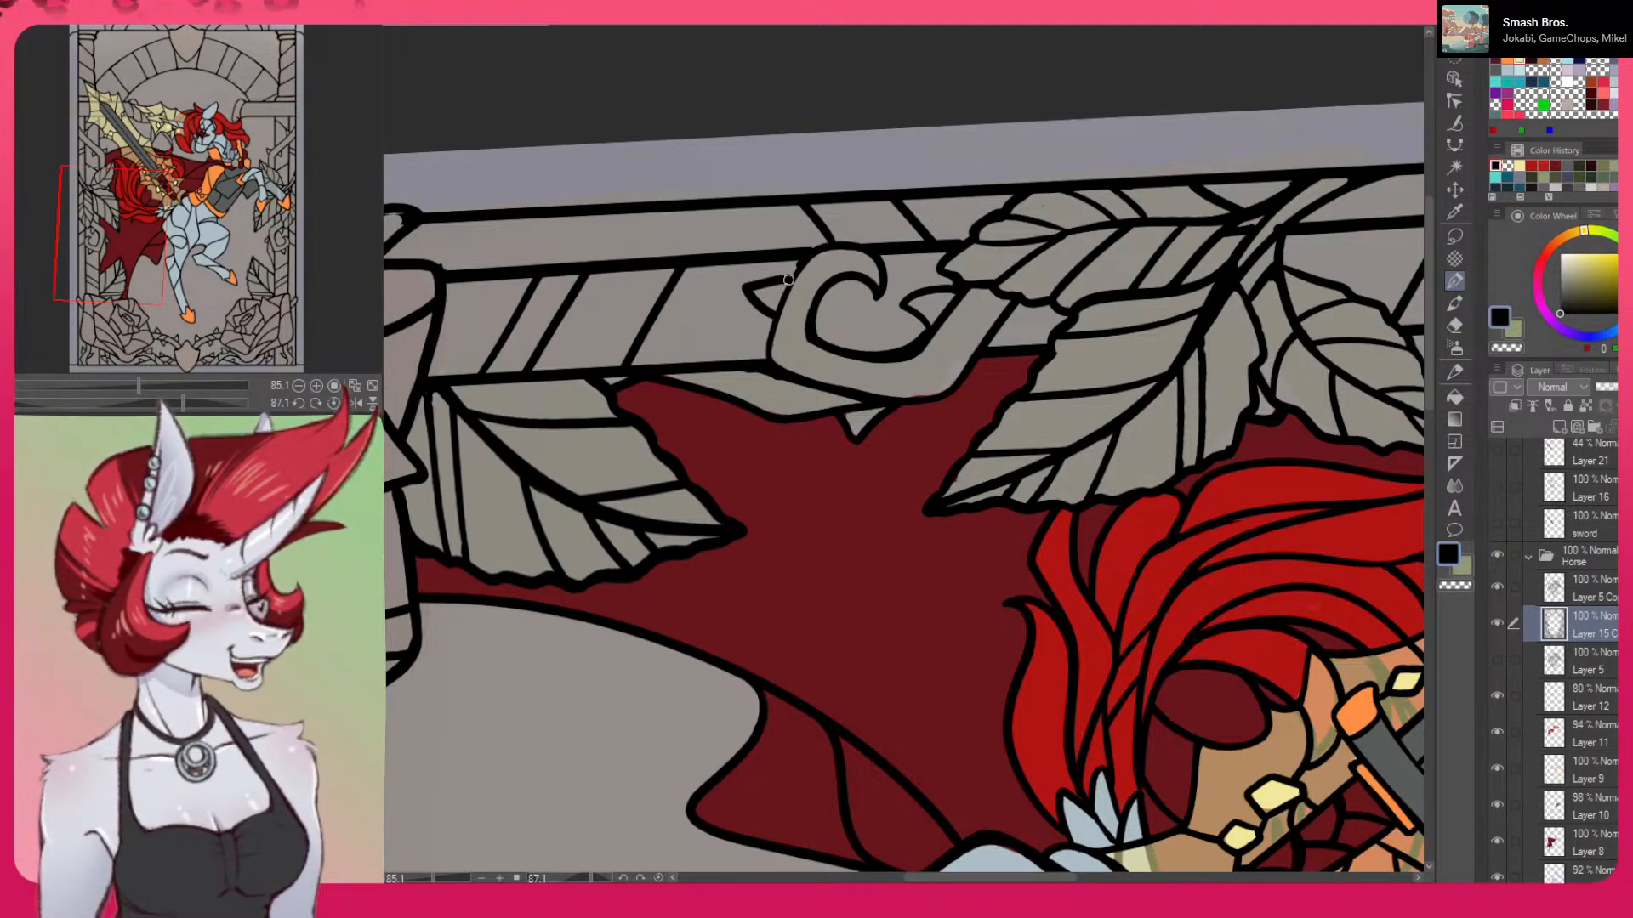
pyautogui.moveTo(767, 326); pyautogui.dragTo(773, 371)
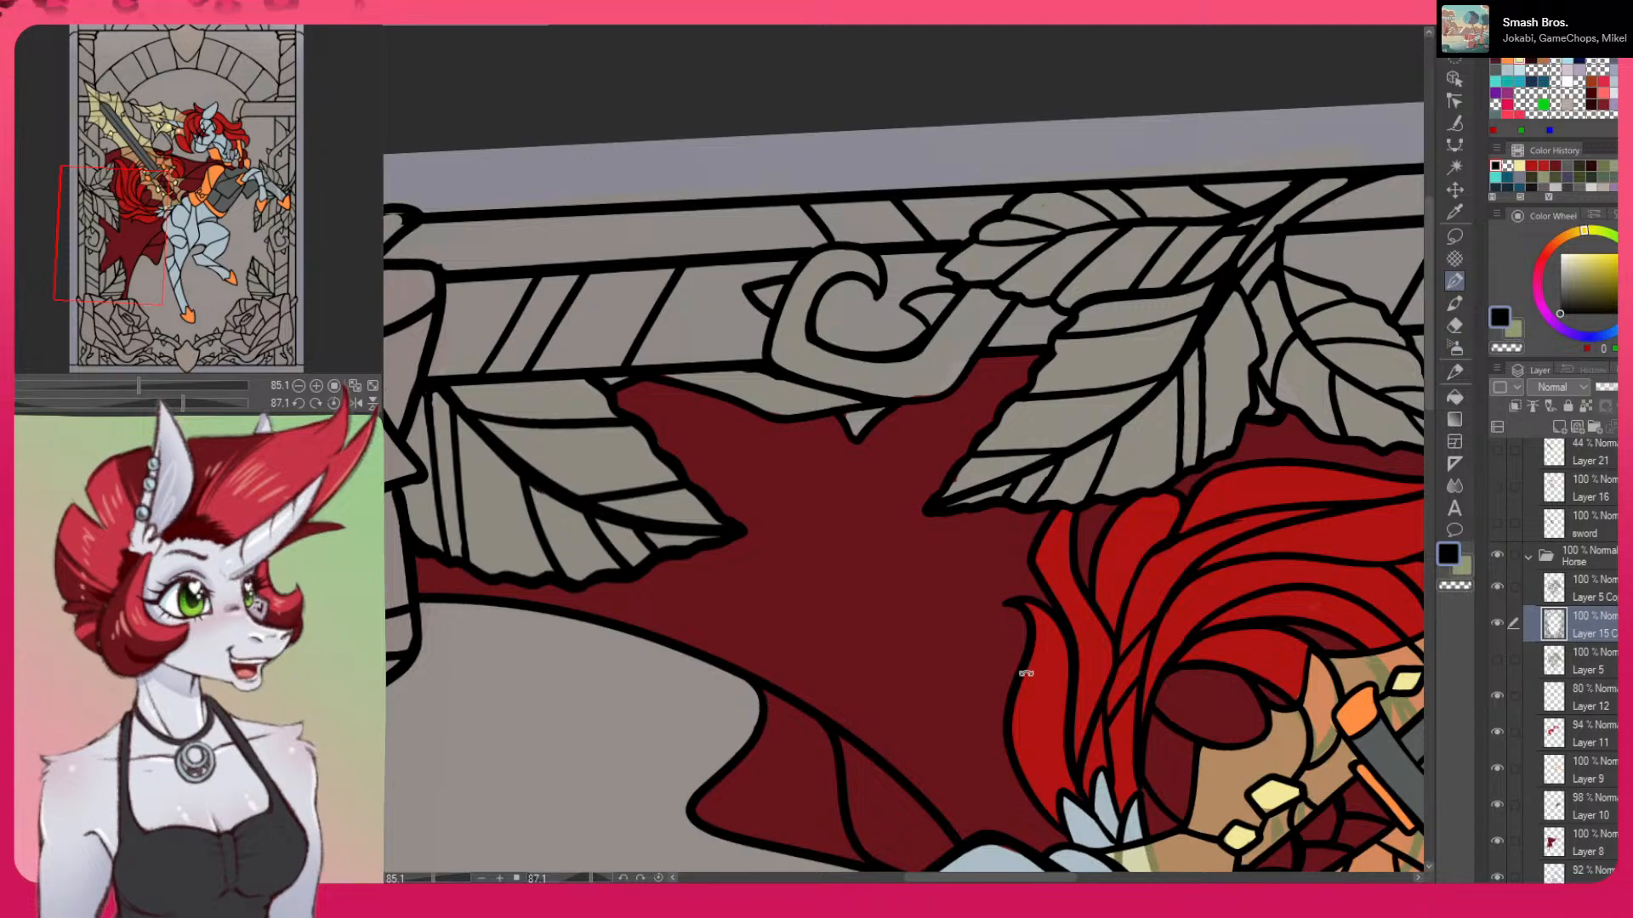
pyautogui.moveTo(1021, 663); pyautogui.dragTo(1172, 242)
pyautogui.scroll(-2, 1097, 604)
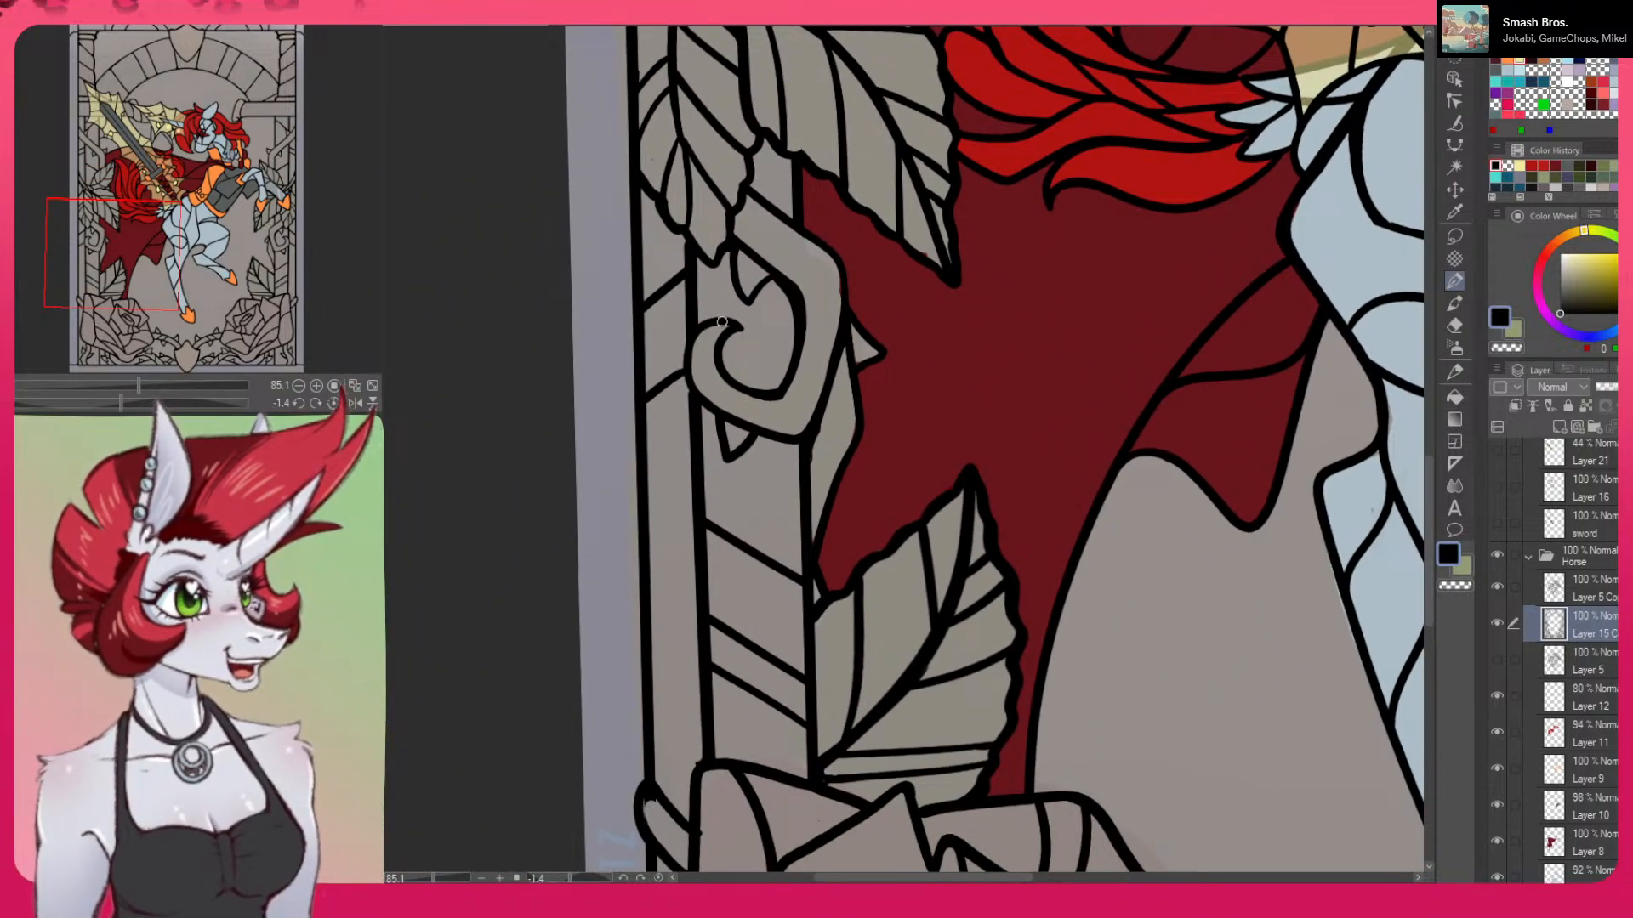
pyautogui.press('c')
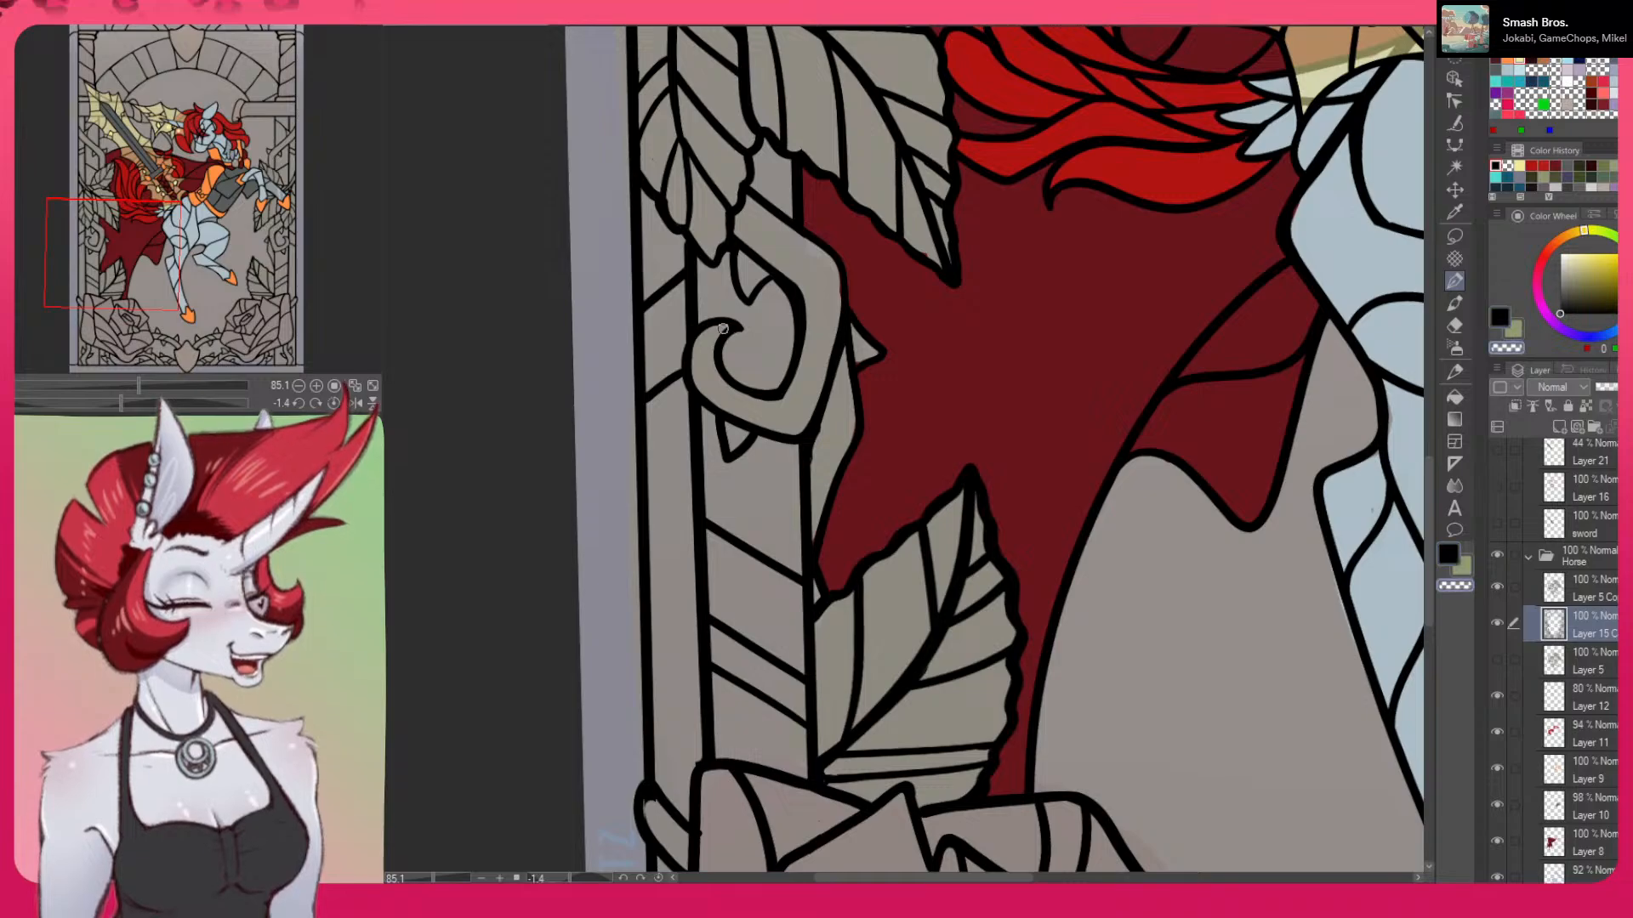
pyautogui.moveTo(696, 345); pyautogui.dragTo(710, 392)
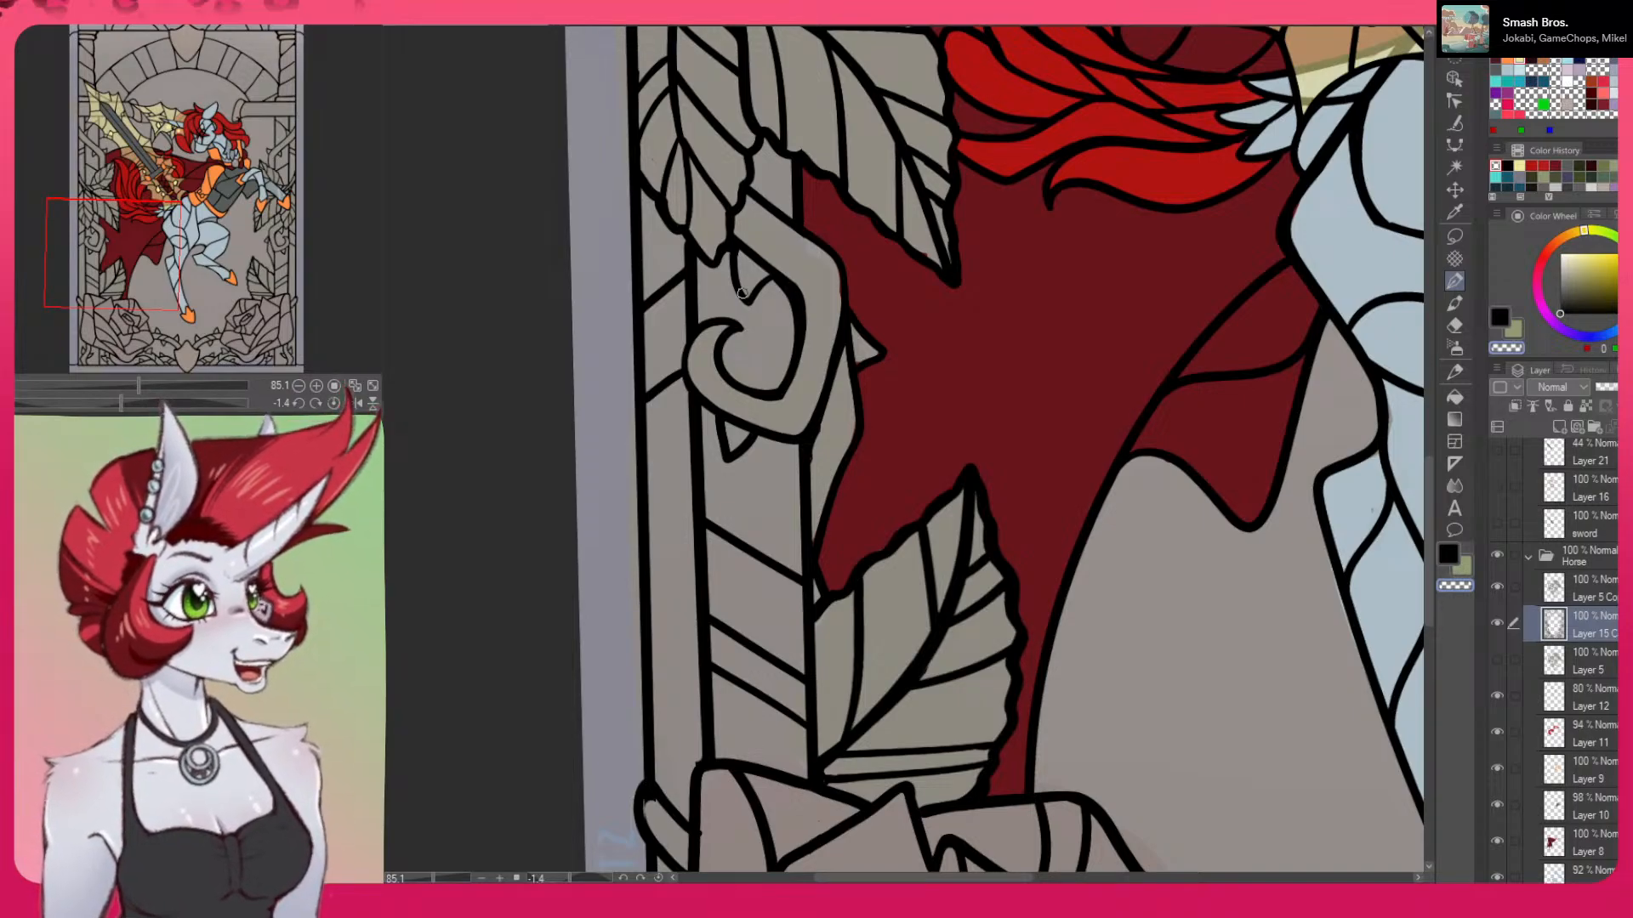
# Refine the edge and tip of the leaf beneath the raised front hooves on the Layer 15 copy, alternating black and transparent colour
pyautogui.click(373, 387)
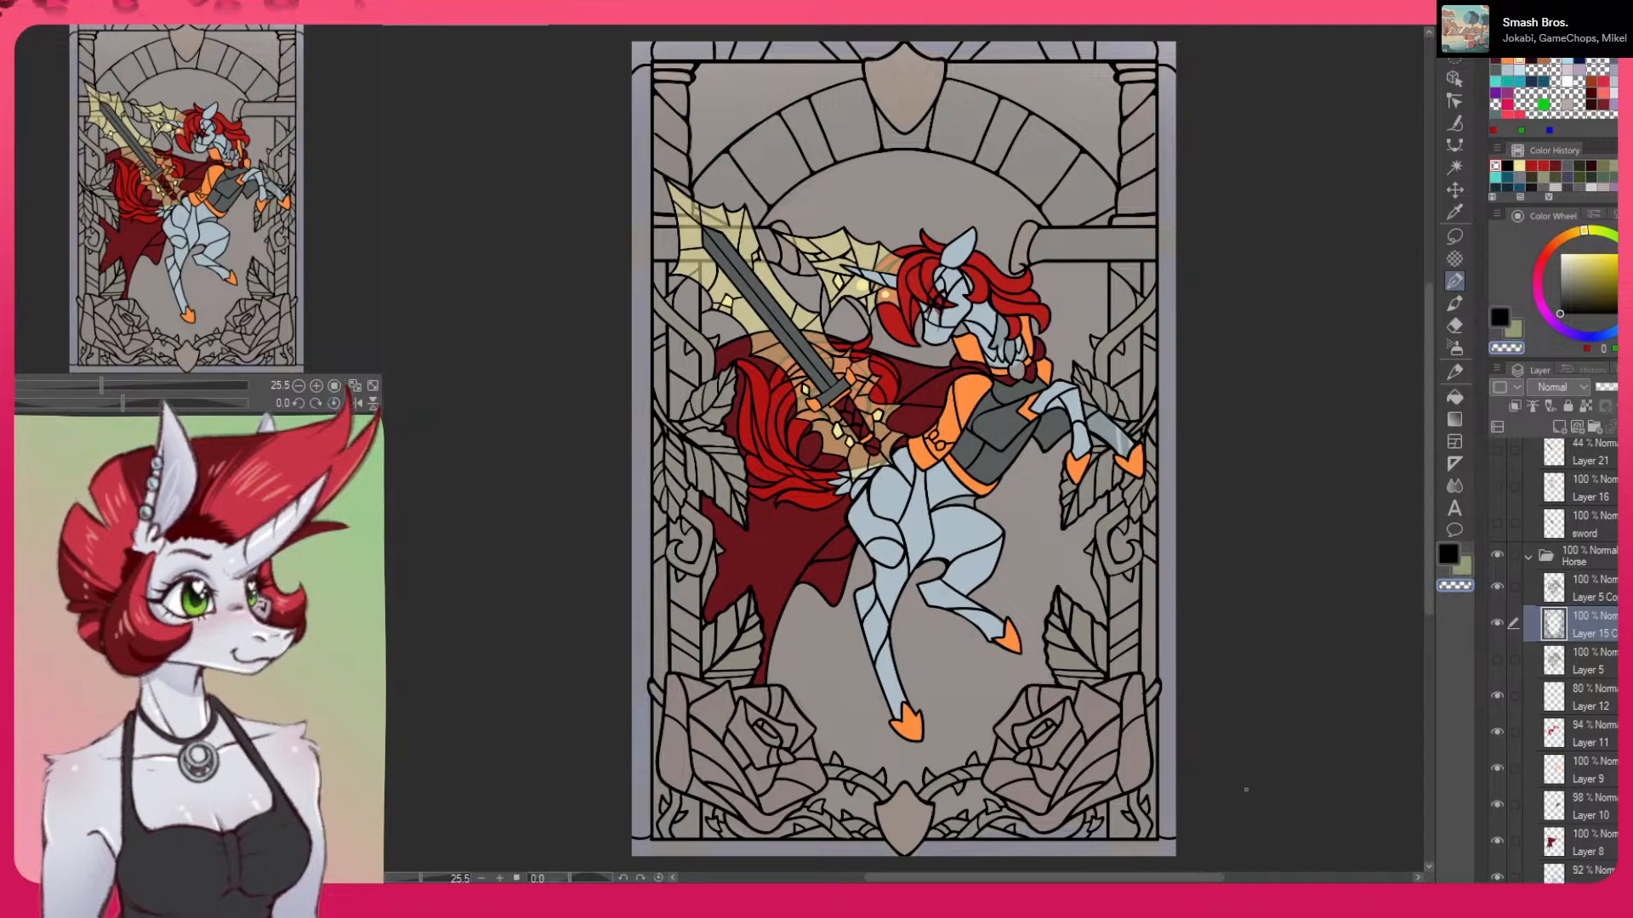
pyautogui.moveTo(1272, 751); pyautogui.dragTo(1238, 683)
pyautogui.scroll(2, 1195, 630)
pyautogui.moveTo(1198, 621); pyautogui.dragTo(1218, 680)
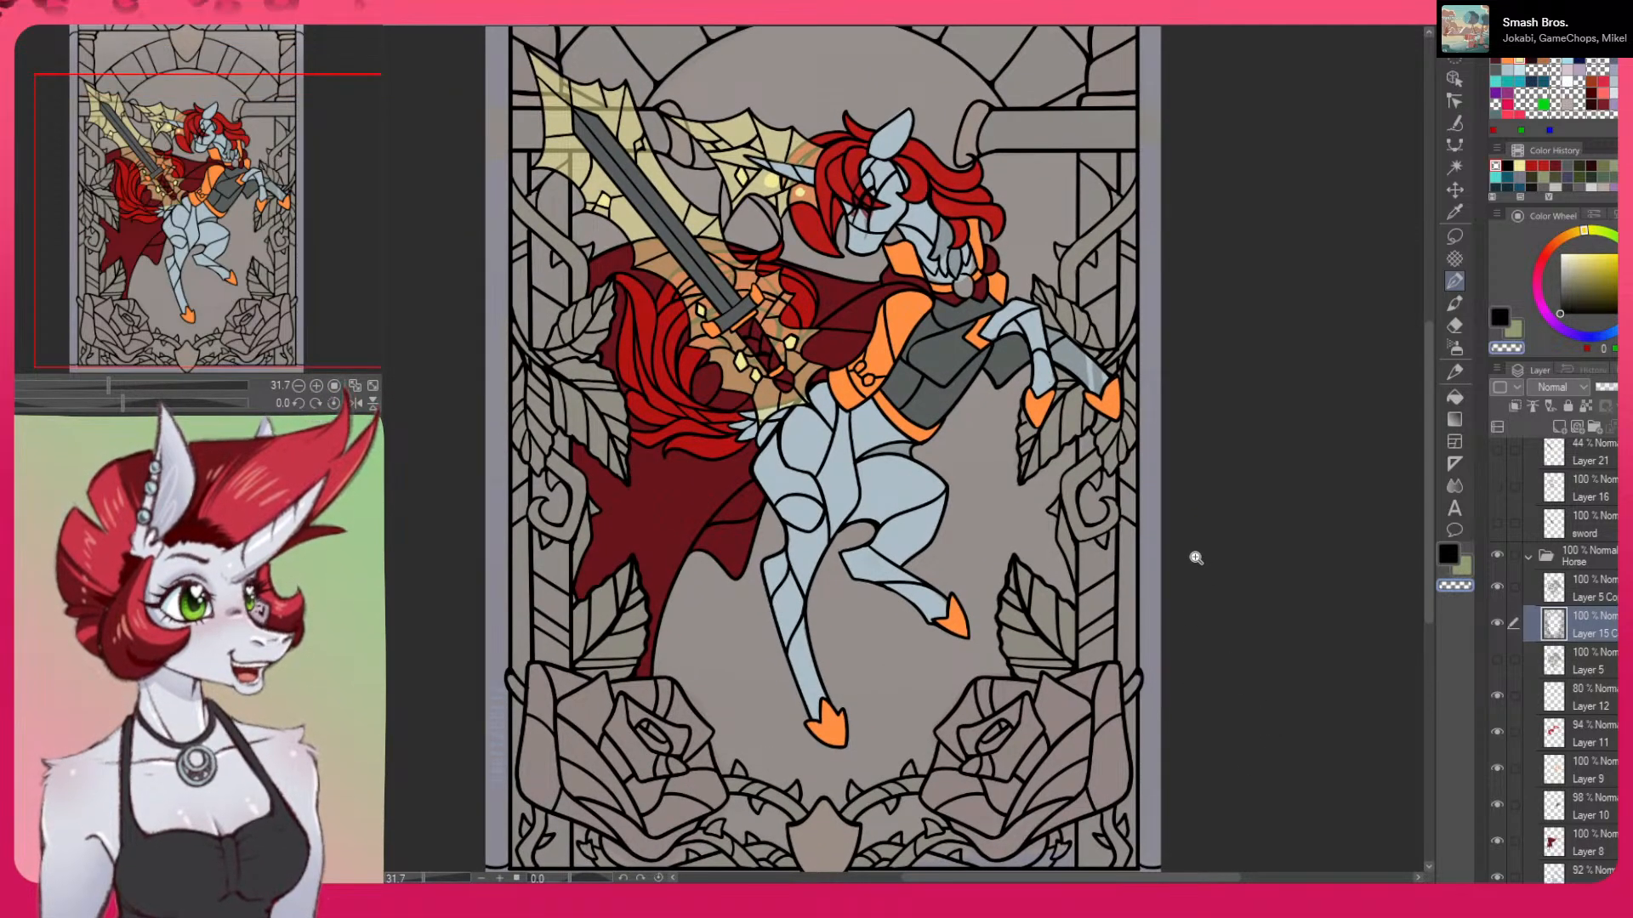
pyautogui.scroll(6, 1233, 557)
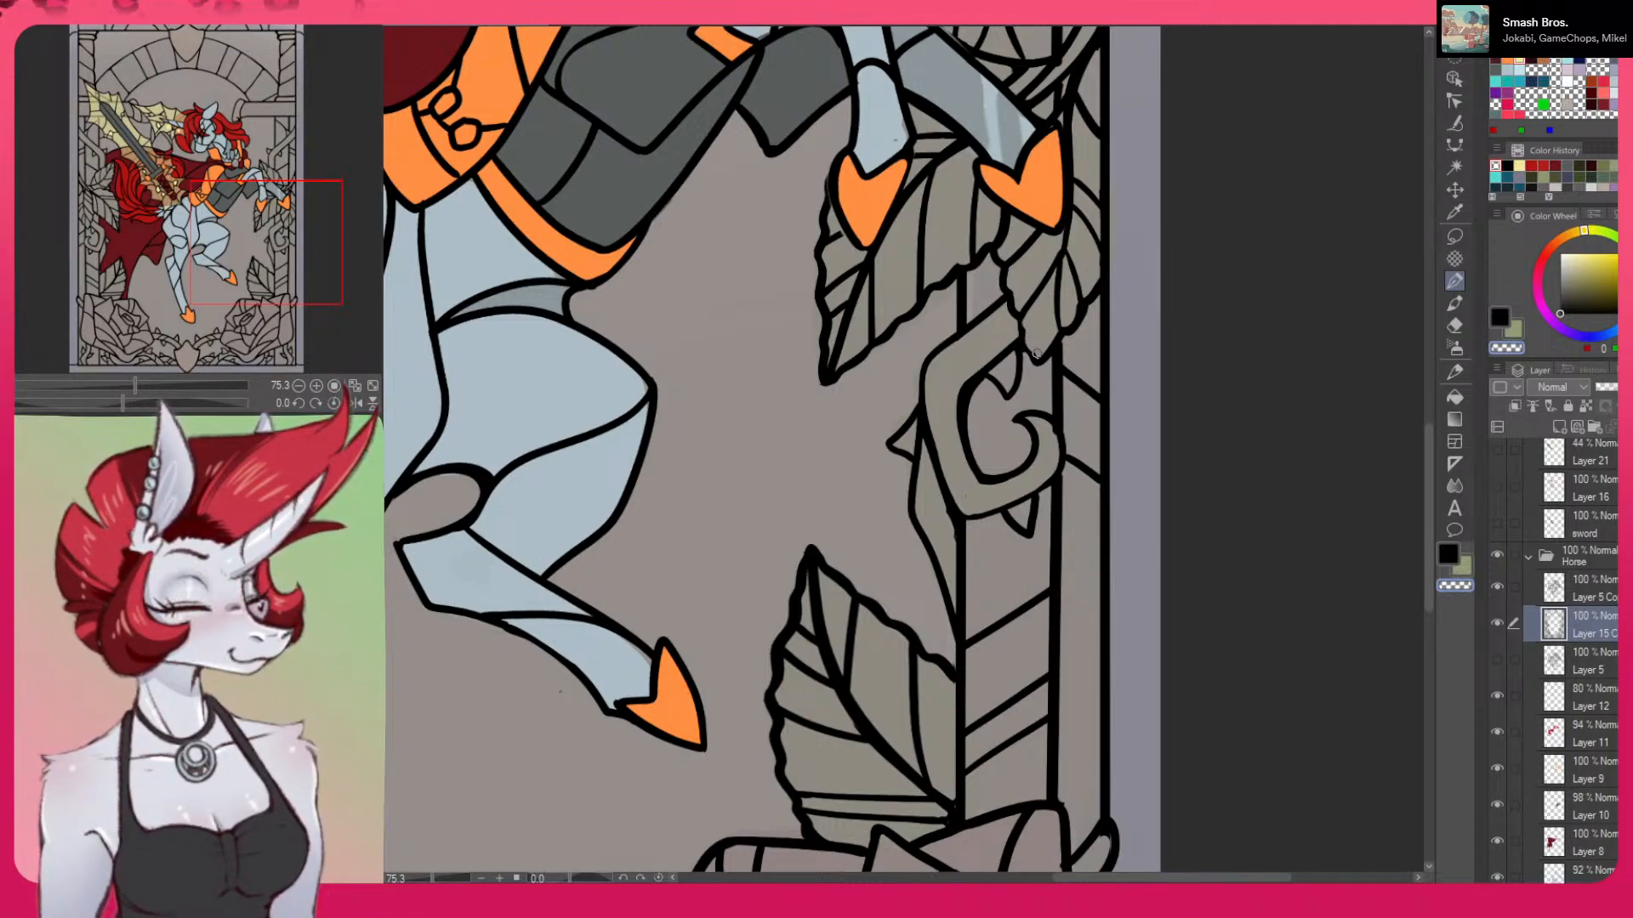
pyautogui.click(1450, 554)
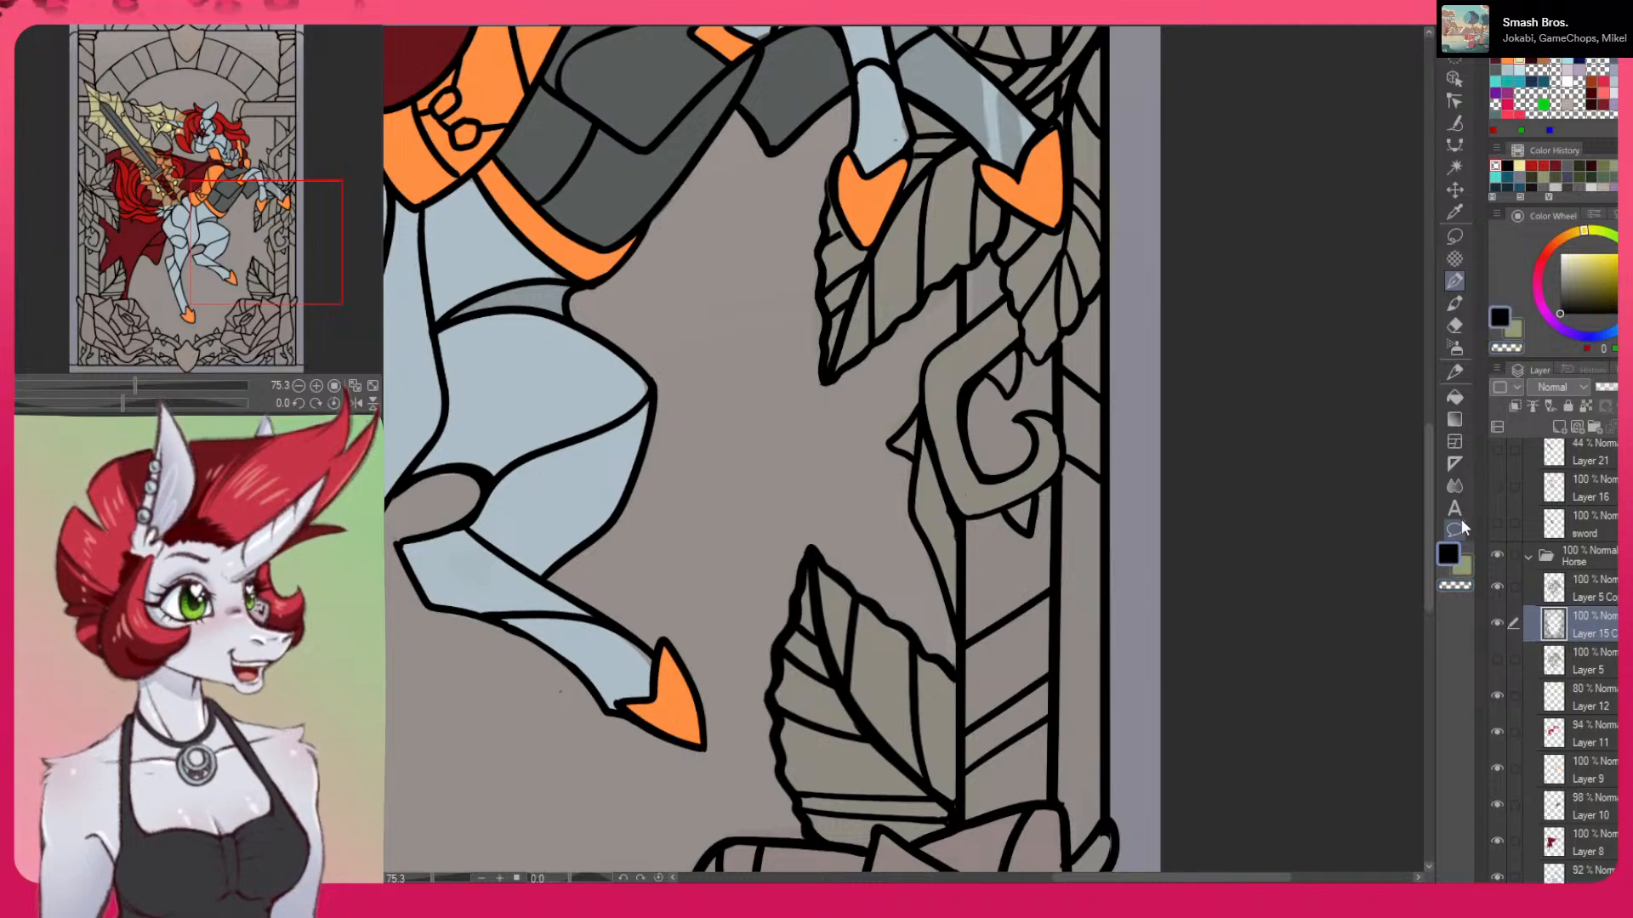
pyautogui.moveTo(825, 242); pyautogui.dragTo(848, 229)
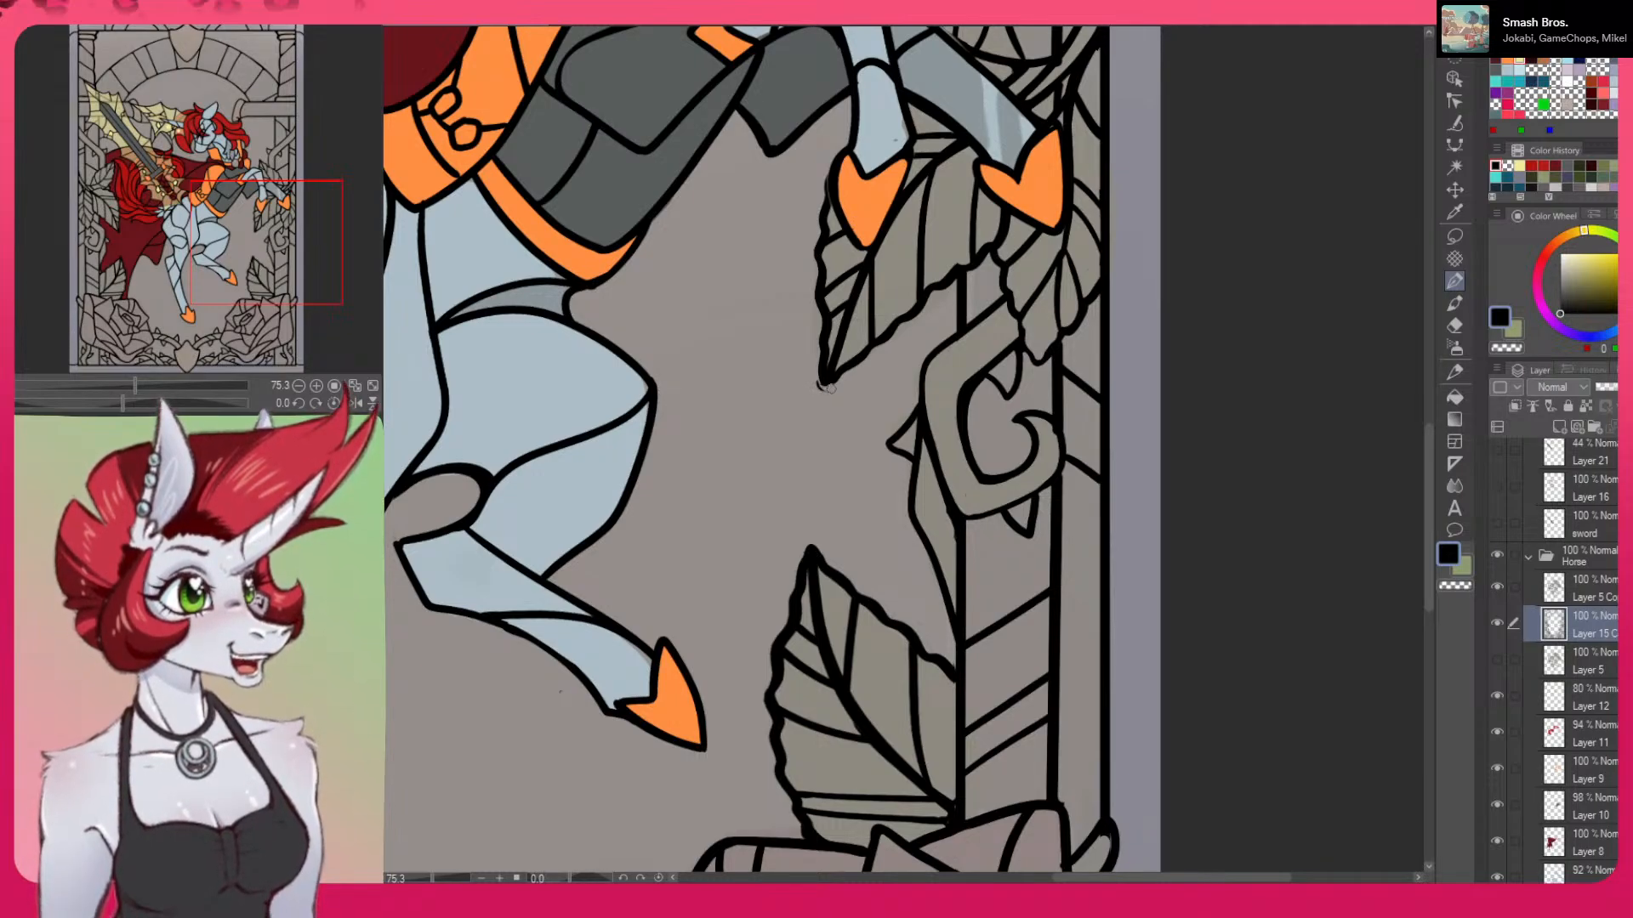
pyautogui.press('c')
pyautogui.moveTo(817, 385); pyautogui.dragTo(830, 388)
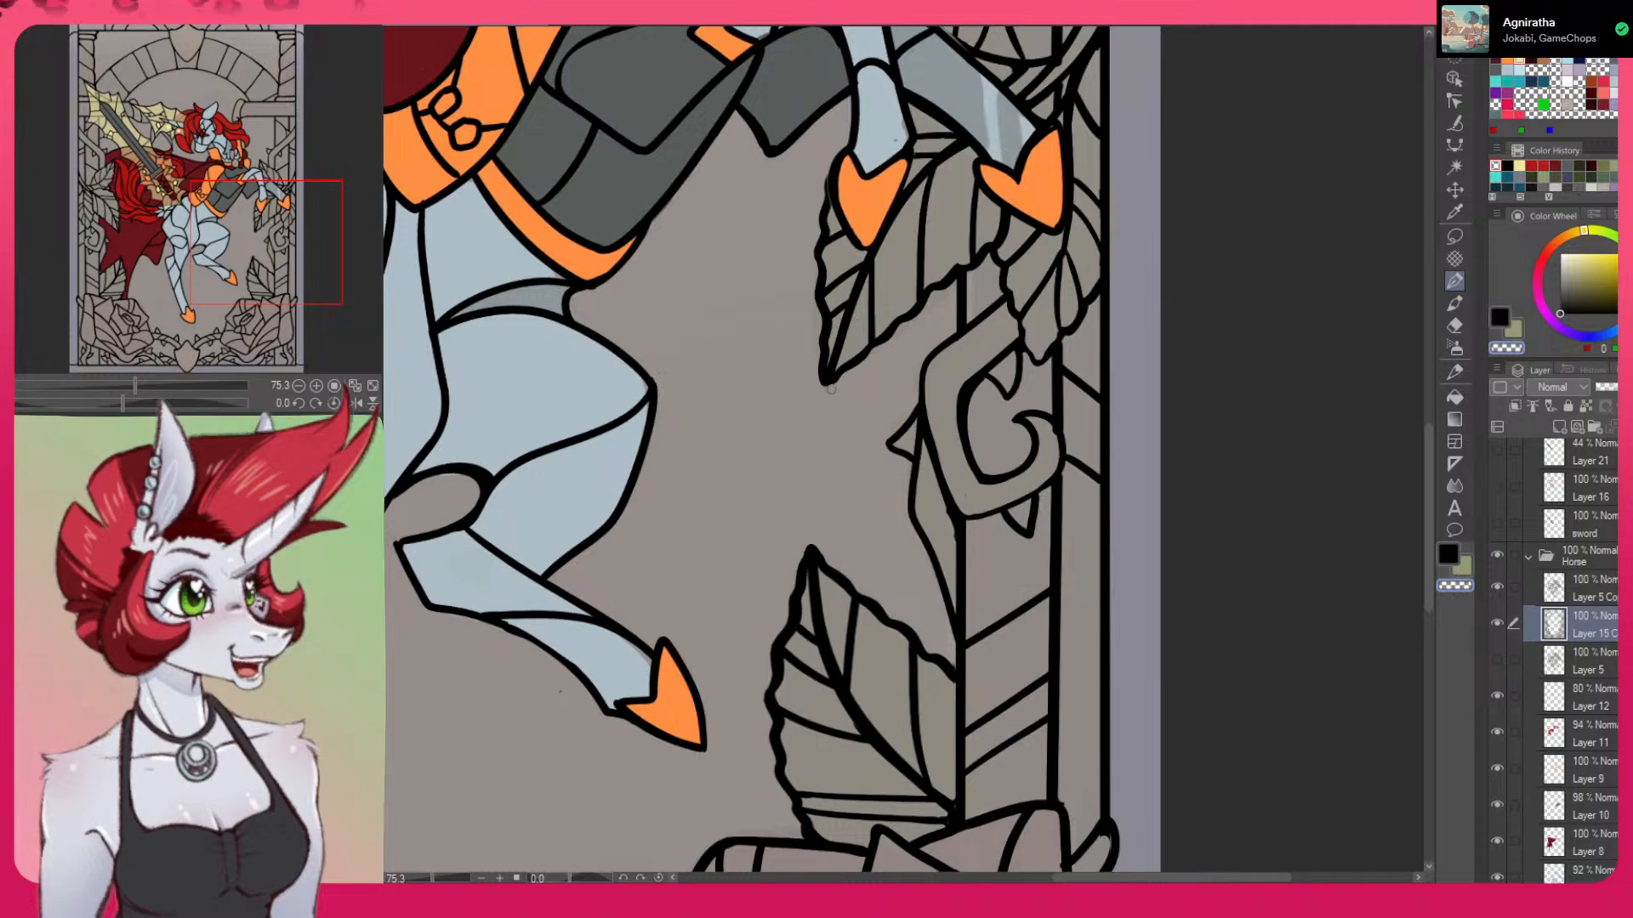
pyautogui.press('c')
pyautogui.moveTo(823, 384); pyautogui.dragTo(844, 365)
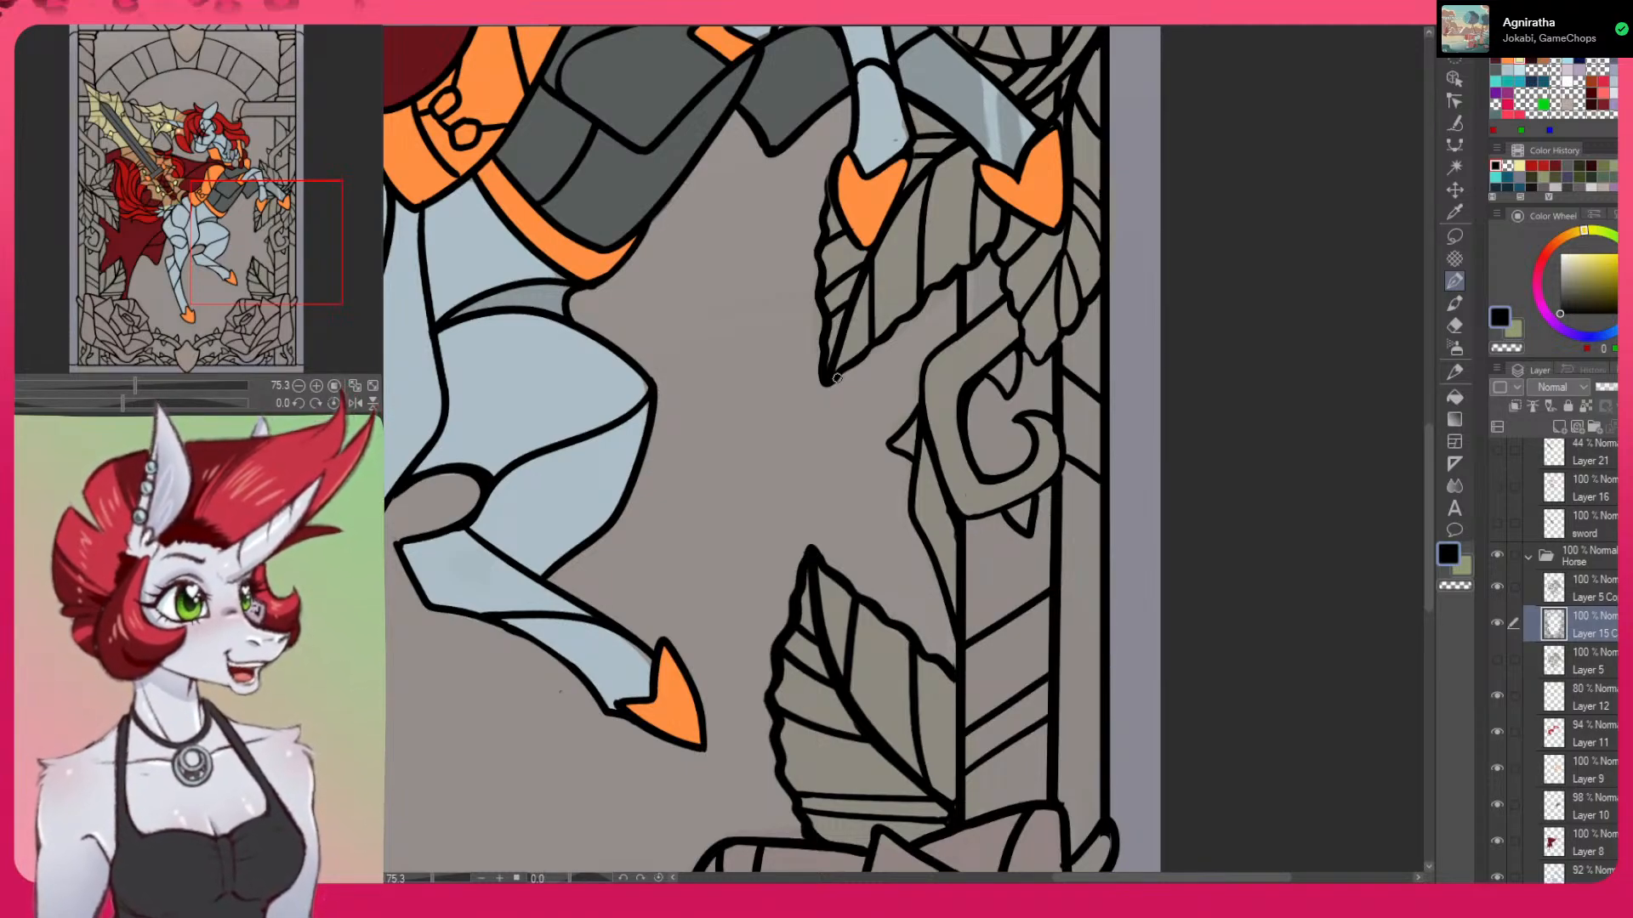
# Clean up the curled ornament on the column below the raised front hooves, alternating transparent colour and black on the Layer 15 copy
pyautogui.press('c')
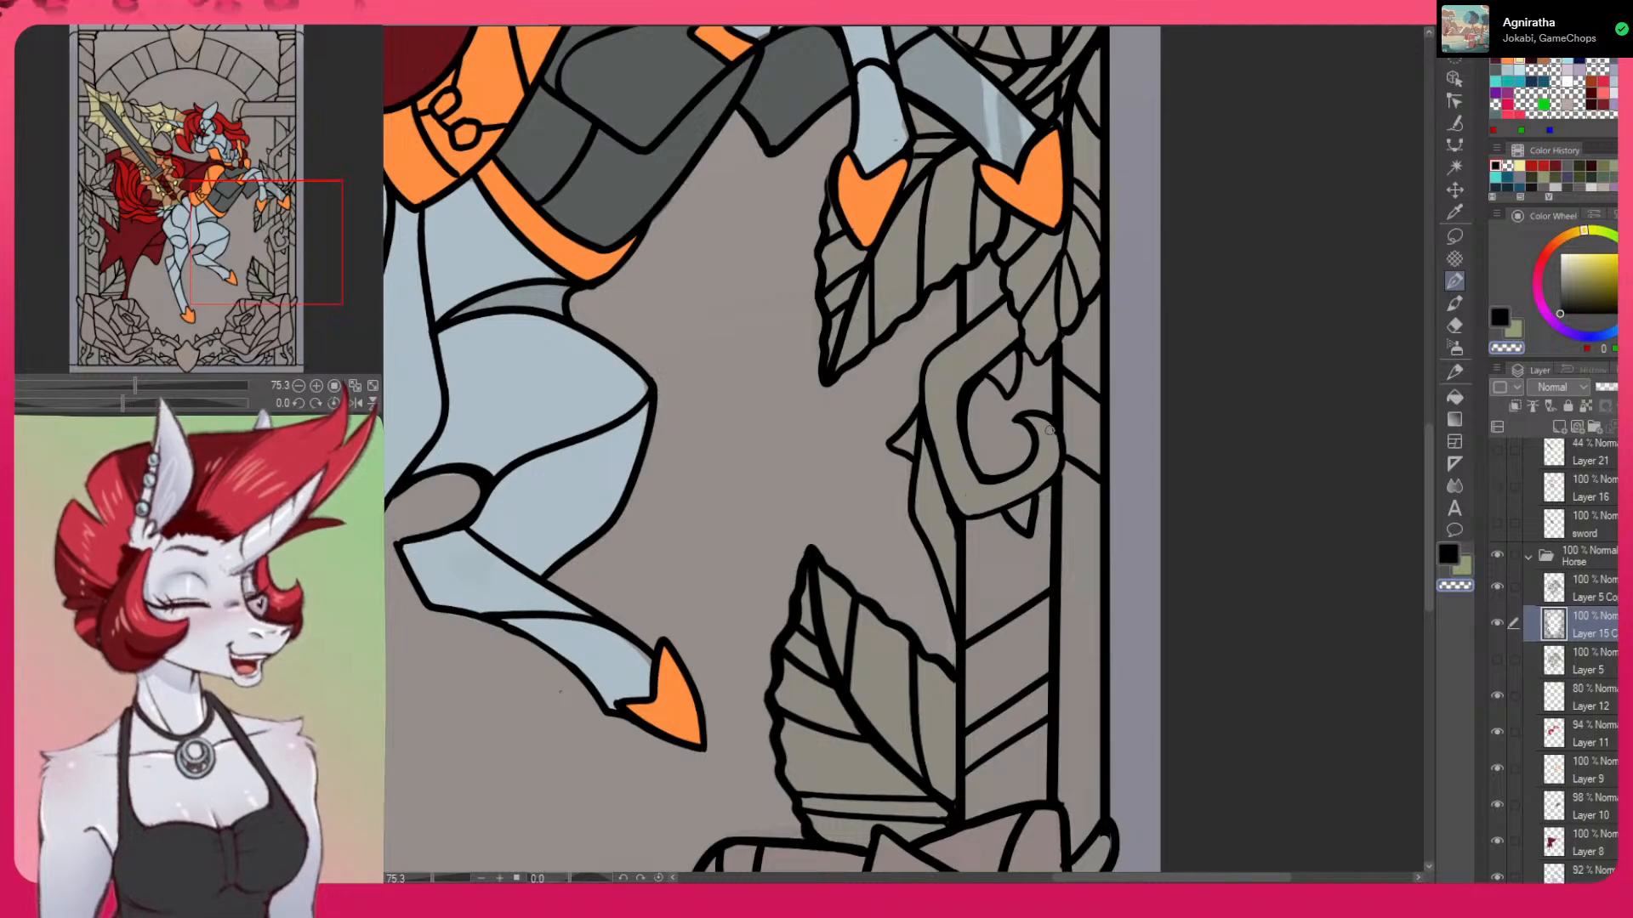
pyautogui.moveTo(1054, 446); pyautogui.dragTo(1051, 429)
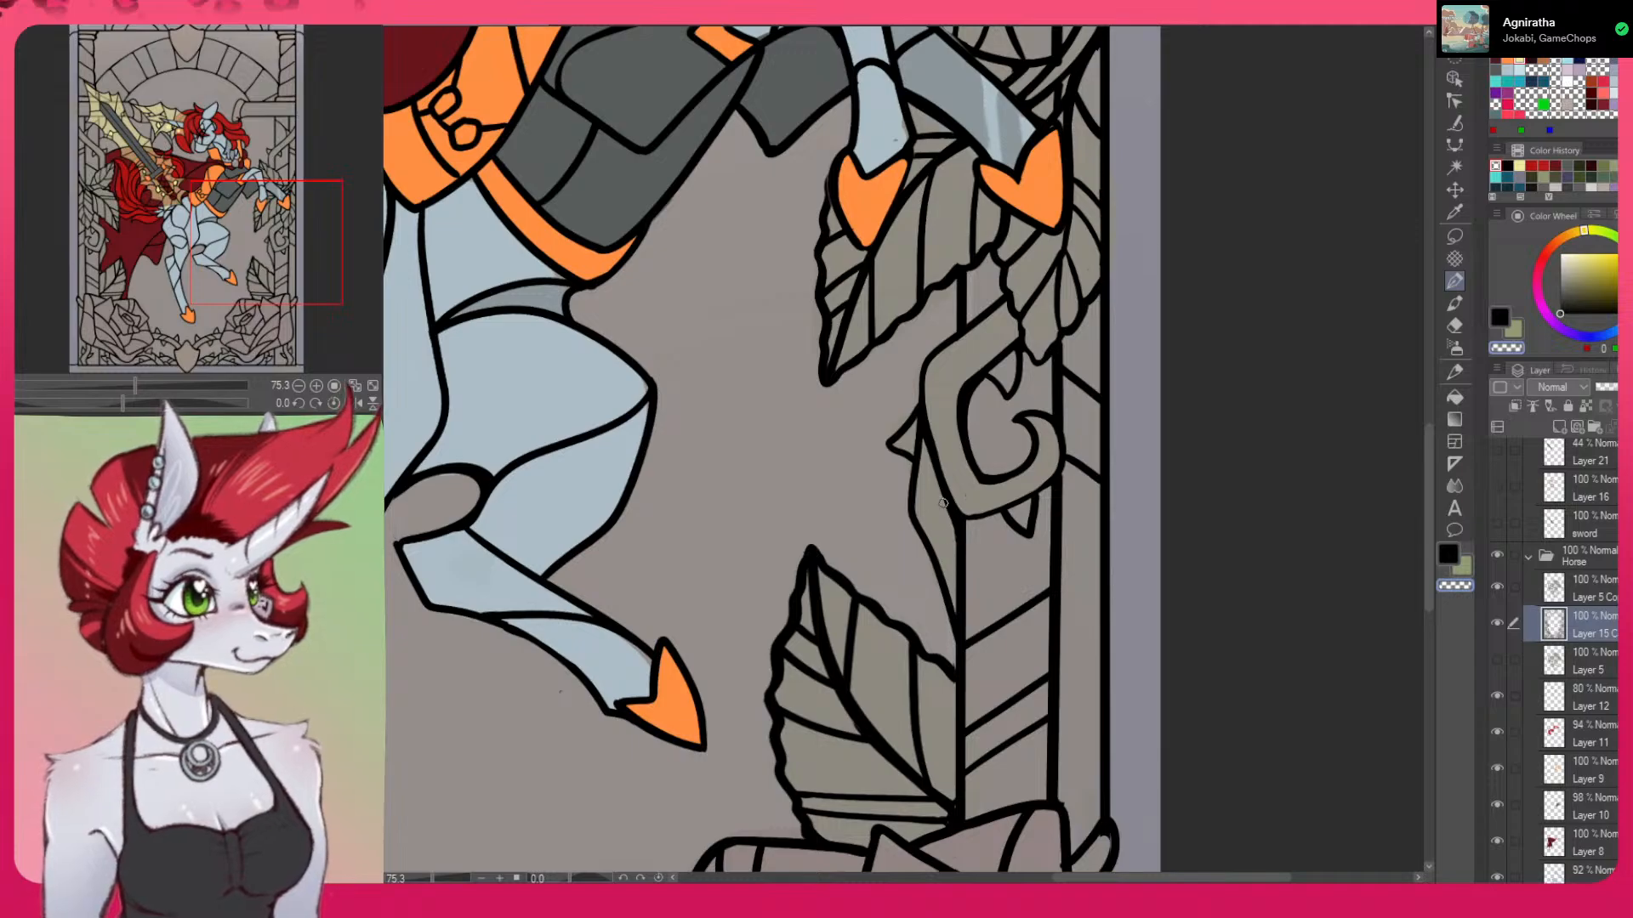
pyautogui.scroll(-3, 964, 491)
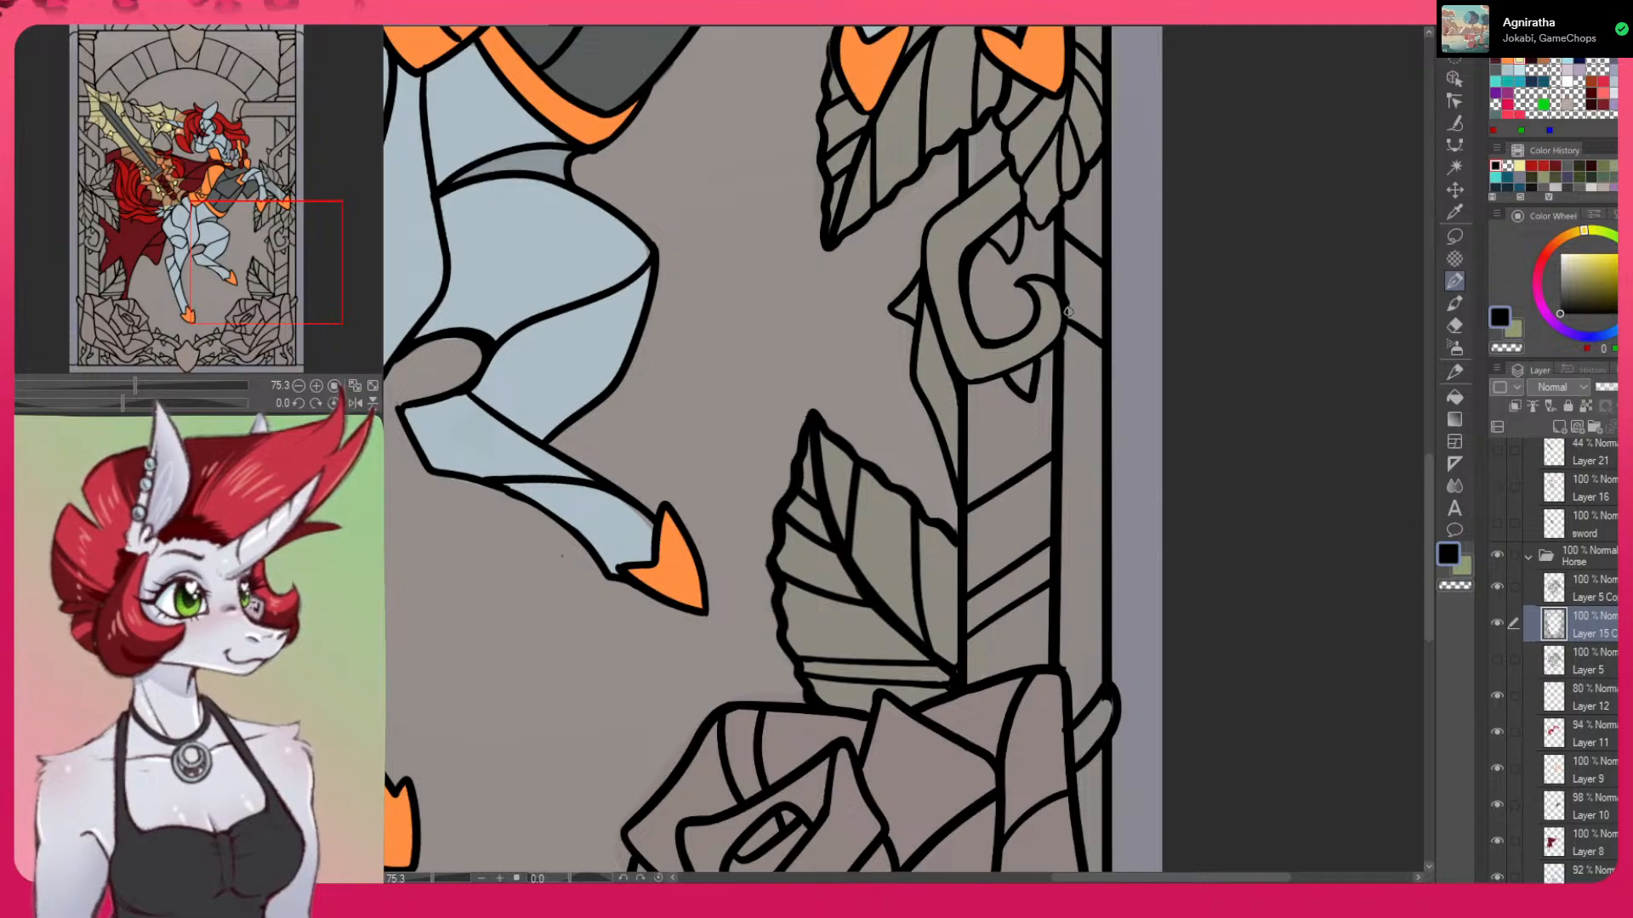
pyautogui.press('c')
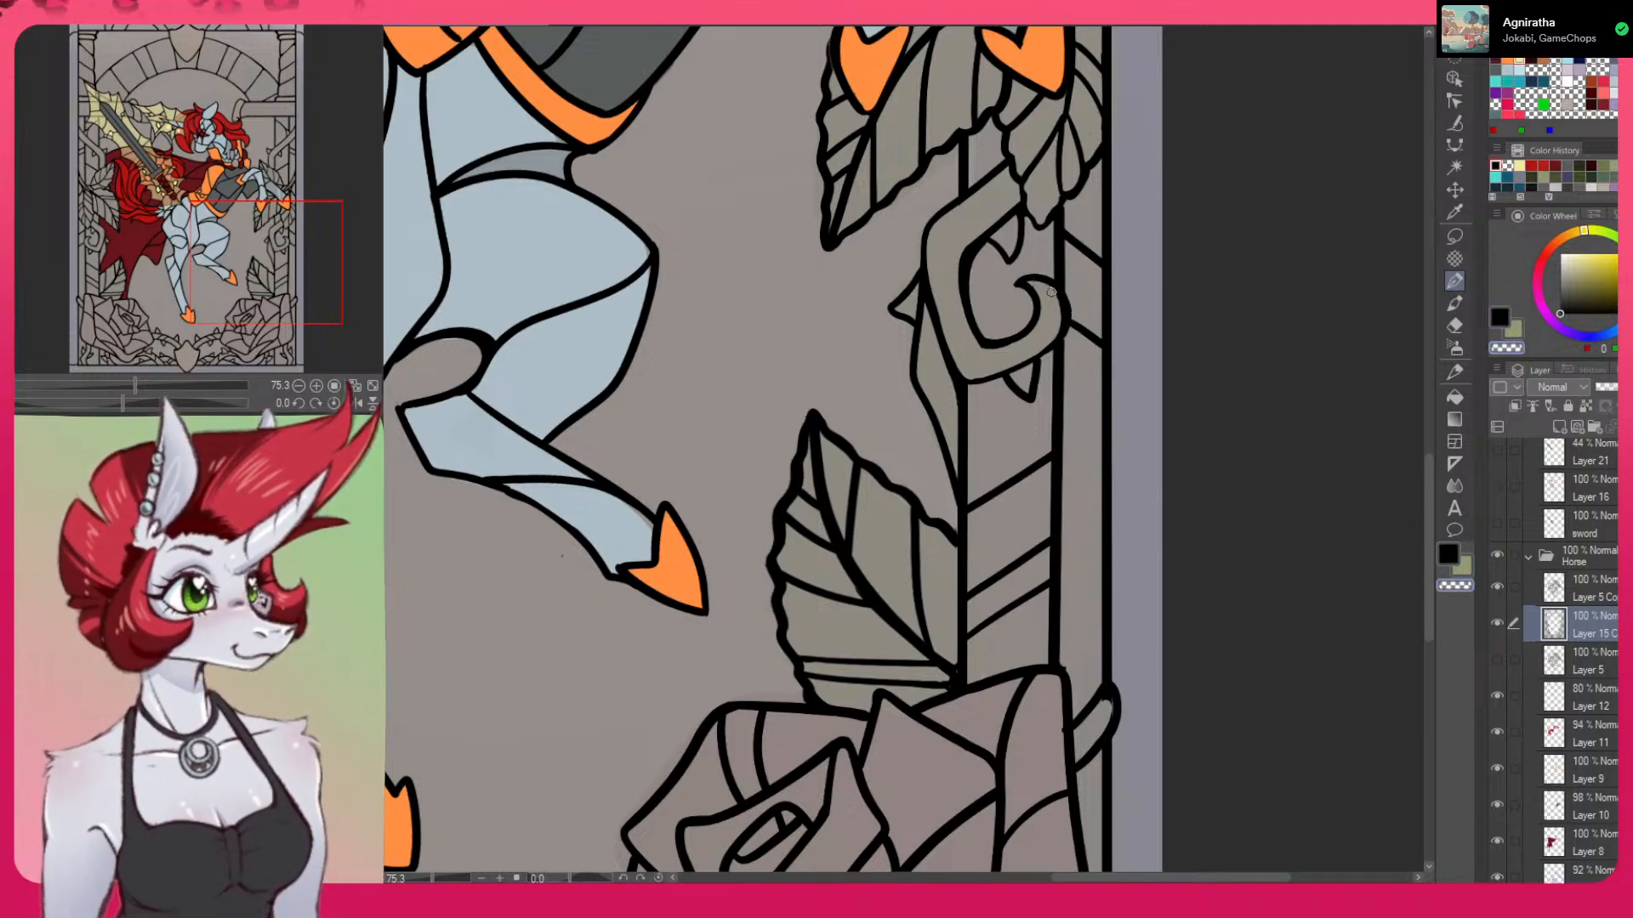
pyautogui.moveTo(1051, 338); pyautogui.dragTo(1029, 332)
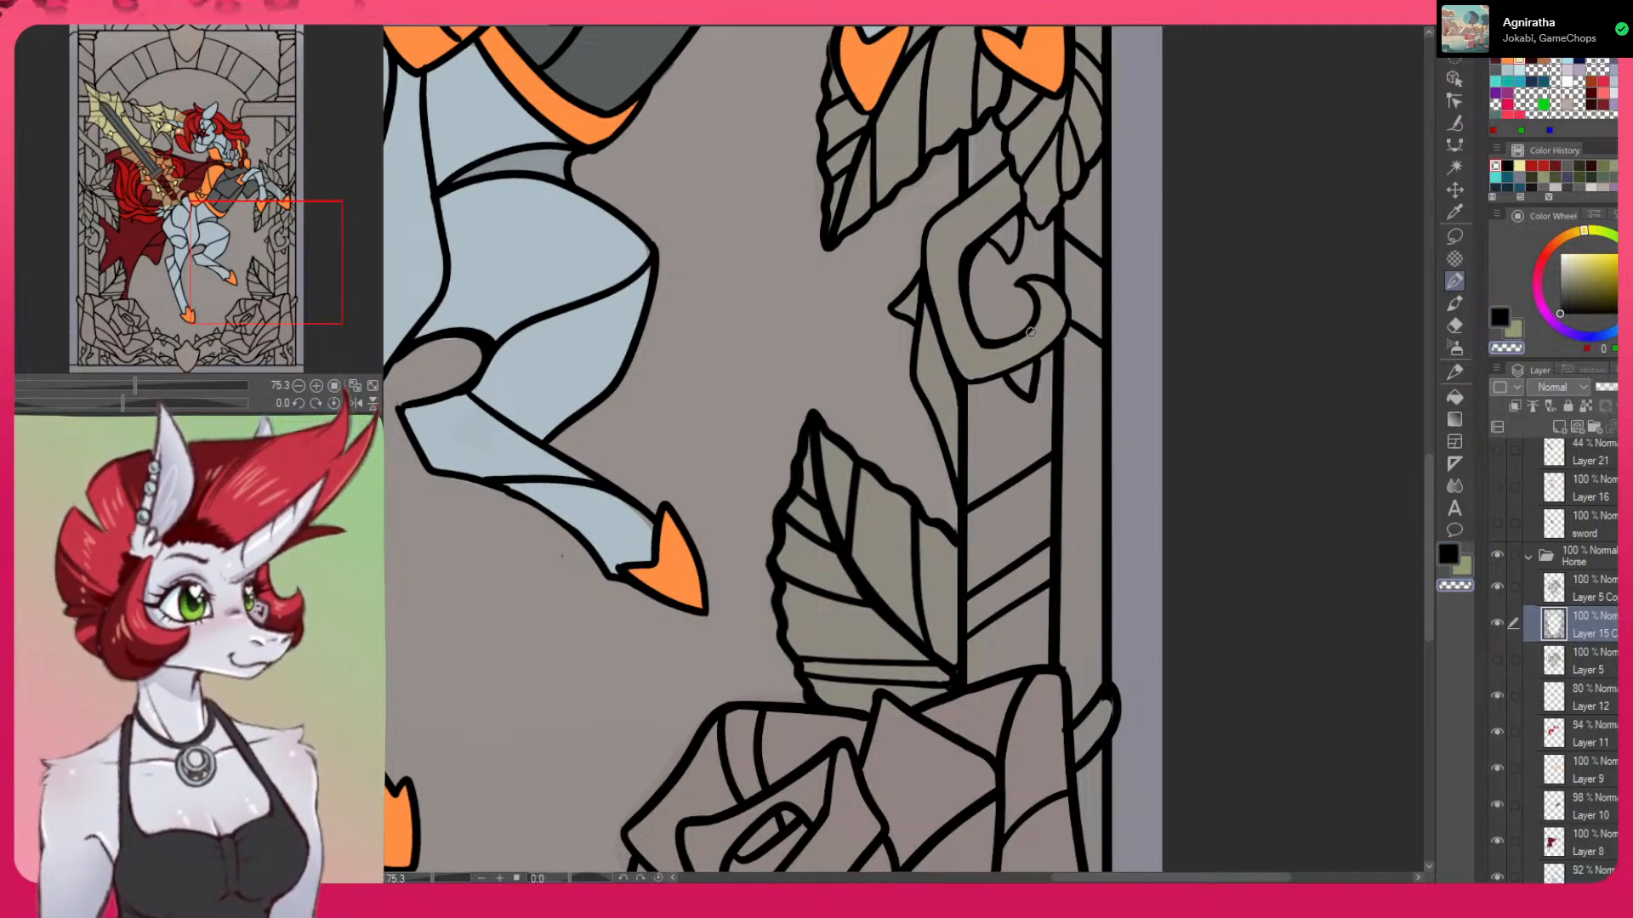
pyautogui.moveTo(947, 216); pyautogui.dragTo(1005, 169)
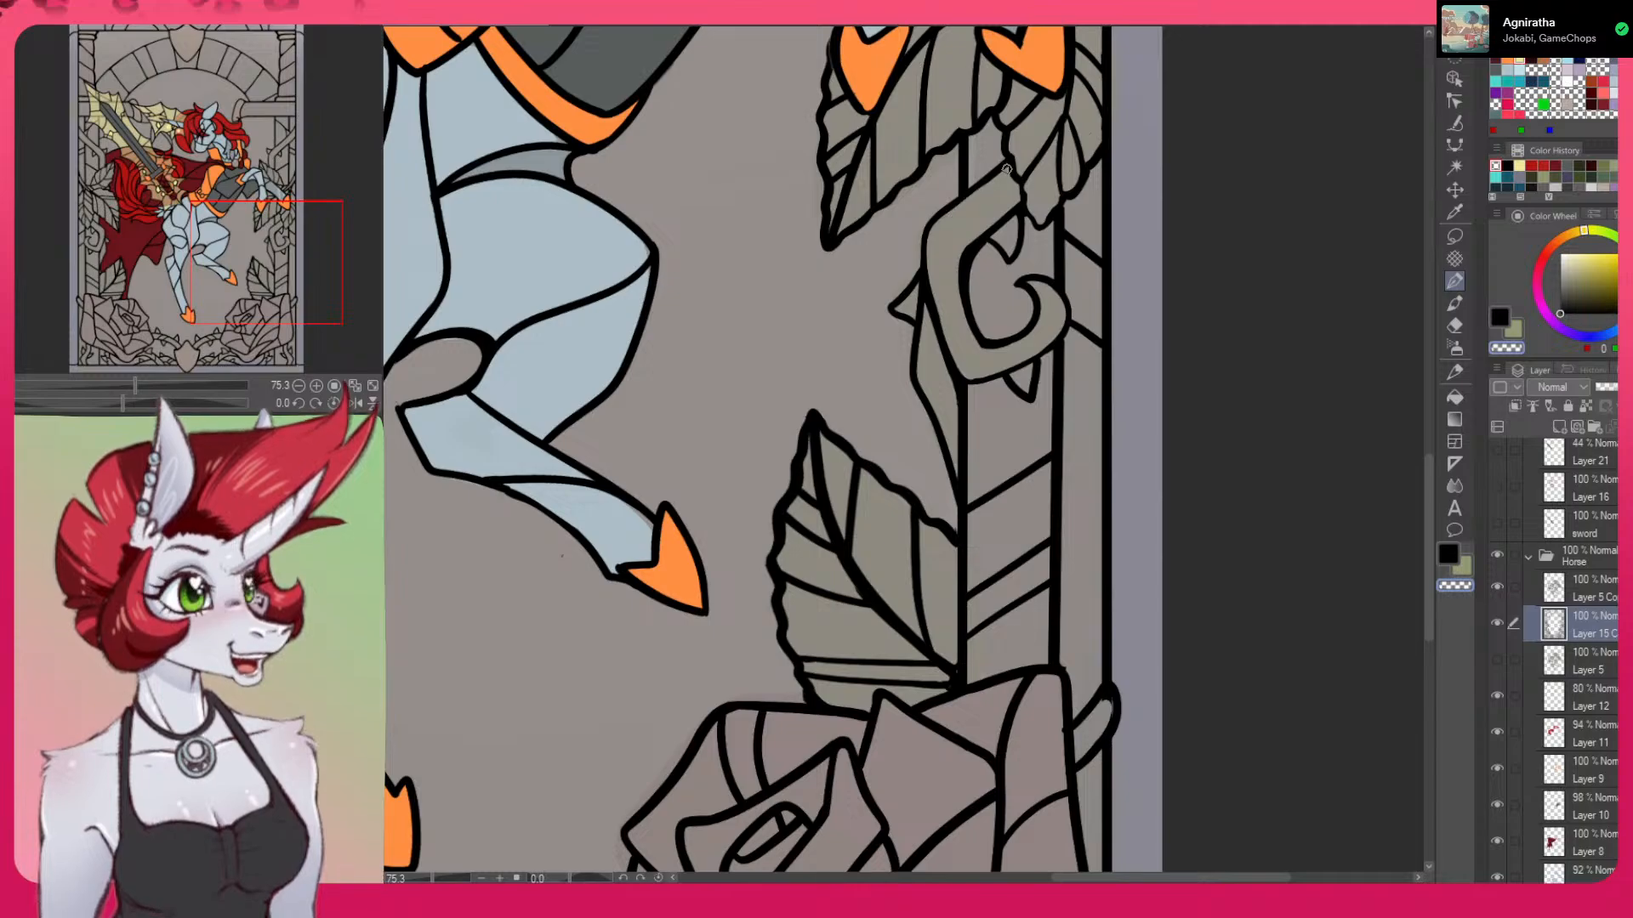
# Clean up the thorny vine crossing the column beneath the stone ledge beside the mane, erasing with transparent colour around its upper thorn
pyautogui.moveTo(1241, 417); pyautogui.dragTo(1203, 660)
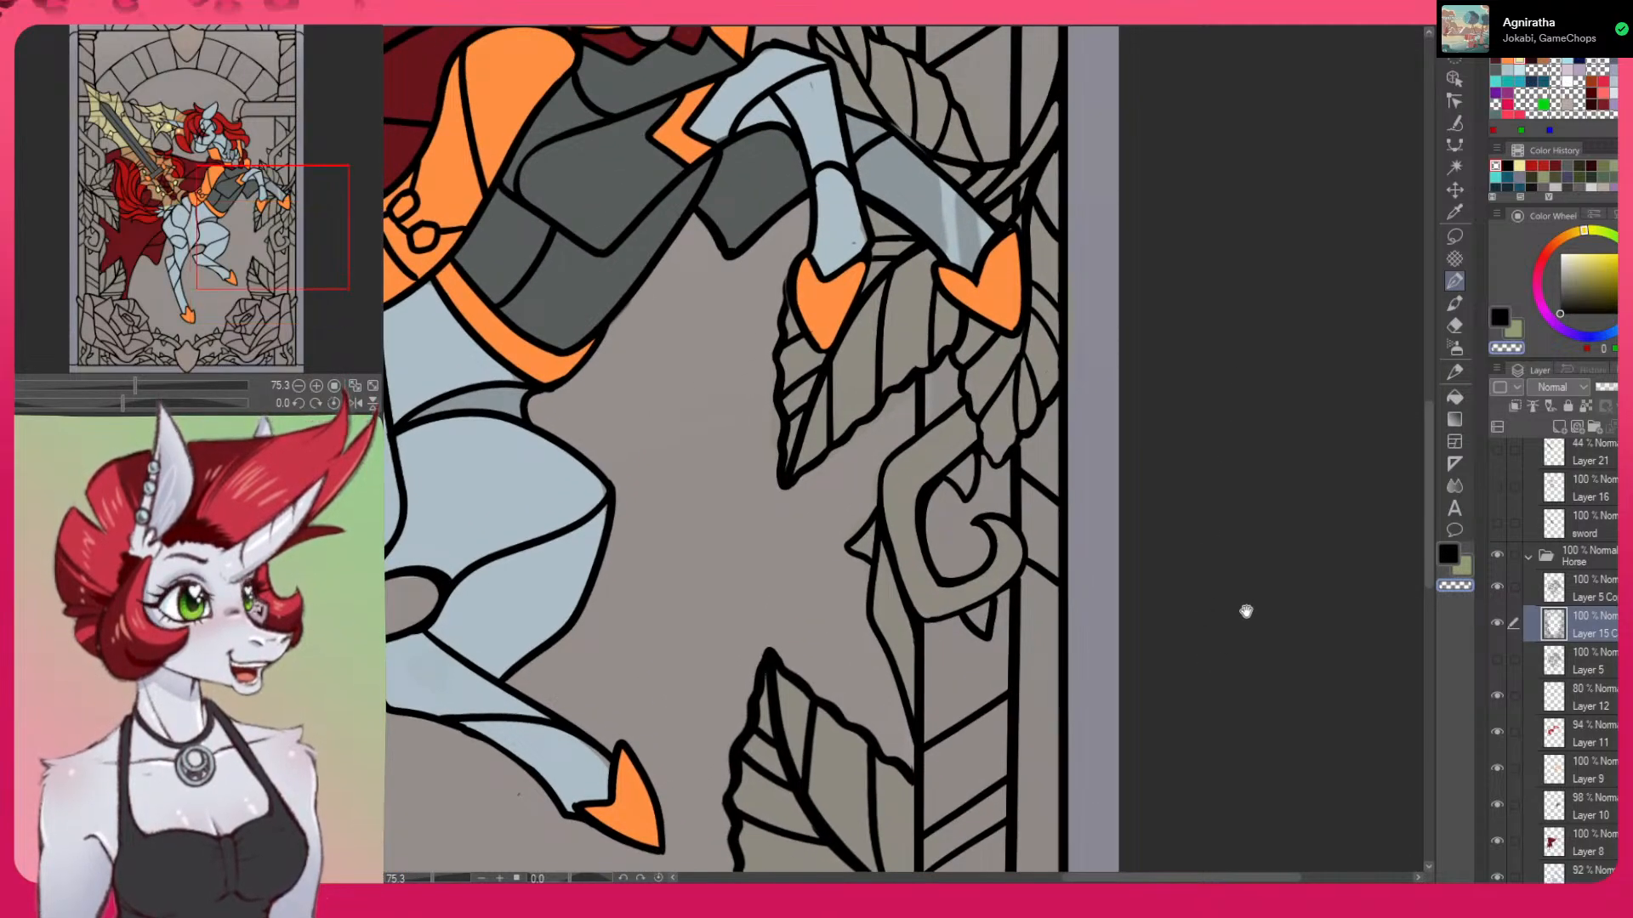
pyautogui.moveTo(1249, 605); pyautogui.dragTo(1213, 681)
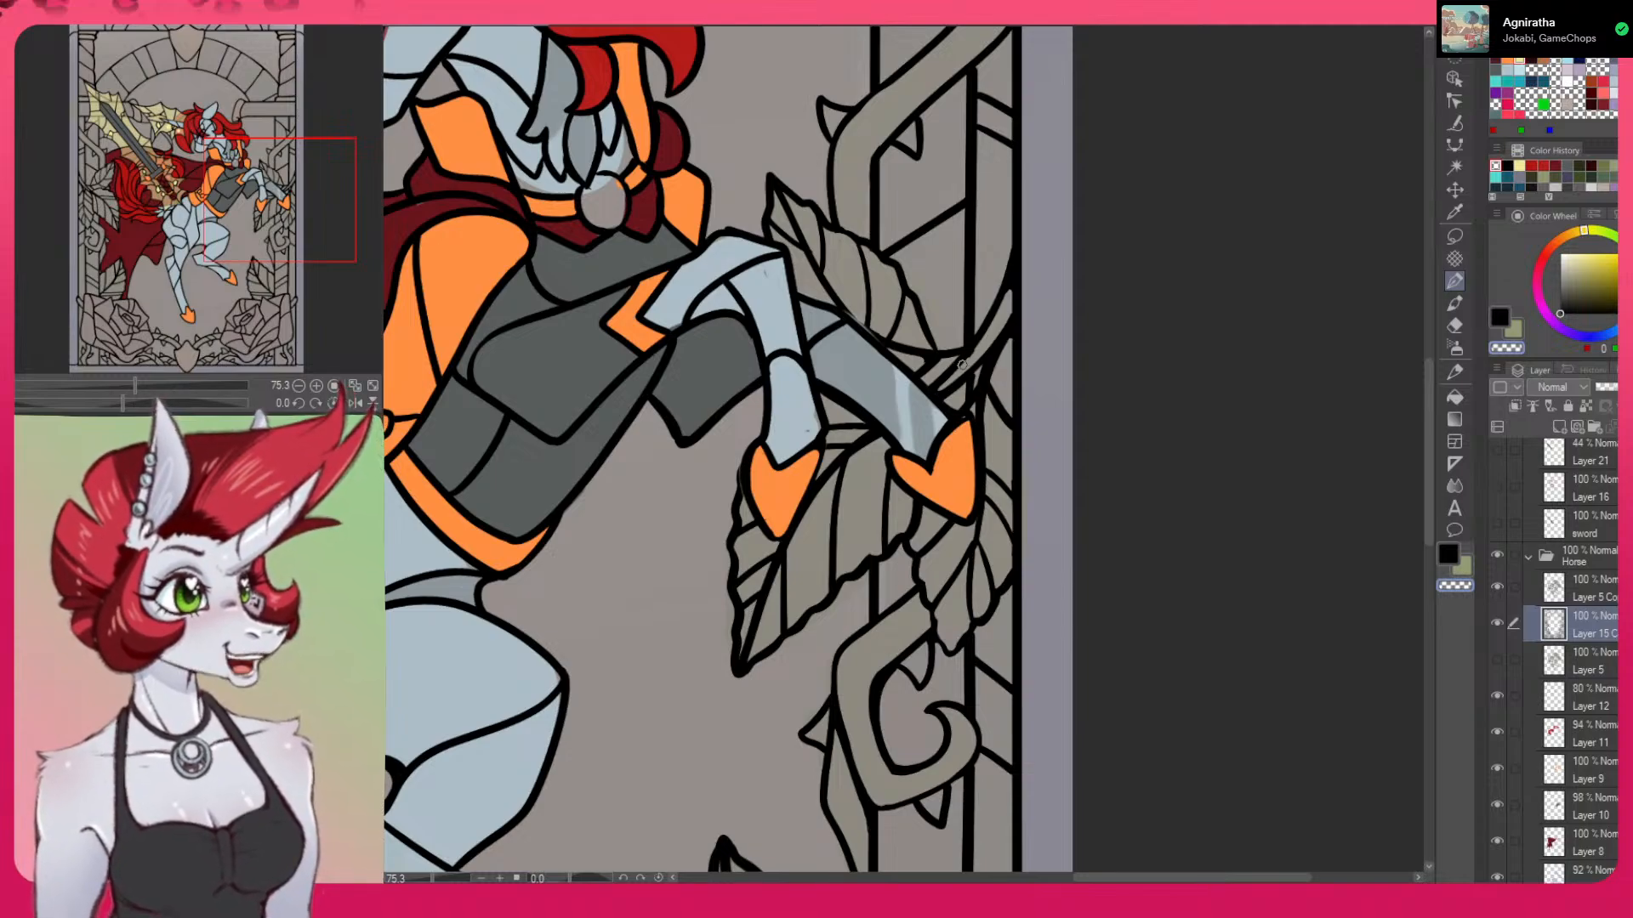
pyautogui.moveTo(999, 314); pyautogui.dragTo(1071, 514)
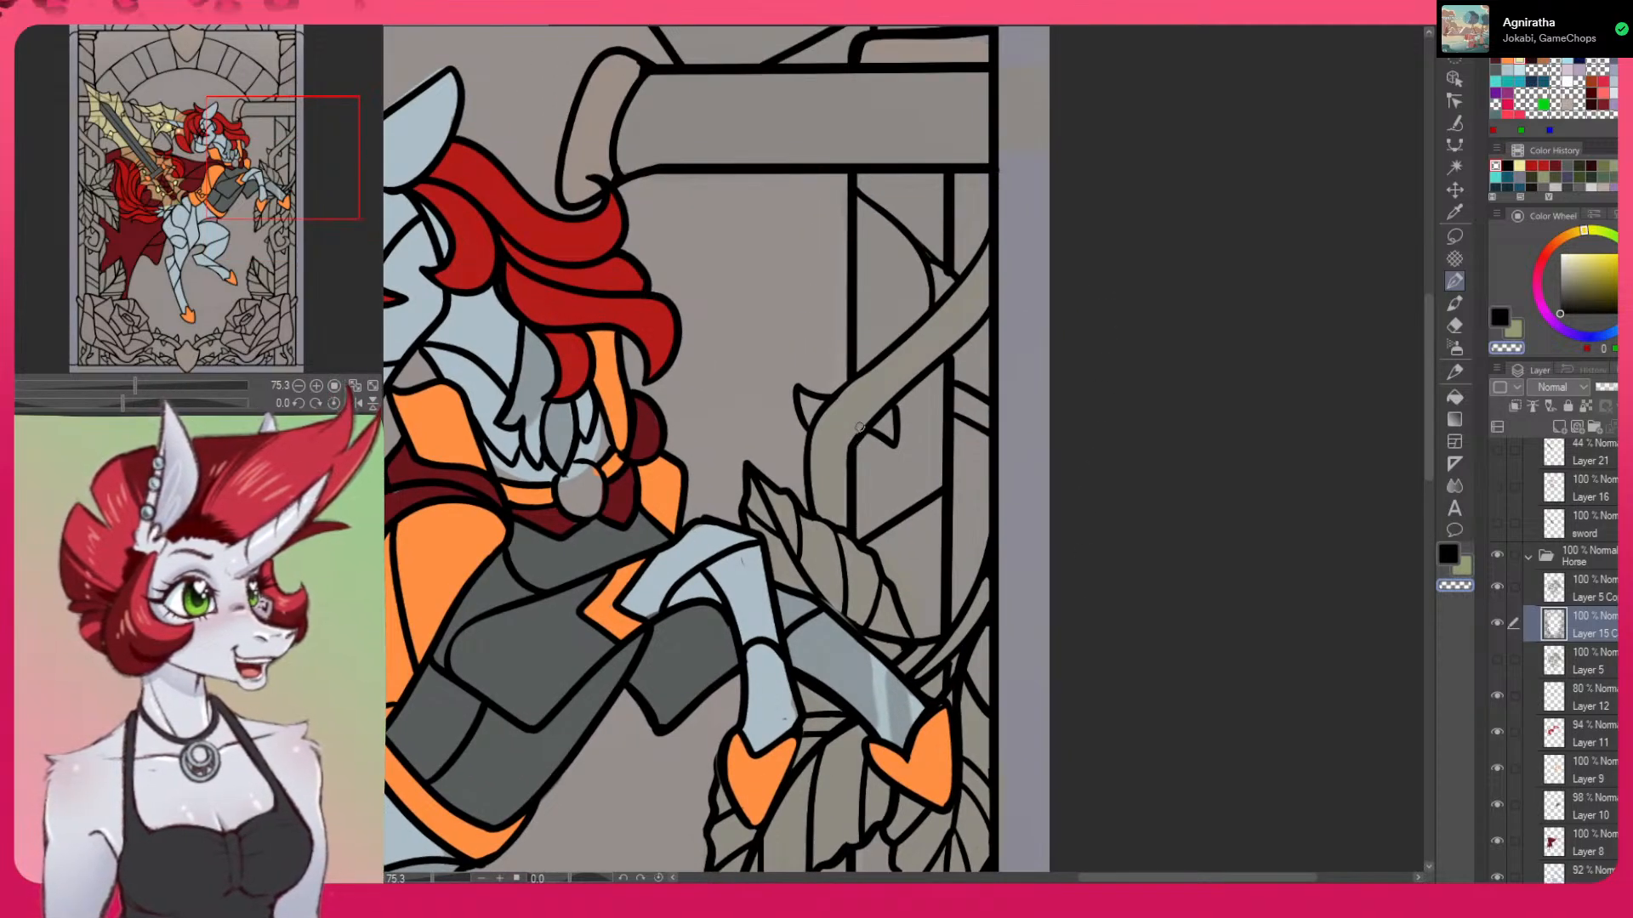
pyautogui.scroll(3, 837, 485)
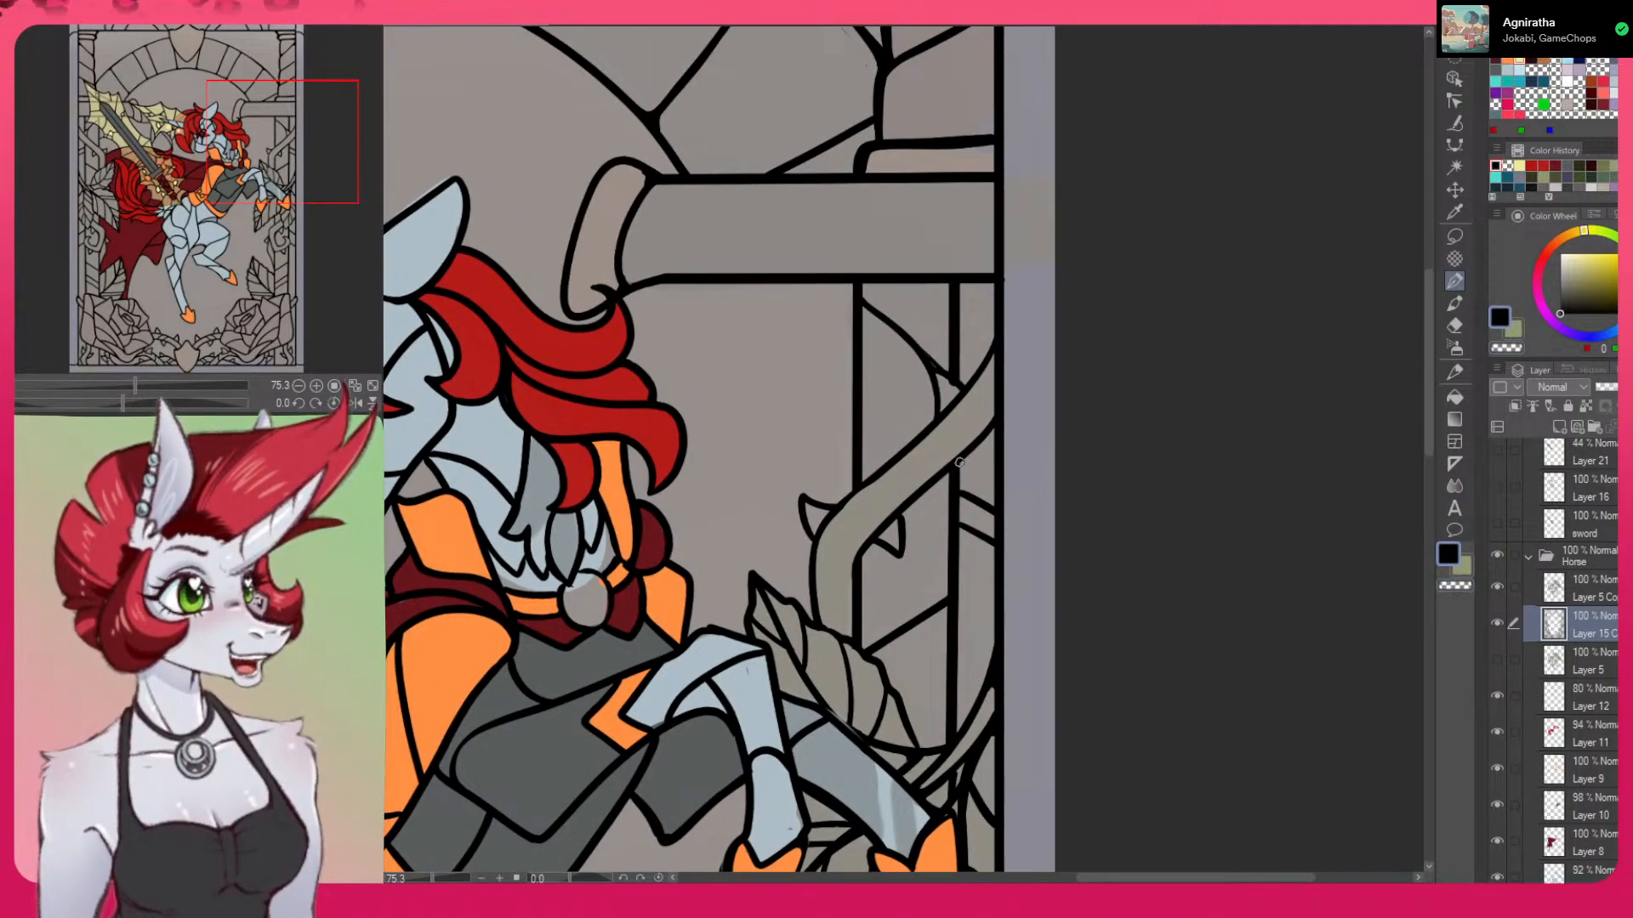
pyautogui.press('c')
pyautogui.click(939, 375)
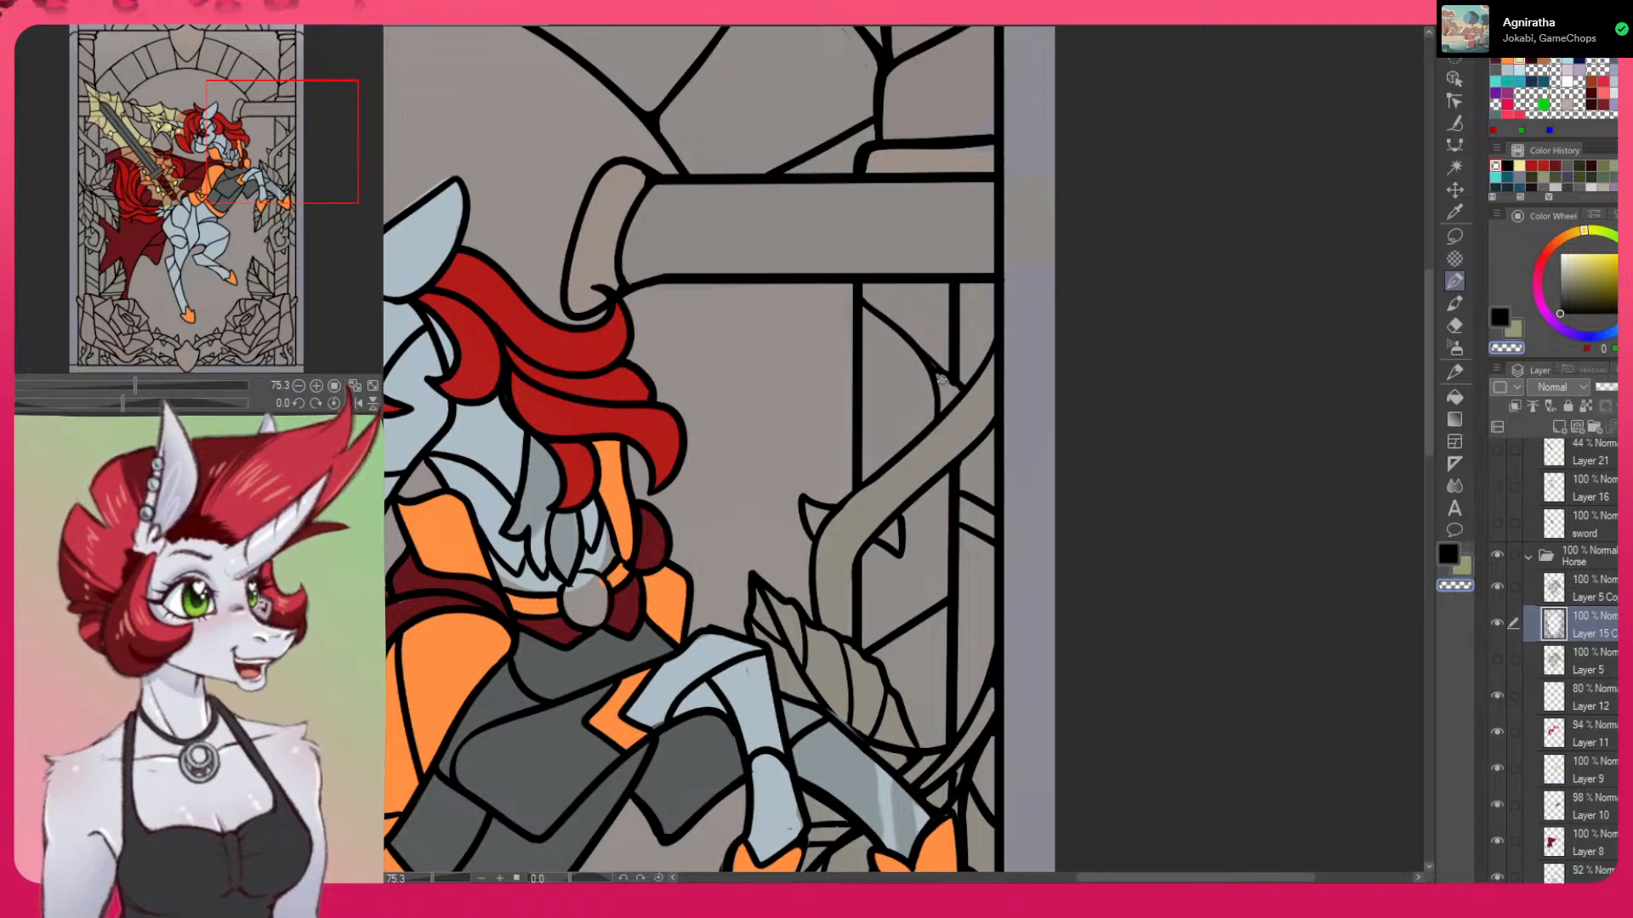
# Thicken the rounded edge of the twisted column's capital beside the arch, above the stone ledge, with black
pyautogui.moveTo(1176, 383); pyautogui.dragTo(1196, 575)
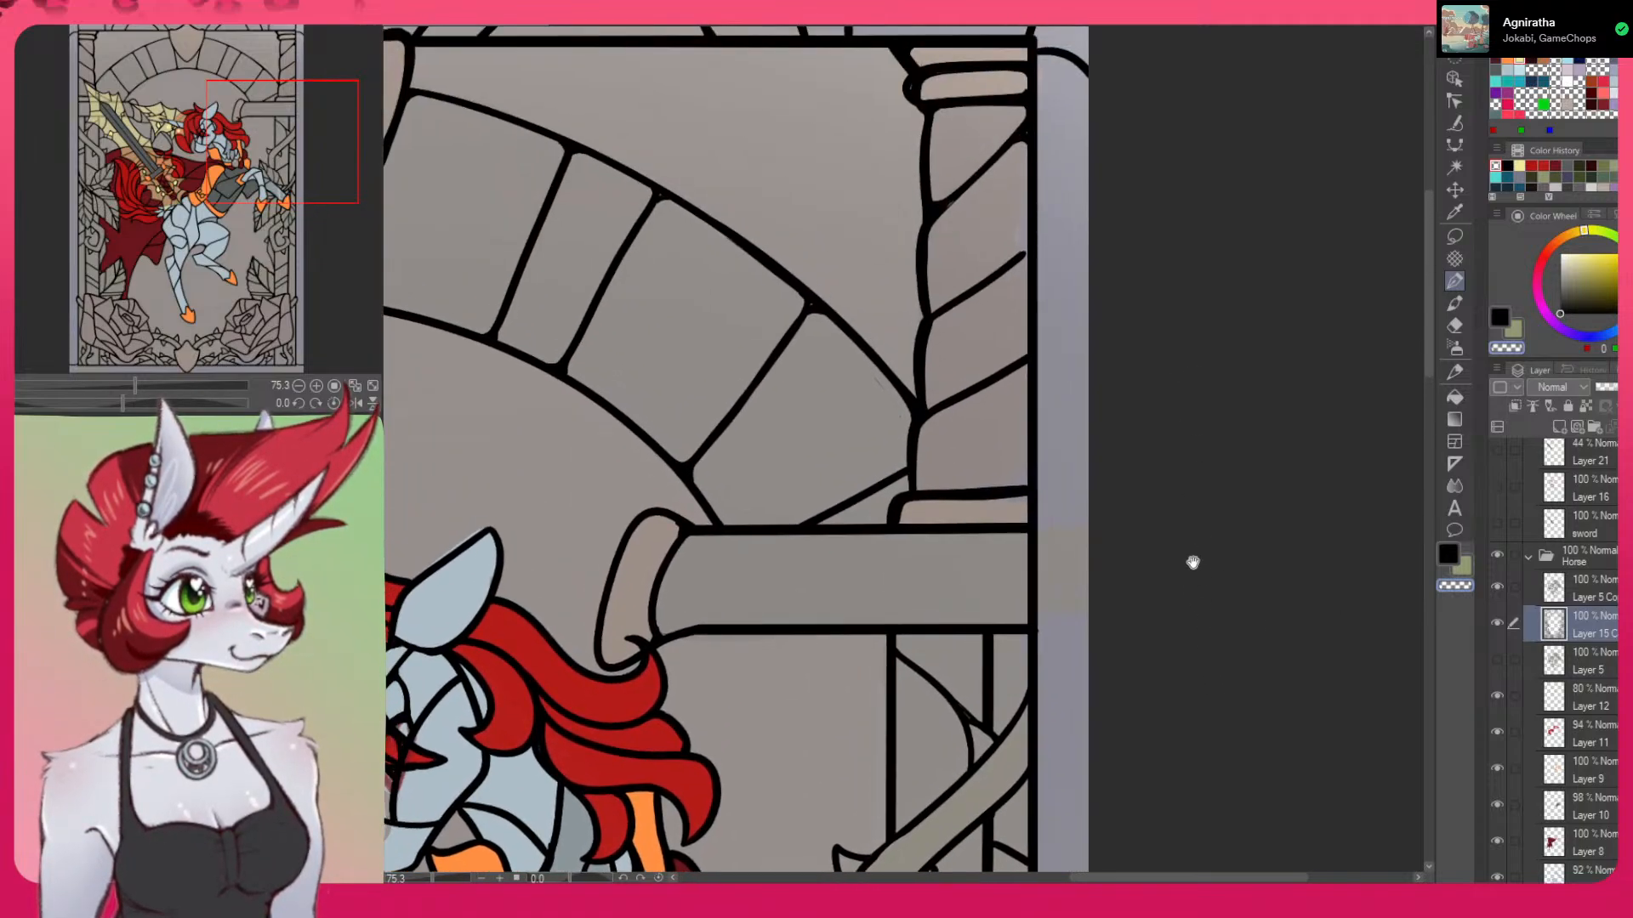
pyautogui.moveTo(1213, 449); pyautogui.dragTo(1187, 612)
pyautogui.press('c')
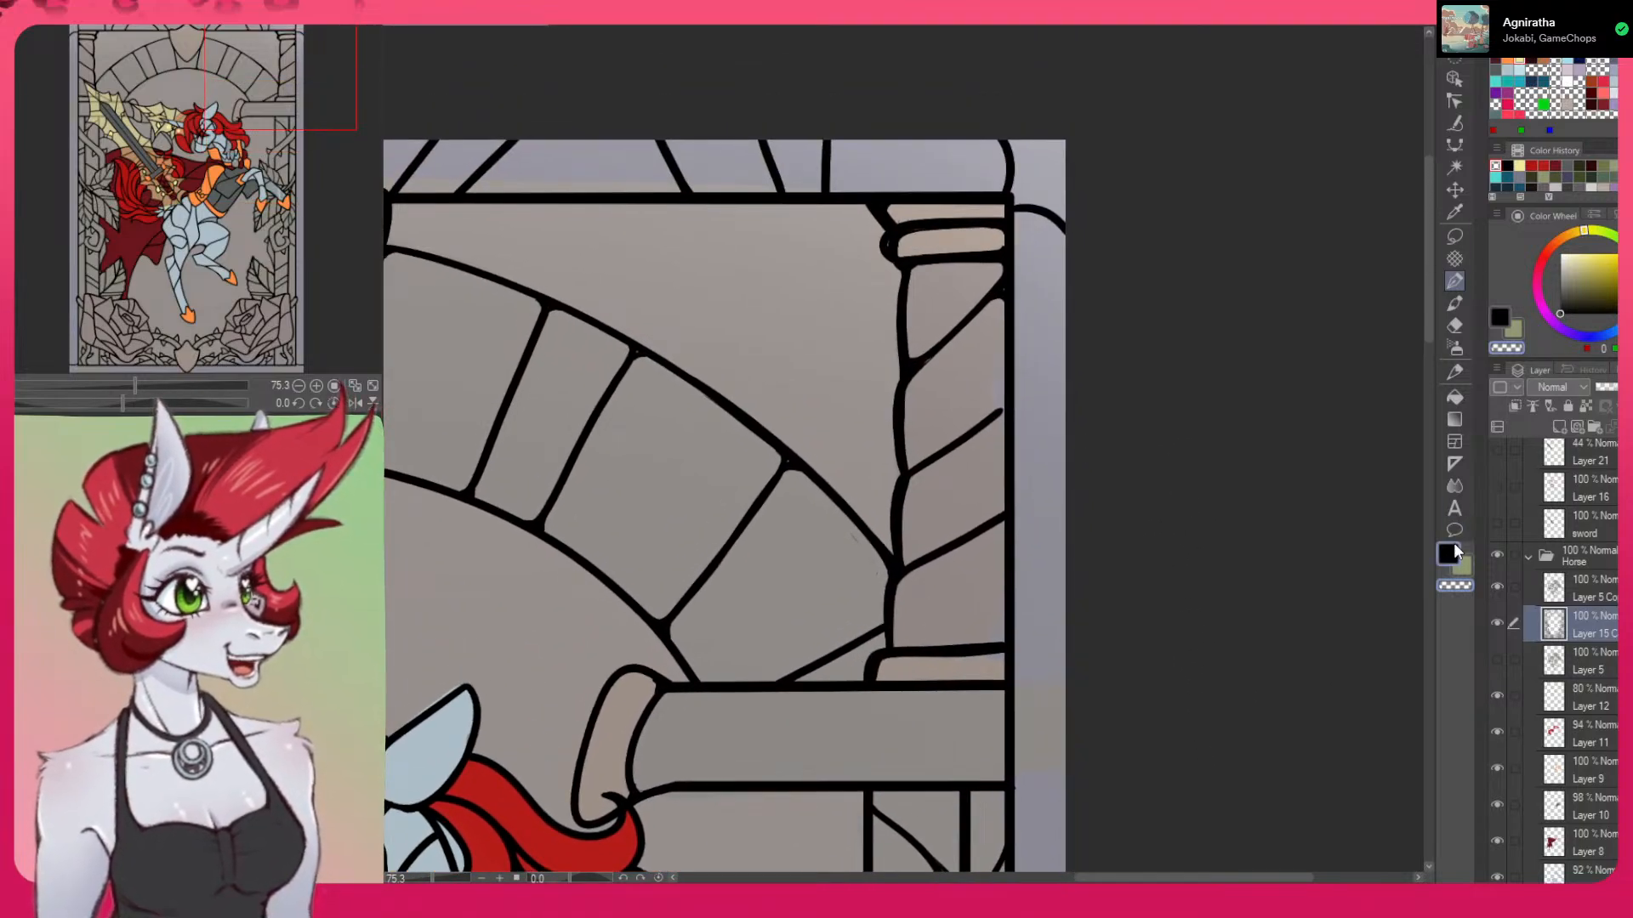
pyautogui.moveTo(881, 241); pyautogui.dragTo(899, 271)
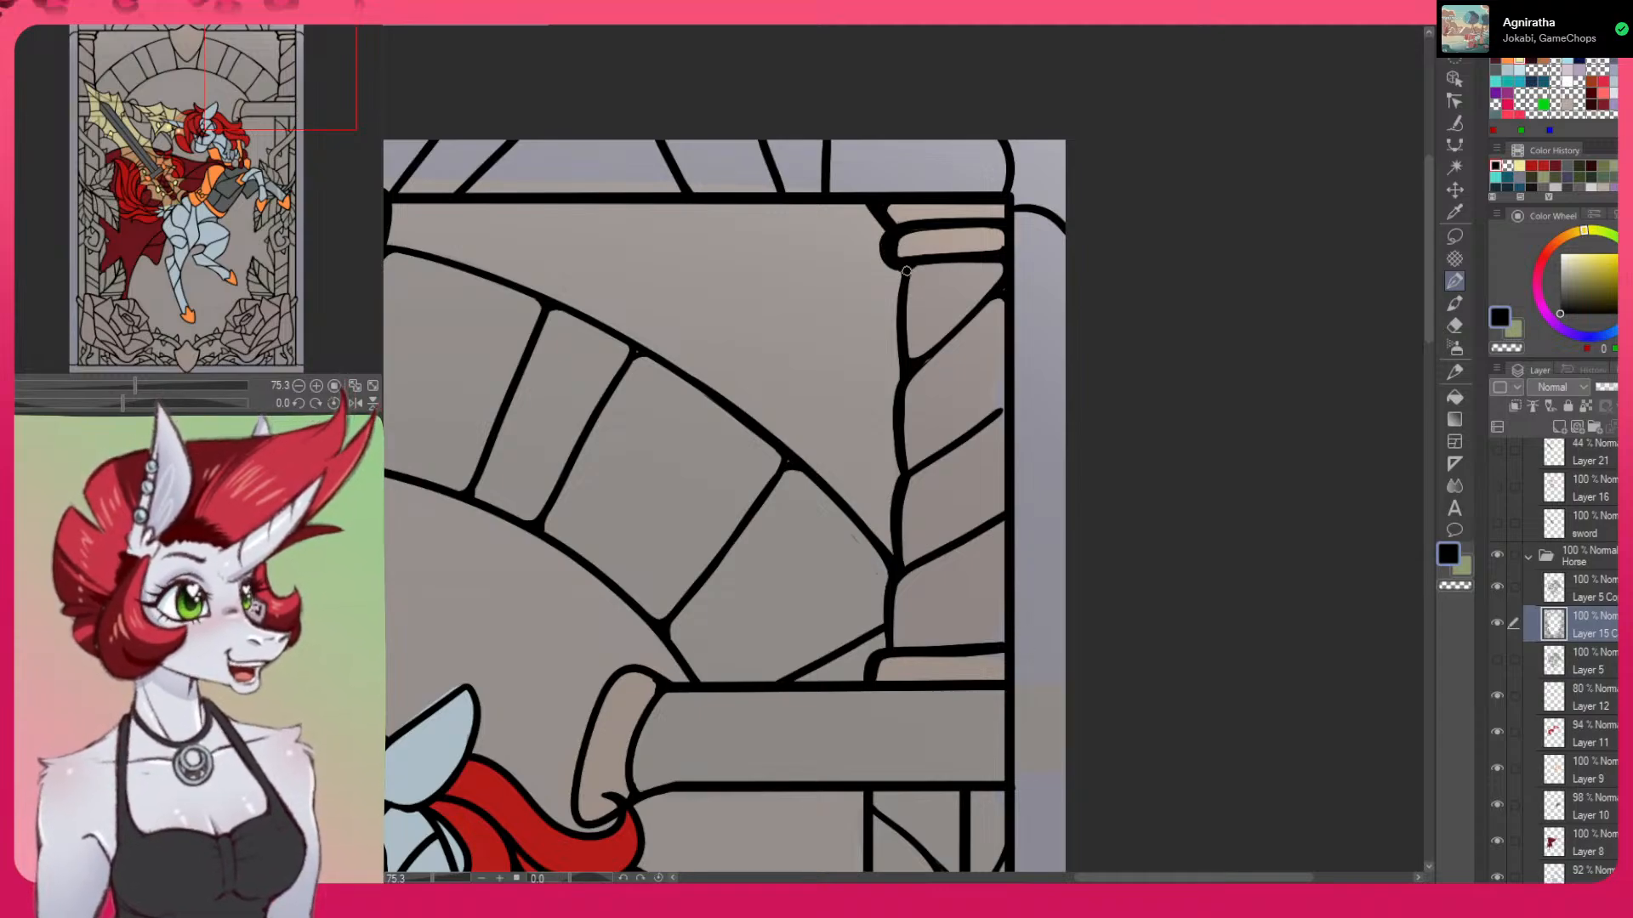
# Rotate the canvas and round off the capital of the twisted column above the sword tip with black, switching to transparent colour for corrections
pyautogui.moveTo(1190, 620)
pyautogui.mouseDown()
pyautogui.moveTo(1210, 615)
pyautogui.moveTo(1086, 277)
pyautogui.moveTo(1203, 325)
pyautogui.mouseUp()
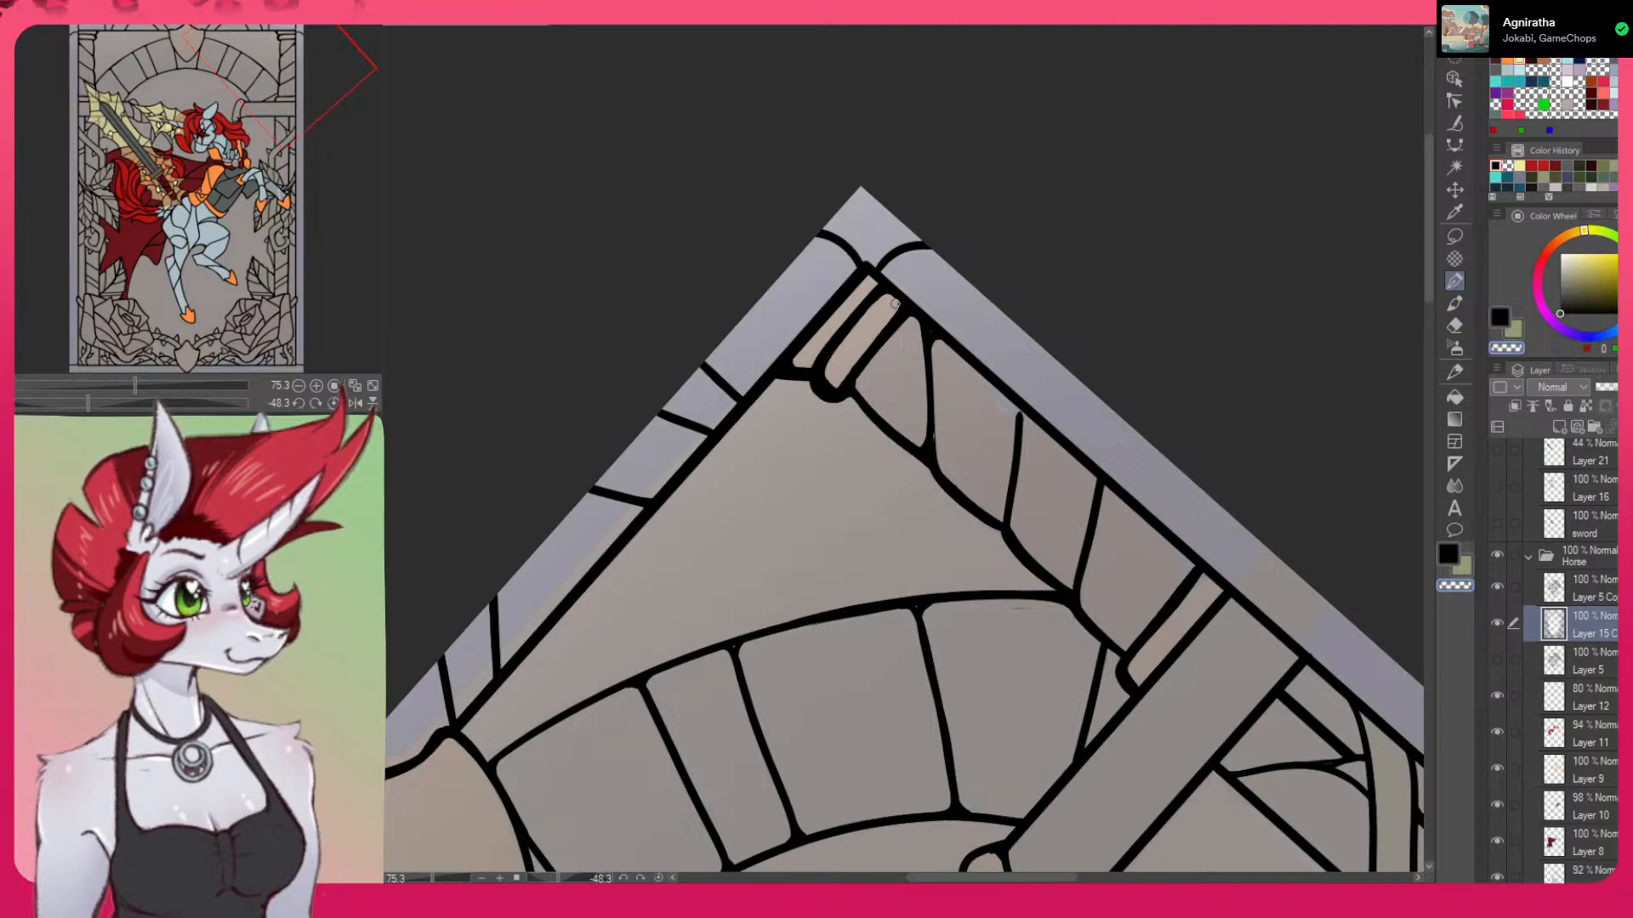
pyautogui.moveTo(691, 731); pyautogui.dragTo(946, 379)
pyautogui.moveTo(755, 741); pyautogui.dragTo(1112, 291)
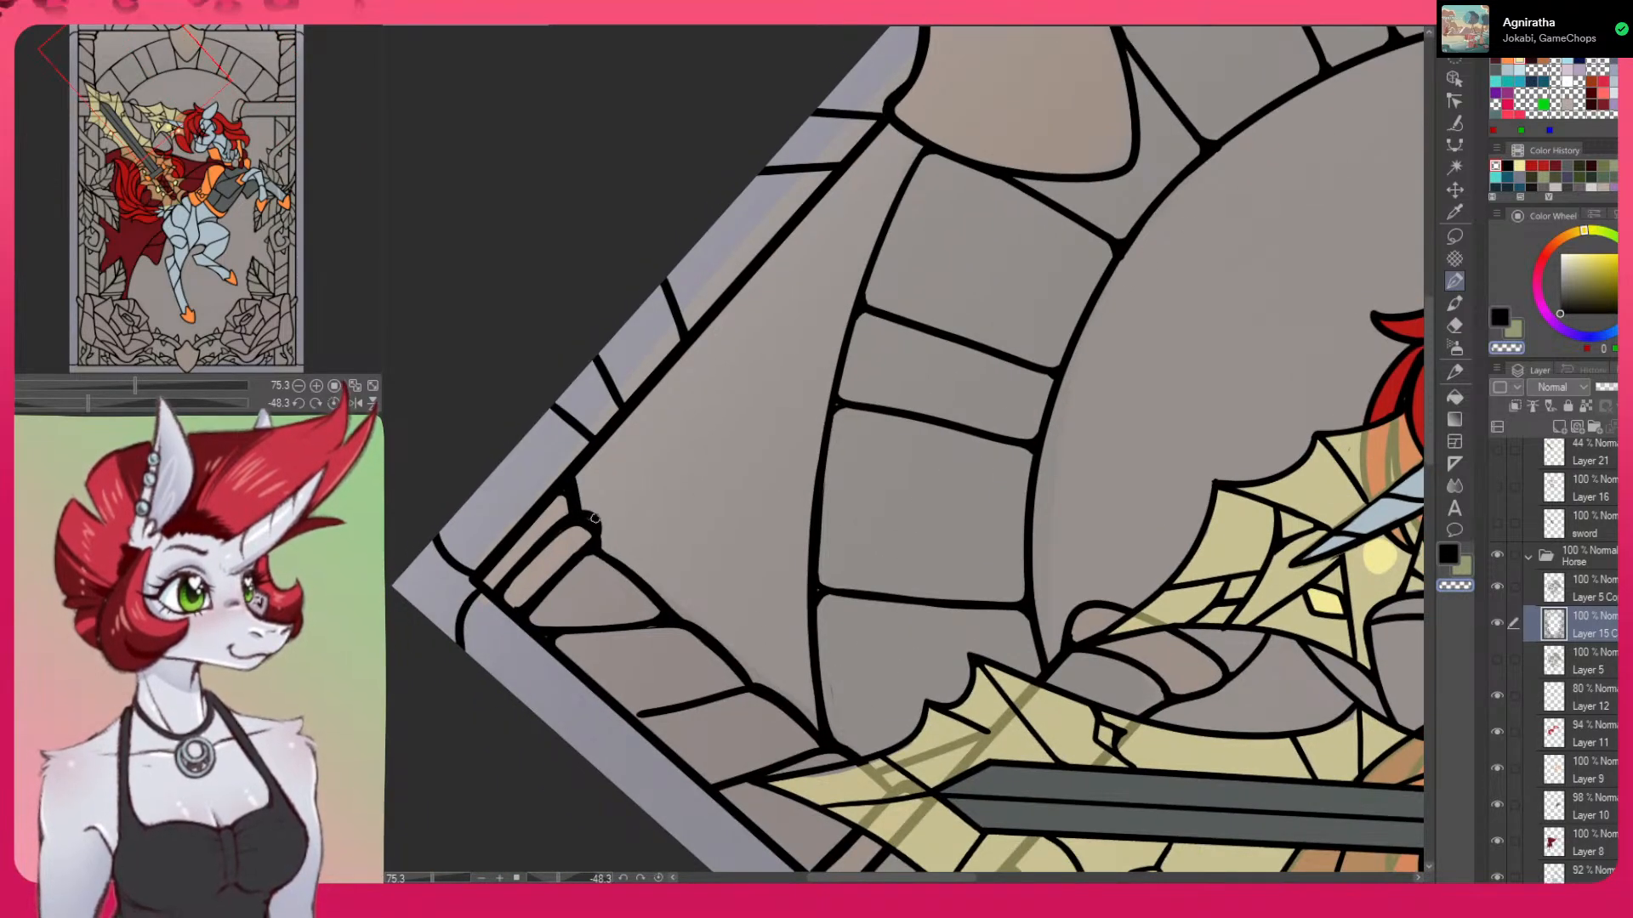
pyautogui.press('c')
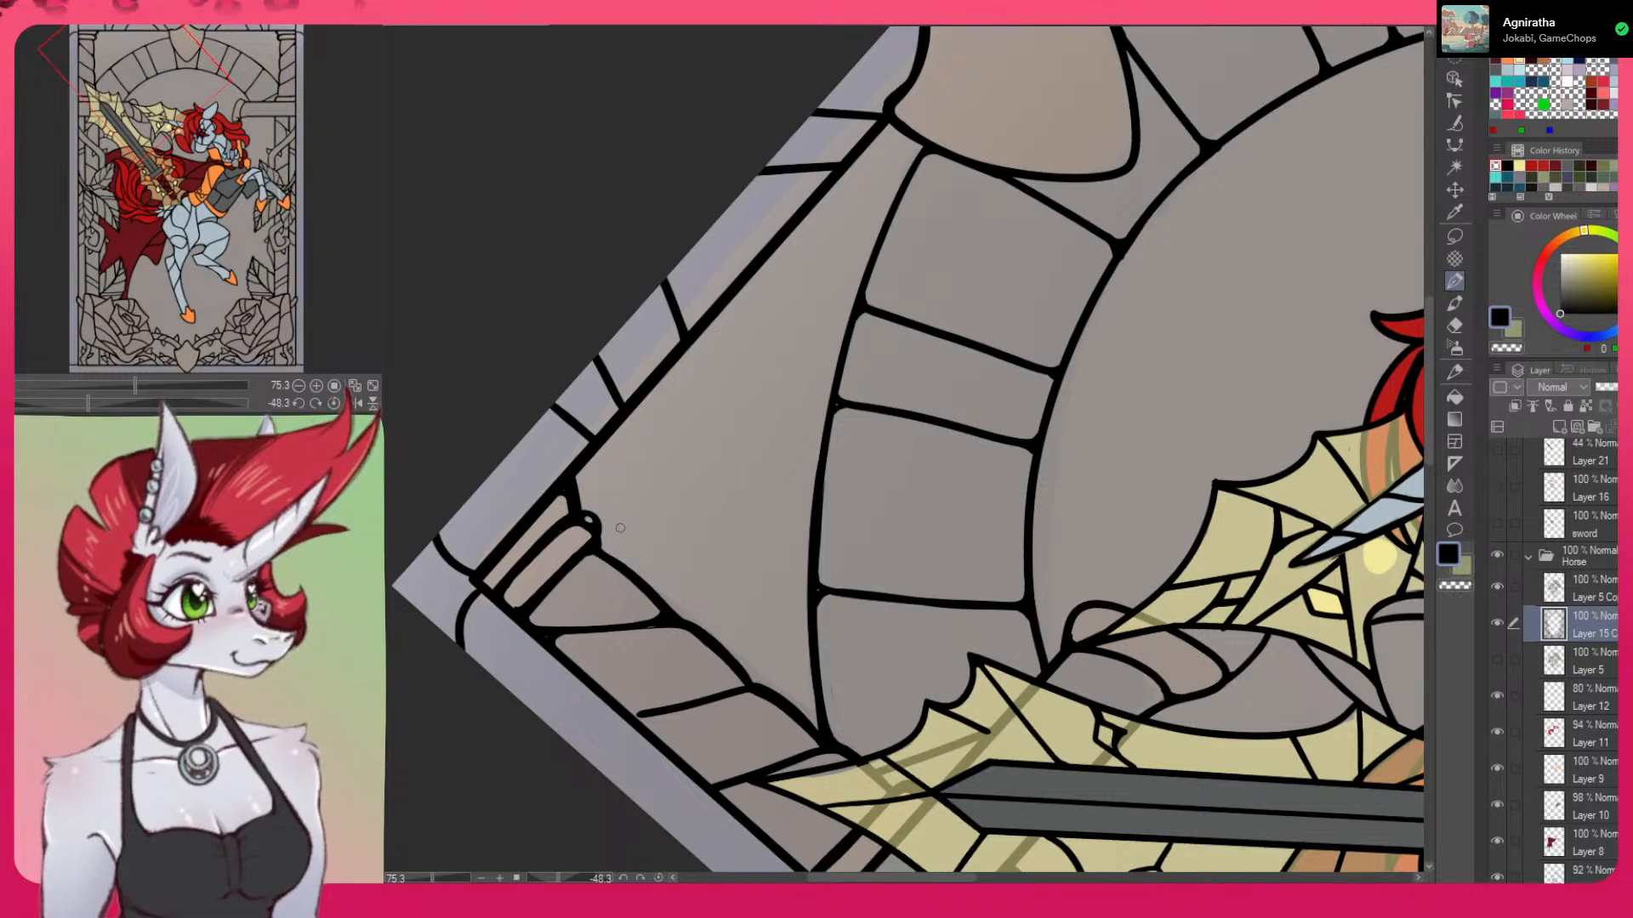
pyautogui.moveTo(590, 519); pyautogui.dragTo(600, 543)
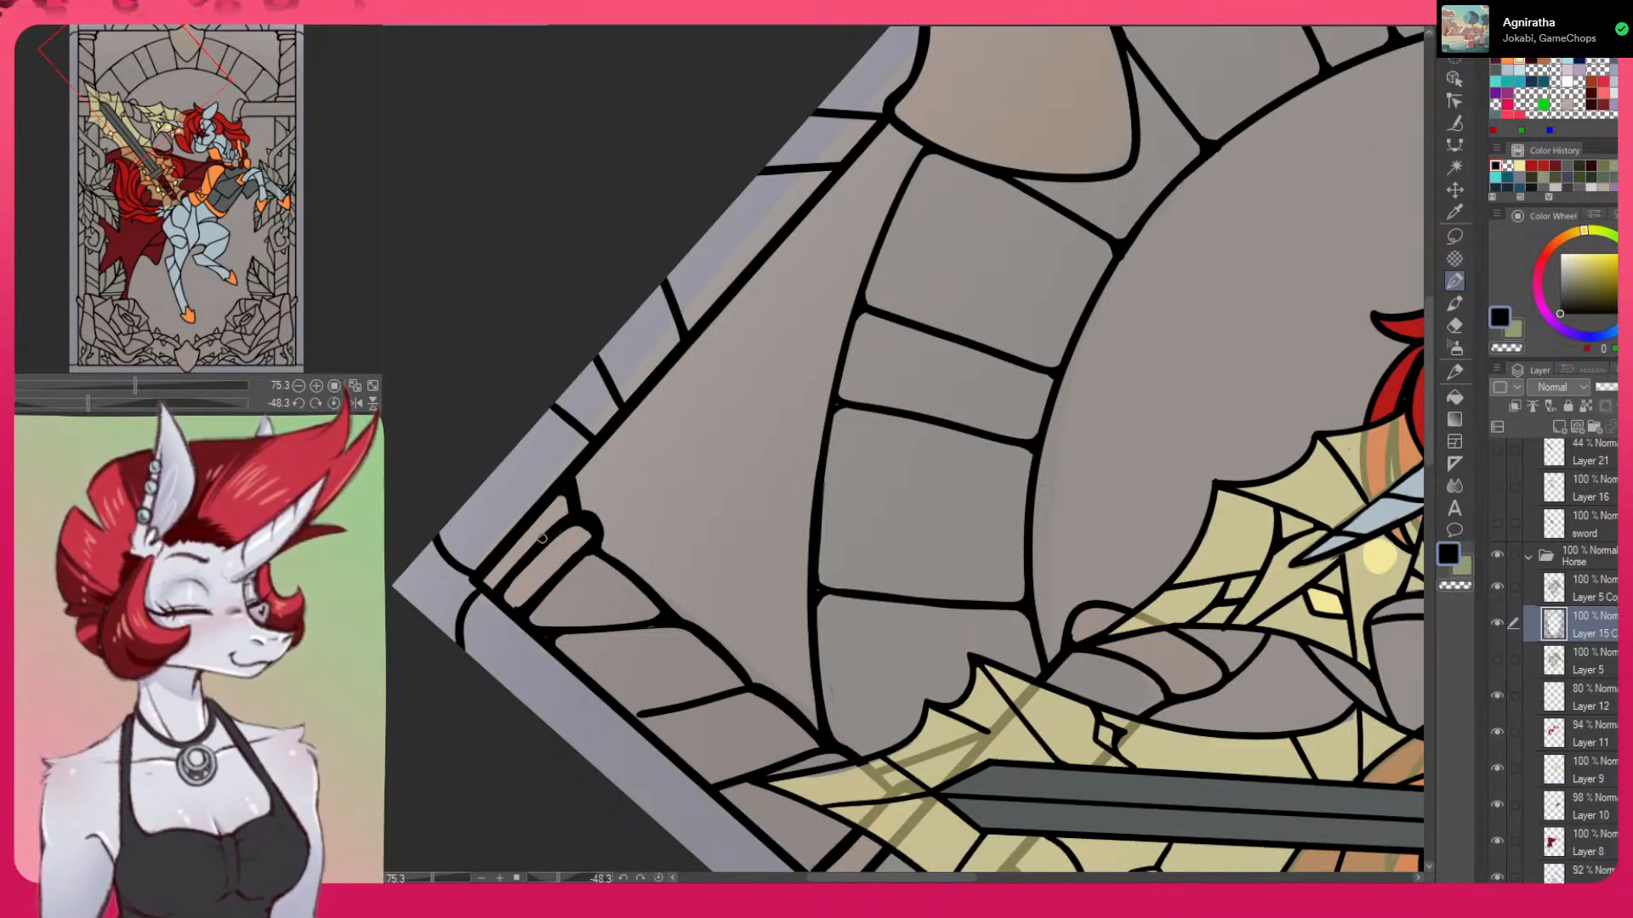
pyautogui.press('c')
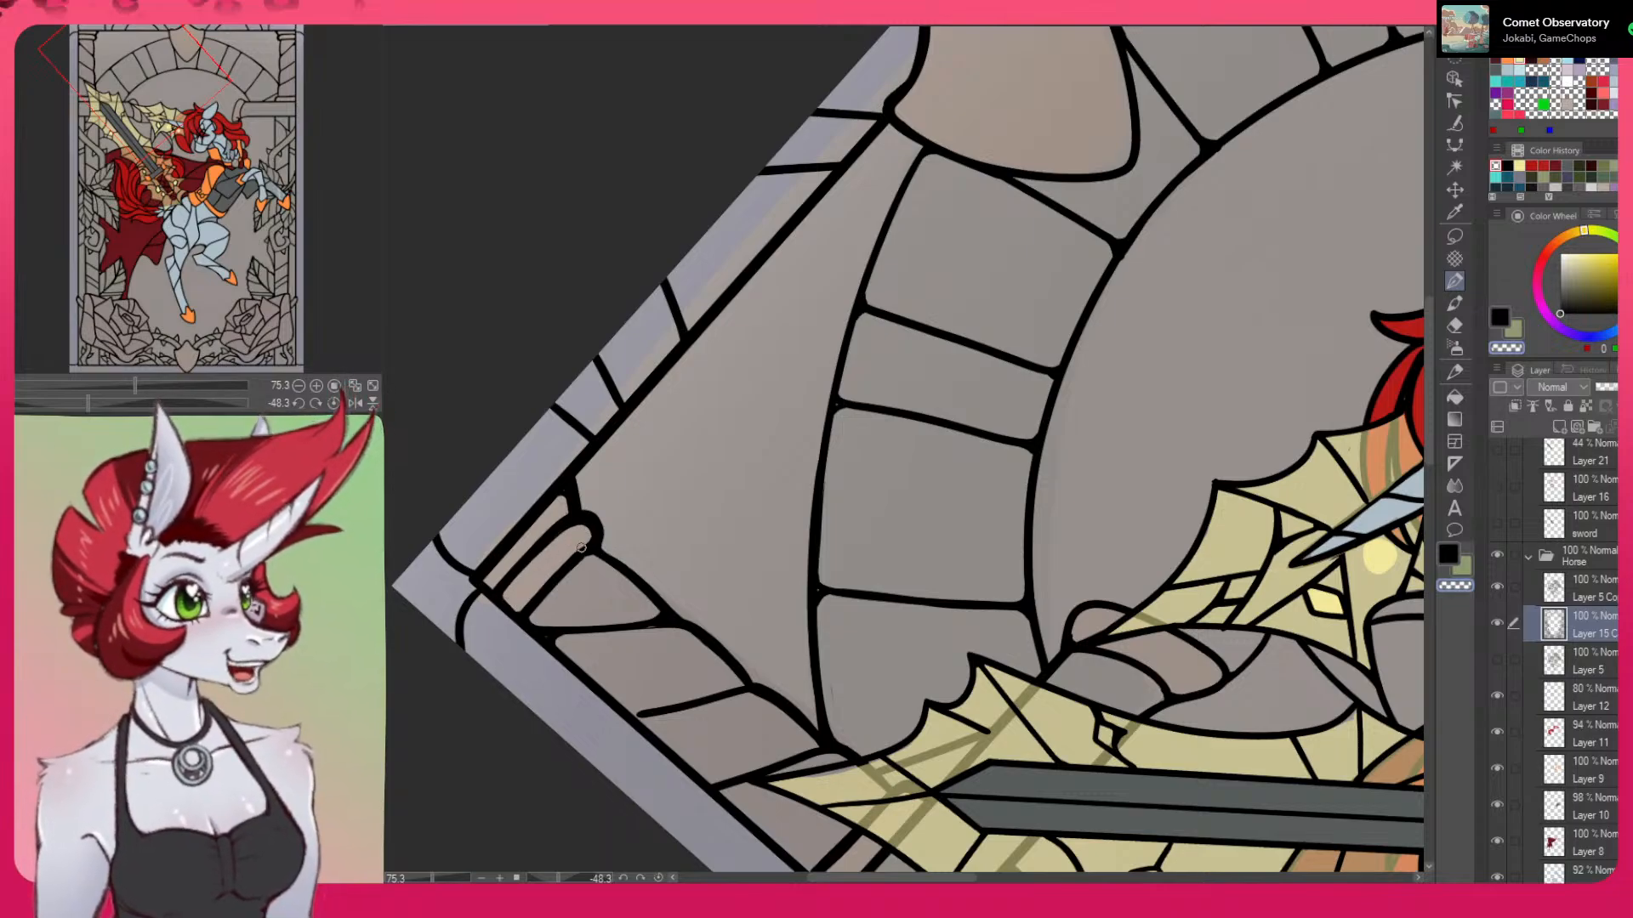
# Refine the thorny vine and the column's band lines beside the sword blade, alternating black and transparent colour on the Layer 15 copy
pyautogui.moveTo(1149, 694); pyautogui.dragTo(946, 553)
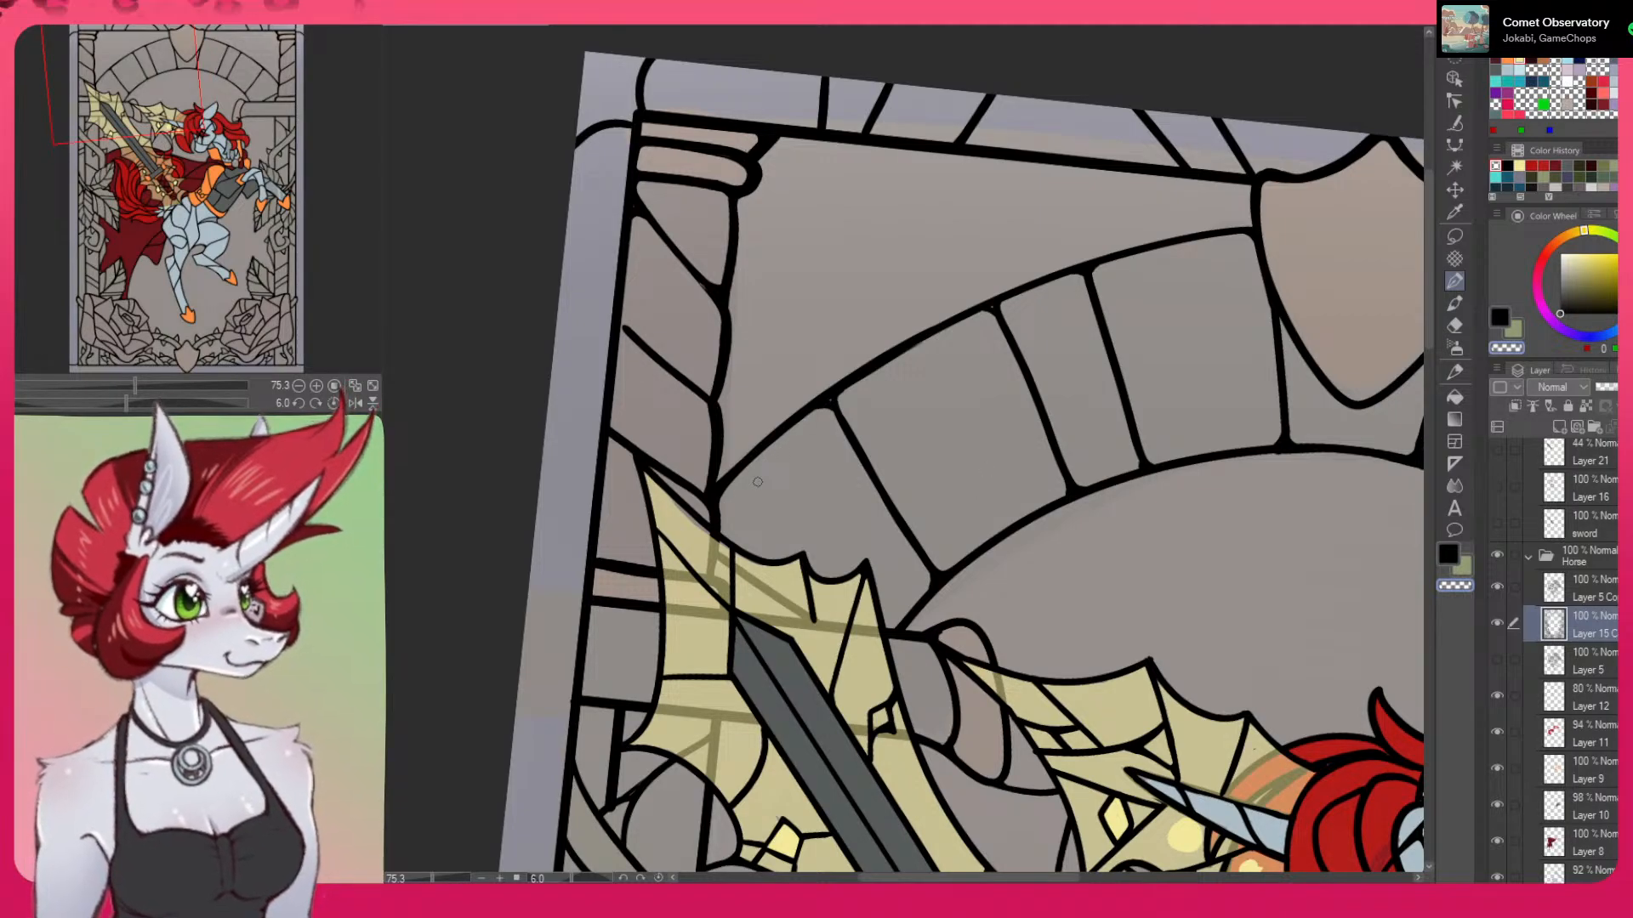
pyautogui.moveTo(1253, 620); pyautogui.dragTo(1217, 401)
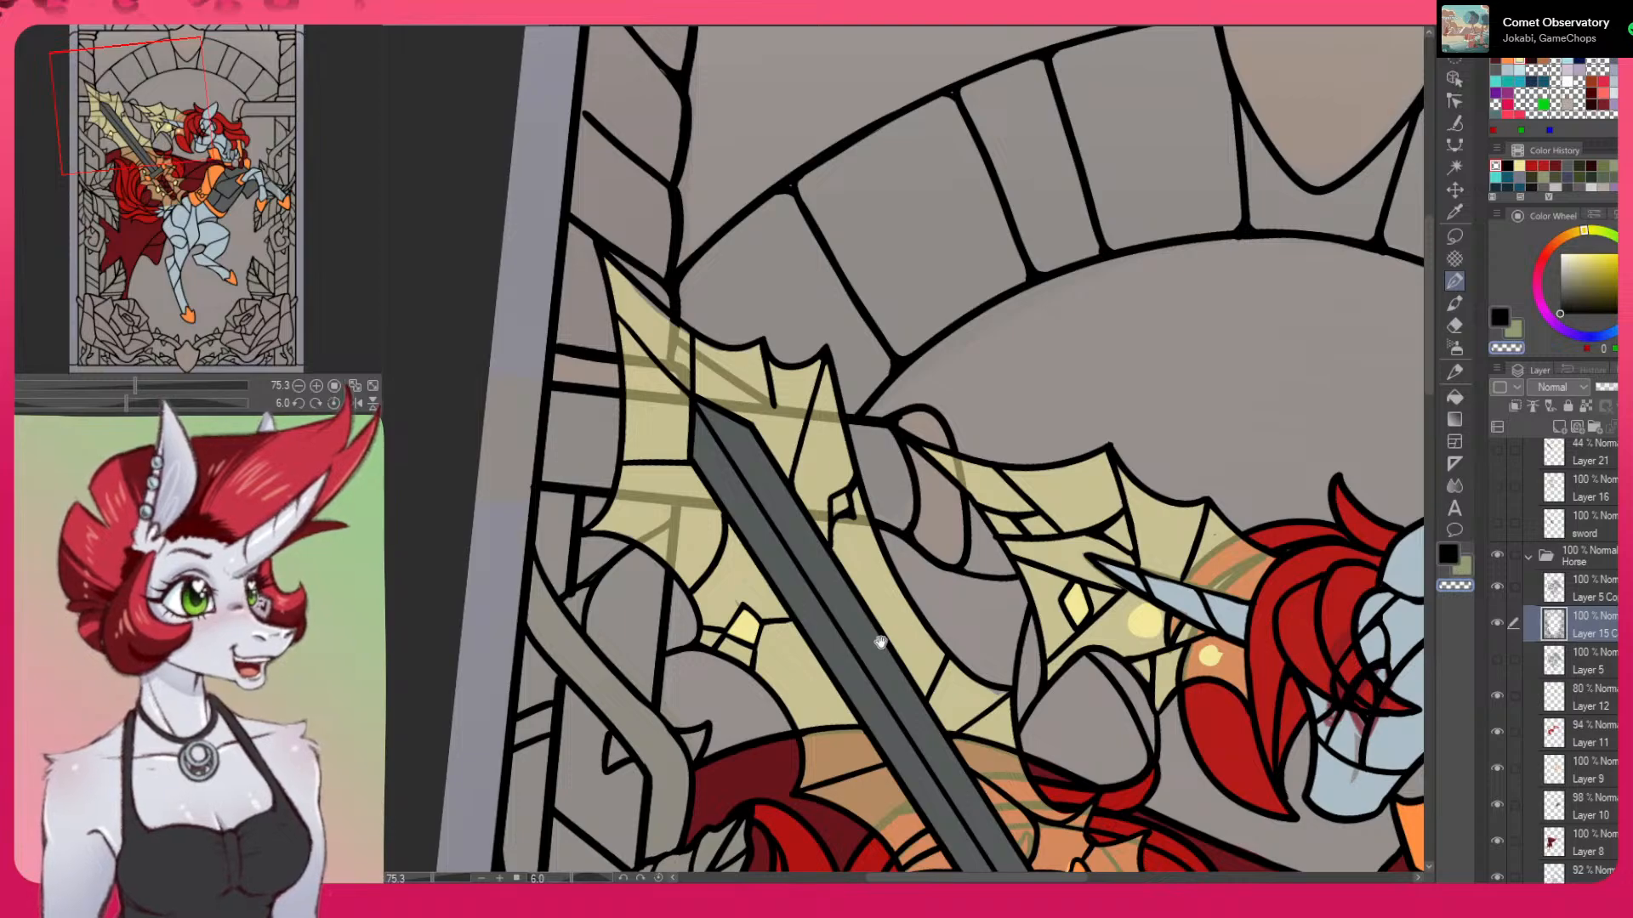
pyautogui.moveTo(872, 646); pyautogui.dragTo(1111, 530)
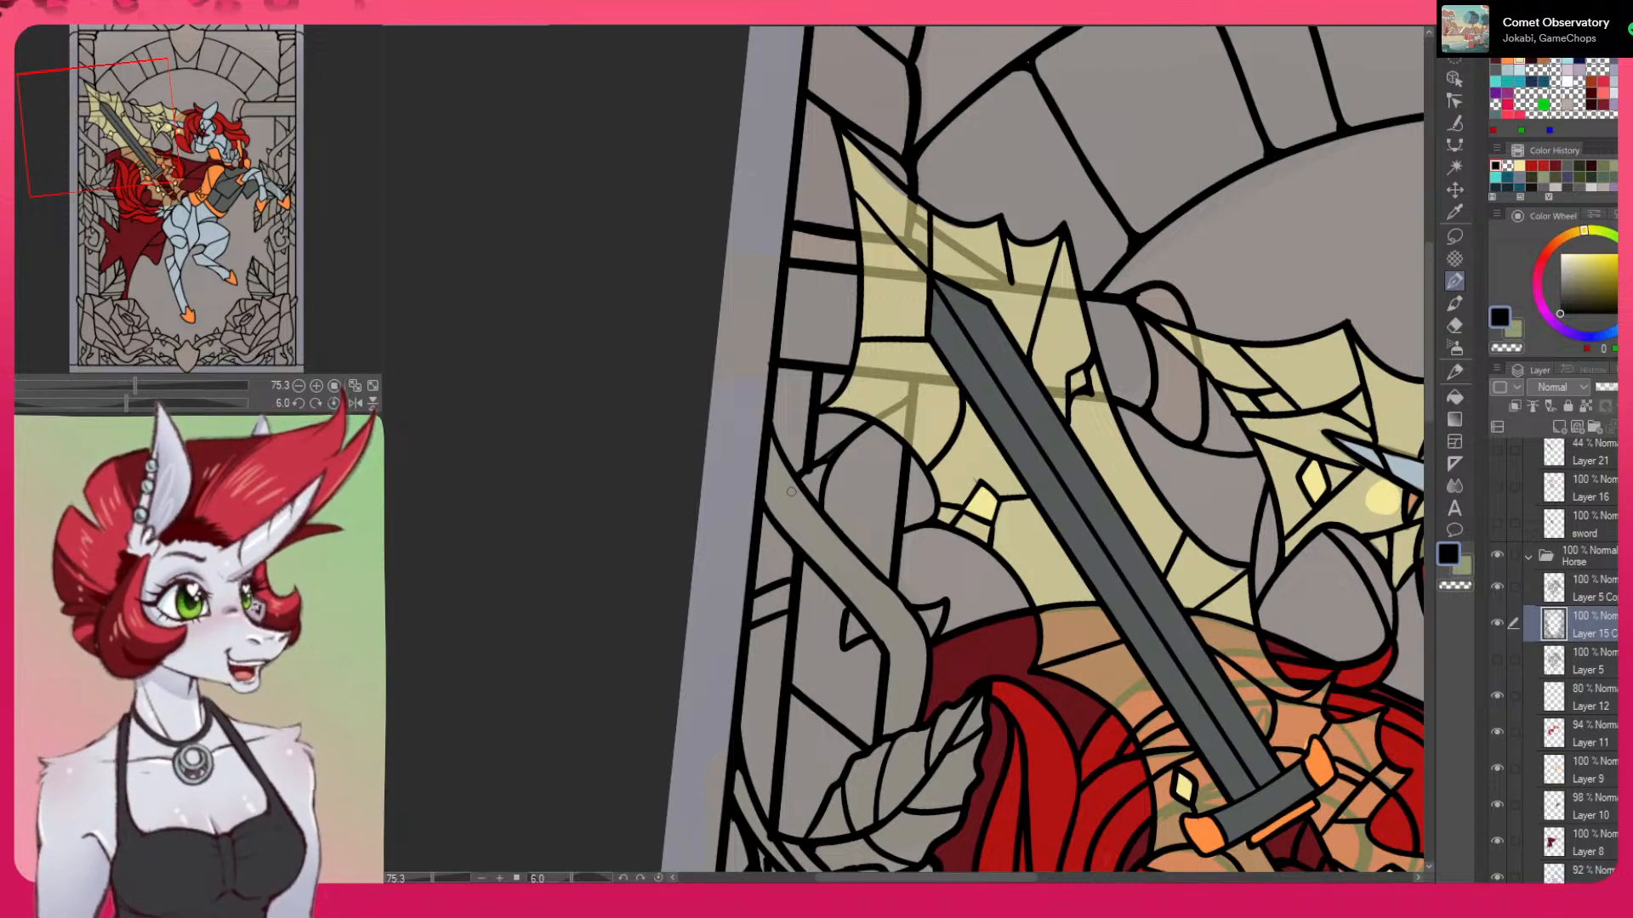
pyautogui.press('c')
pyautogui.press('c')
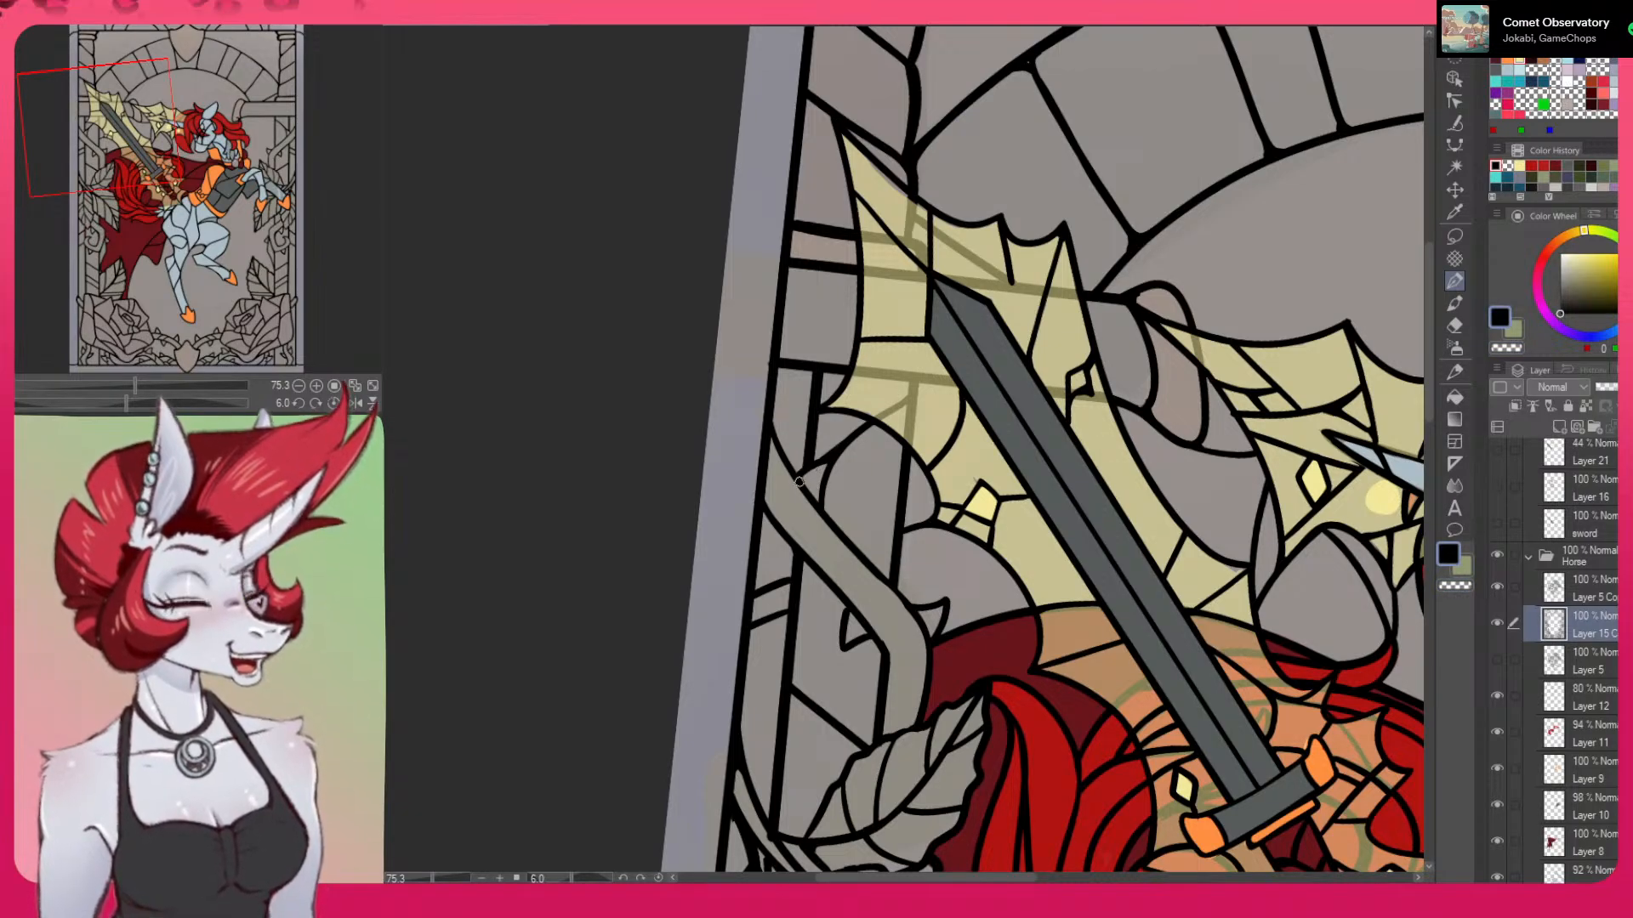
pyautogui.scroll(-3, 859, 460)
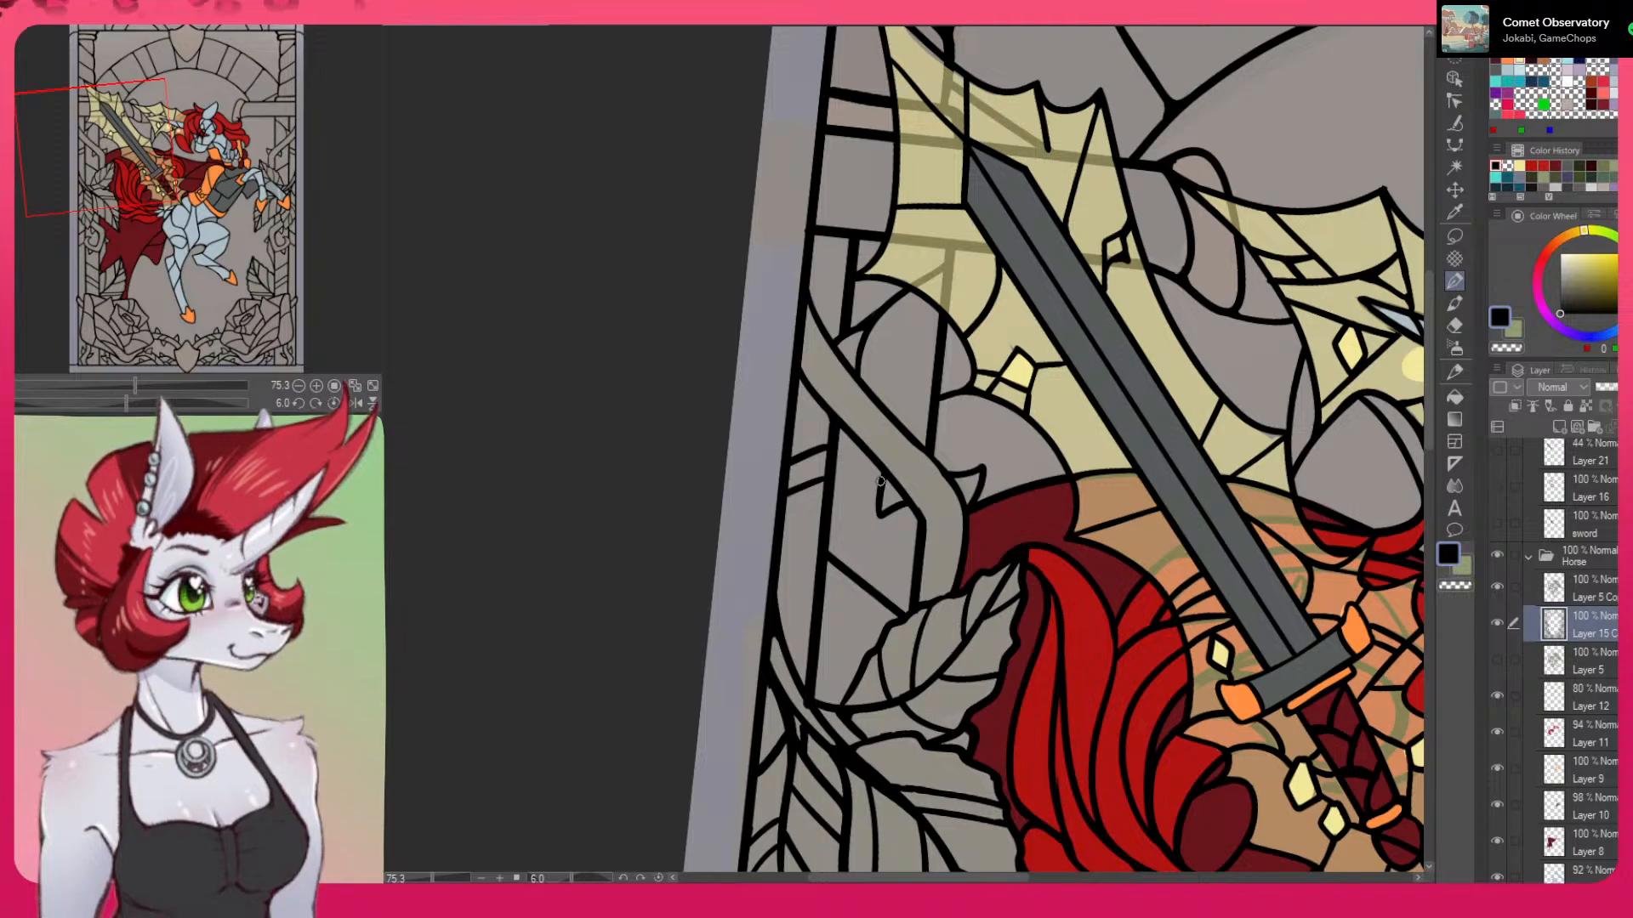
pyautogui.press('c')
pyautogui.moveTo(917, 499); pyautogui.dragTo(927, 541)
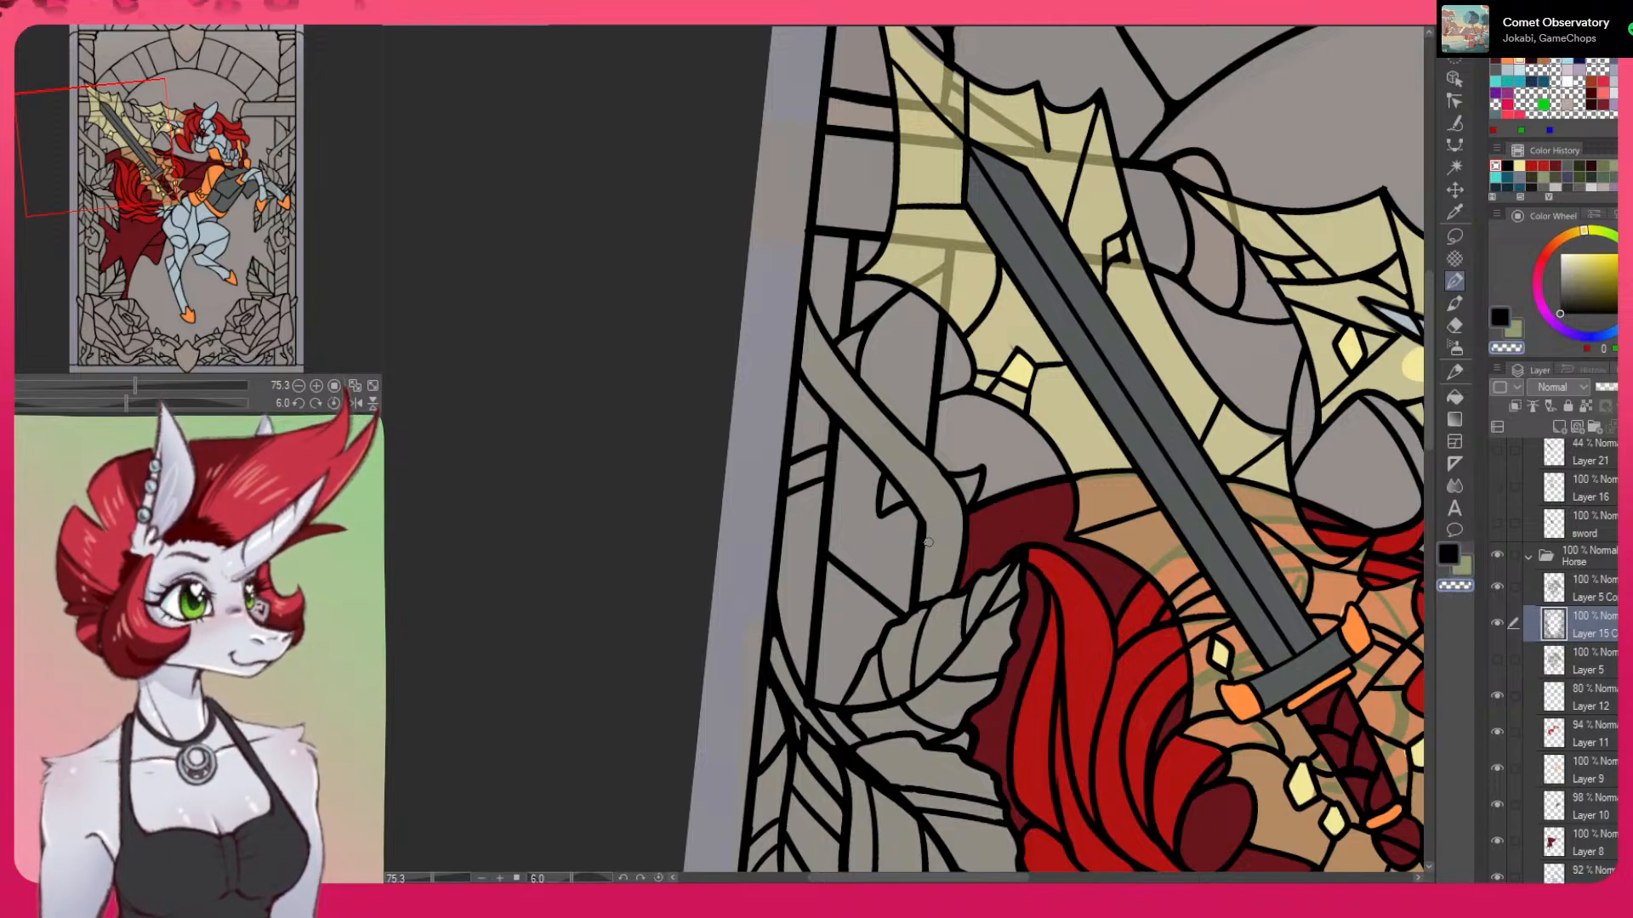
pyautogui.press('c')
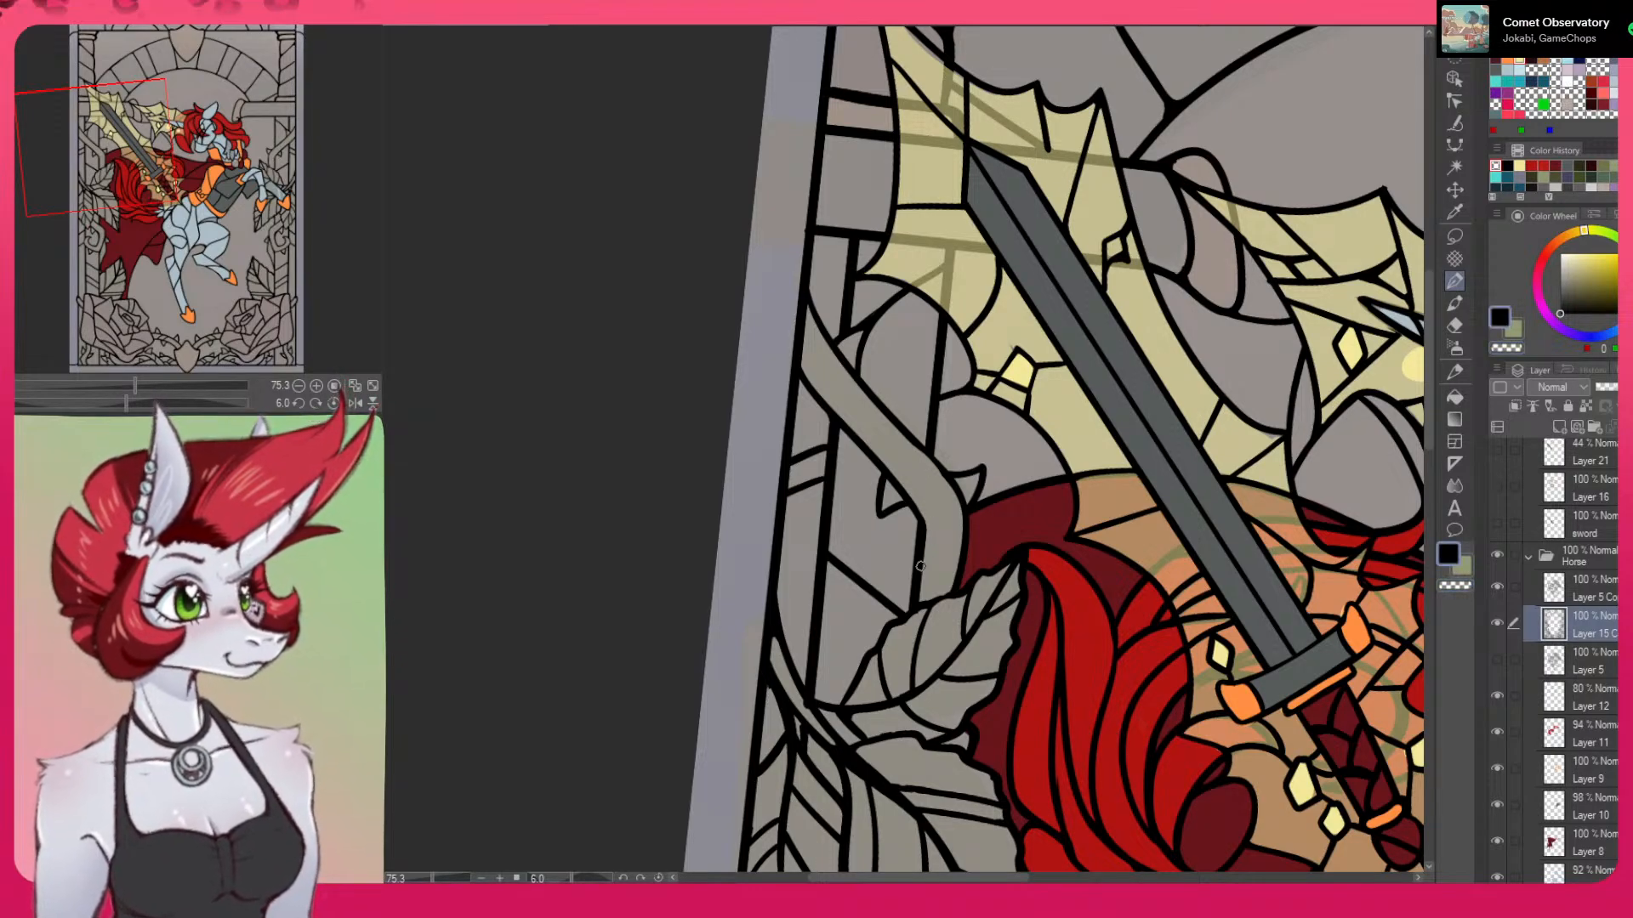
pyautogui.moveTo(790, 462); pyautogui.dragTo(831, 444)
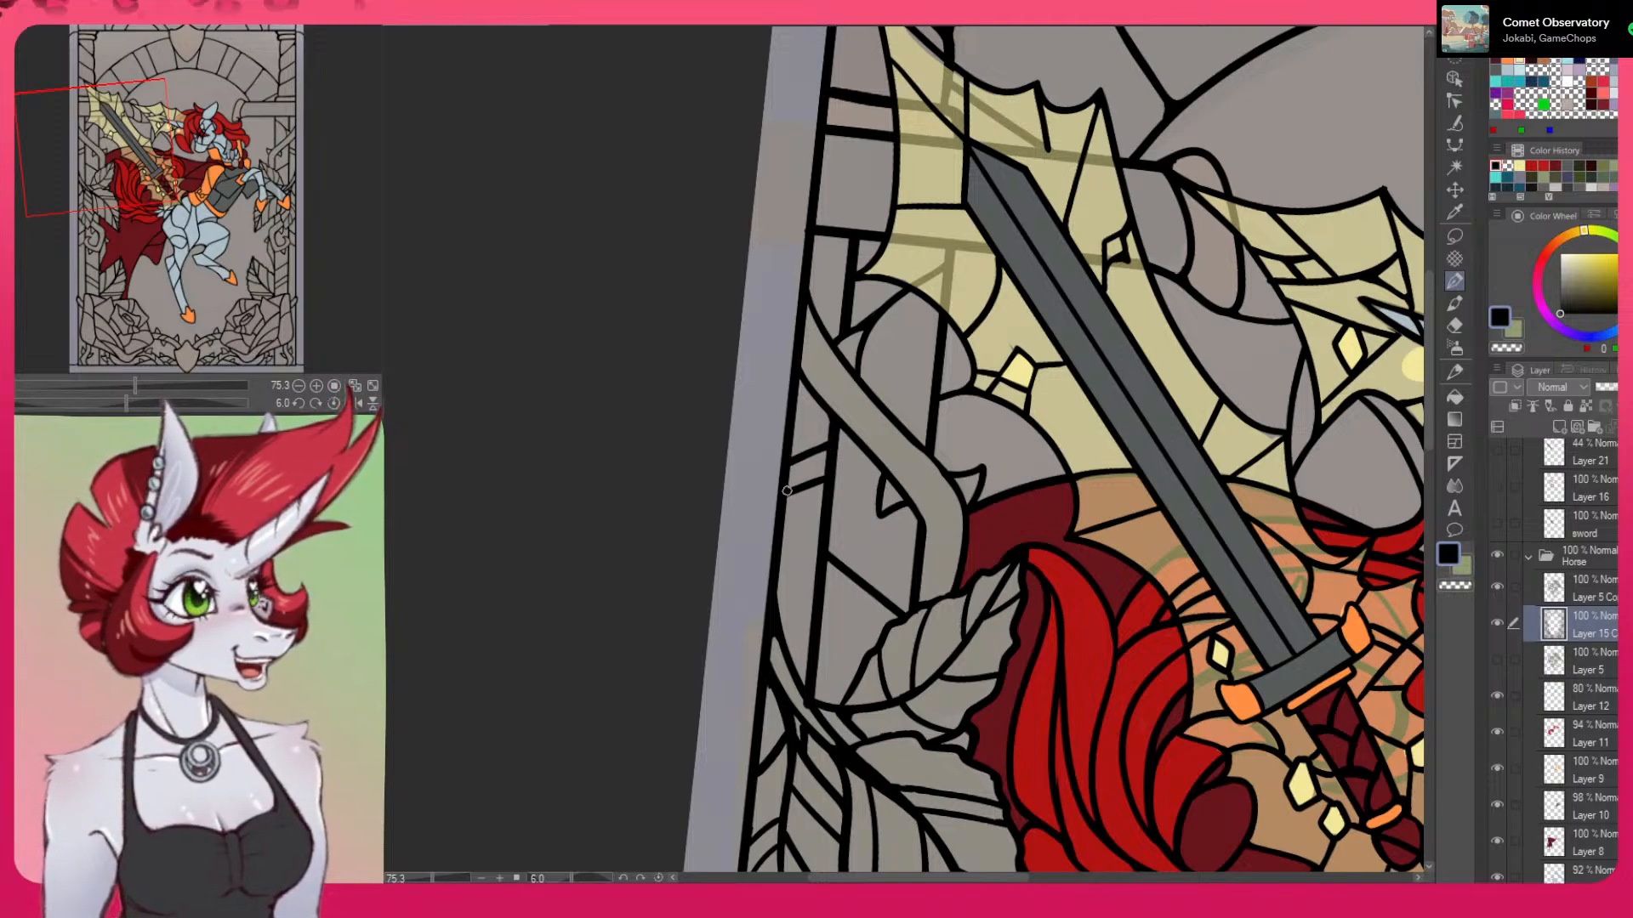
# Tidy the stem lines where the leaf cluster beside the red tail meets the column edge, alternating black and transparent colour
pyautogui.scroll(-4, 816, 469)
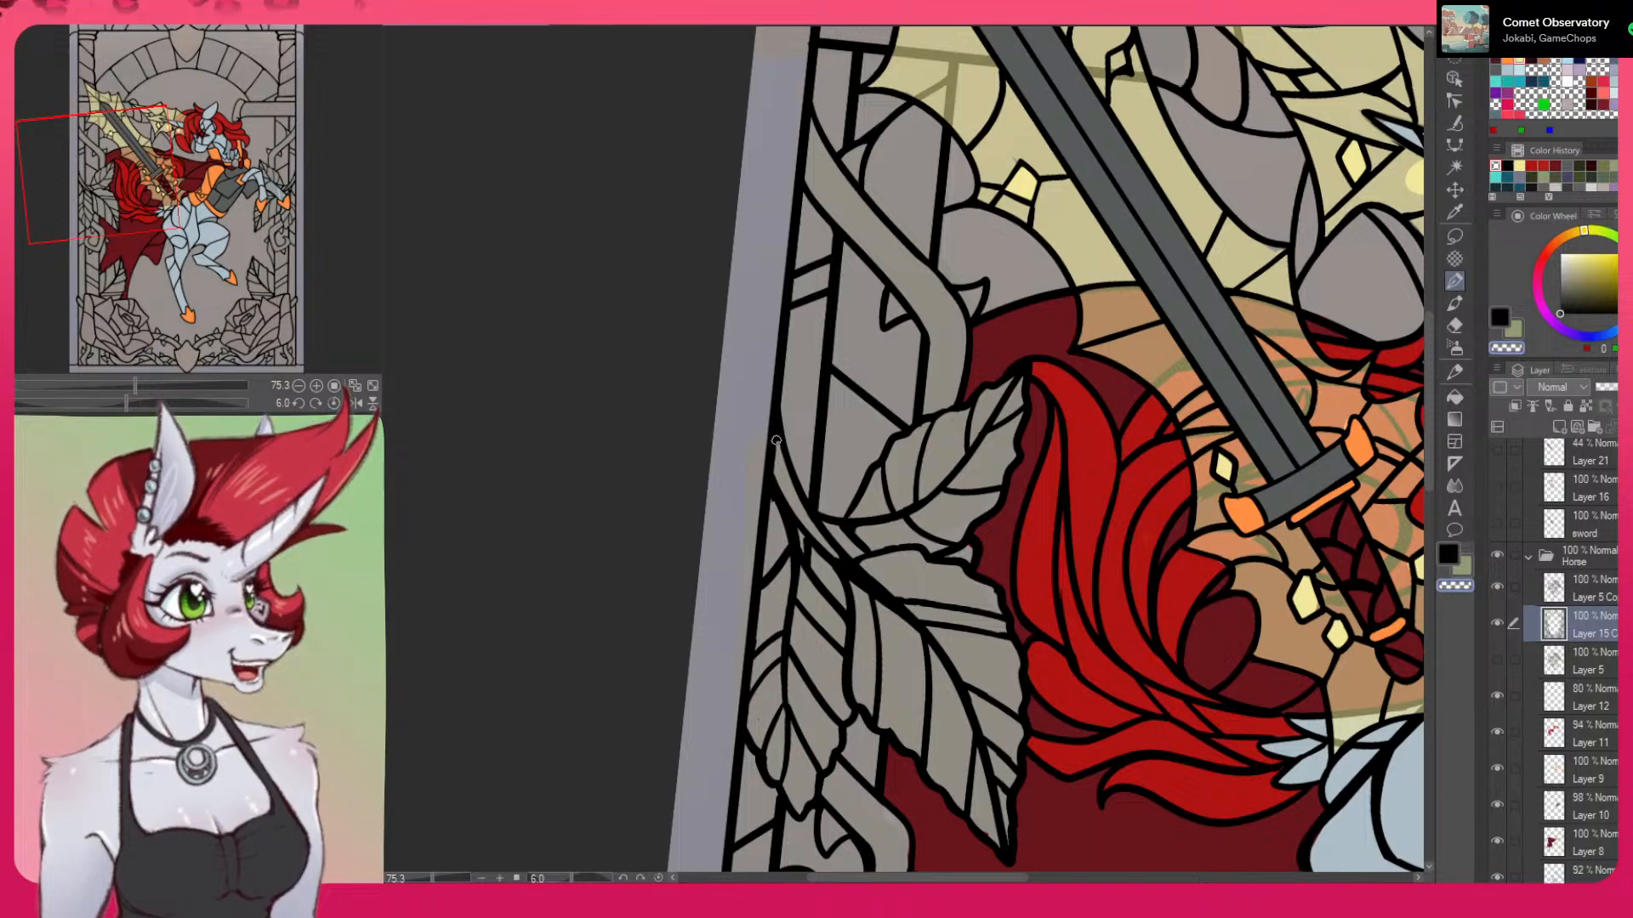
pyautogui.press('c')
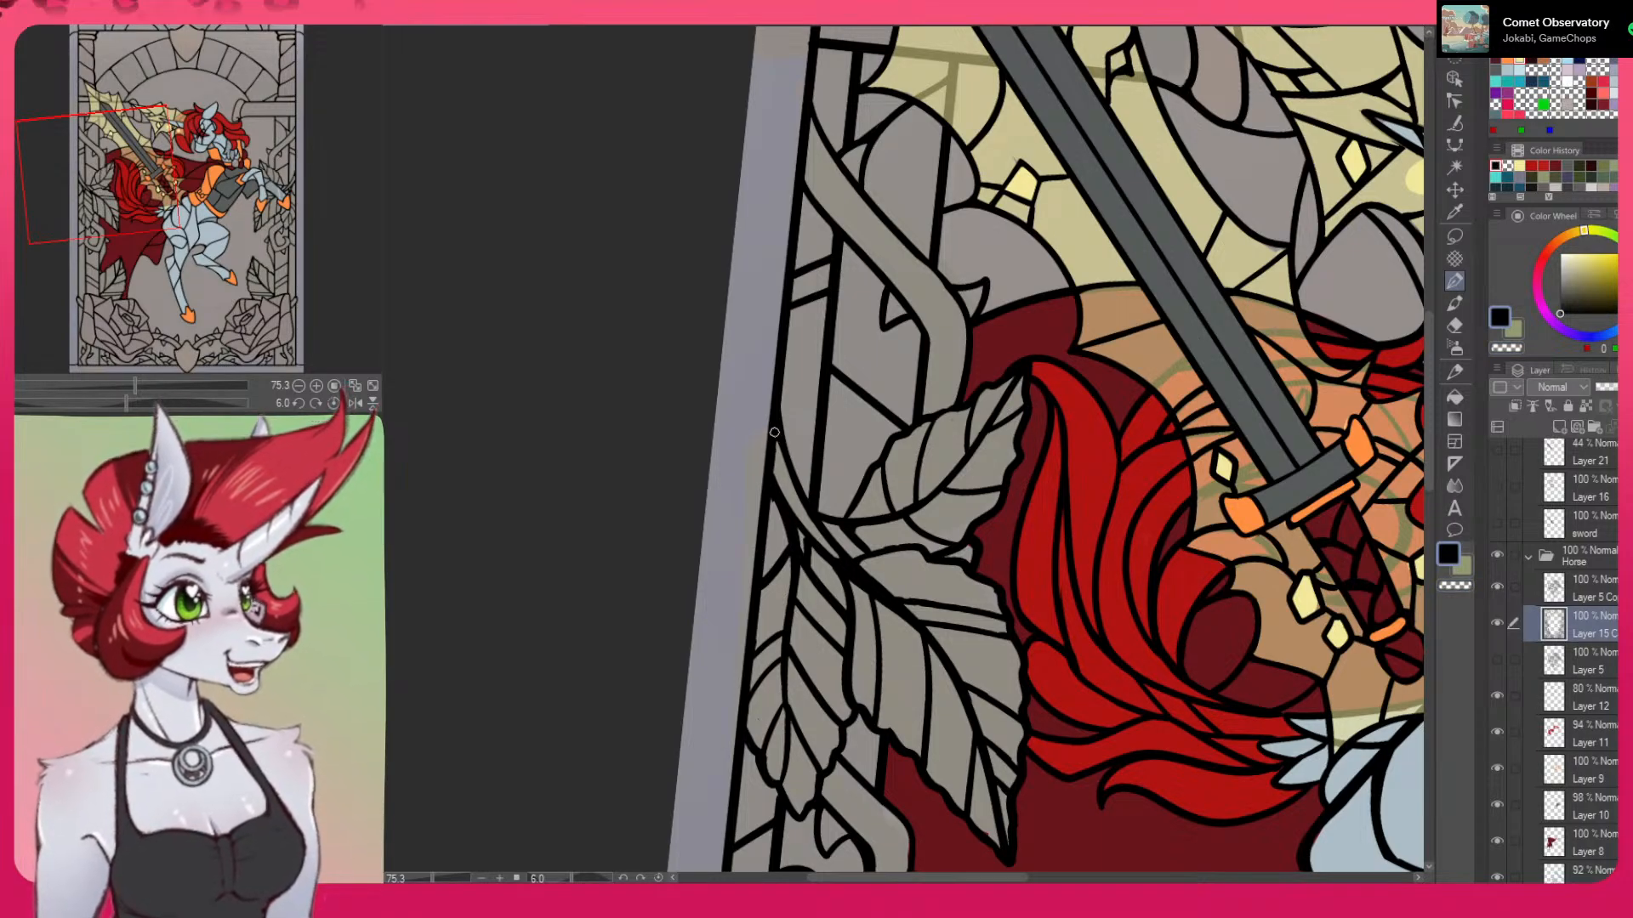
pyautogui.press('c')
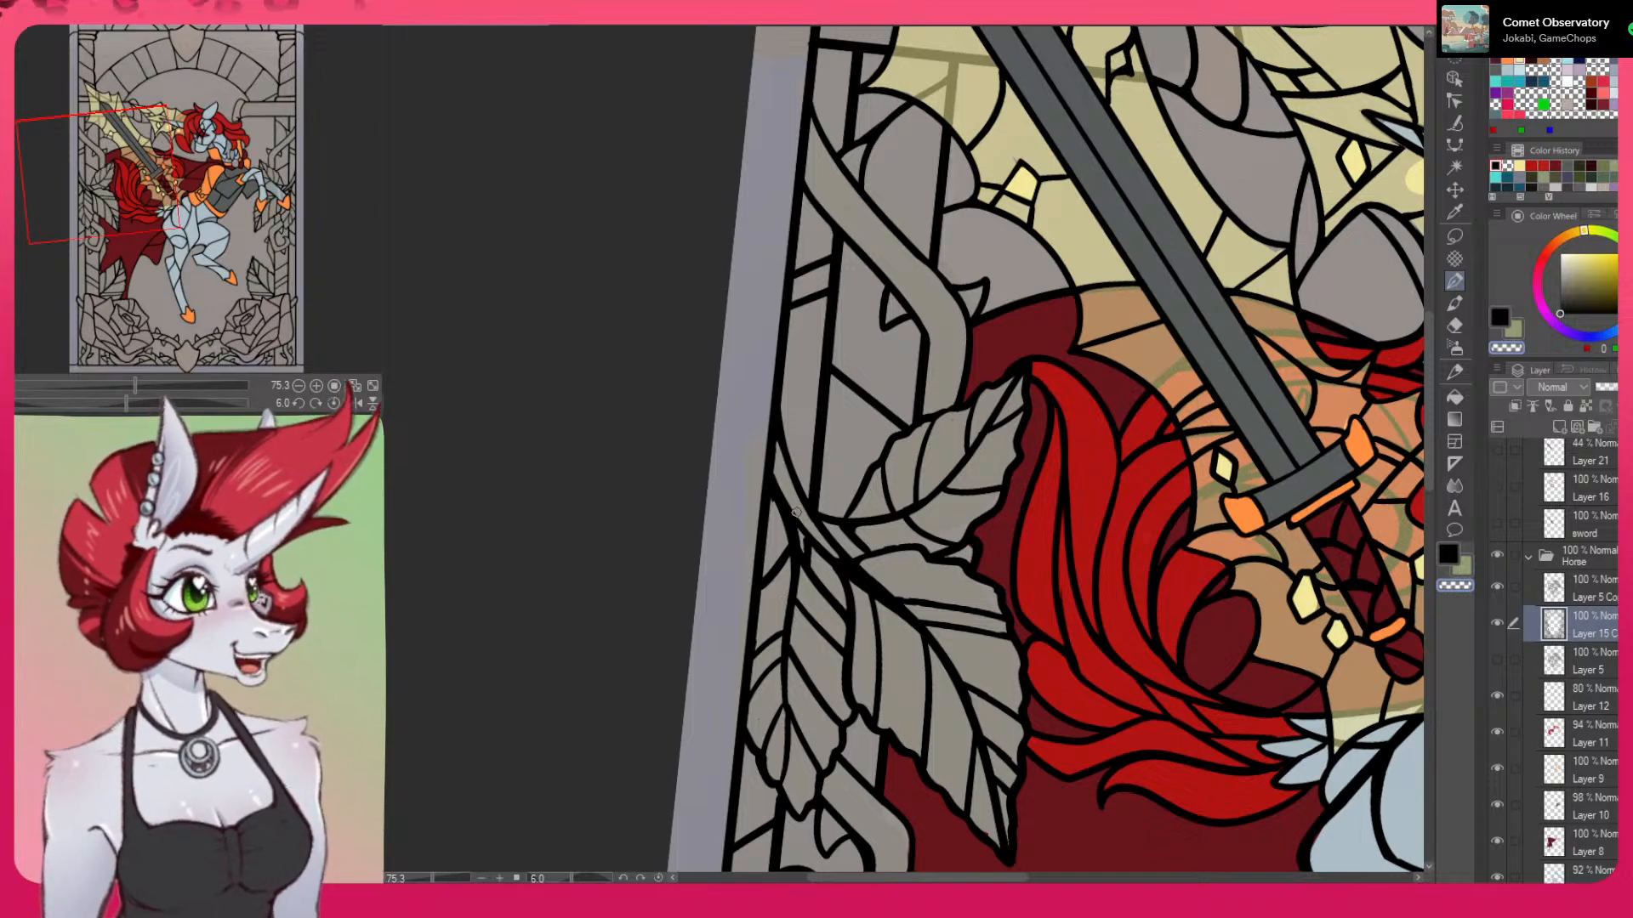
pyautogui.moveTo(1114, 611); pyautogui.dragTo(1057, 366)
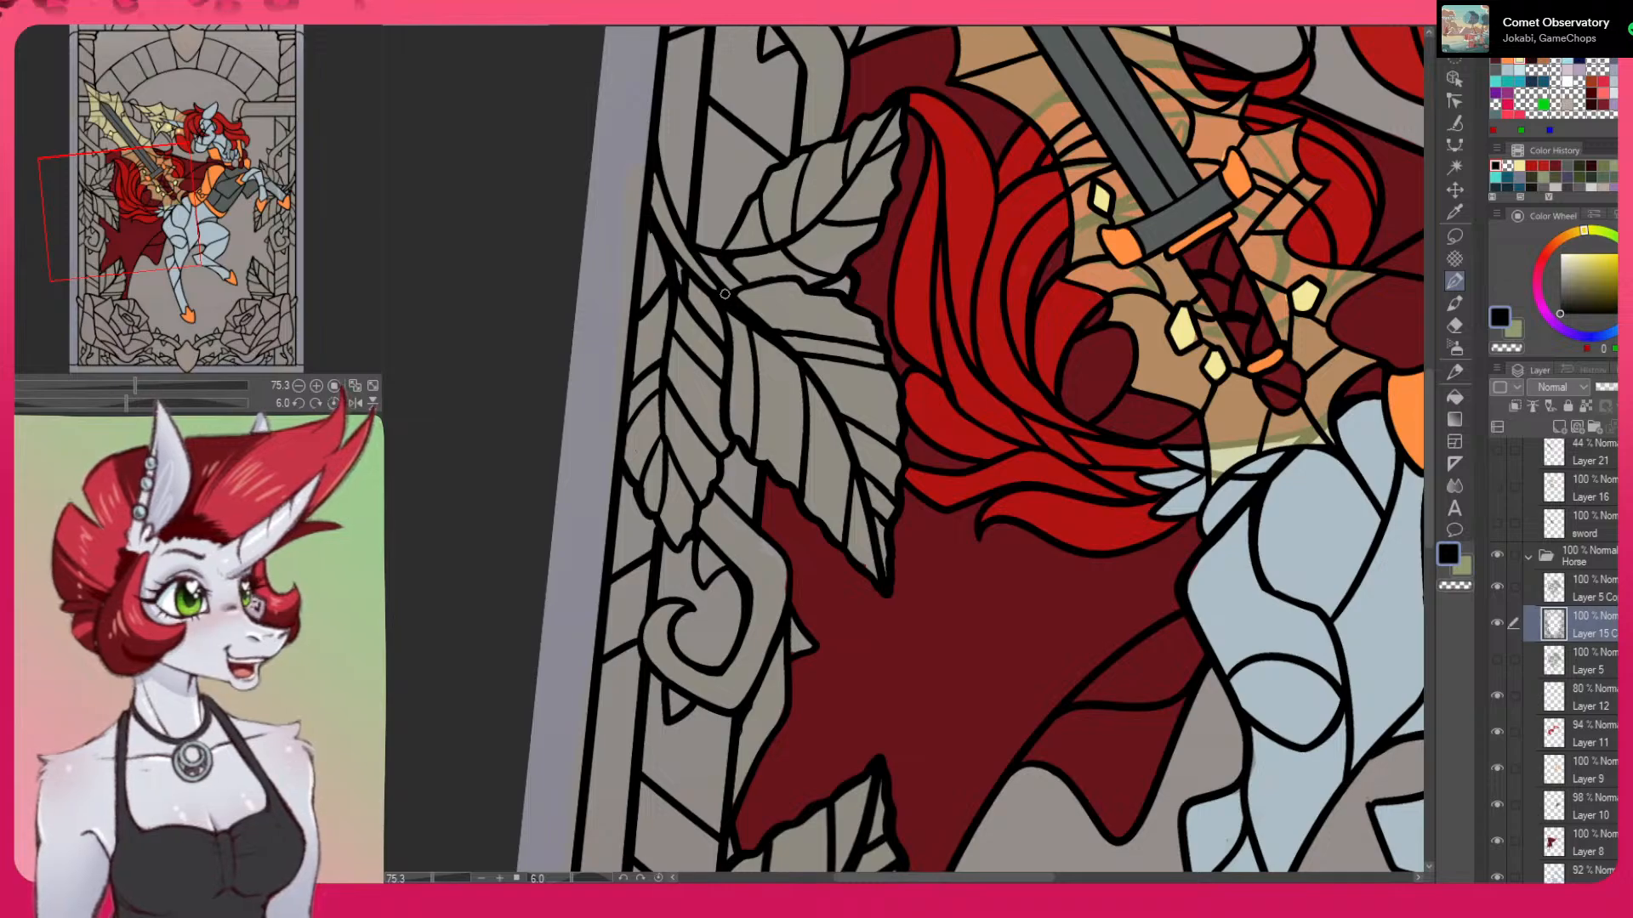
# Tidy the rounded stem tip and petal edge of the rose below the red cape, where they meet the frame, alternating transparent colour and black
pyautogui.scroll(-5, 724, 293)
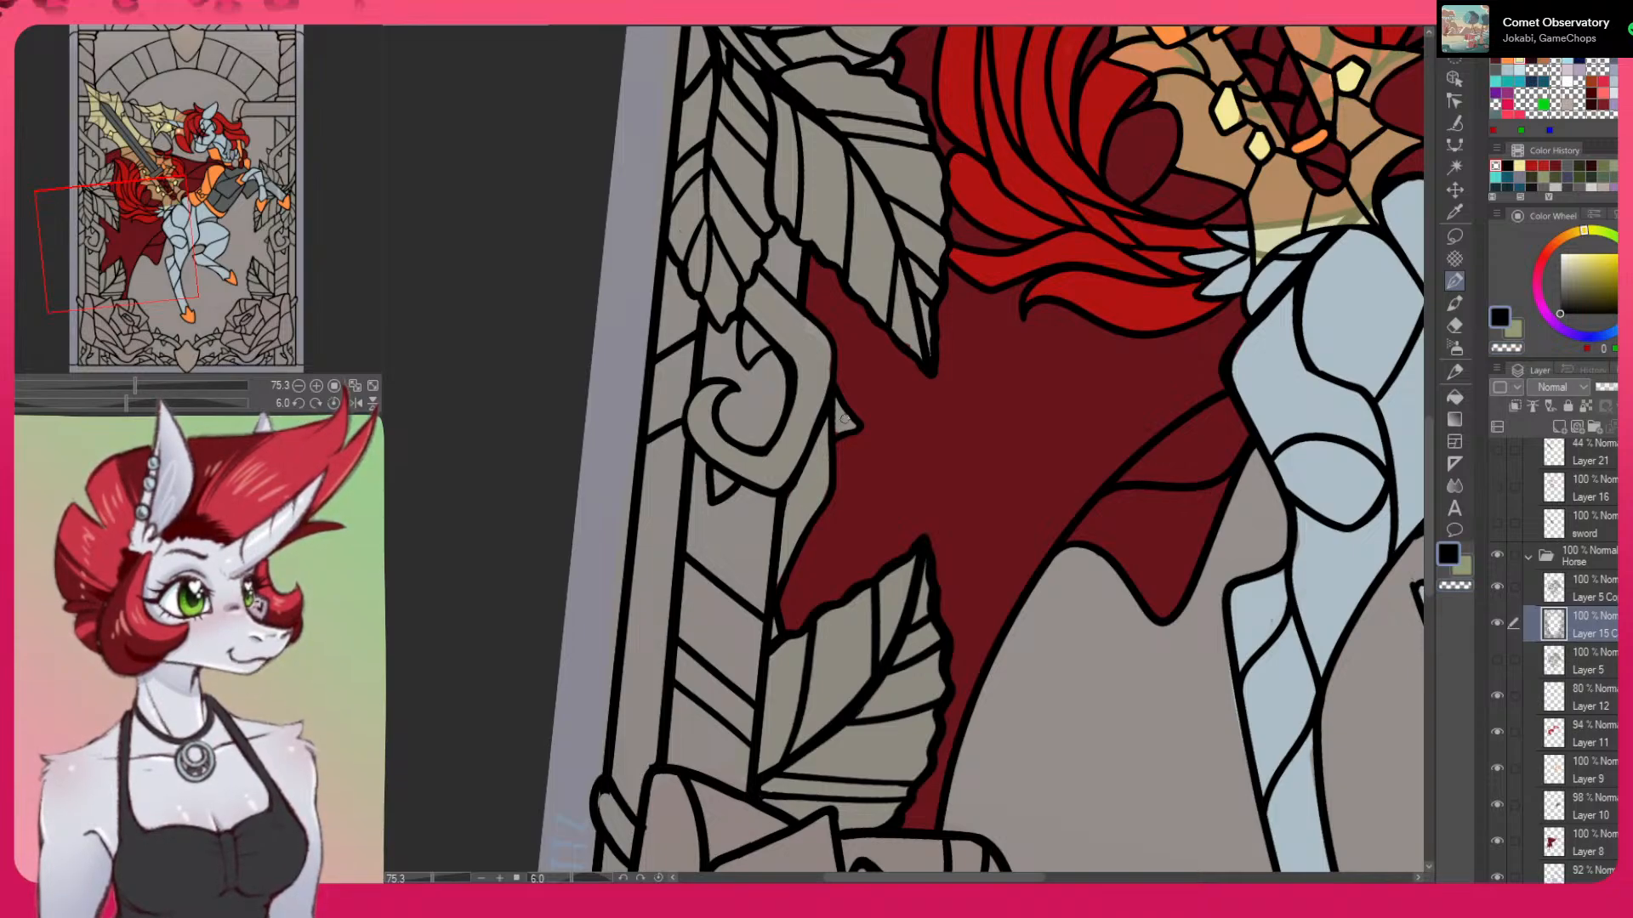
pyautogui.moveTo(974, 636)
pyautogui.mouseDown()
pyautogui.moveTo(1010, 462)
pyautogui.moveTo(980, 594)
pyautogui.moveTo(991, 483)
pyautogui.mouseUp()
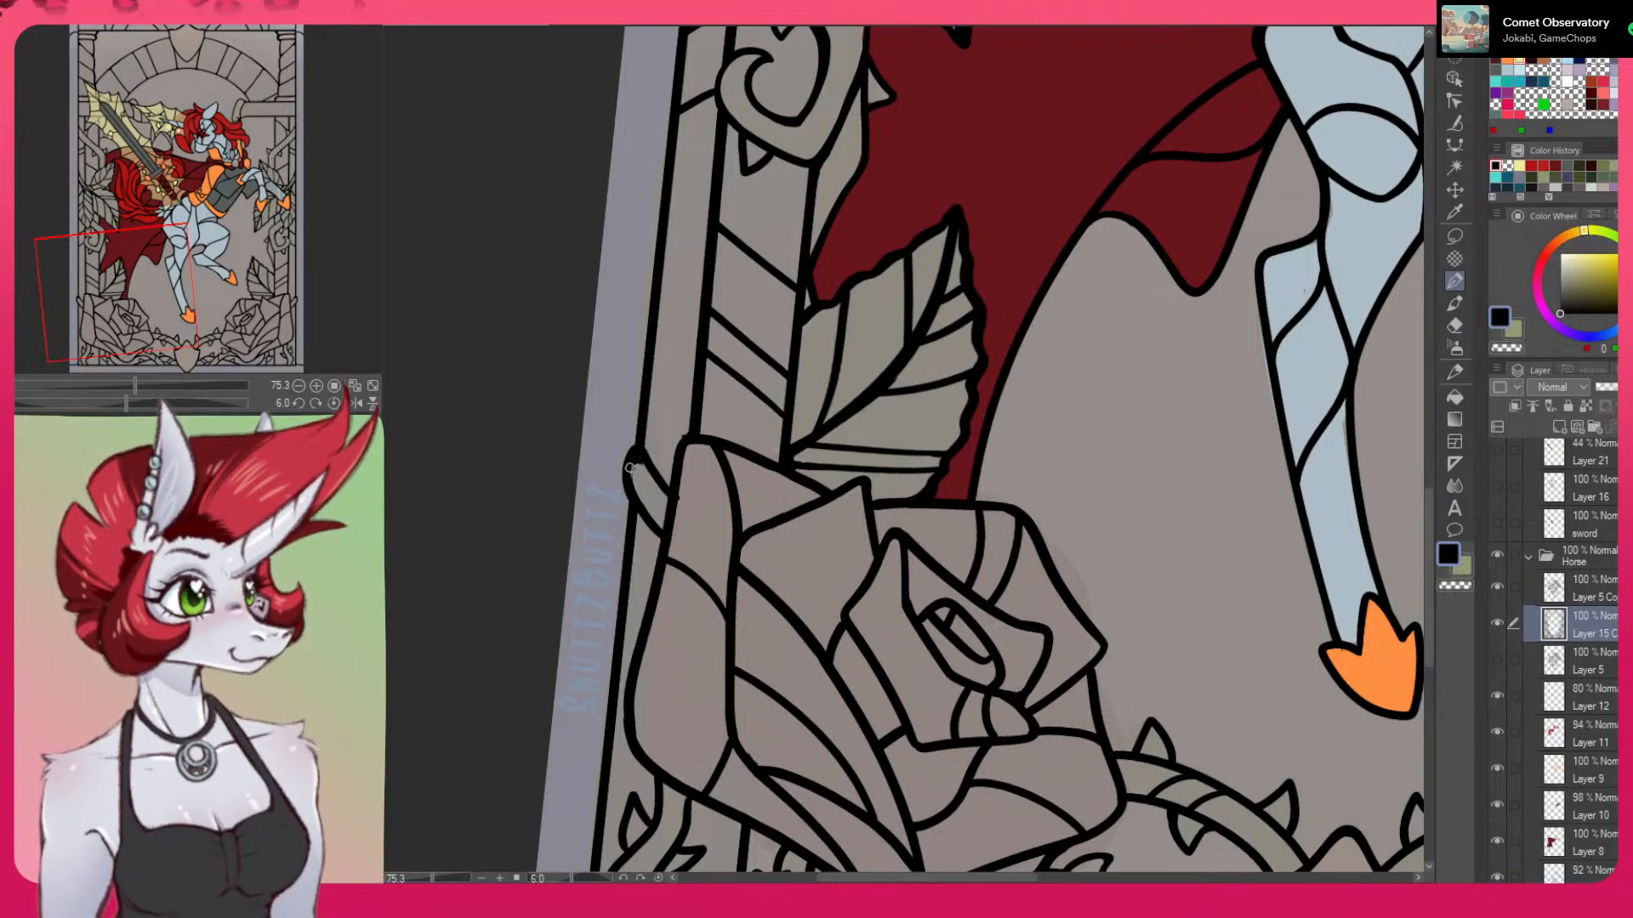
pyautogui.press('c')
pyautogui.moveTo(640, 464); pyautogui.dragTo(640, 492)
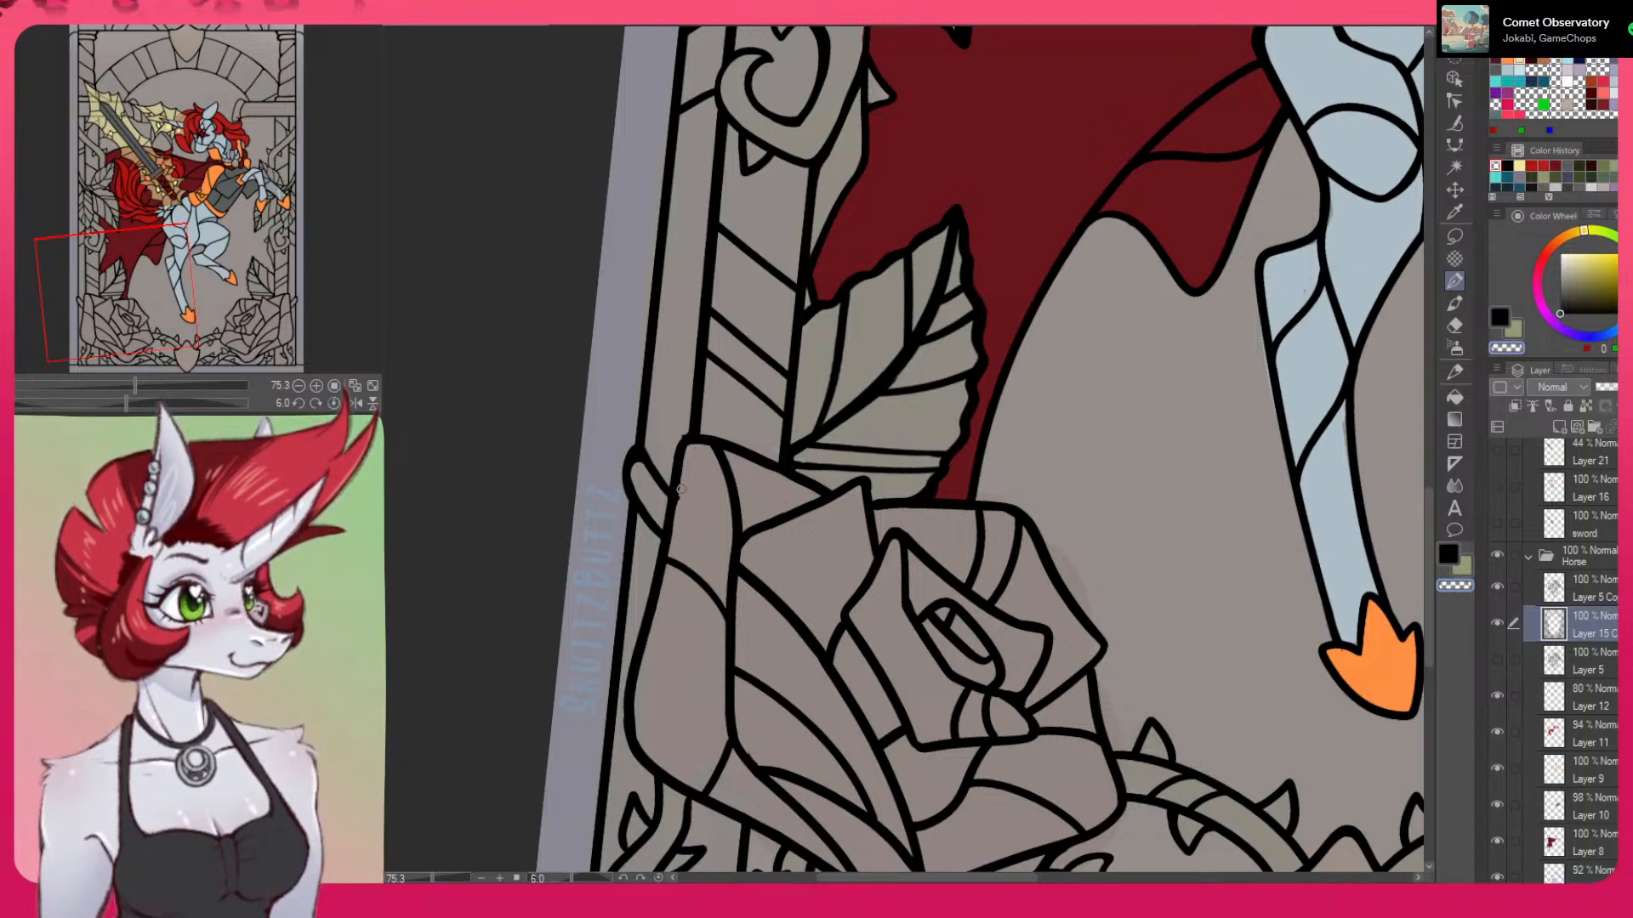
pyautogui.press('c')
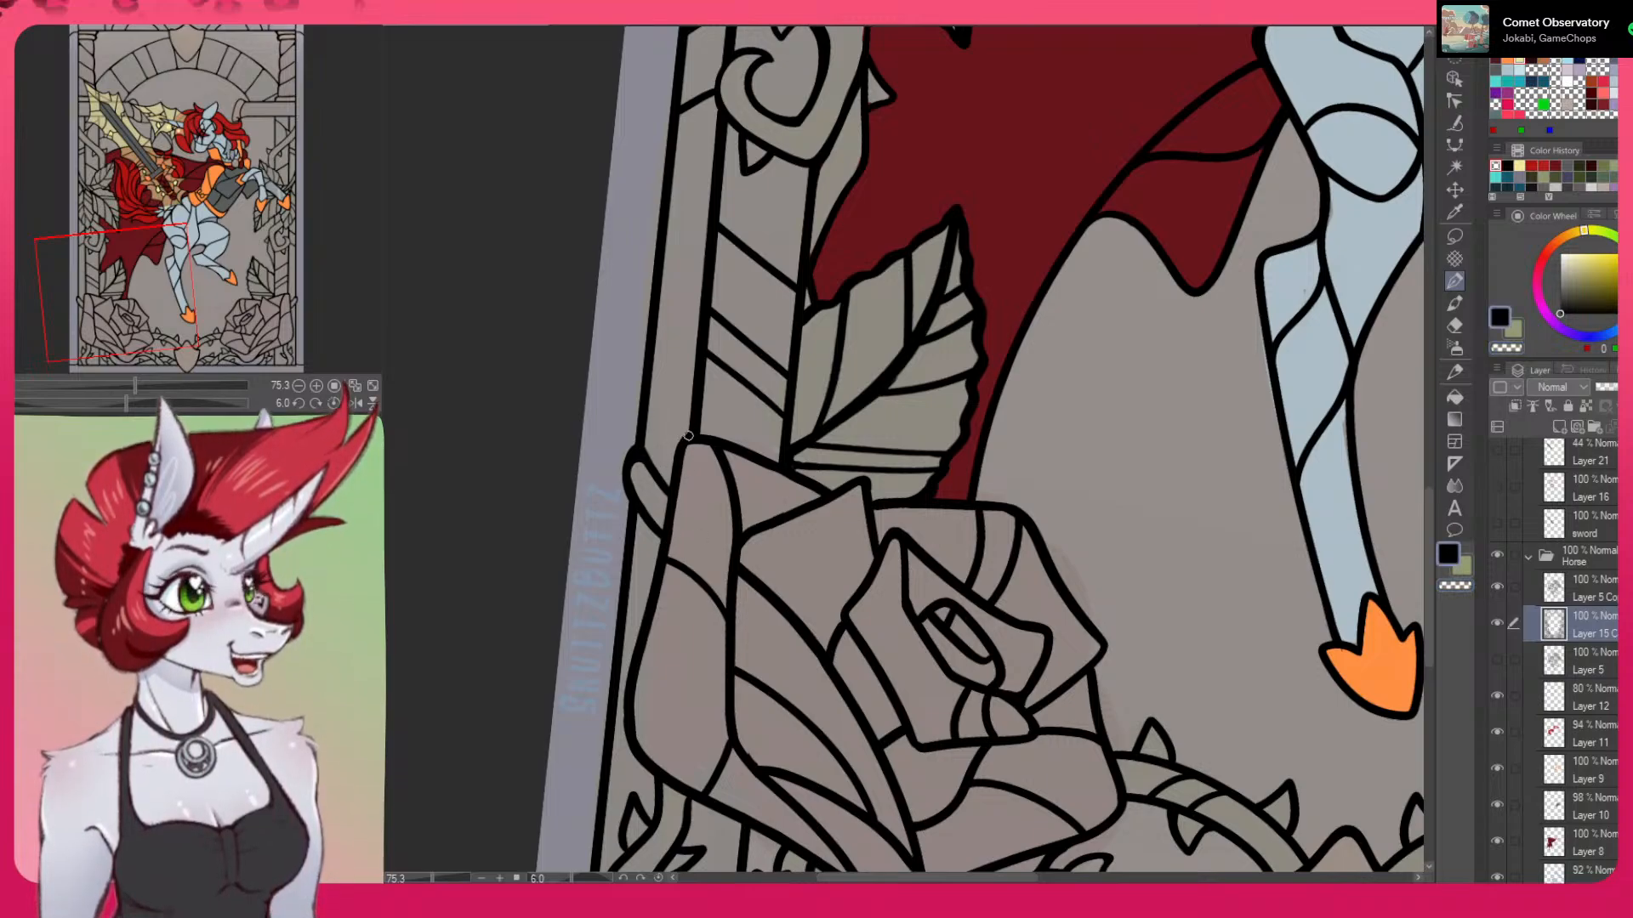
pyautogui.moveTo(683, 439); pyautogui.dragTo(677, 468)
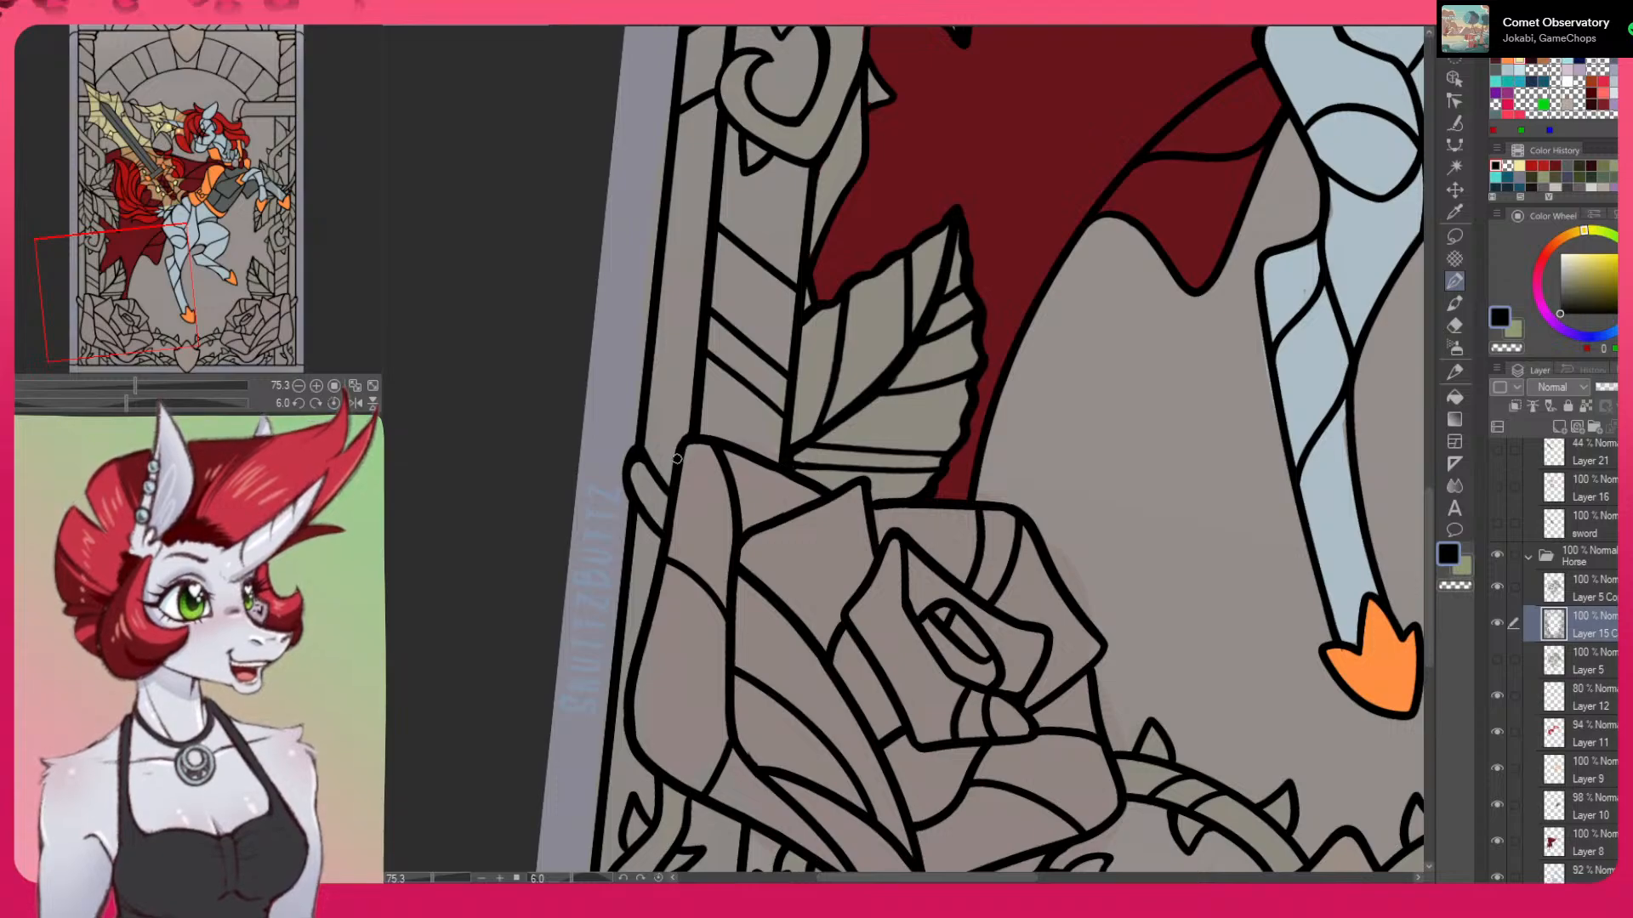
# Refine the jagged thorn beneath the same rose at the column base, alternating transparent colour and black
pyautogui.moveTo(1084, 478); pyautogui.dragTo(1095, 286)
pyautogui.press('c')
pyautogui.moveTo(759, 642)
pyautogui.mouseDown()
pyautogui.moveTo(783, 646)
pyautogui.moveTo(762, 646)
pyautogui.moveTo(786, 679)
pyautogui.mouseUp()
pyautogui.press('c')
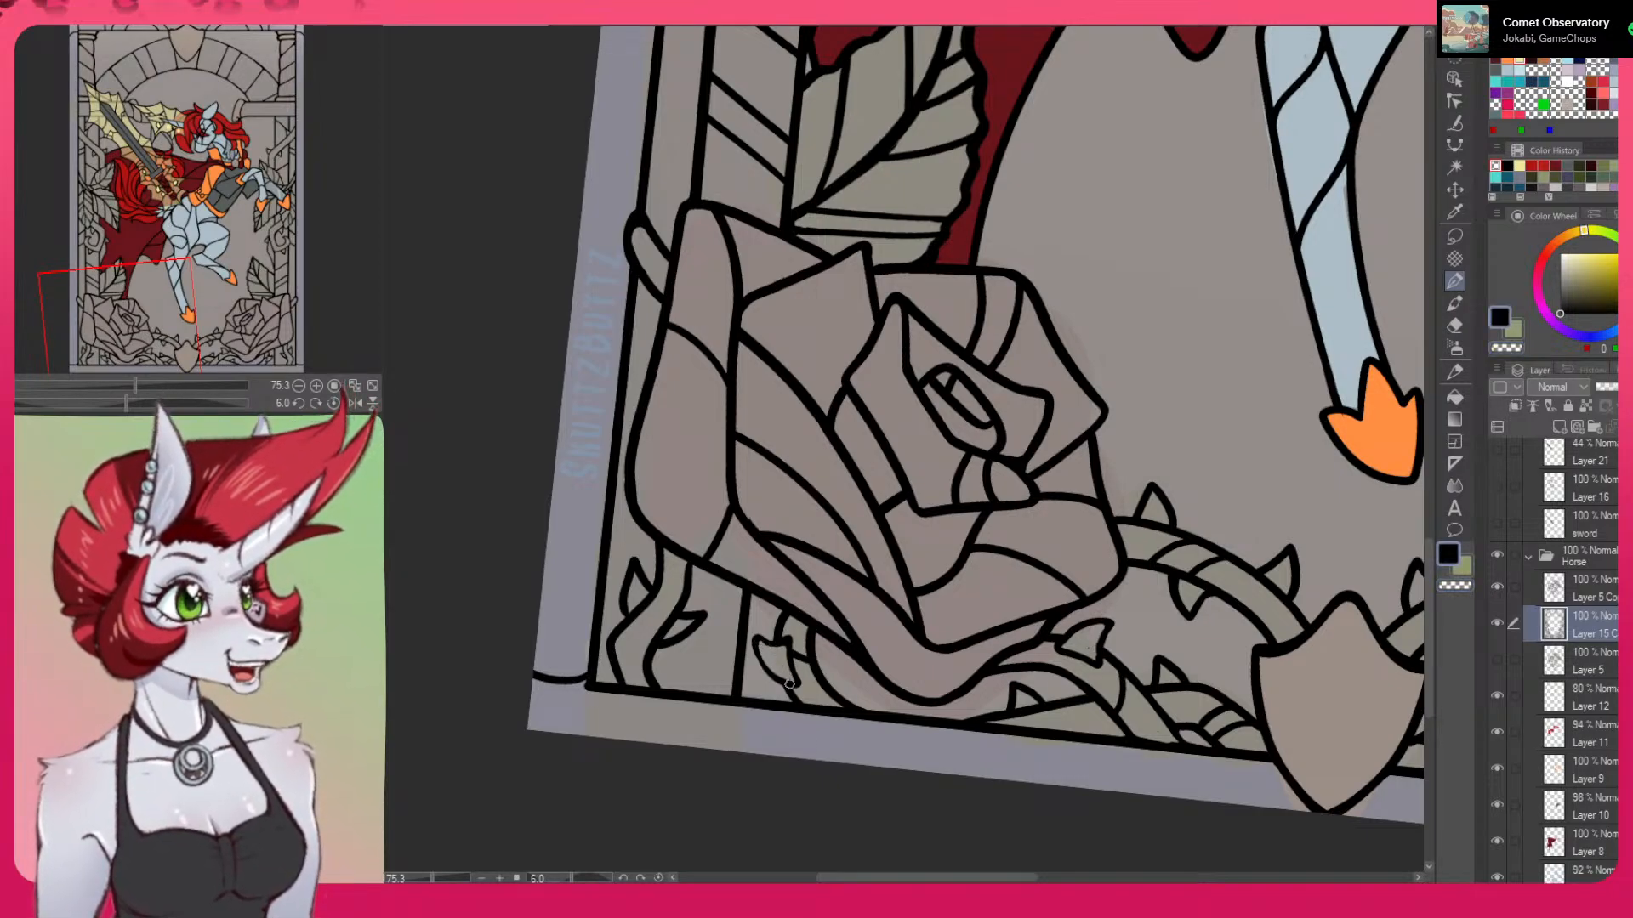
pyautogui.moveTo(761, 638); pyautogui.dragTo(760, 640)
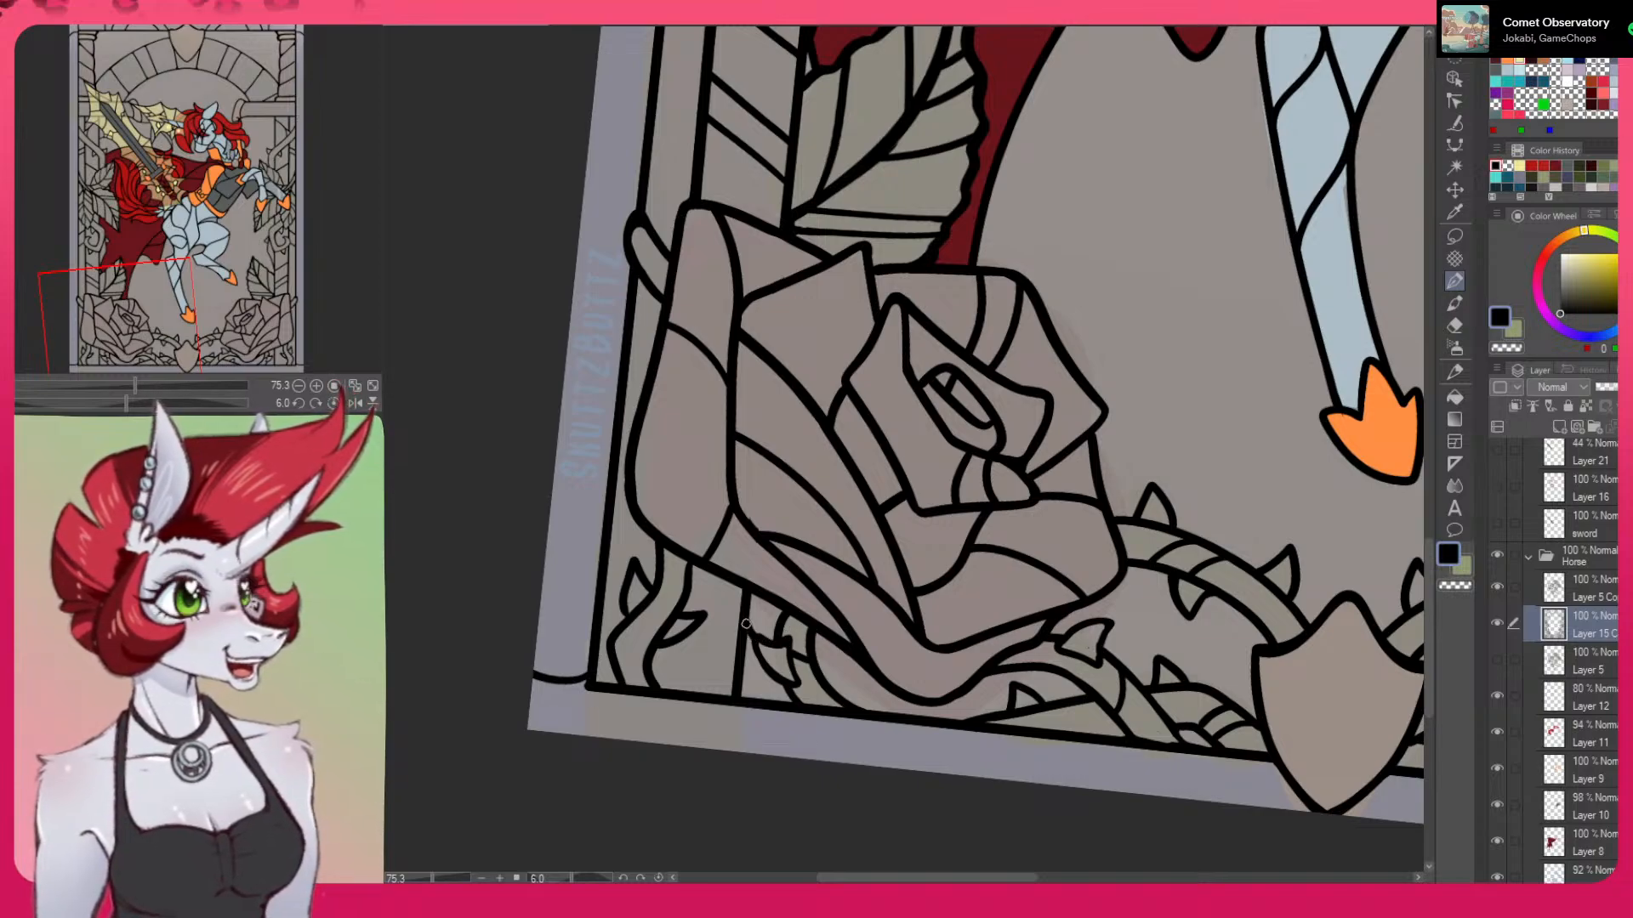
pyautogui.press('c')
pyautogui.moveTo(752, 651); pyautogui.dragTo(789, 700)
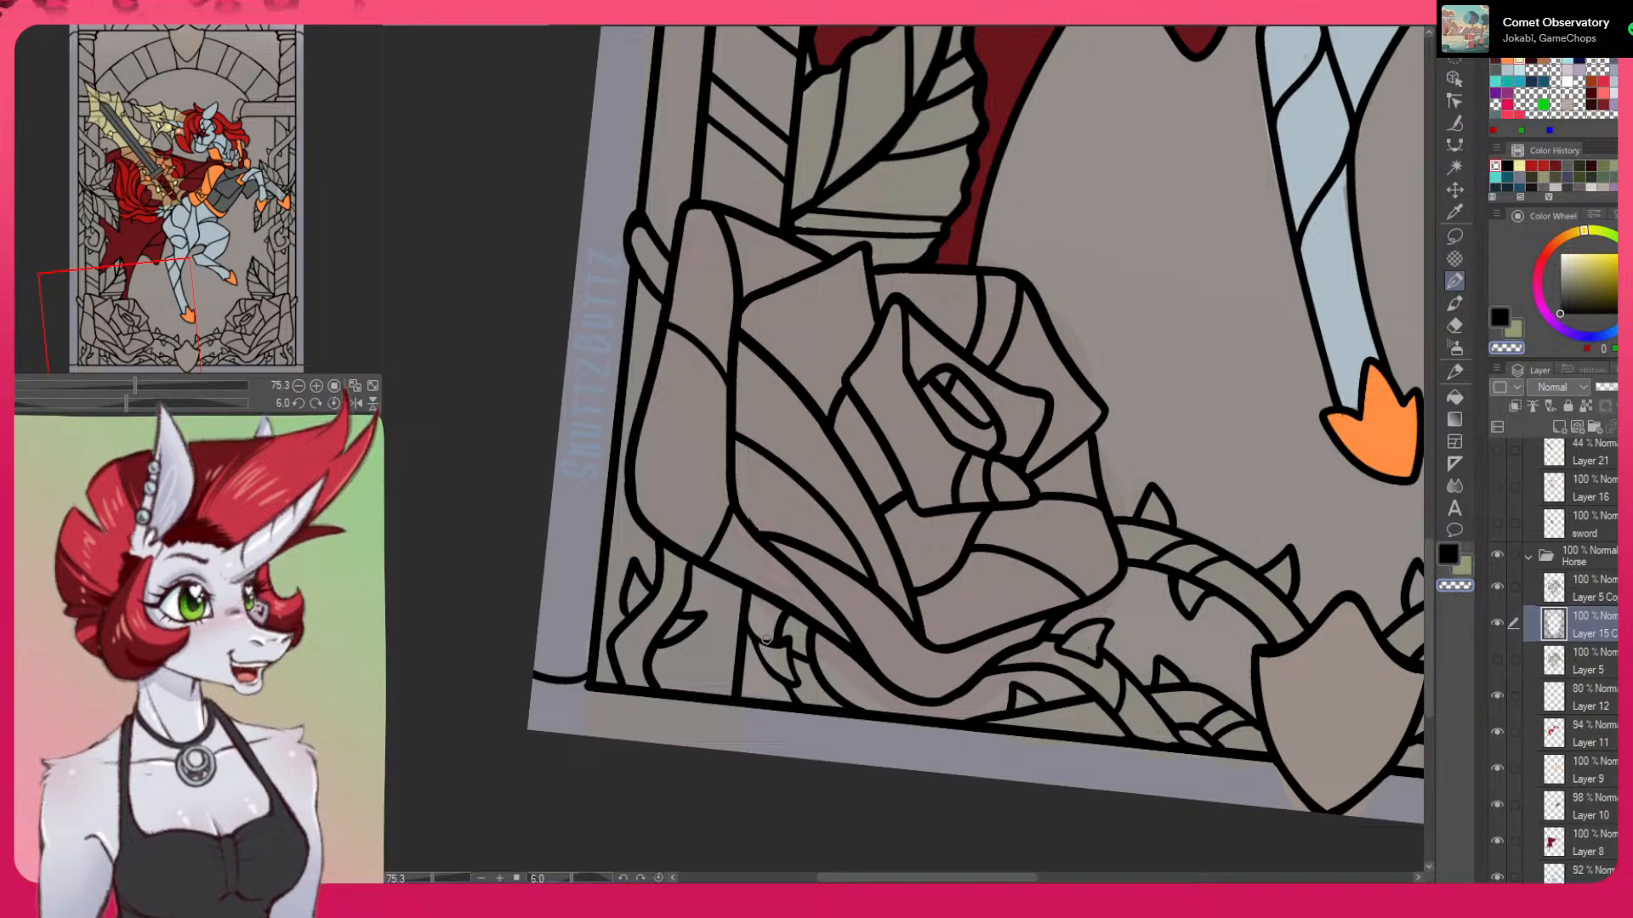
# Rotate the canvas and refine the matching thorn beneath the rose on the opposite side of the bottom shield with black and transparent colour
pyautogui.moveTo(1199, 797); pyautogui.dragTo(1317, 552)
pyautogui.moveTo(1267, 552)
pyautogui.mouseDown()
pyautogui.moveTo(1132, 610)
pyautogui.moveTo(1185, 649)
pyautogui.moveTo(1221, 375)
pyautogui.moveTo(1108, 583)
pyautogui.mouseUp()
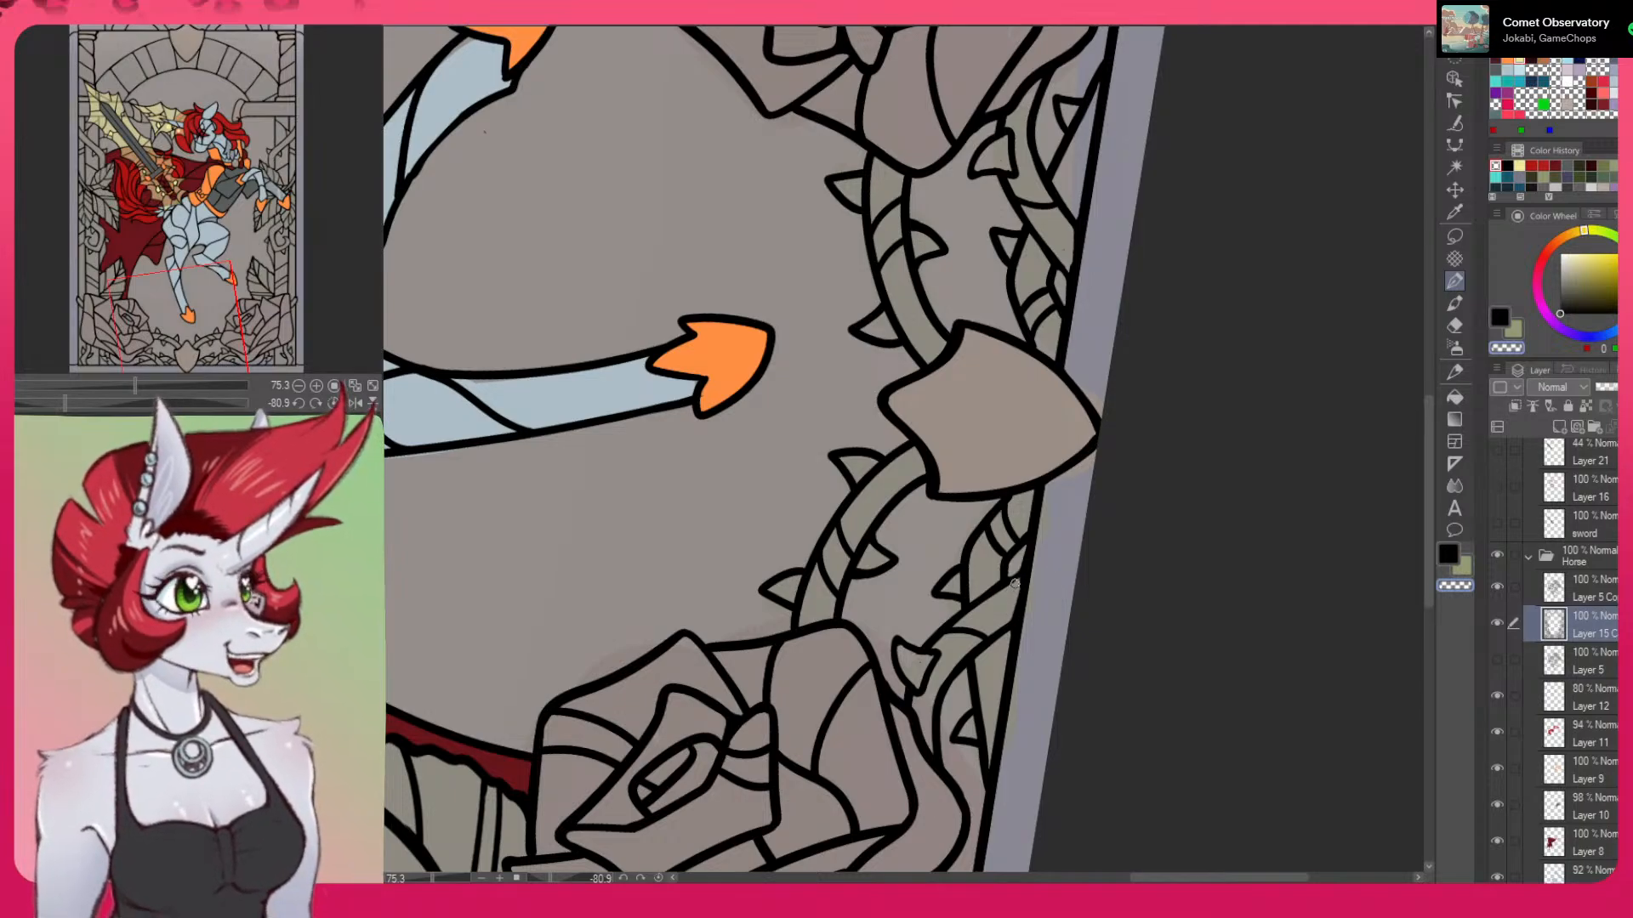
pyautogui.scroll(5, 1128, 510)
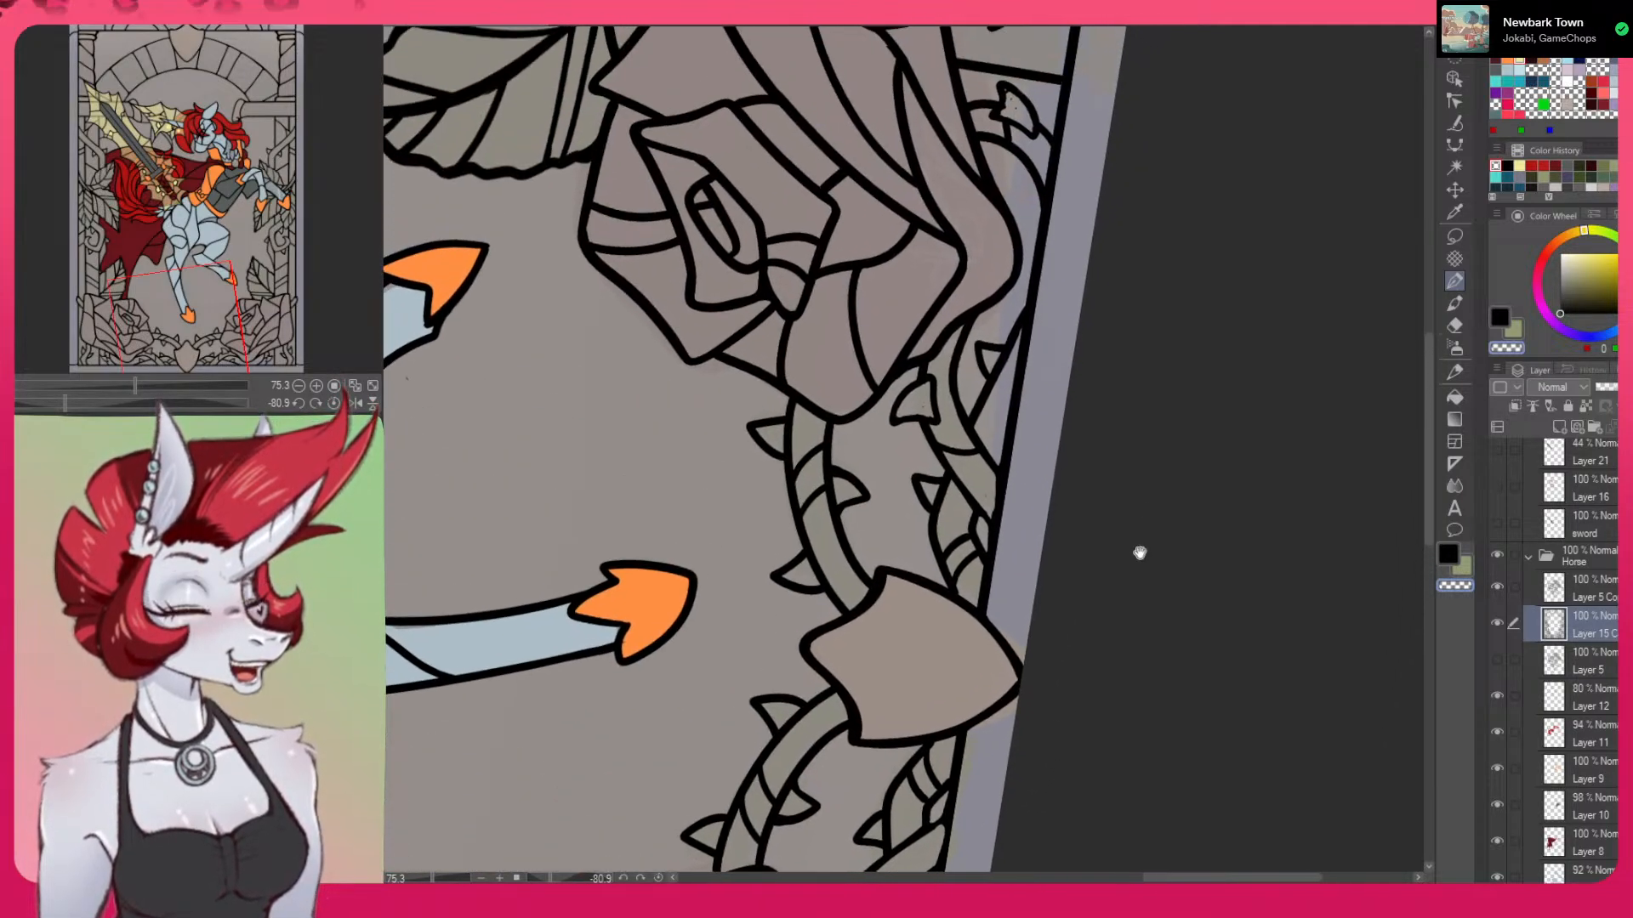
pyautogui.moveTo(1225, 601); pyautogui.dragTo(851, 752)
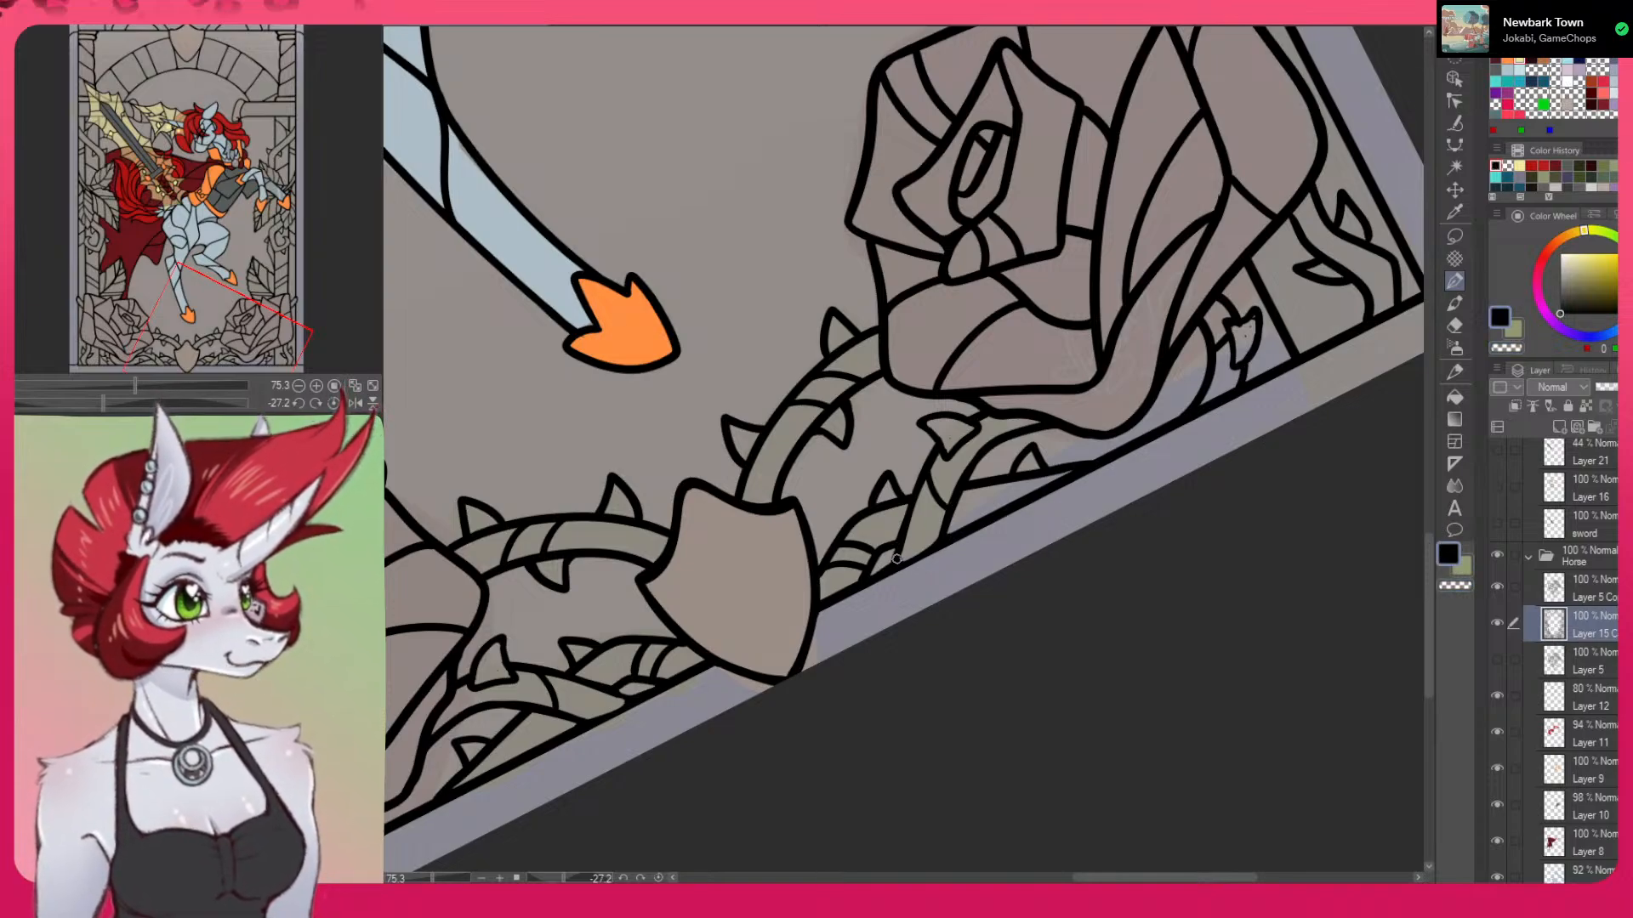
pyautogui.moveTo(1028, 507); pyautogui.dragTo(912, 586)
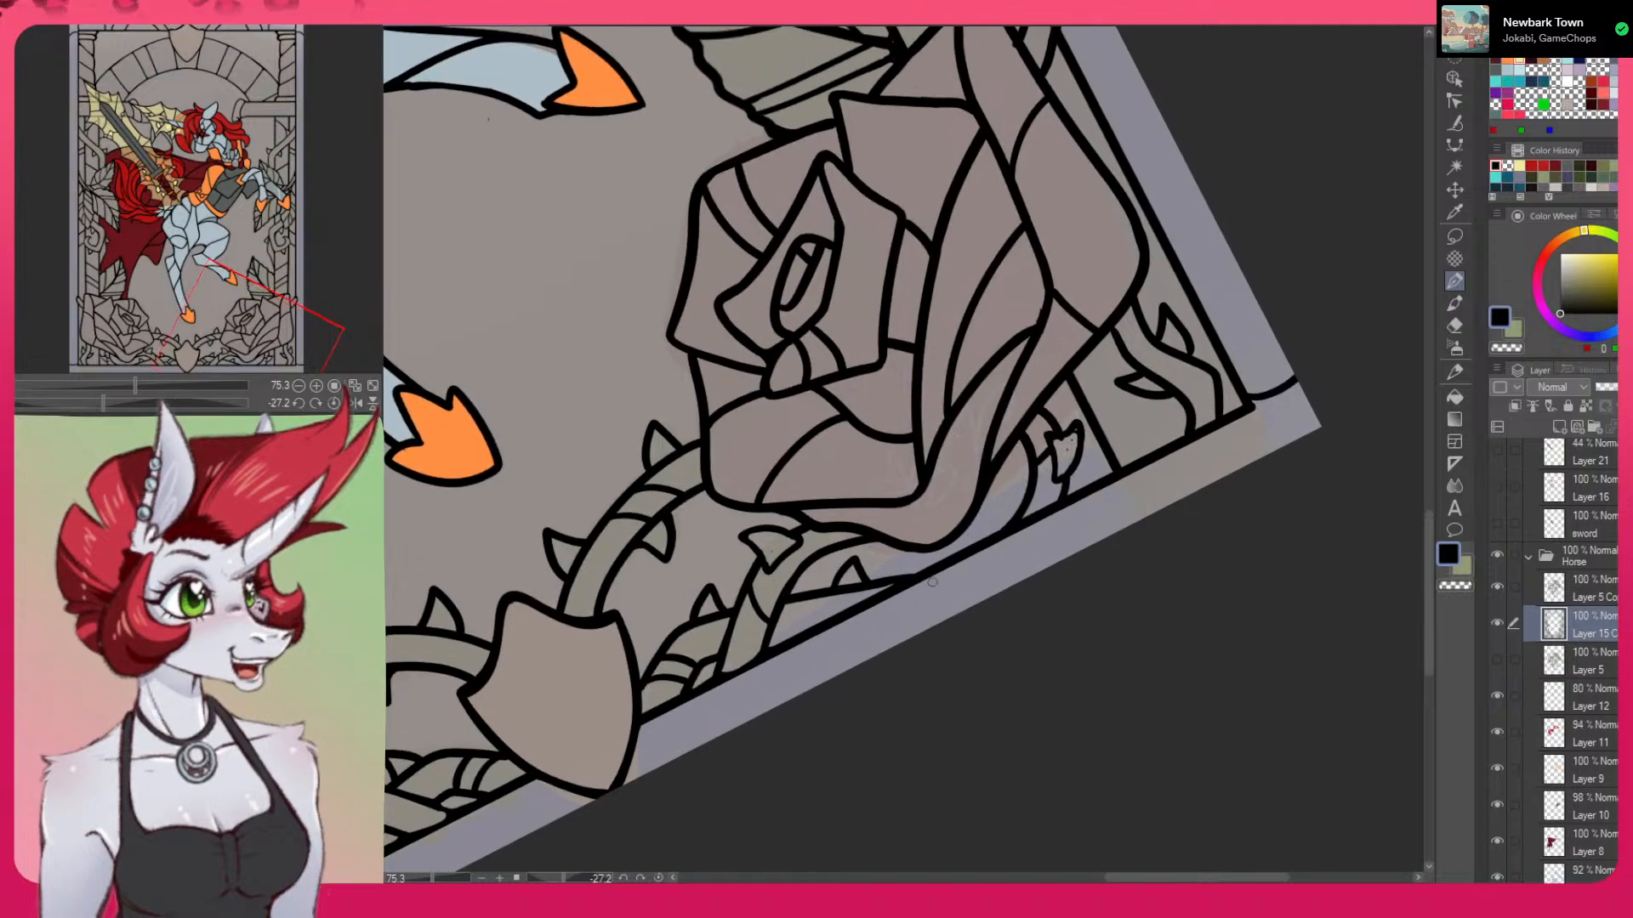
pyautogui.press('c')
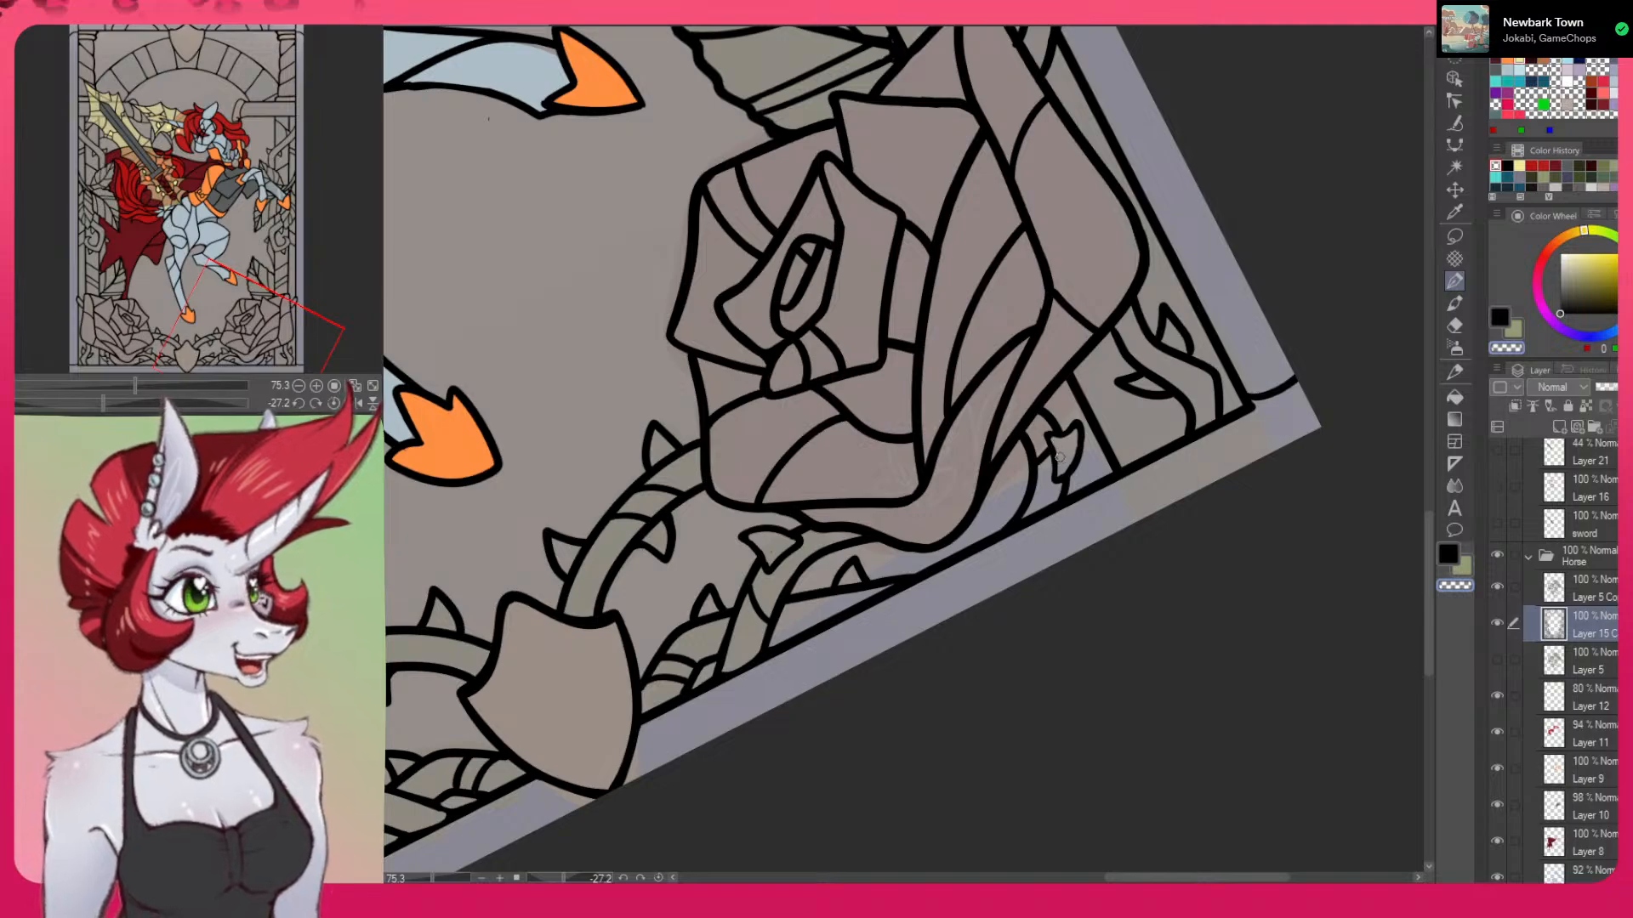
pyautogui.press('c')
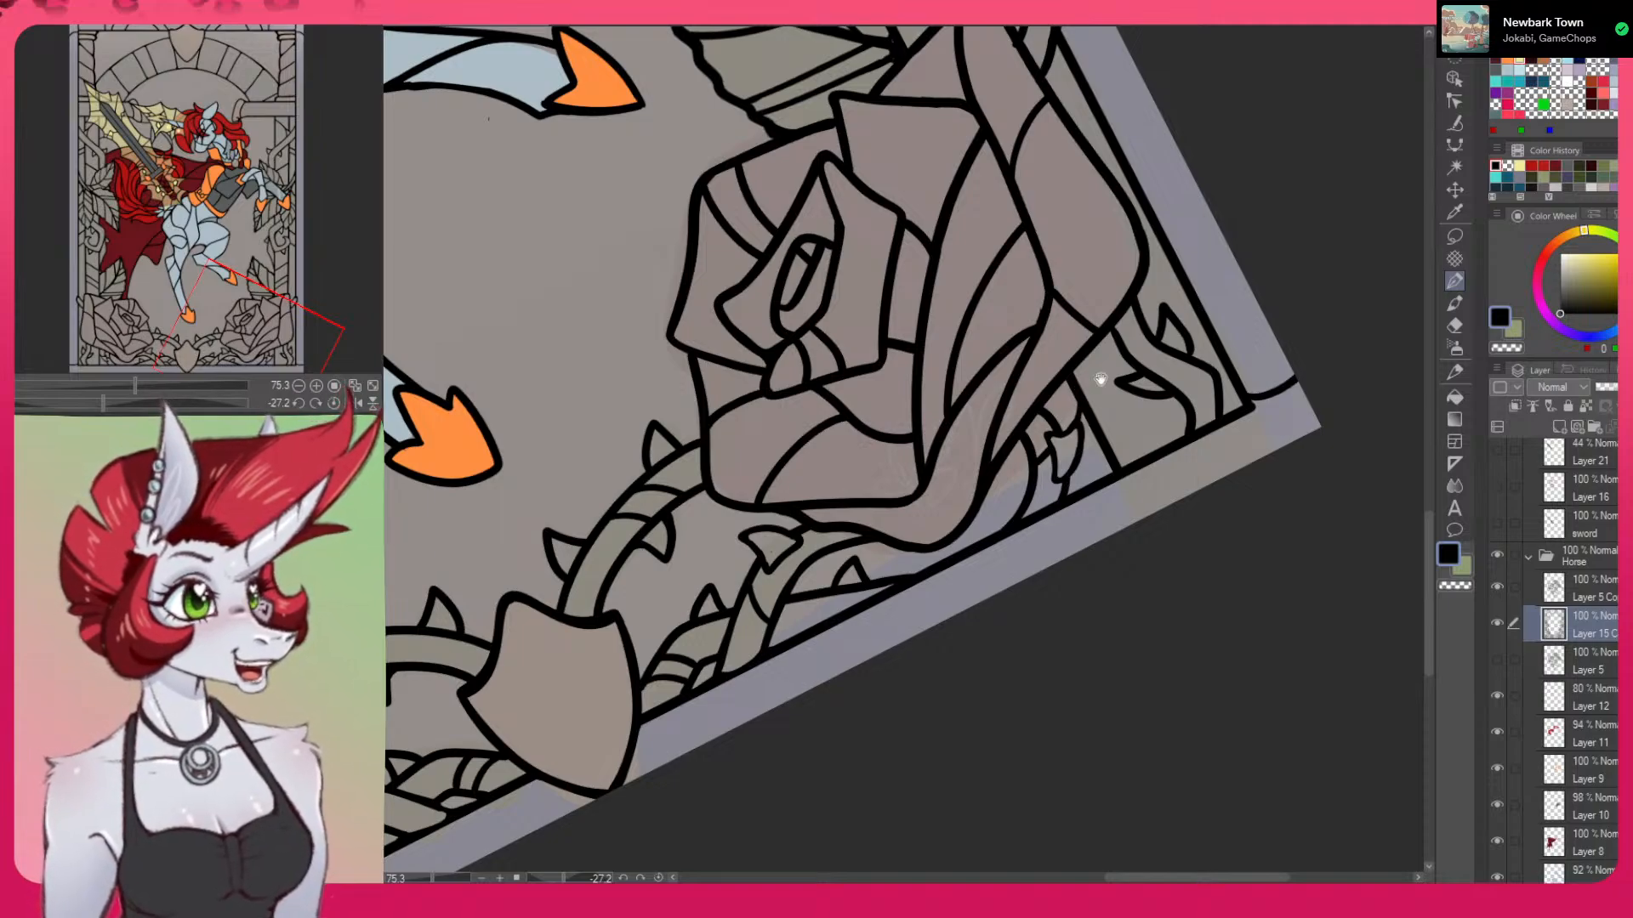
# Clean up the stem tip, petal line and frame corner around the opposite rose, drawing in black and correcting with transparent colour
pyautogui.scroll(5, 1099, 379)
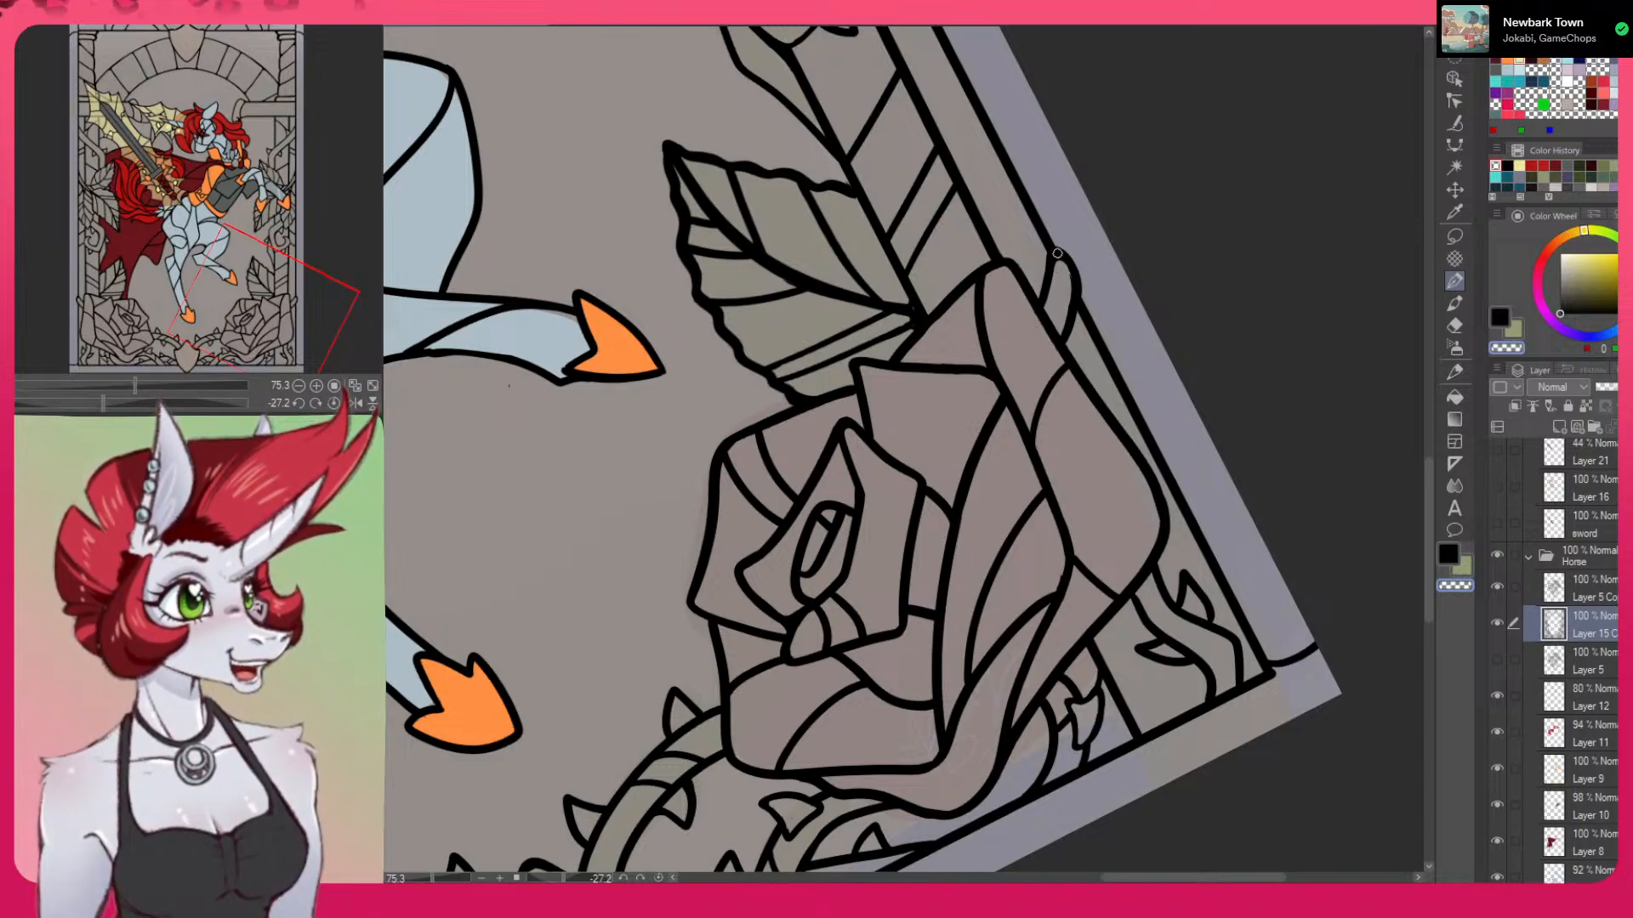
pyautogui.moveTo(1053, 300)
pyautogui.mouseDown()
pyautogui.moveTo(1243, 539)
pyautogui.moveTo(1254, 637)
pyautogui.moveTo(1166, 456)
pyautogui.moveTo(1224, 594)
pyautogui.moveTo(1124, 630)
pyautogui.mouseUp()
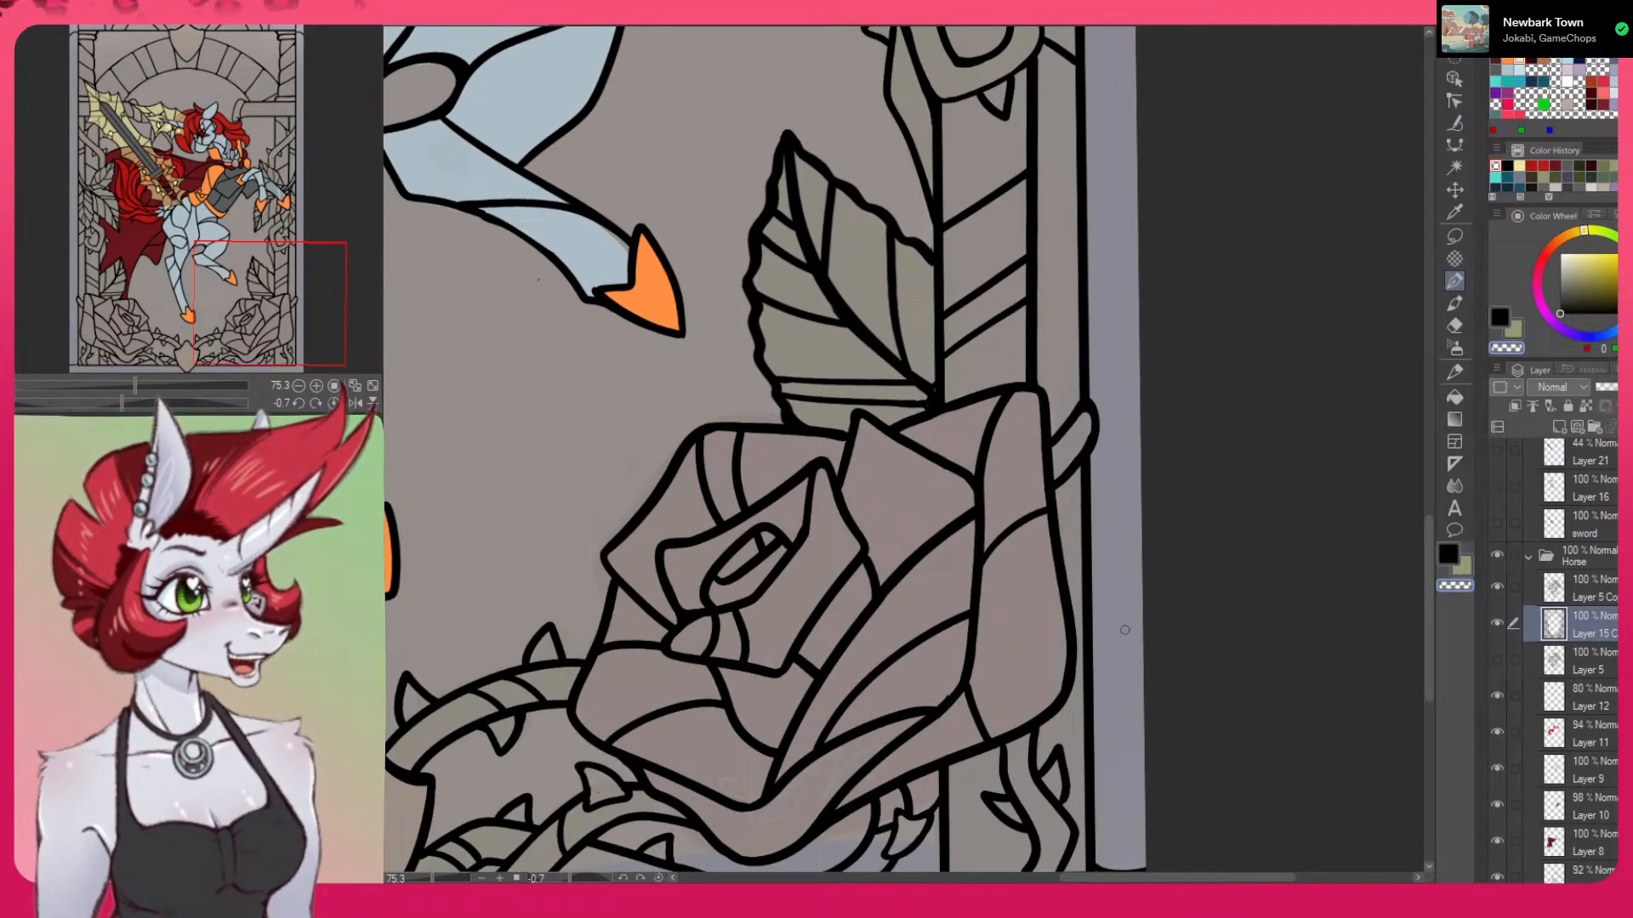
pyautogui.click(1445, 551)
pyautogui.scroll(-5, 1257, 637)
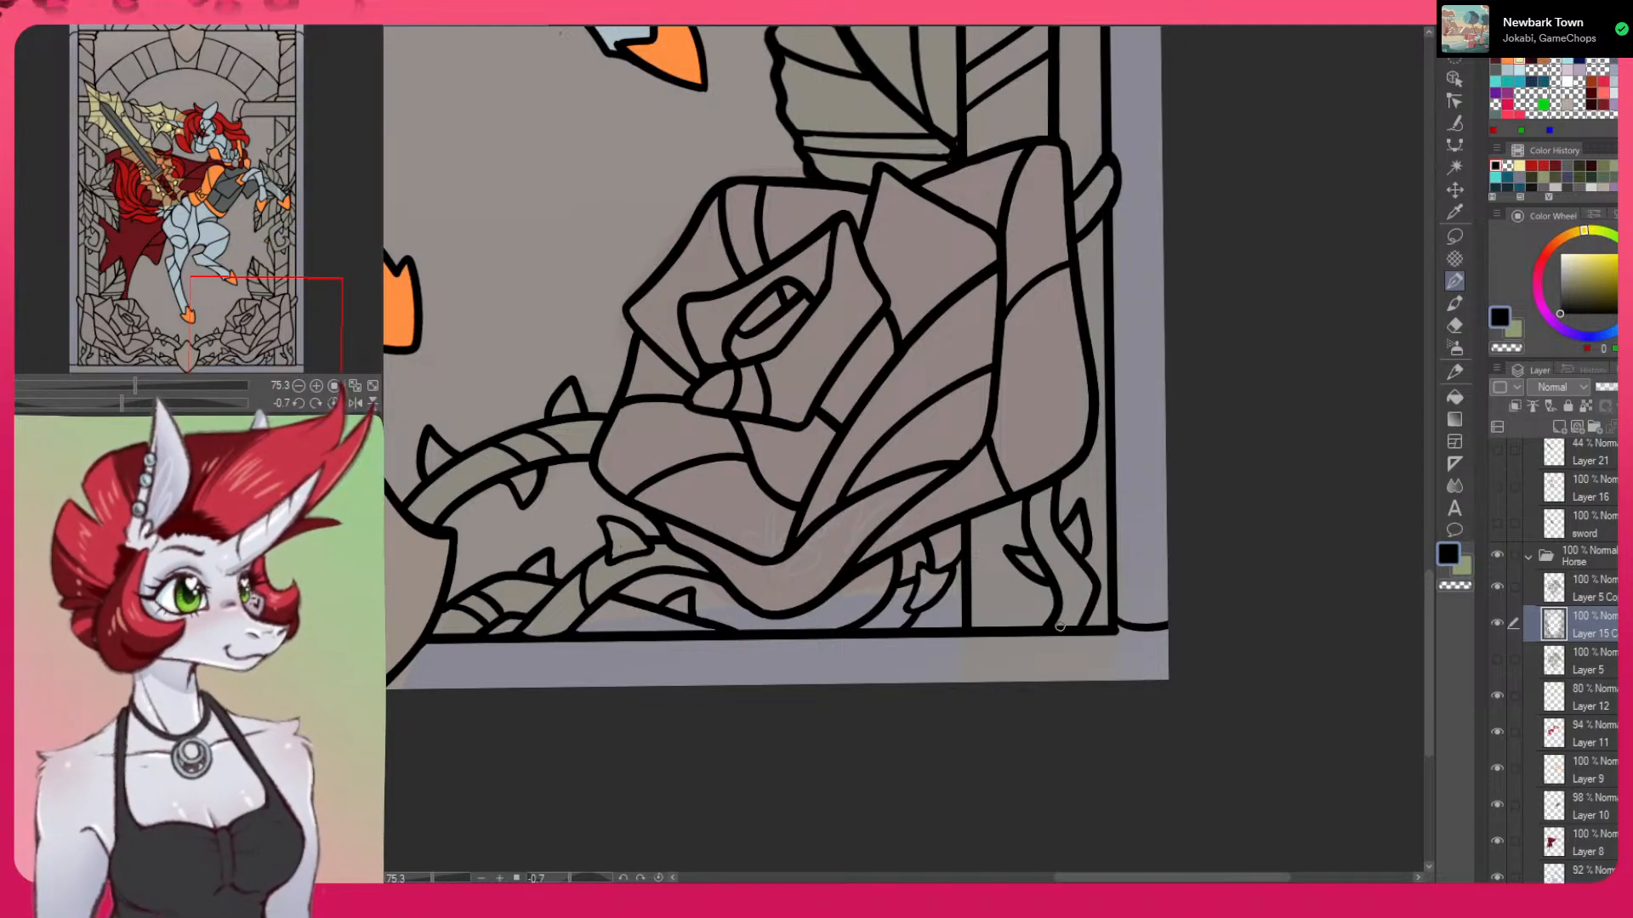
pyautogui.moveTo(1115, 630); pyautogui.dragTo(1114, 624)
pyautogui.press('c')
pyautogui.moveTo(958, 458); pyautogui.dragTo(968, 451)
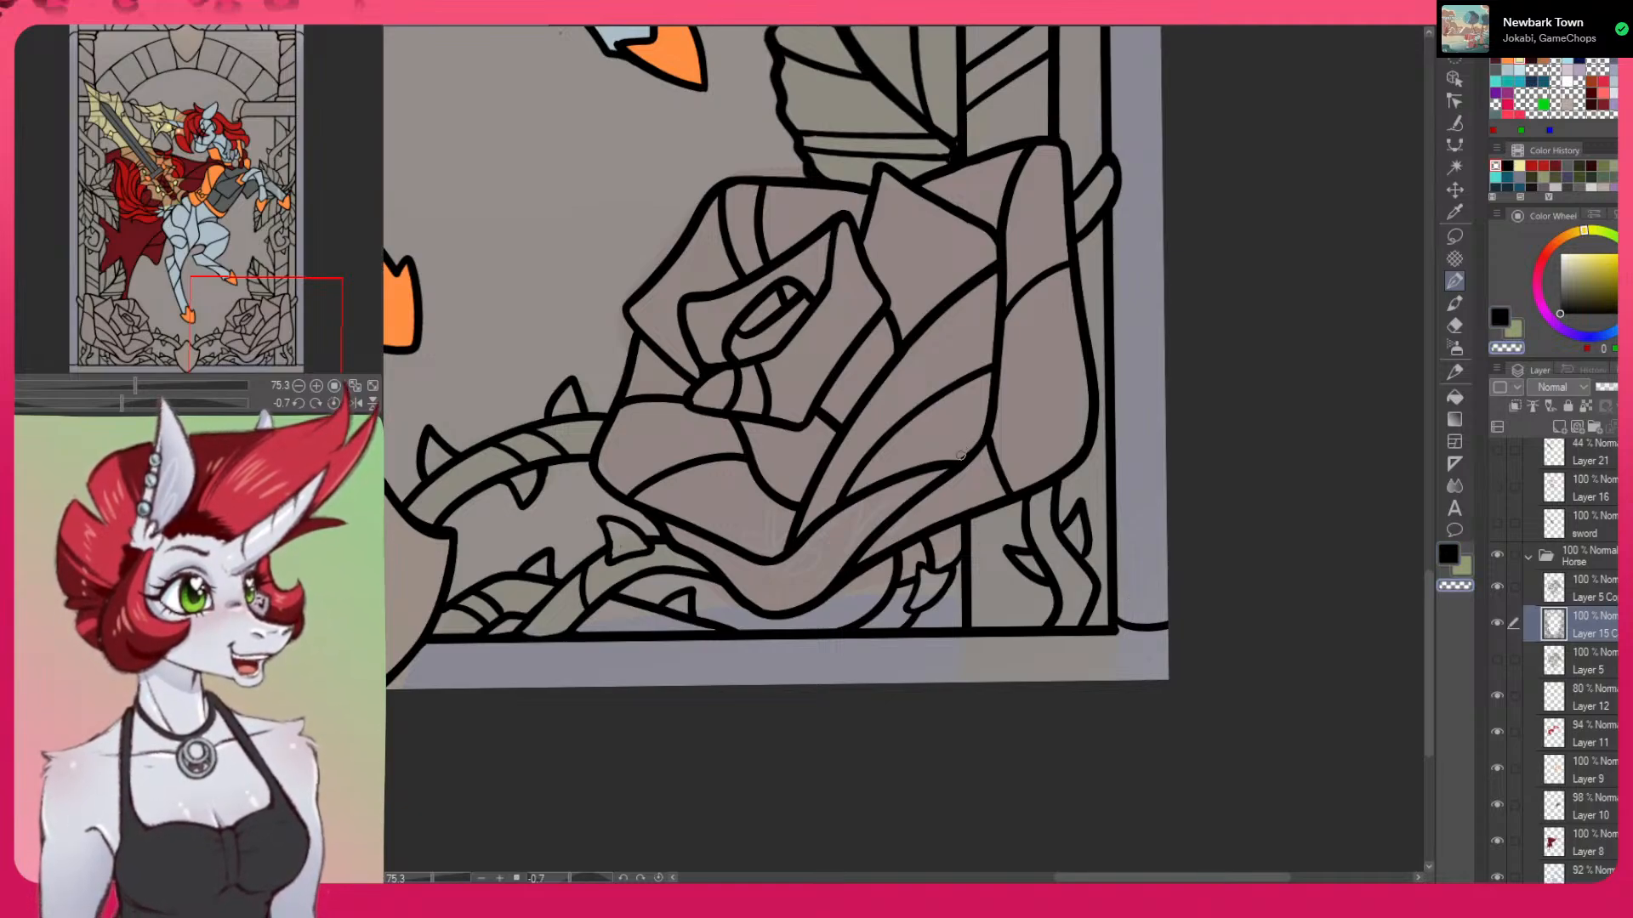
pyautogui.moveTo(1124, 336); pyautogui.dragTo(1129, 519)
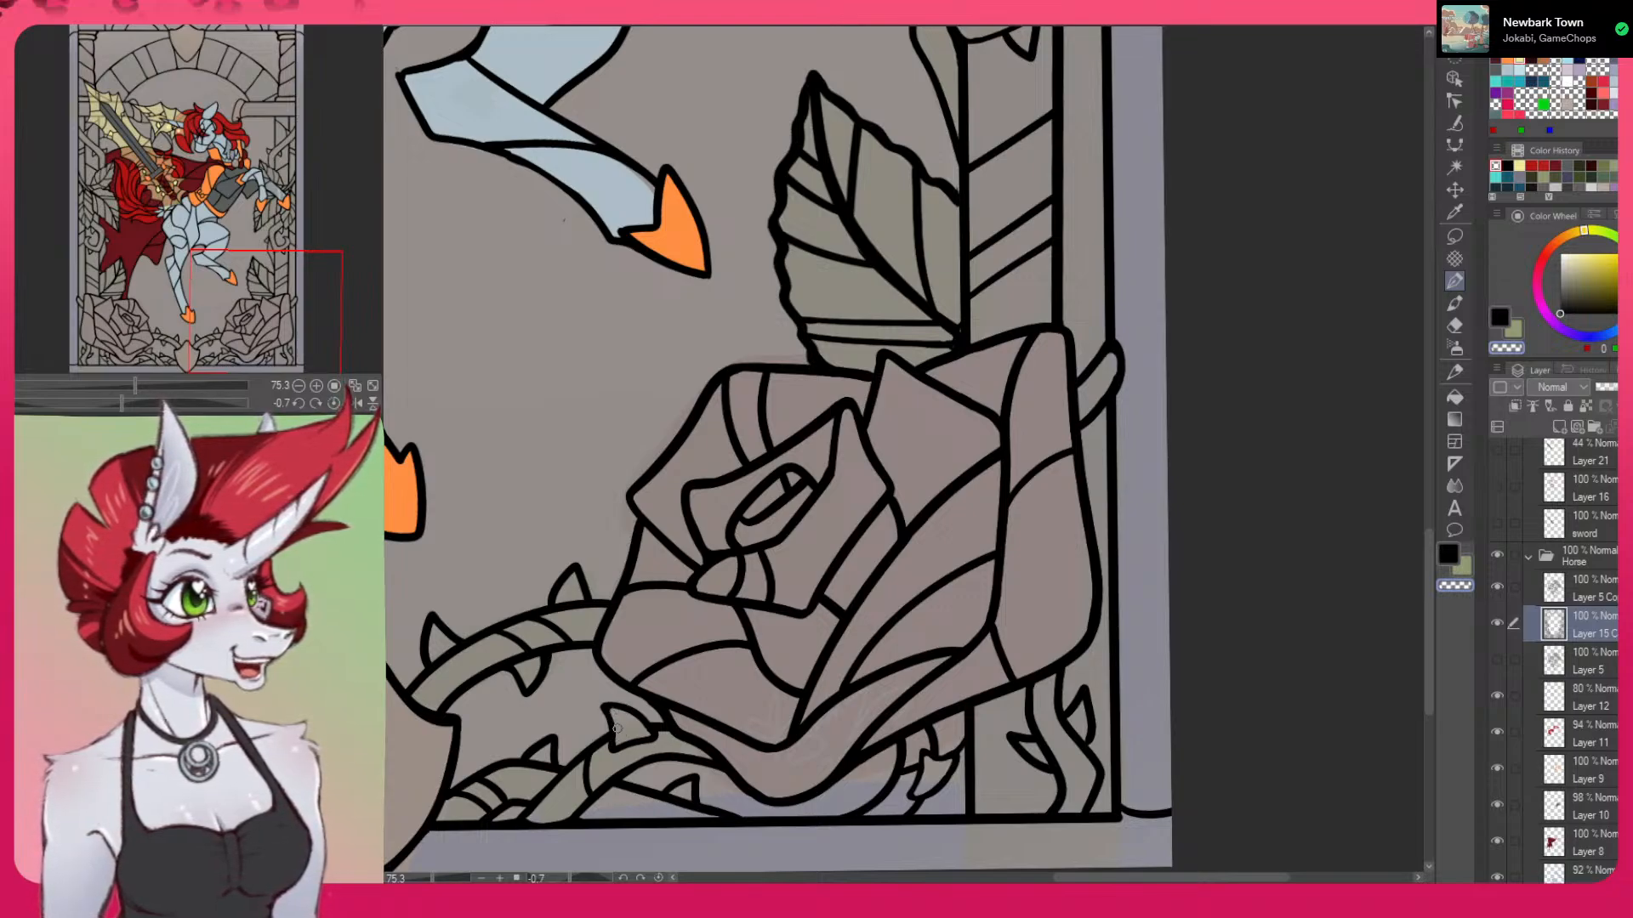
# Draw black dividing lines in the background behind the unicorn, from the vine's thorn up to the stone ledge and from the column to the mane
pyautogui.moveTo(1212, 551); pyautogui.dragTo(1194, 685)
pyautogui.moveTo(1212, 496); pyautogui.dragTo(1213, 690)
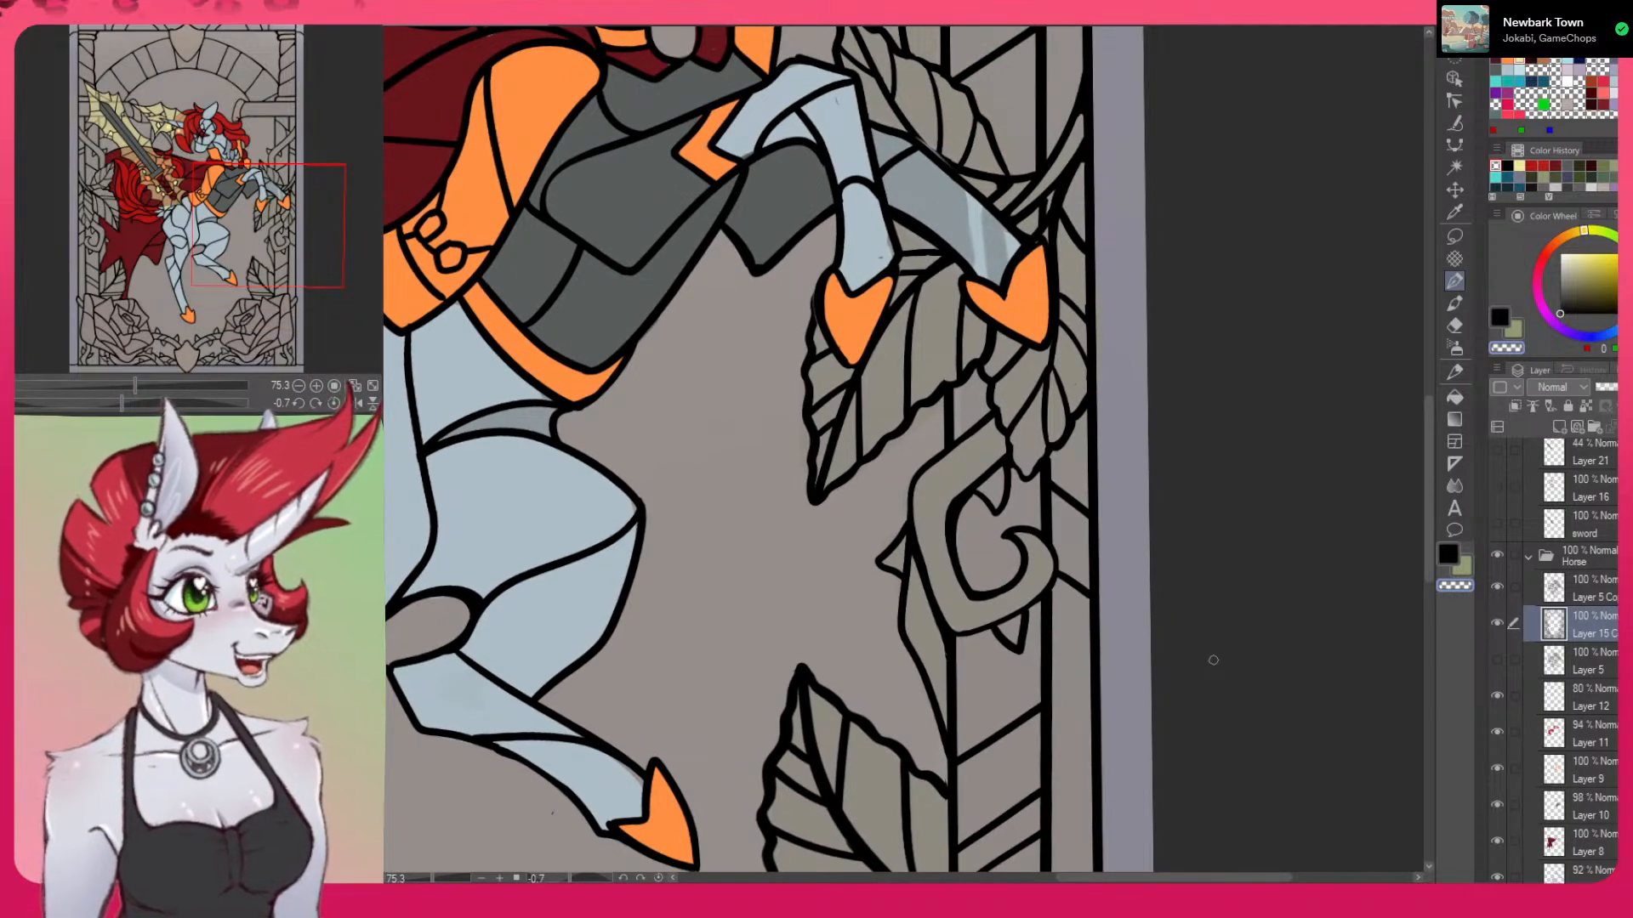
pyautogui.moveTo(1268, 528); pyautogui.dragTo(1267, 658)
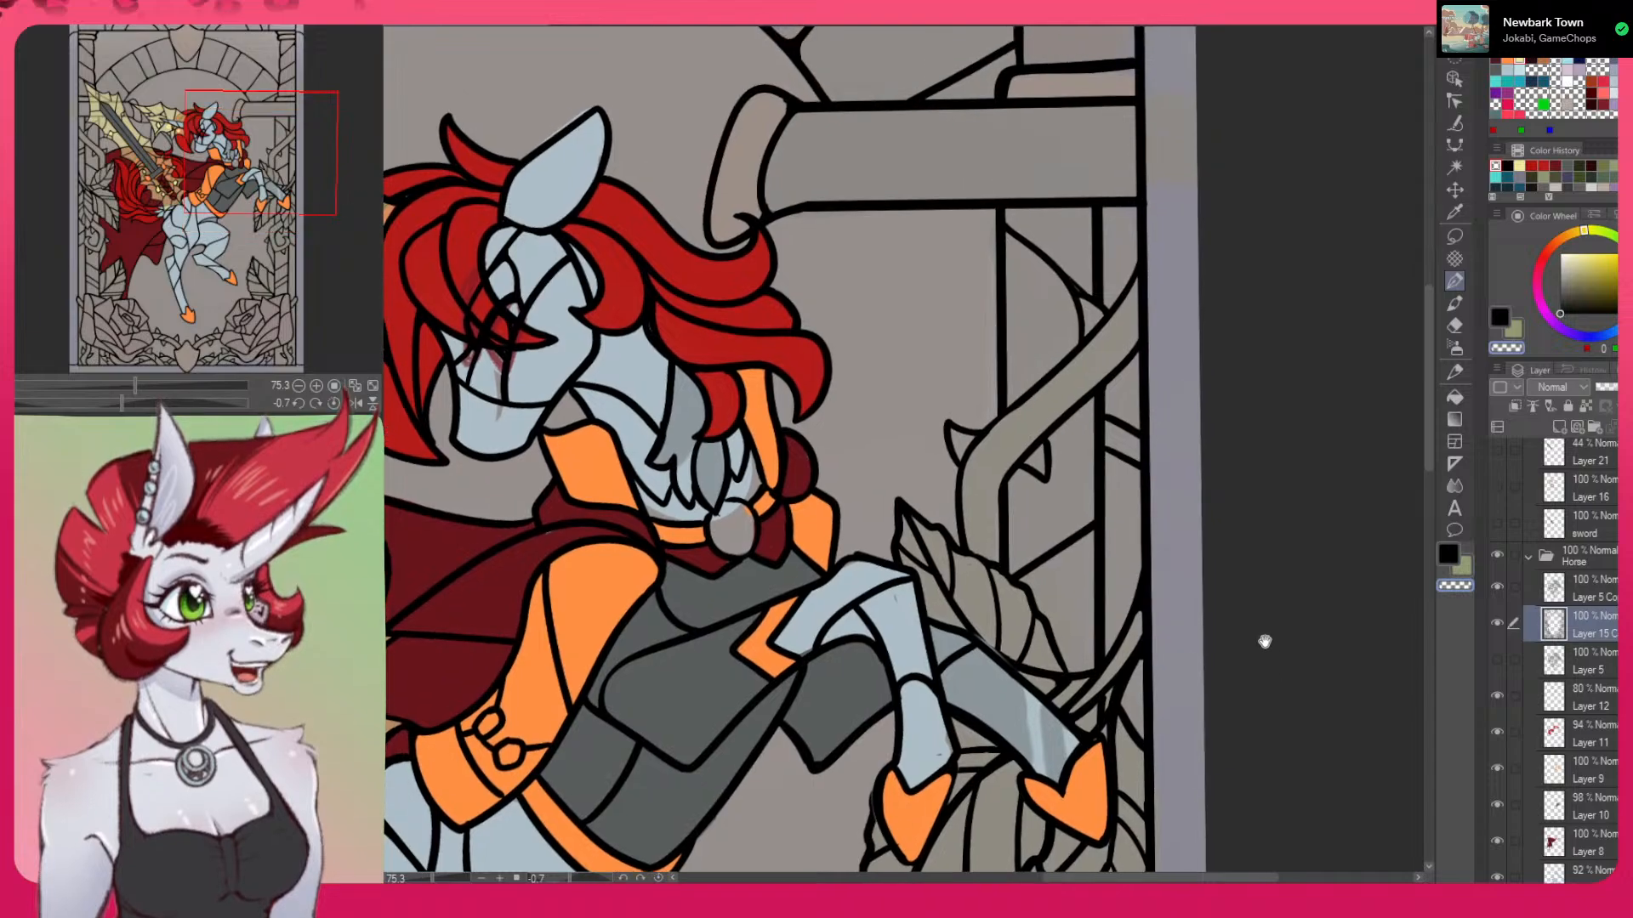
pyautogui.moveTo(1282, 555); pyautogui.dragTo(948, 442)
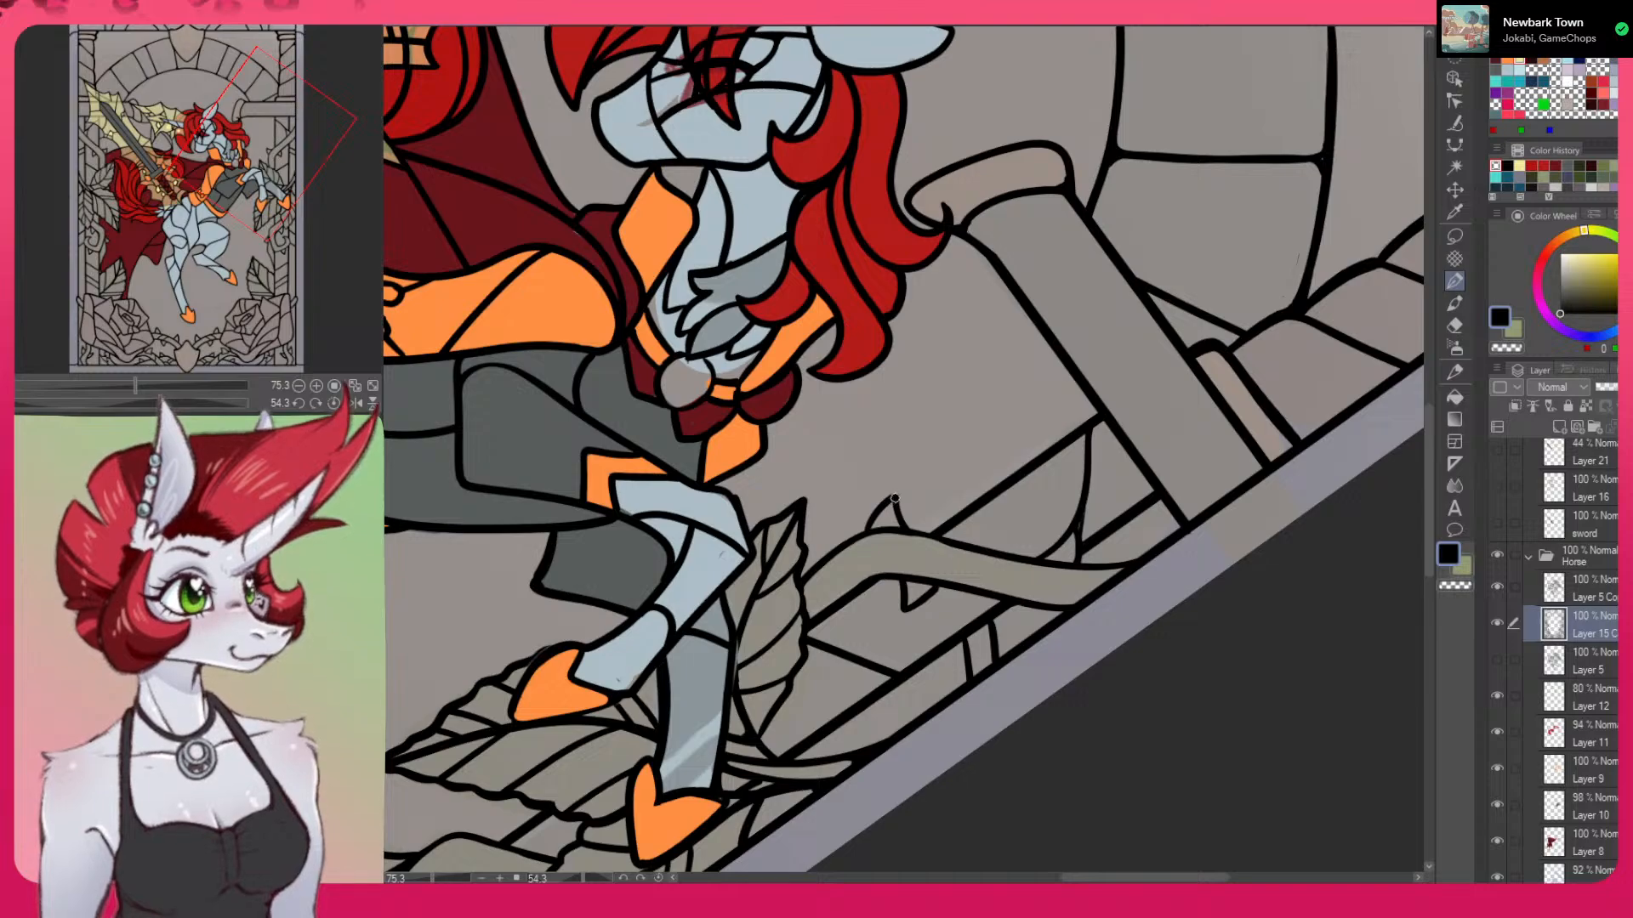
pyautogui.moveTo(882, 508); pyautogui.dragTo(1047, 322)
pyautogui.hotkey('ctrl', 'z')
pyautogui.moveTo(1181, 662); pyautogui.dragTo(1248, 399)
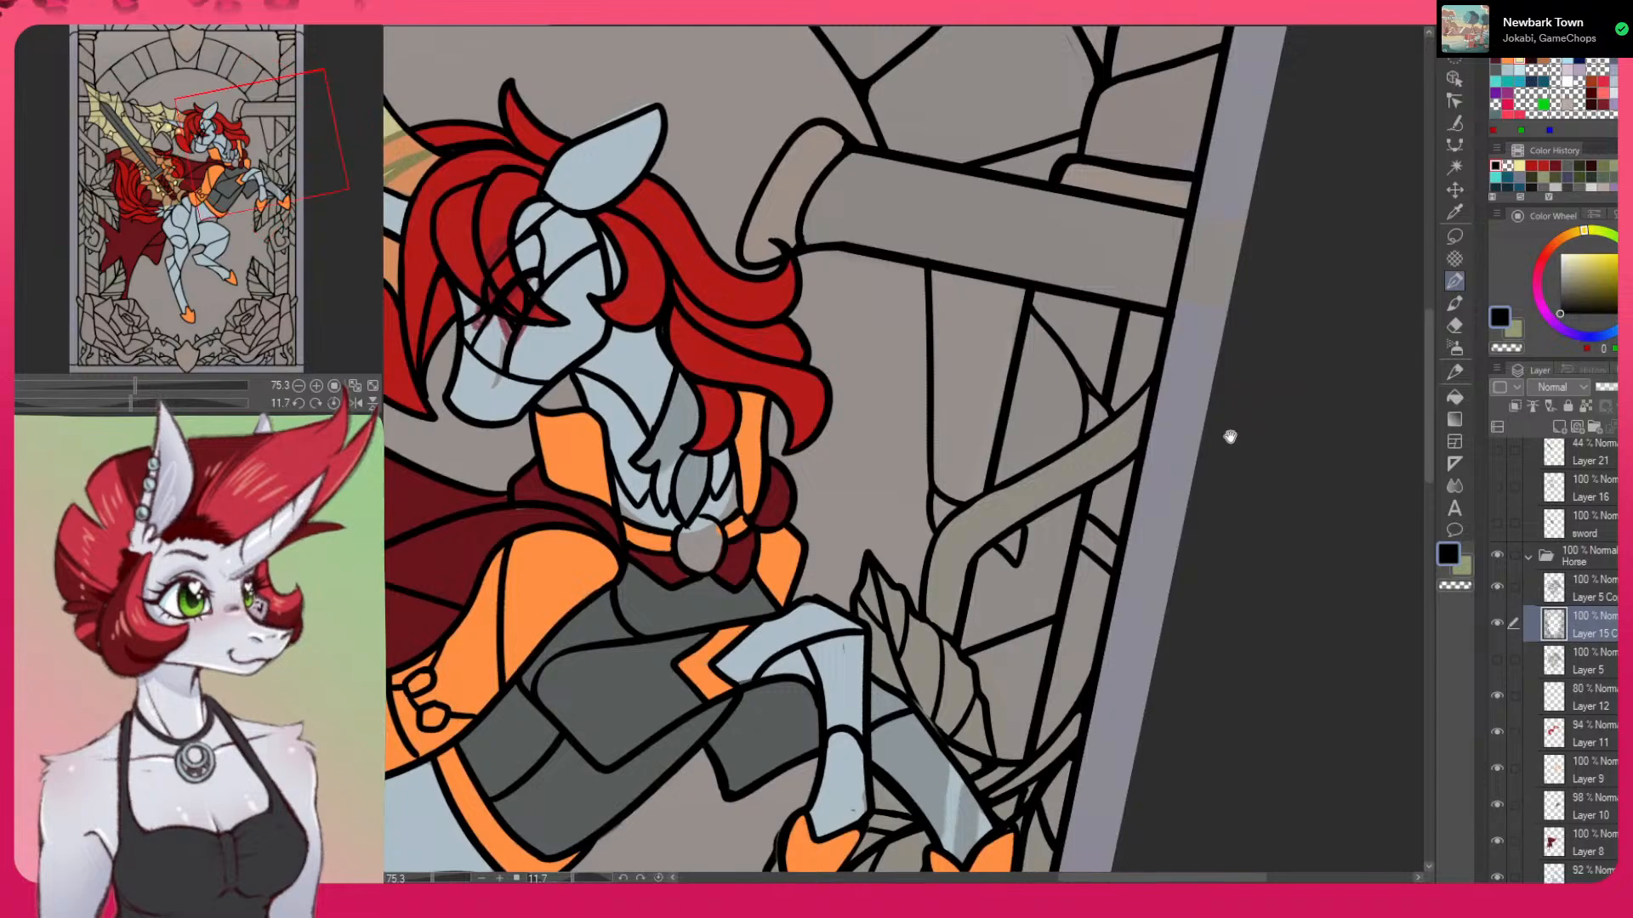
pyautogui.moveTo(1213, 497); pyautogui.dragTo(1189, 496)
pyautogui.moveTo(1013, 406); pyautogui.dragTo(921, 480)
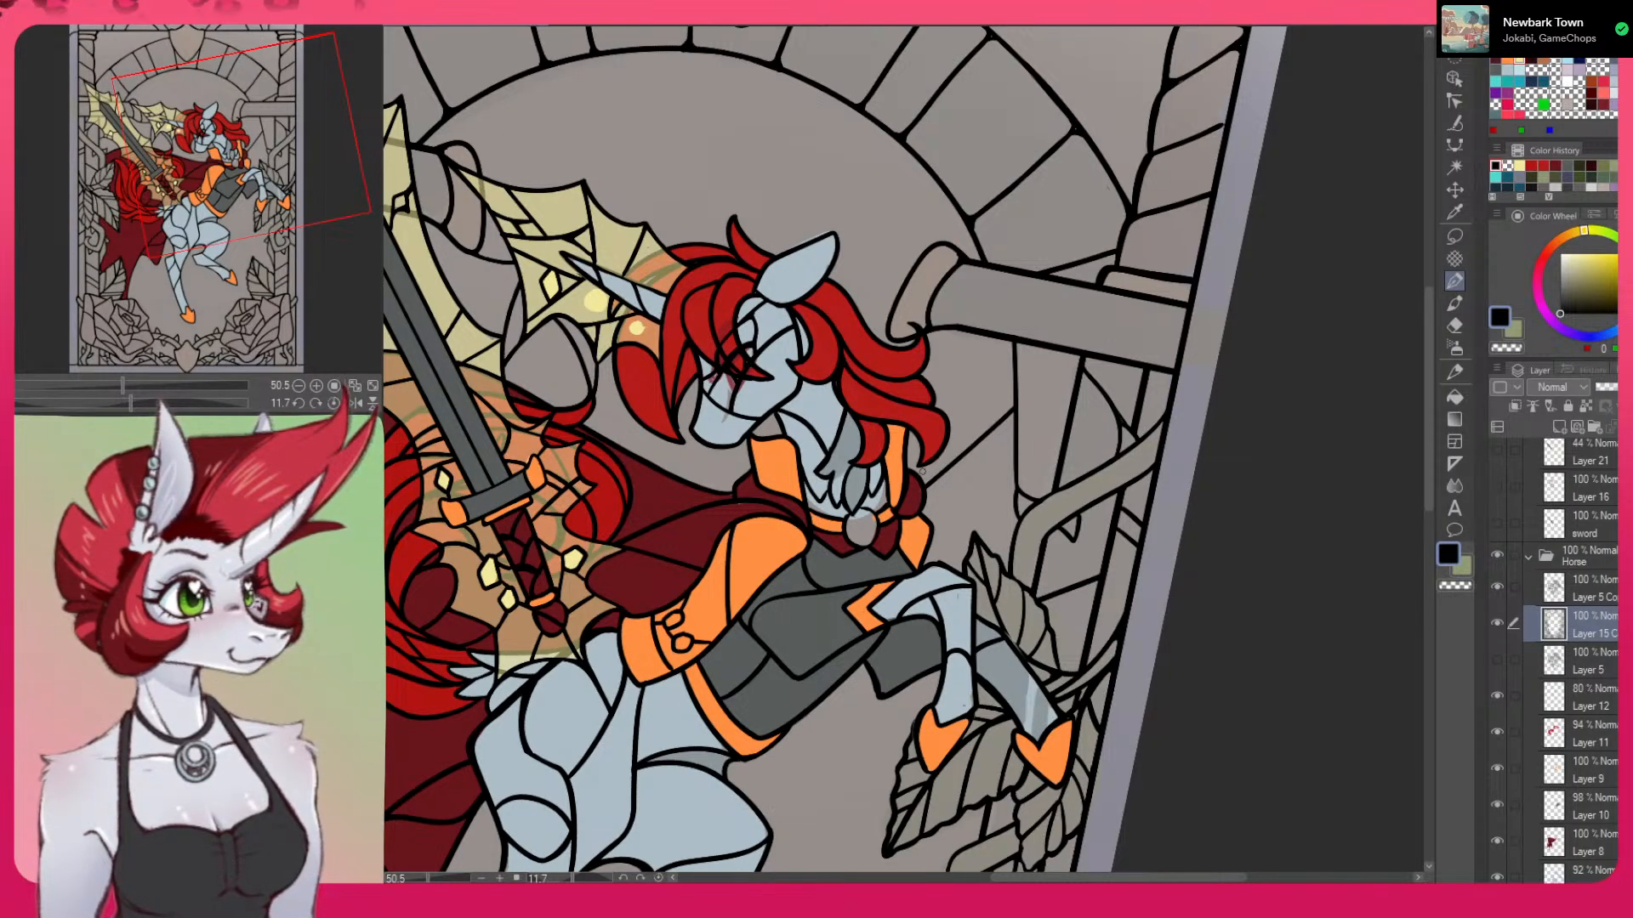
# Try a diagonal line across the background inside the arch, undo it, and add a new layer above the Layer 15 copy
pyautogui.moveTo(967, 468); pyautogui.dragTo(1191, 400)
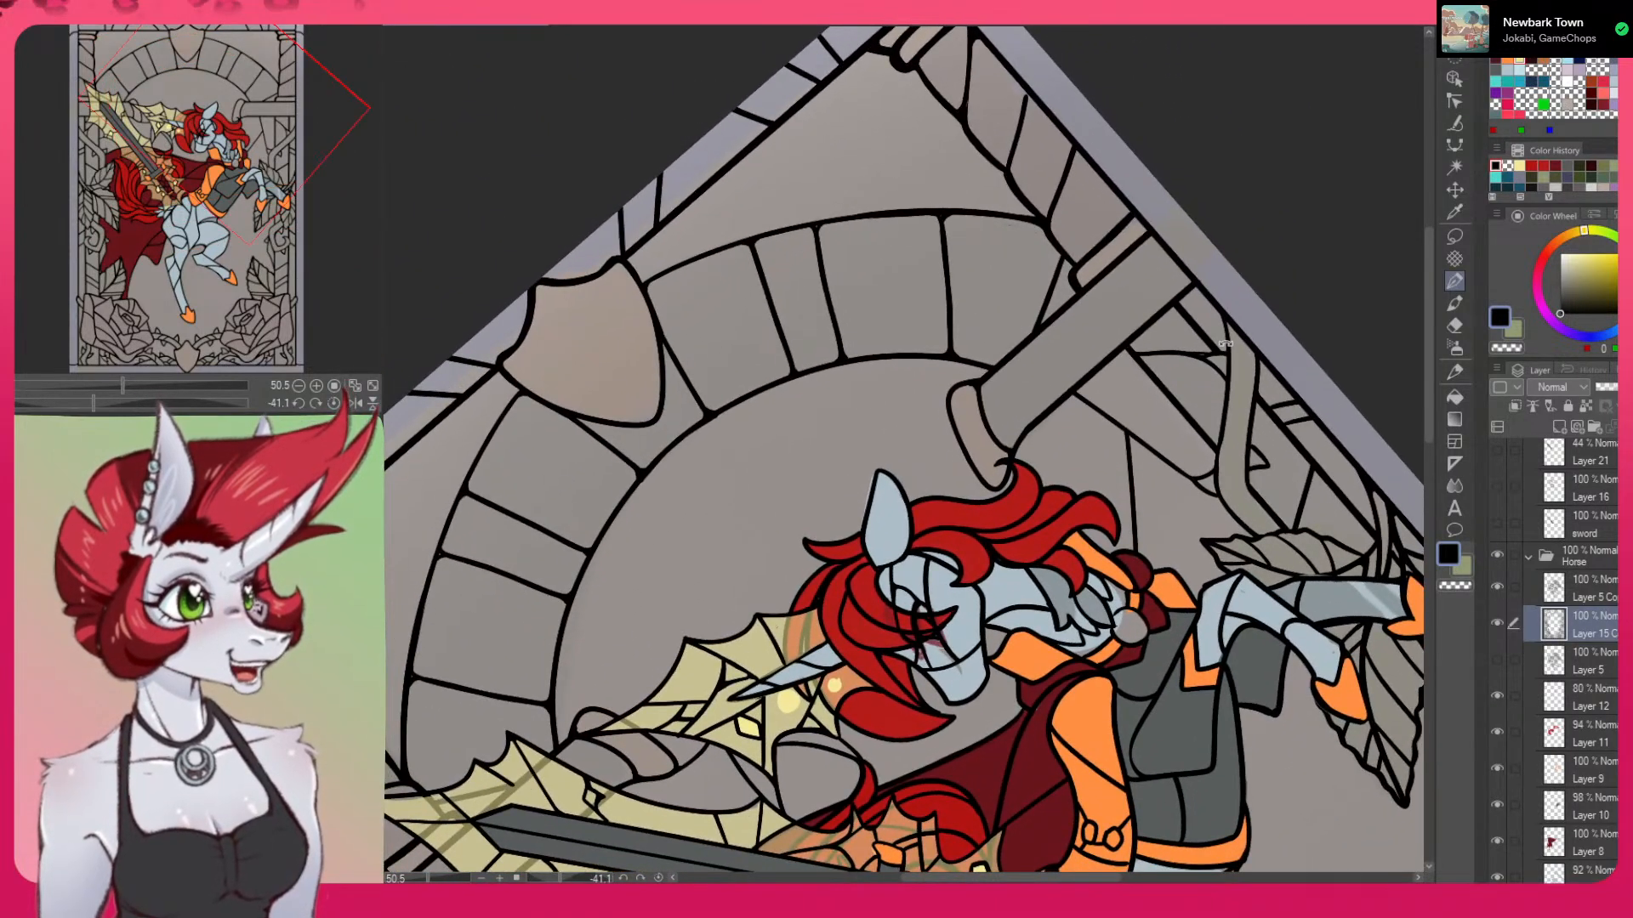
pyautogui.moveTo(586, 579); pyautogui.dragTo(954, 417)
pyautogui.hotkey('ctrl', 'z')
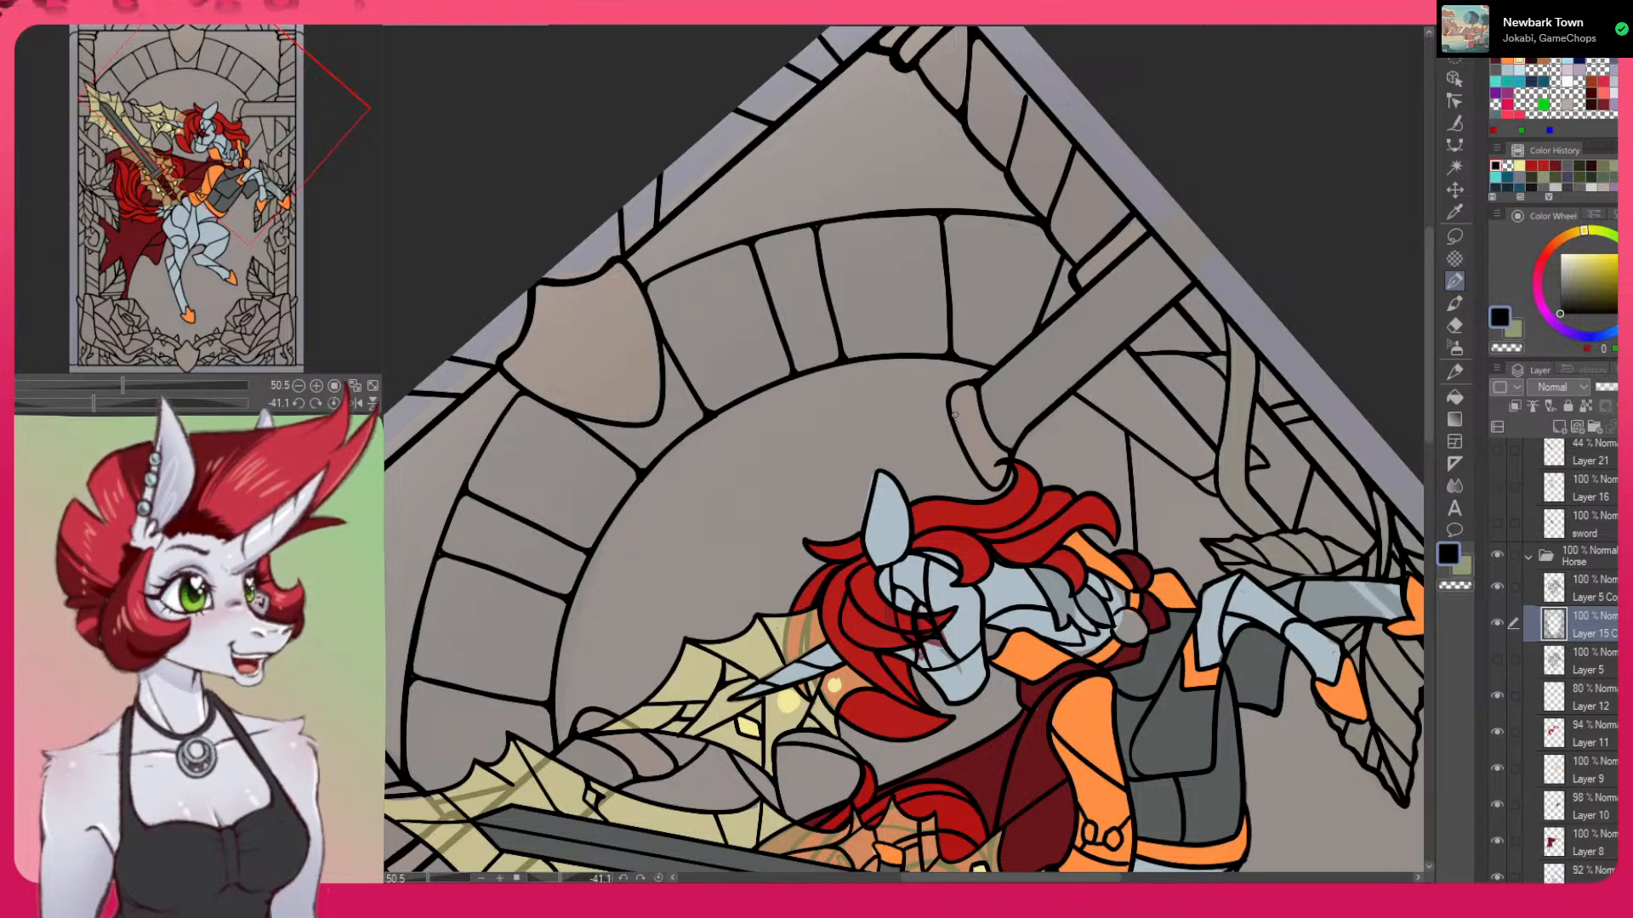
pyautogui.click(1559, 427)
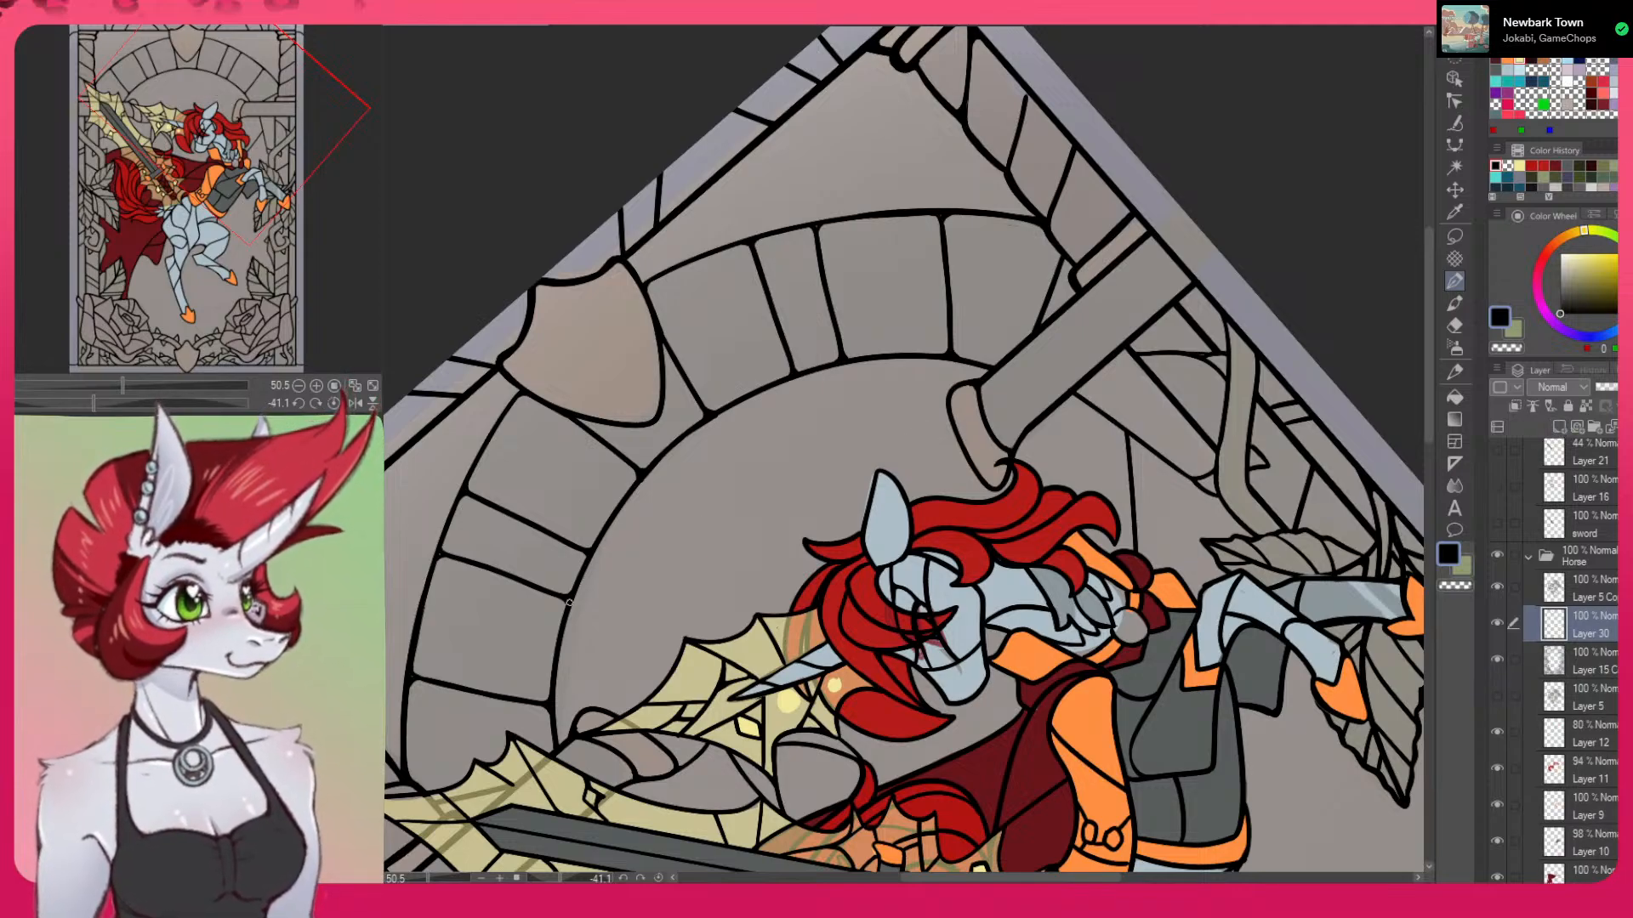
# Try long diagonal black lines across the arch opening on the new layer, at different angles and as a parallel pair
pyautogui.moveTo(561, 627); pyautogui.dragTo(1068, 367)
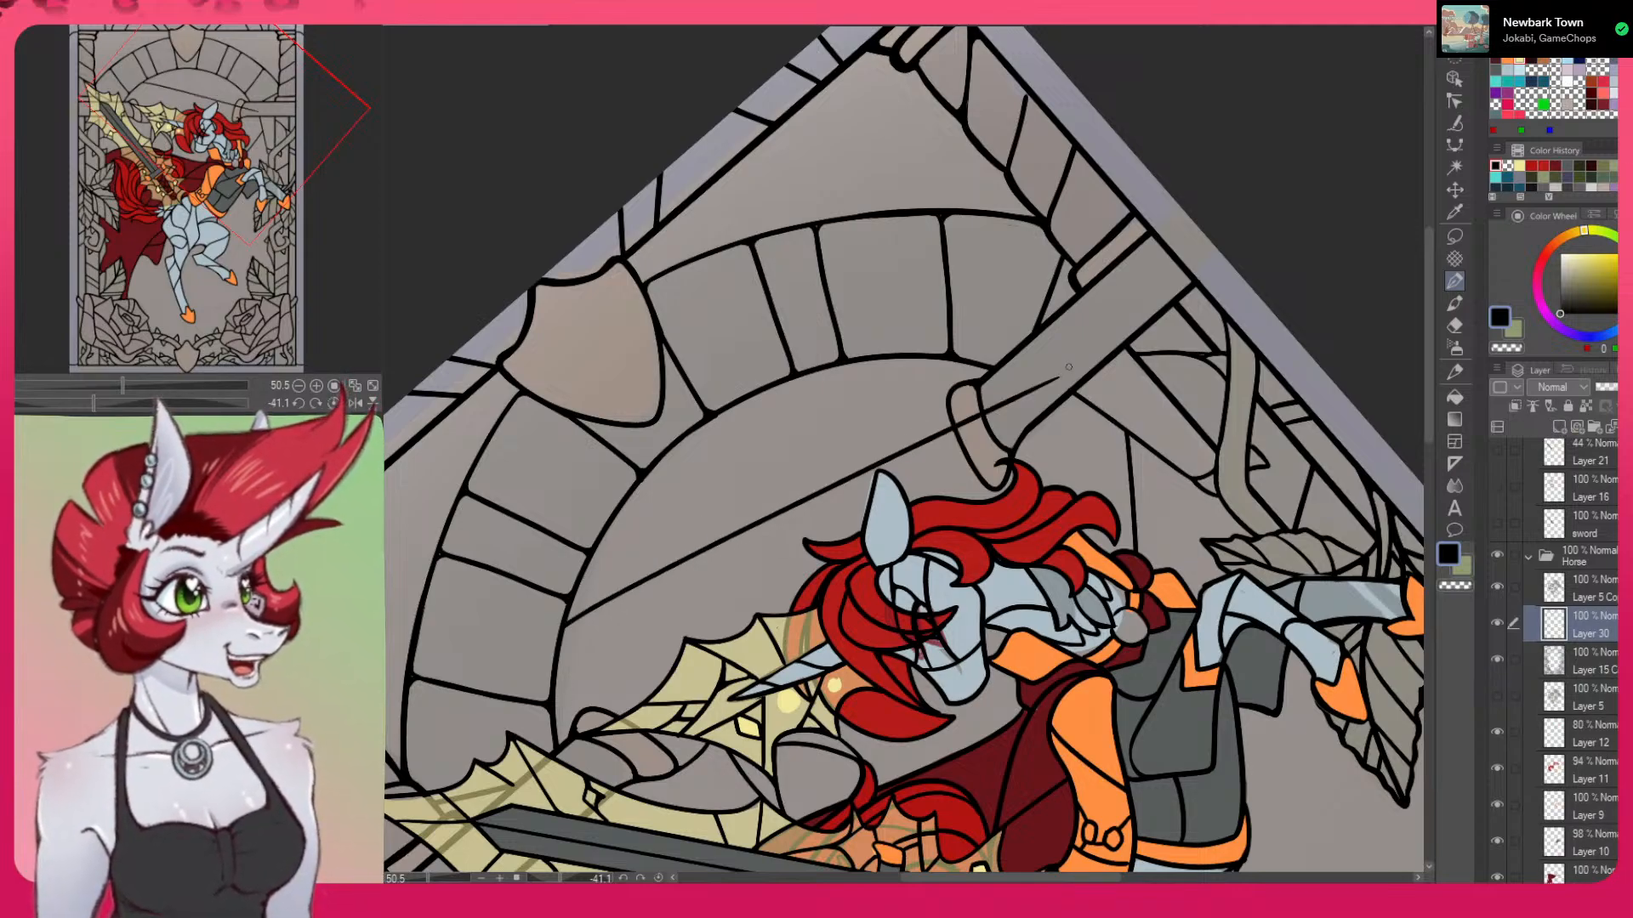
pyautogui.hotkey('ctrl', 'z')
pyautogui.moveTo(551, 683); pyautogui.dragTo(977, 265)
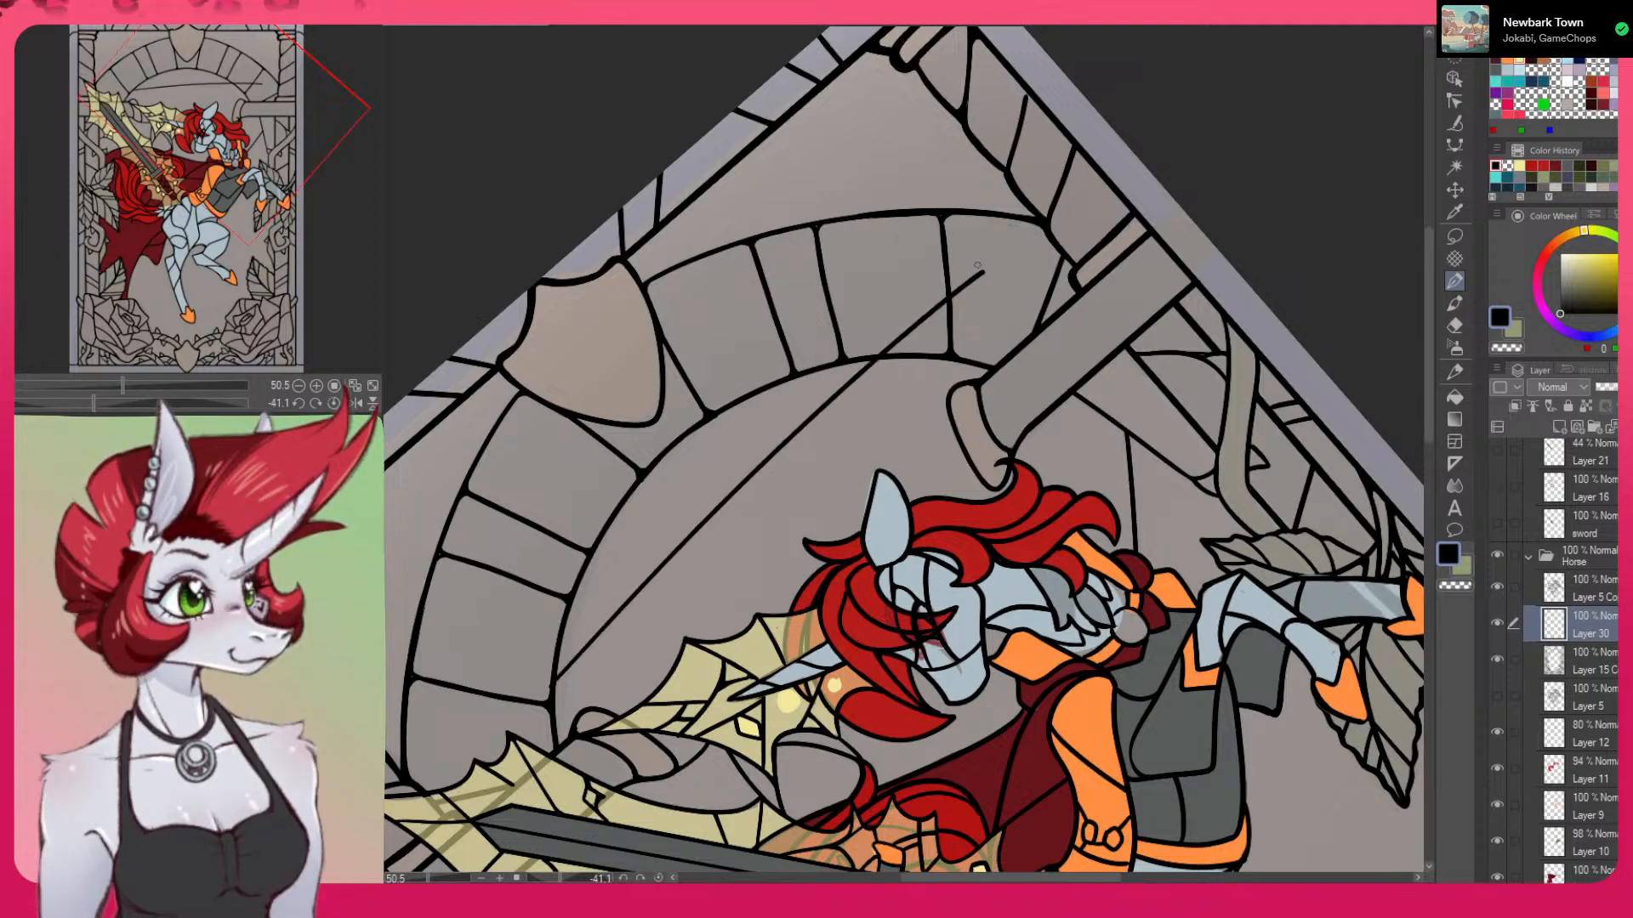
pyautogui.hotkey('ctrl', 'z')
pyautogui.moveTo(1006, 350); pyautogui.dragTo(469, 678)
pyautogui.moveTo(972, 415); pyautogui.dragTo(471, 727)
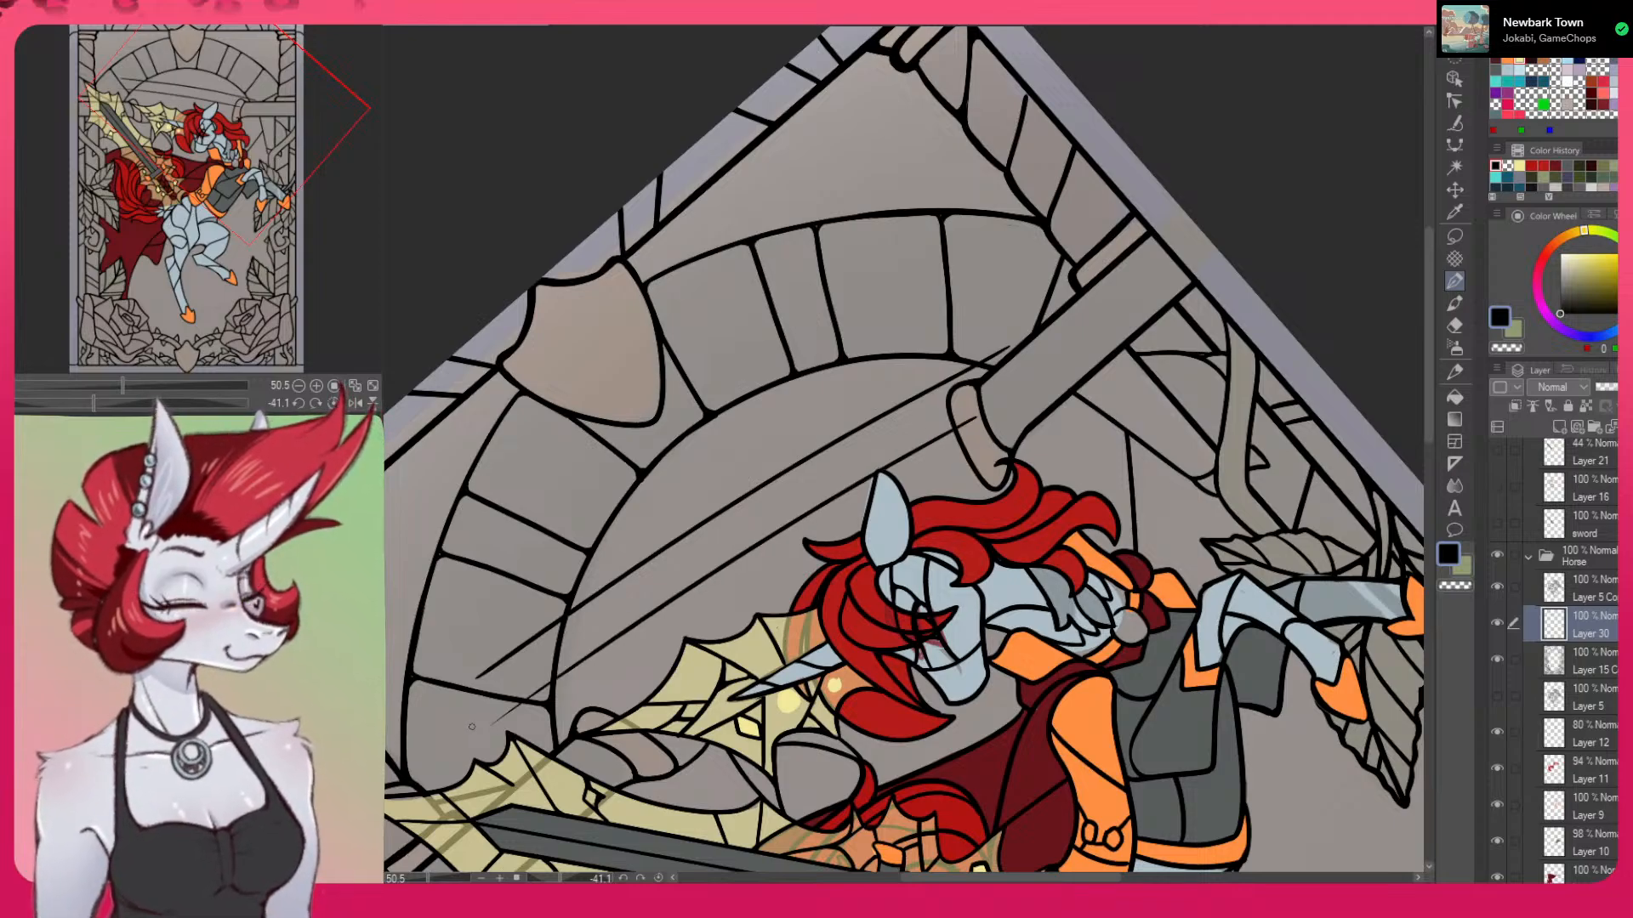
pyautogui.hotkey('ctrl', 'z')
pyautogui.hotkey('ctrl', 'z')
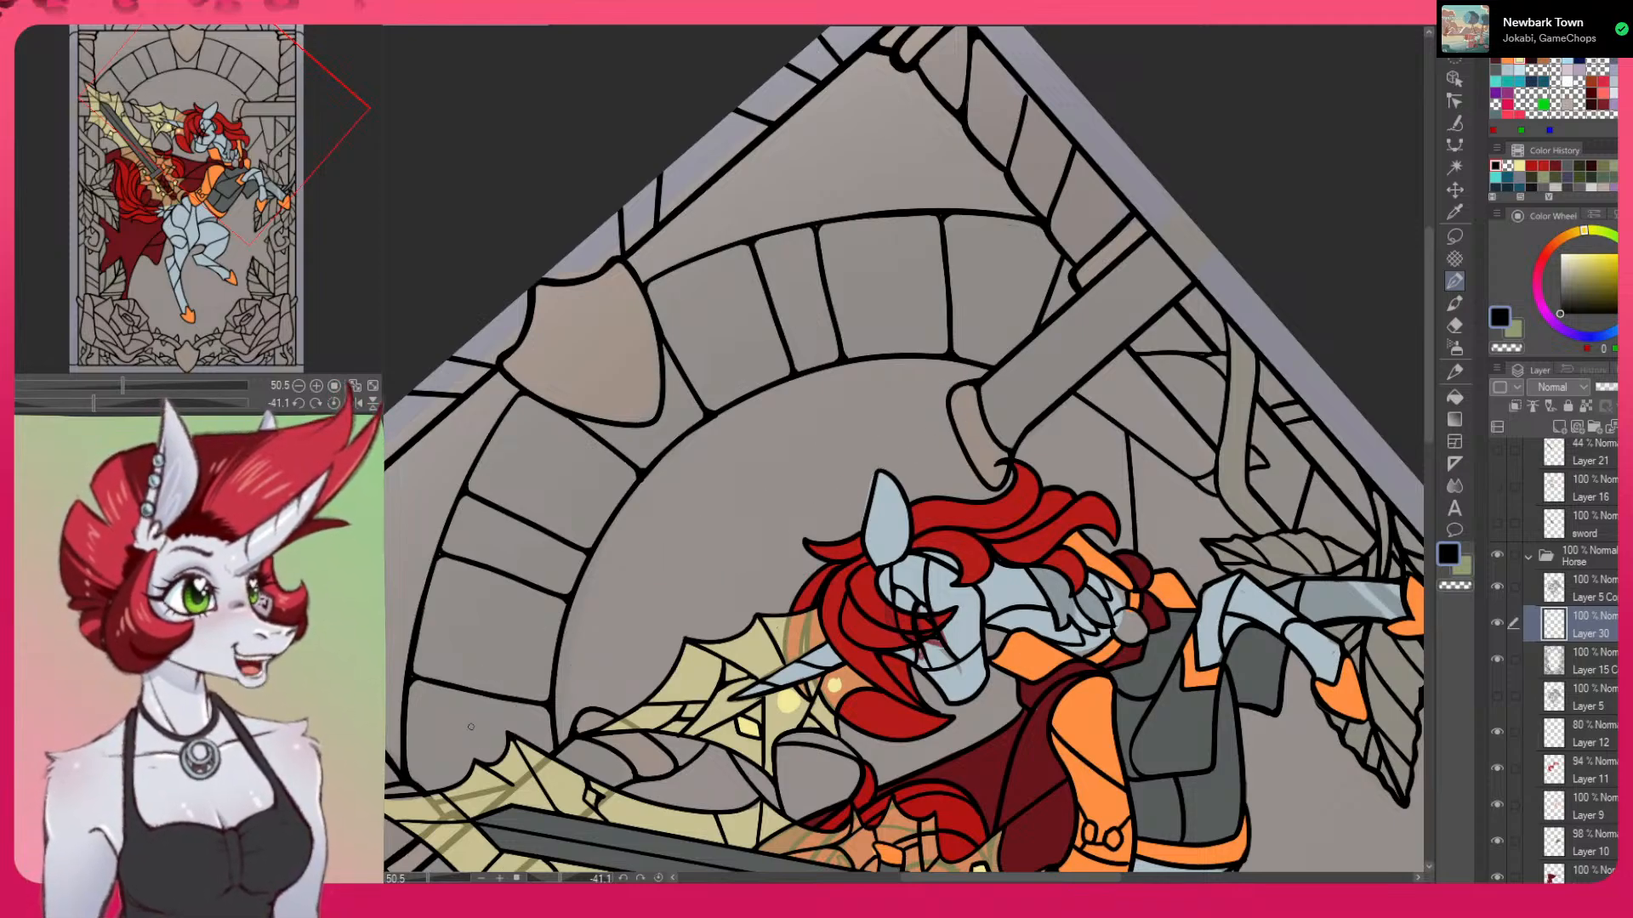
# Reset the canvas rotation, touch up the strap lines beside the unicorn's round chest clasp with transparent colour, and select the Layer 5 copy
pyautogui.moveTo(1267, 640); pyautogui.dragTo(1027, 829)
pyautogui.moveTo(1143, 763); pyautogui.dragTo(1268, 548)
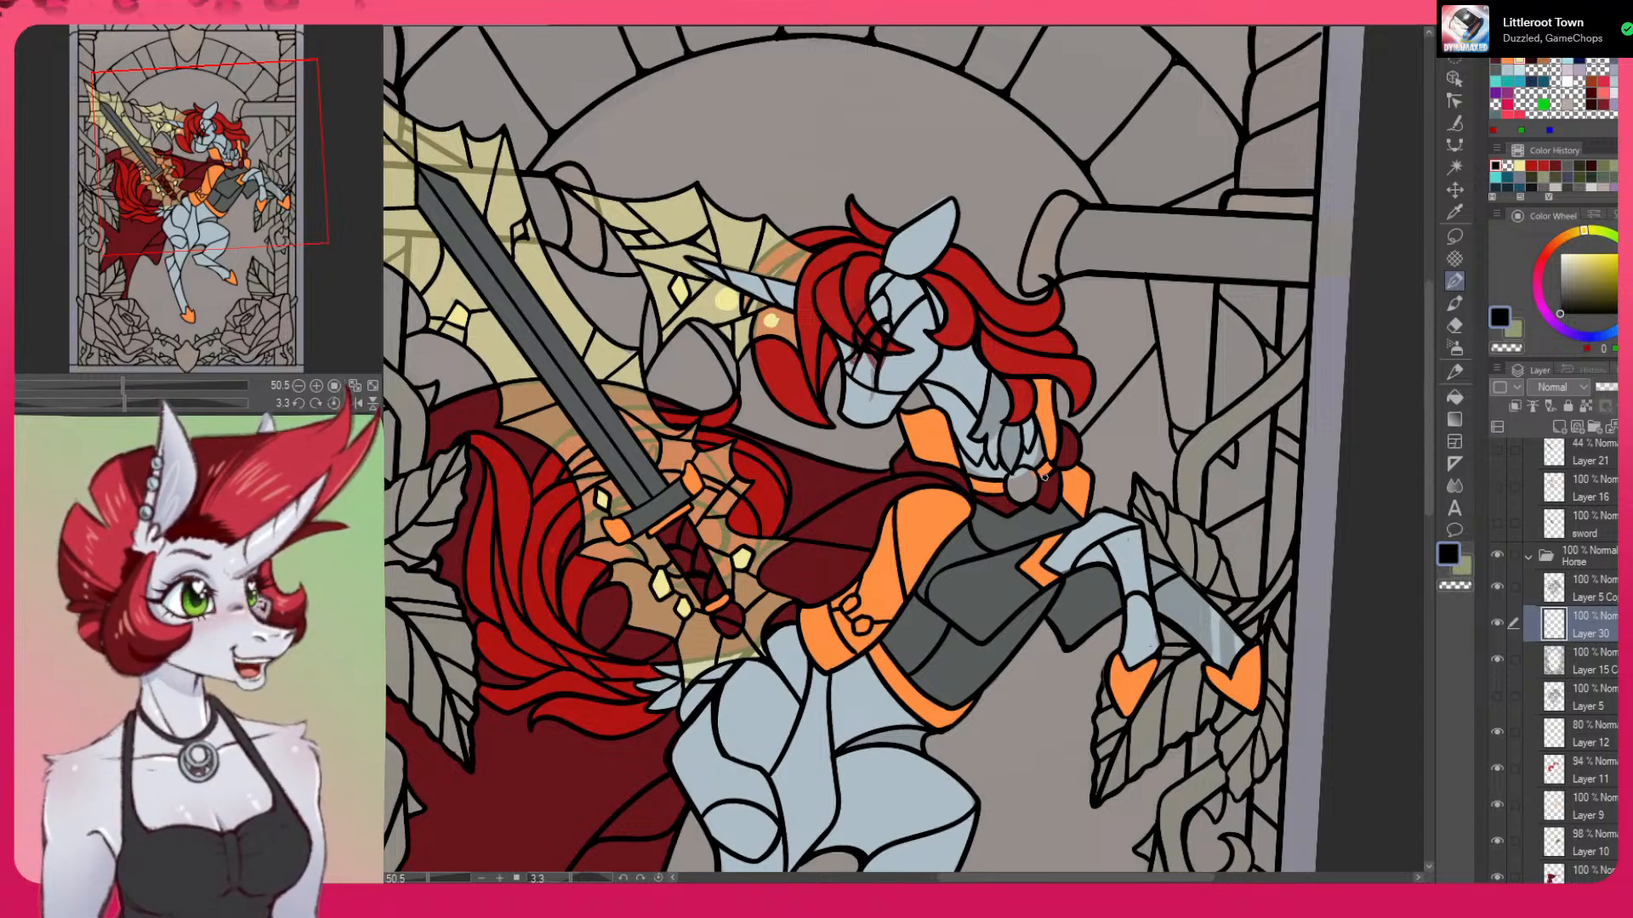
pyautogui.click(333, 385)
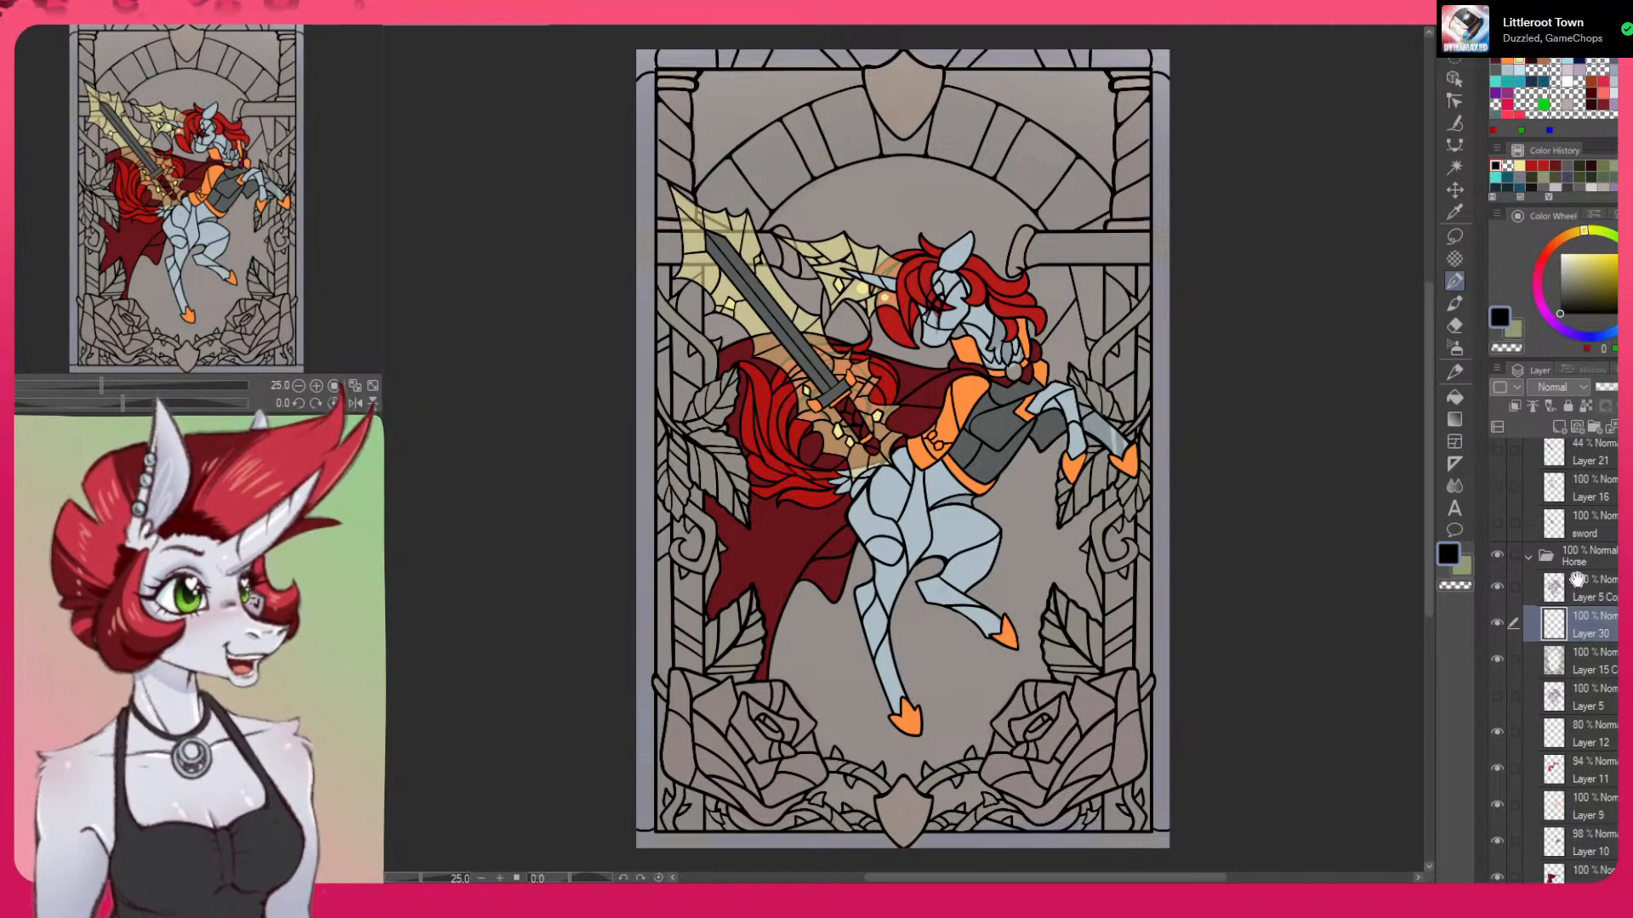
pyautogui.scroll(5, 984, 392)
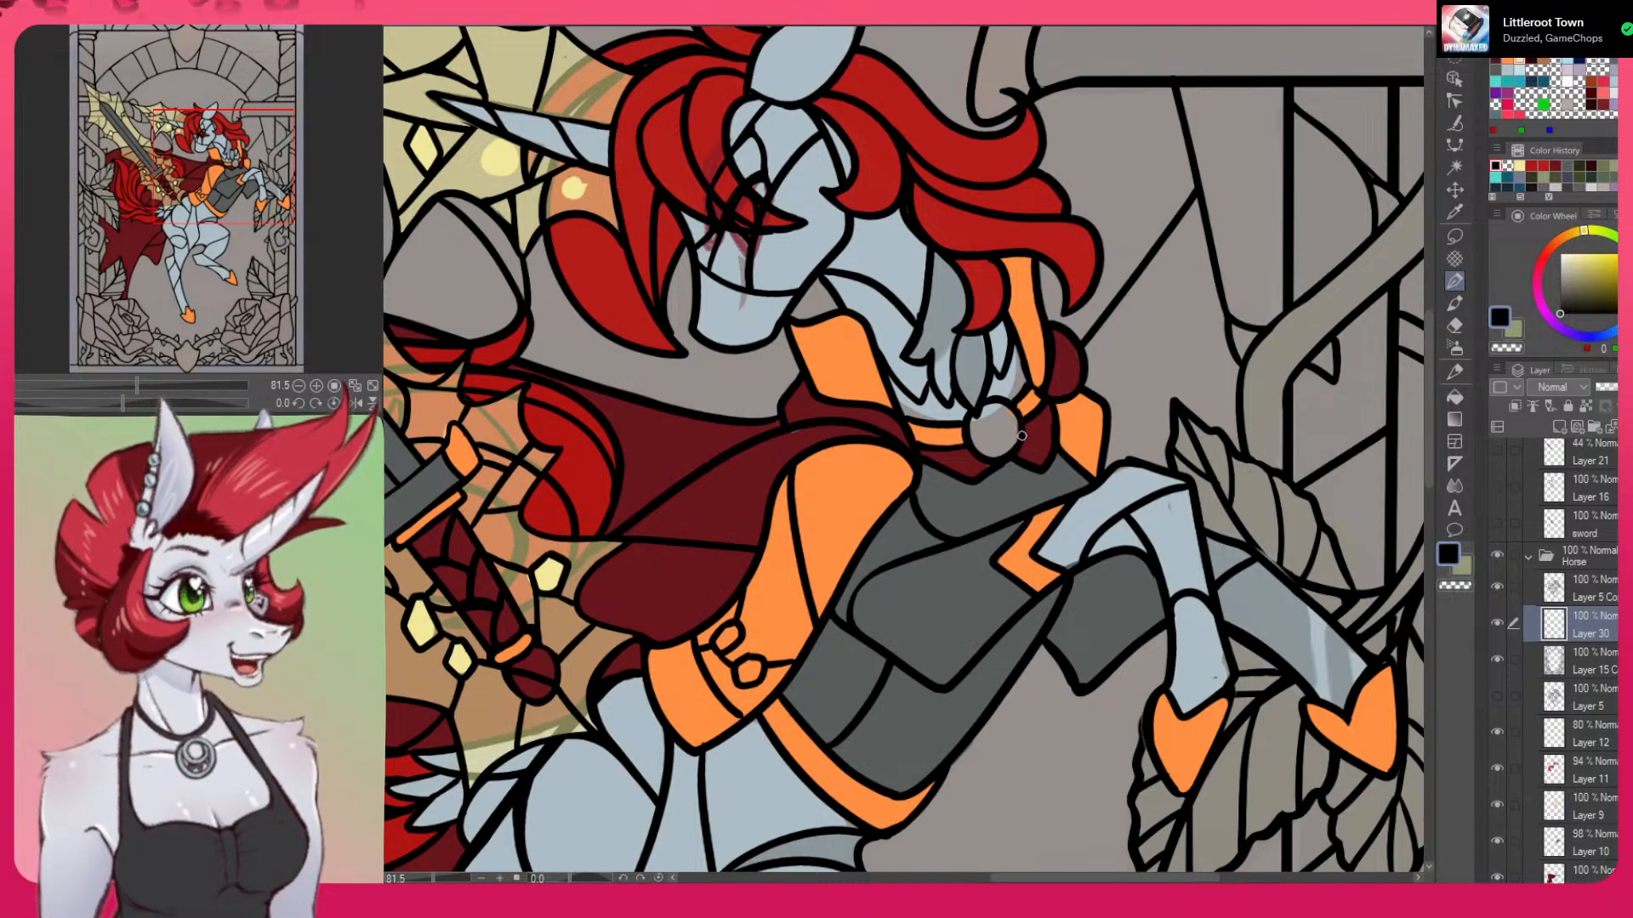
pyautogui.press('c')
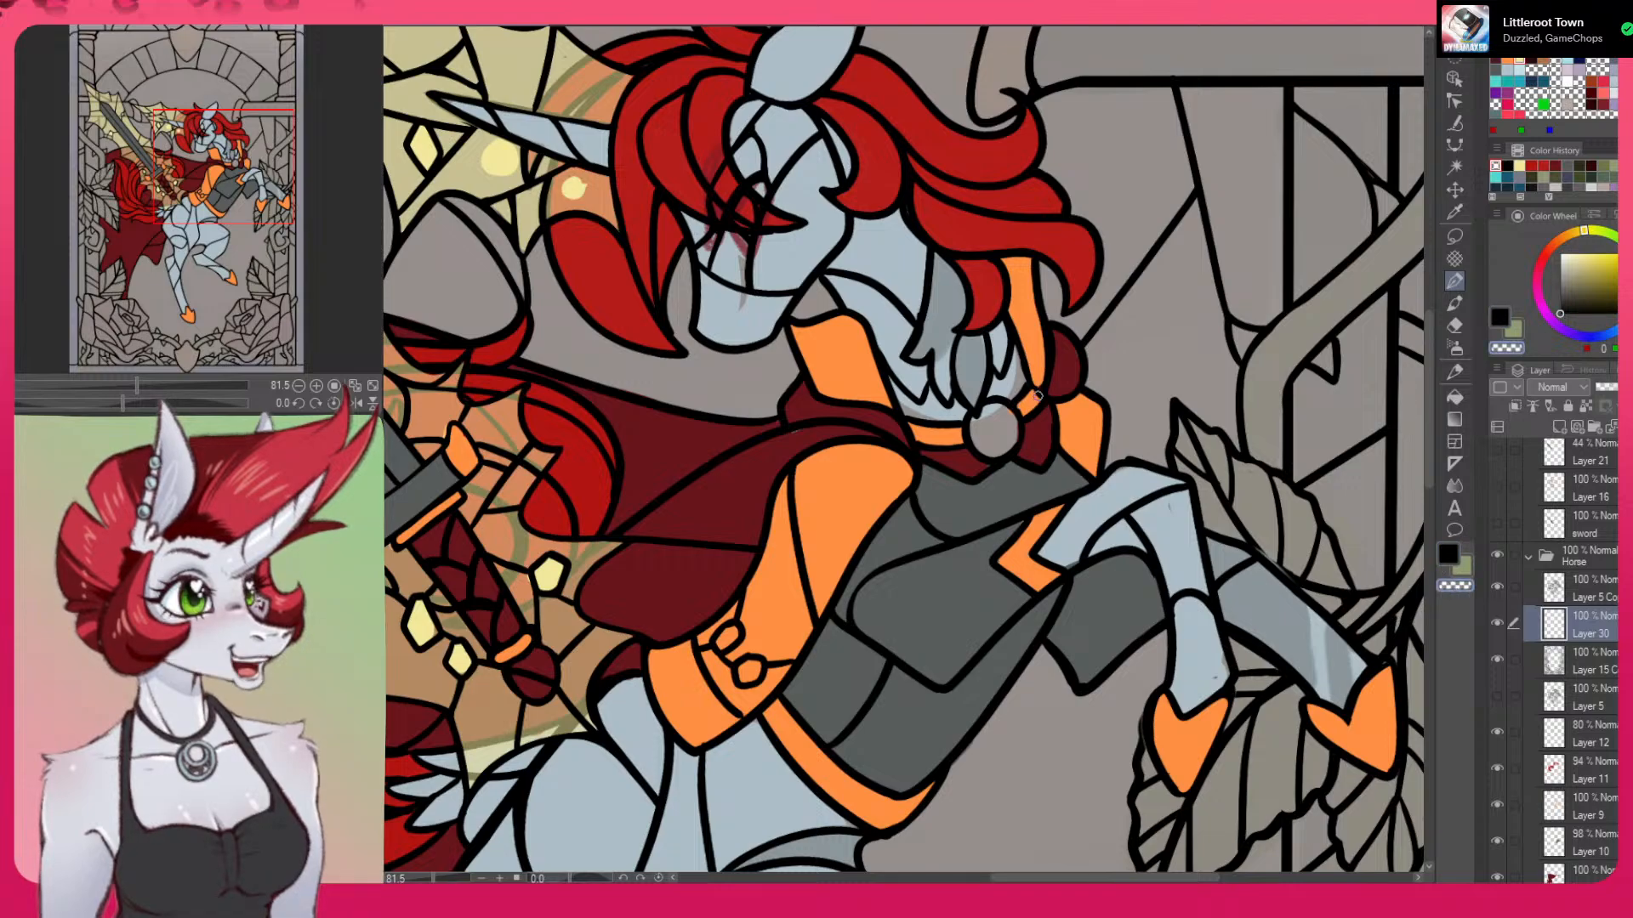
pyautogui.click(1568, 594)
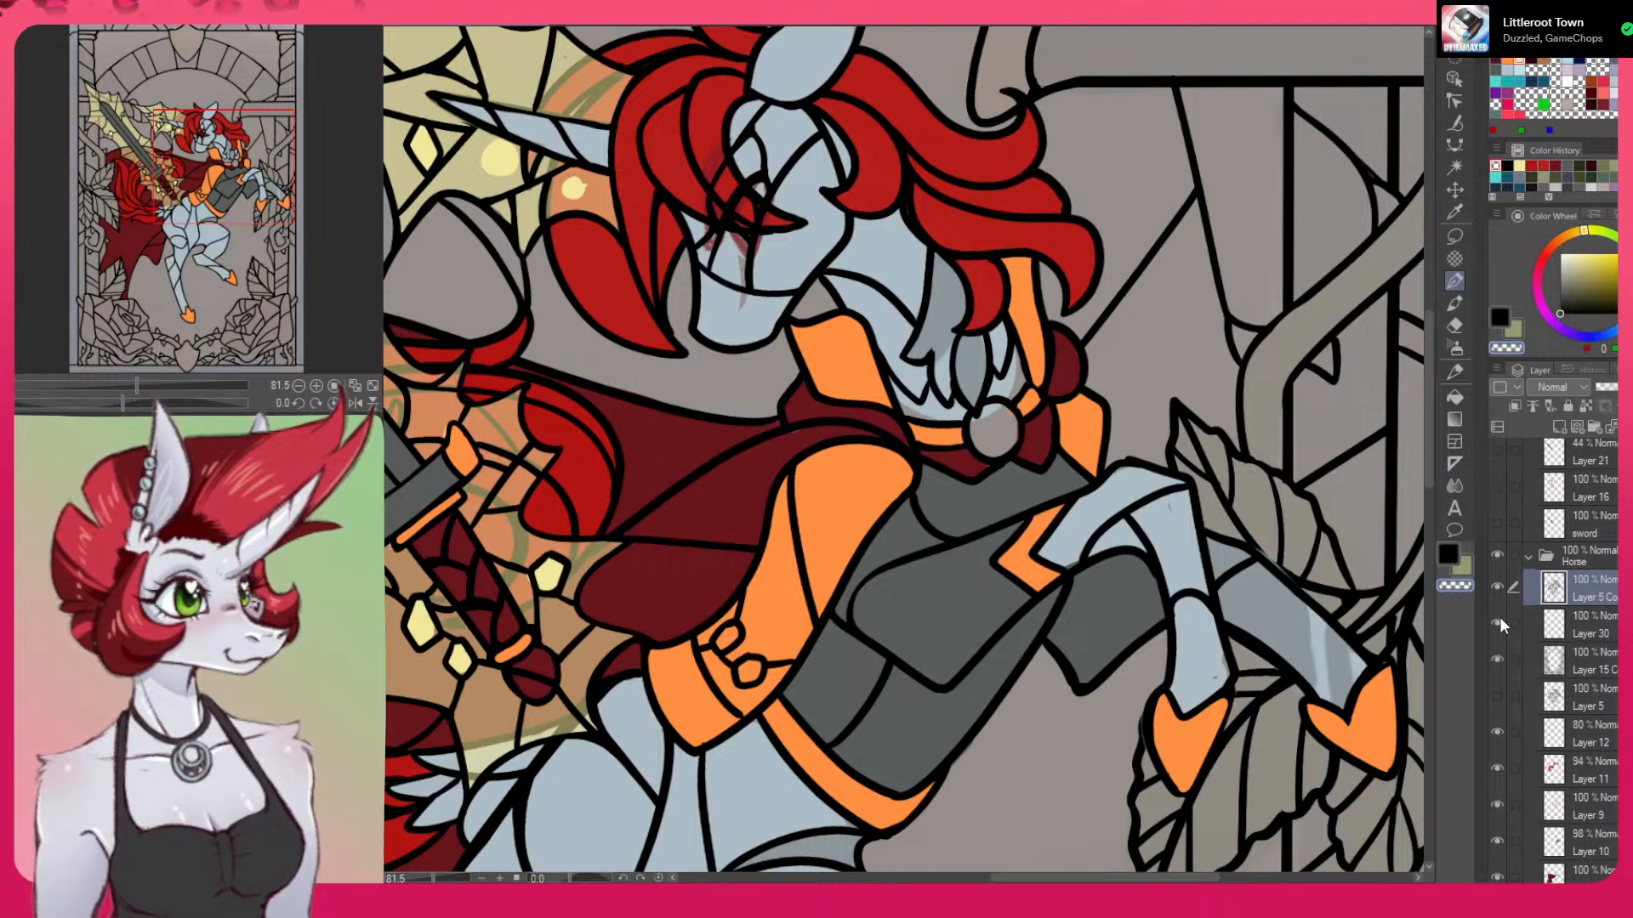
# Toggle the visibility of the Layer 22 copy in the sword folder to check it, make it the active layer, and show the whole card
pyautogui.scroll(1, 1522, 620)
pyautogui.scroll(5, 1565, 646)
pyautogui.scroll(4, 1582, 579)
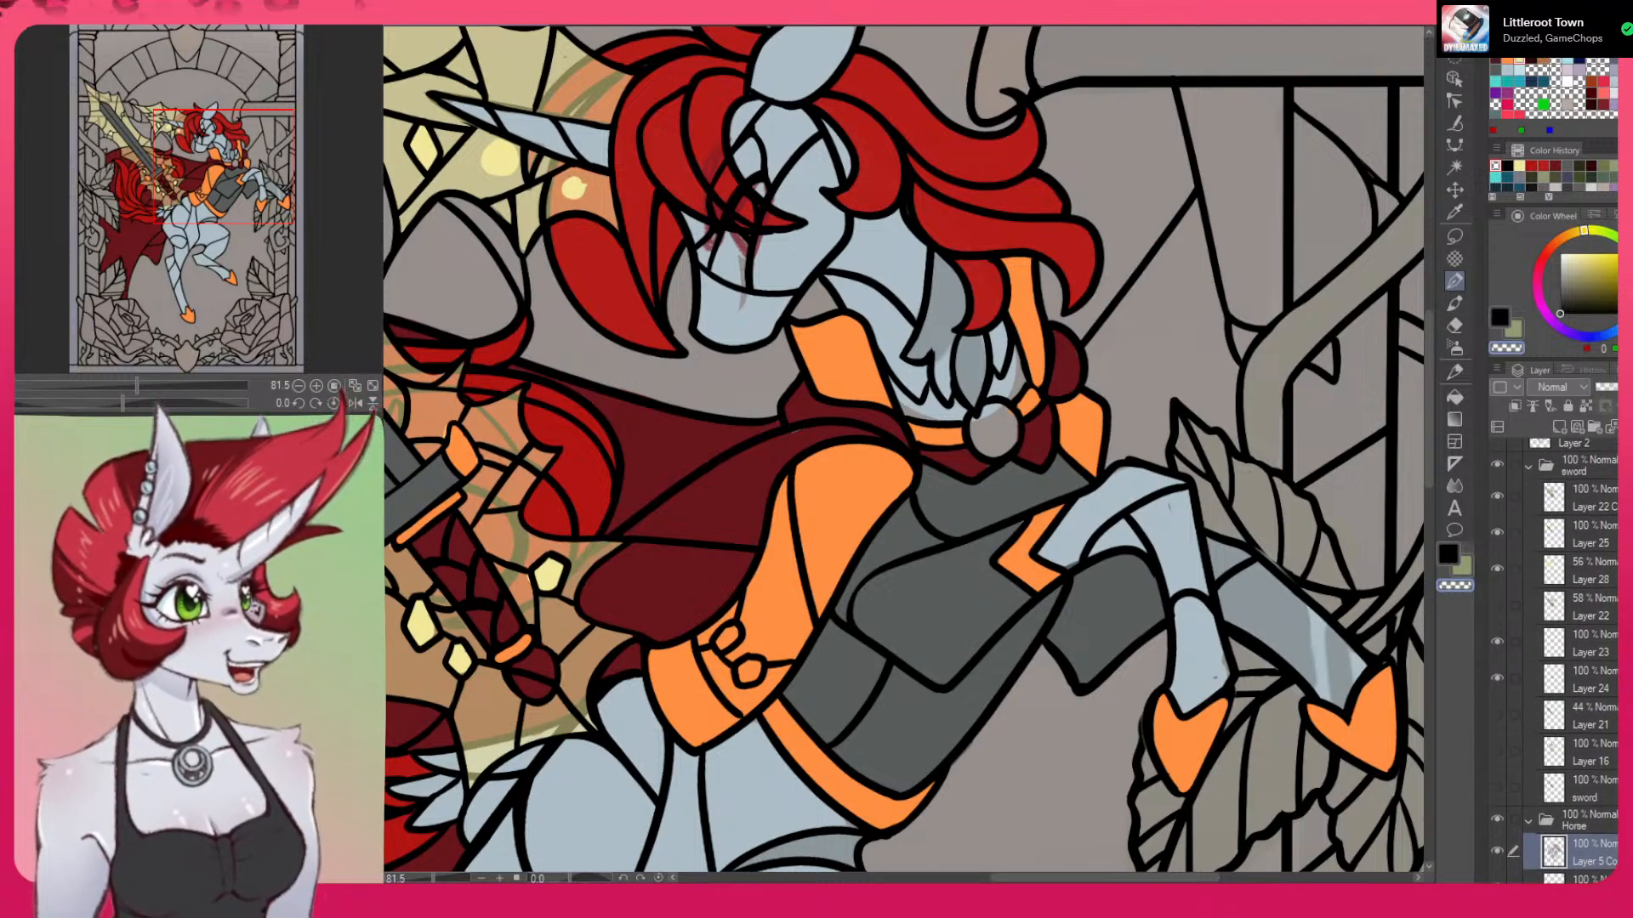
pyautogui.click(1503, 582)
pyautogui.click(1497, 579)
pyautogui.click(1497, 579)
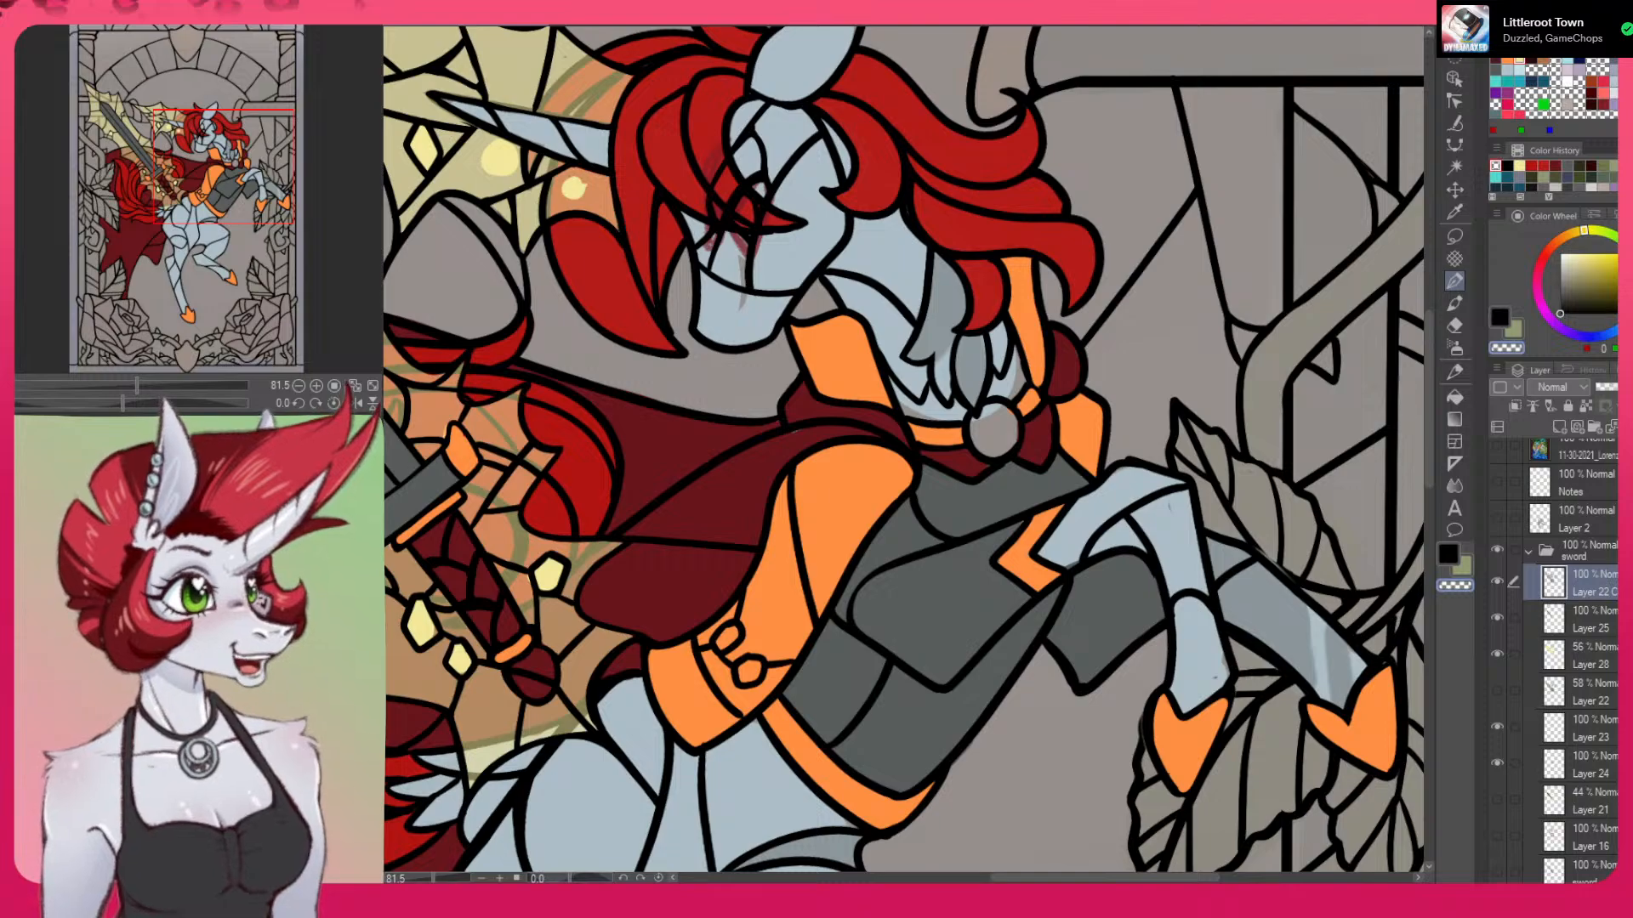
pyautogui.click(372, 386)
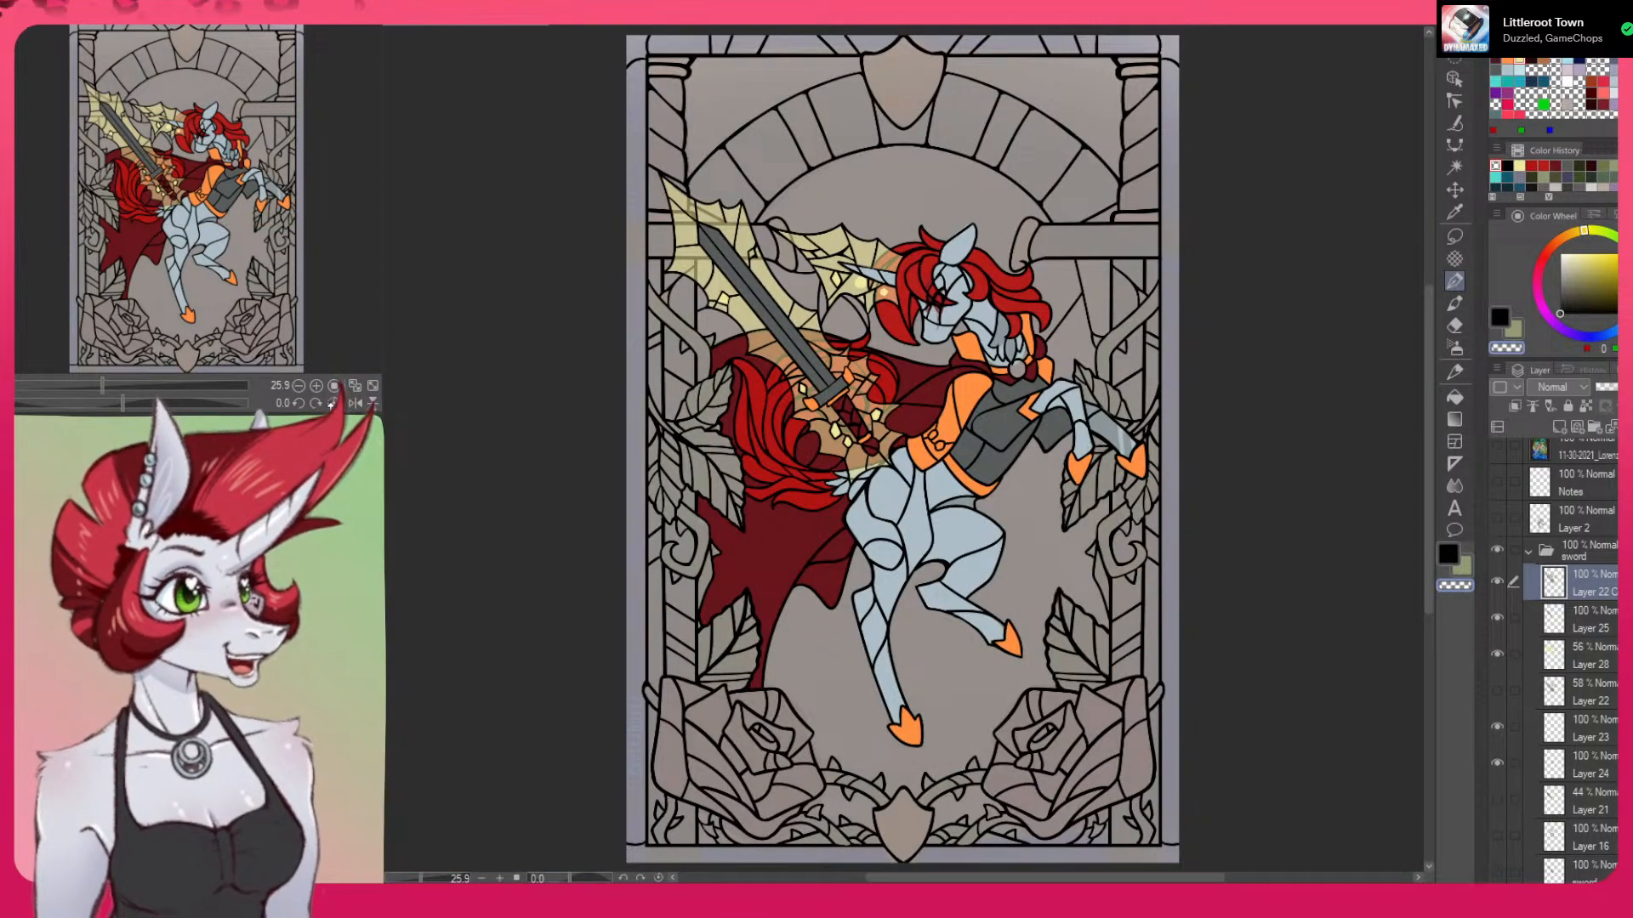